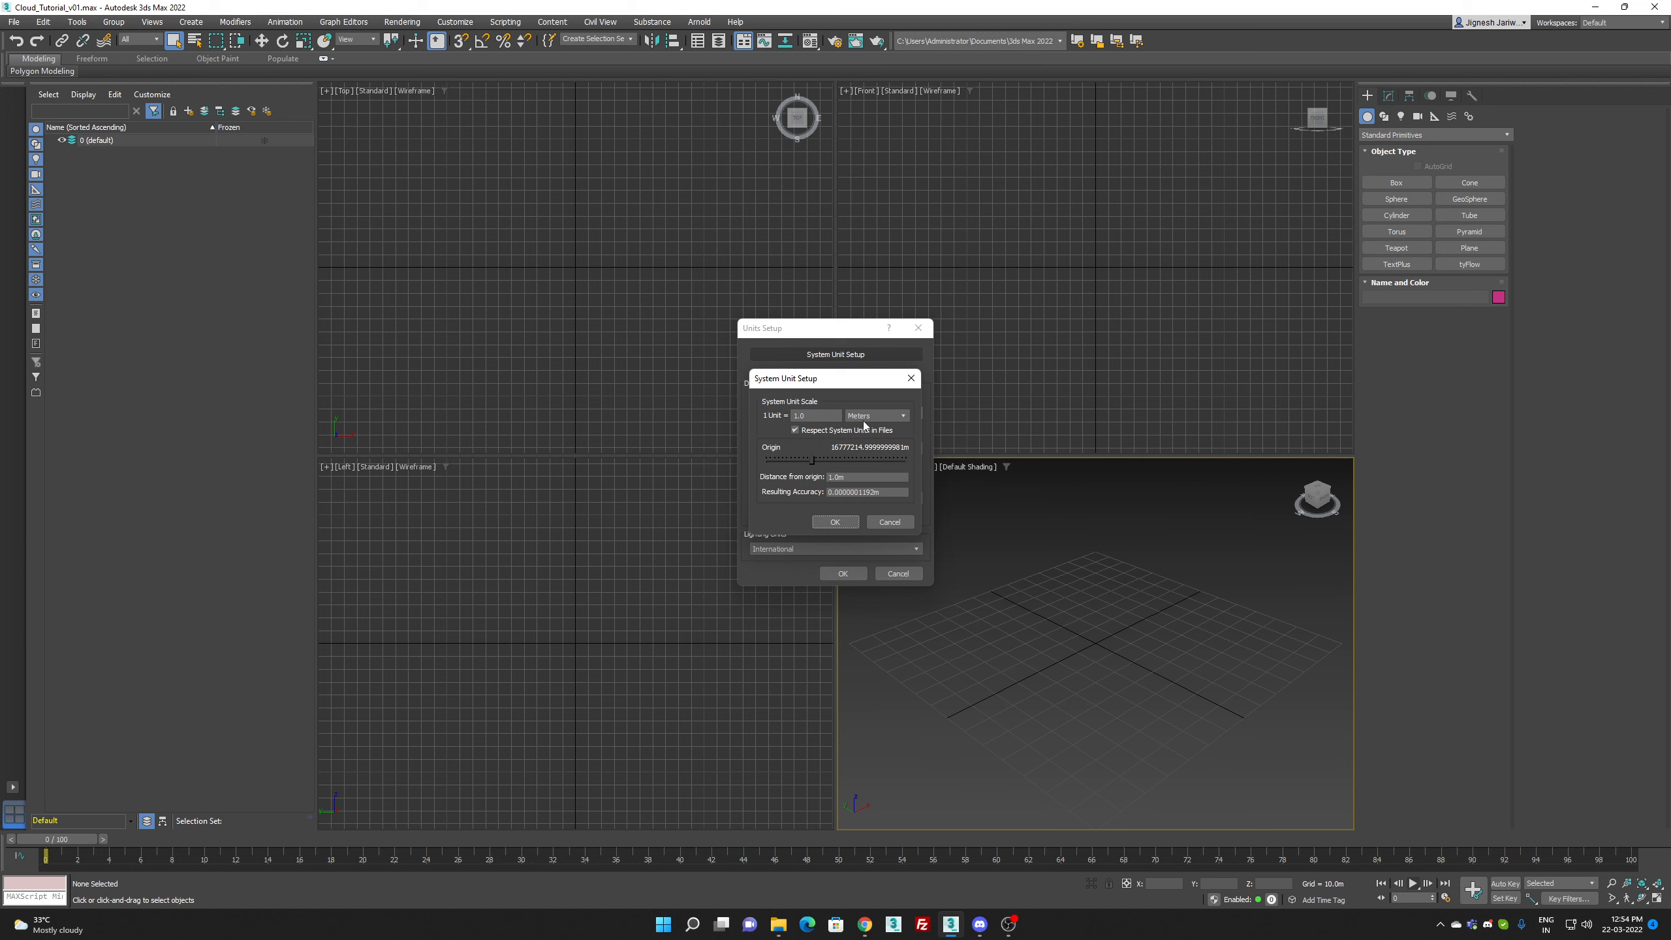
Step: Confirm the system unit scale as 1 unit = 1.0 meters and close the units setup
{"action": "left_click", "coordinate": [835, 522]}
{"action": "left_click", "coordinate": [842, 574]}
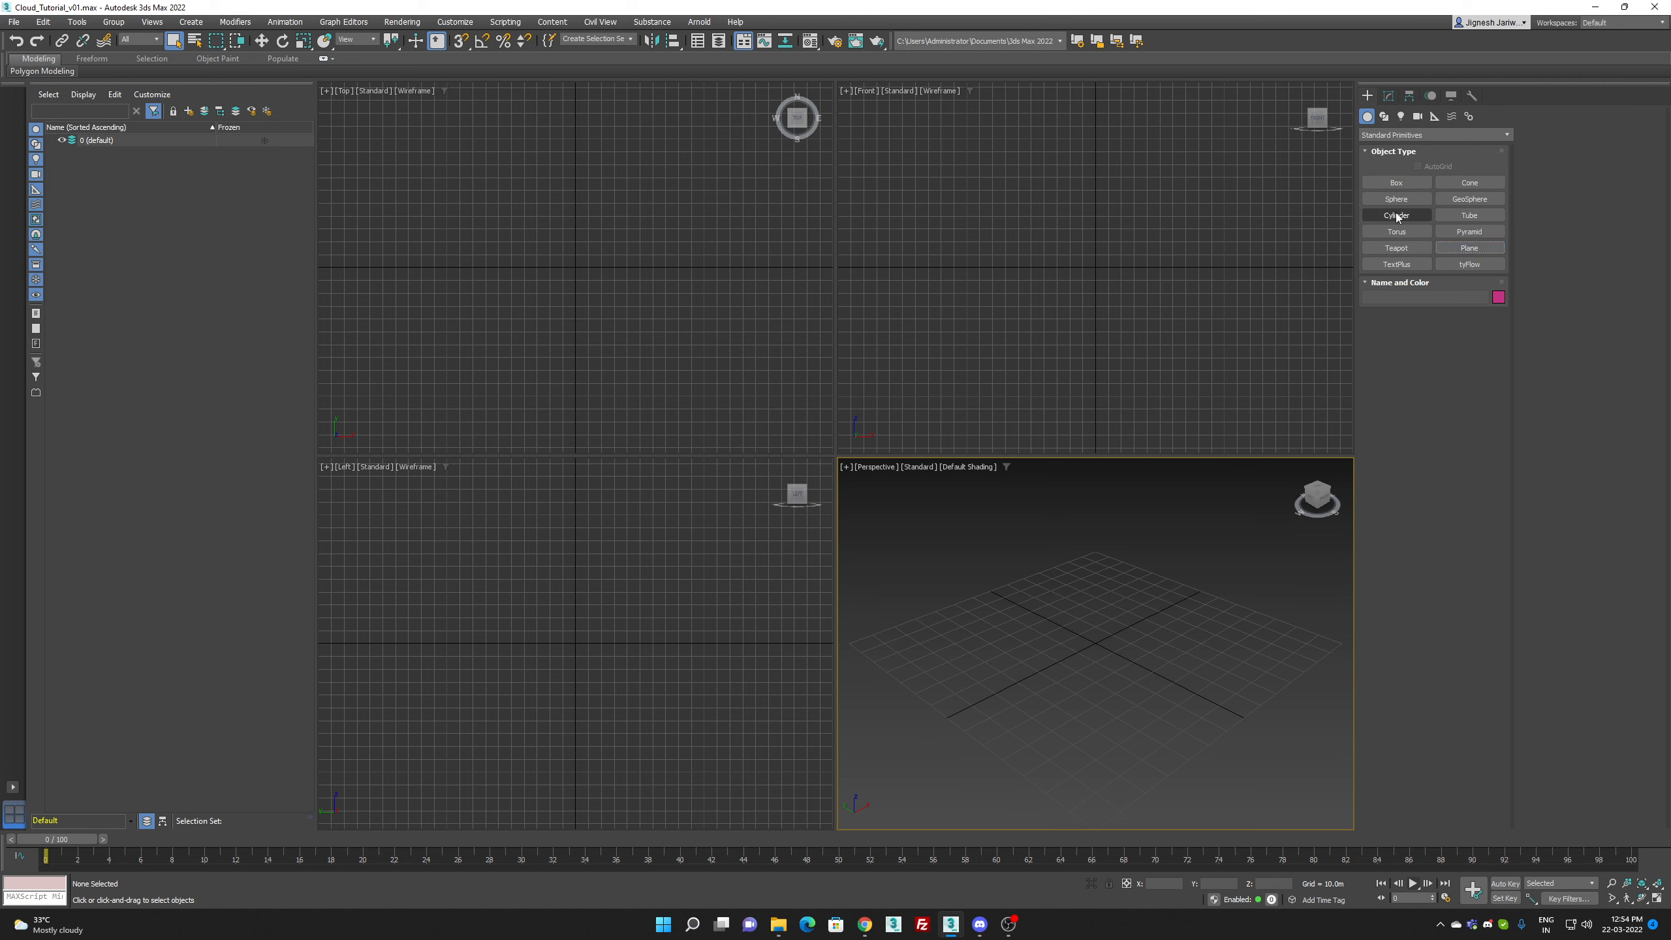
Step: Create a plane about 108 m long and 92 m wide in the Perspective view, and maximize that view with safe frames
{"action": "left_click", "coordinate": [1469, 247]}
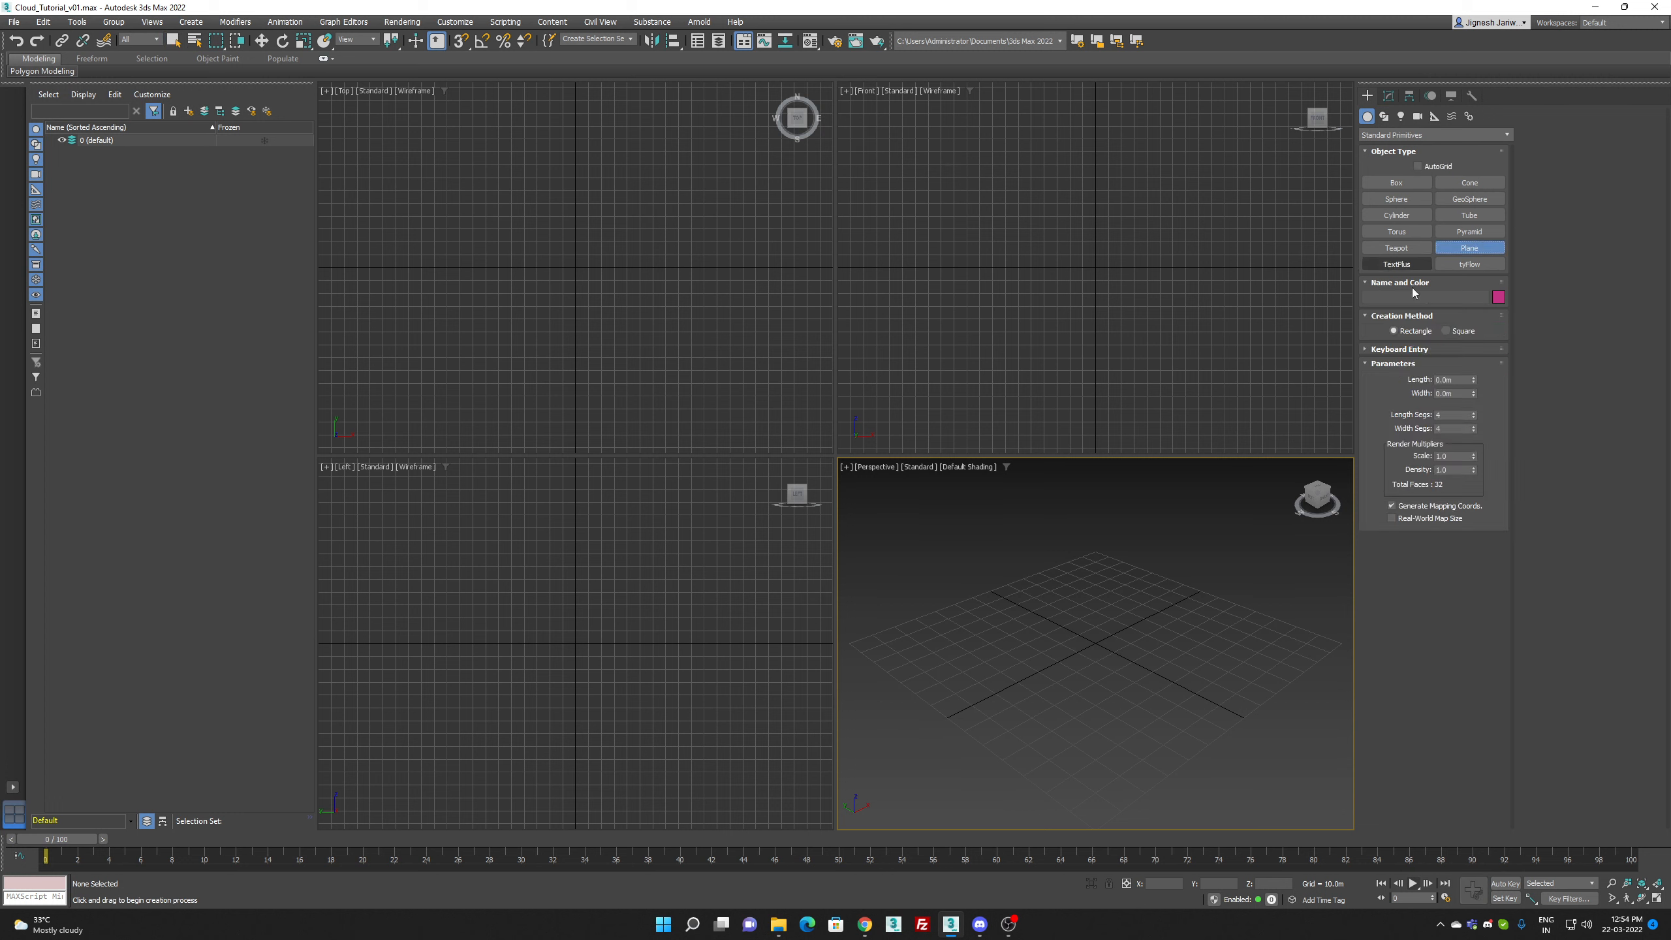
{"action": "left_click_drag", "start_coordinate": [1083, 601], "coordinate": [1096, 810]}
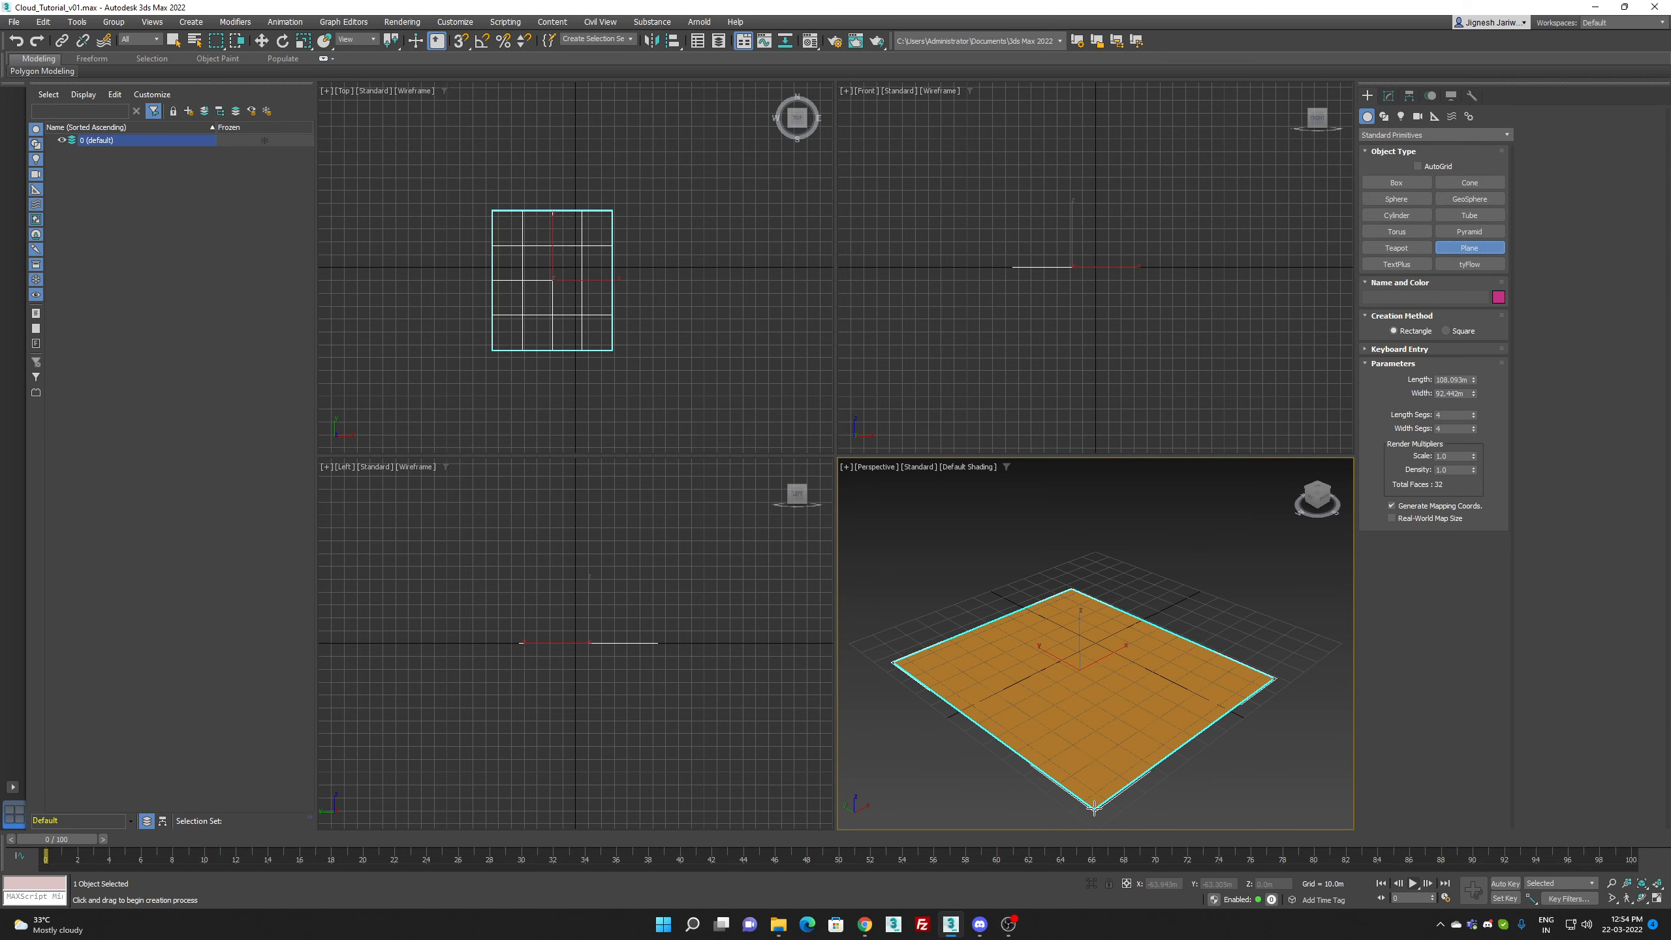
{"action": "right_click", "coordinate": [1158, 547]}
{"action": "key", "text": "alt+w"}
{"action": "scroll", "coordinate": [974, 560], "scroll_direction": "down", "scroll_amount": 5}
{"action": "key", "text": "shift+f"}
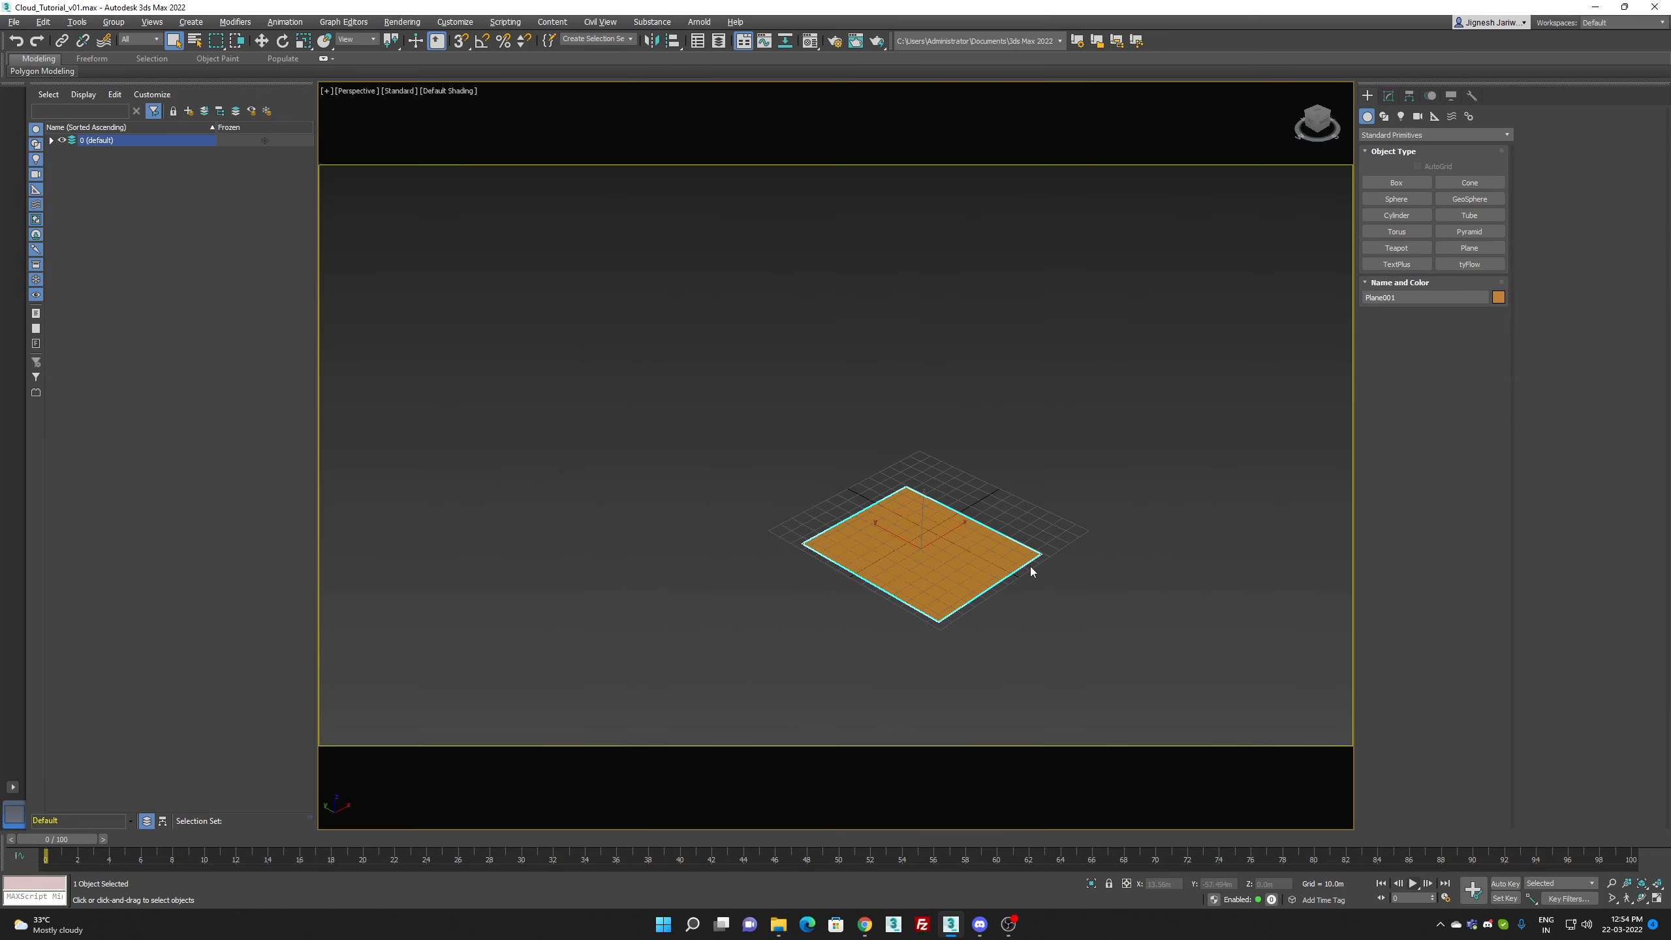
Step: Set the plane's length and width to 100 m each
{"action": "left_click", "coordinate": [1389, 95]}
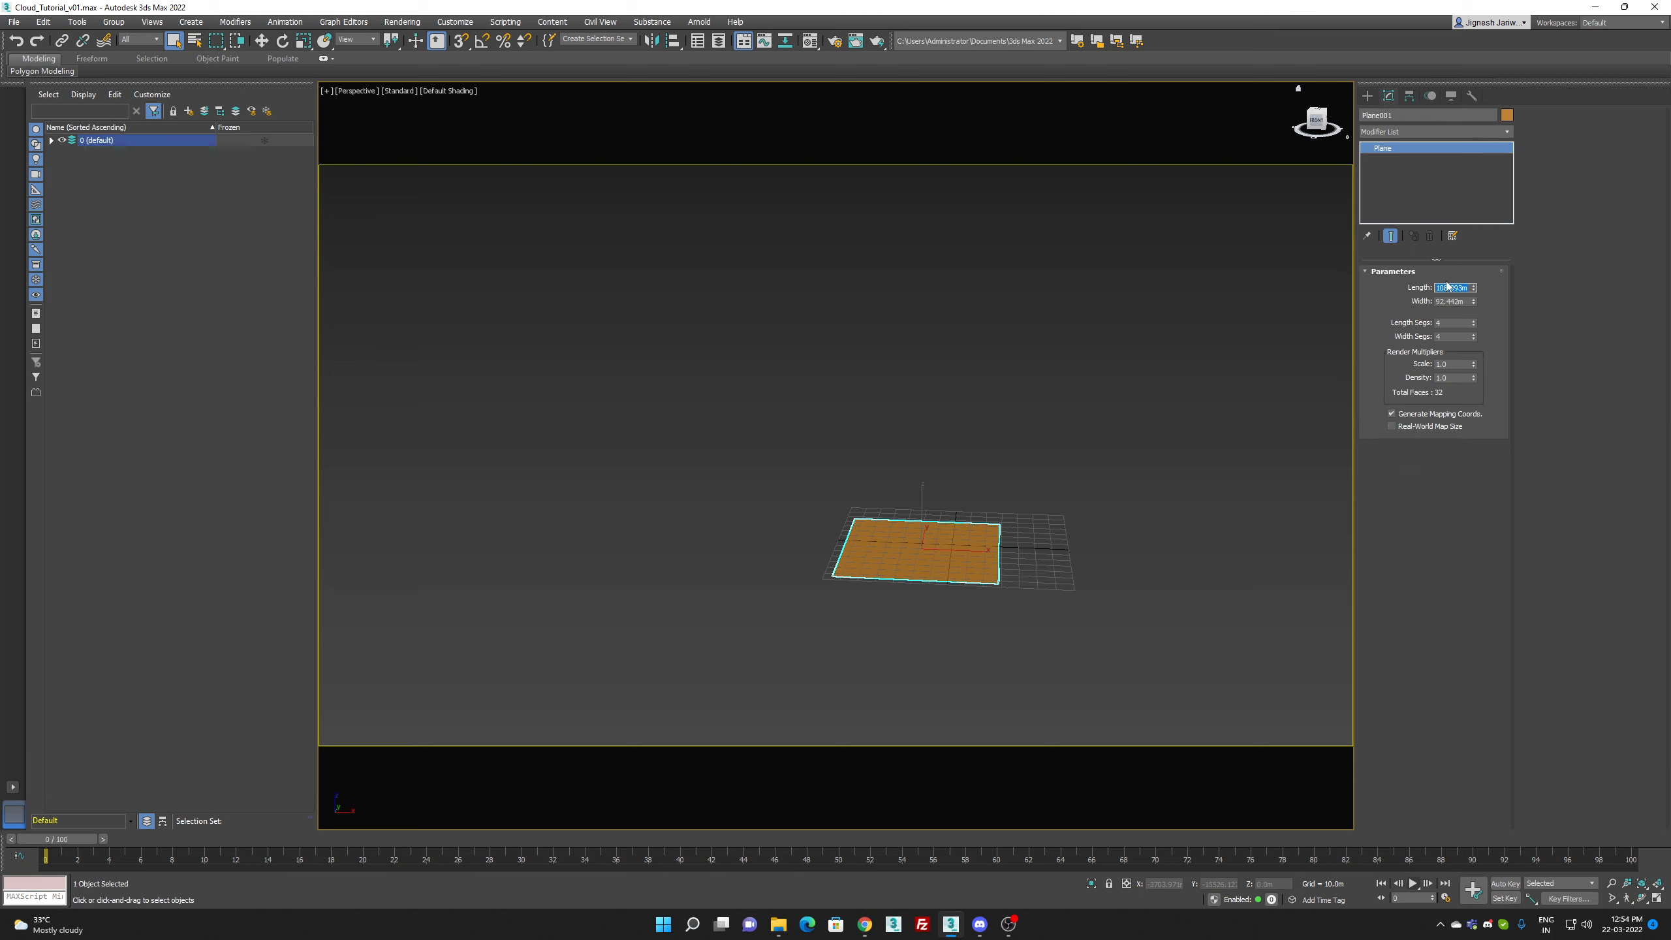
{"action": "key", "text": "Tab"}
{"action": "type", "text": "100"}
{"action": "key", "text": "Return"}
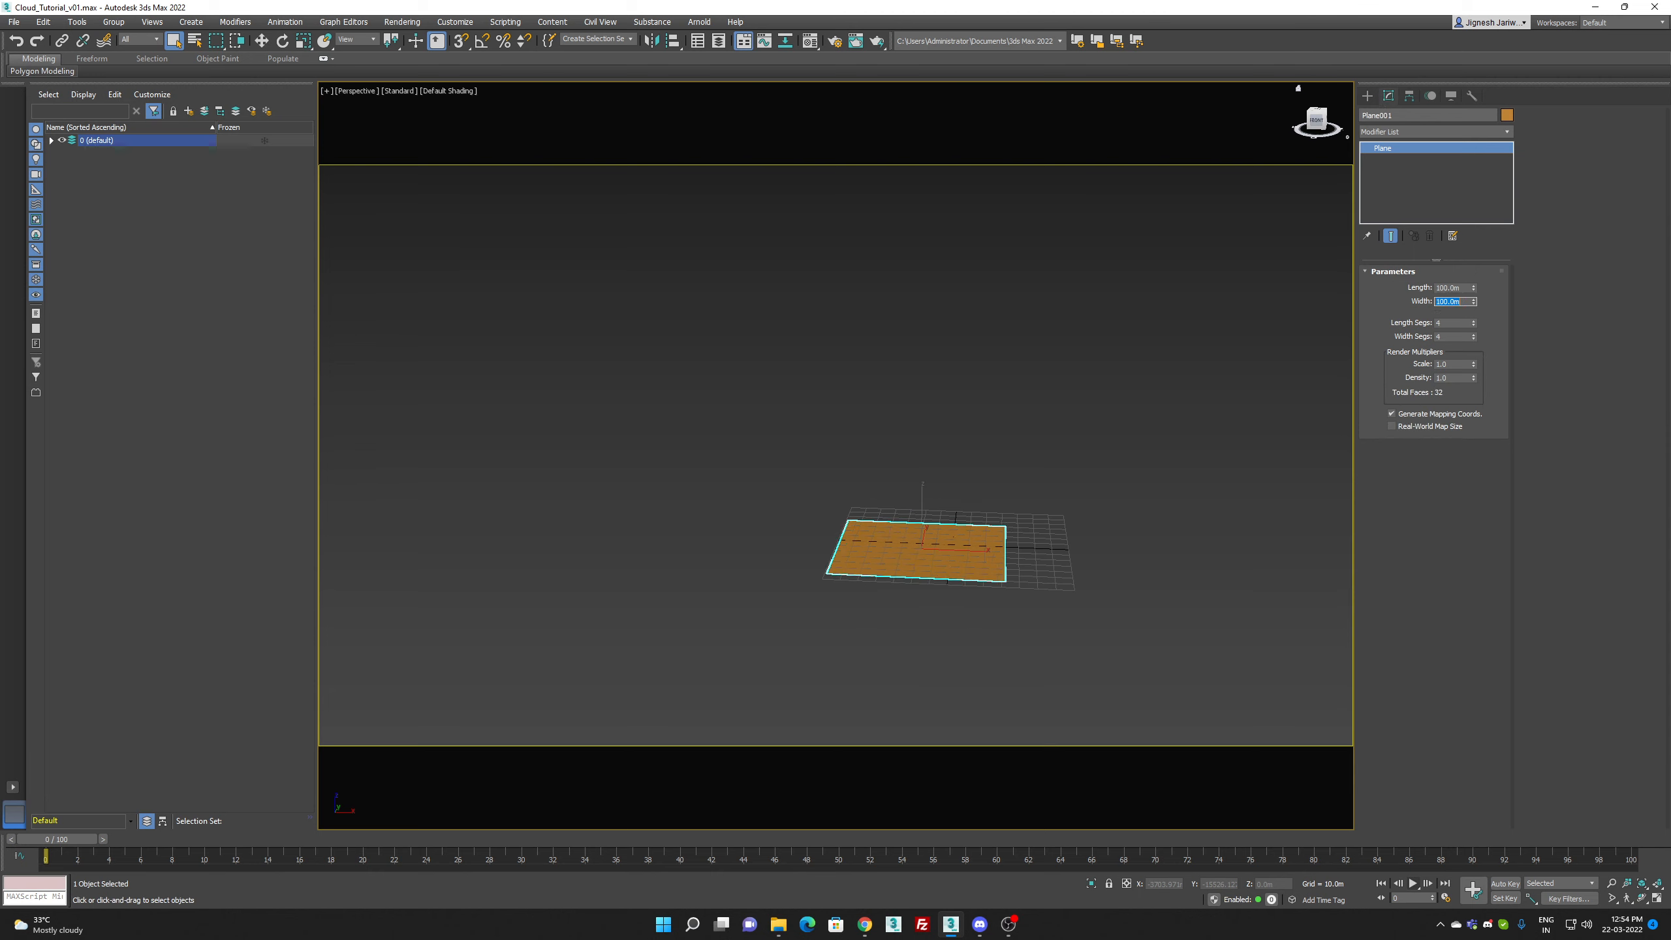
Step: Clone the plane twice as instances, offsetting each one on the ground so that the three planes partly overlap
{"action": "right_click", "coordinate": [955, 488]}
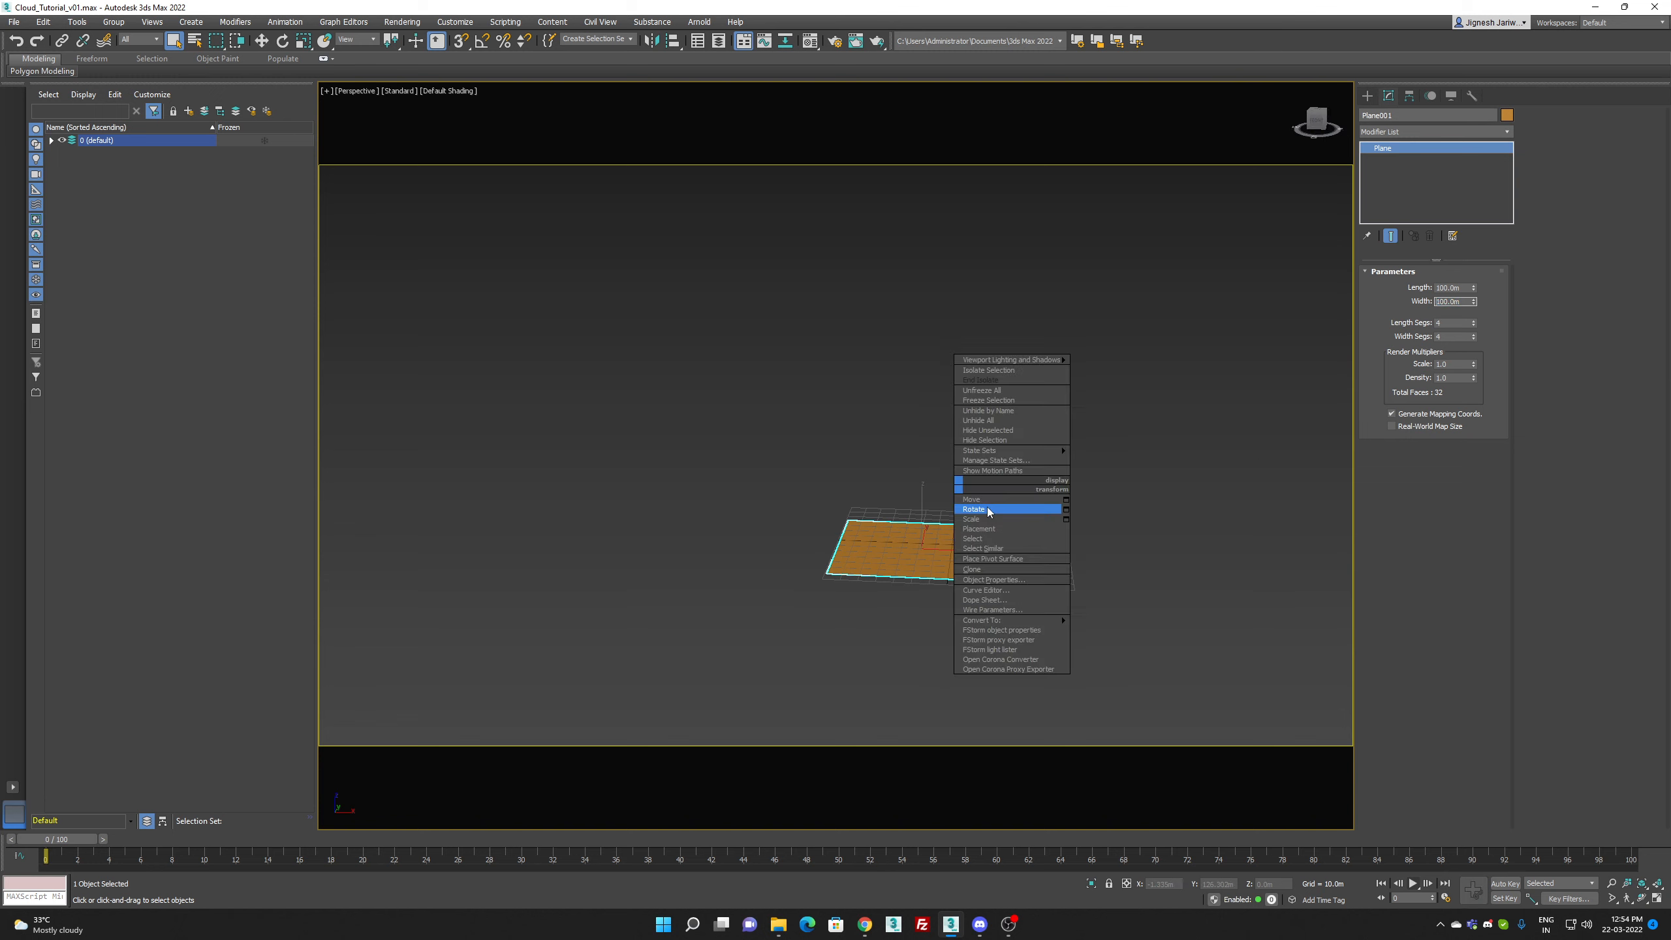
{"action": "left_click", "coordinate": [981, 510]}
{"action": "right_click", "coordinate": [988, 497]}
{"action": "left_click", "coordinate": [1003, 510]}
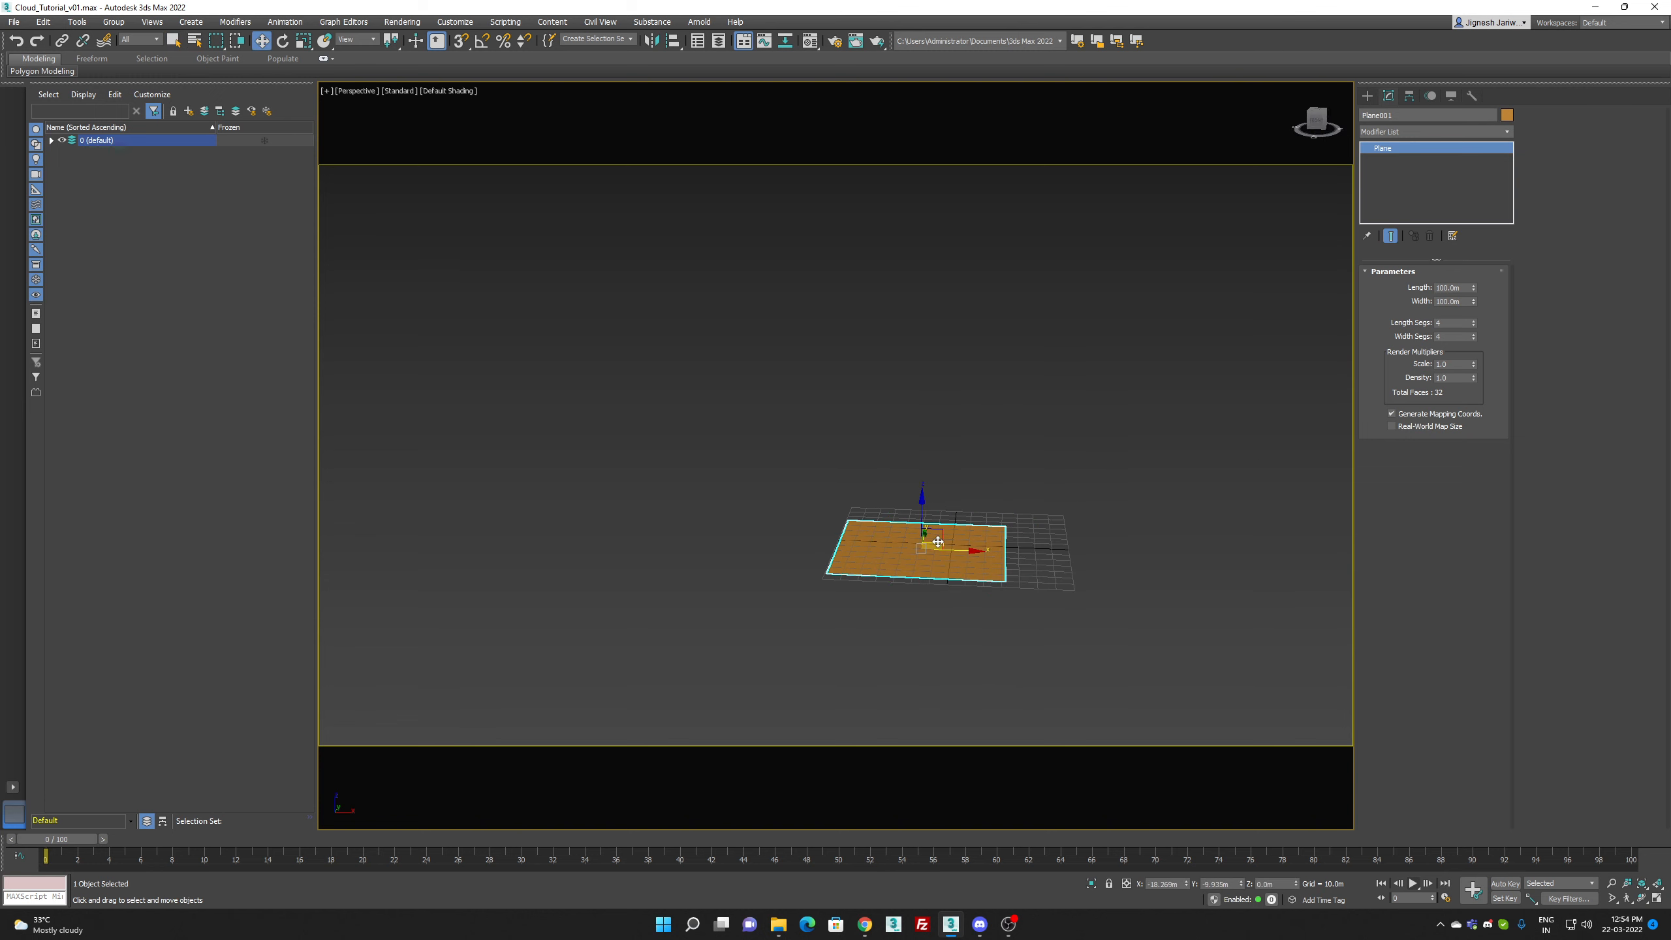
{"action": "left_click_drag", "start_coordinate": [938, 541], "coordinate": [1041, 528], "text": "shift"}
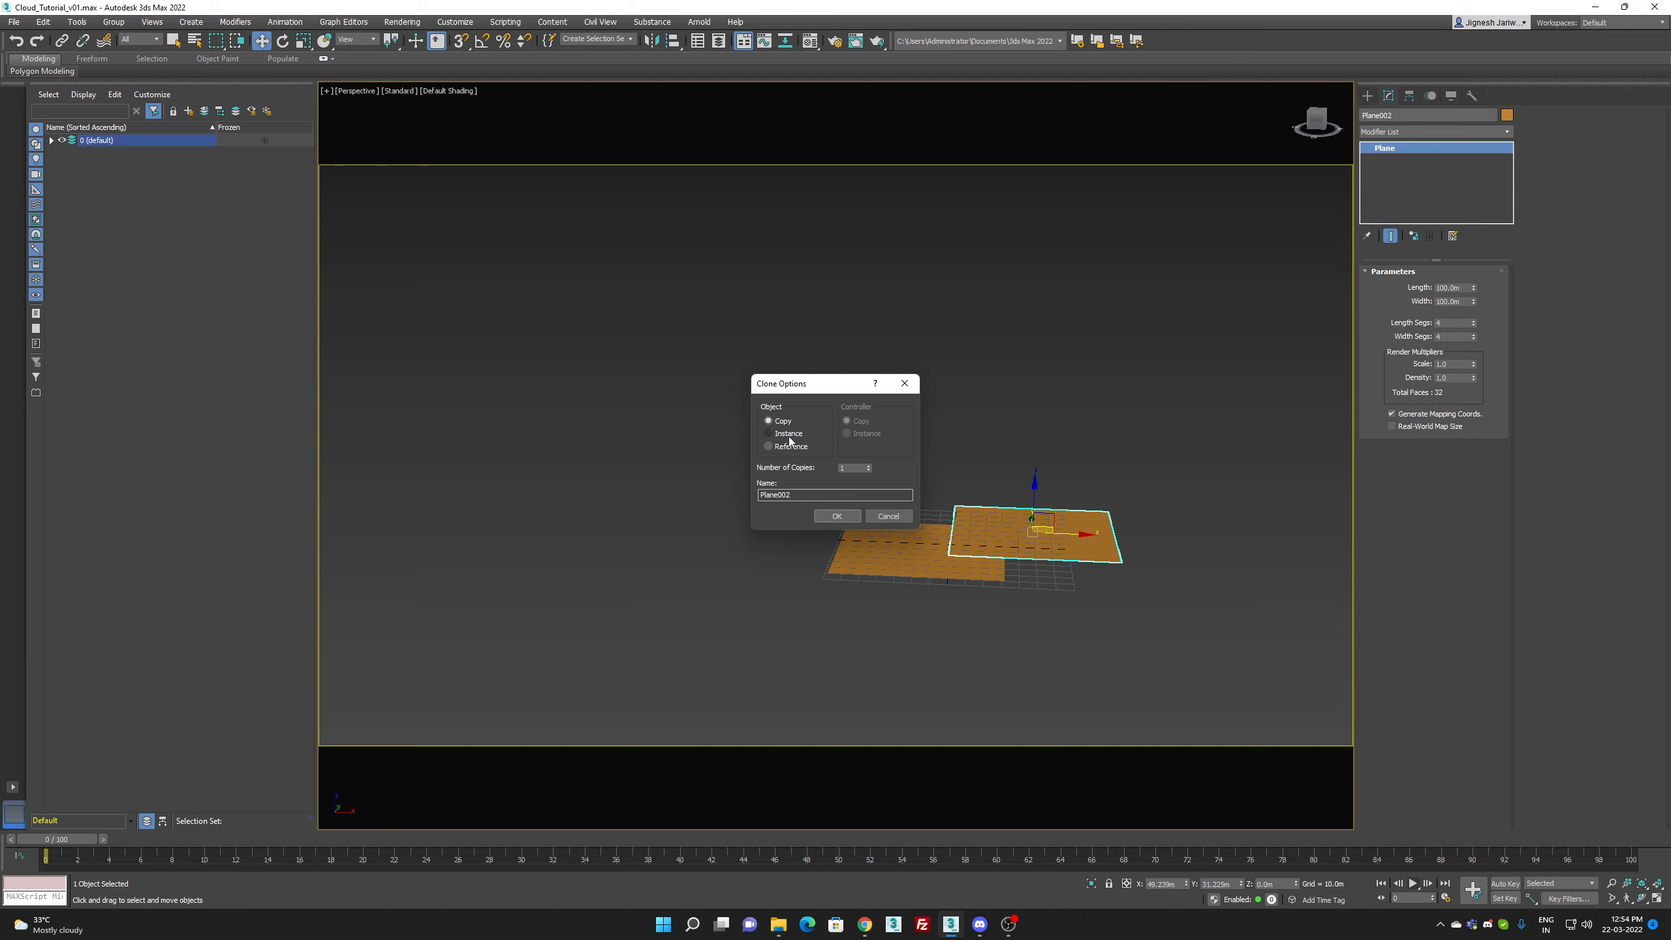
{"action": "left_click", "coordinate": [824, 517]}
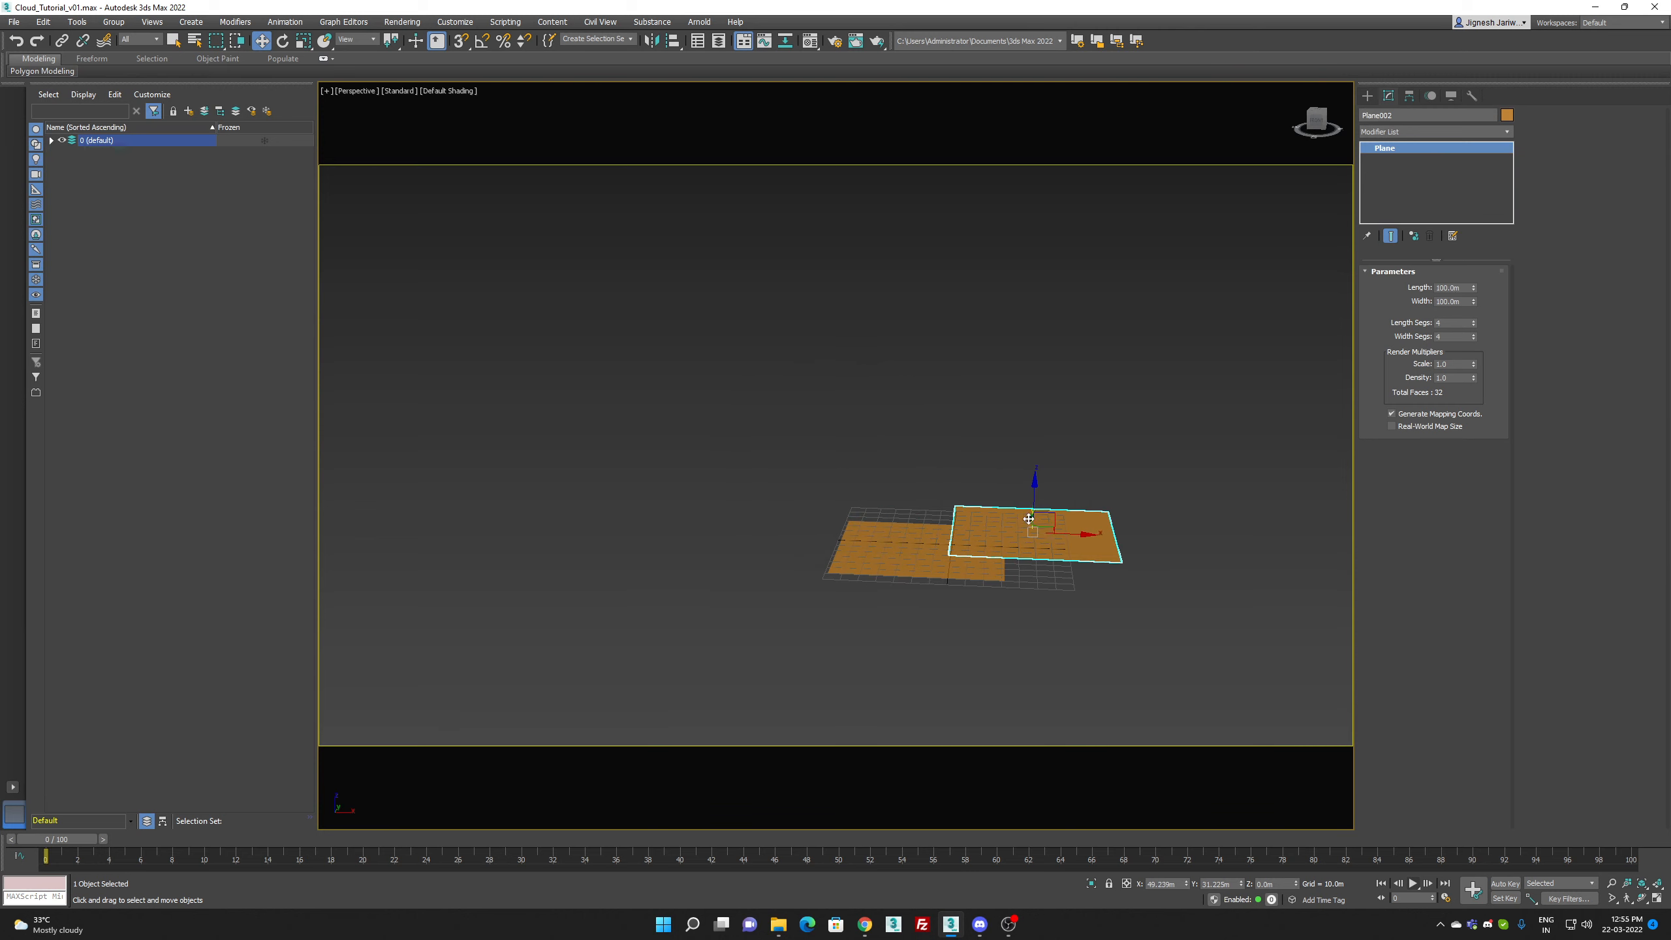
{"action": "mouse_move", "coordinate": [1047, 530]}
{"action": "left_mouse_down"}
{"action": "mouse_move", "coordinate": [1082, 575]}
{"action": "mouse_move", "coordinate": [1100, 559]}
{"action": "left_mouse_up"}
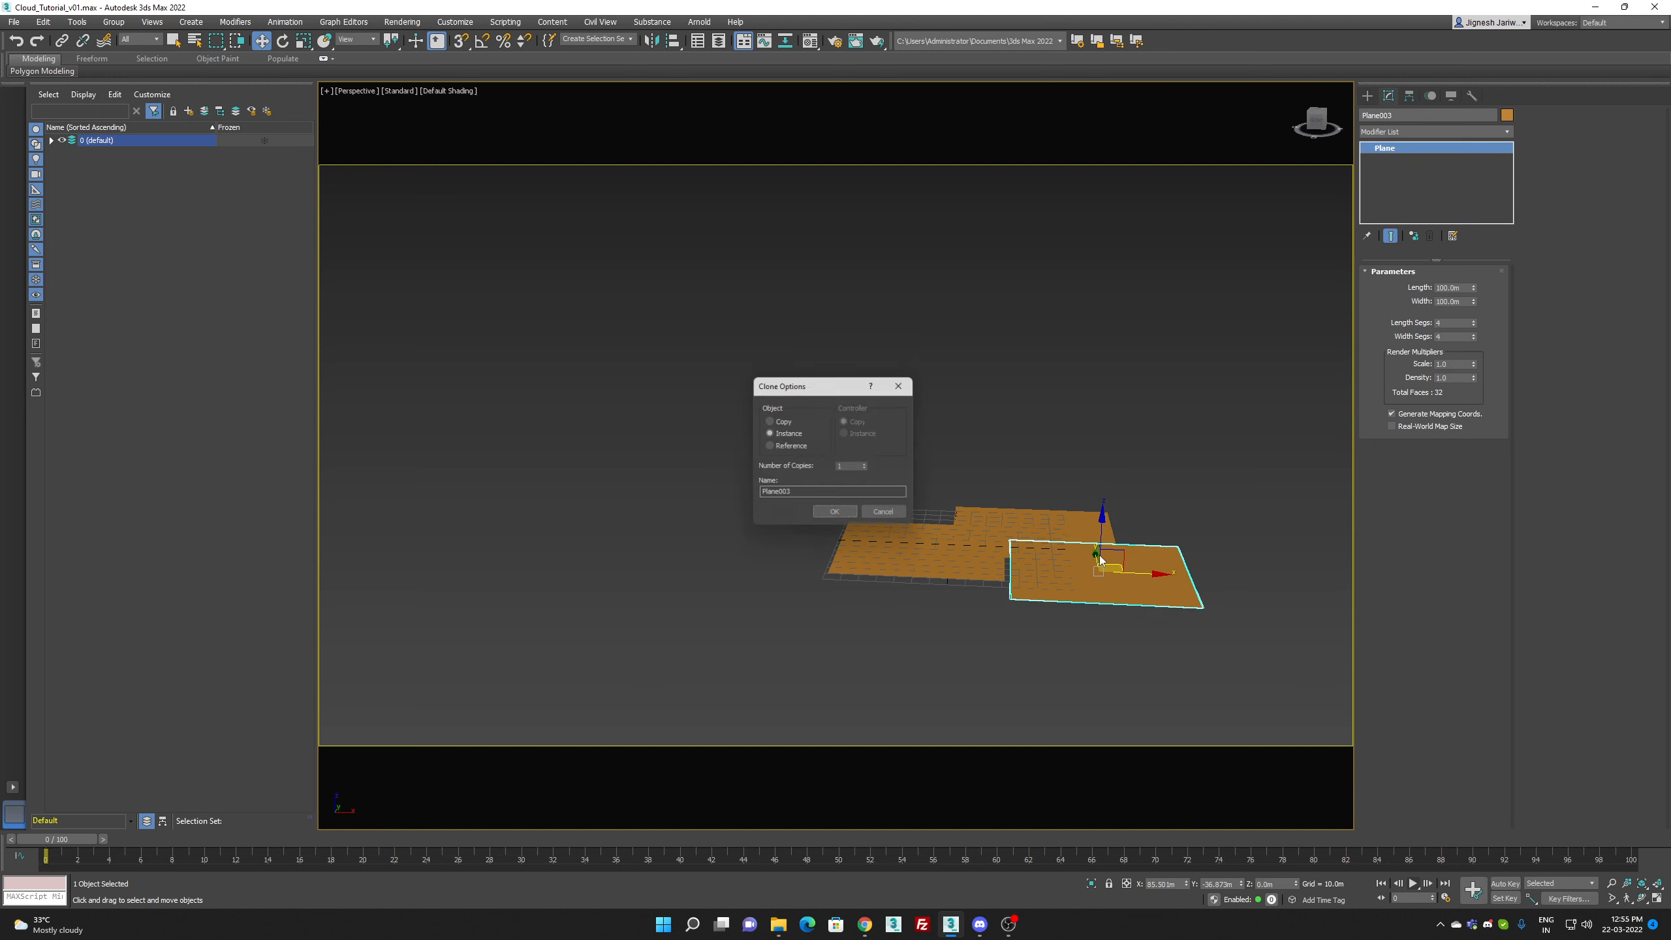
{"action": "left_click", "coordinate": [835, 512]}
Step: Create a Thinking particle system on the ground in front of the planes
{"action": "mouse_move", "coordinate": [910, 597]}
{"action": "middle_mouse_down"}
{"action": "mouse_move", "coordinate": [840, 624]}
{"action": "mouse_move", "coordinate": [940, 631]}
{"action": "mouse_move", "coordinate": [947, 612]}
{"action": "mouse_move", "coordinate": [920, 613]}
{"action": "mouse_move", "coordinate": [905, 654]}
{"action": "middle_mouse_up"}
{"action": "left_click", "coordinate": [1367, 95]}
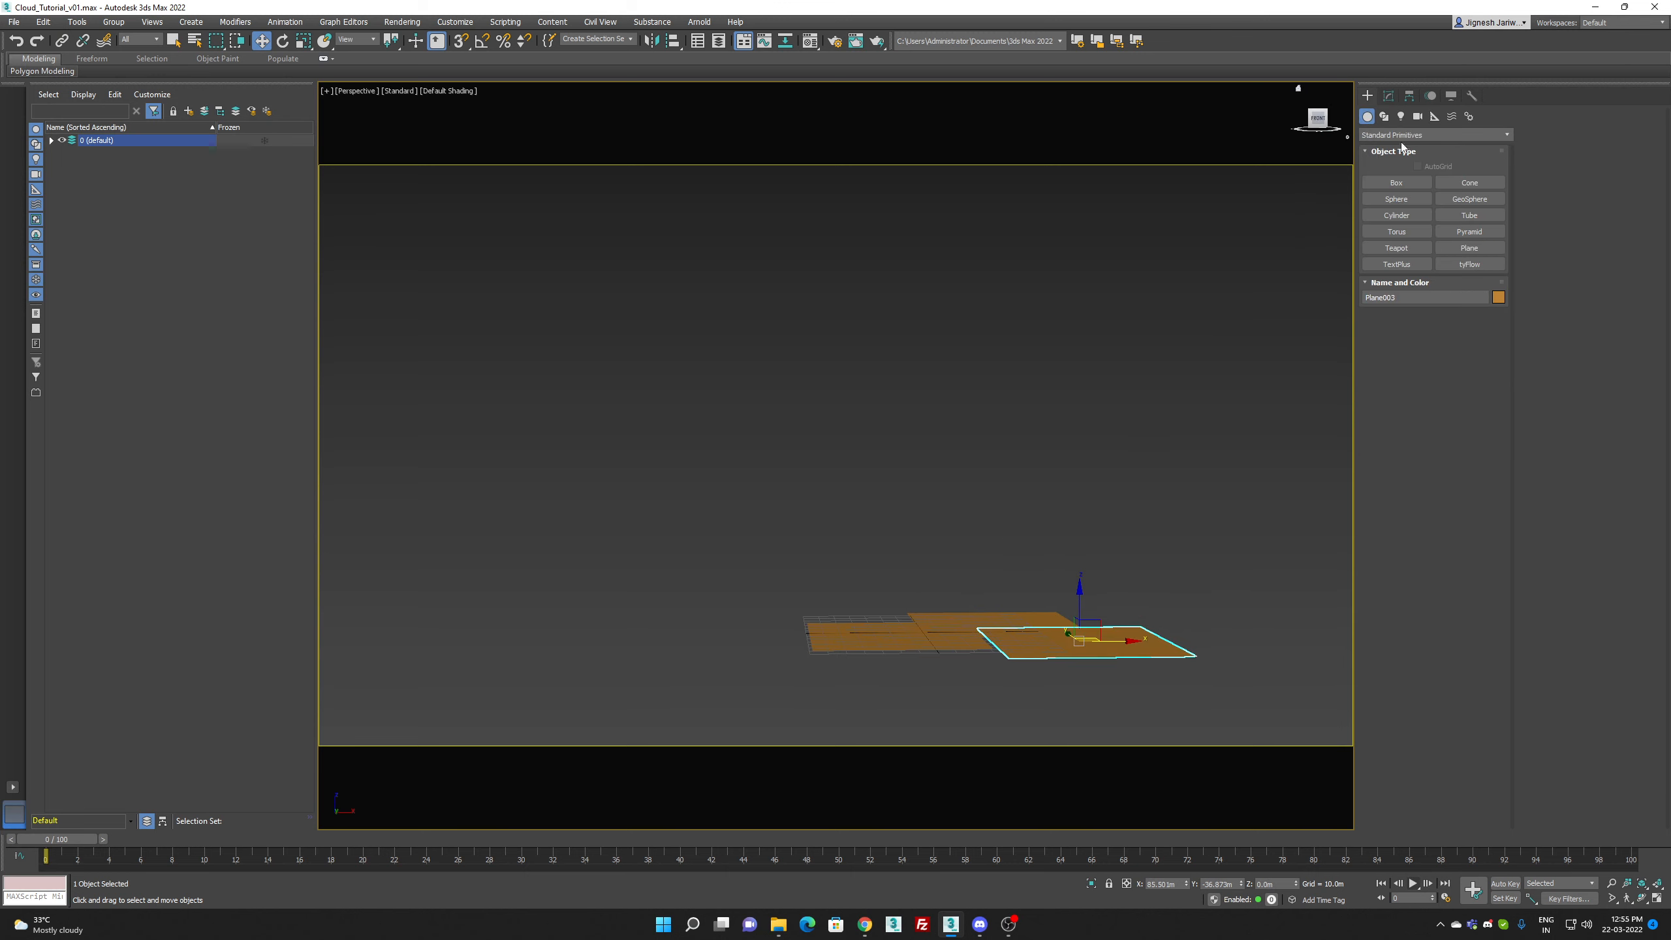
{"action": "left_click", "coordinate": [1447, 135]}
{"action": "left_click", "coordinate": [1415, 184]}
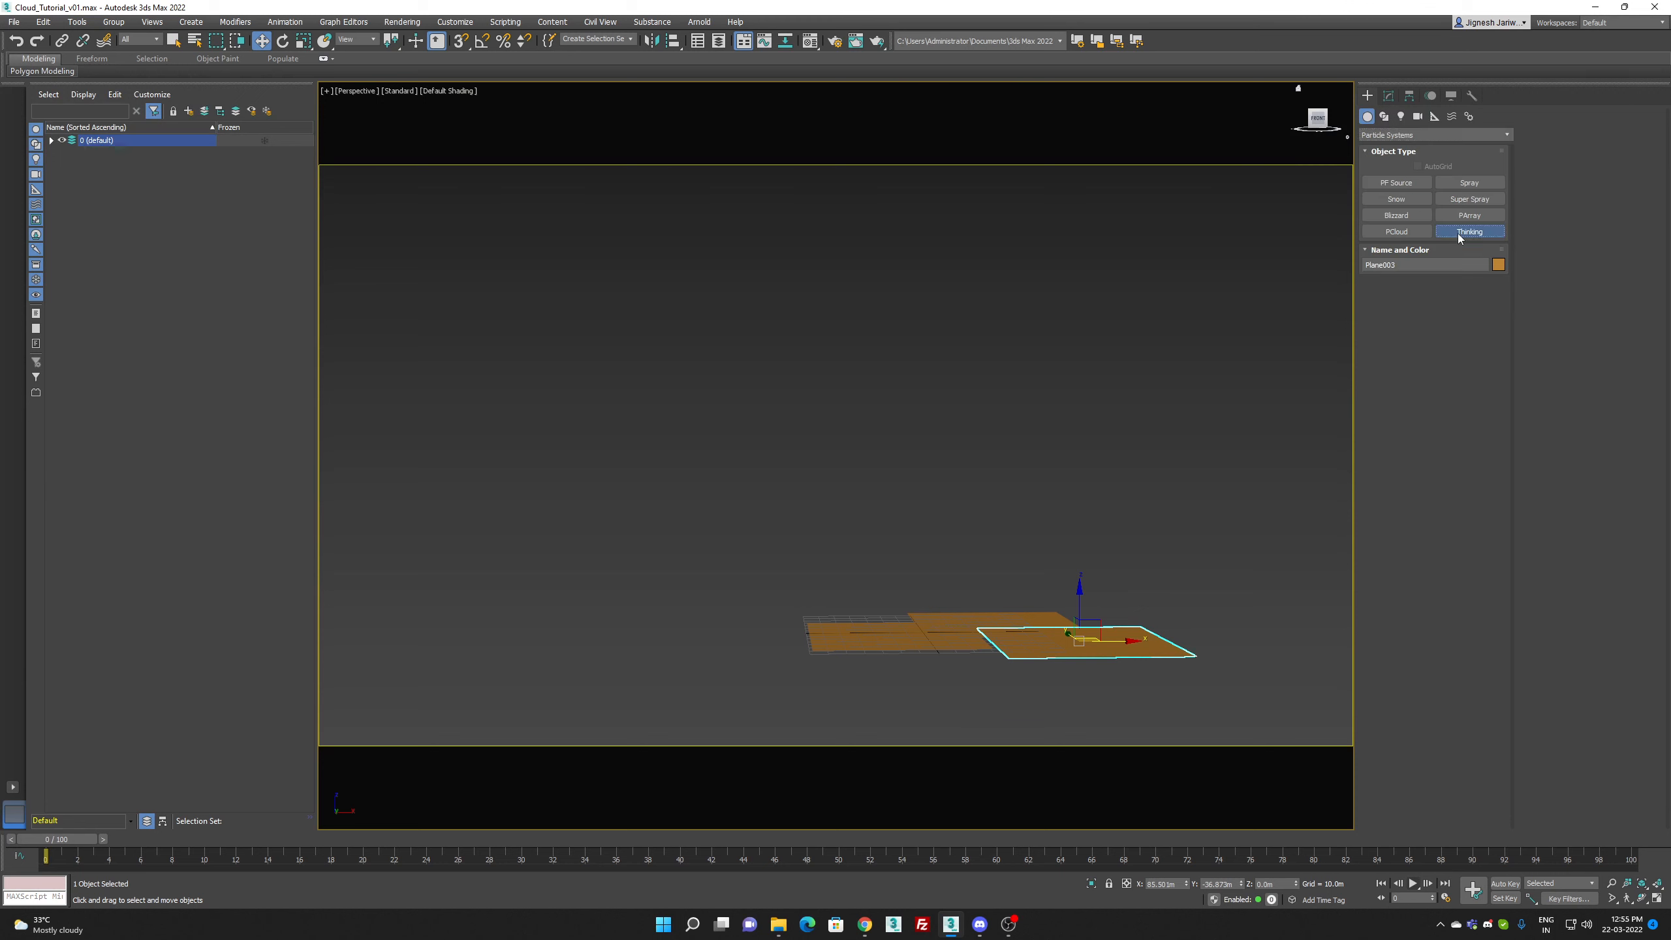
{"action": "left_click", "coordinate": [1457, 232]}
{"action": "left_click", "coordinate": [861, 688]}
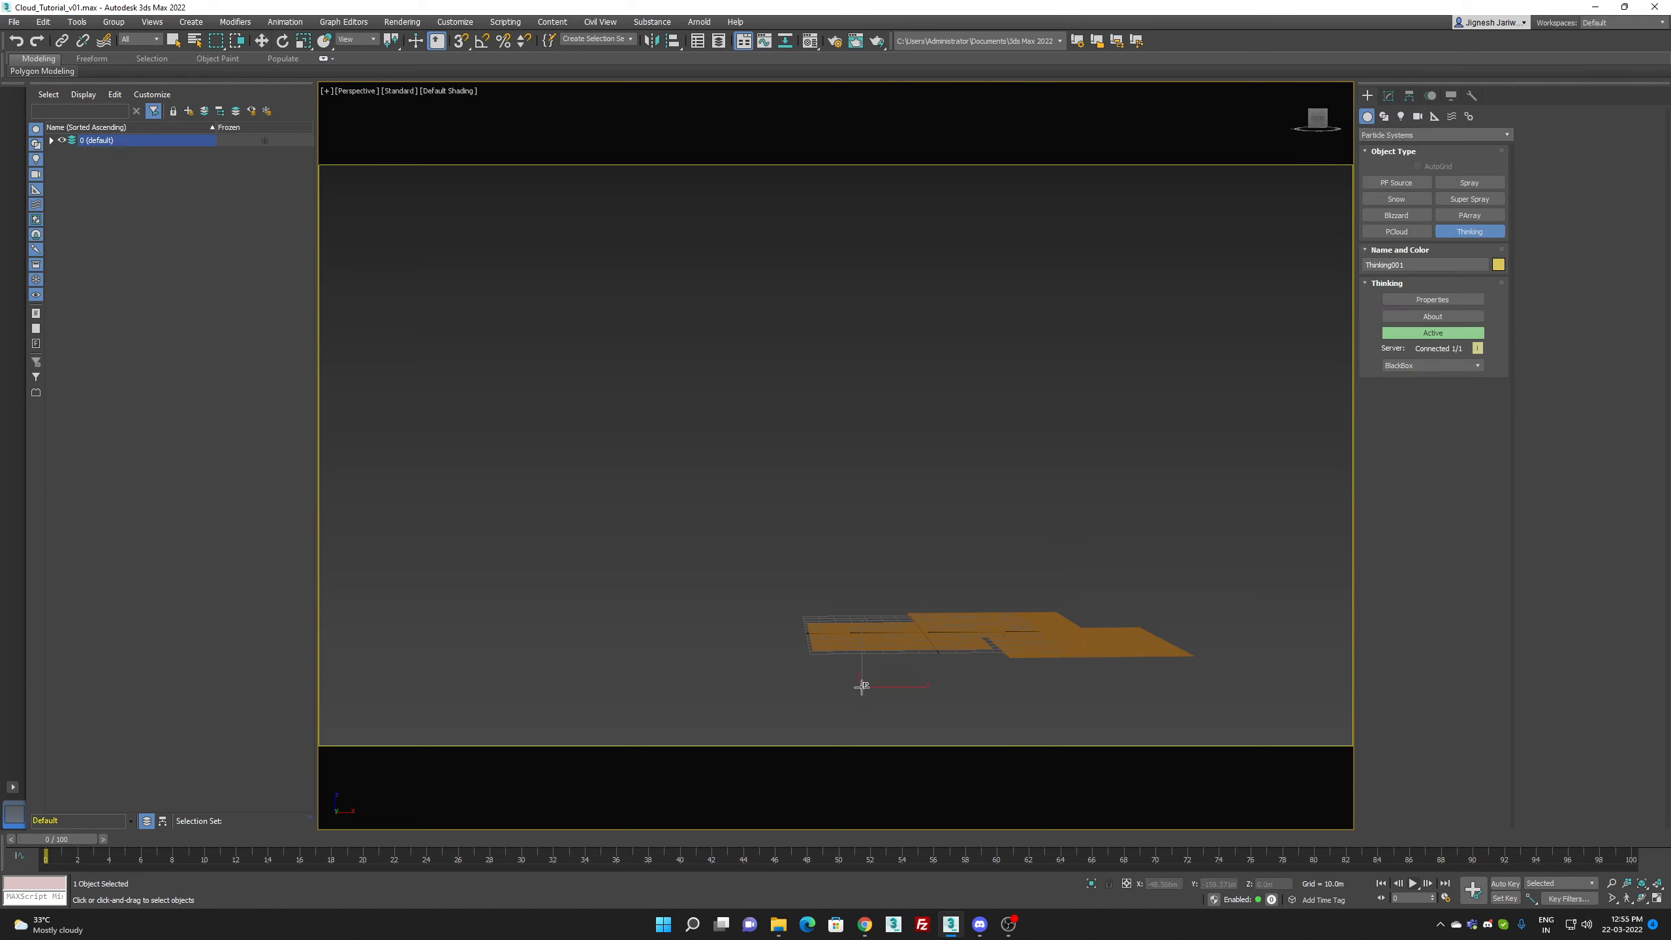
{"action": "key", "text": "w"}
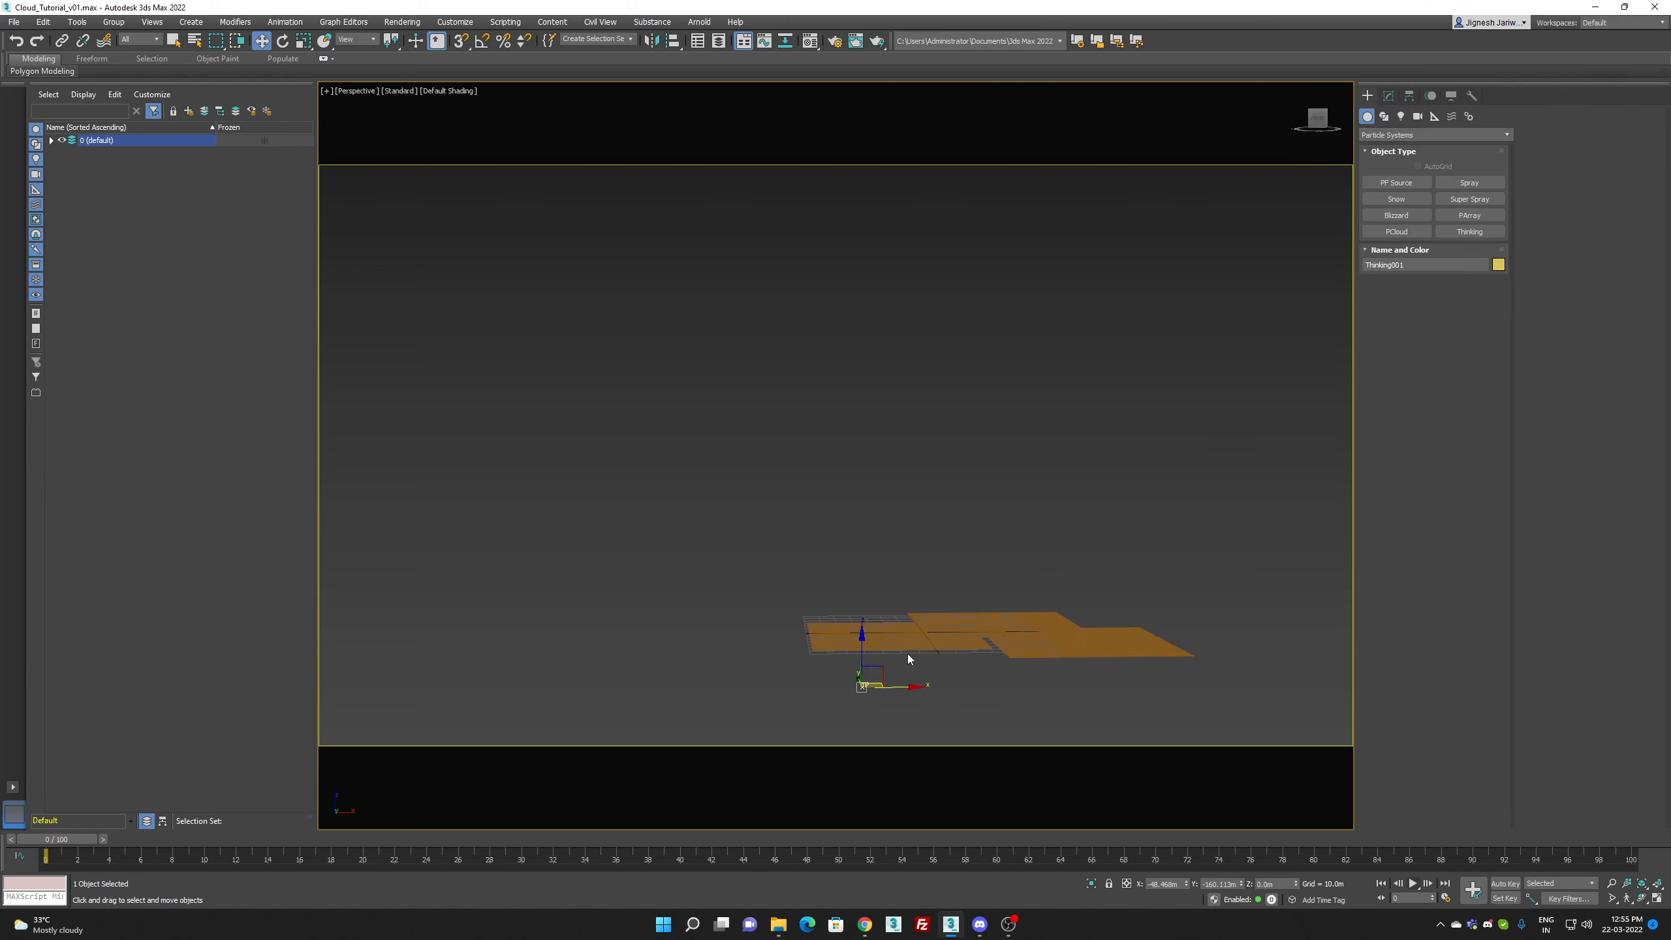
Step: Open the Thinking object's properties window and move it up so it fits fully on screen
{"action": "left_click", "coordinate": [1390, 95]}
{"action": "left_click", "coordinate": [1421, 288]}
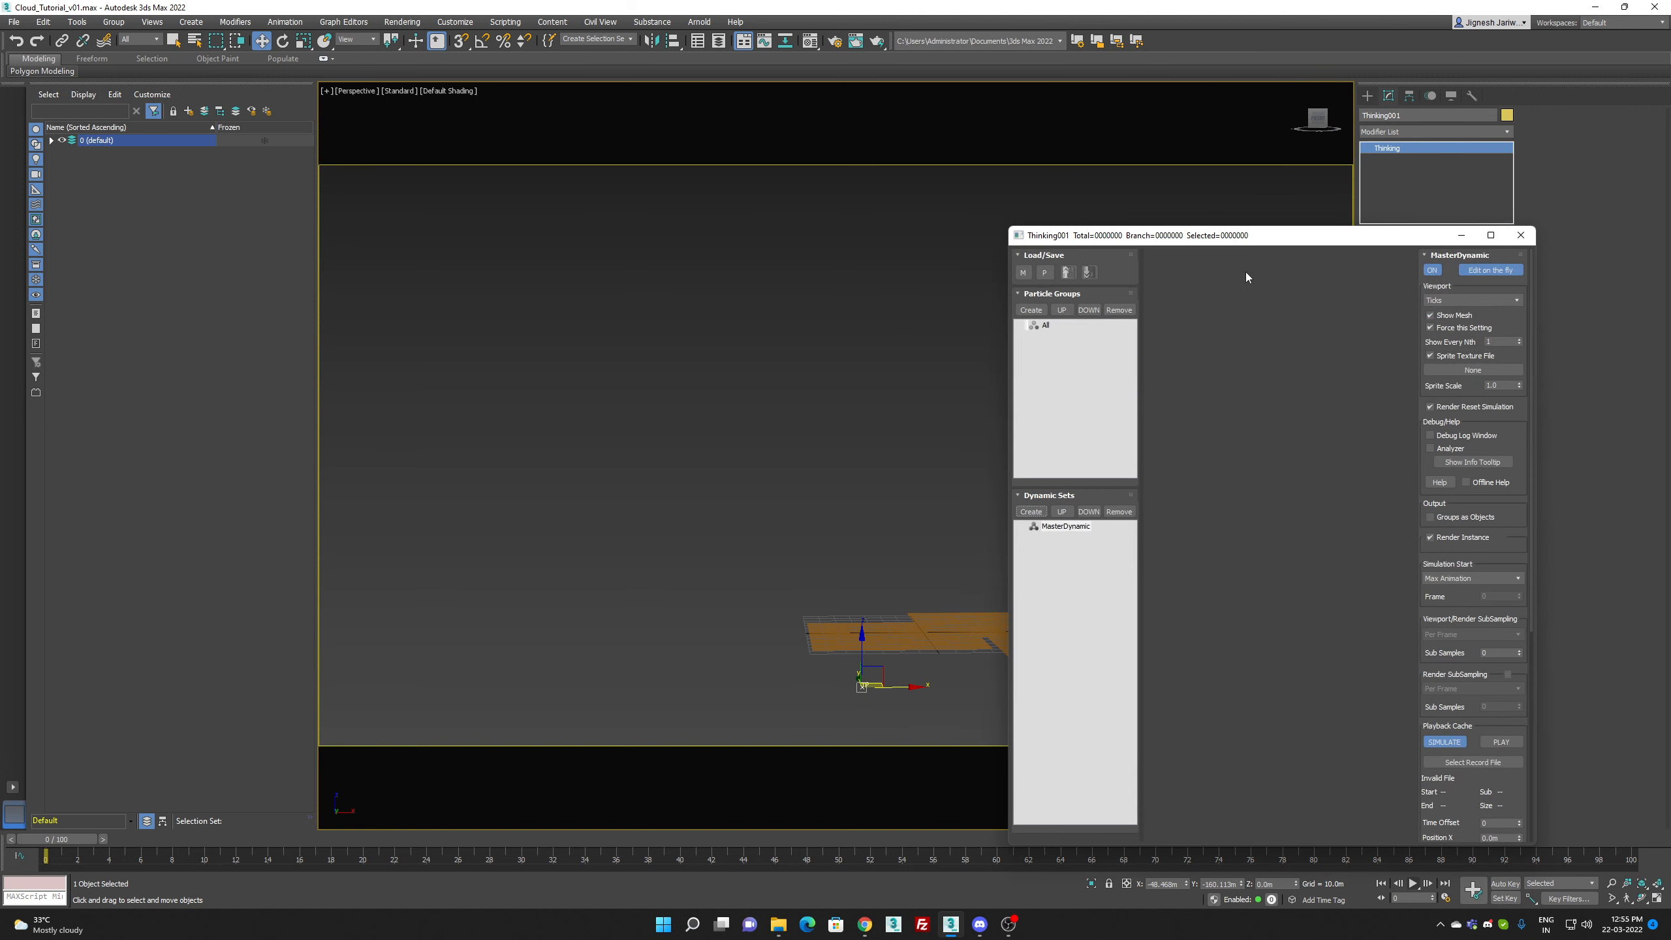
{"action": "left_click_drag", "start_coordinate": [1362, 239], "coordinate": [1371, 98]}
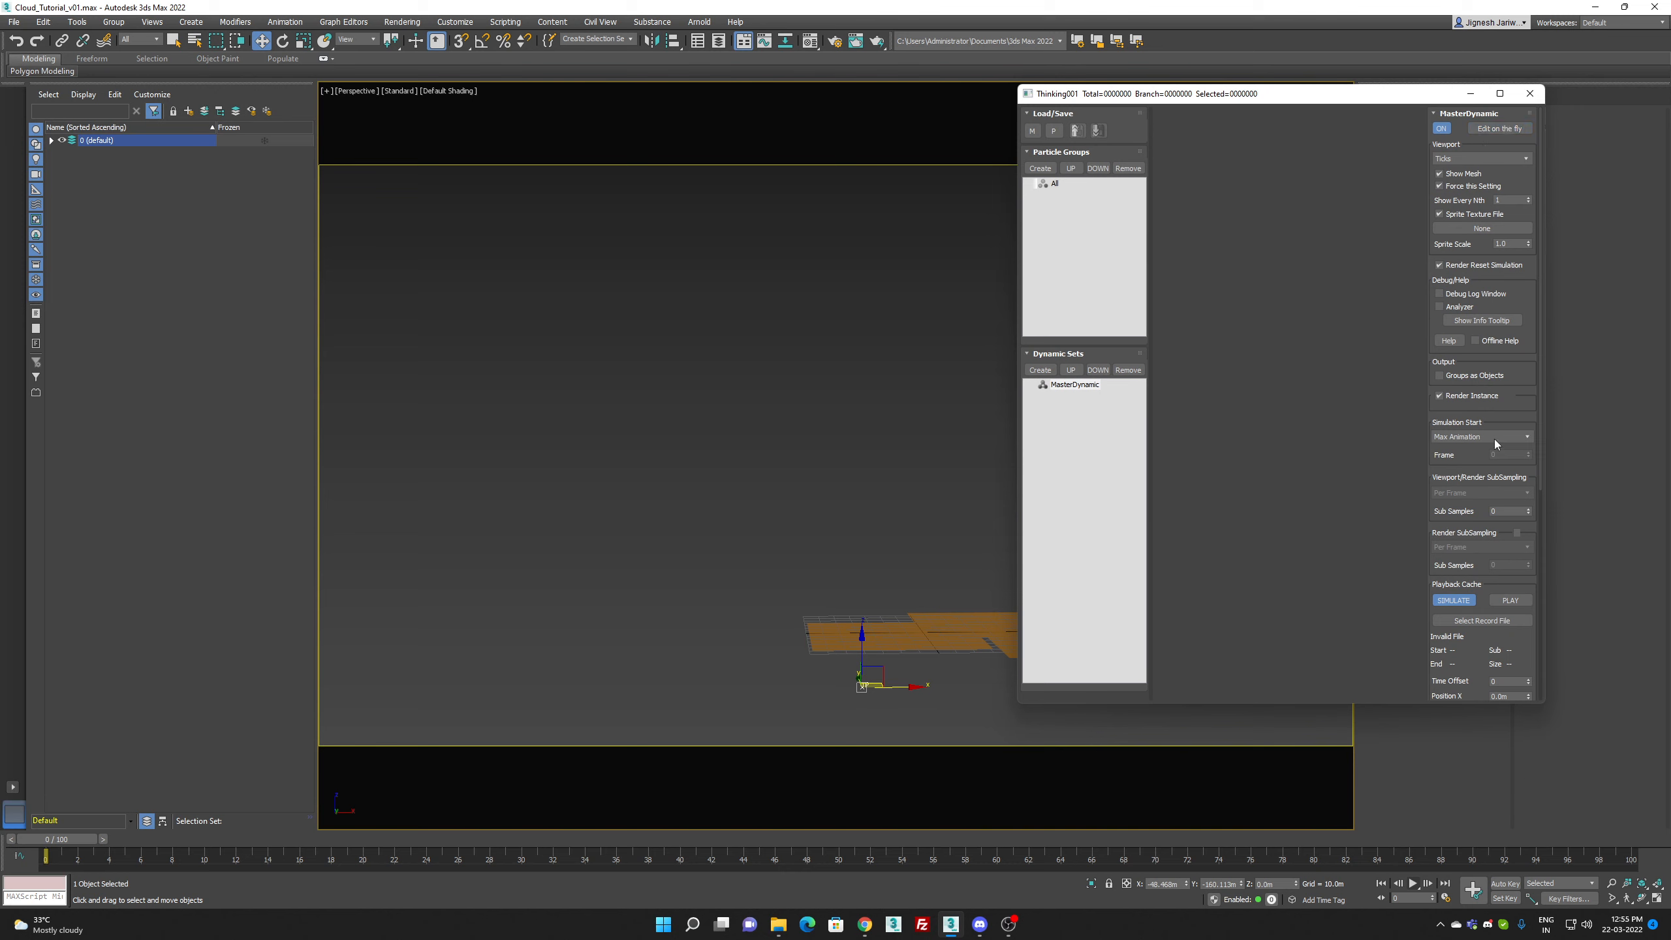
Step: Create a particle group under All and name it Cloud
{"action": "left_click", "coordinate": [1051, 186]}
{"action": "left_click", "coordinate": [1050, 168]}
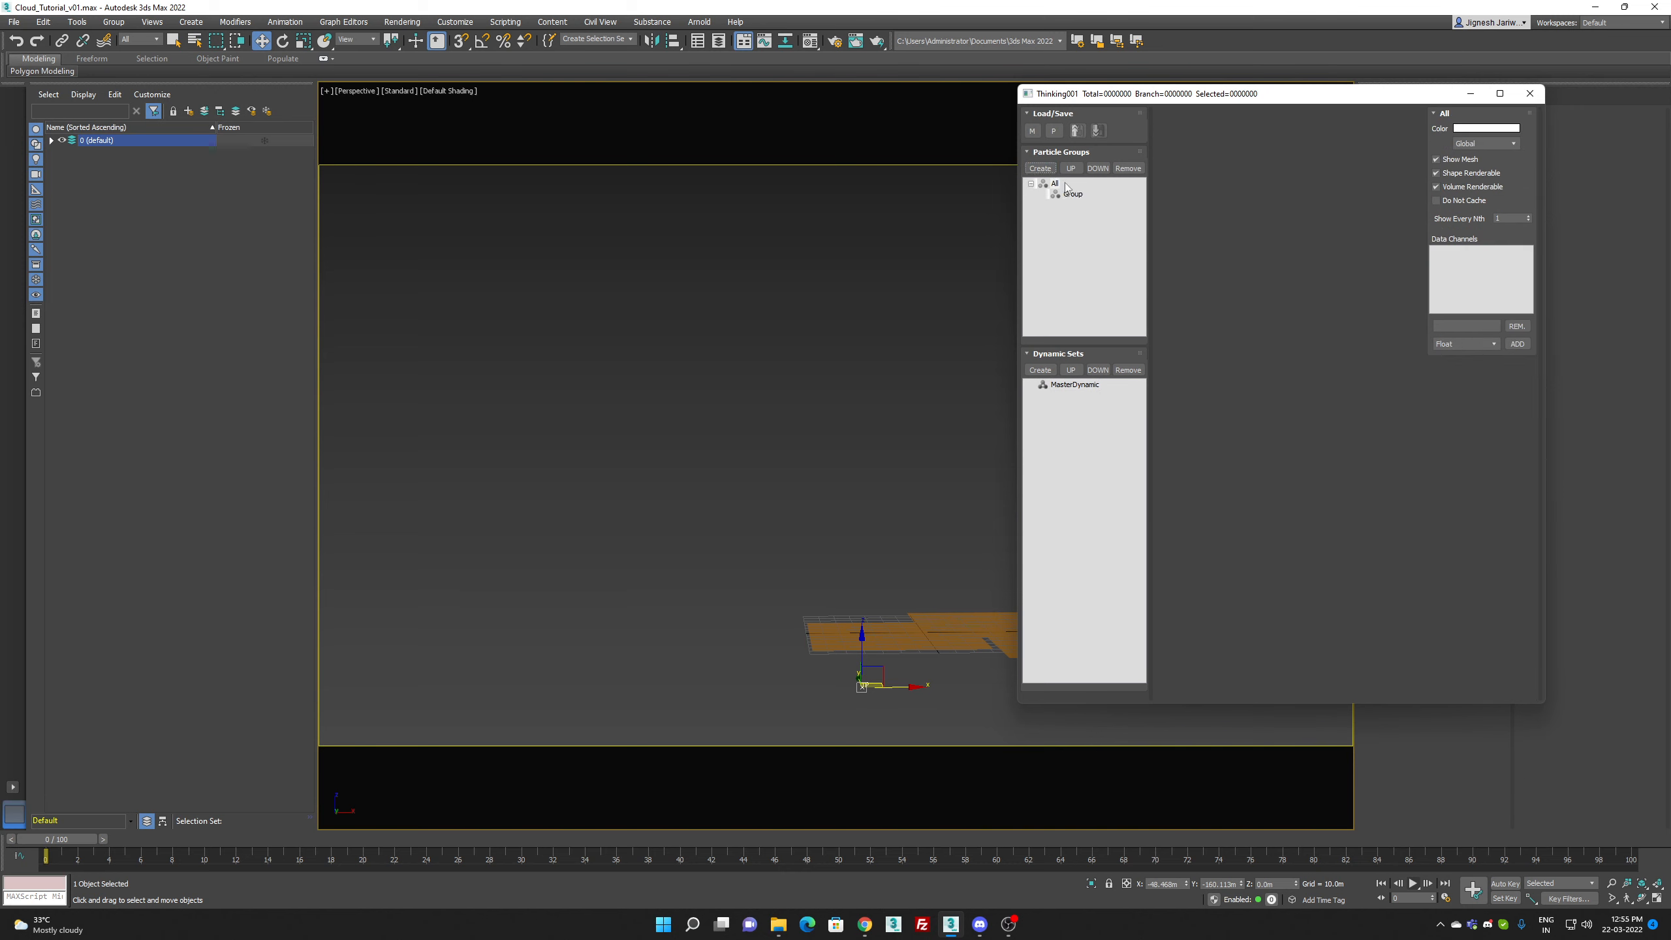
{"action": "left_click", "coordinate": [1079, 193]}
{"action": "type", "text": "Smoke"}
{"action": "key", "text": "Return"}
{"action": "key", "text": "F2"}
{"action": "type", "text": "Clopu"}
{"action": "type", "text": "oud"}
{"action": "key", "text": "Return"}
Step: Create a dynamic set under MasterDynamic and enlarge its node canvas
{"action": "left_click", "coordinate": [1077, 387]}
{"action": "left_click", "coordinate": [1042, 371]}
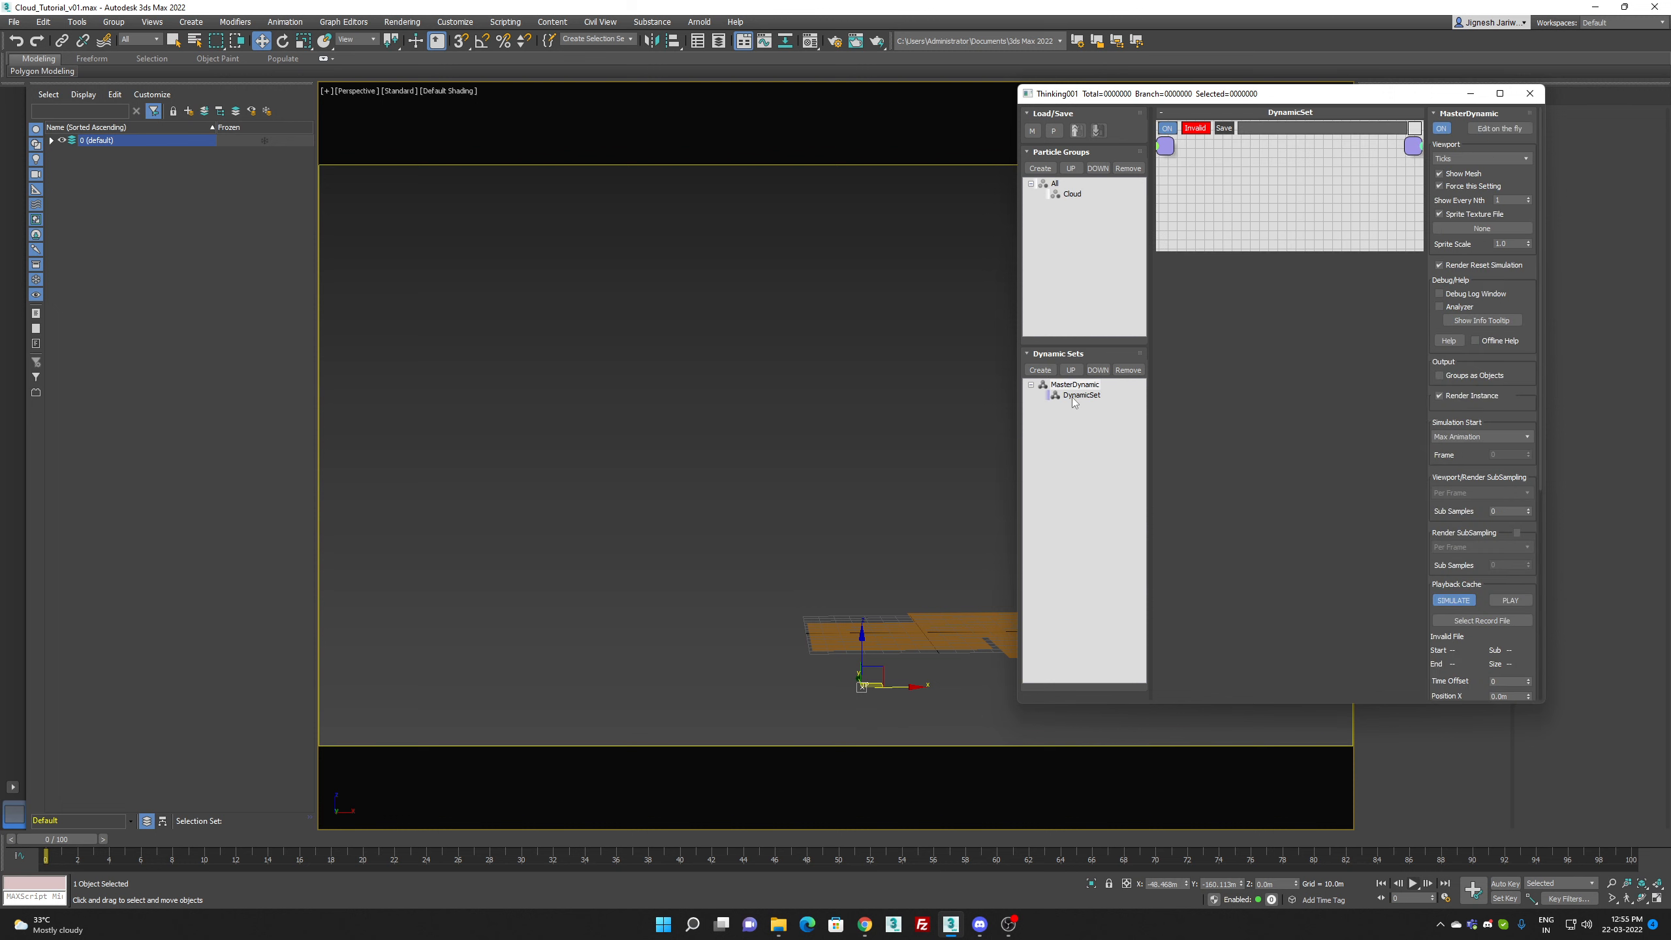
{"action": "left_click", "coordinate": [1074, 397]}
{"action": "left_click", "coordinate": [1245, 256]}
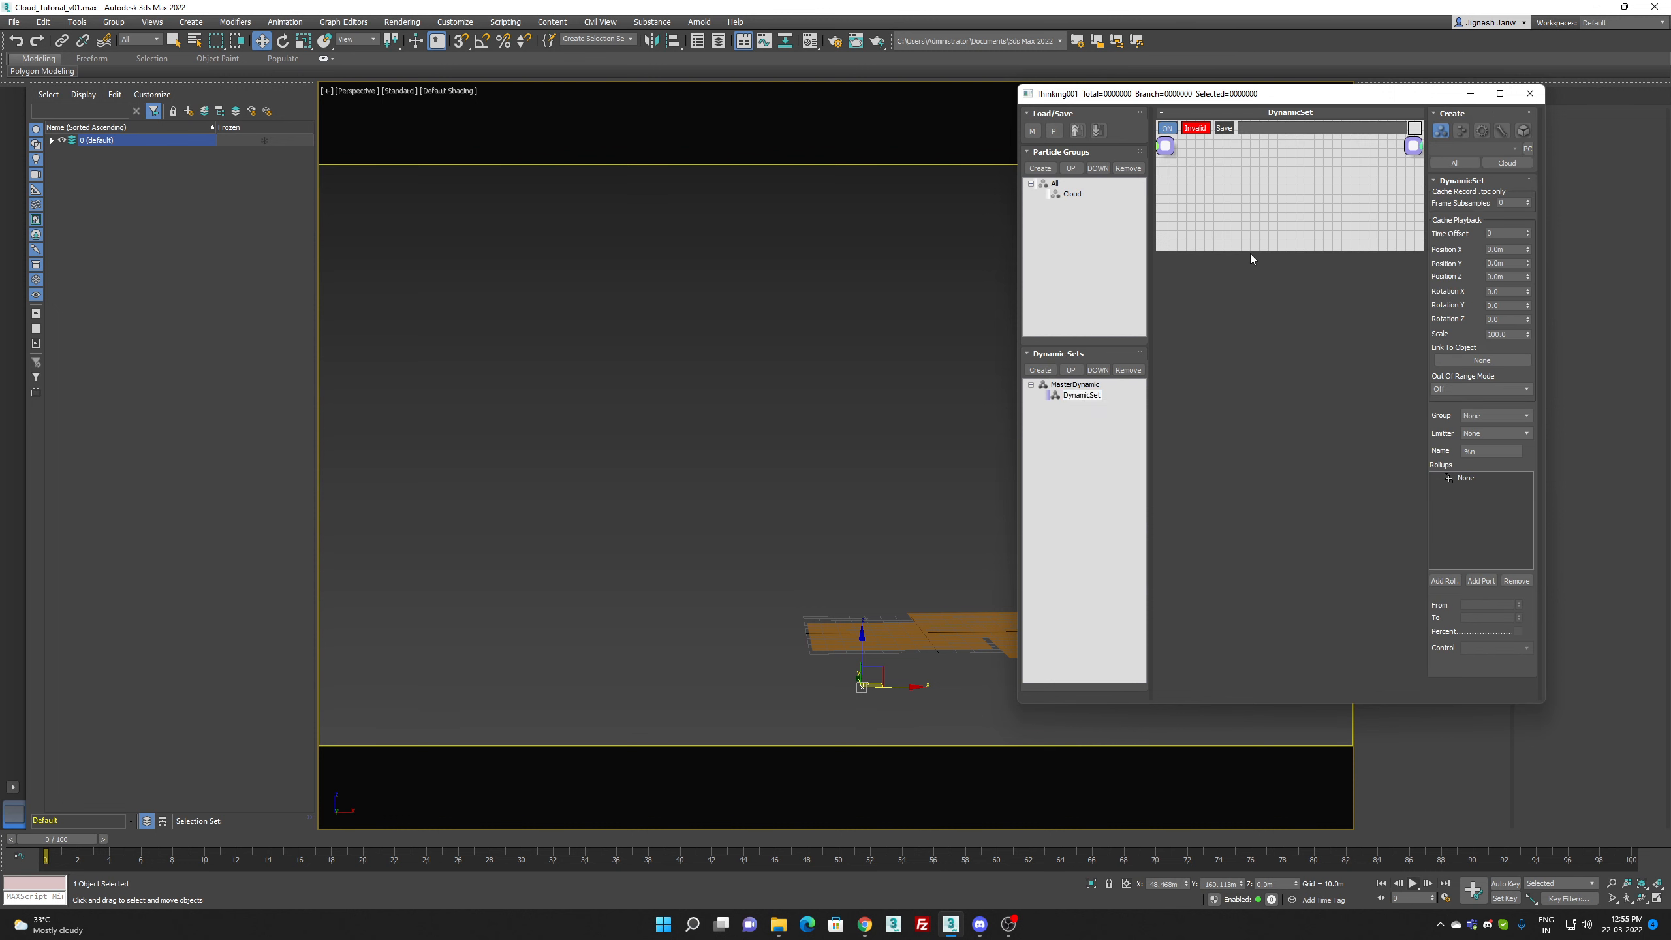
{"action": "left_click_drag", "start_coordinate": [1255, 250], "coordinate": [1281, 626]}
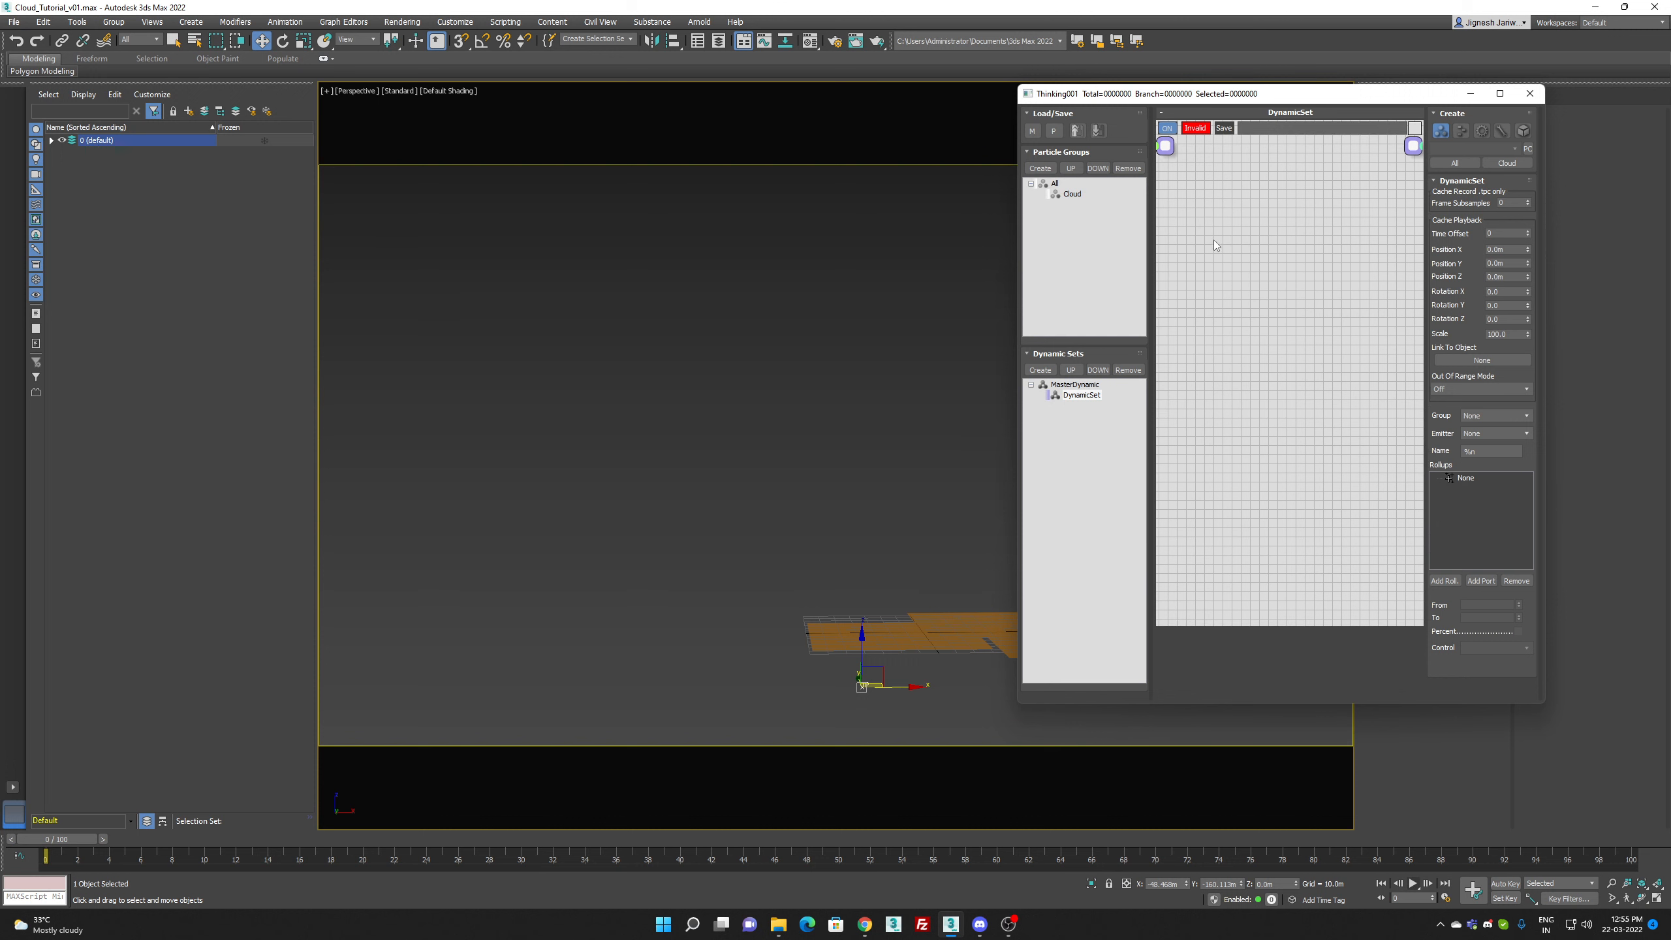
Step: Add a MatterWaves generator operator to the dynamic set and place its node on the canvas
{"action": "right_click", "coordinate": [1200, 230]}
{"action": "mouse_move", "coordinate": [1204, 266]}
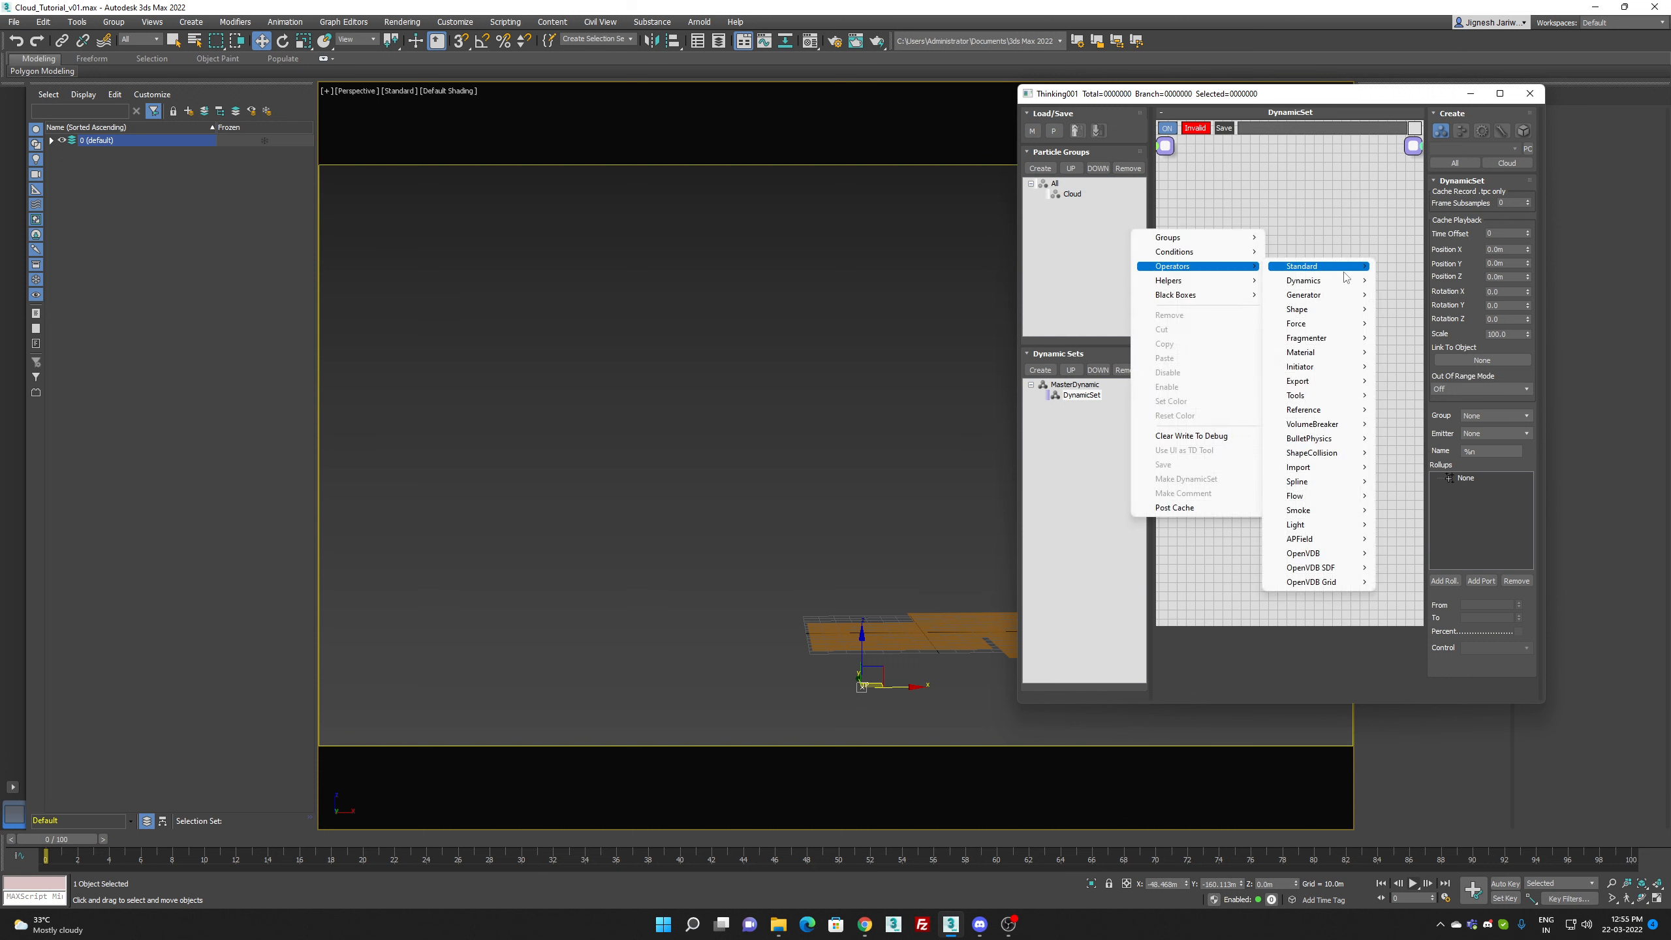
{"action": "mouse_move", "coordinate": [1339, 297]}
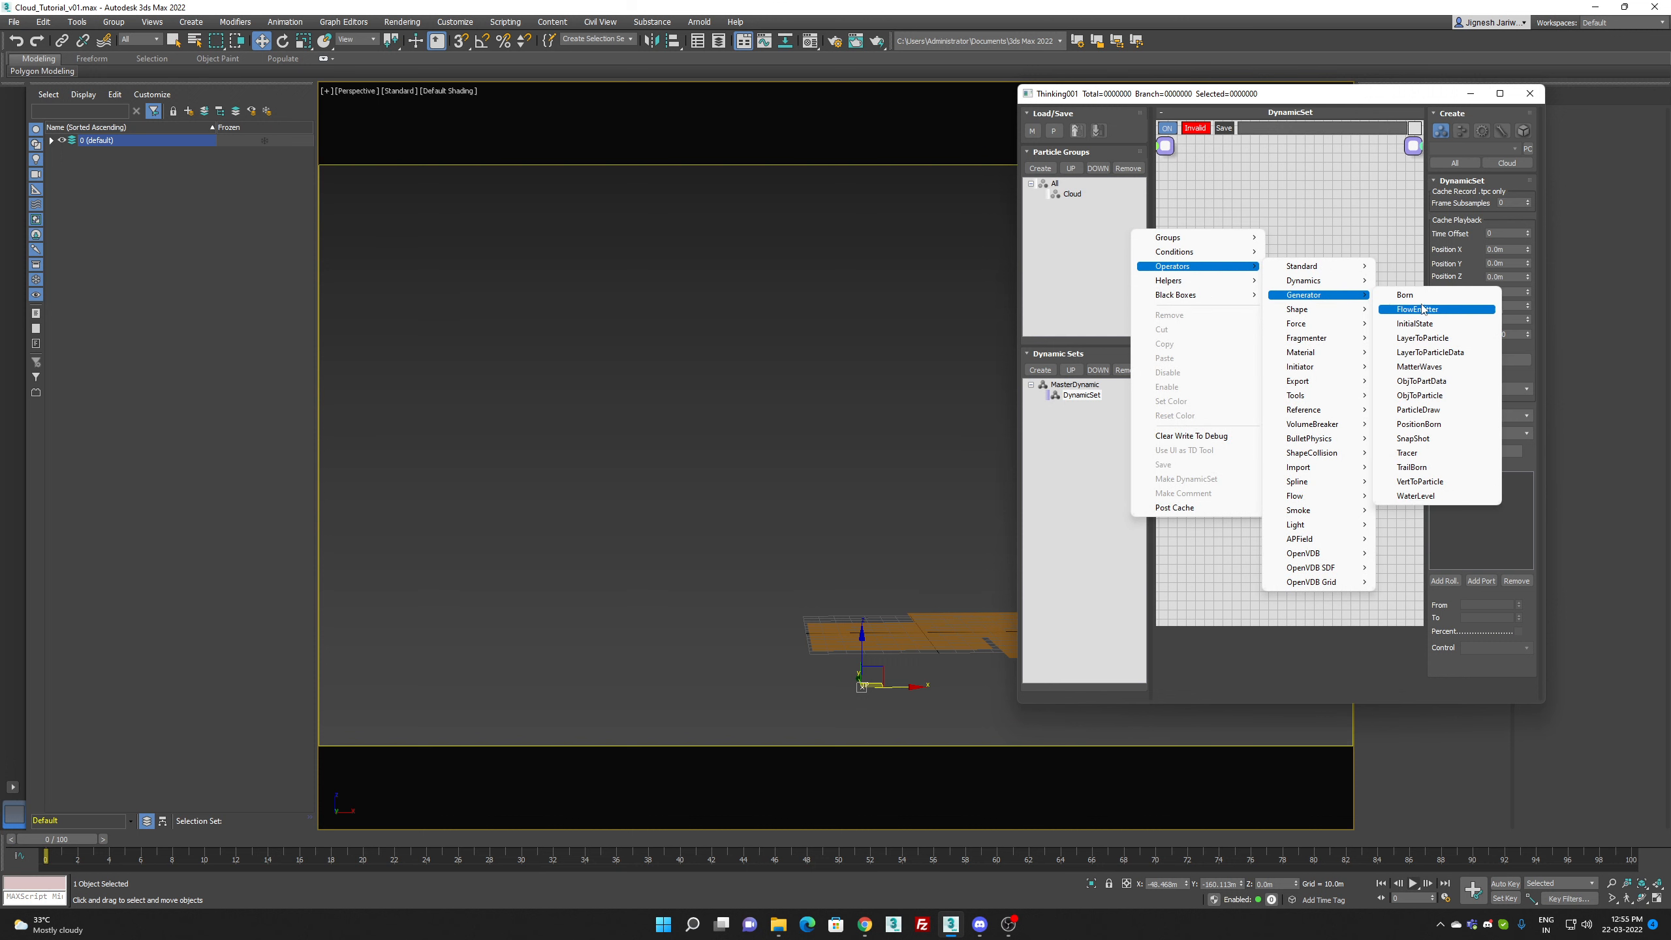
{"action": "left_click", "coordinate": [1420, 367]}
{"action": "left_click_drag", "start_coordinate": [1255, 258], "coordinate": [1346, 270]}
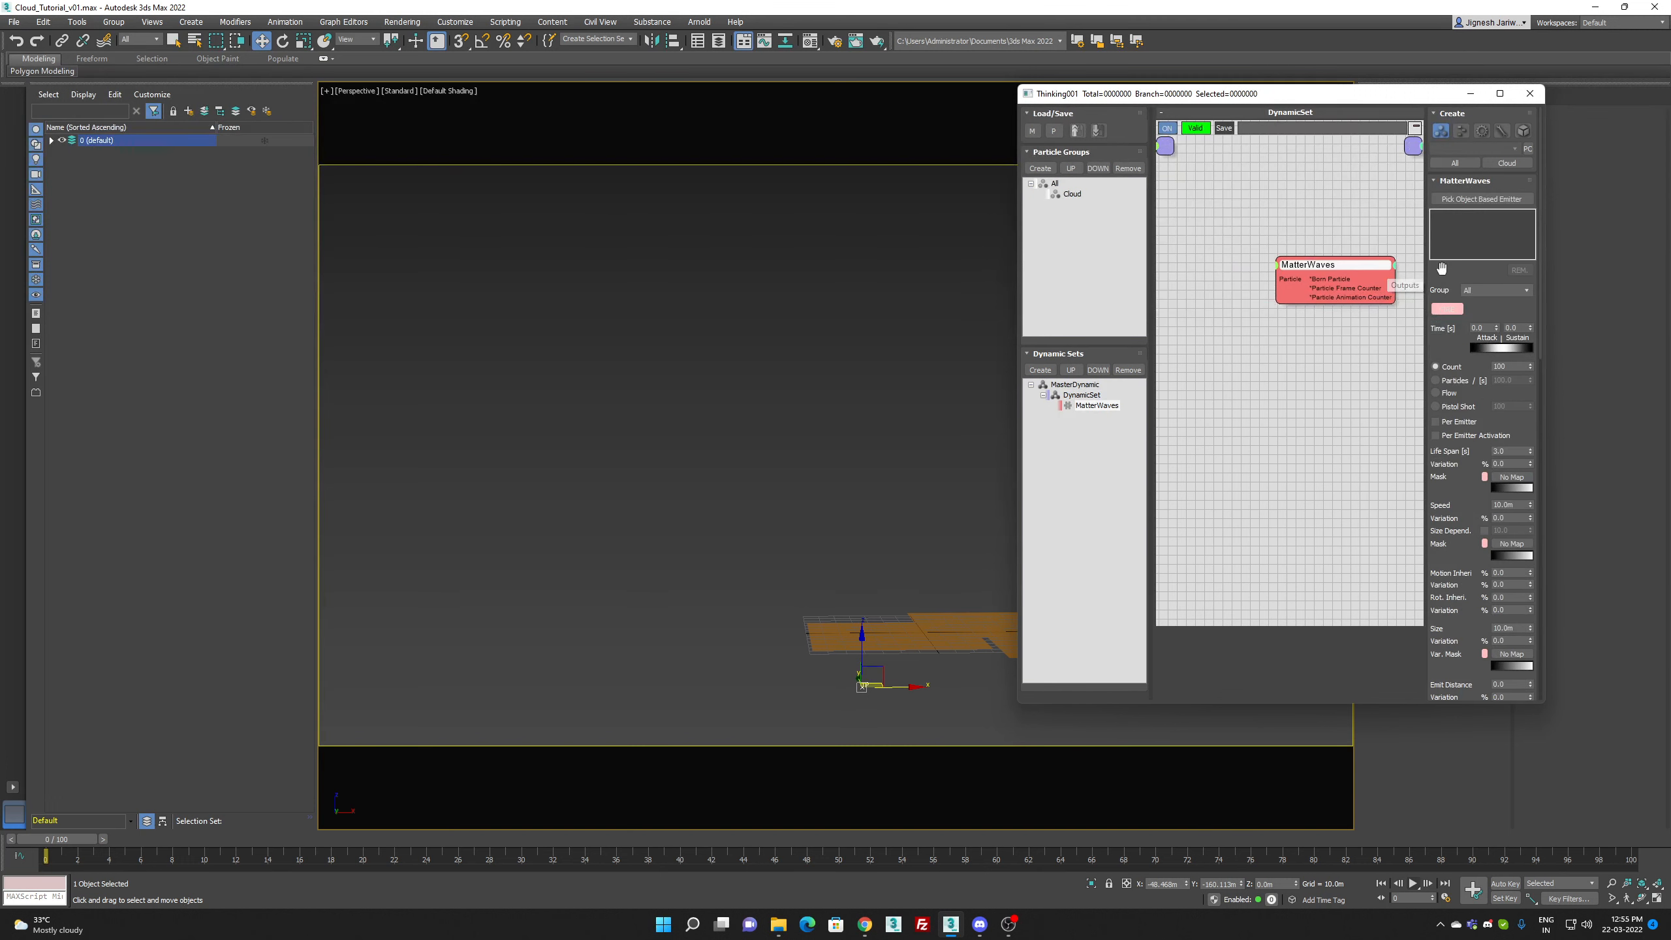
Step: Assign the MatterWaves operator to the Cloud group and switch its emission to Particles/[s]
{"action": "left_click", "coordinate": [1478, 290]}
{"action": "left_click", "coordinate": [1474, 311]}
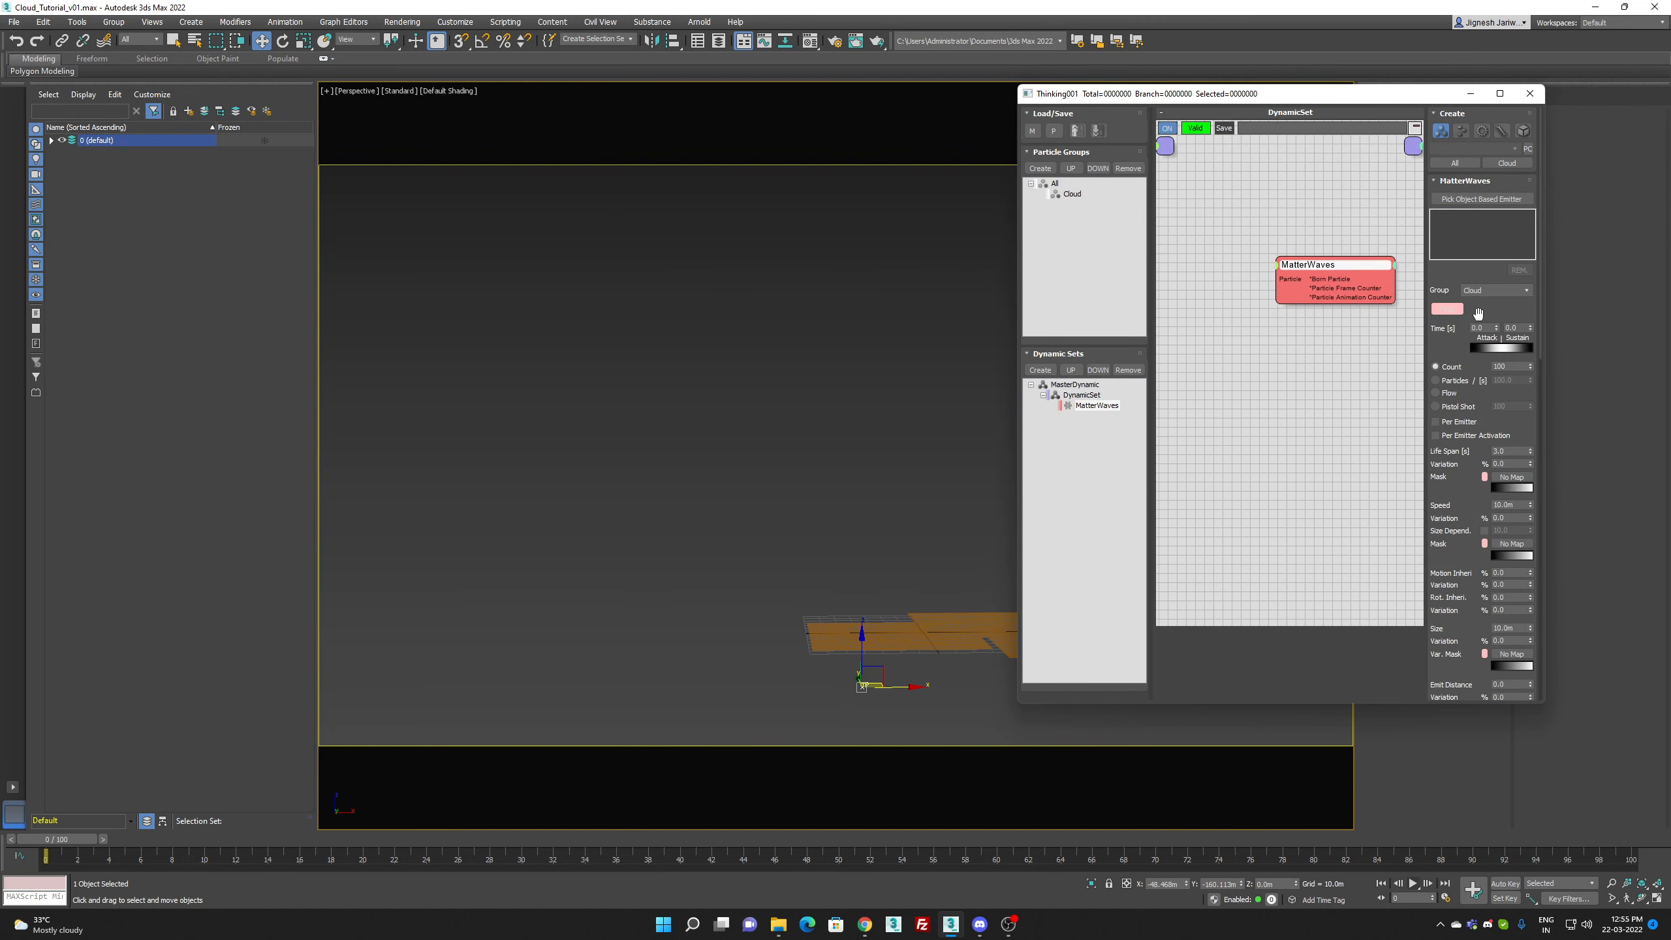
{"action": "left_click", "coordinate": [1451, 382]}
Step: Pick Plane001, Plane002 and Plane003 as the object-based emitters of the MatterWaves operator
{"action": "left_click", "coordinate": [1450, 200]}
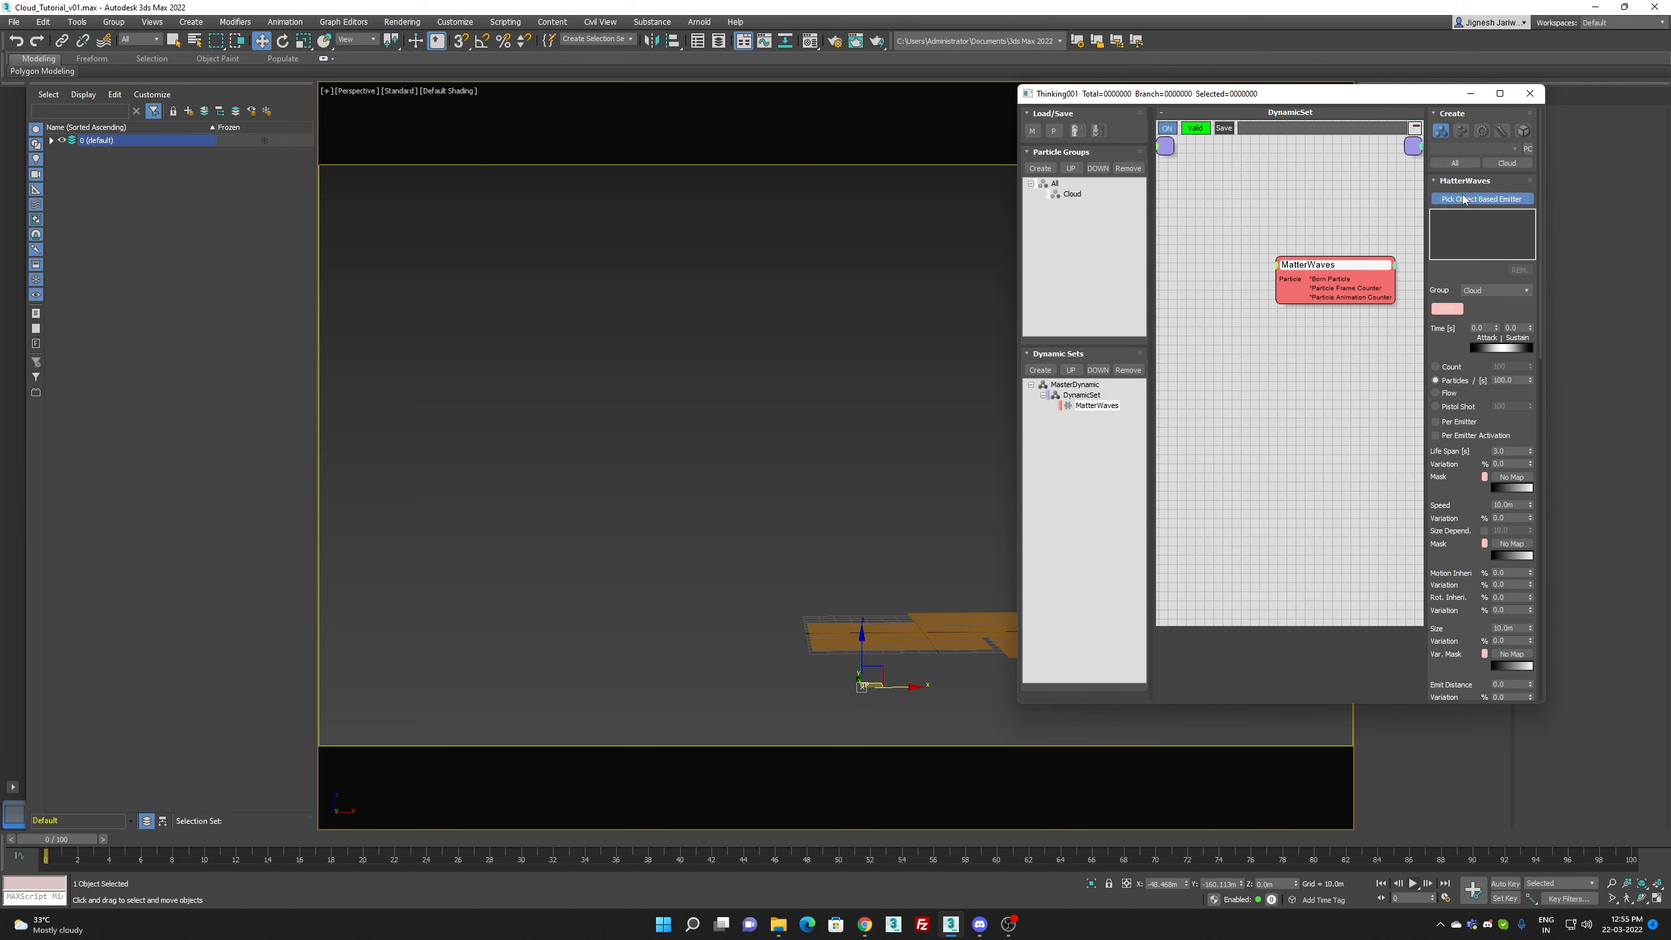
{"action": "left_click", "coordinate": [879, 633]}
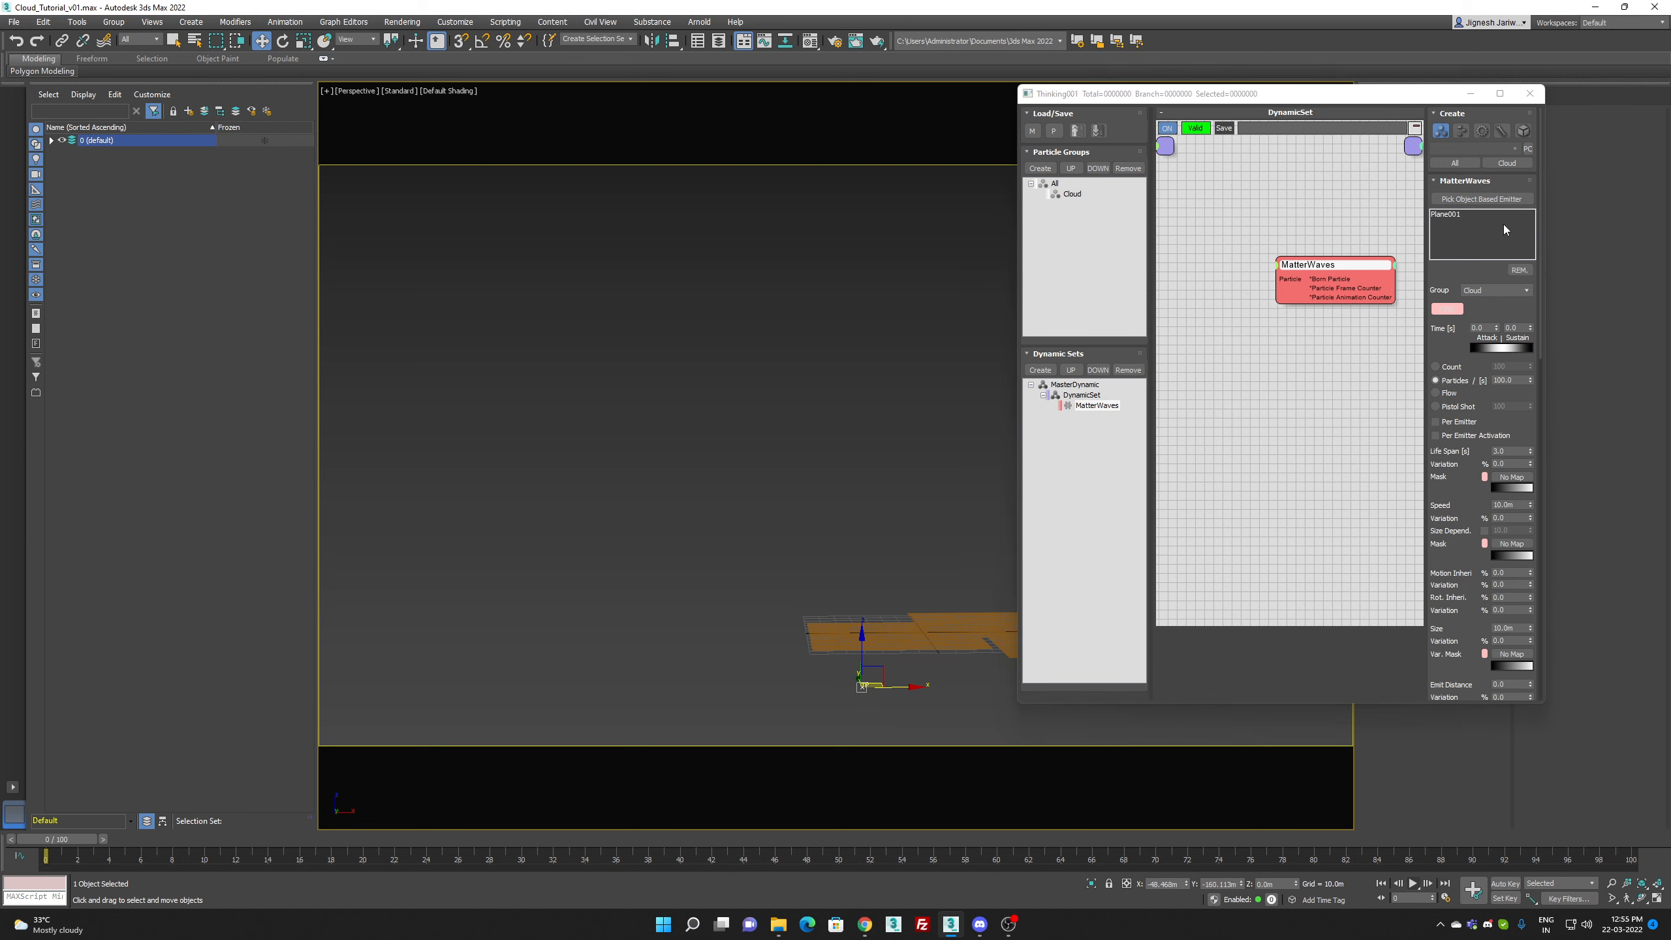
{"action": "left_click", "coordinate": [961, 627]}
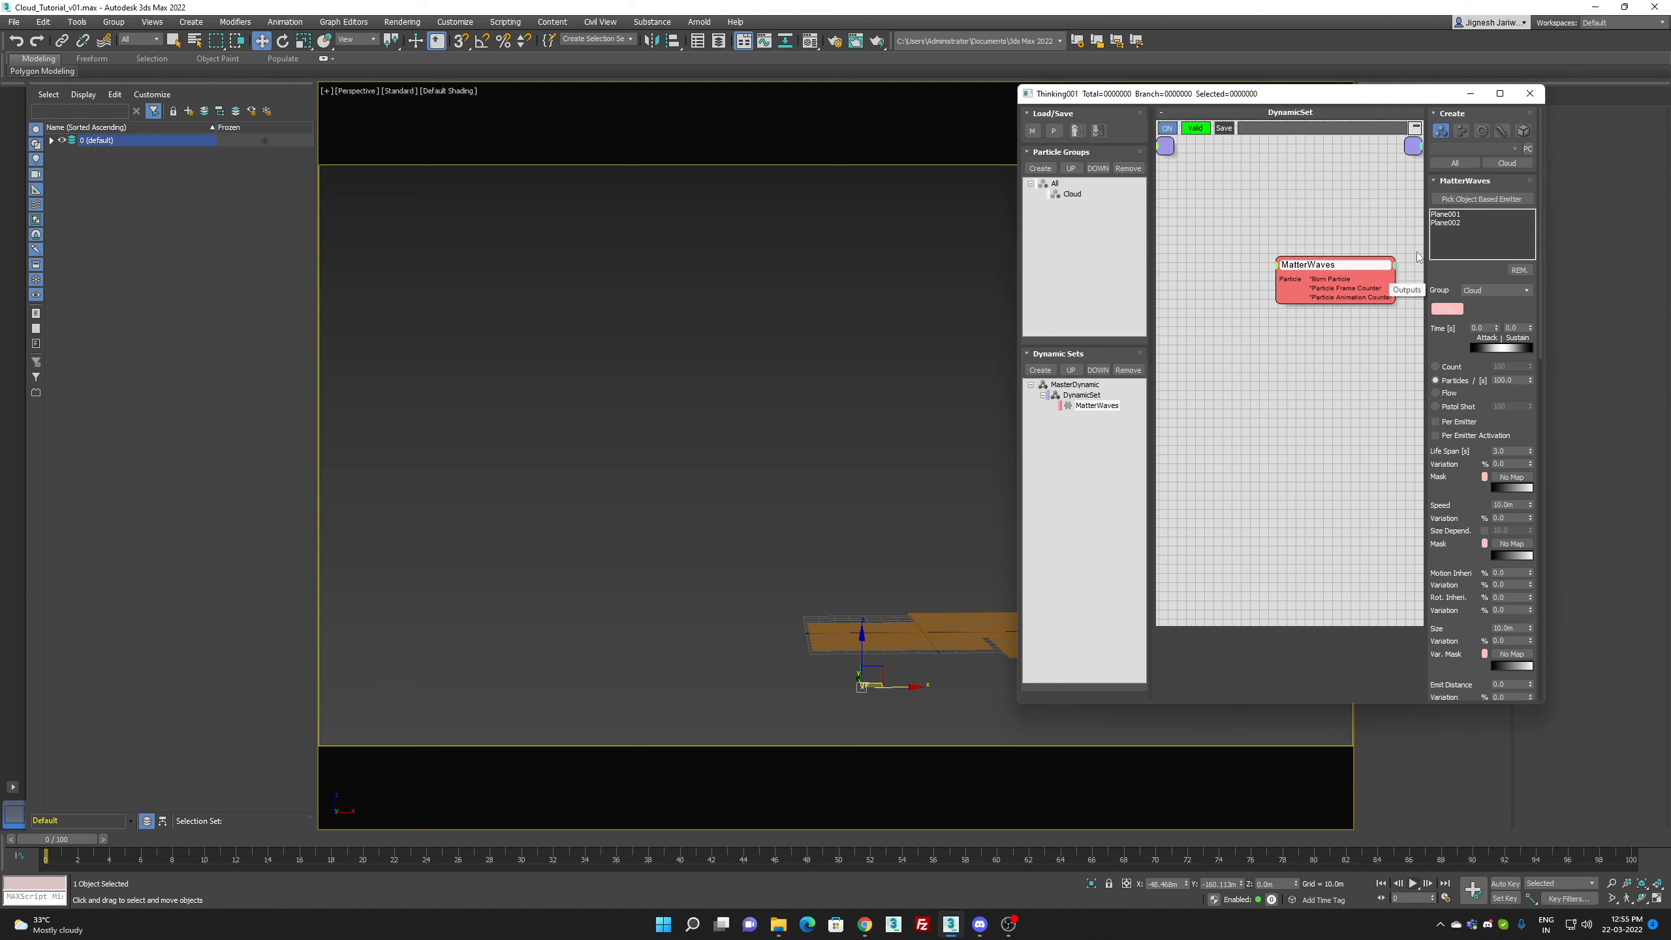
{"action": "left_click", "coordinate": [1480, 200]}
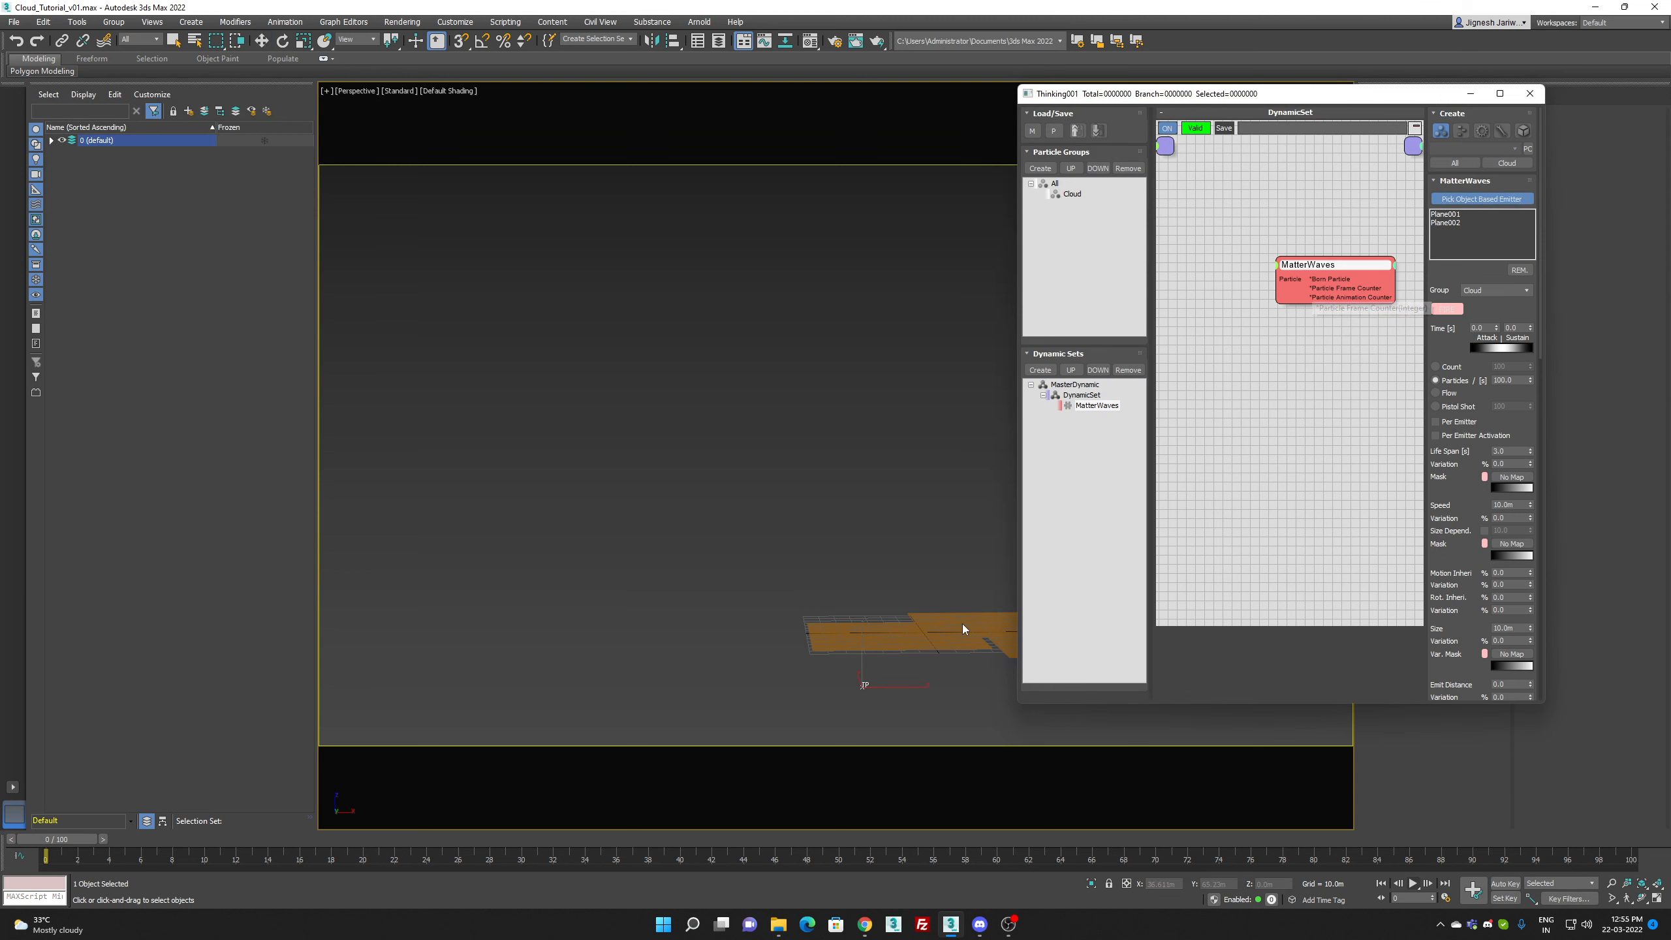
{"action": "left_click", "coordinate": [1011, 640]}
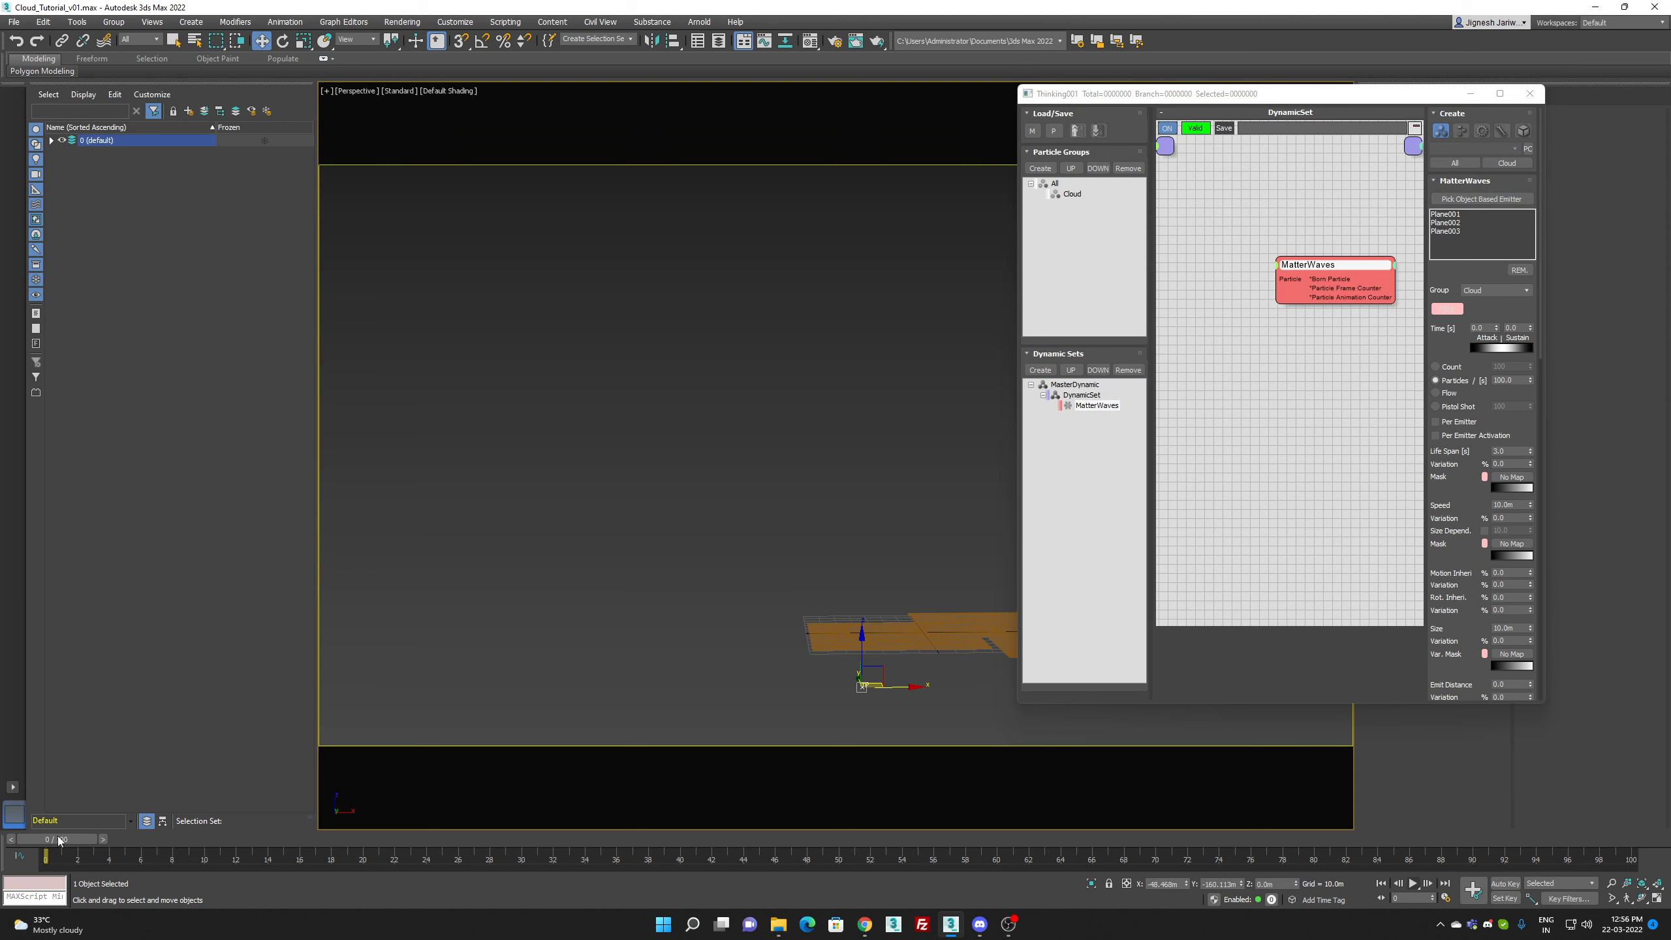
Step: Configure the animation with the PAL frame rate and an end time of frame 250
{"action": "left_click_drag", "start_coordinate": [59, 840], "coordinate": [1625, 839]}
{"action": "left_click", "coordinate": [1441, 897]}
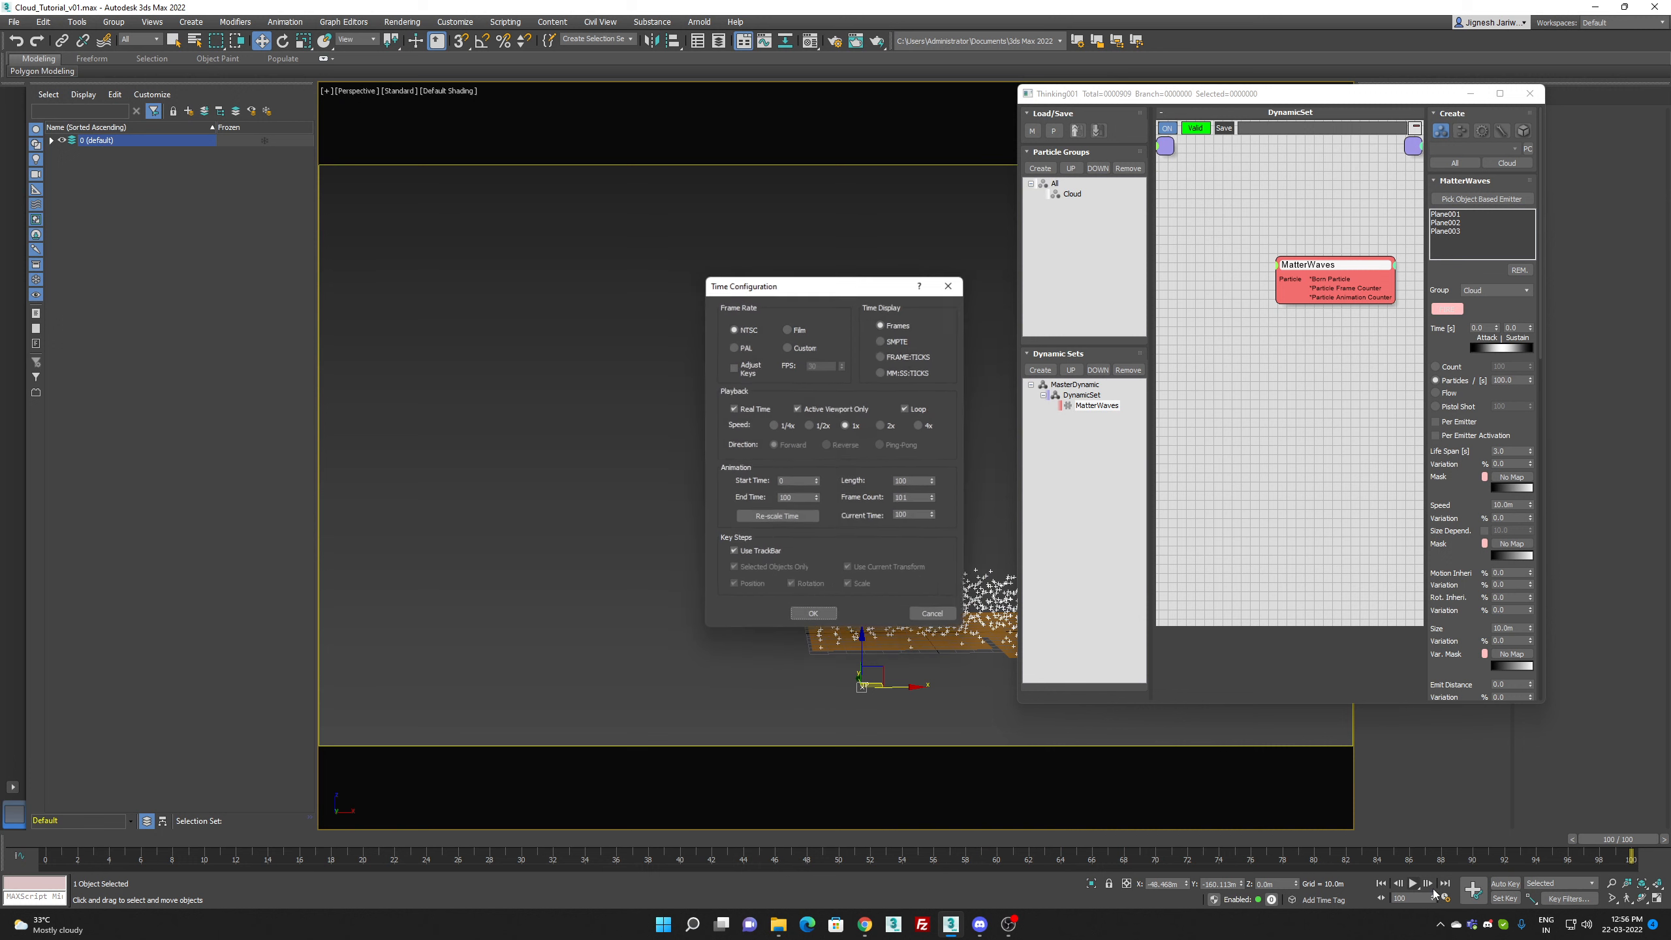
{"action": "left_click_drag", "start_coordinate": [810, 498], "coordinate": [705, 502]}
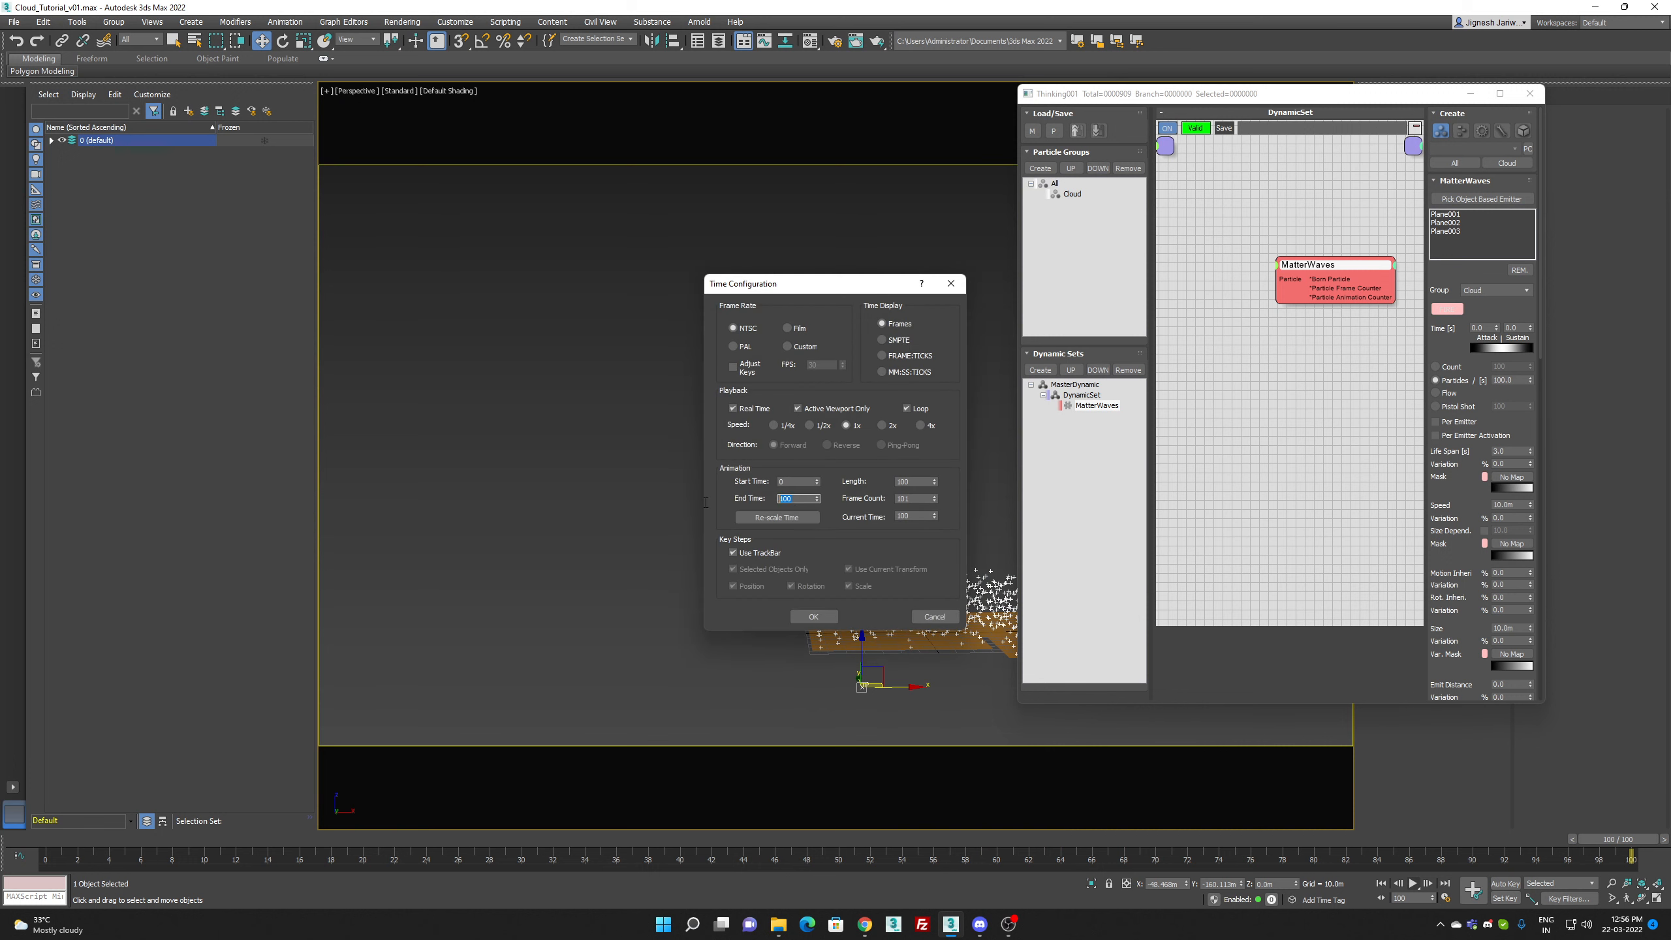
{"action": "type", "text": "250"}
{"action": "left_click", "coordinate": [732, 347]}
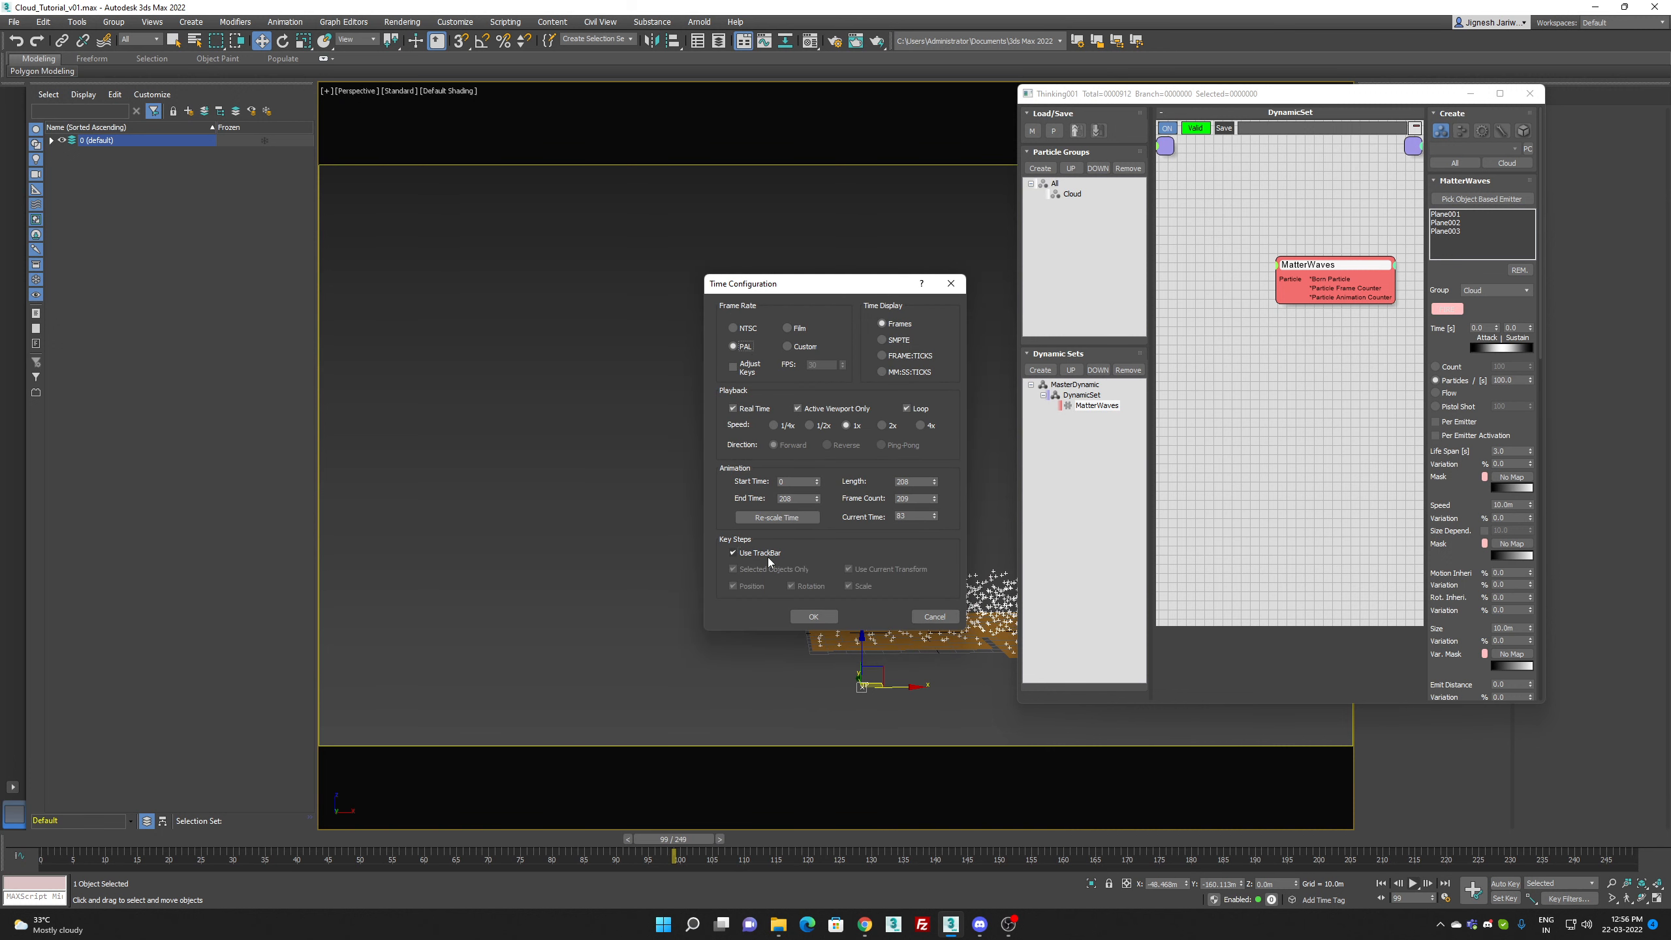
{"action": "left_click", "coordinate": [735, 553]}
{"action": "left_click", "coordinate": [765, 552]}
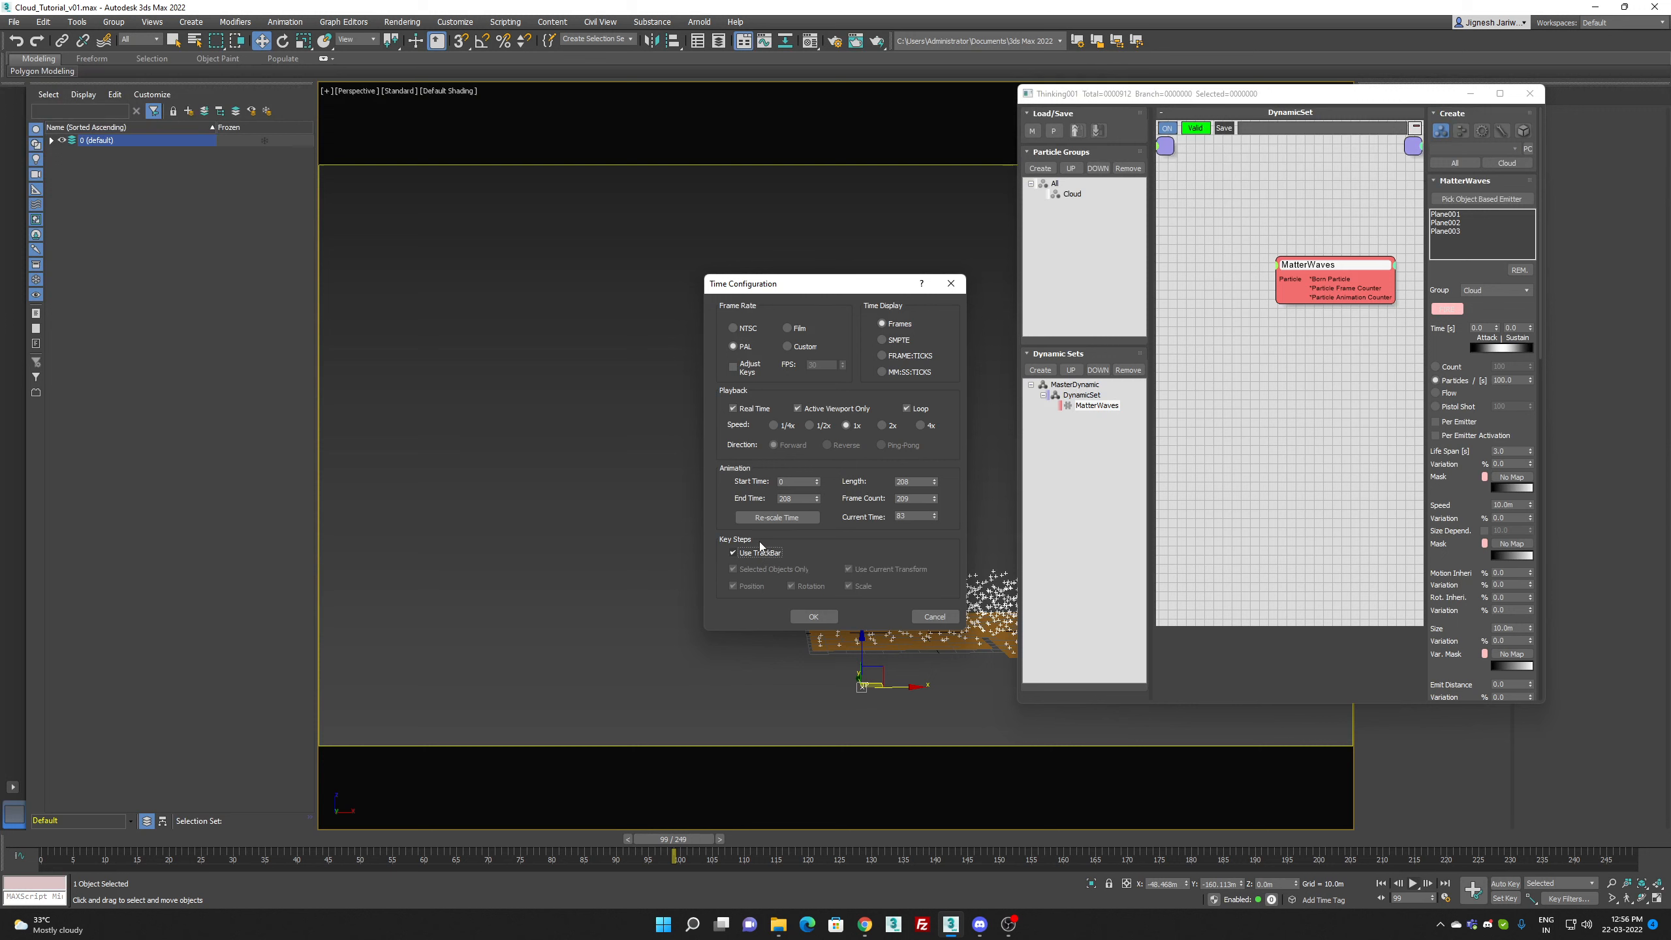
{"action": "left_click", "coordinate": [755, 408]}
{"action": "double_click", "coordinate": [803, 499]}
{"action": "type", "text": "250"}
{"action": "left_click", "coordinate": [813, 616]}
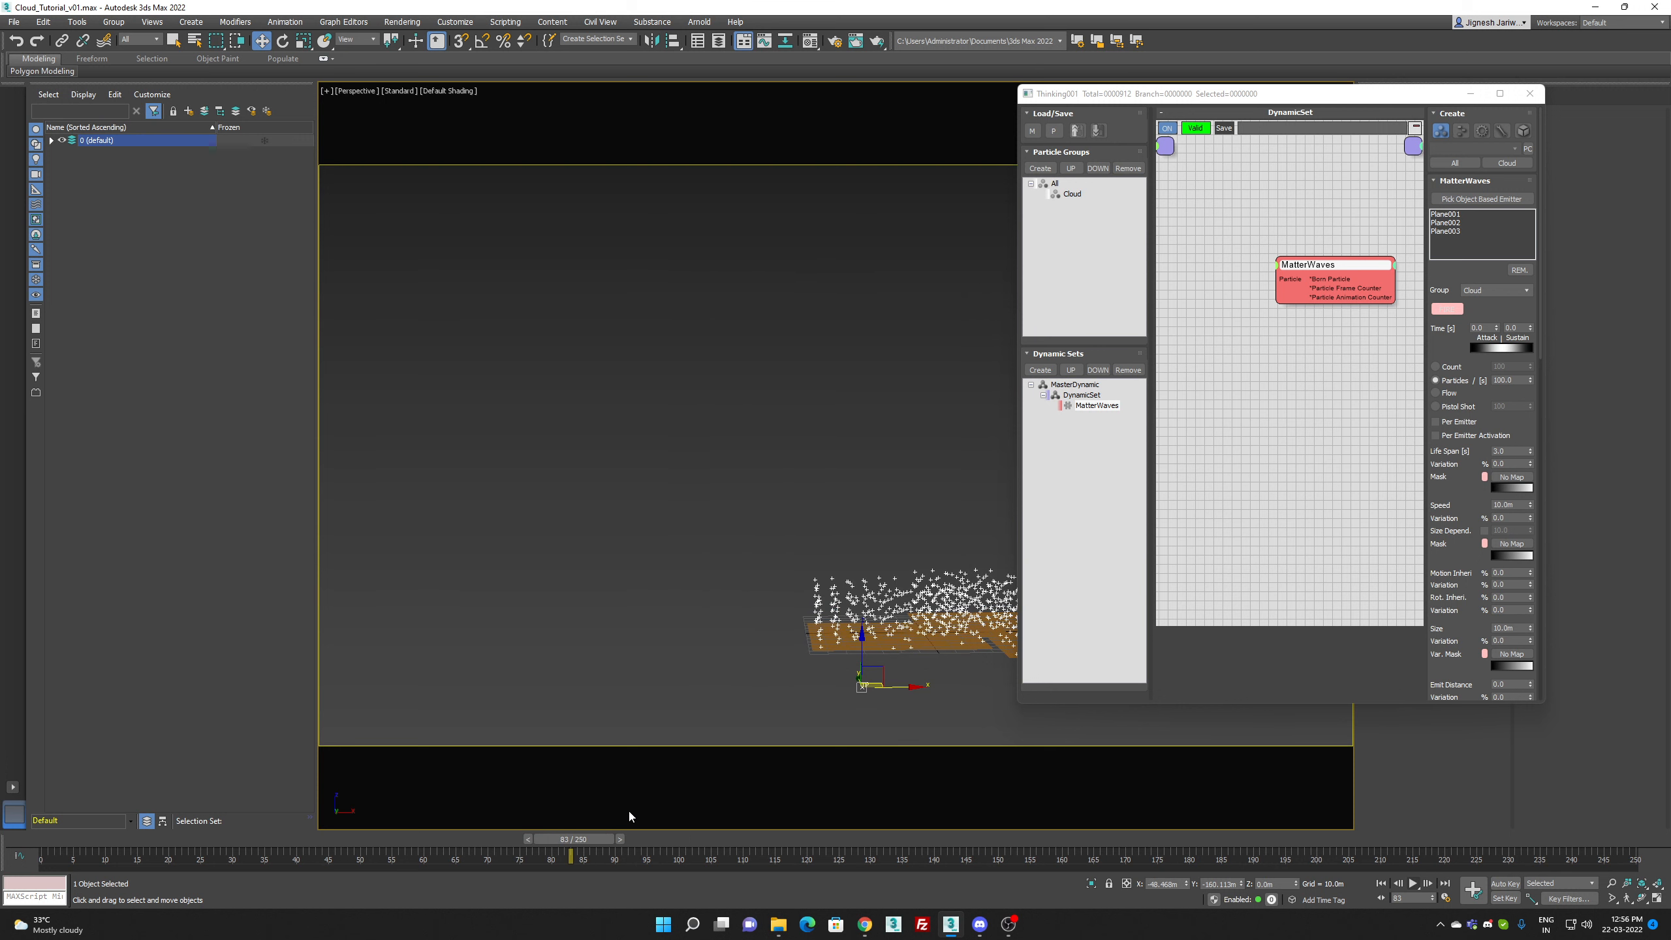
Step: Set the Plane001 emitter's U Emitter and V Emitter to 100 and enable Random
{"action": "left_click_drag", "start_coordinate": [585, 840], "coordinate": [661, 845]}
{"action": "left_click_drag", "start_coordinate": [1451, 560], "coordinate": [1433, 386]}
{"action": "scroll", "coordinate": [1432, 386], "scroll_direction": "down", "scroll_amount": 5}
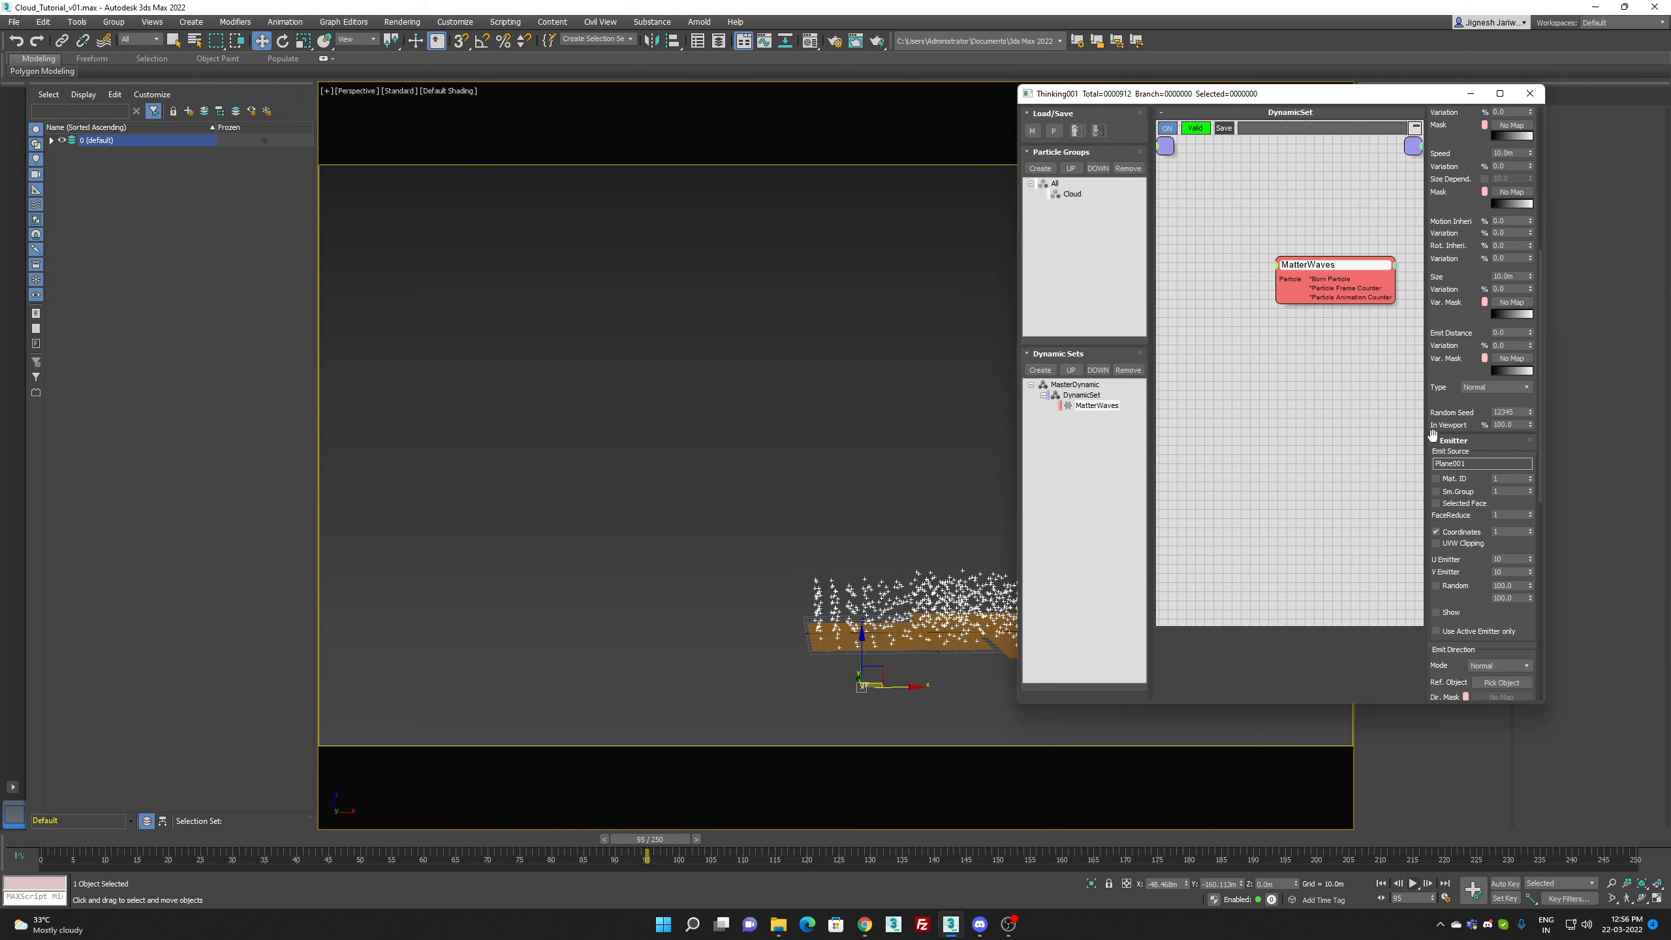
{"action": "left_click", "coordinate": [1504, 558]}
{"action": "type", "text": "0"}
{"action": "key", "text": "Tab"}
{"action": "type", "text": "100"}
{"action": "key", "text": "Return"}
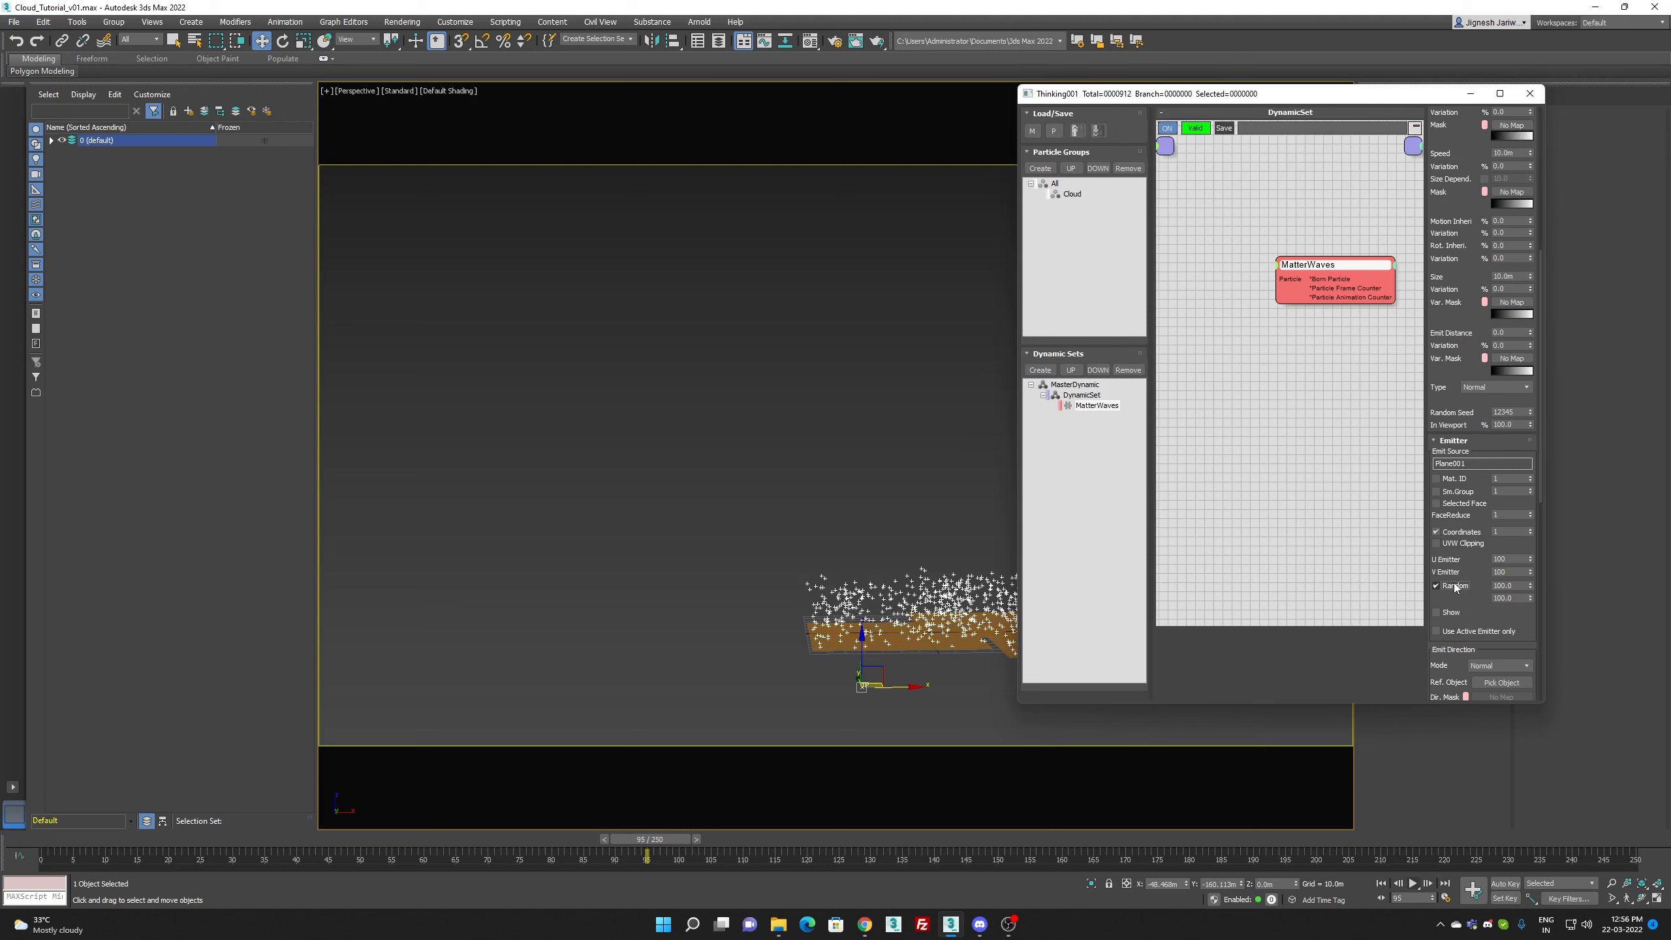
Step: Set the MatterWaves Life Span to 2 seconds, check the emission along the timeline and return to frame 0
{"action": "scroll", "coordinate": [1485, 369], "scroll_direction": "up", "scroll_amount": 5}
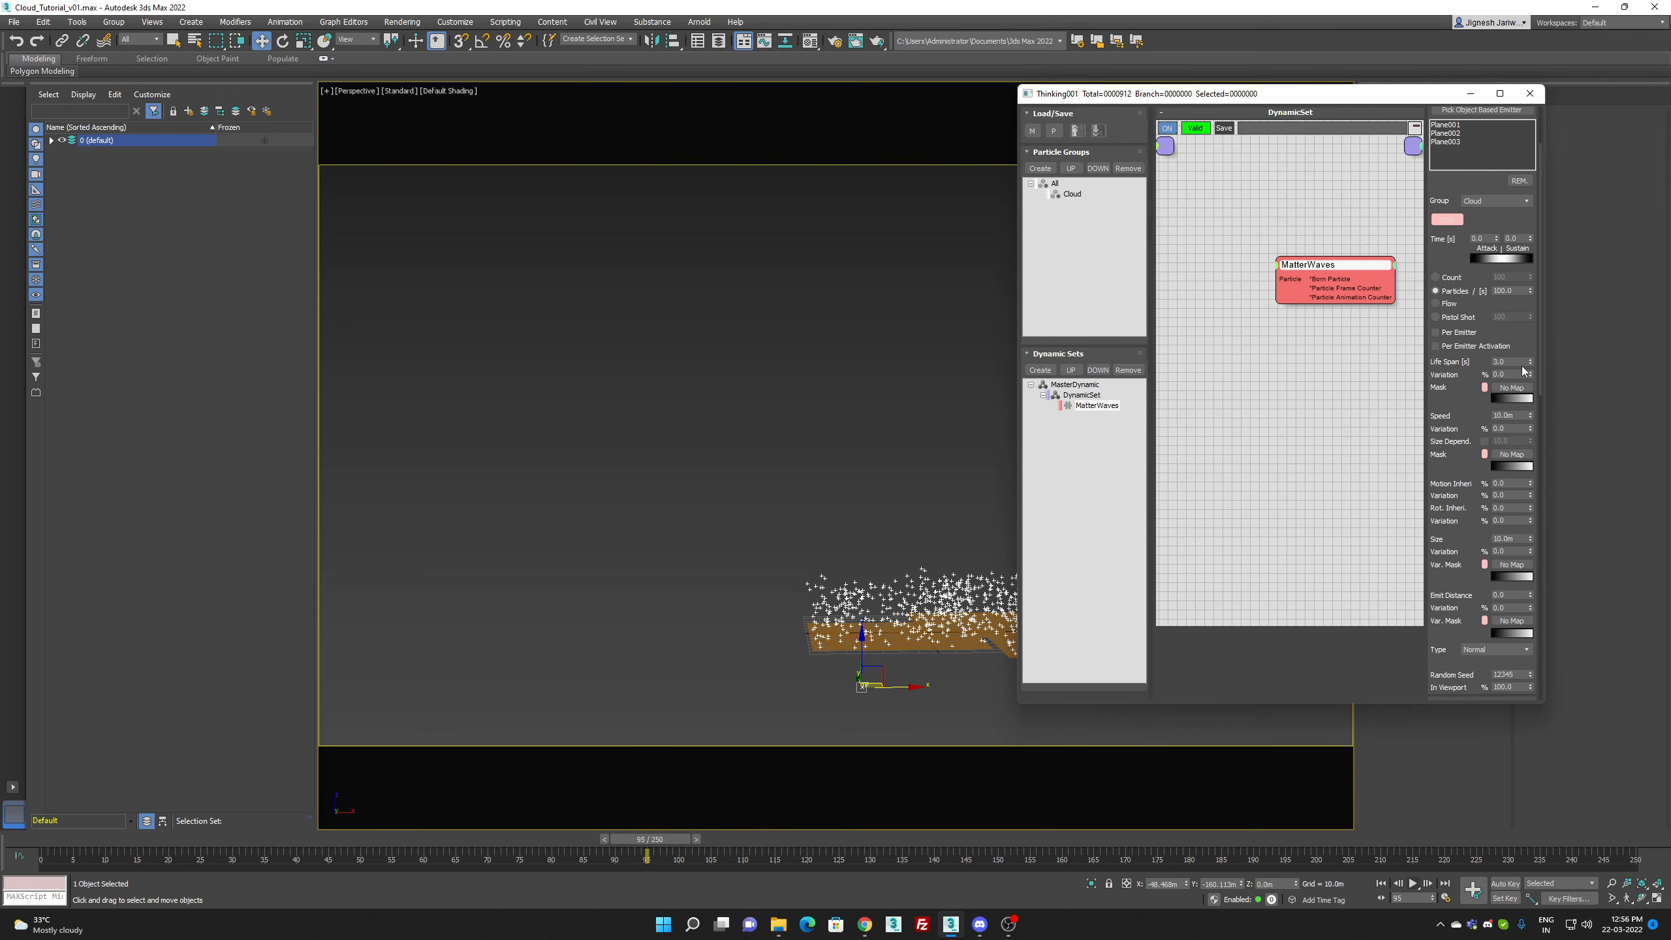
{"action": "double_click", "coordinate": [1523, 361]}
{"action": "type", "text": "2"}
{"action": "key", "text": "Return"}
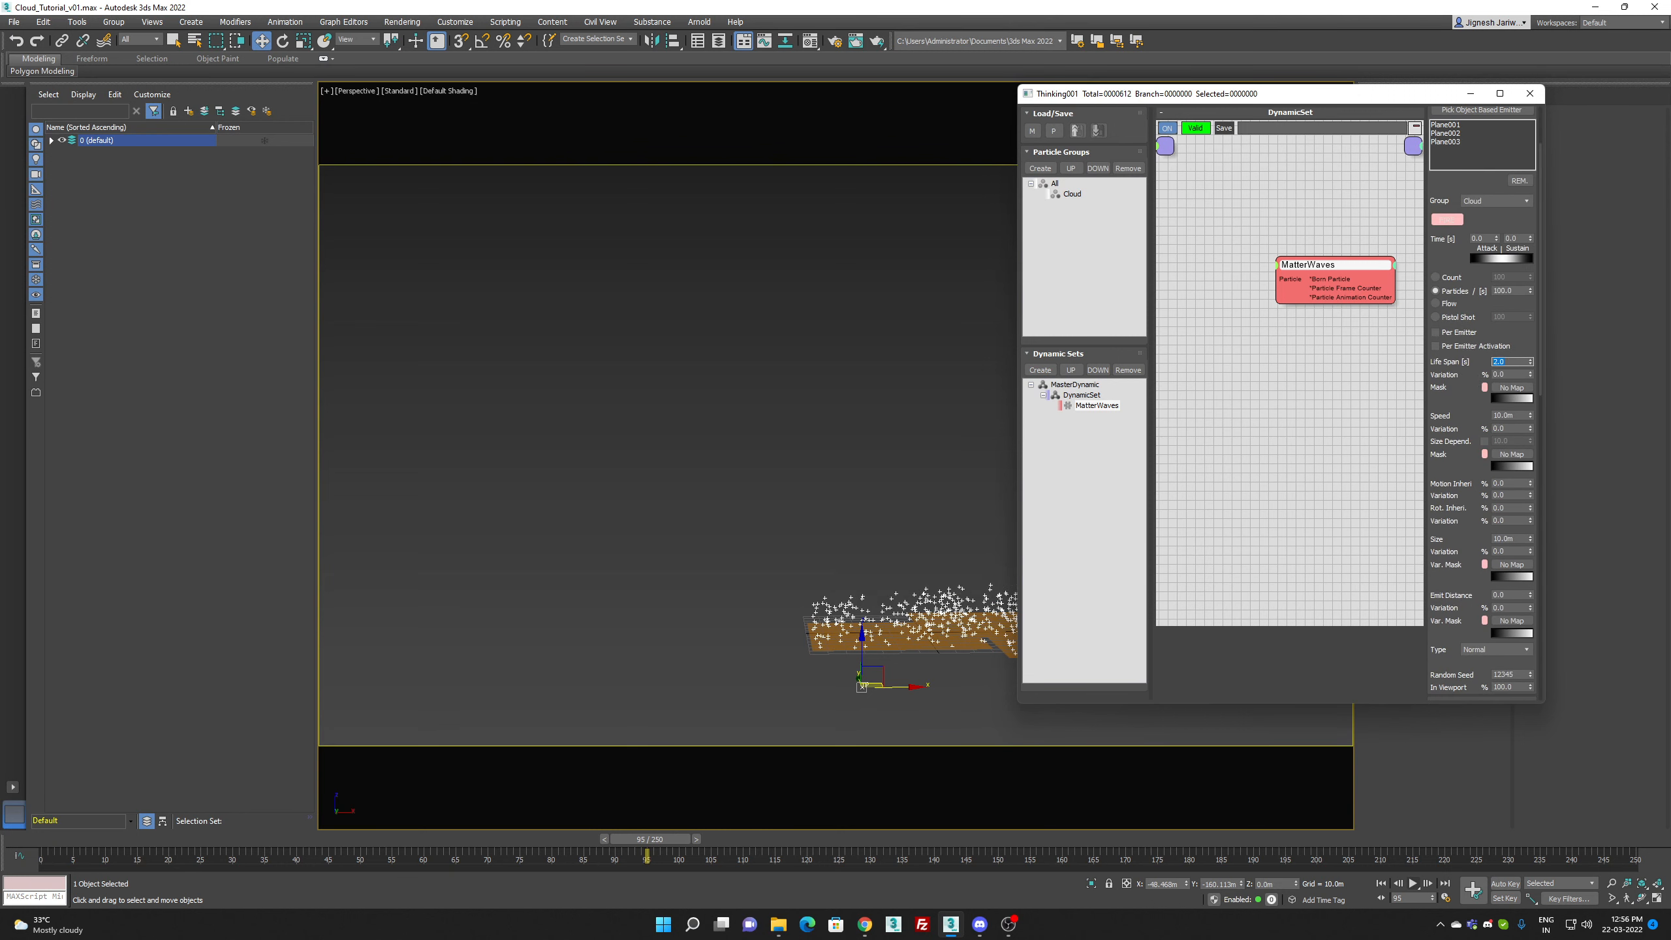
{"action": "left_click_drag", "start_coordinate": [38, 842], "coordinate": [484, 780]}
{"action": "key", "text": "Home"}
{"action": "key", "text": "w"}
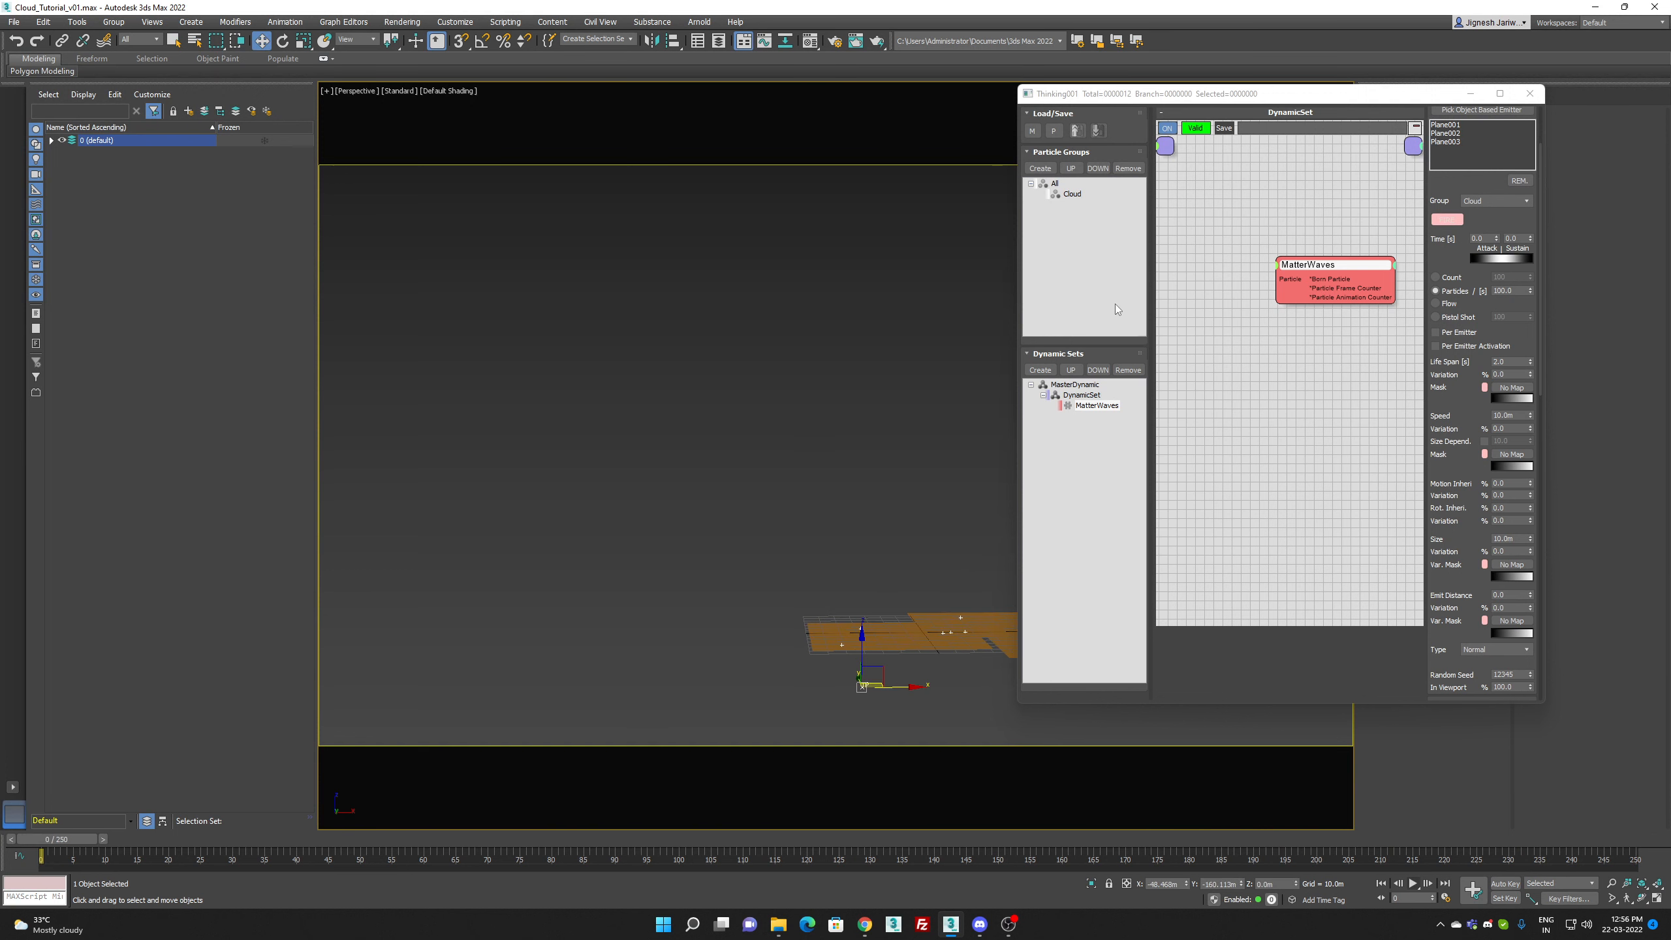
Step: Add a Velocity operator to the DynamicSet and wire the MatterWaves born particle output into its Particle input
{"action": "middle_click_drag", "start_coordinate": [1258, 323], "coordinate": [1136, 348]}
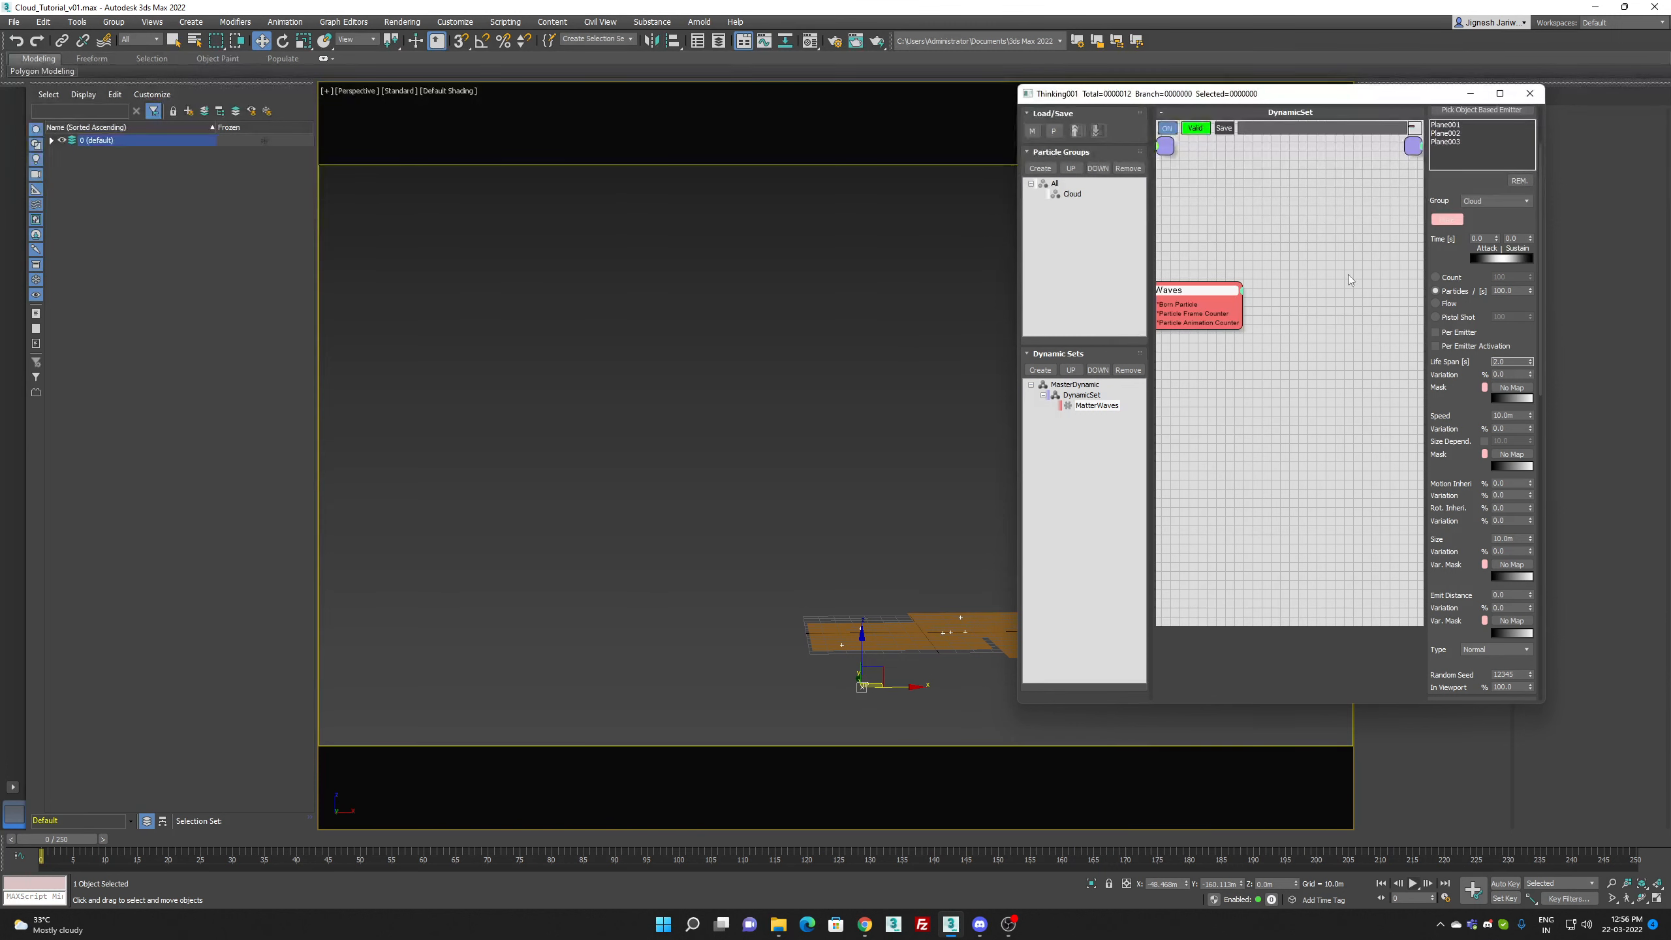
{"action": "right_click", "coordinate": [1258, 292]}
{"action": "mouse_move", "coordinate": [1342, 329]}
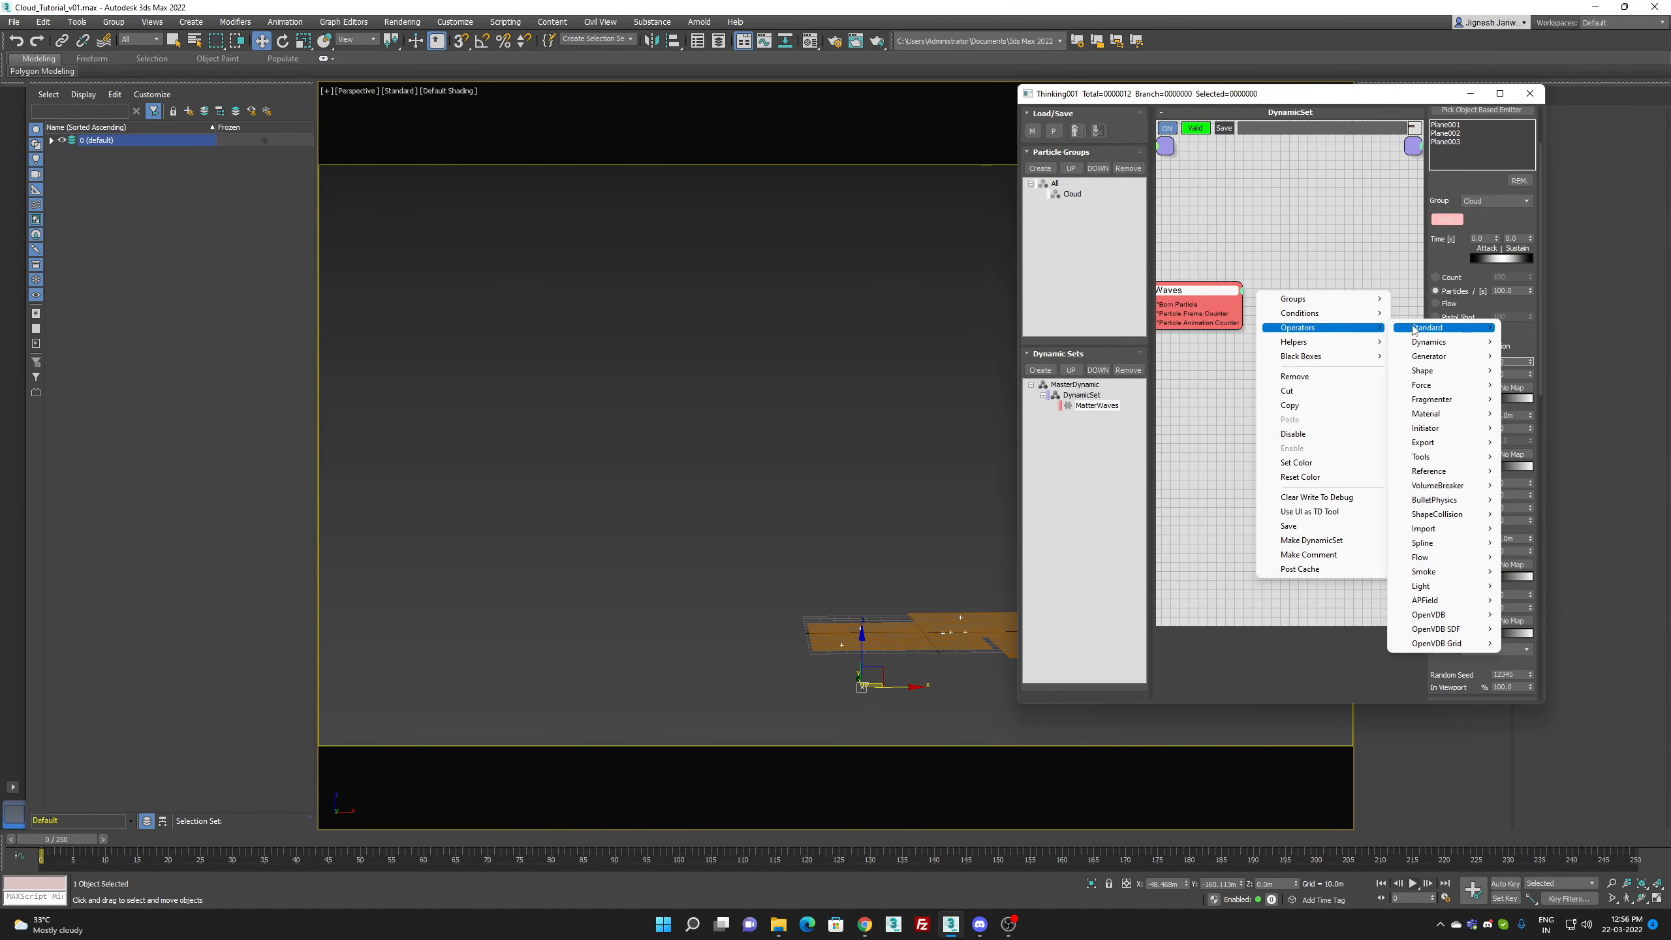
{"action": "mouse_move", "coordinate": [1415, 328]}
{"action": "left_click", "coordinate": [1539, 557]}
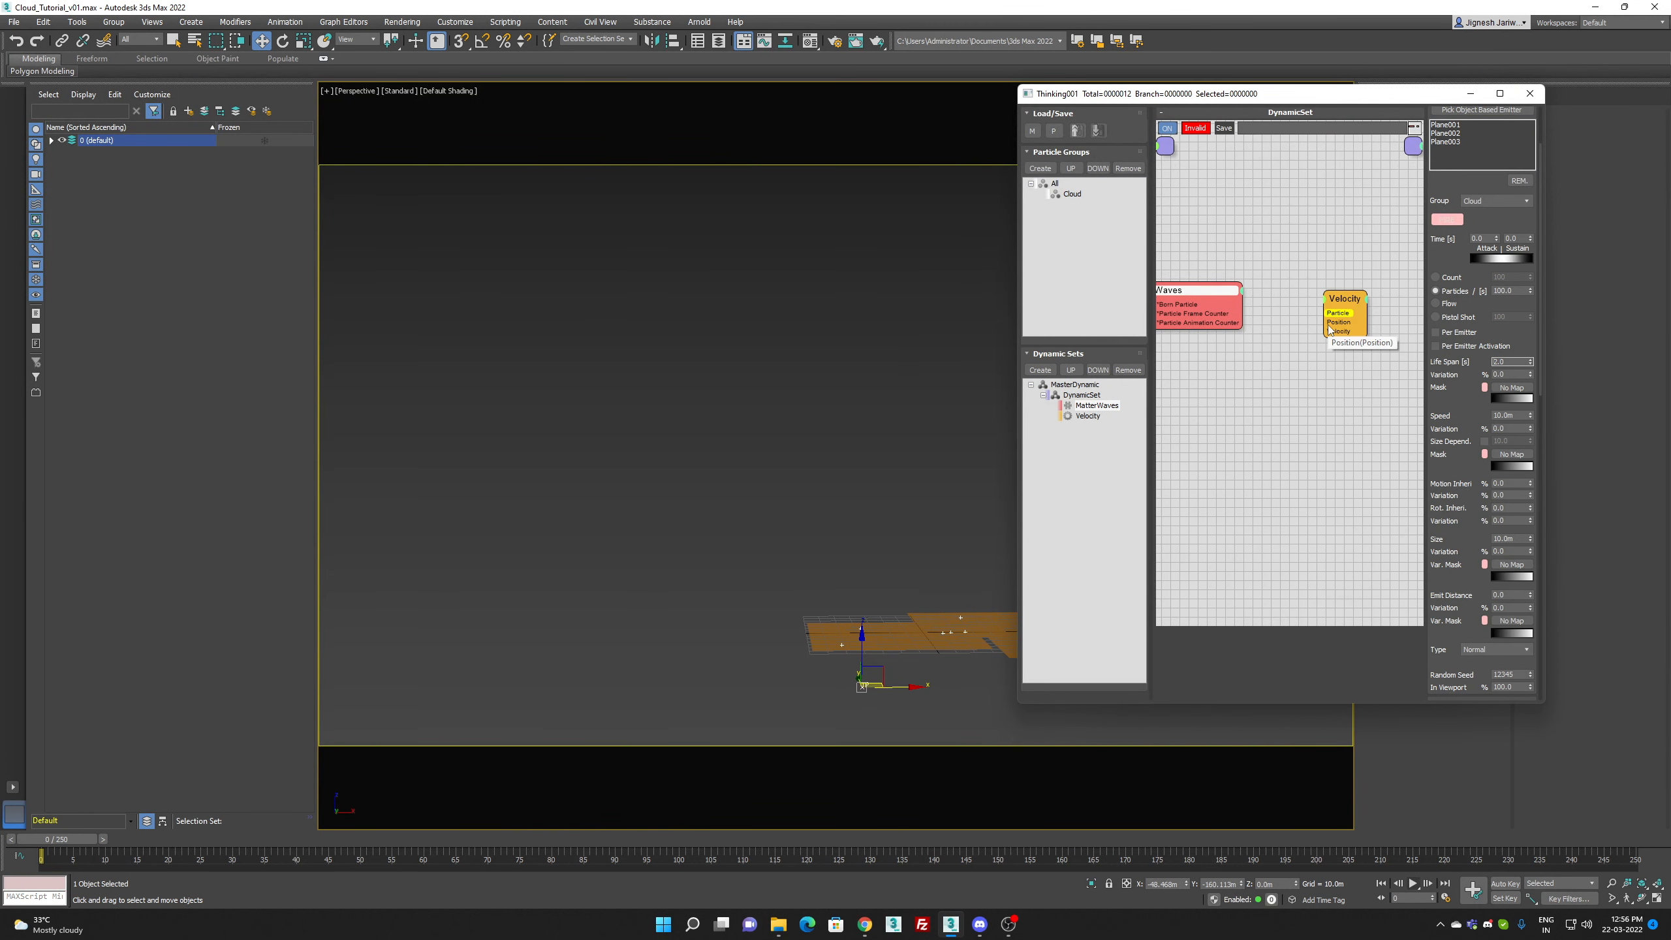
{"action": "left_click_drag", "start_coordinate": [1324, 314], "coordinate": [1215, 306]}
{"action": "left_click", "coordinate": [1343, 304]}
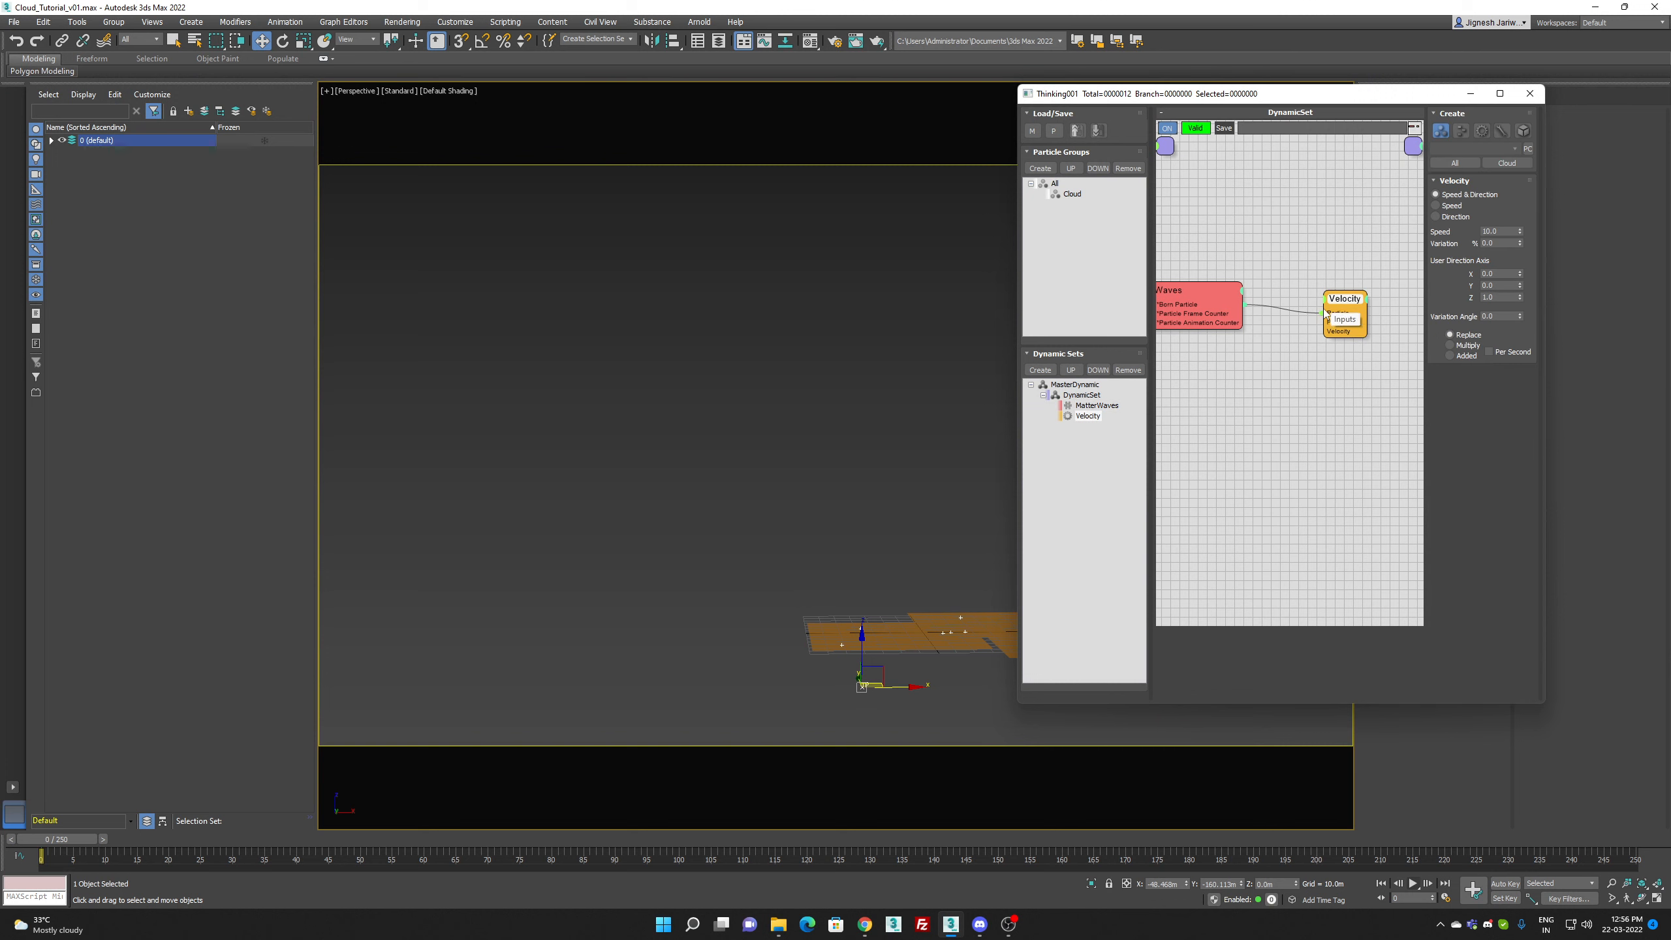
Step: Set the Velocity operator's User Direction Axis X to -1 after trying 2 and -0.2, rewind to frame 0 and close the particle editor
{"action": "left_click_drag", "start_coordinate": [44, 842], "coordinate": [462, 840]}
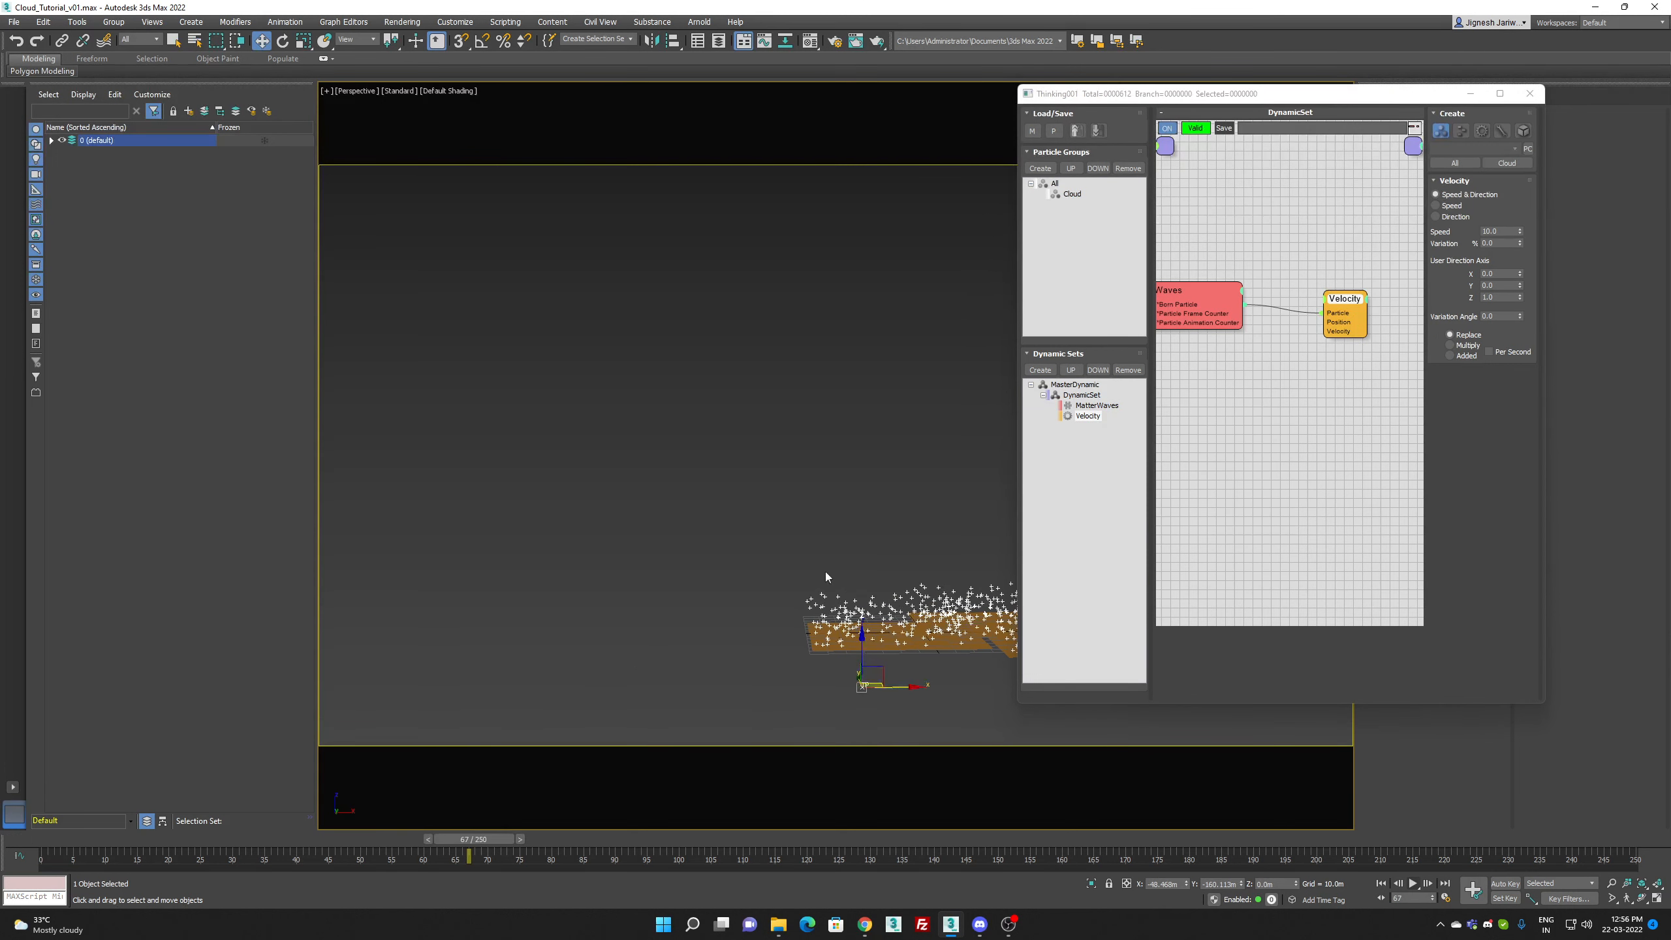
{"action": "double_click", "coordinate": [1497, 272]}
{"action": "type", "text": "2"}
{"action": "key", "text": "Return"}
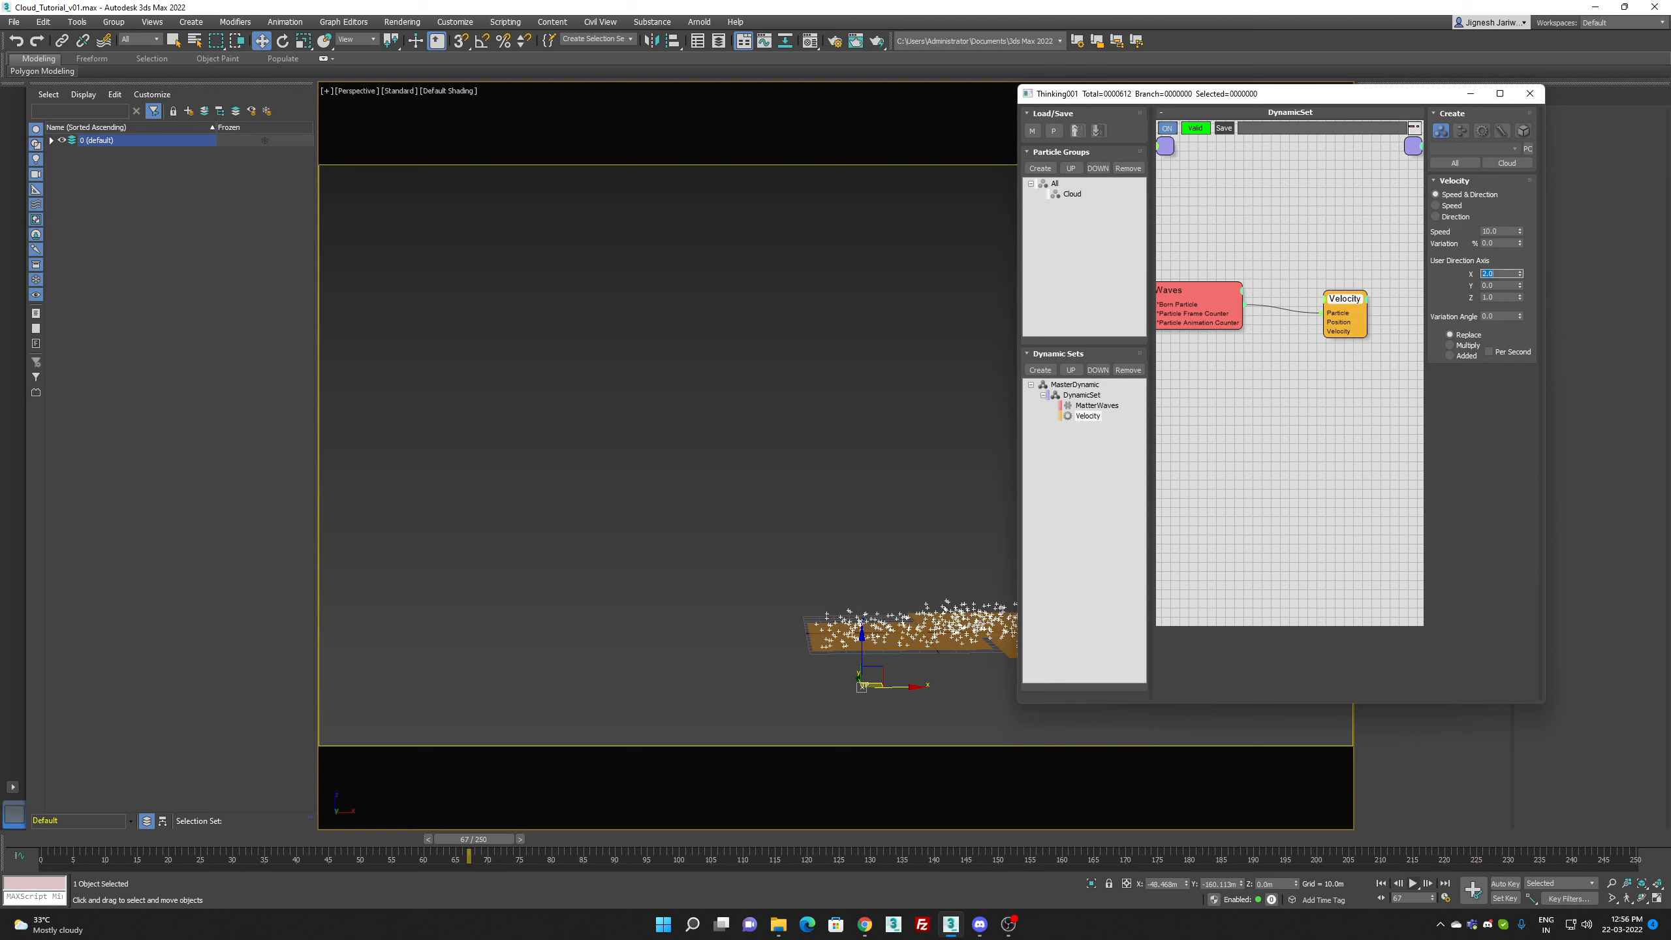
{"action": "type", "text": "-.2"}
{"action": "key", "text": "Return"}
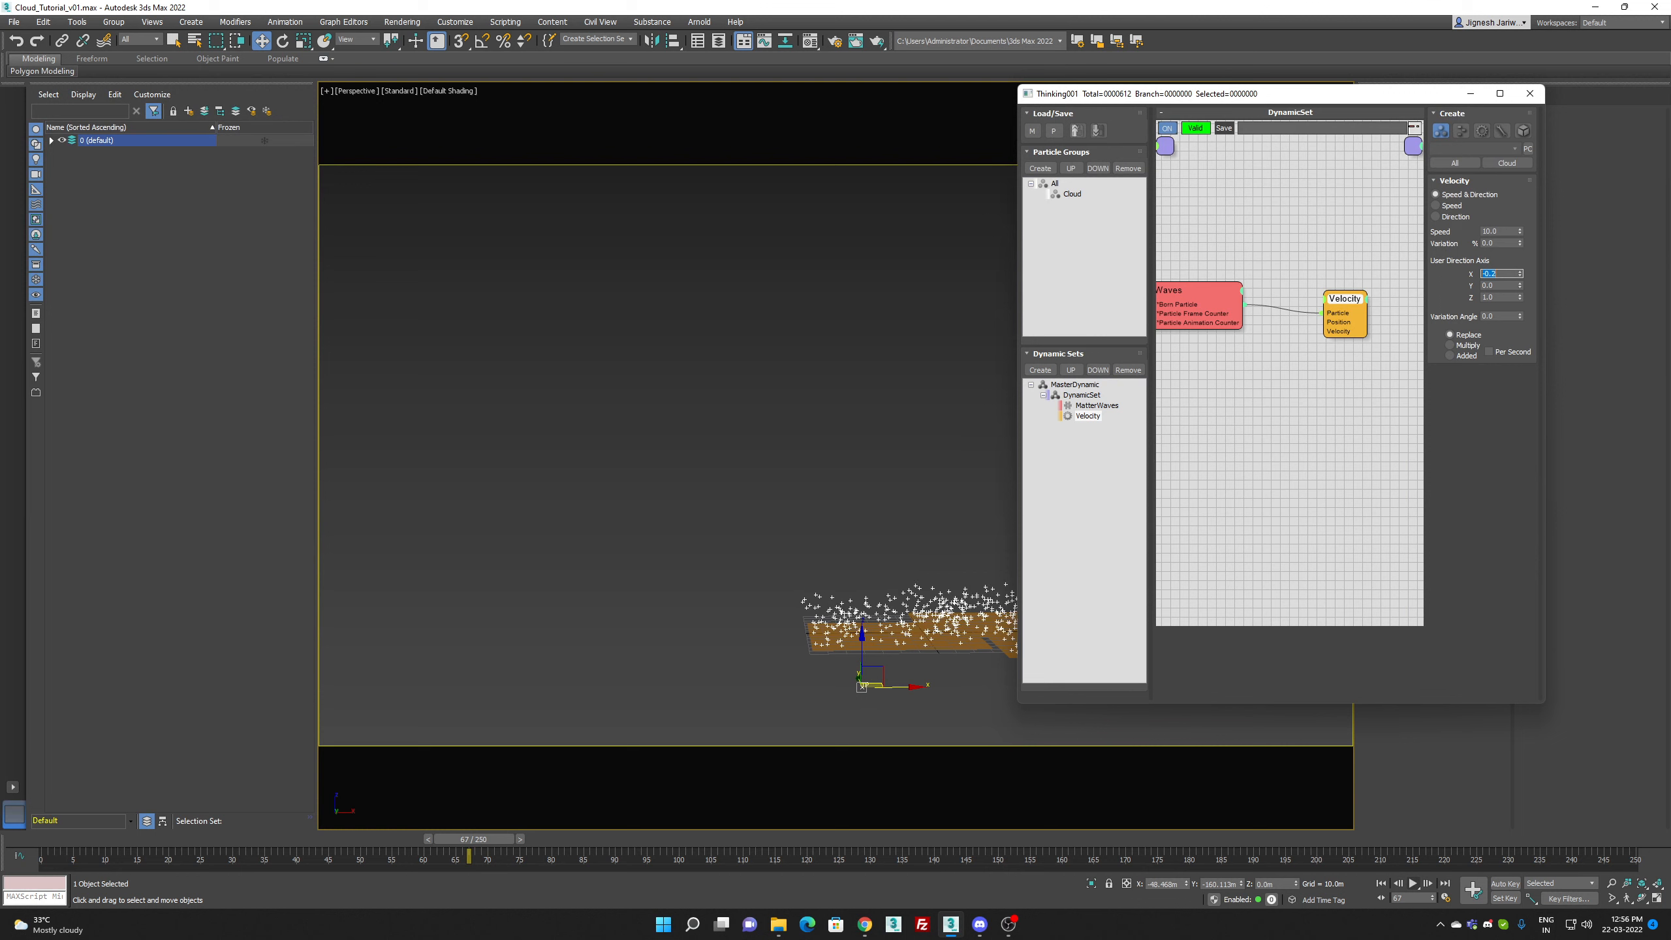
{"action": "type", "text": "-1"}
{"action": "key", "text": "Return"}
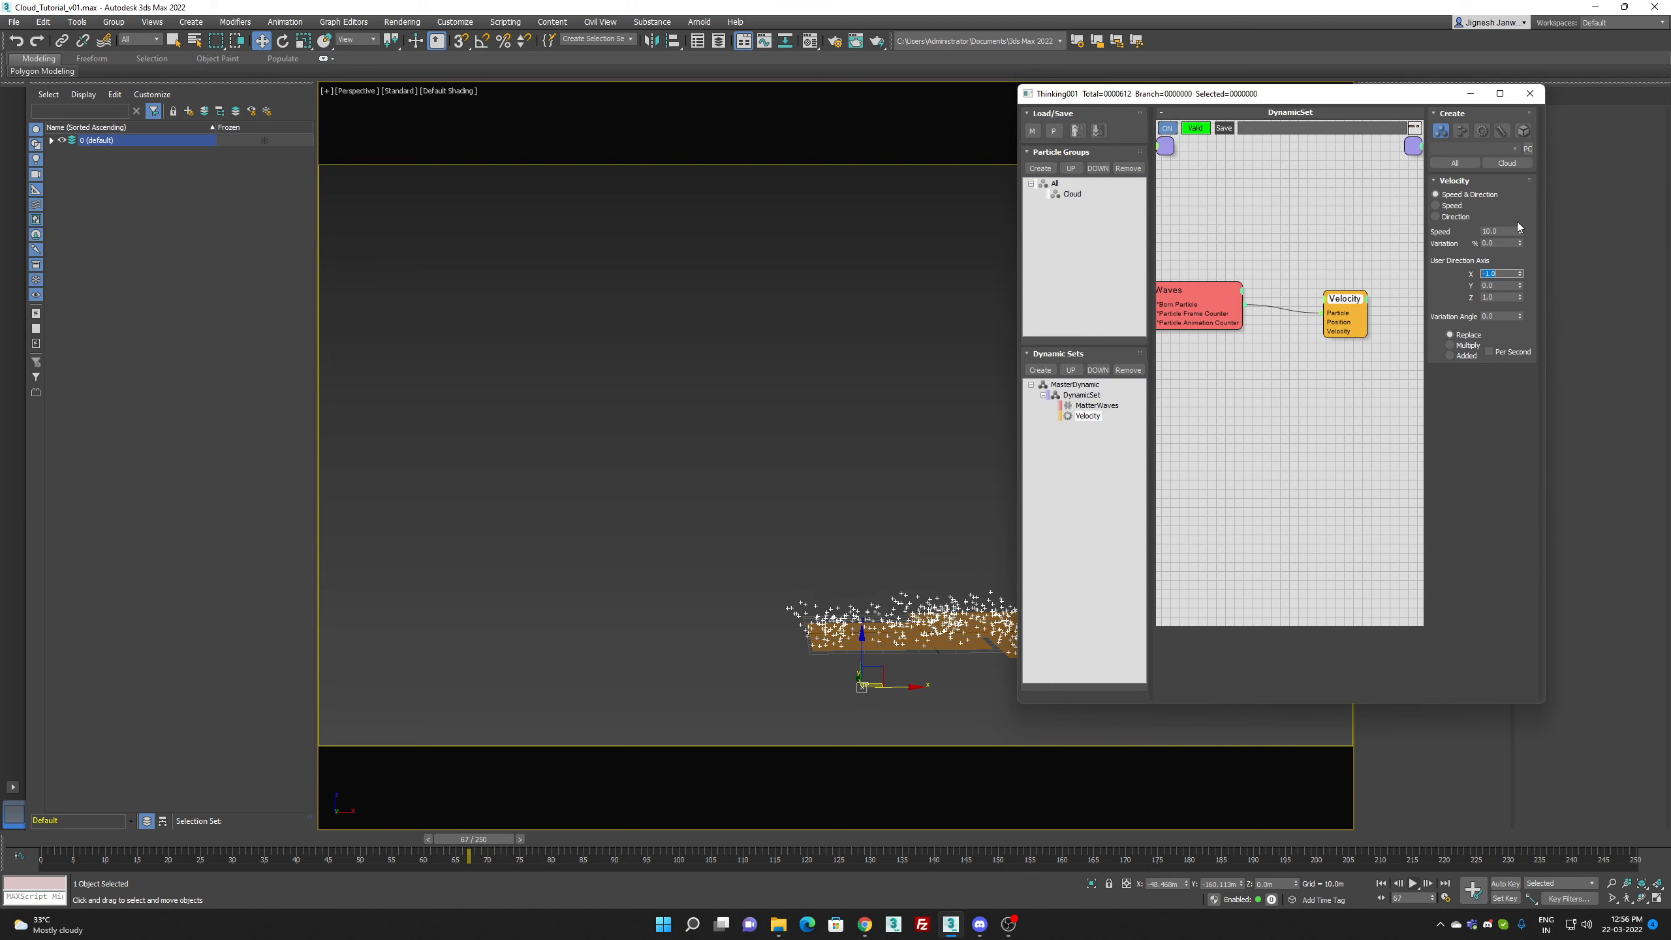
{"action": "left_click_drag", "start_coordinate": [486, 838], "coordinate": [2, 843]}
{"action": "key", "text": "w"}
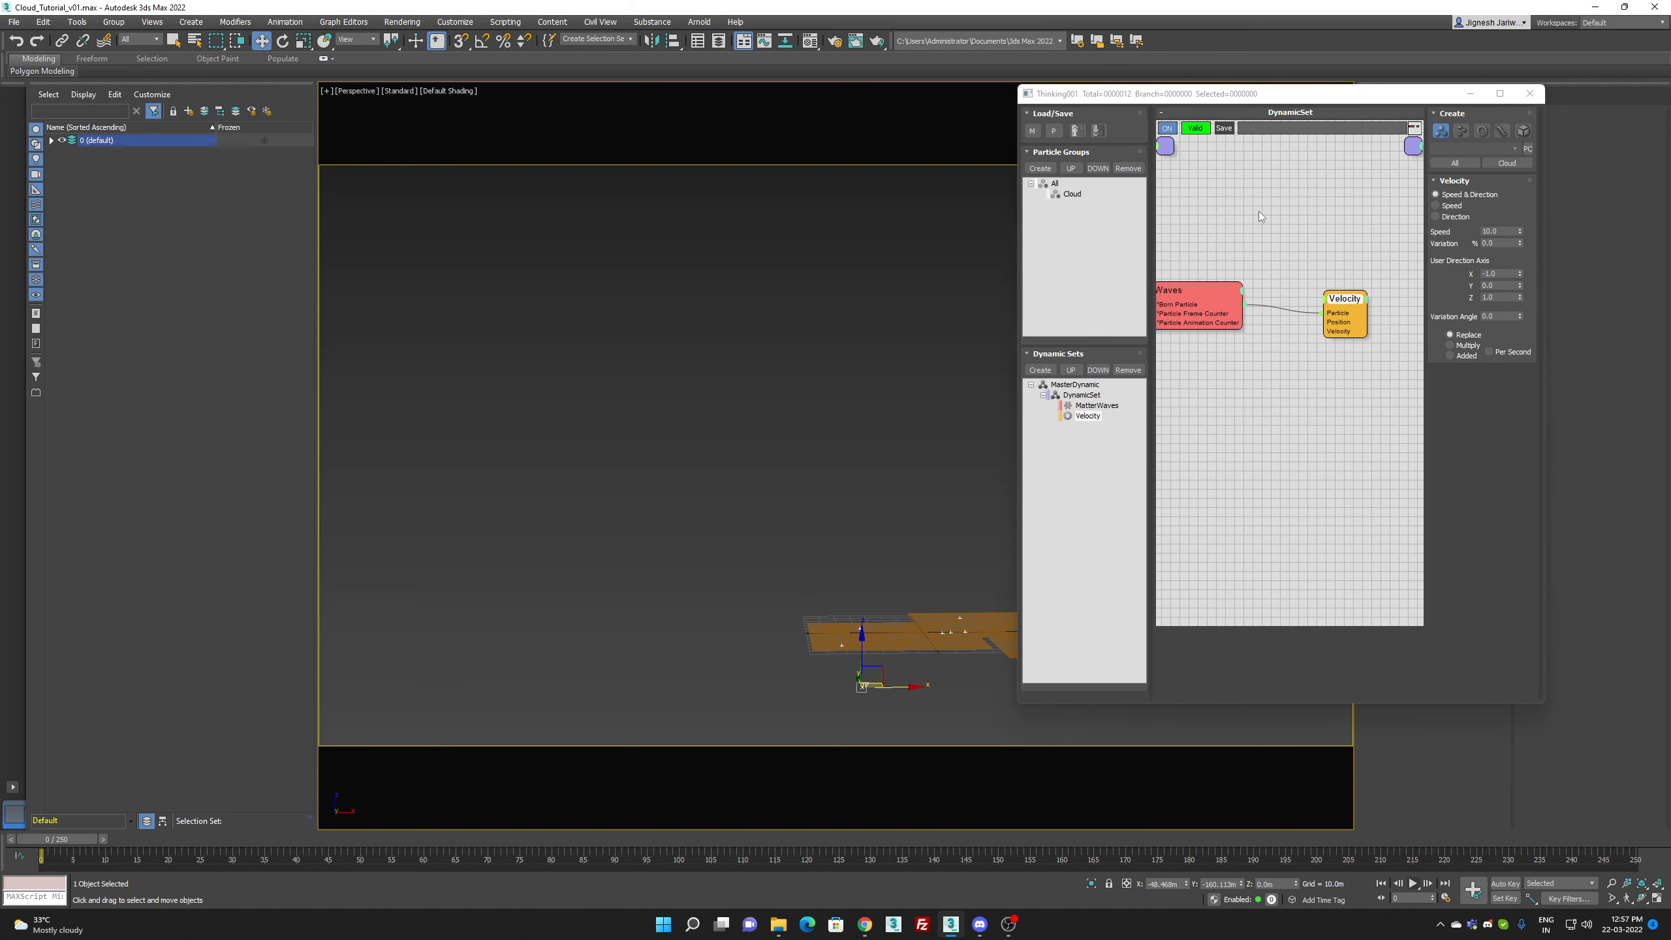
{"action": "left_click", "coordinate": [1530, 93]}
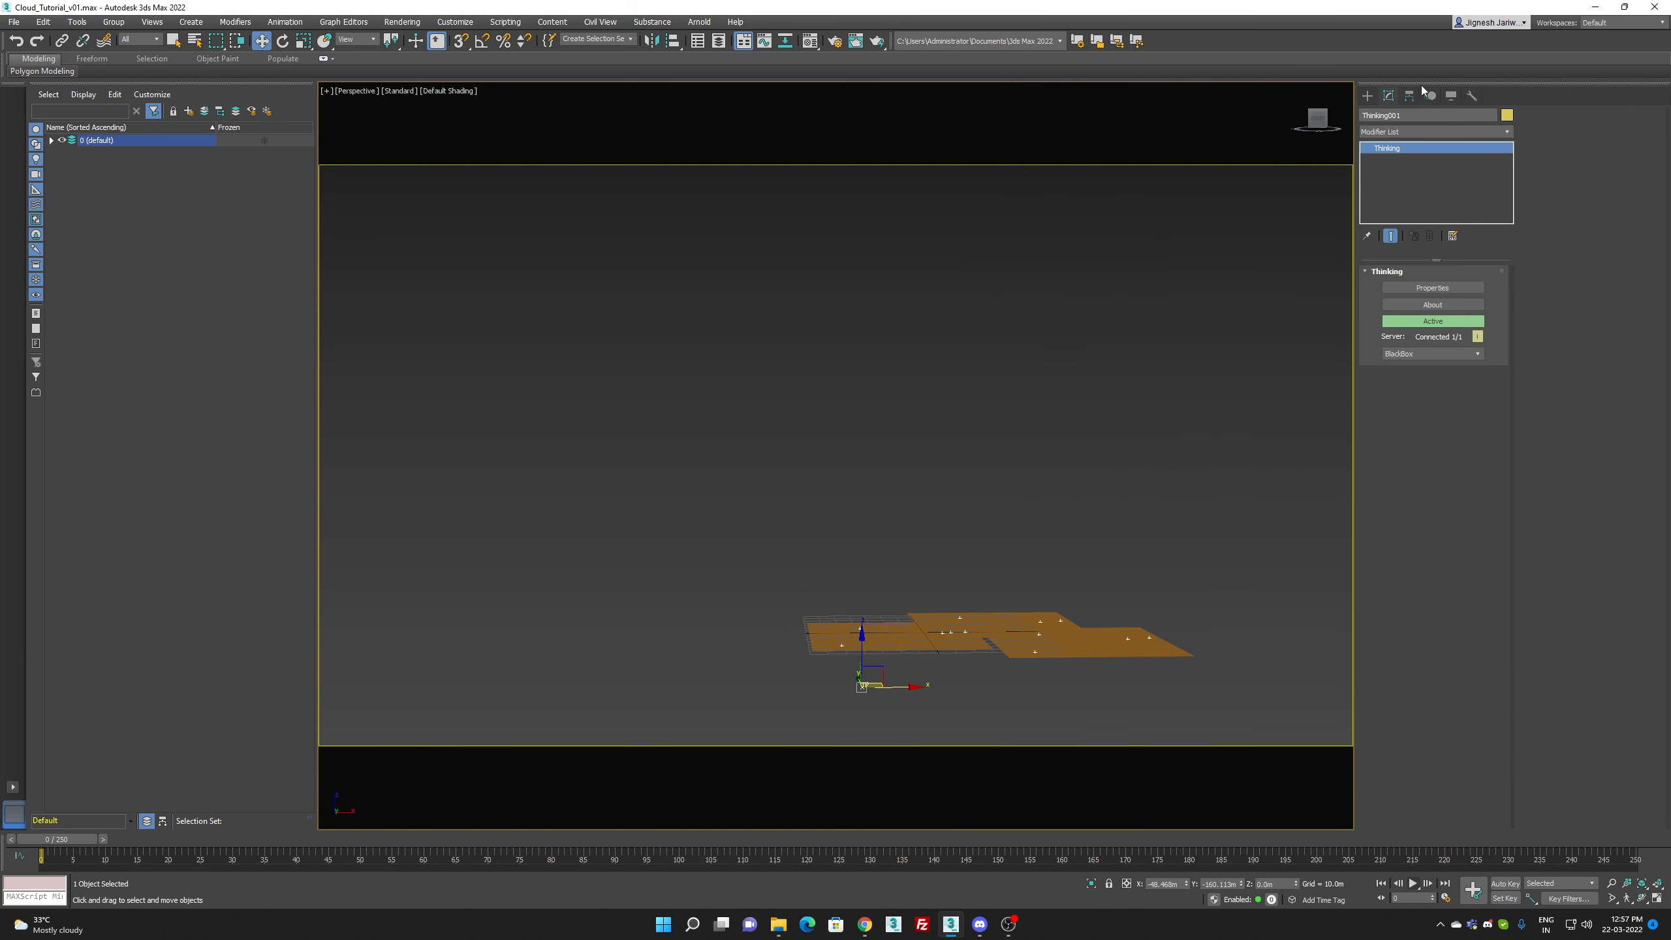
Step: Create a finalFluid fFluidGrid around the planes in the Top view, about 1019 m wide, 664 m deep and 404 m high
{"action": "left_click", "coordinate": [1367, 95]}
{"action": "left_click", "coordinate": [1435, 116]}
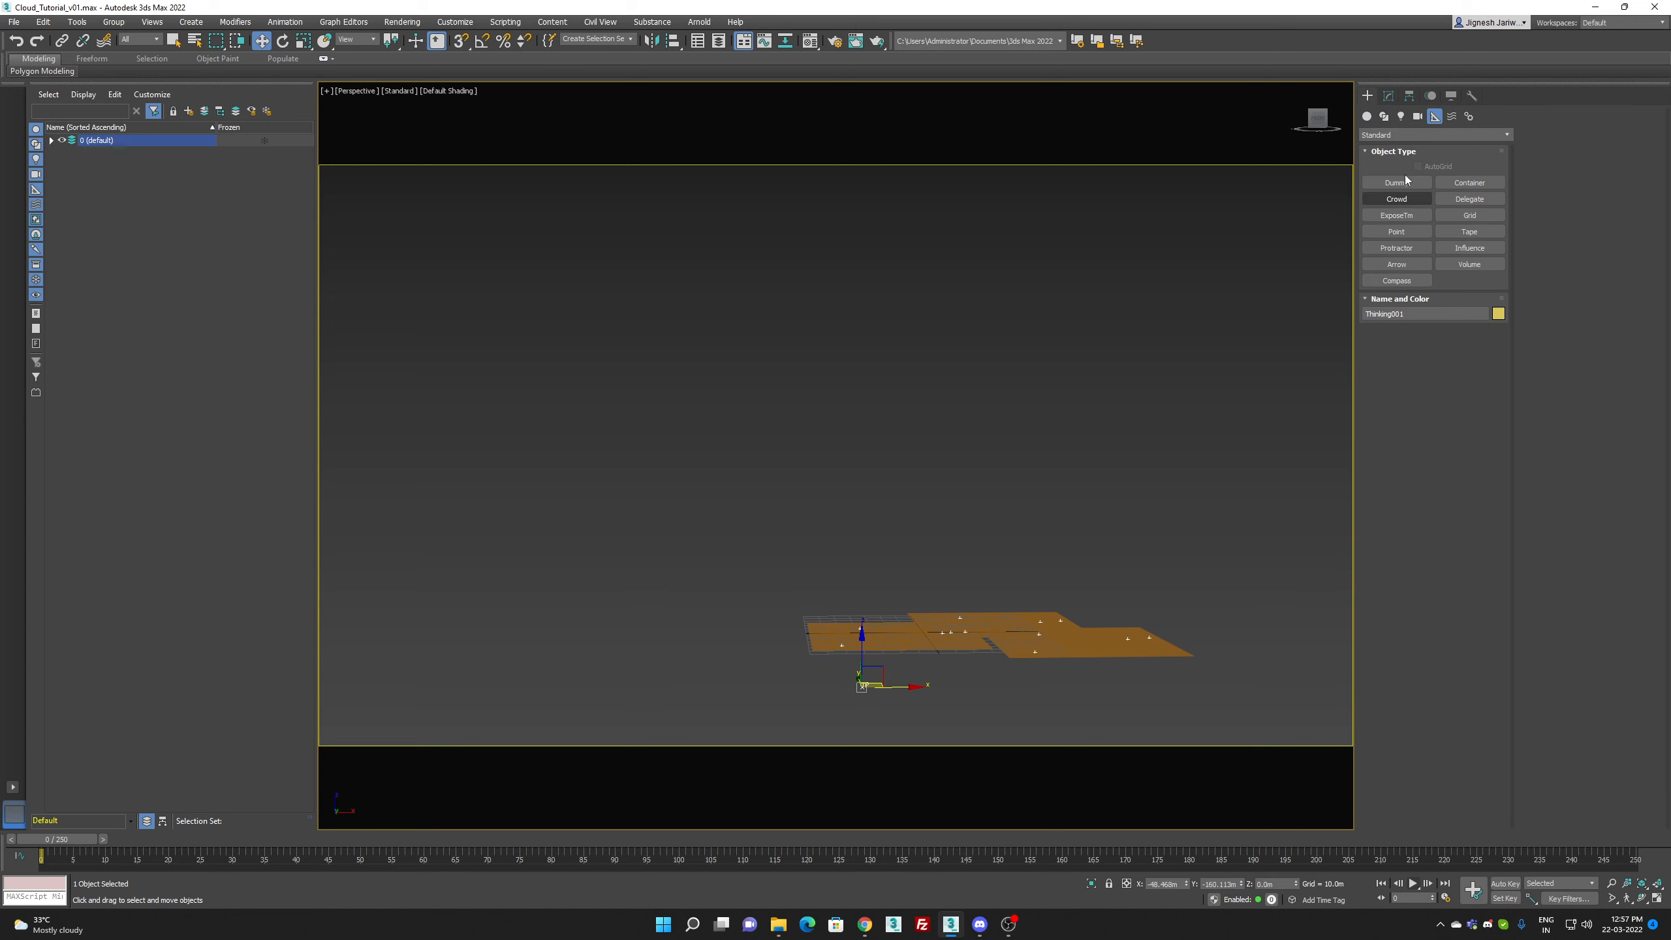
{"action": "left_click", "coordinate": [1418, 138]}
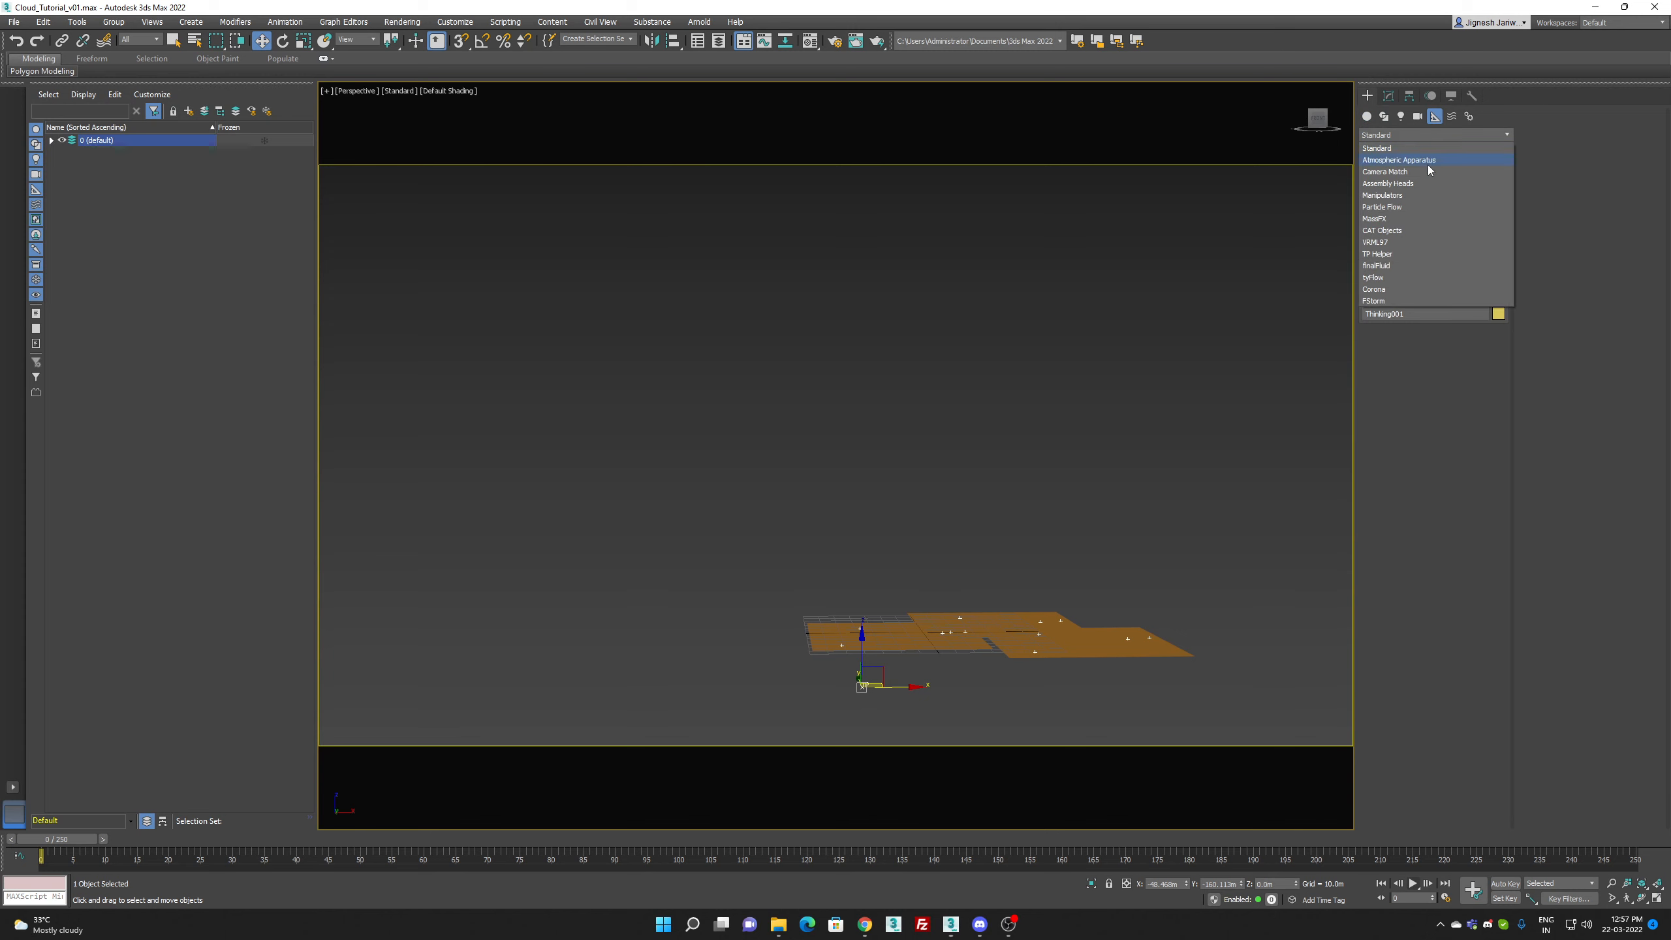
{"action": "left_click", "coordinate": [1400, 266]}
{"action": "left_click", "coordinate": [1397, 184]}
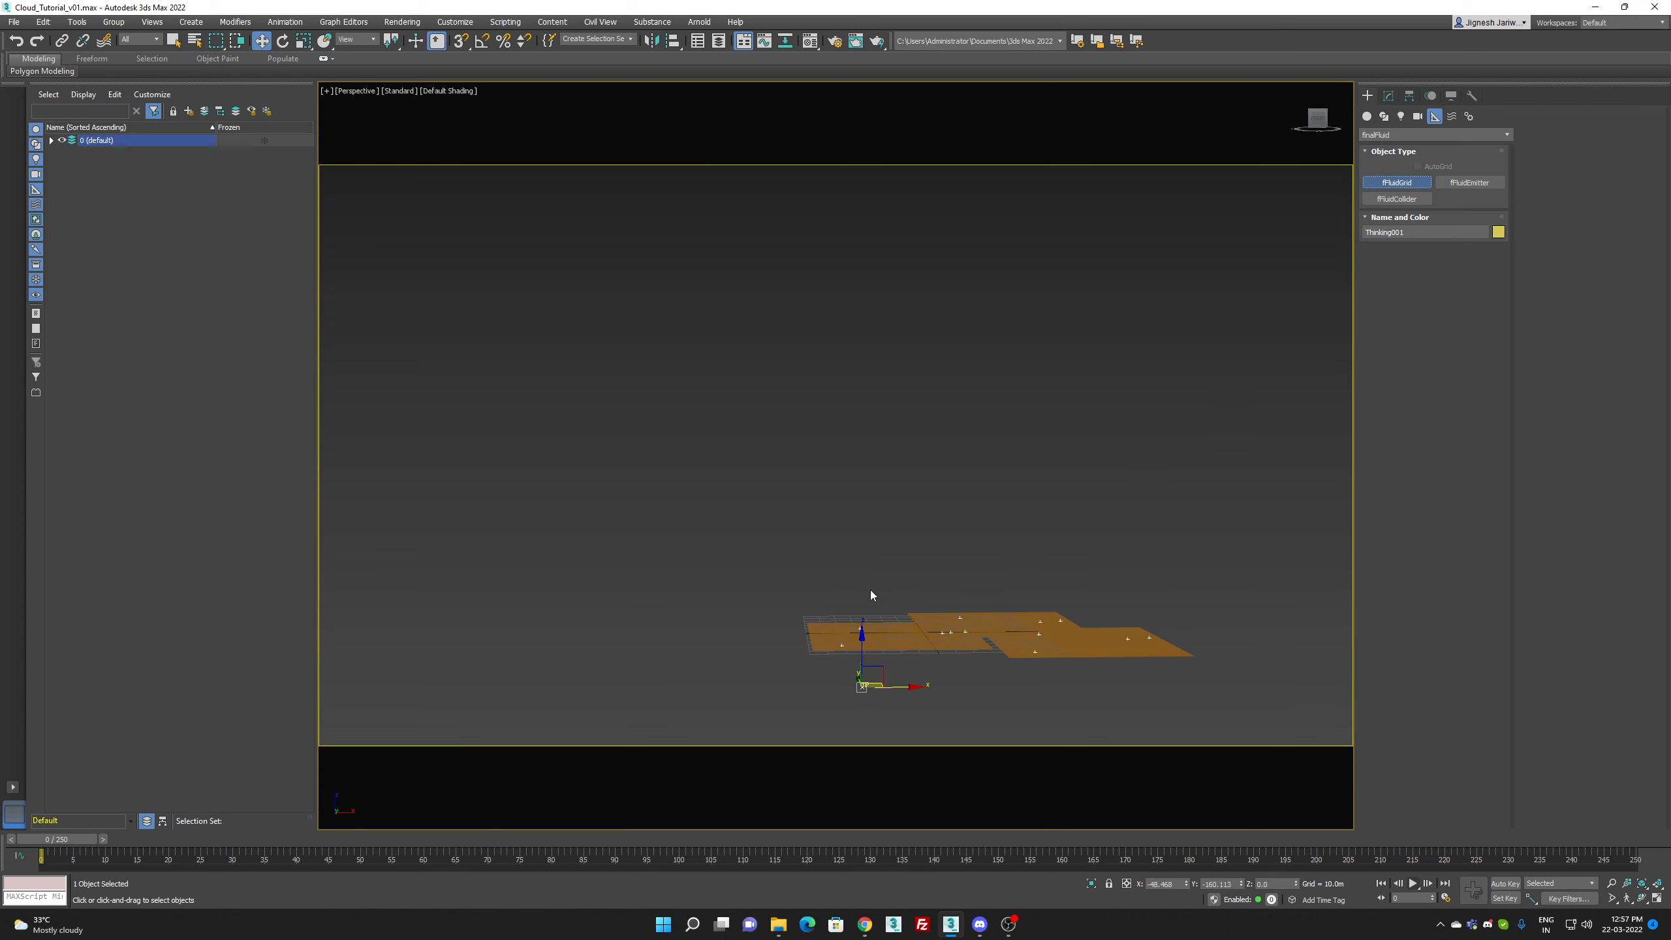
{"action": "key", "text": "t"}
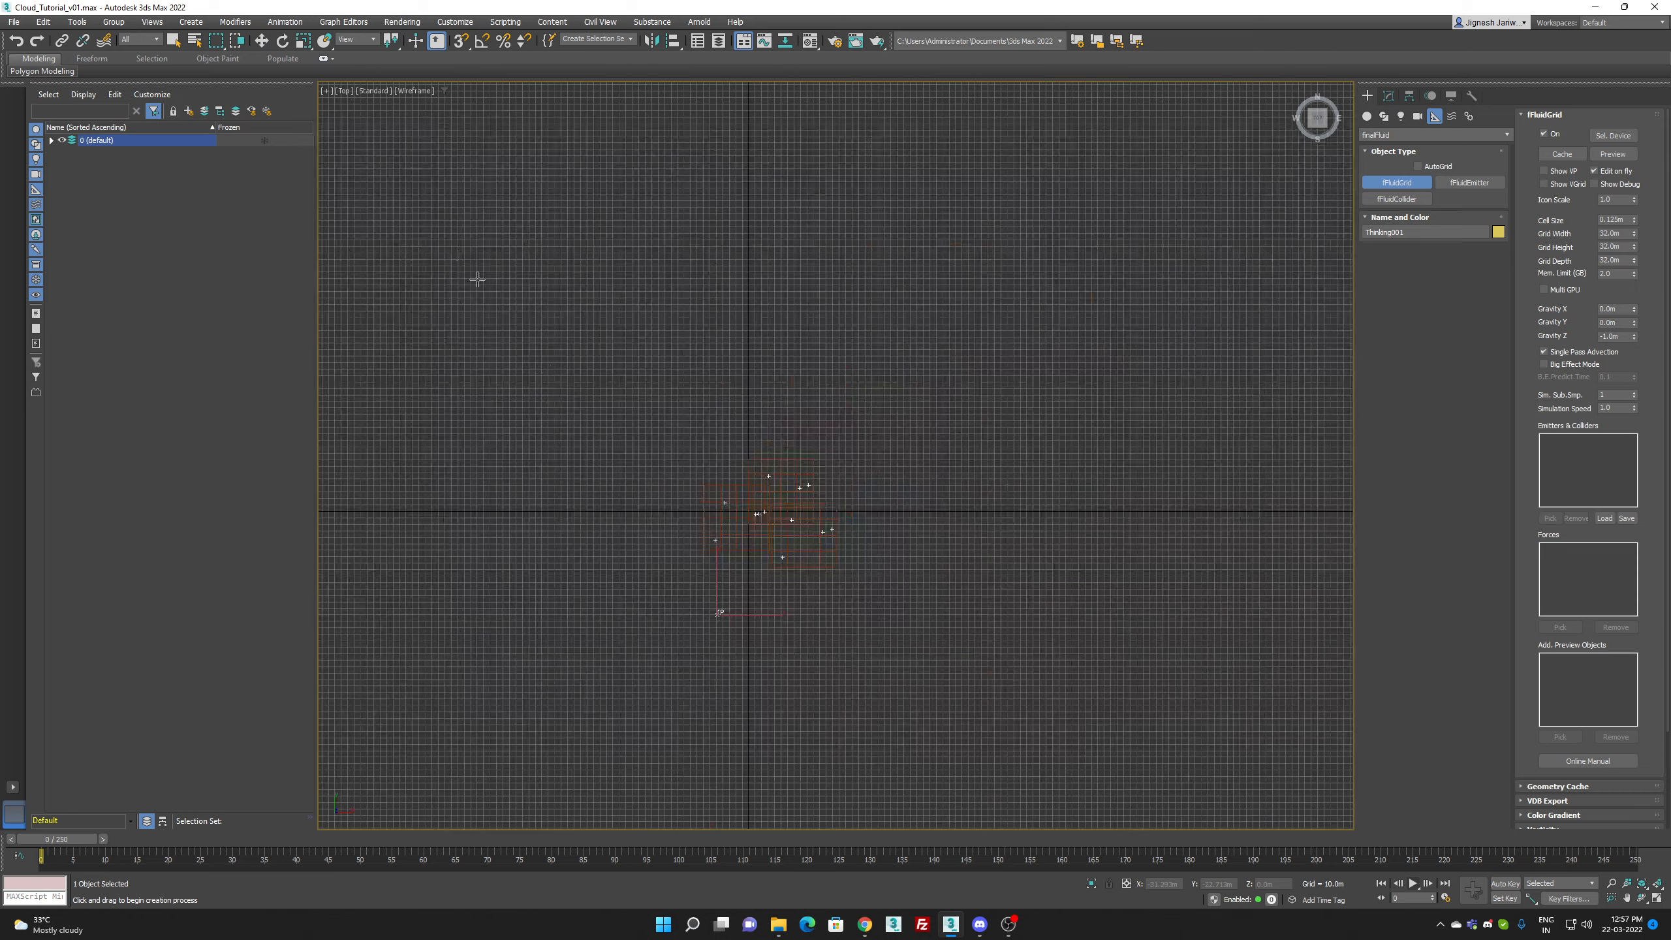
{"action": "scroll", "coordinate": [556, 388], "scroll_direction": "down", "scroll_amount": 3}
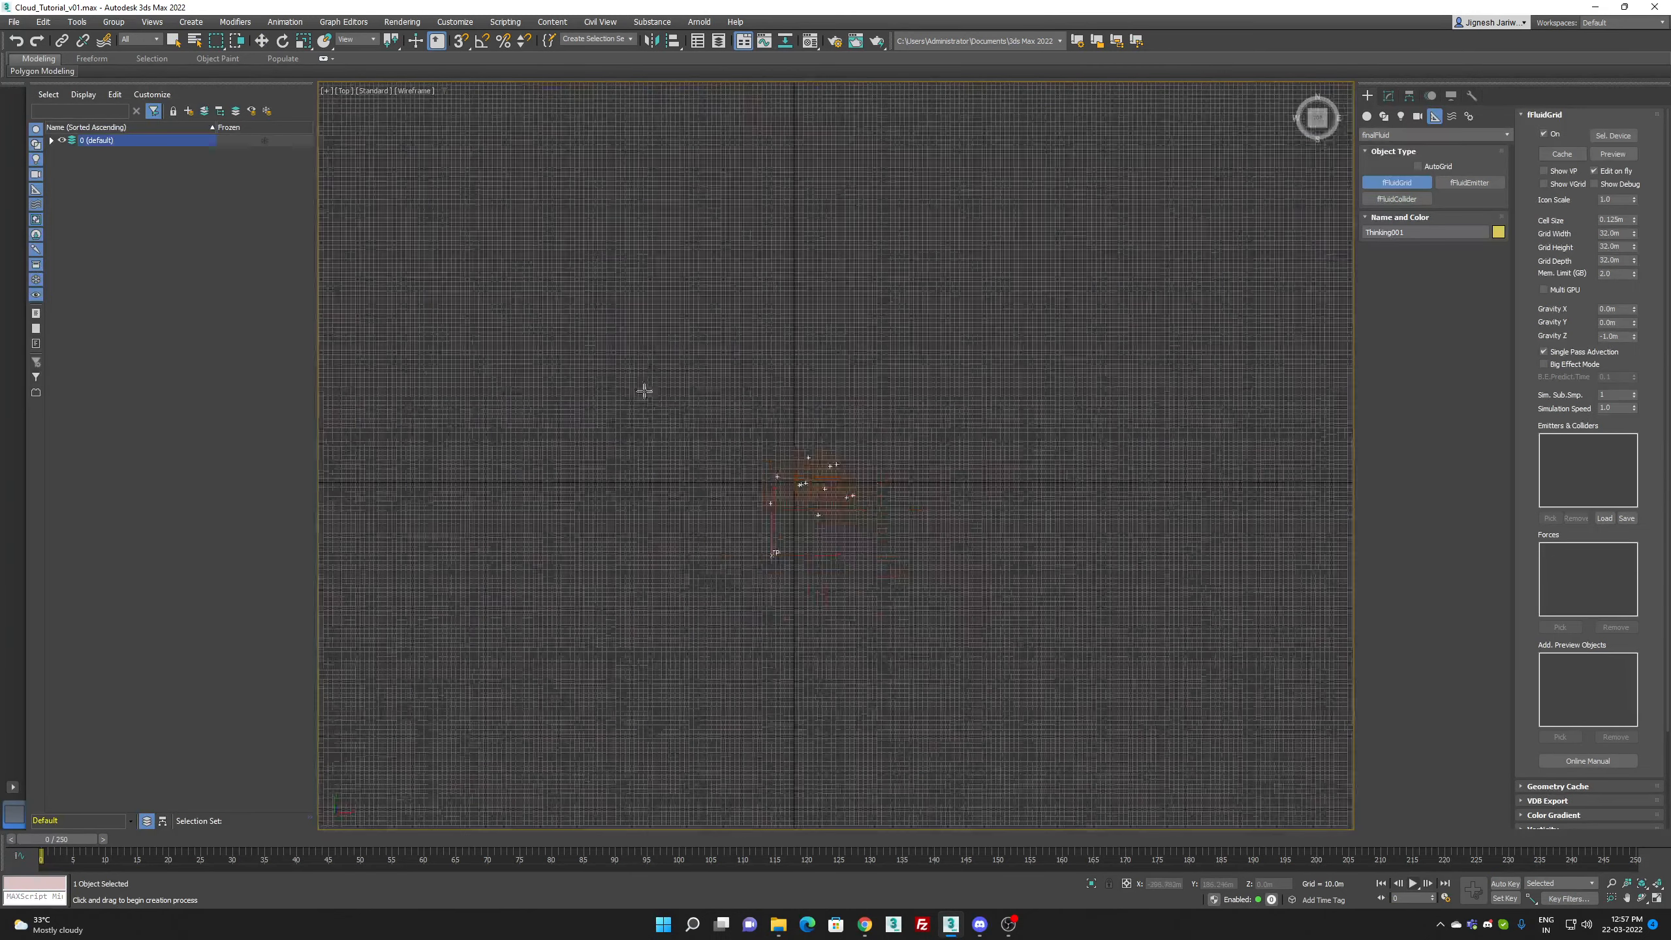
{"action": "left_click_drag", "start_coordinate": [498, 325], "coordinate": [961, 627]}
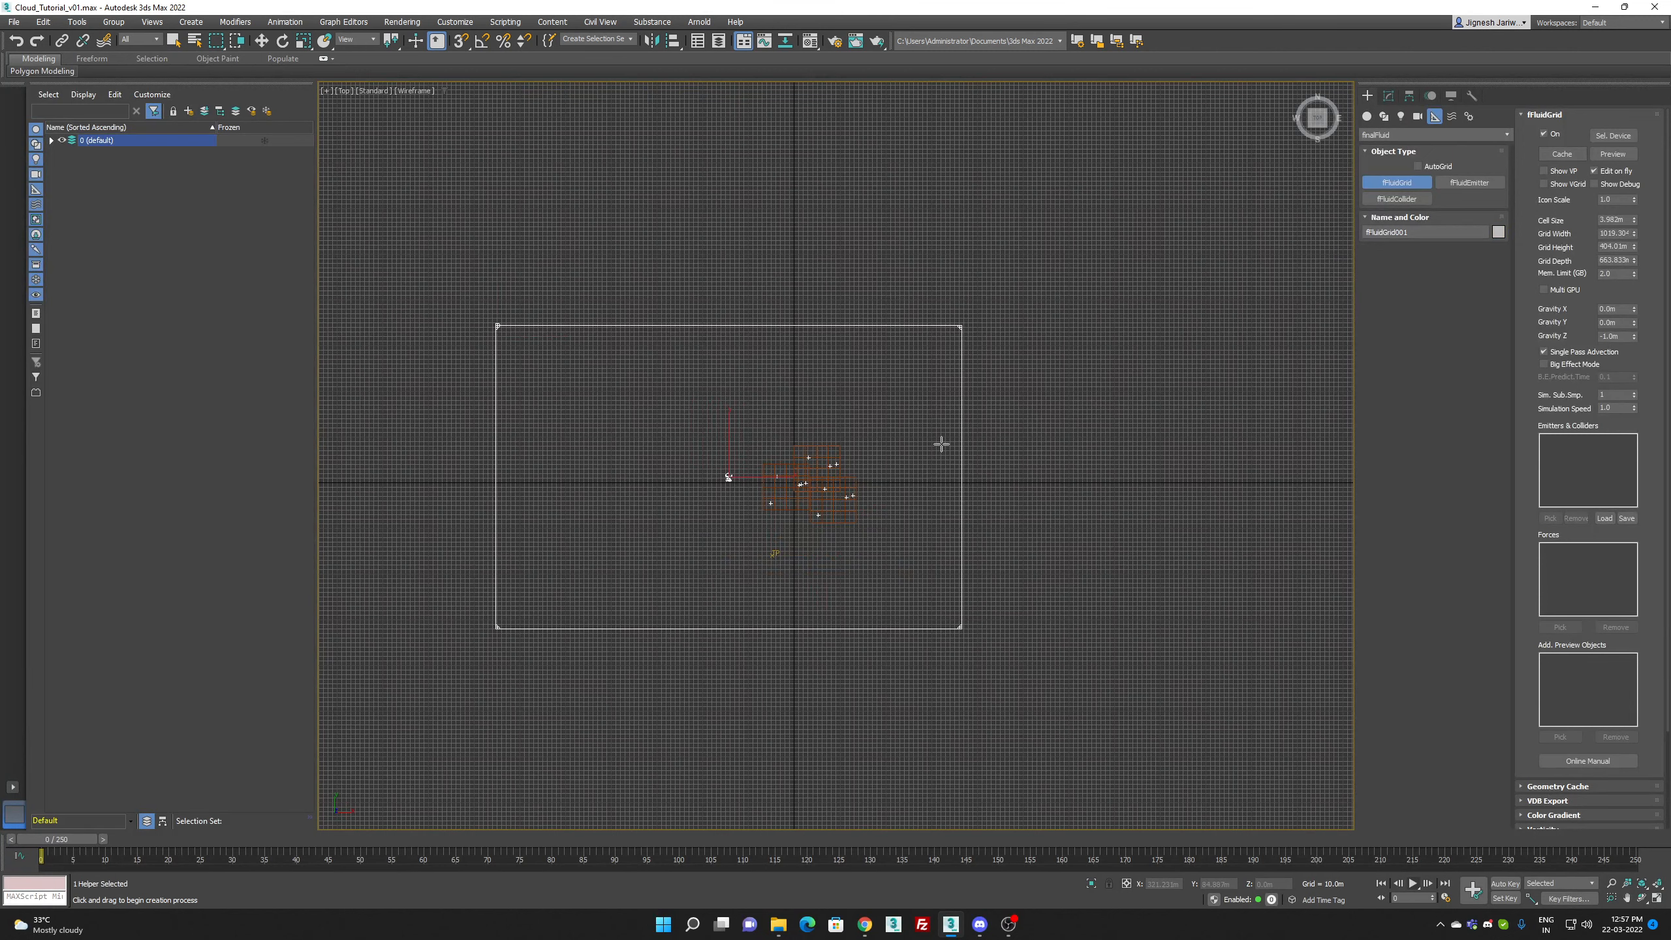
Step: Increase the fluid grid's height to about 646 m and move it vertically to about Z 308 m in the Front view
{"action": "key", "text": "w"}
{"action": "key", "text": "f"}
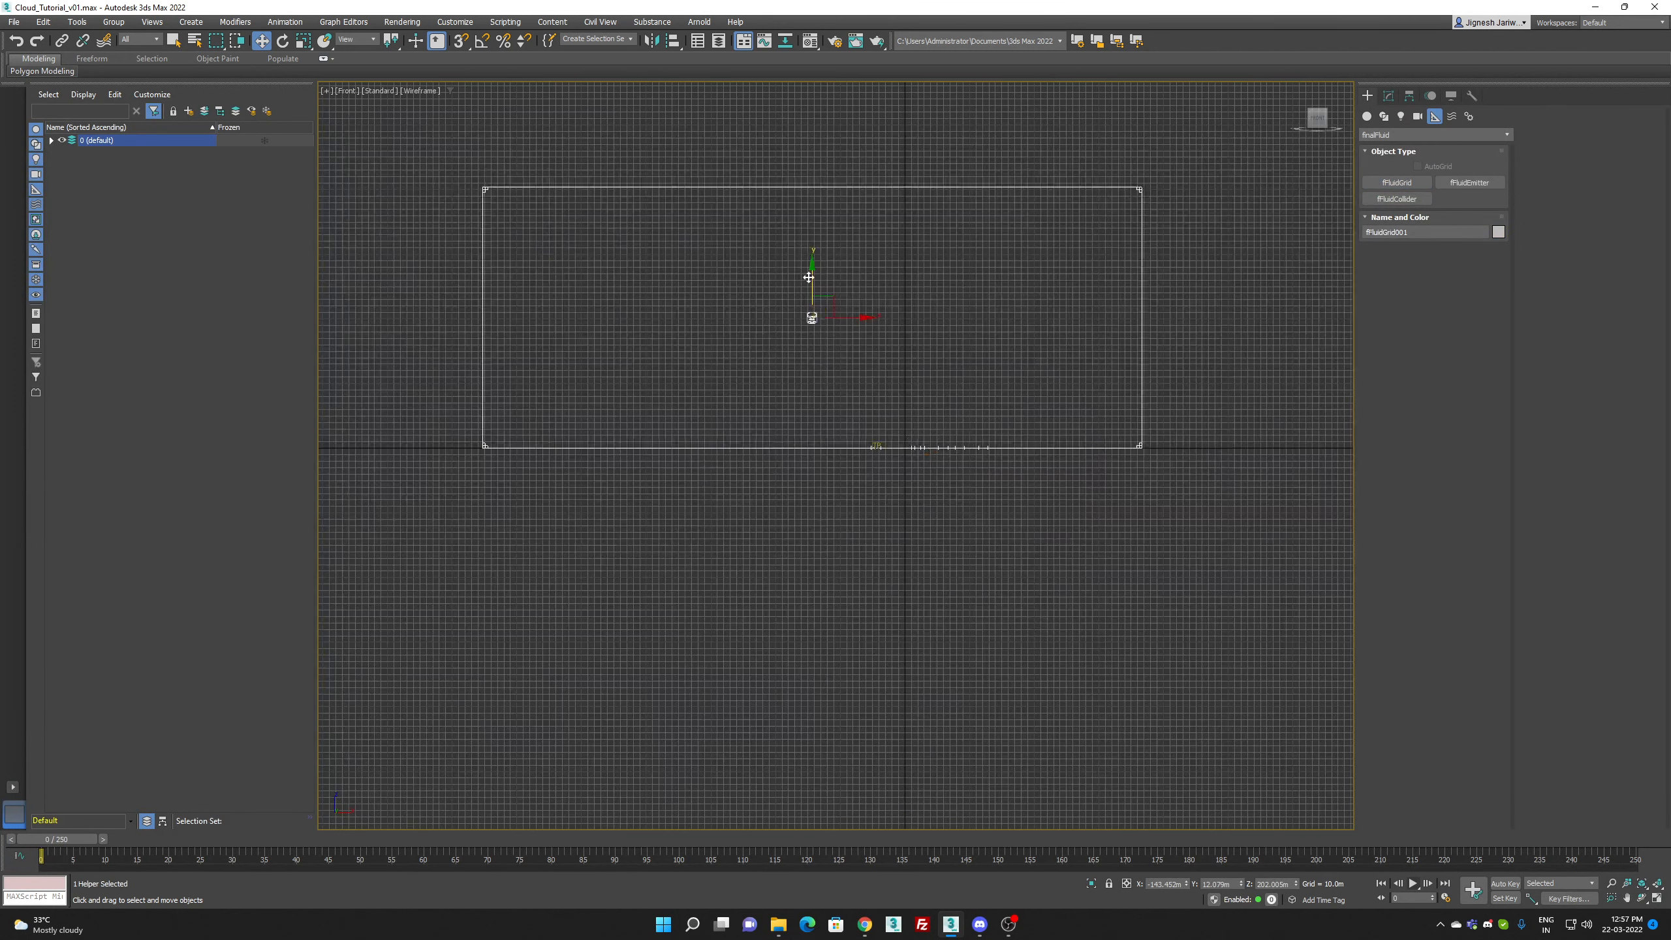
{"action": "left_click_drag", "start_coordinate": [813, 277], "coordinate": [813, 286]}
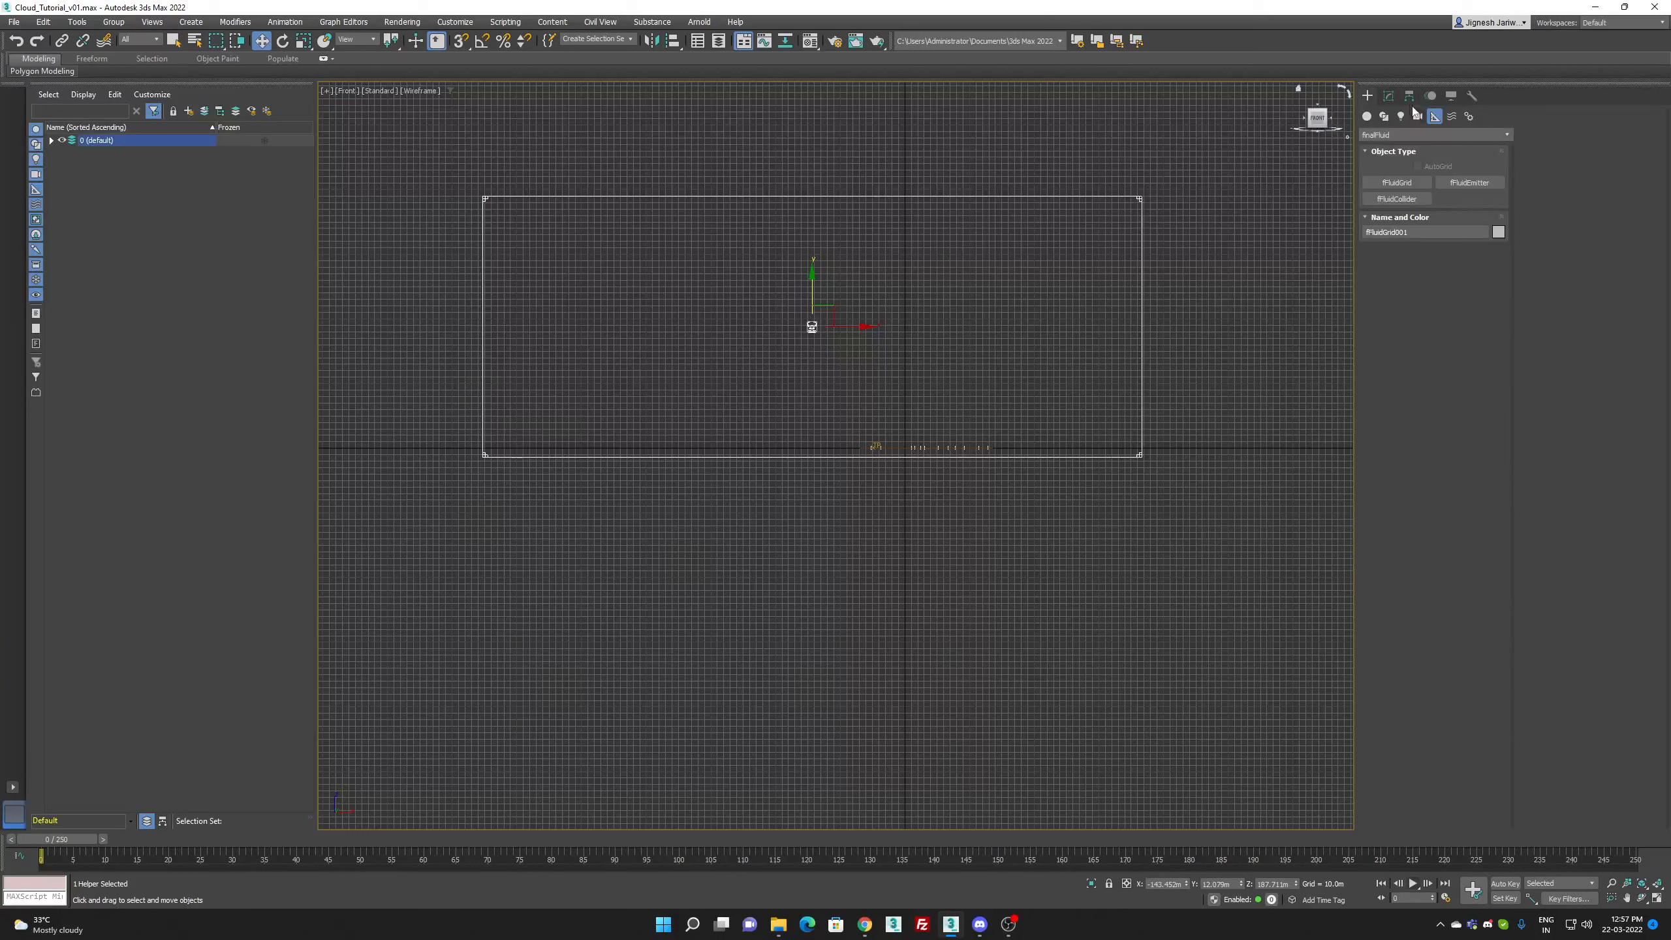
{"action": "left_click", "coordinate": [1389, 95]}
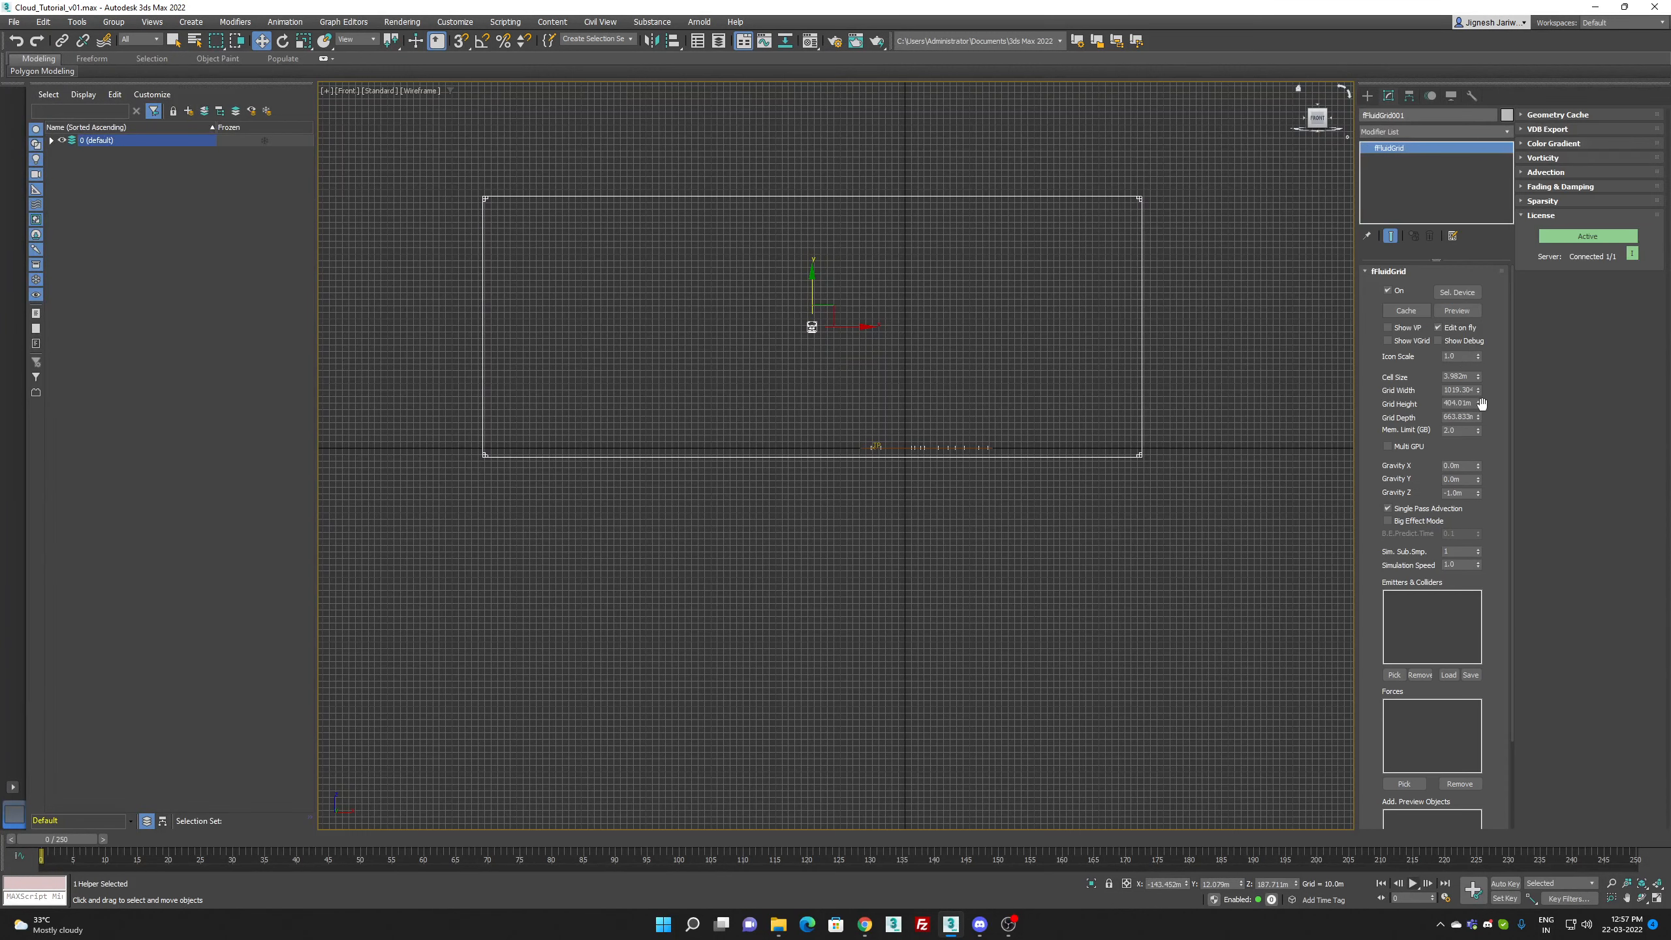
{"action": "left_click_drag", "start_coordinate": [1478, 402], "coordinate": [921, 285]}
{"action": "left_click_drag", "start_coordinate": [813, 294], "coordinate": [815, 213]}
{"action": "key", "text": "p"}
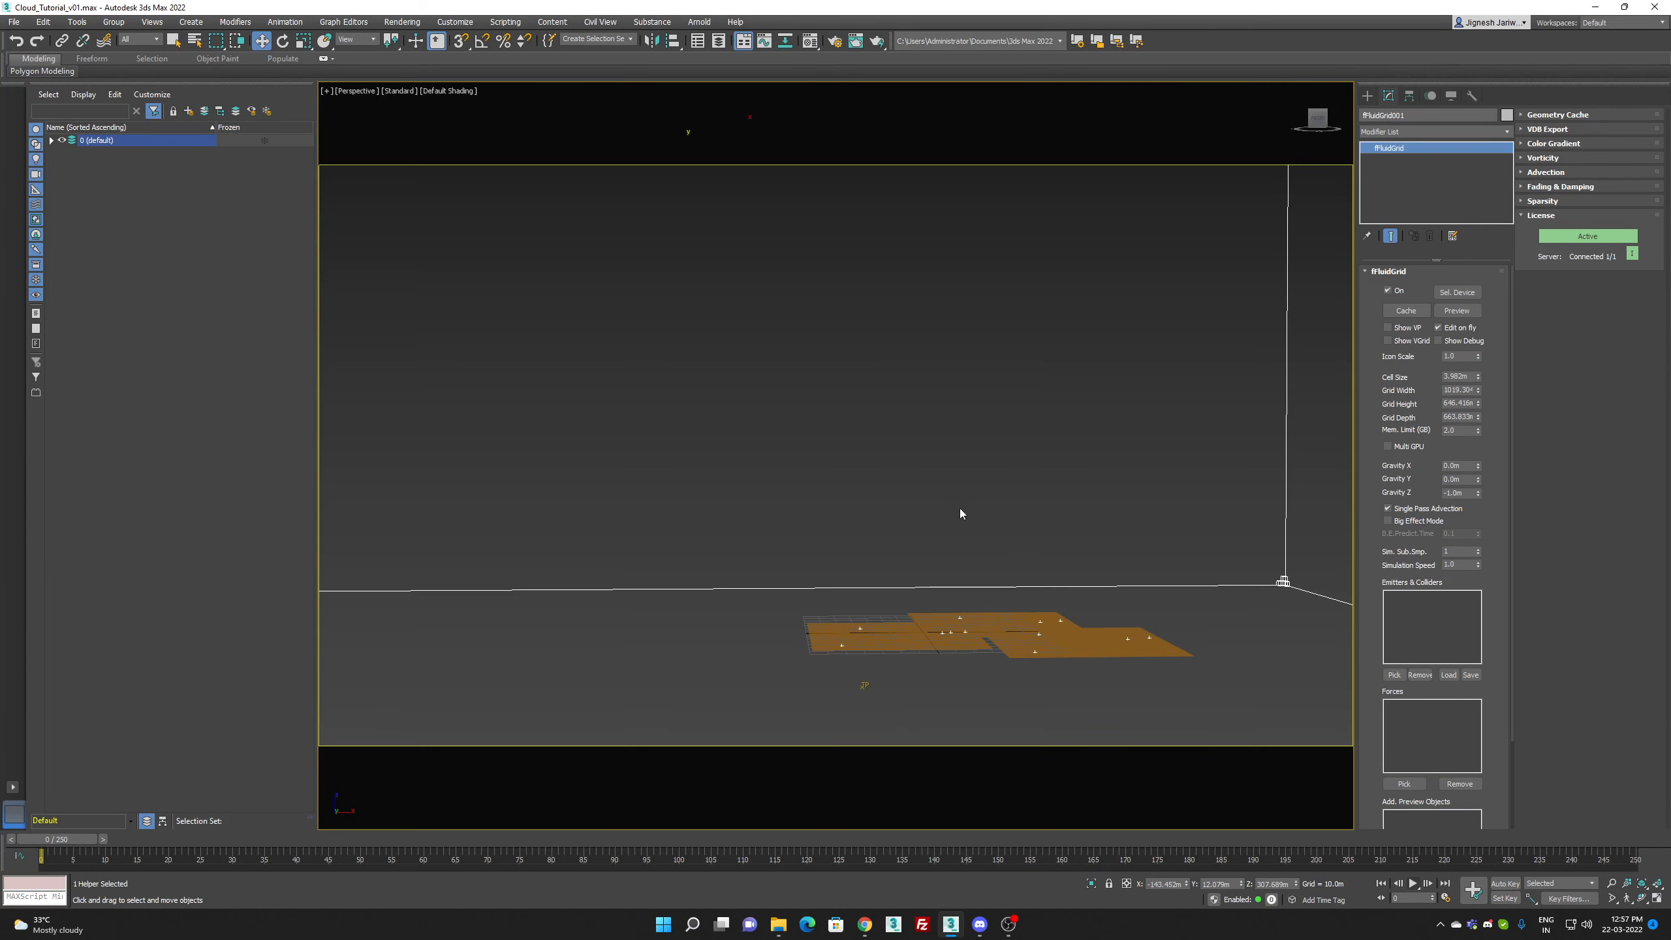
Step: Place an fFluidEmitter helper beside the planes in the Perspective view
{"action": "middle_click_drag", "start_coordinate": [960, 514], "coordinate": [990, 447], "text": "alt"}
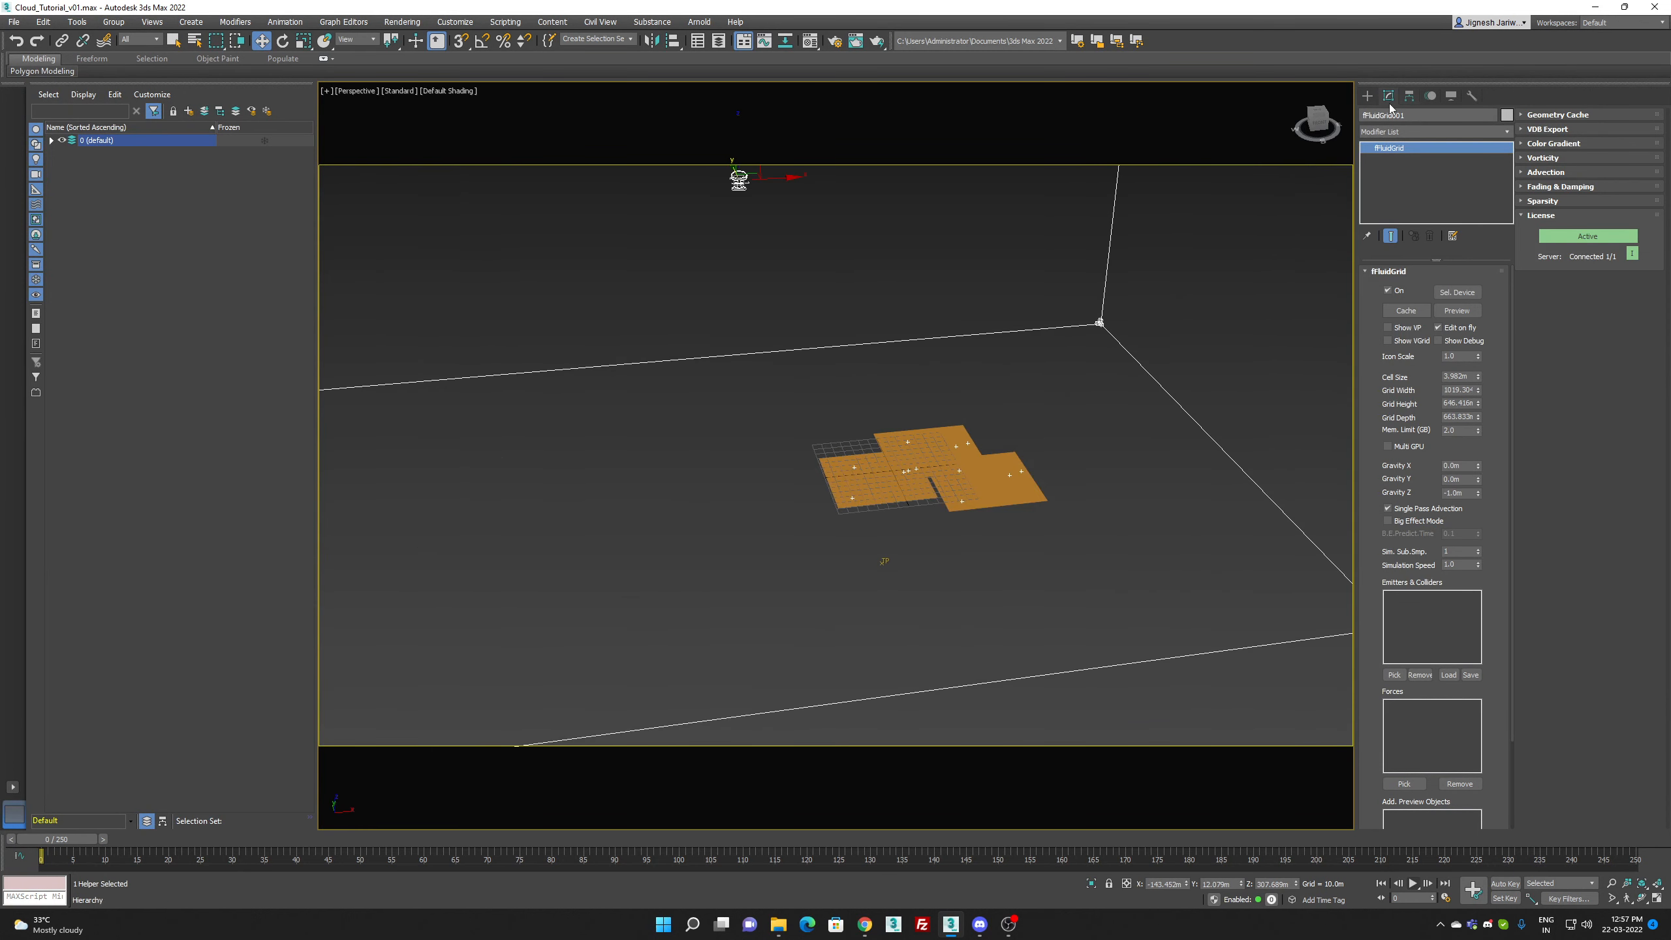
{"action": "left_click", "coordinate": [1367, 96]}
{"action": "left_click", "coordinate": [1470, 182]}
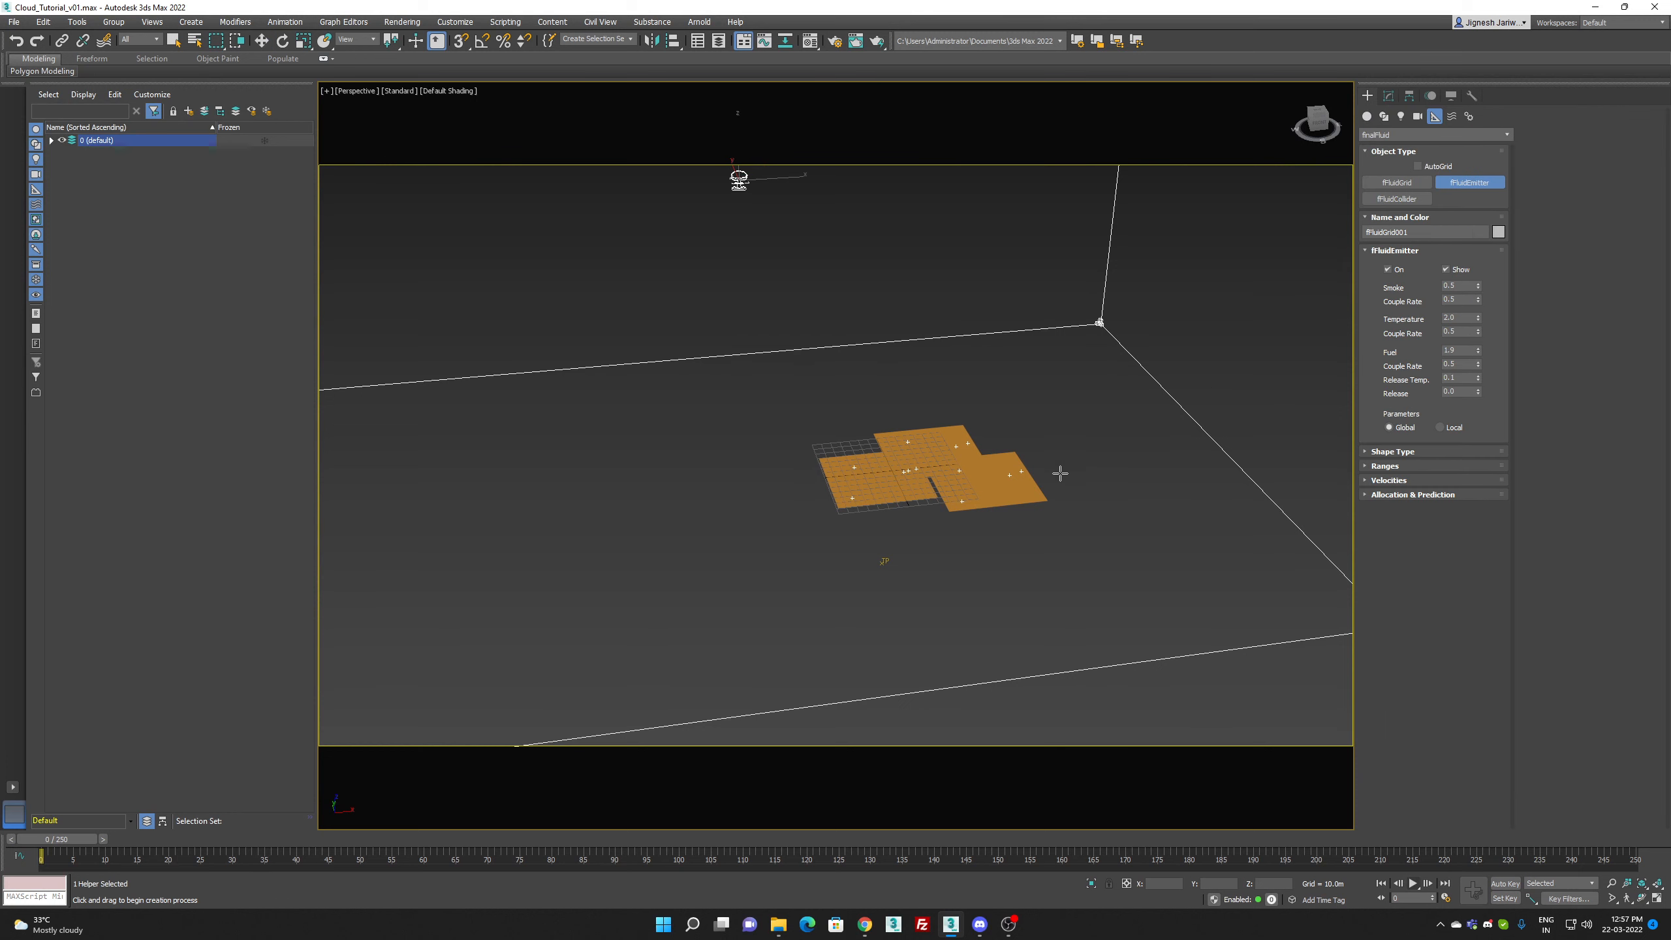
{"action": "left_click", "coordinate": [1049, 478]}
{"action": "right_click", "coordinate": [1105, 428]}
Step: Set the fluid emitter's shape type to Particle, using Thinking001 as the source and Cloud as its particle group
{"action": "left_click", "coordinate": [1388, 96]}
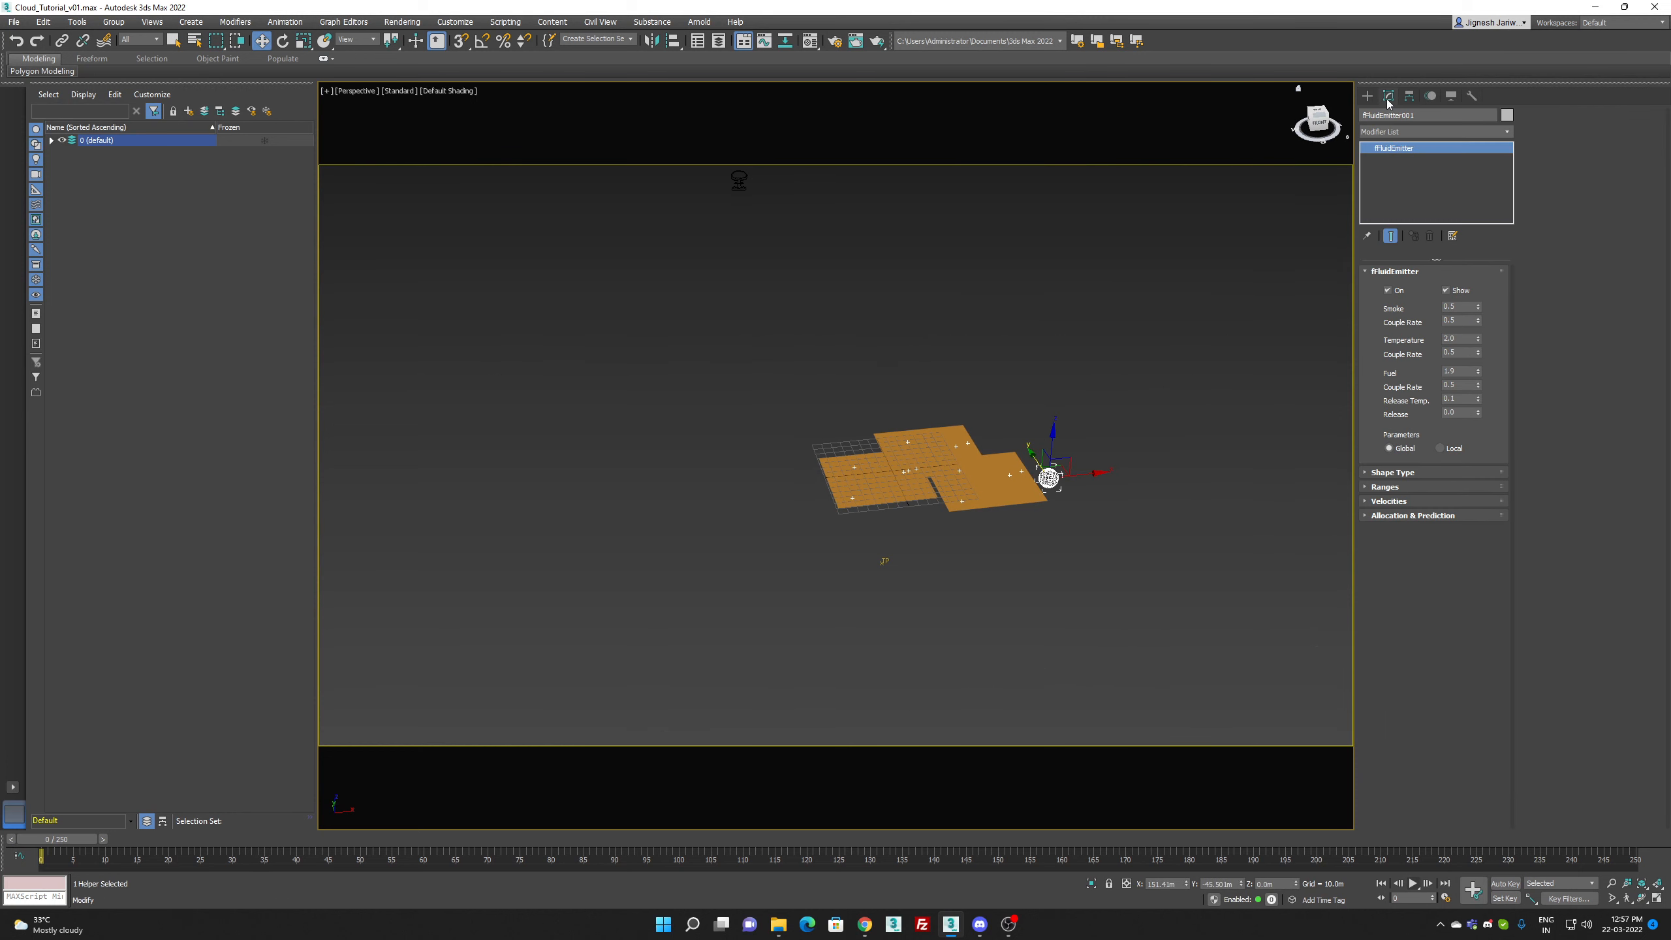
{"action": "left_click", "coordinate": [1408, 472]}
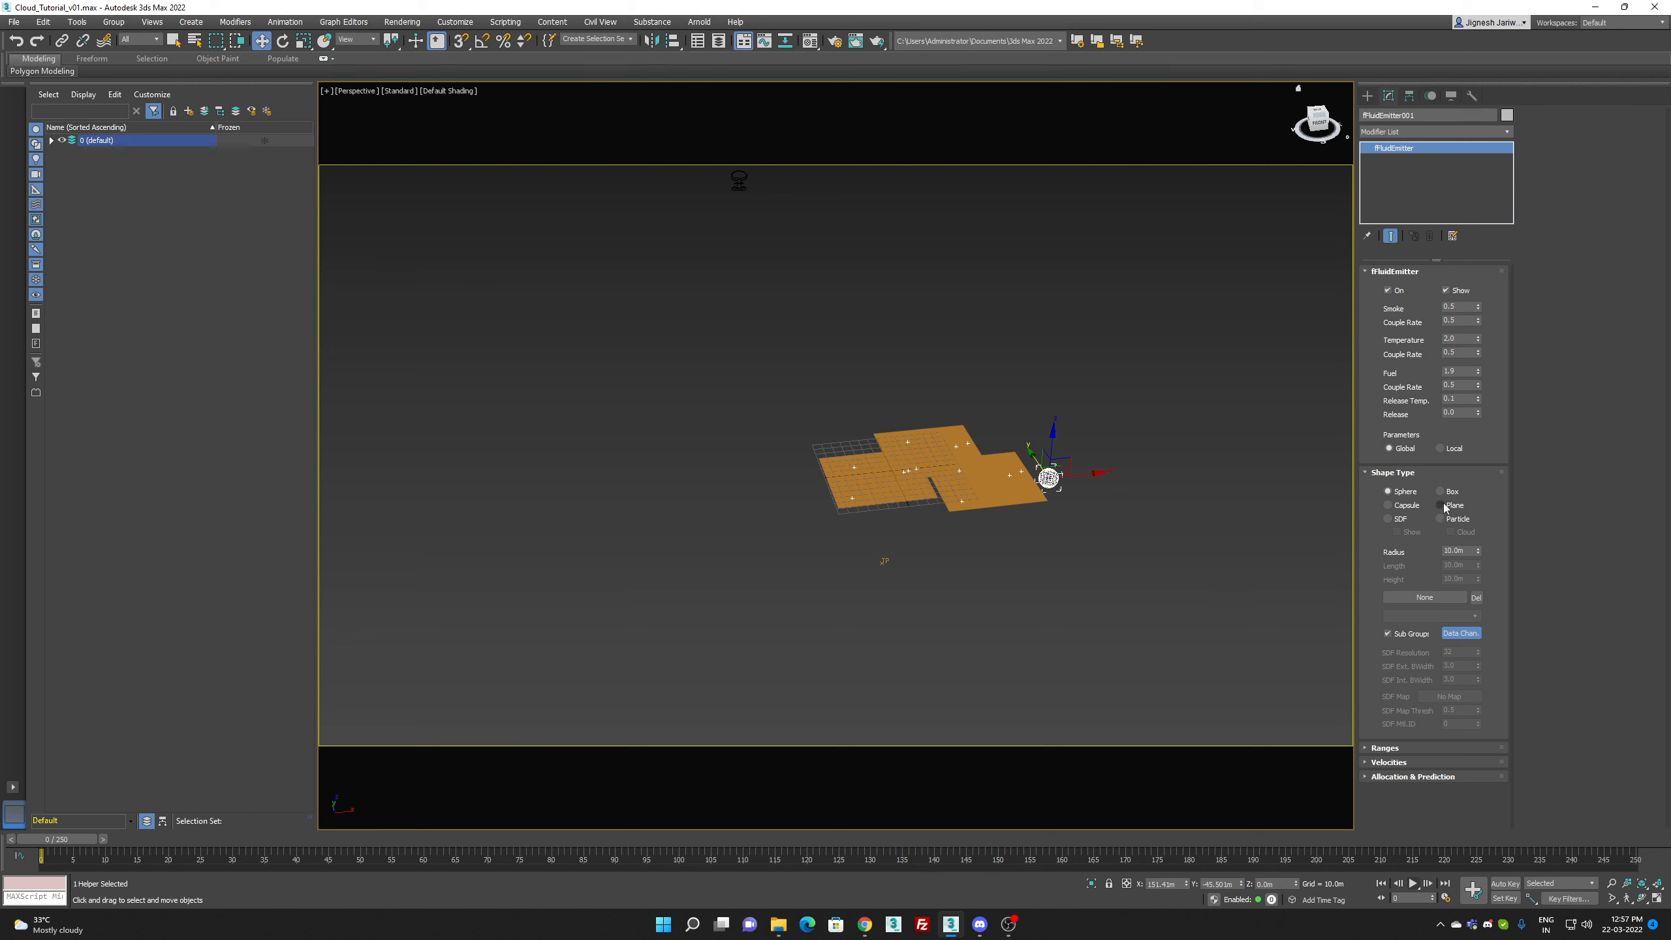
{"action": "left_click", "coordinate": [1457, 519]}
{"action": "left_click", "coordinate": [1414, 601]}
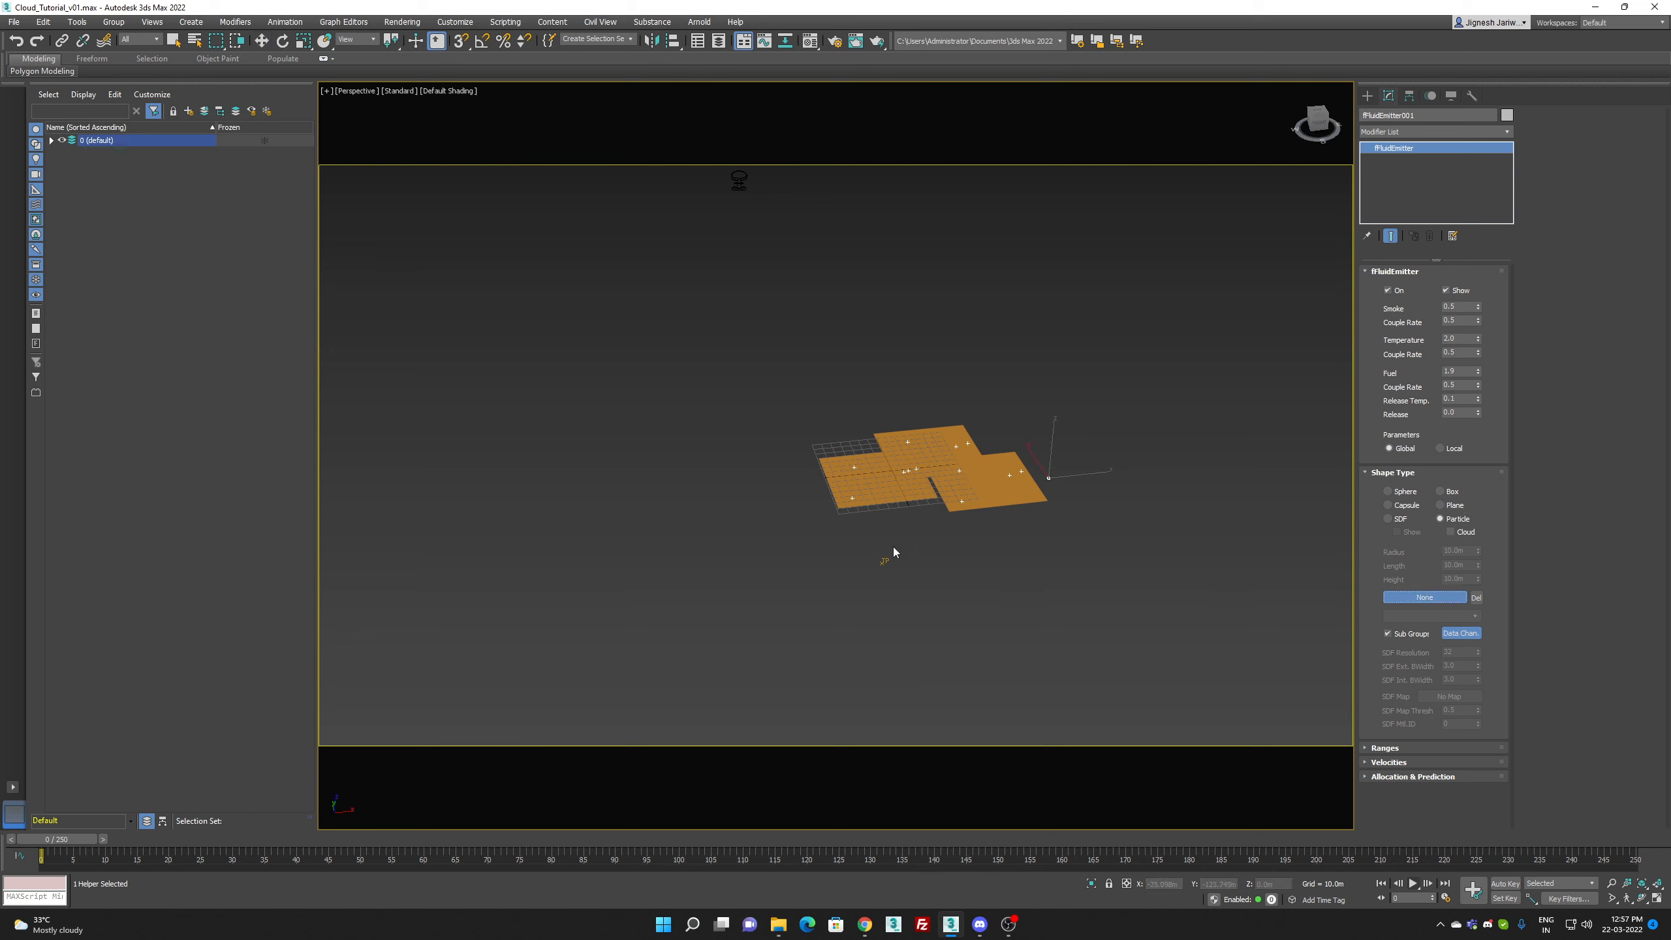
{"action": "left_click", "coordinate": [882, 562]}
{"action": "left_click", "coordinate": [1425, 616]}
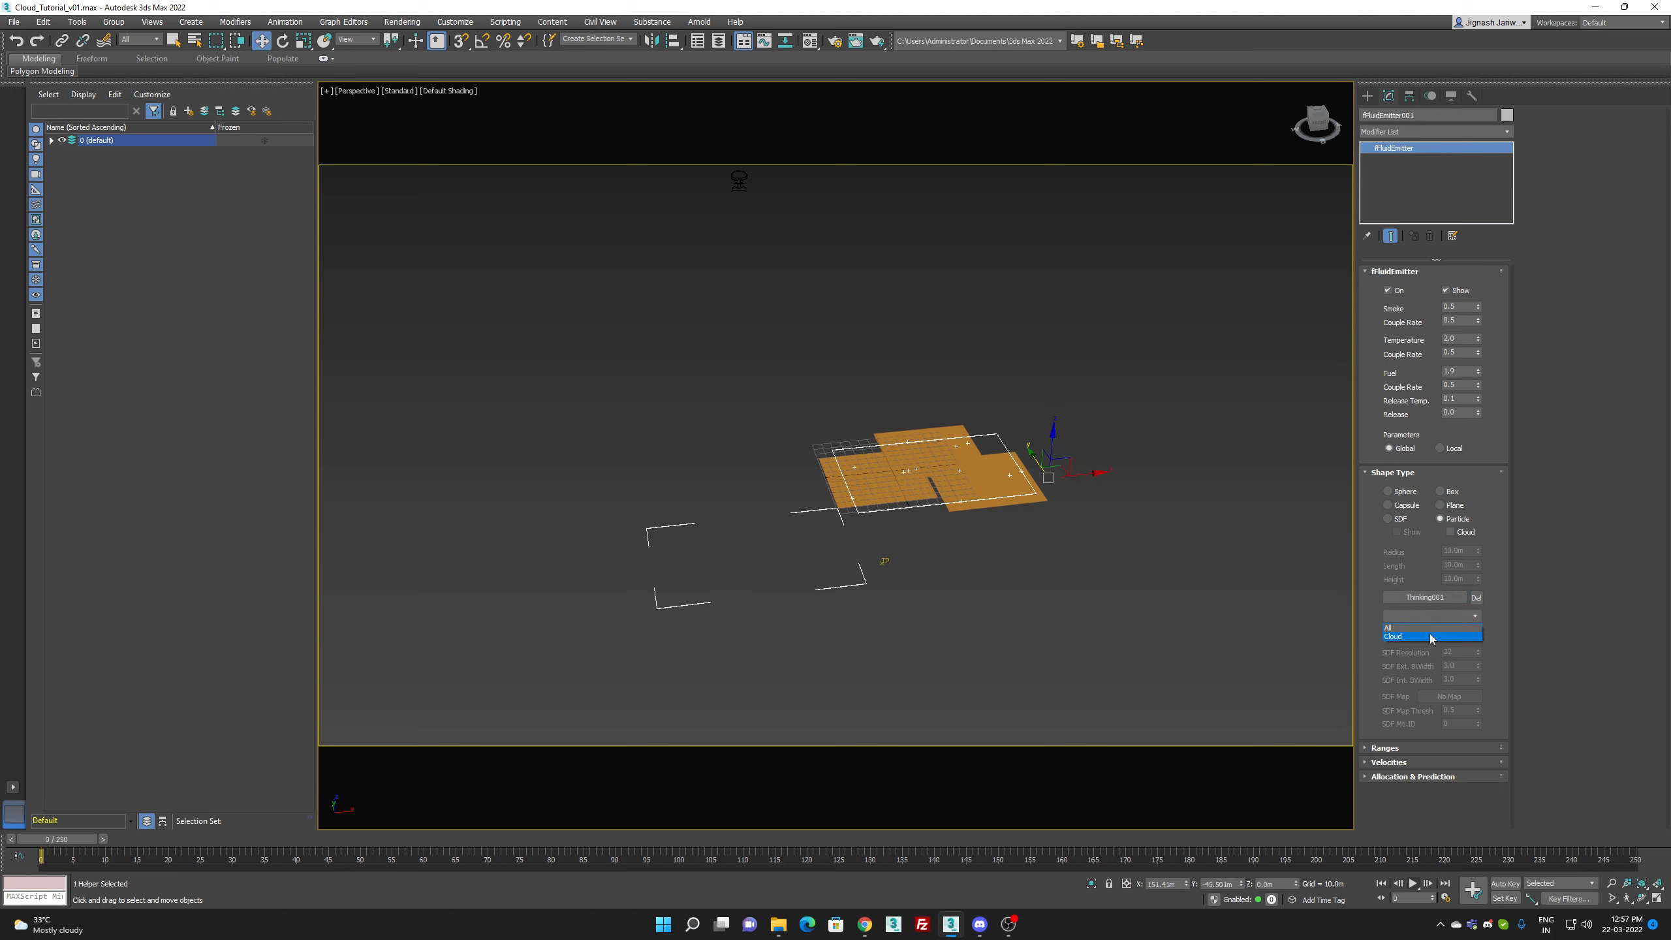
{"action": "left_click", "coordinate": [1430, 636]}
Step: Add fFluidEmitter001 to the fluid grid's Emitters & Colliders list
{"action": "mouse_move", "coordinate": [997, 590]}
{"action": "middle_mouse_down", "text": "alt"}
{"action": "mouse_move", "coordinate": [989, 604]}
{"action": "mouse_move", "coordinate": [970, 581]}
{"action": "middle_mouse_up", "text": "alt"}
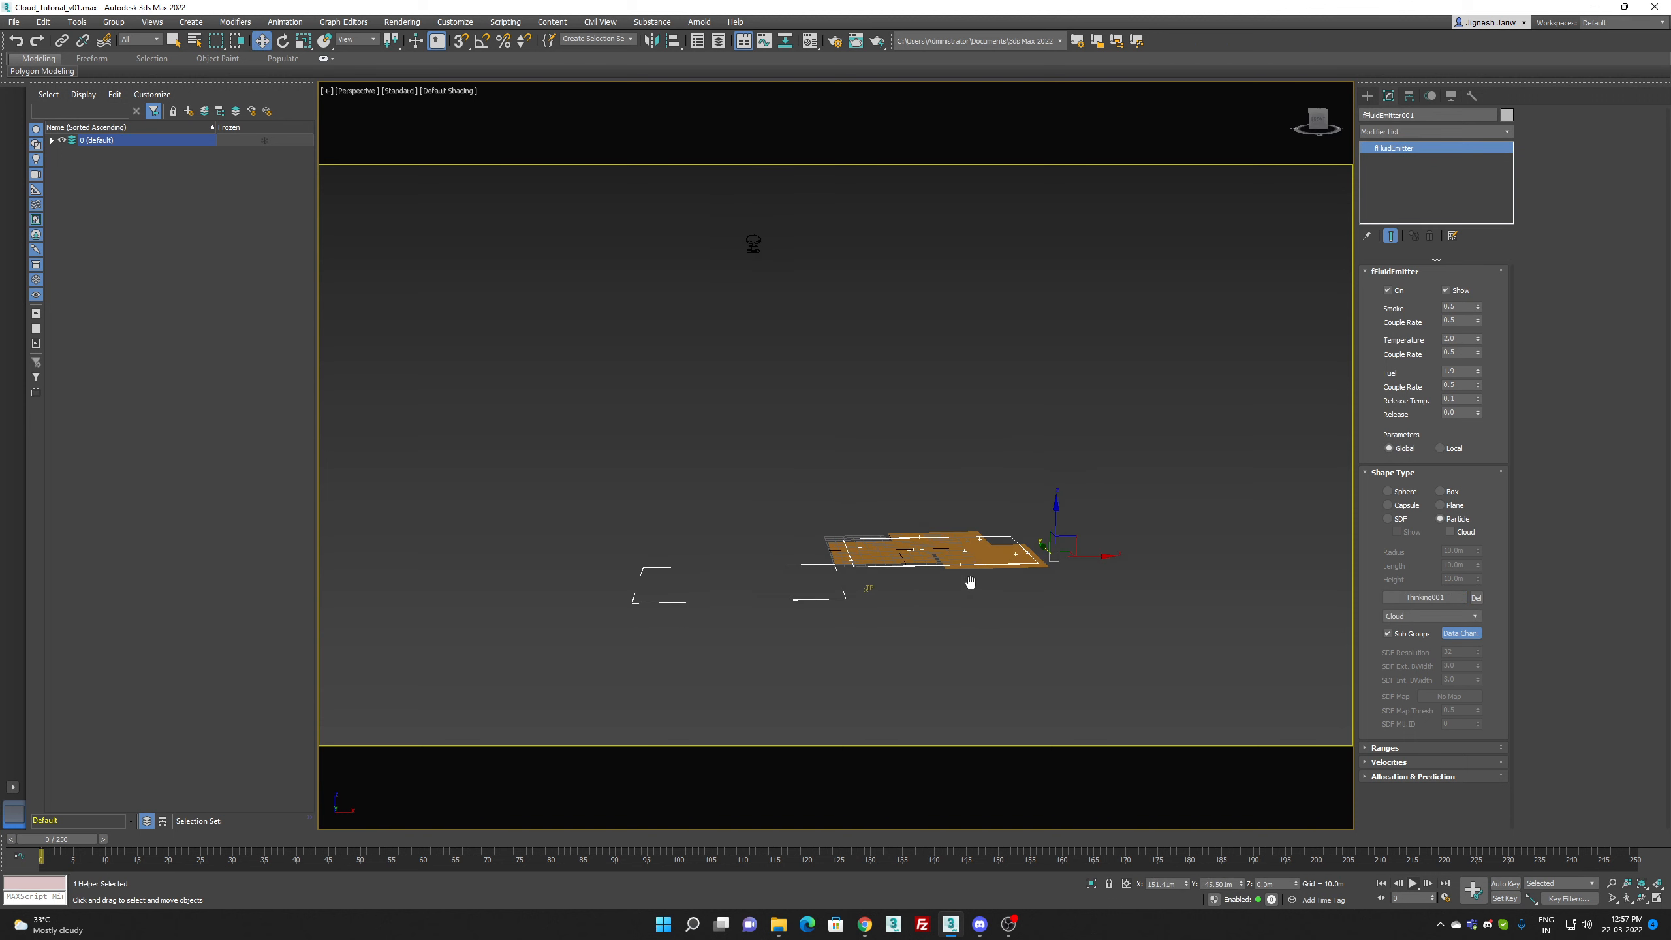
{"action": "left_click", "coordinate": [754, 247]}
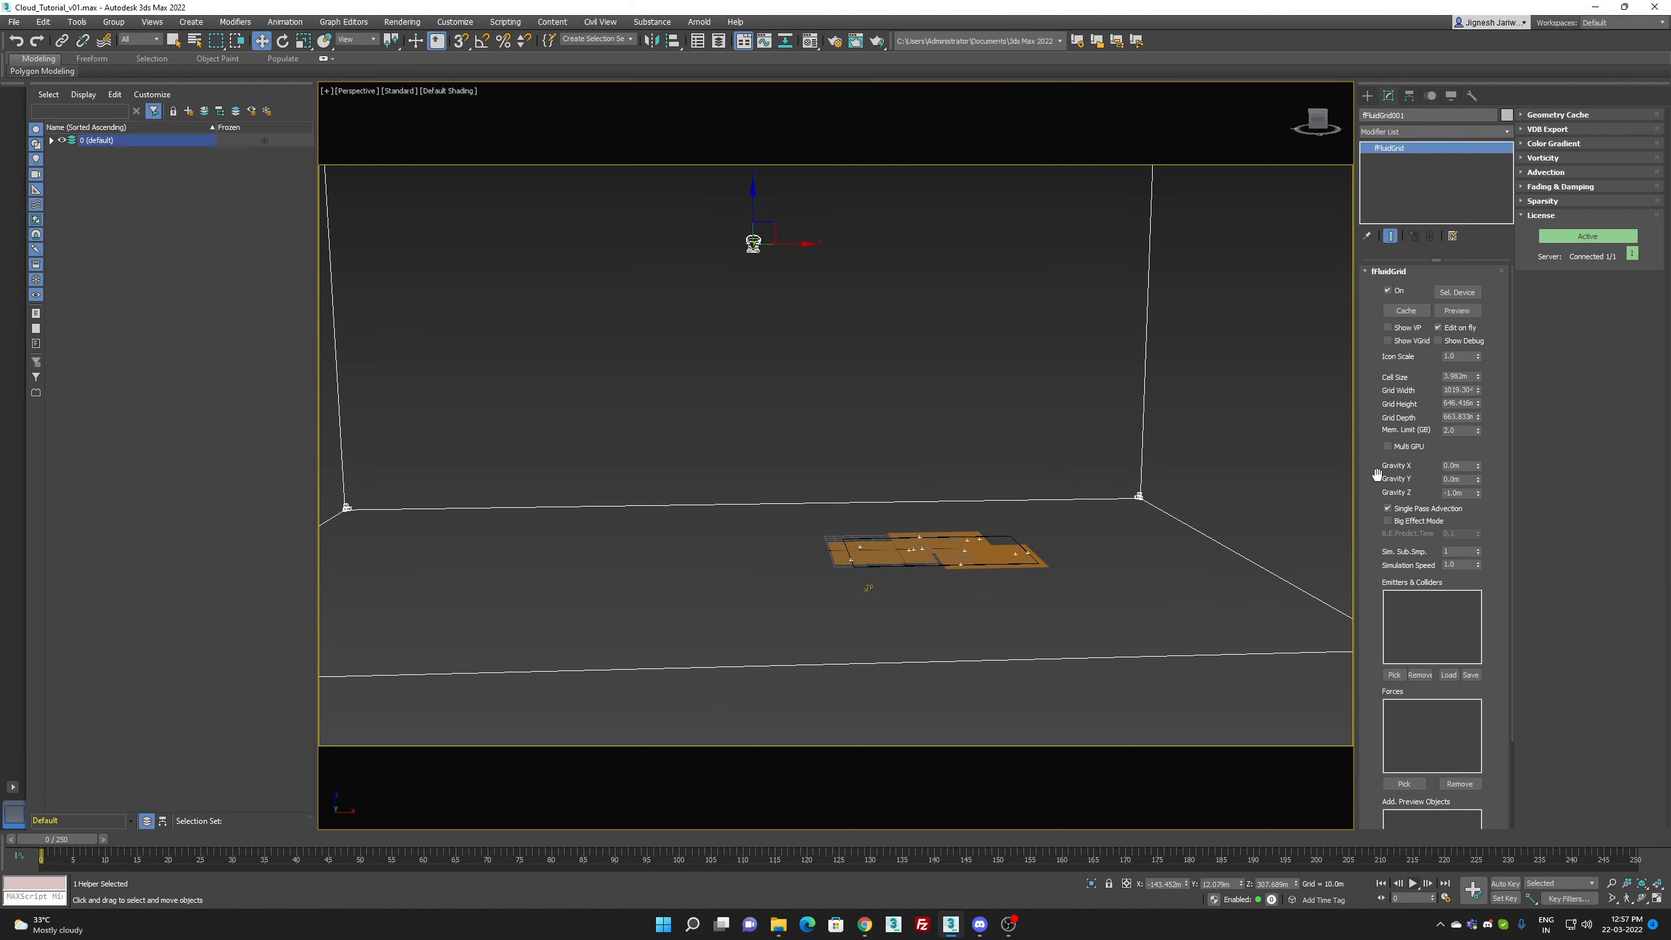
{"action": "left_click", "coordinate": [1399, 676]}
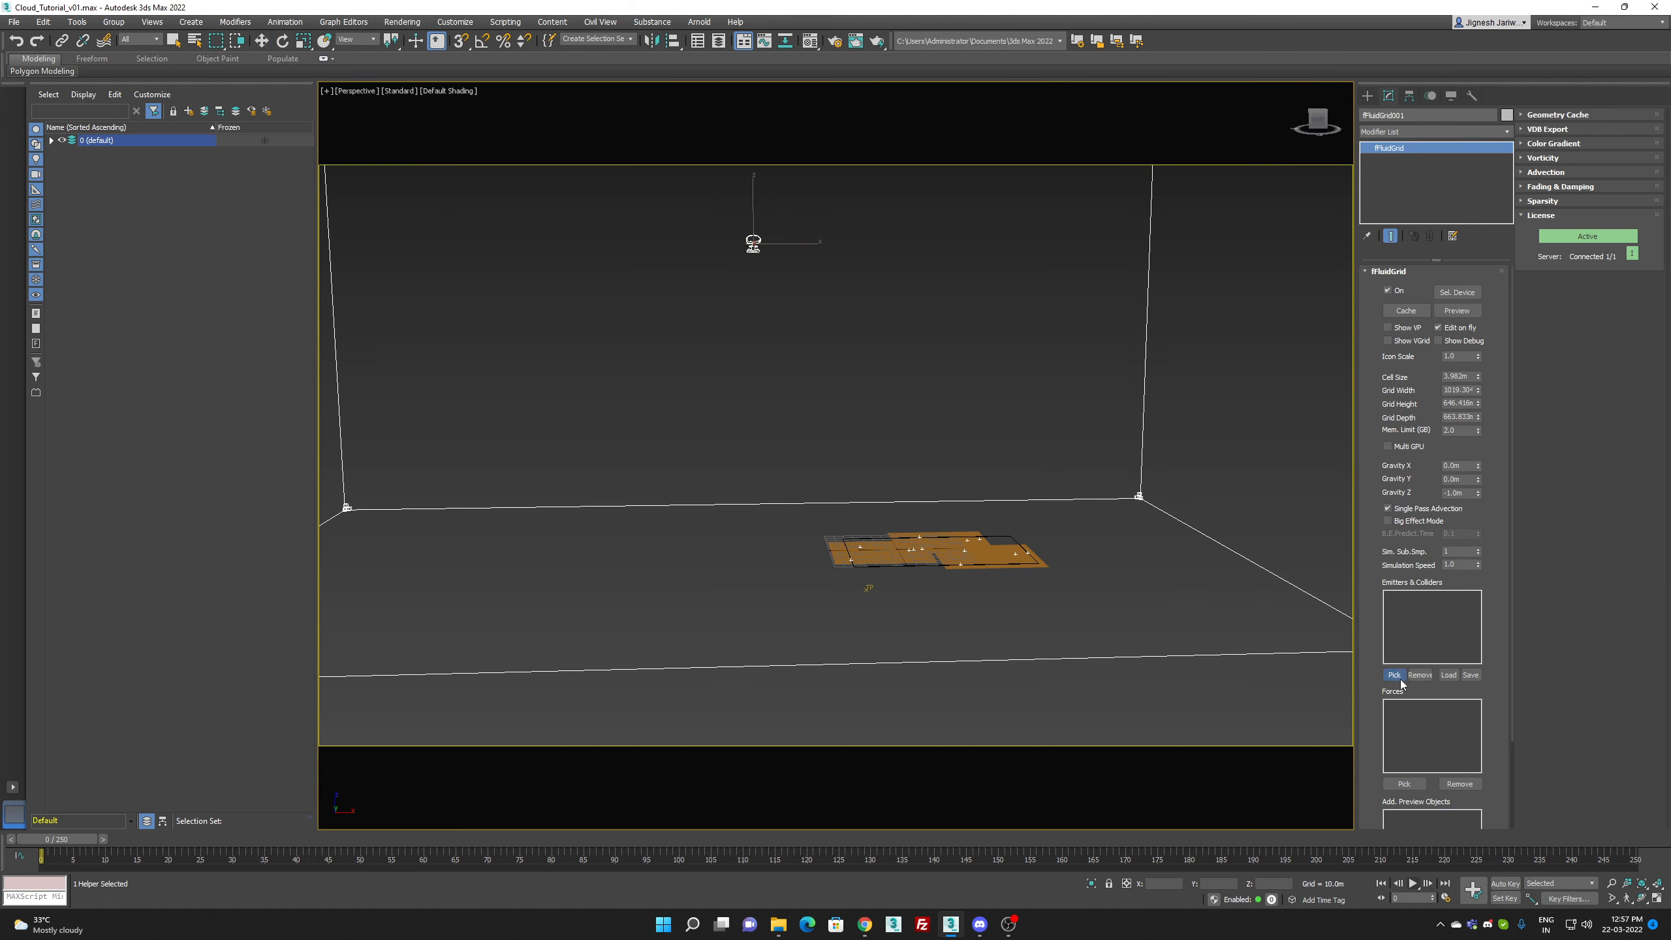
{"action": "left_click", "coordinate": [909, 560]}
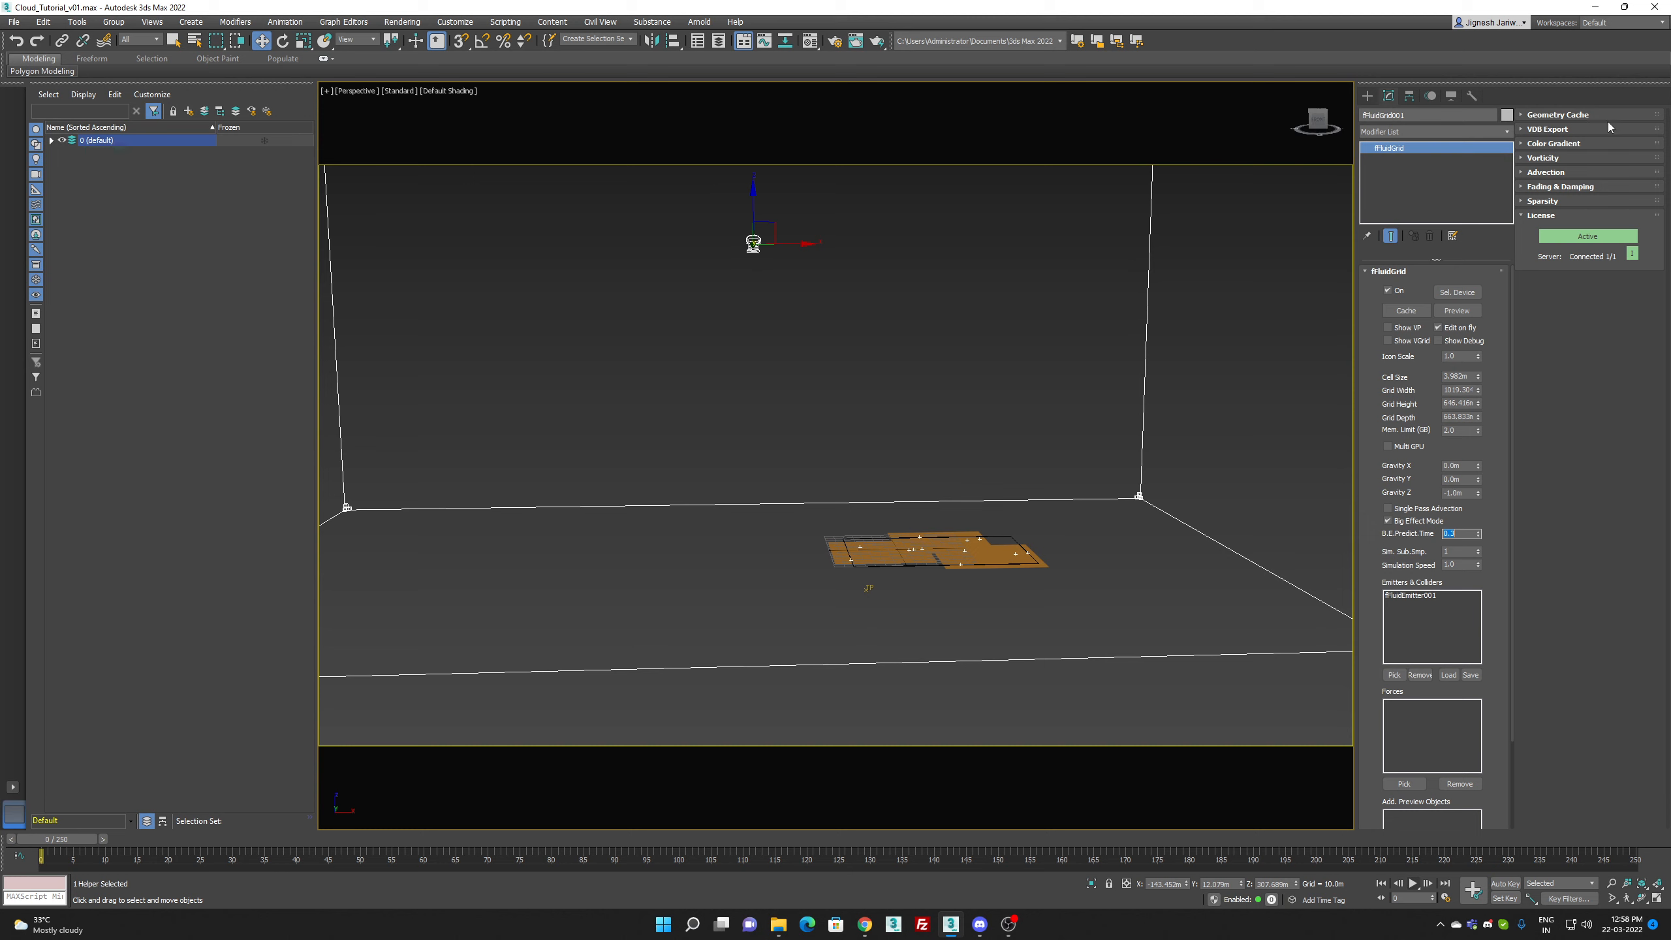
Step: Expand the fluid grid's Color Gradient settings and run the finalFluid simulation preview
{"action": "left_click", "coordinate": [1554, 143]}
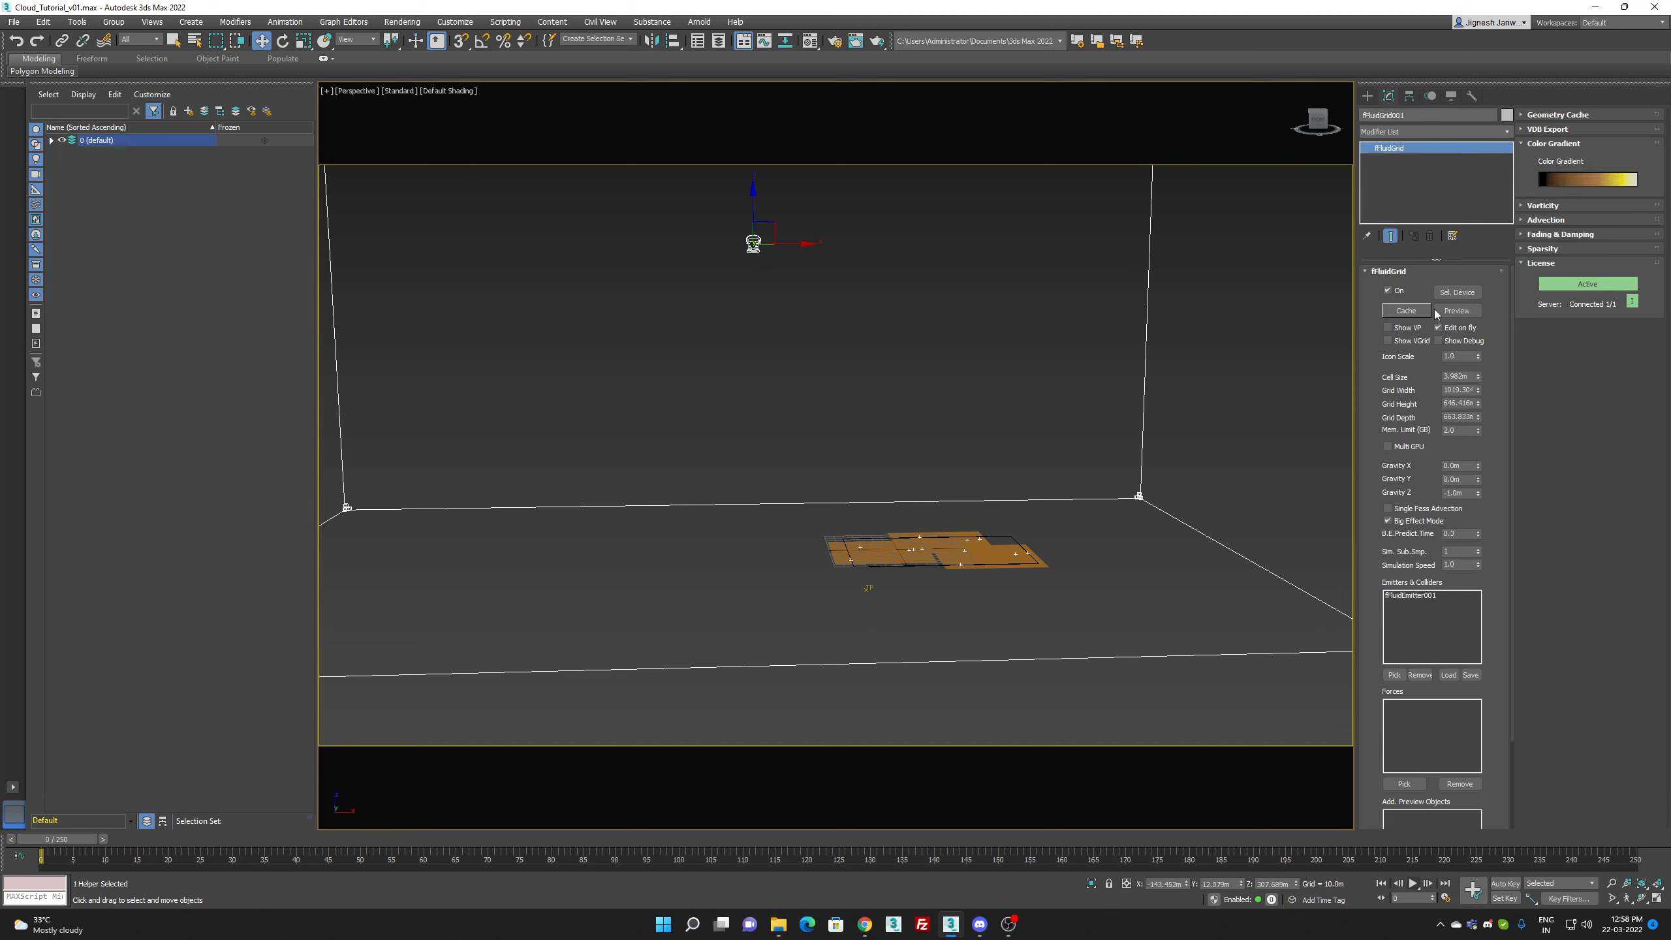
{"action": "left_click", "coordinate": [1452, 315]}
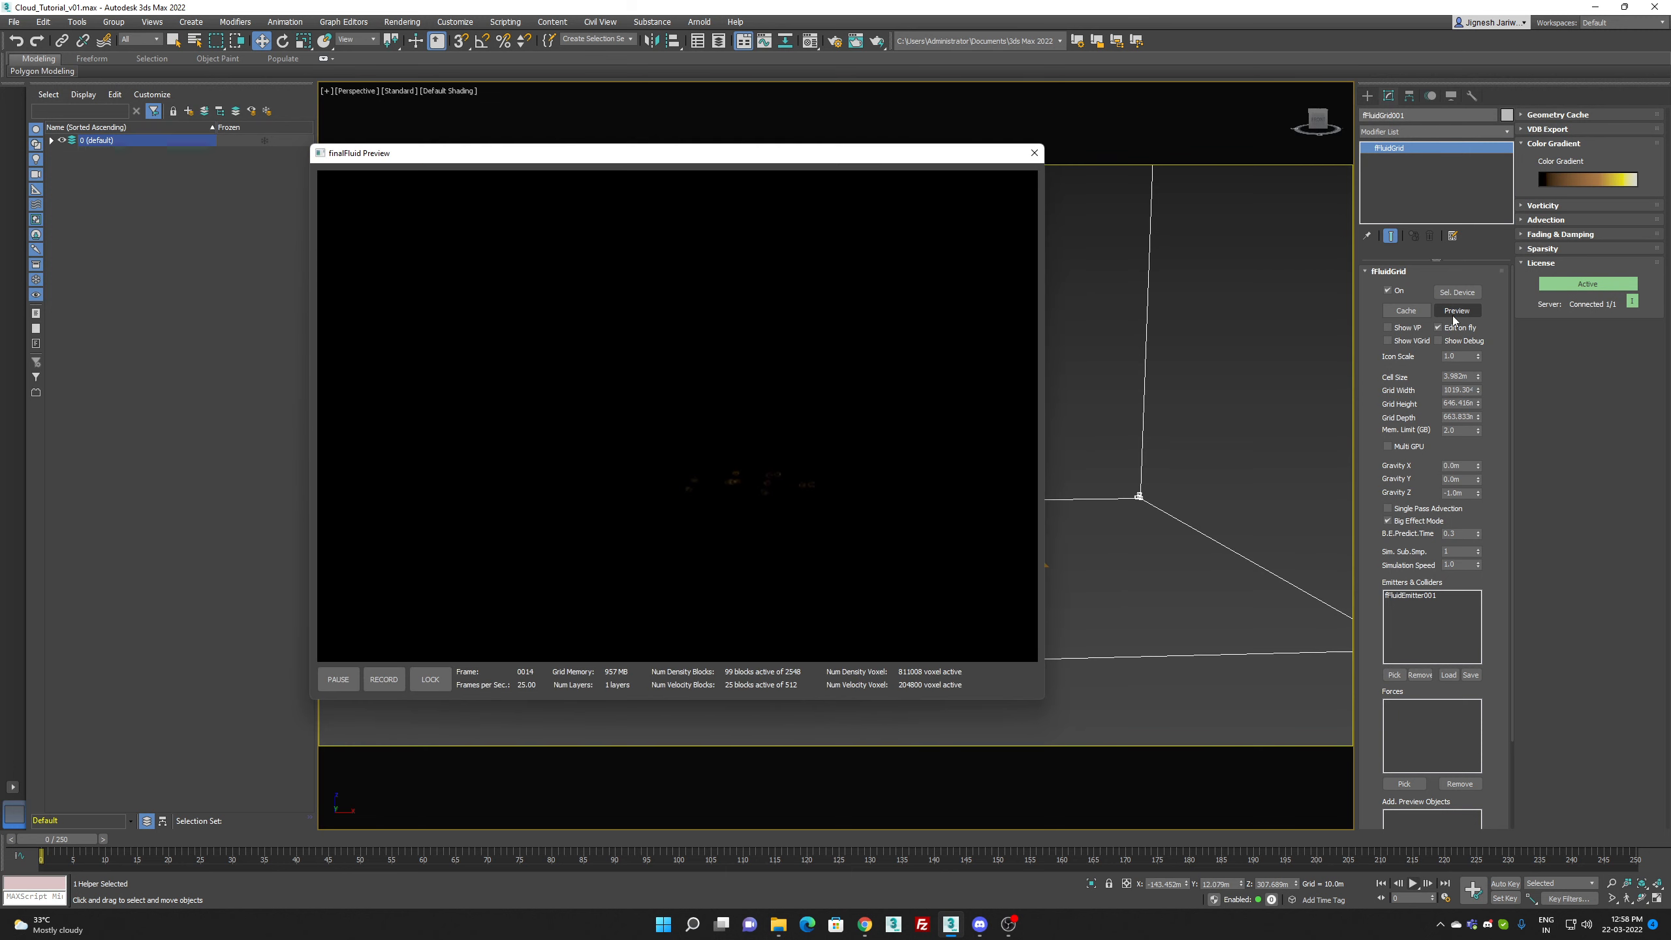
Step: Close the fluid preview and change the environment background color from black to a medium grey
{"action": "left_click", "coordinate": [1033, 153]}
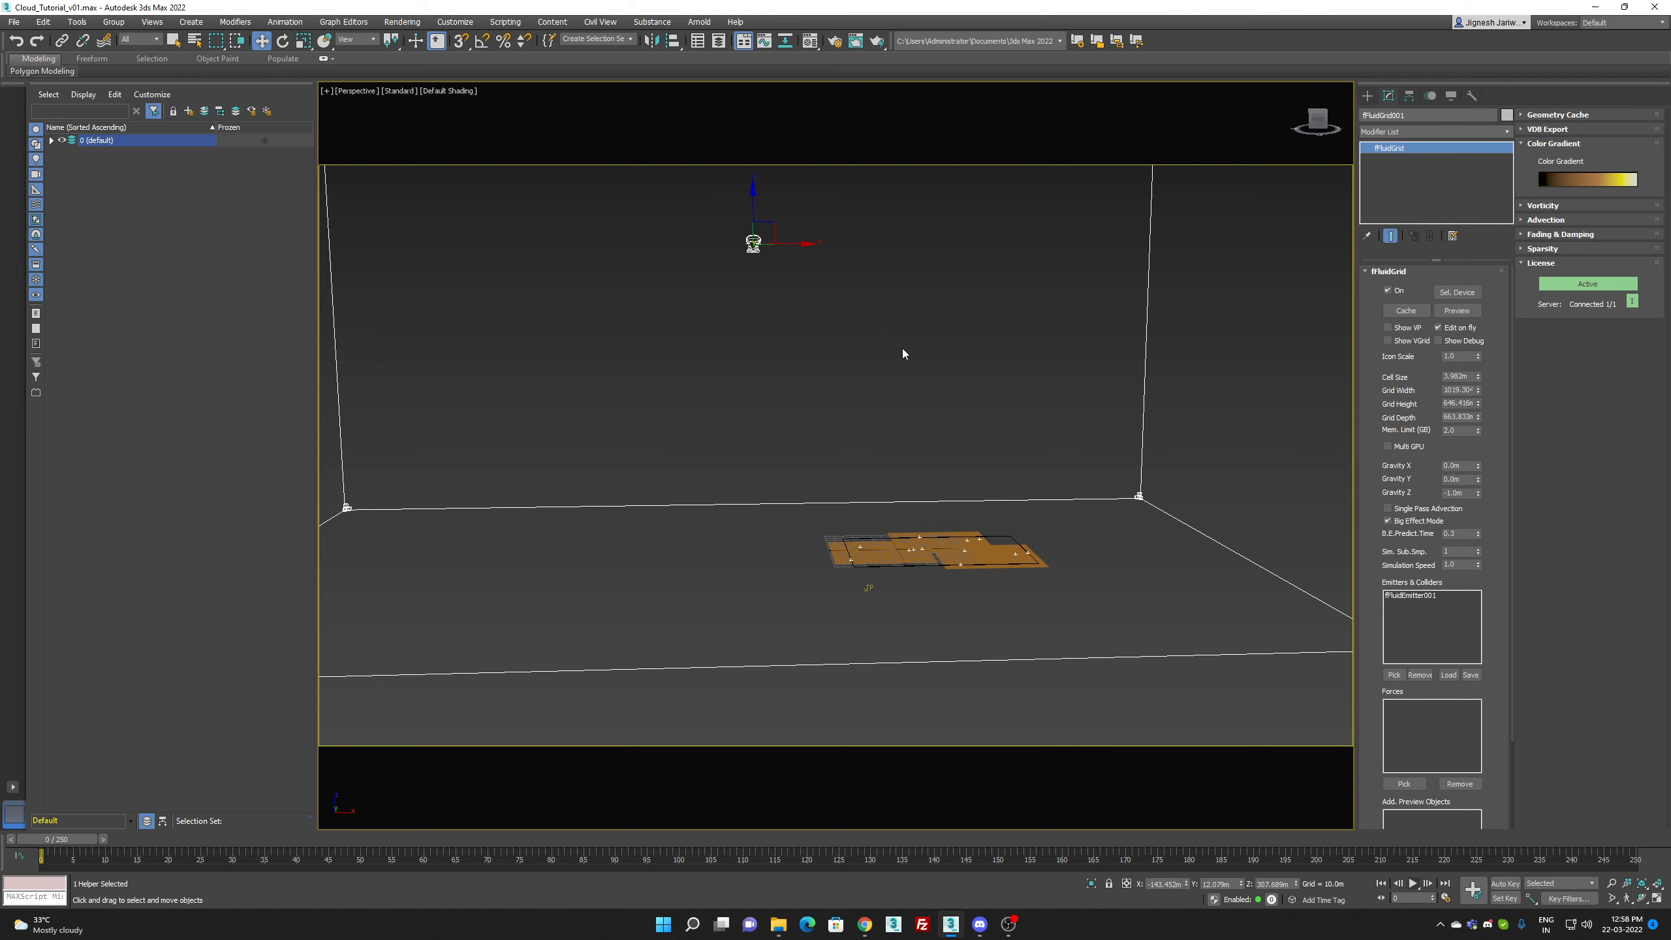
{"action": "key", "text": "8"}
{"action": "left_click", "coordinate": [820, 213]}
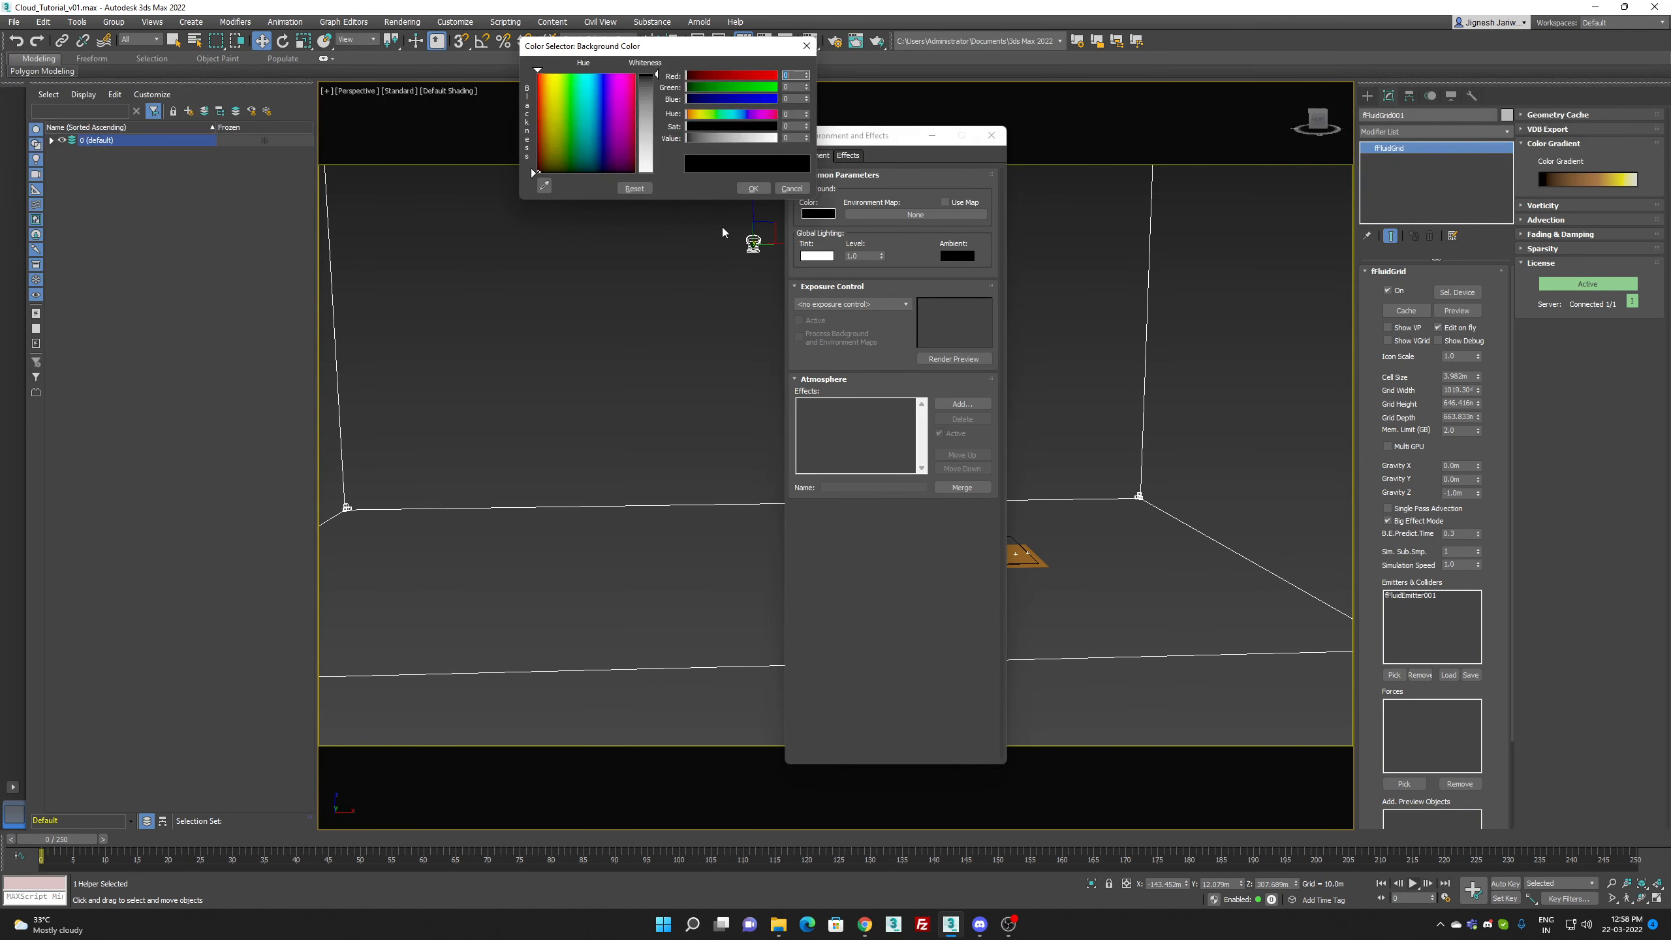
{"action": "left_click", "coordinate": [648, 106]}
{"action": "left_click", "coordinate": [752, 188]}
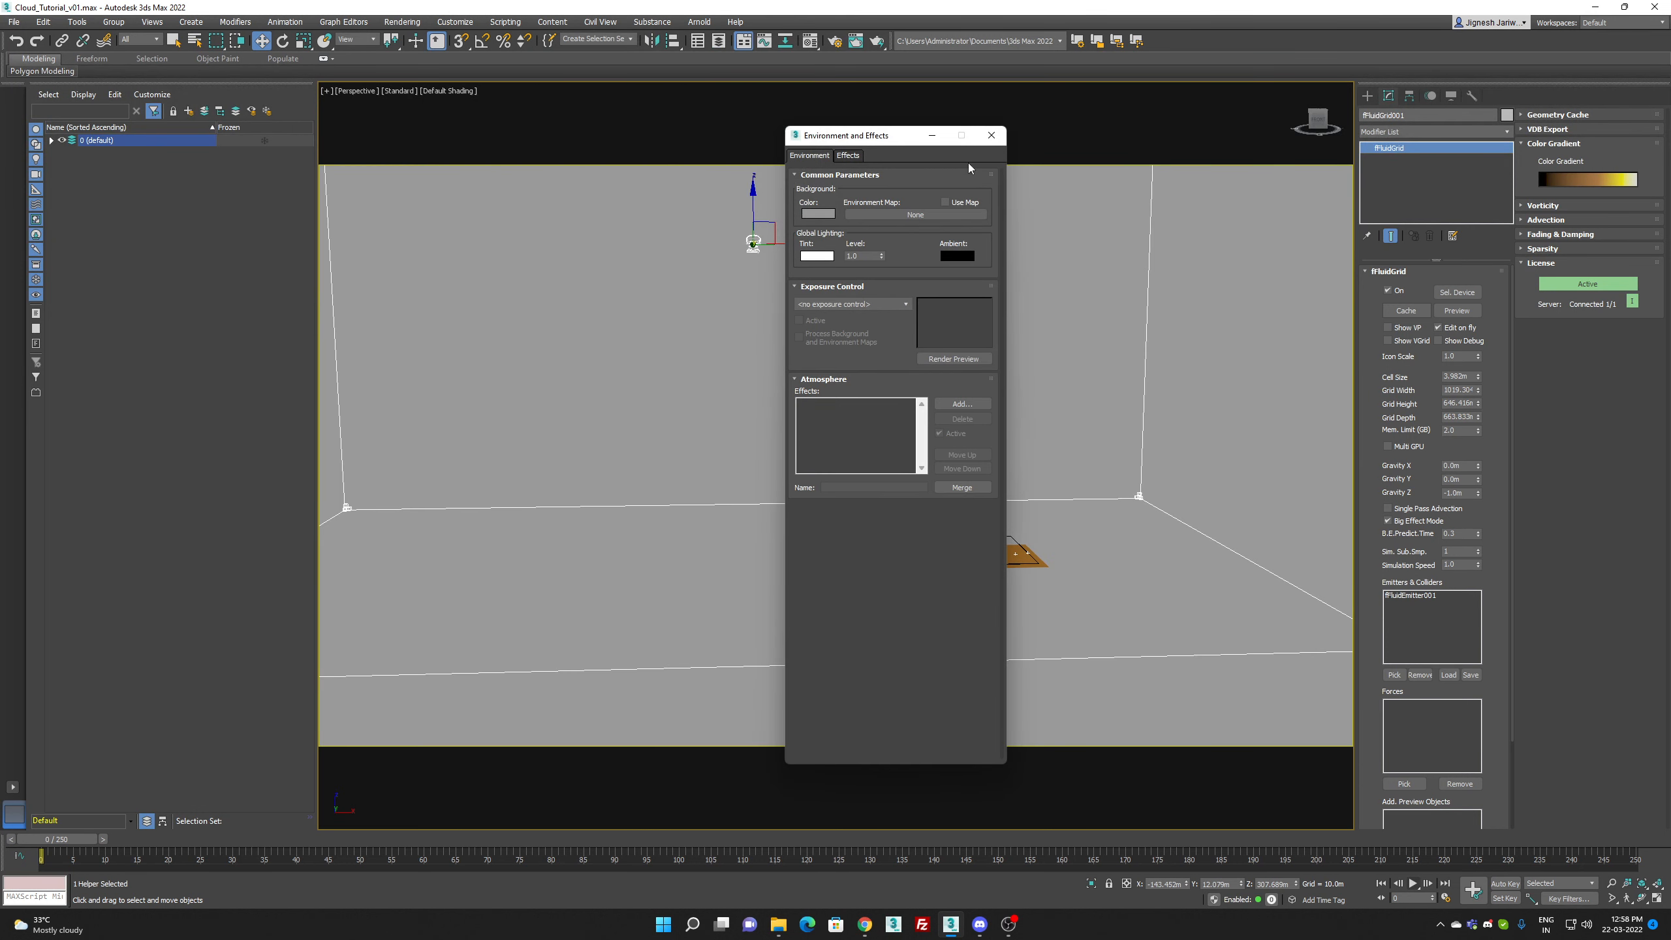
{"action": "left_click", "coordinate": [992, 135]}
Step: Check the fluid preview against the new background, then enable the fluid grid's Geometry Cache
{"action": "left_click", "coordinate": [1455, 312]}
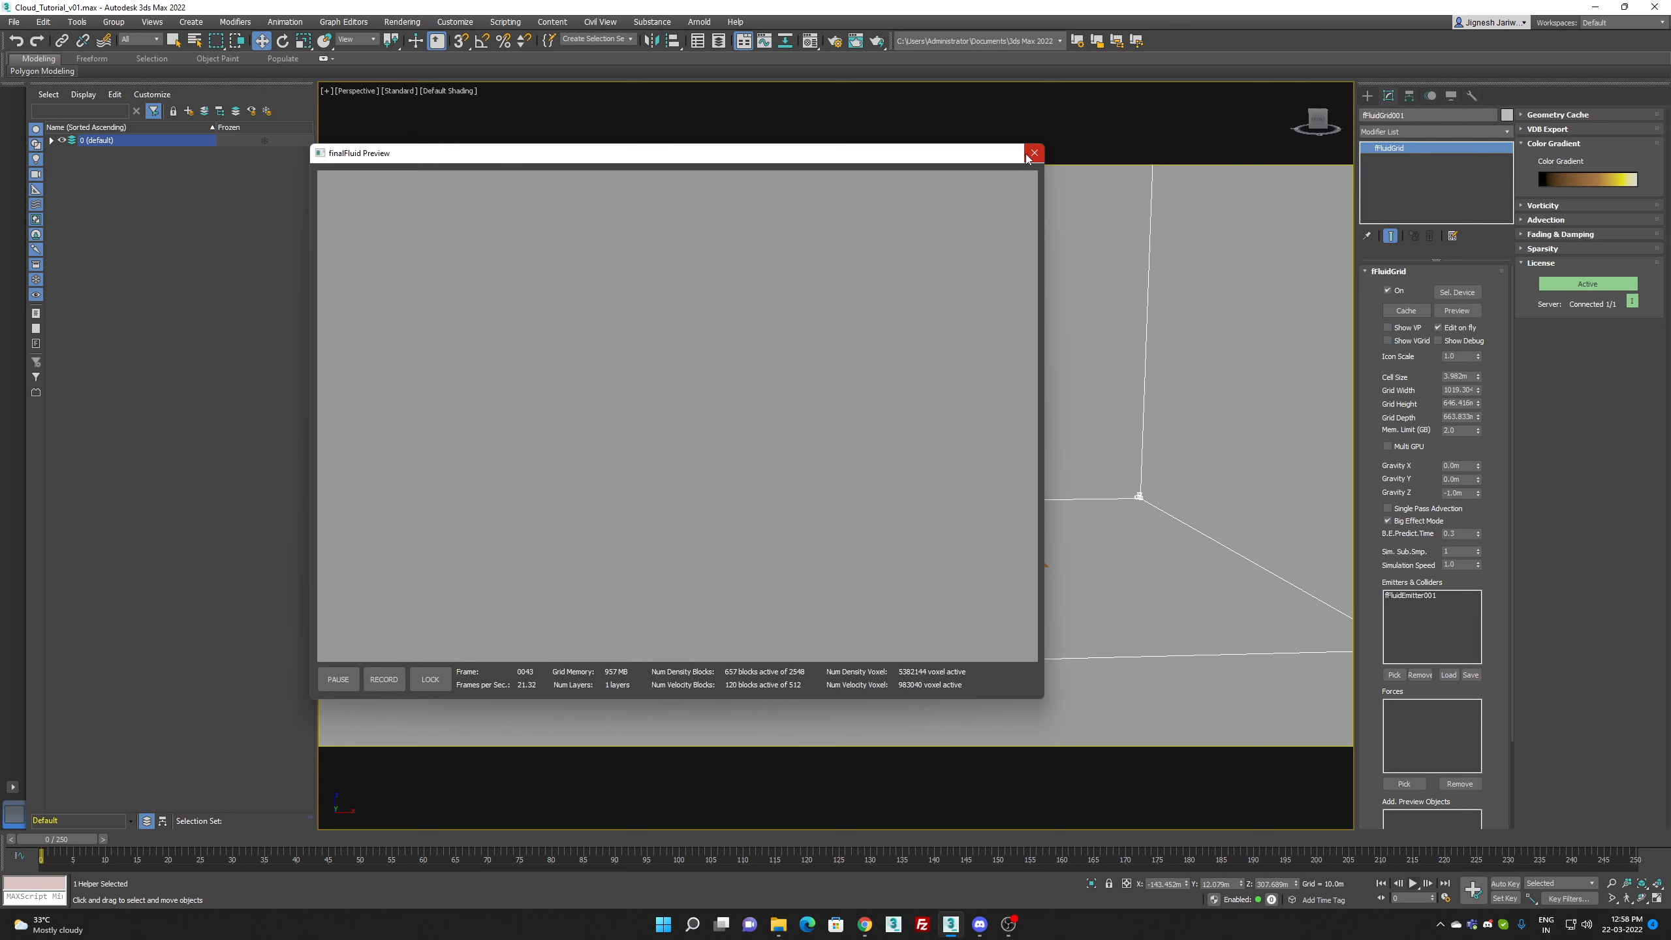
{"action": "left_click", "coordinate": [1034, 153]}
{"action": "left_click", "coordinate": [1555, 116]}
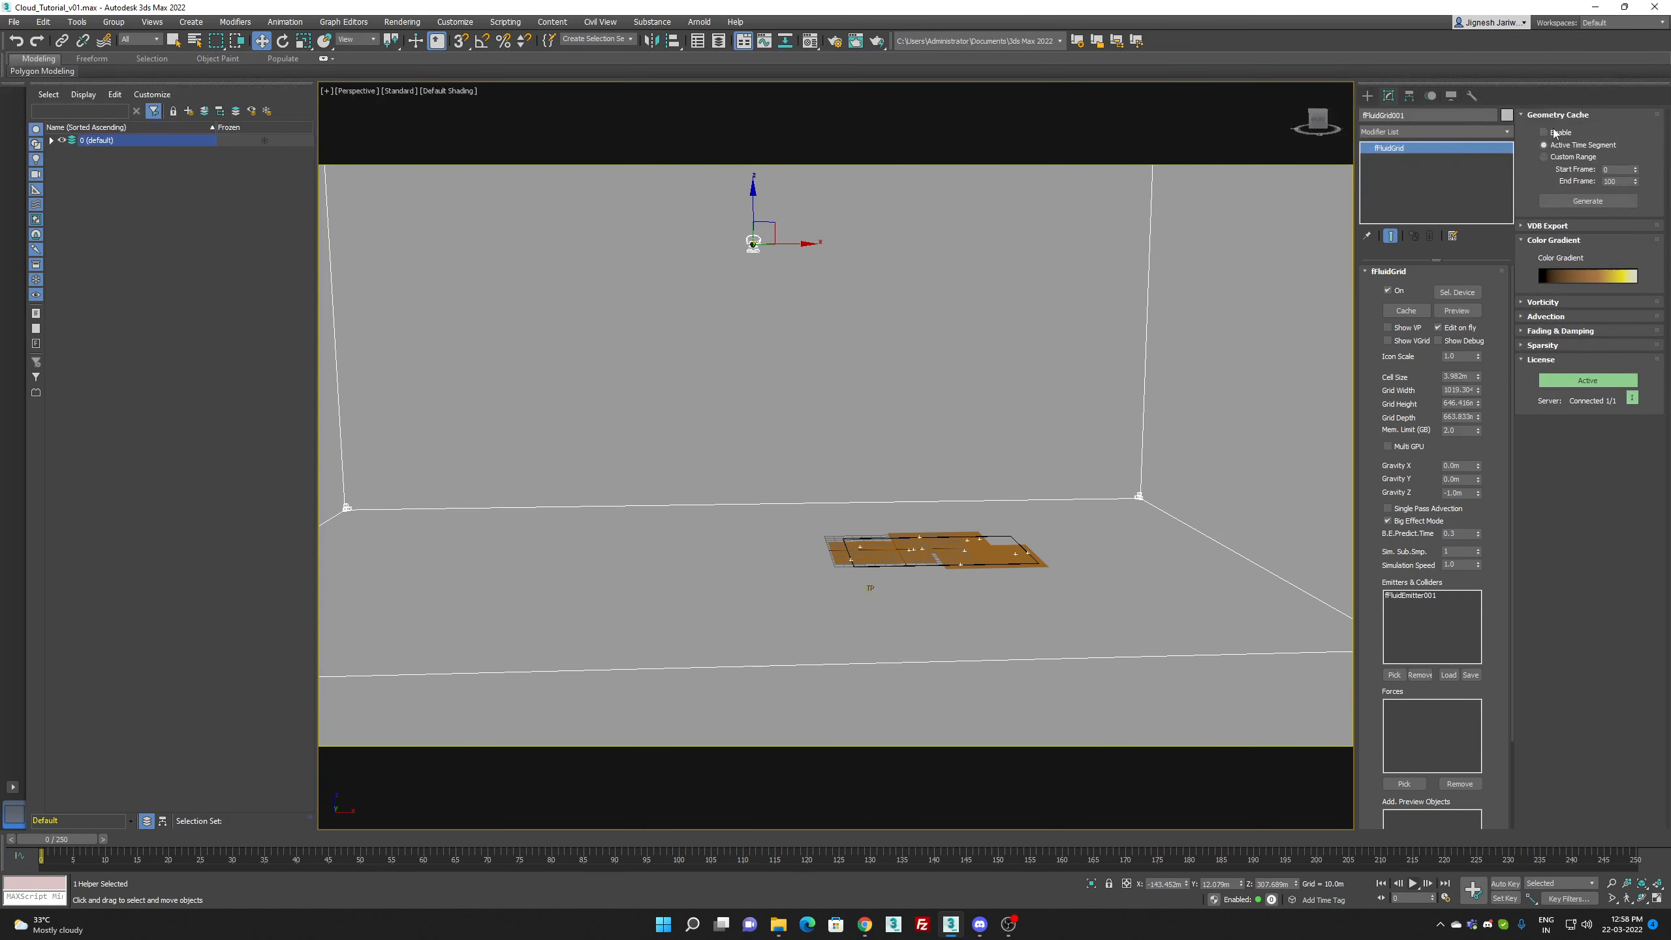
{"action": "left_click", "coordinate": [1554, 133]}
Step: Open the Thinking001 particle setup and set the MatterWaves emission rate to 1000 particles per second
{"action": "left_click", "coordinate": [52, 140]}
{"action": "left_click", "coordinate": [111, 211]}
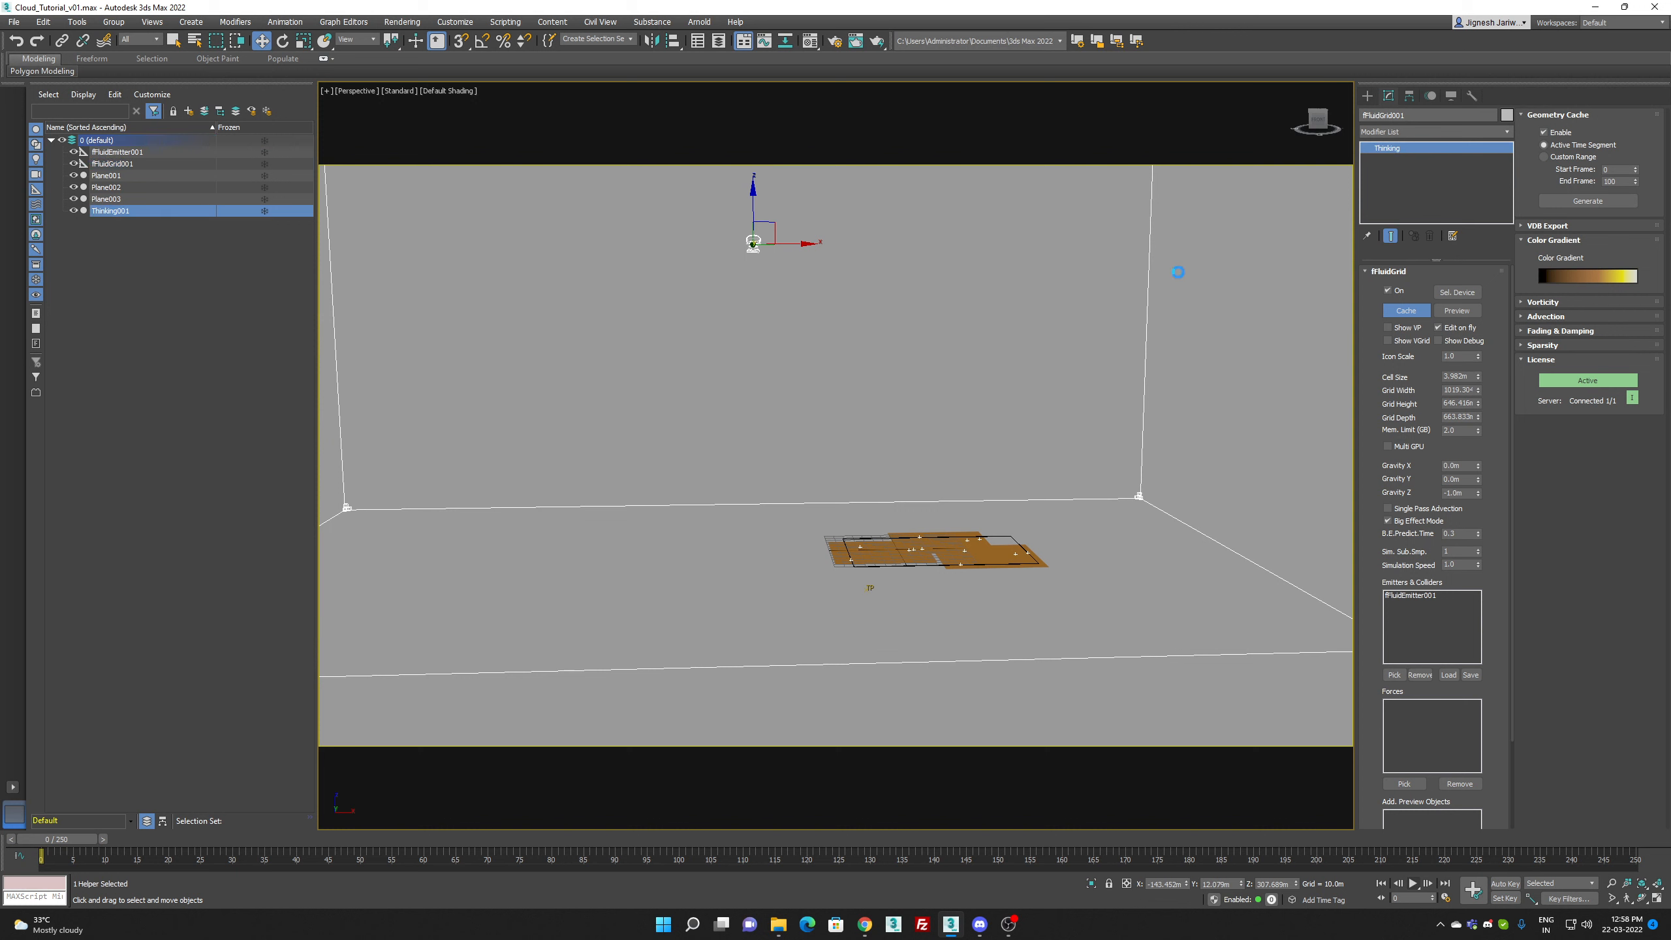
{"action": "left_click", "coordinate": [1447, 286]}
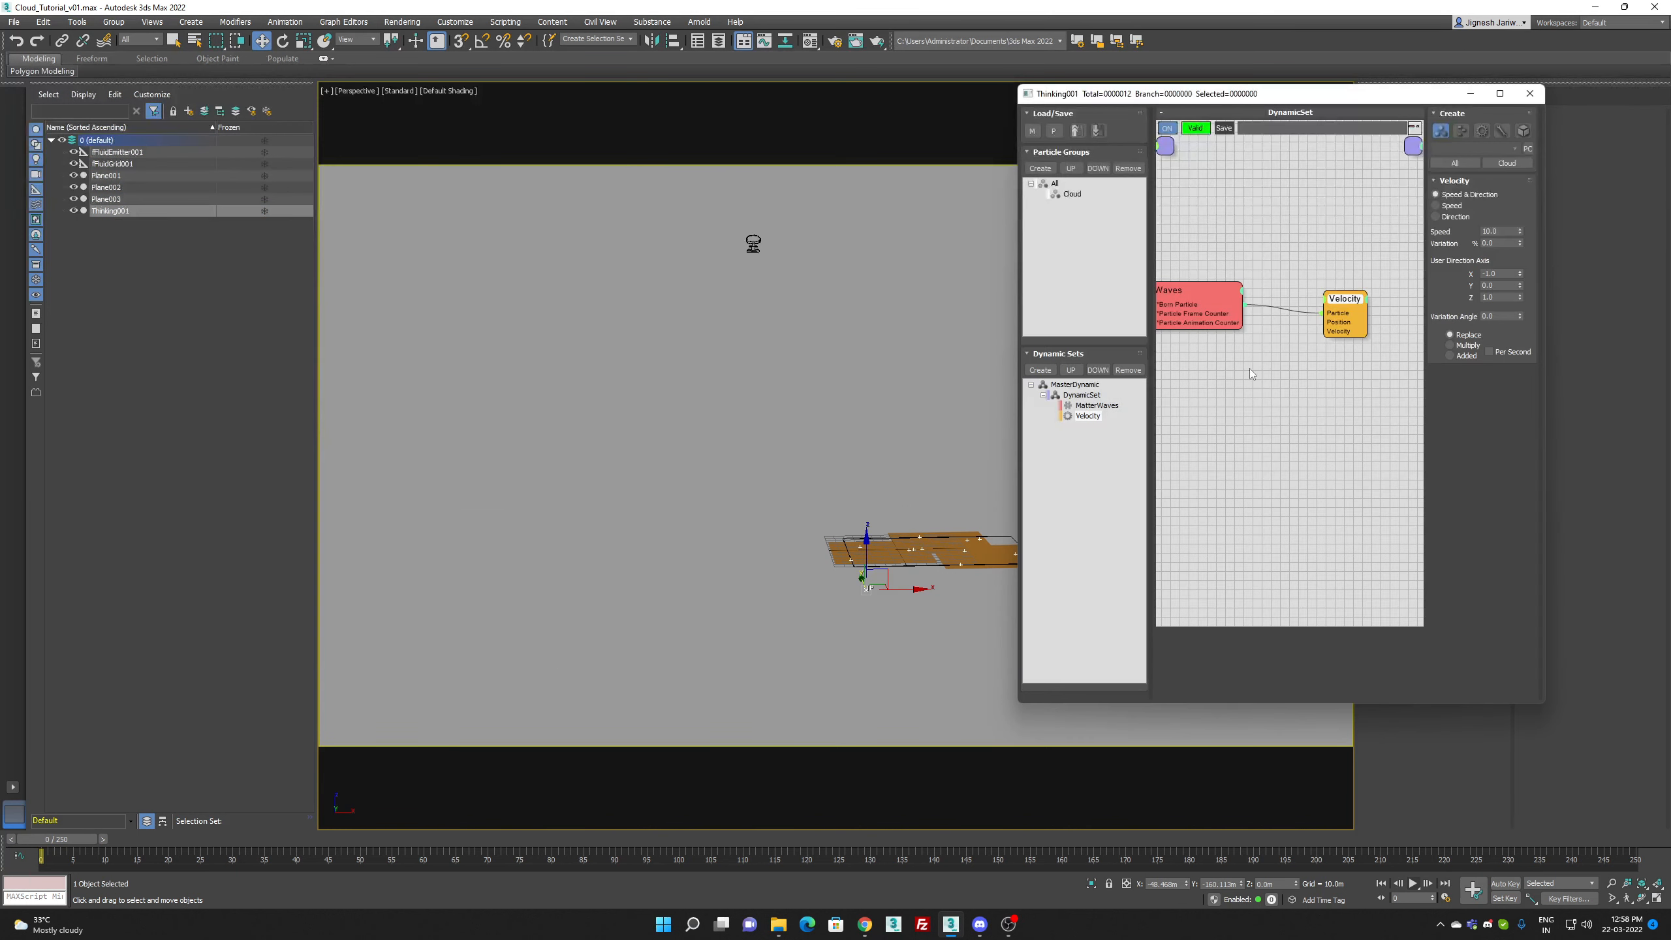
{"action": "left_click", "coordinate": [1221, 300]}
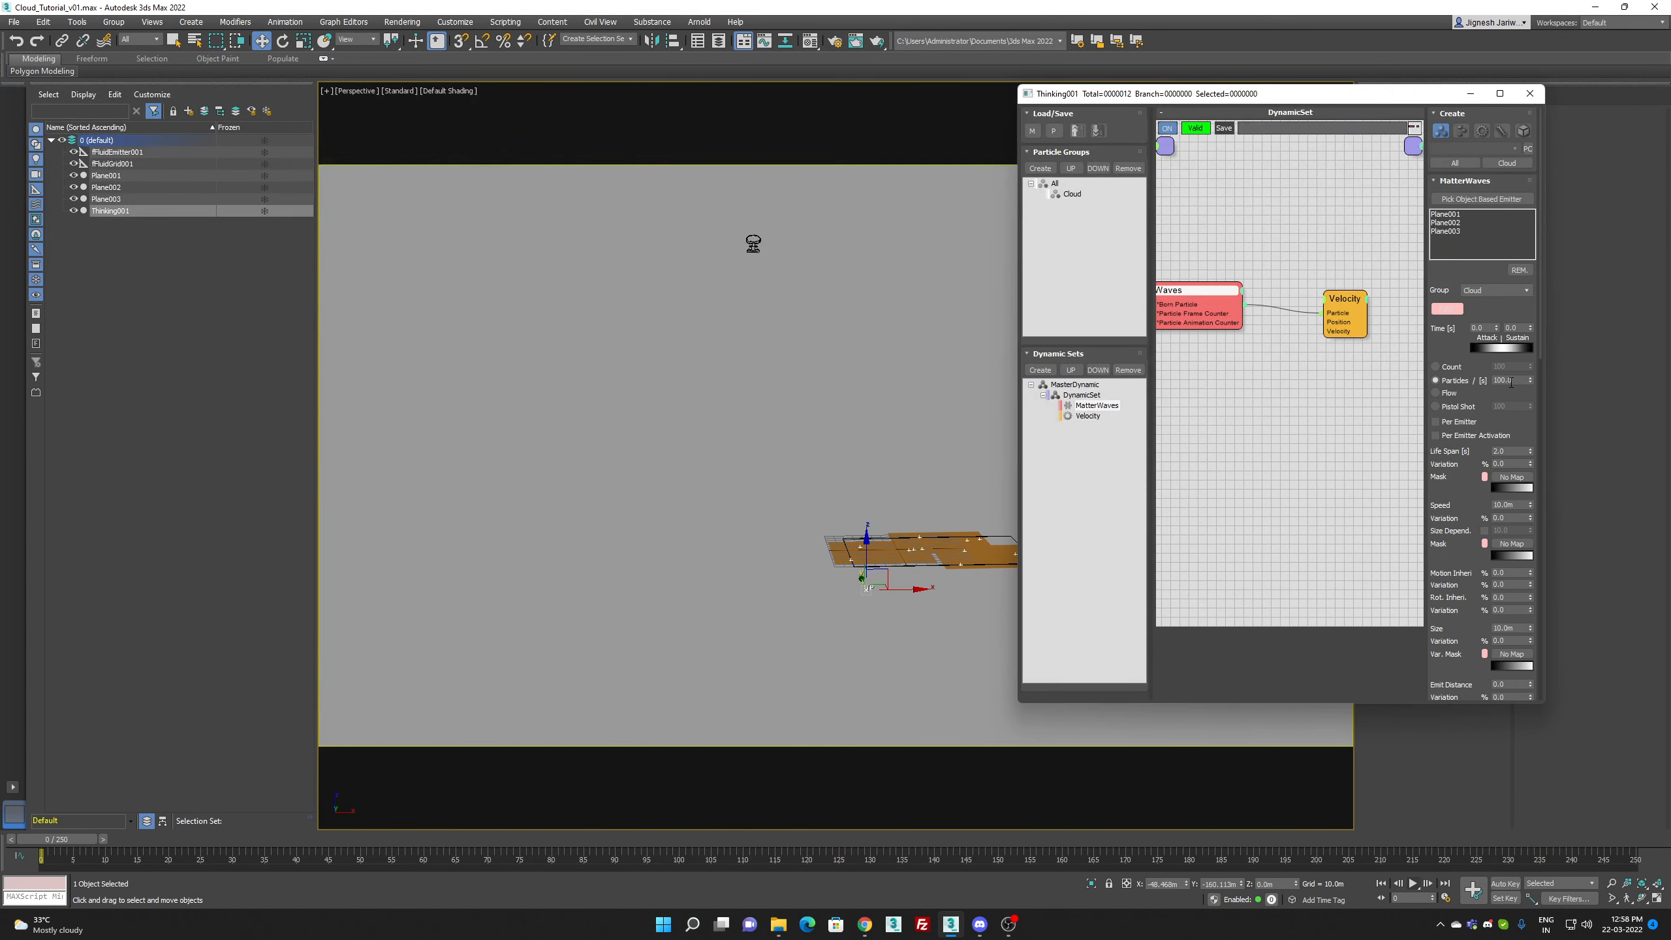
{"action": "type", "text": "0"}
{"action": "key", "text": "Return"}
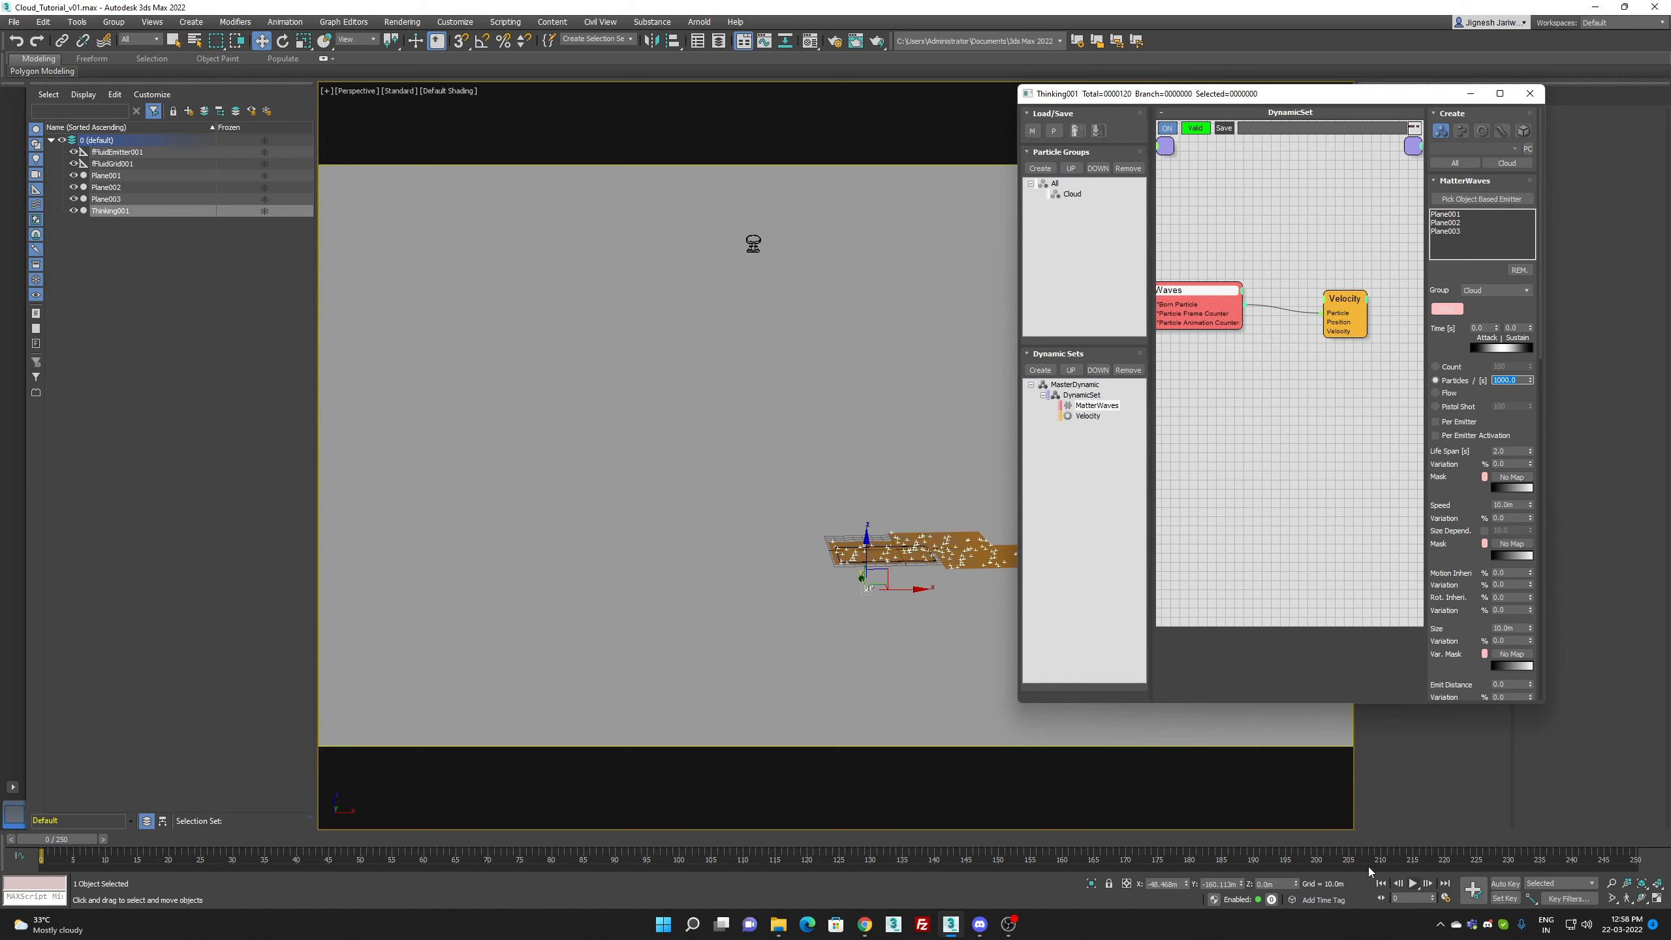
Step: Play the animation to check the denser particle emission, return to frame 0 and close the Thinking001 editor
{"action": "left_click", "coordinate": [1413, 884]}
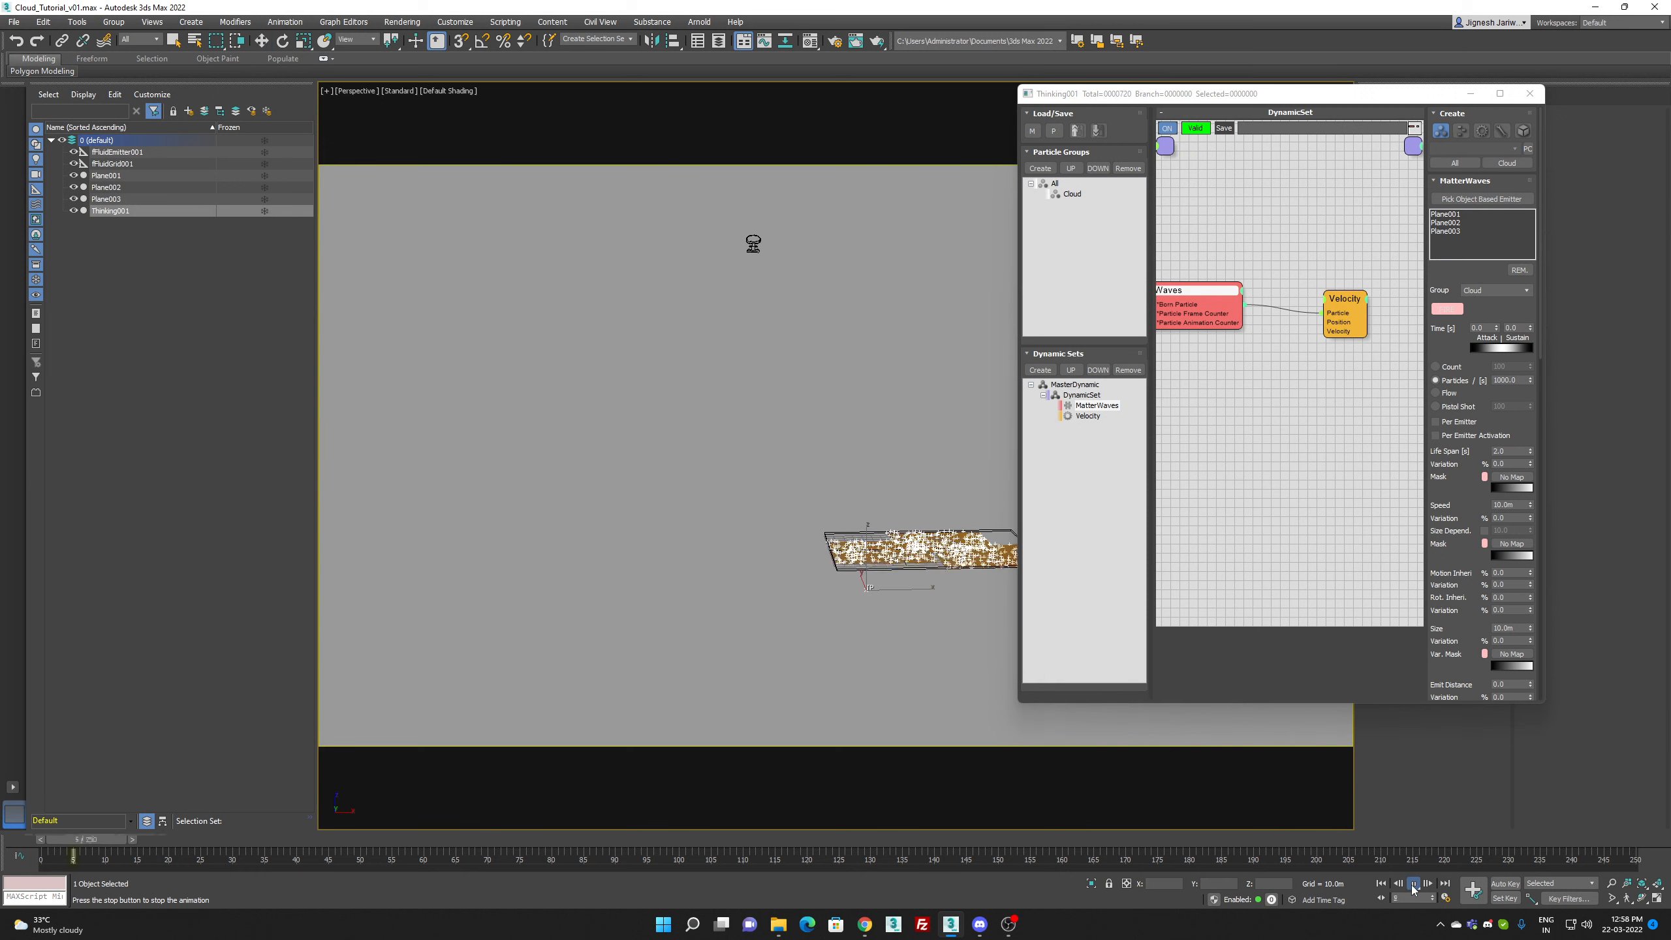
{"action": "left_click", "coordinate": [1413, 884]}
{"action": "left_click", "coordinate": [1382, 884]}
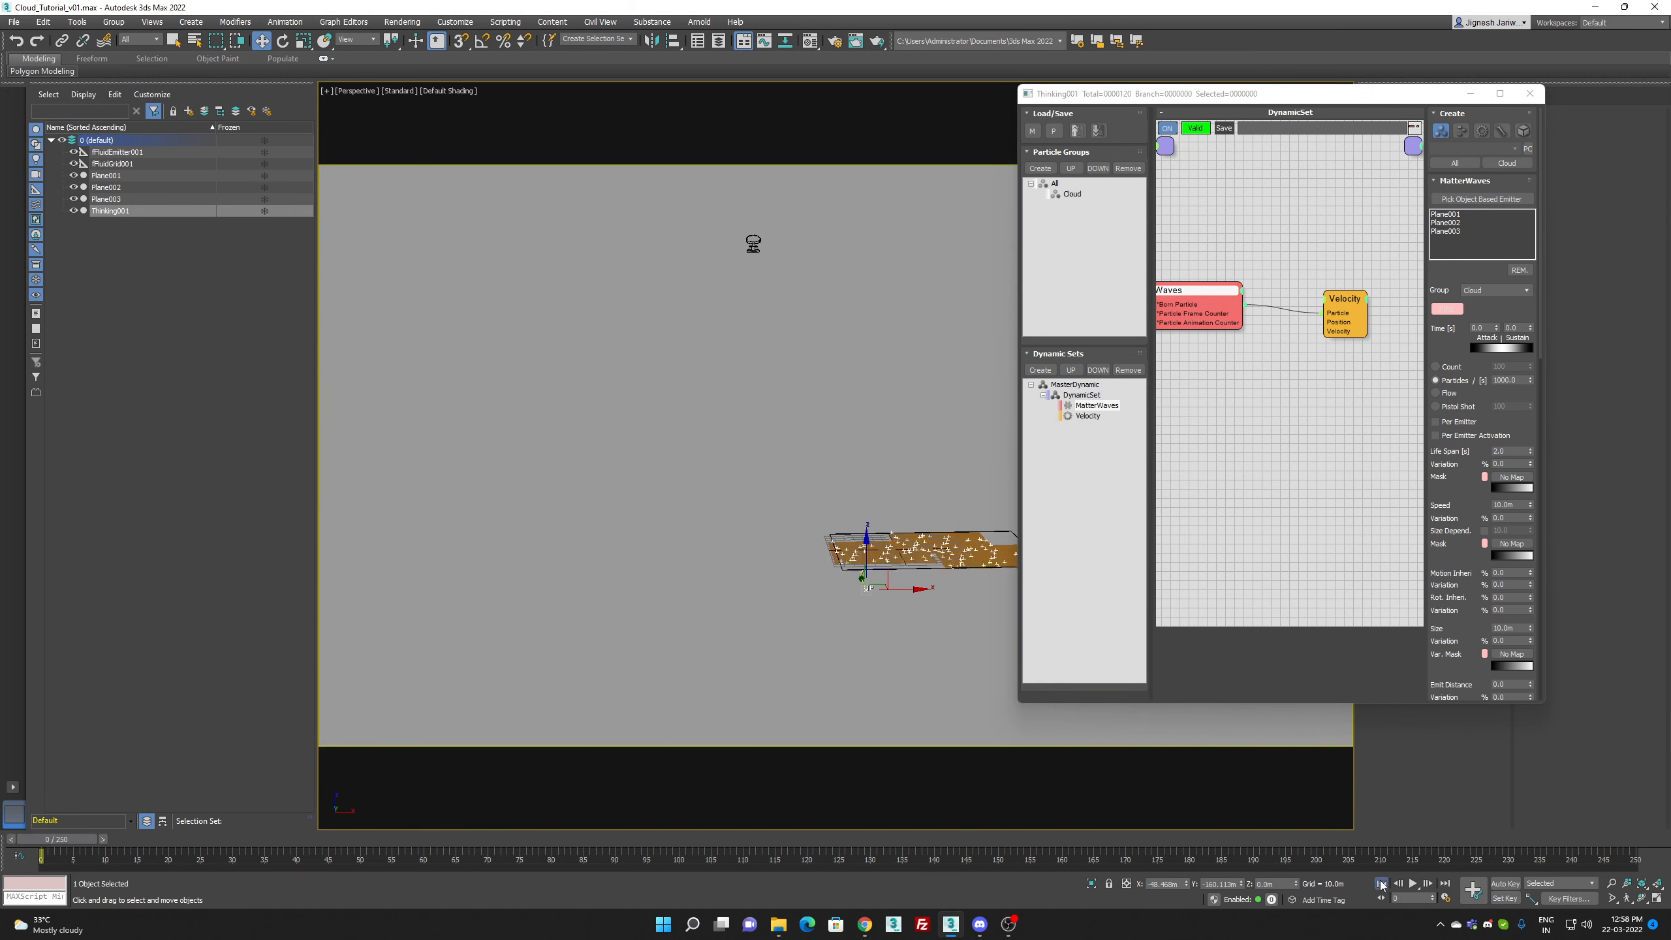
{"action": "left_click", "coordinate": [1530, 93]}
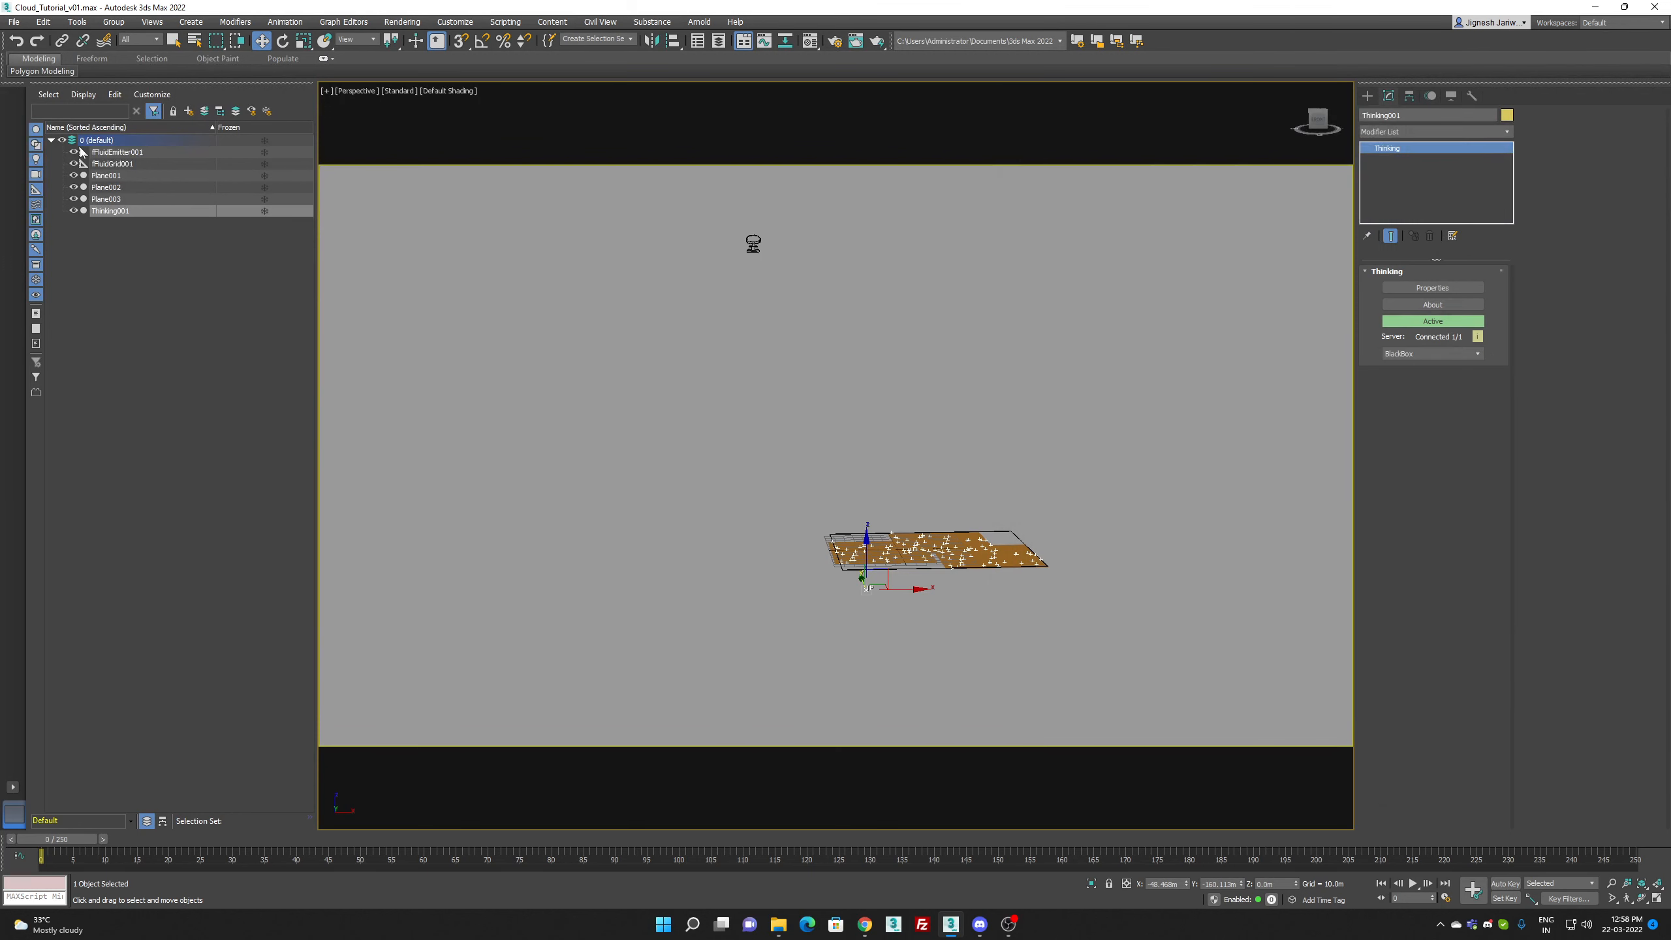
Step: Select fFluidGrid001 and run its simulation preview with the increased particle count
{"action": "left_click", "coordinate": [137, 173]}
{"action": "left_click", "coordinate": [152, 162]}
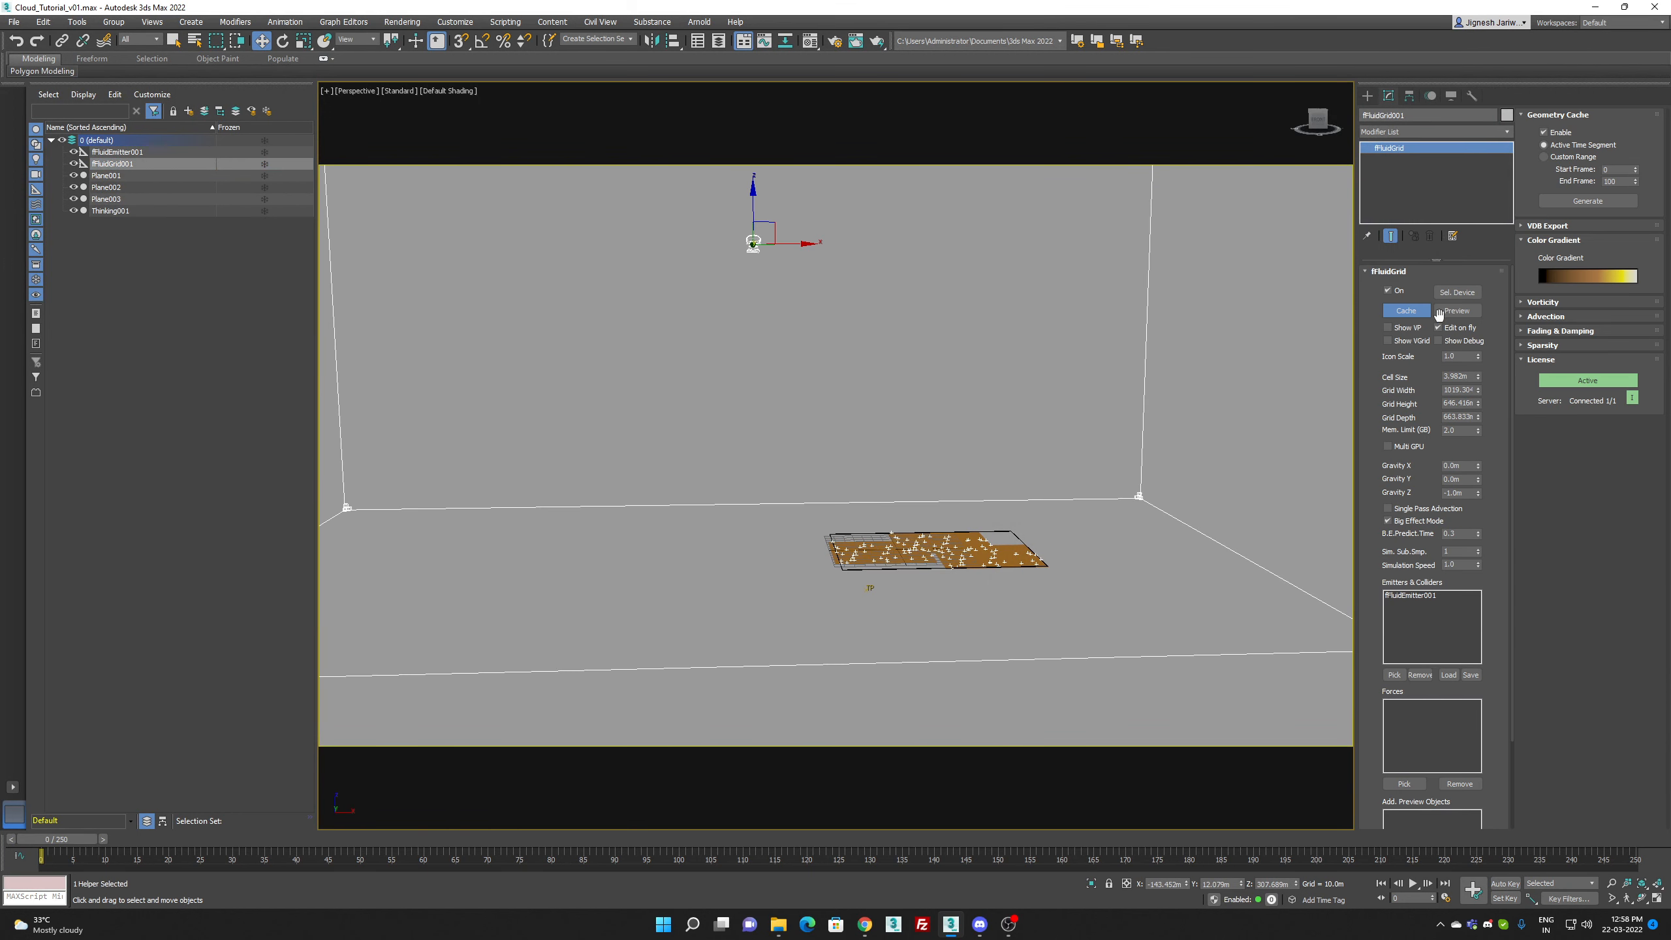
{"action": "left_click", "coordinate": [1454, 311]}
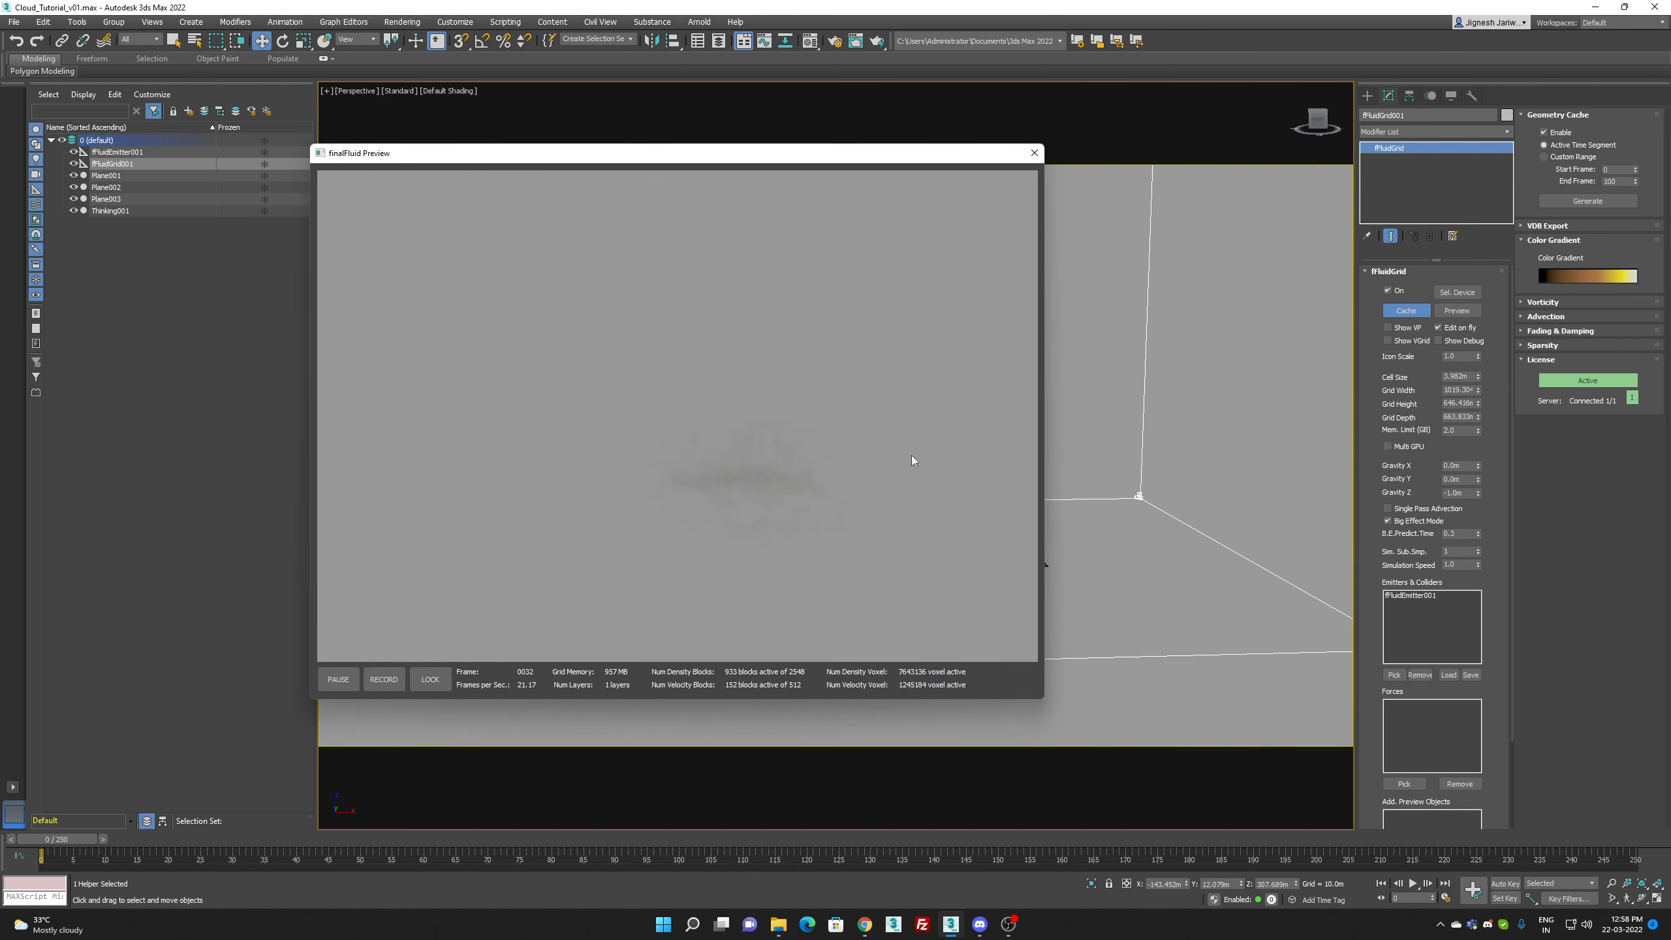
Step: Set the fluid grid's Vorticity Strength to 1.0 while the preview is running
{"action": "left_click", "coordinate": [1572, 301]}
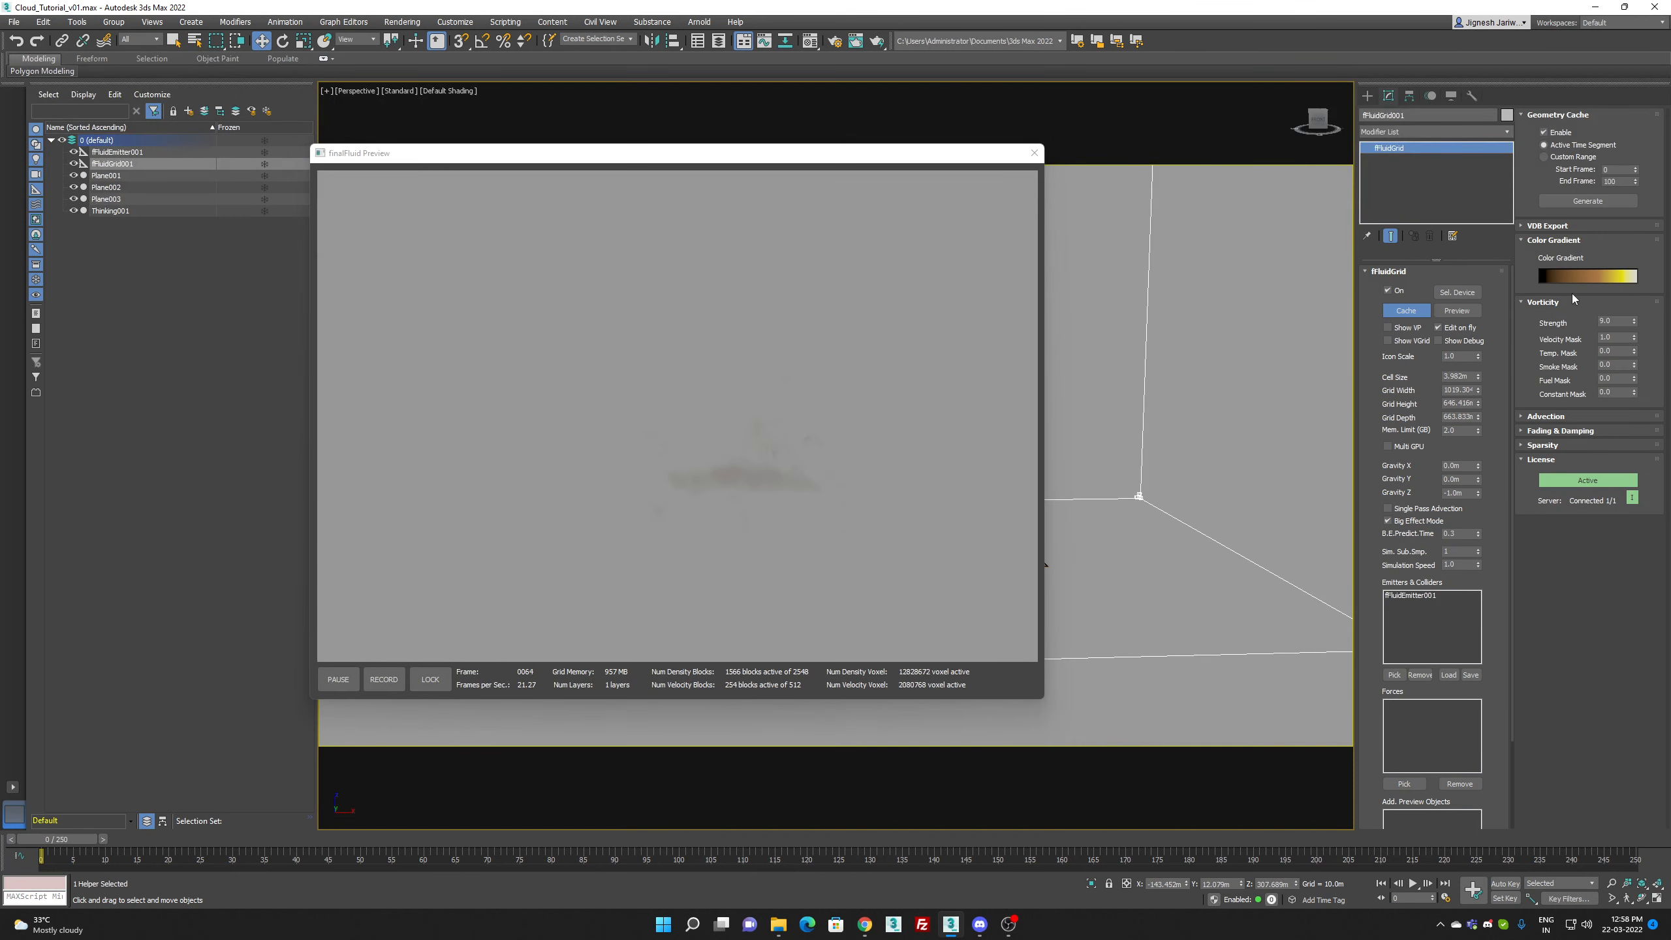
{"action": "double_click", "coordinate": [1615, 322]}
{"action": "type", "text": "1"}
{"action": "key", "text": "Return"}
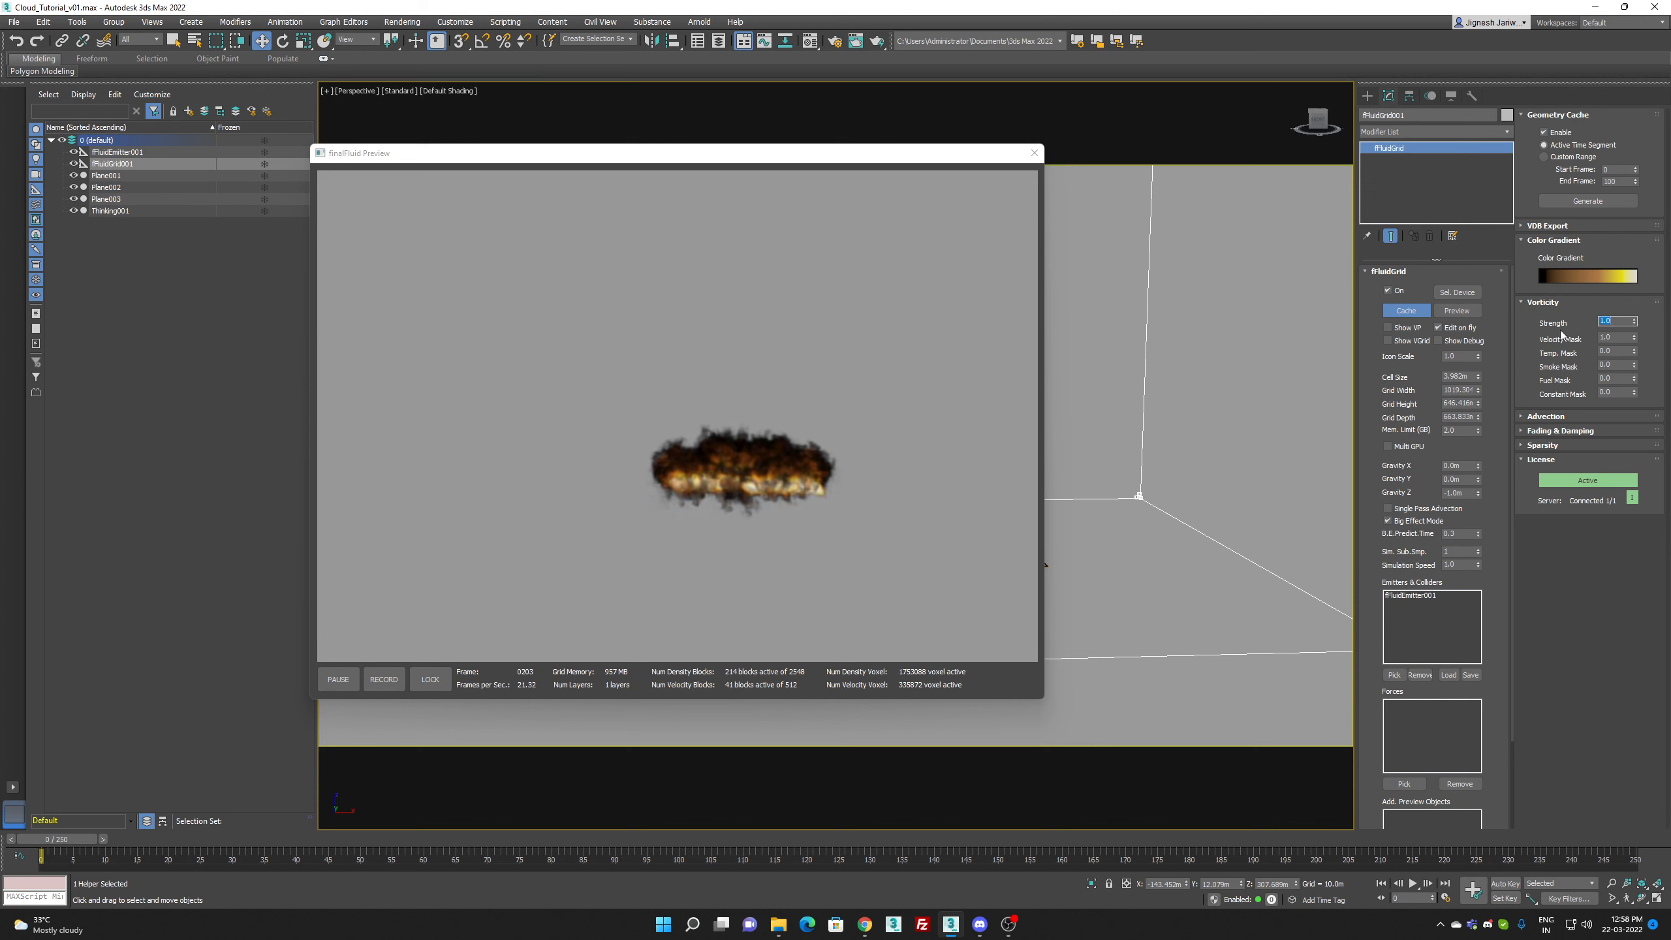
Step: Open the fluid grid's color gradient and change its first black color key to pale blue
{"action": "left_click", "coordinate": [1588, 275]}
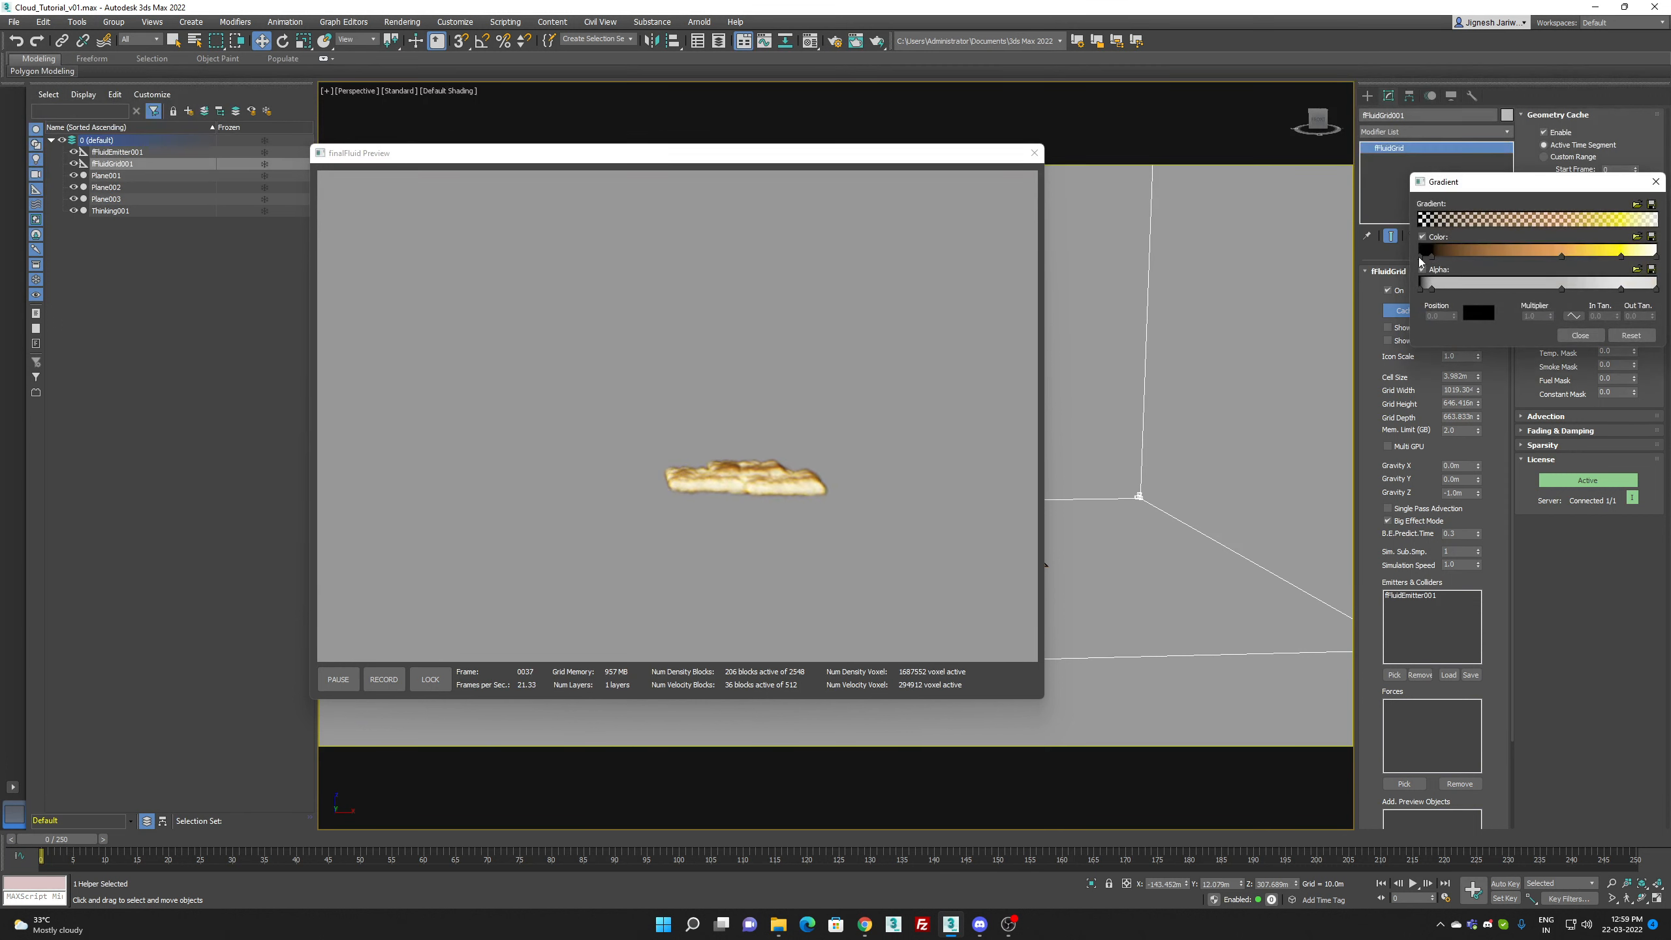
{"action": "double_click", "coordinate": [1419, 256]}
{"action": "left_click", "coordinate": [1201, 122]}
{"action": "left_click_drag", "start_coordinate": [1201, 121], "coordinate": [1193, 128]}
{"action": "left_click", "coordinate": [1240, 163]}
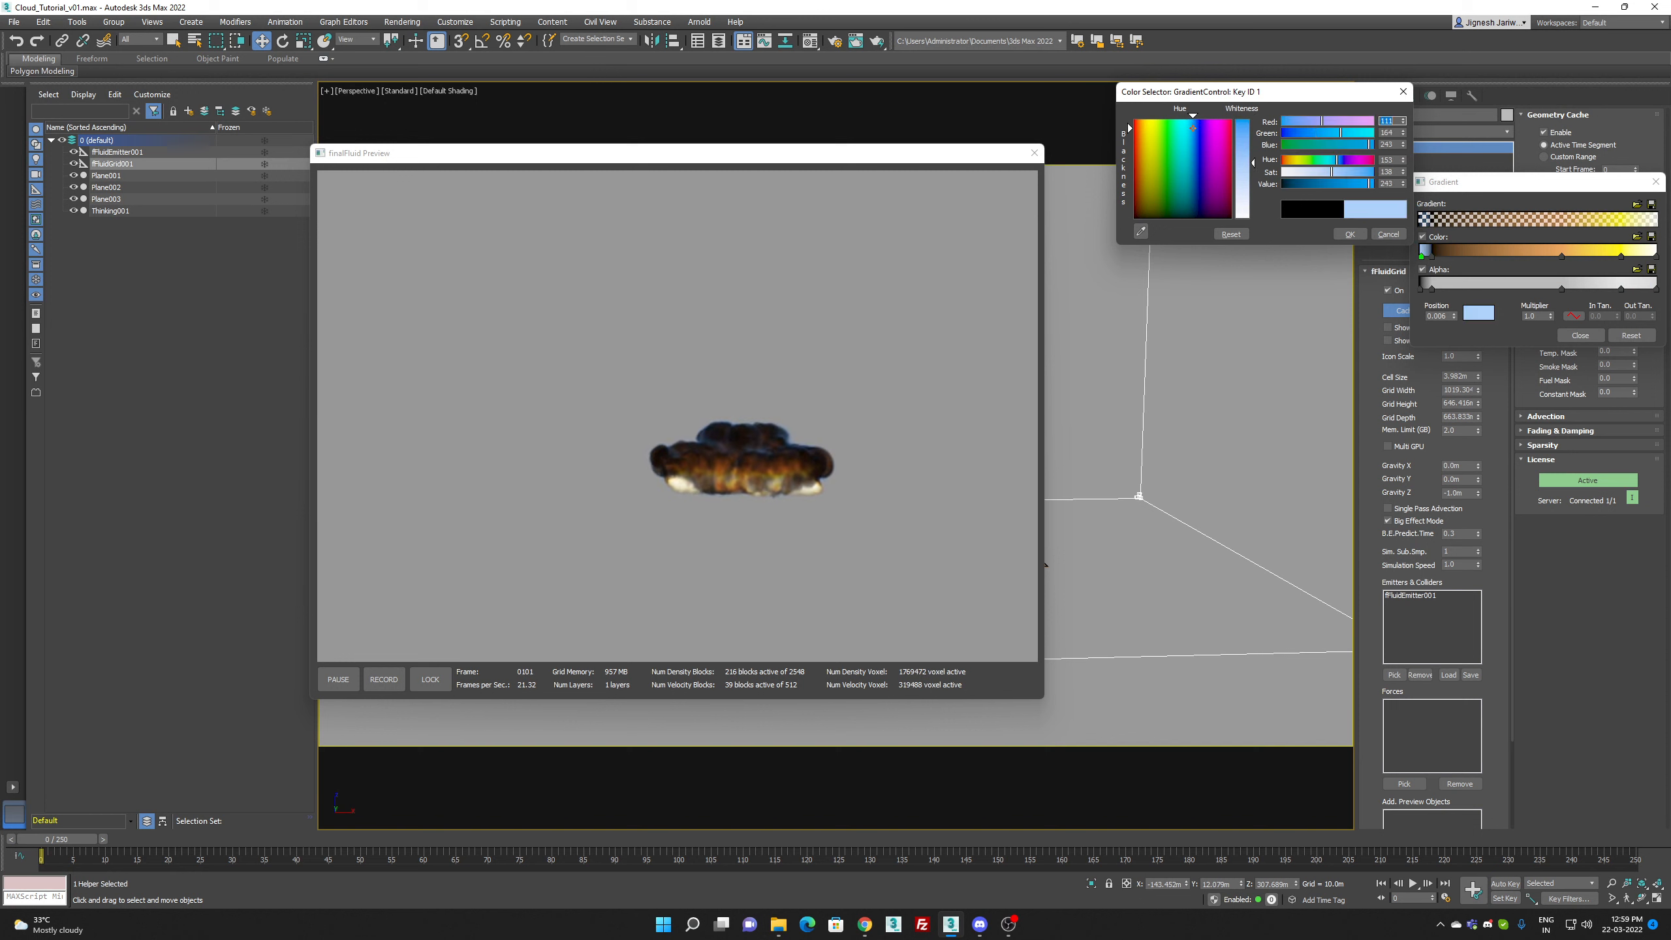
{"action": "left_click", "coordinate": [1350, 234]}
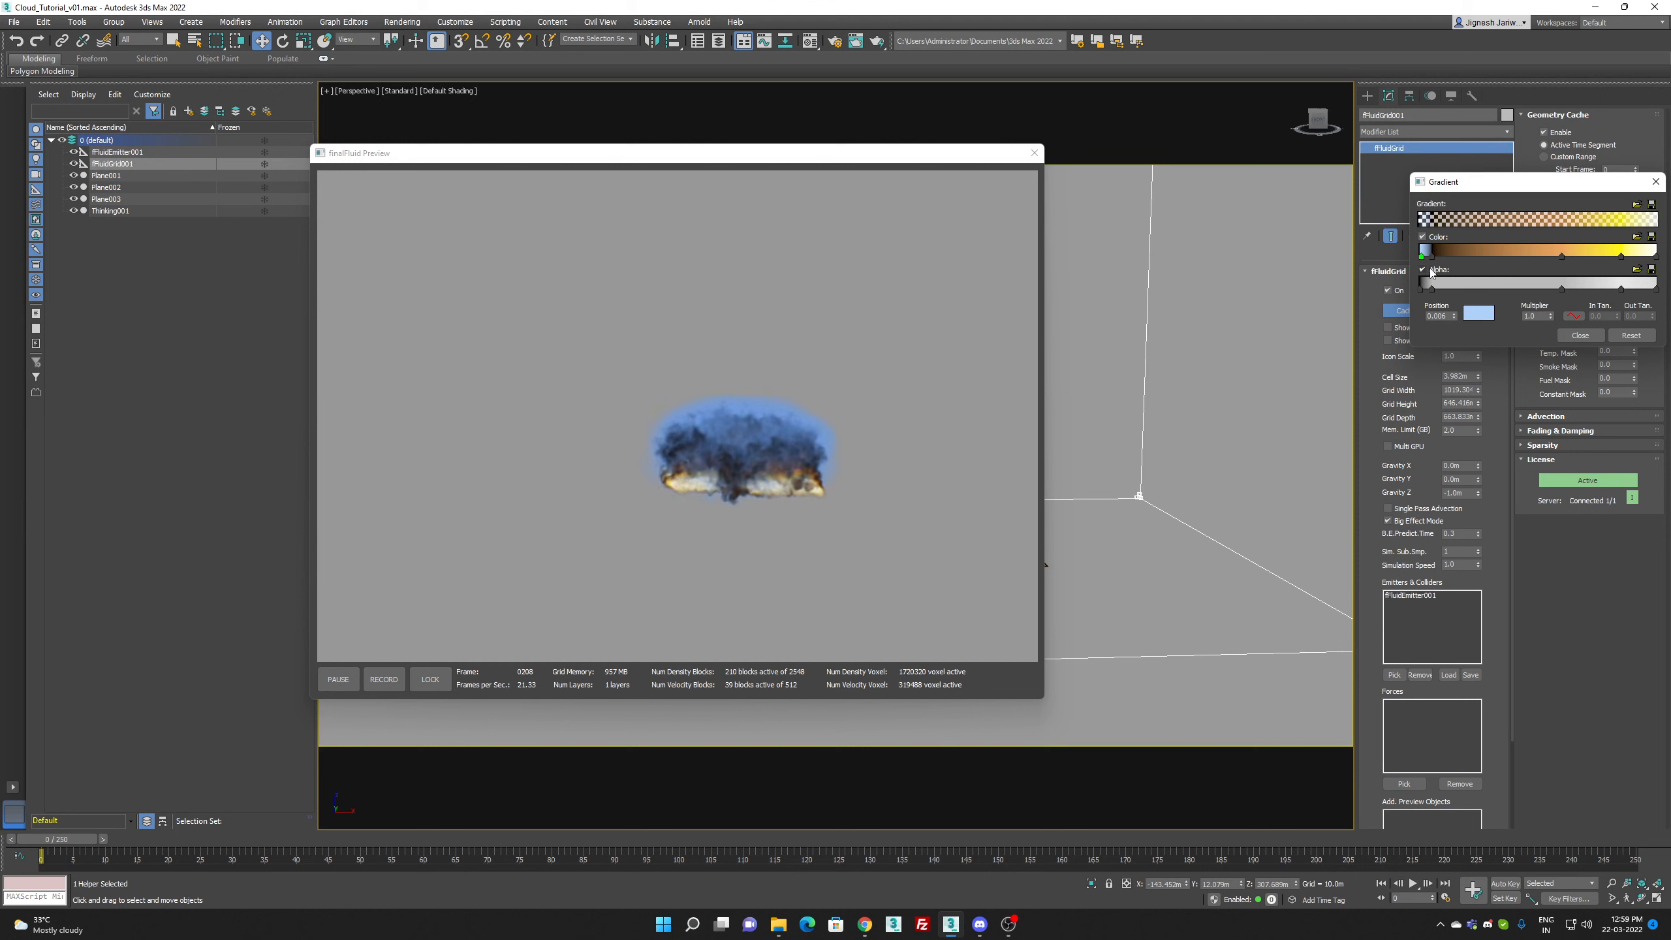
Step: Change the gradient's black color key at position 0.05 to a soft light blue
{"action": "left_click", "coordinate": [1436, 263]}
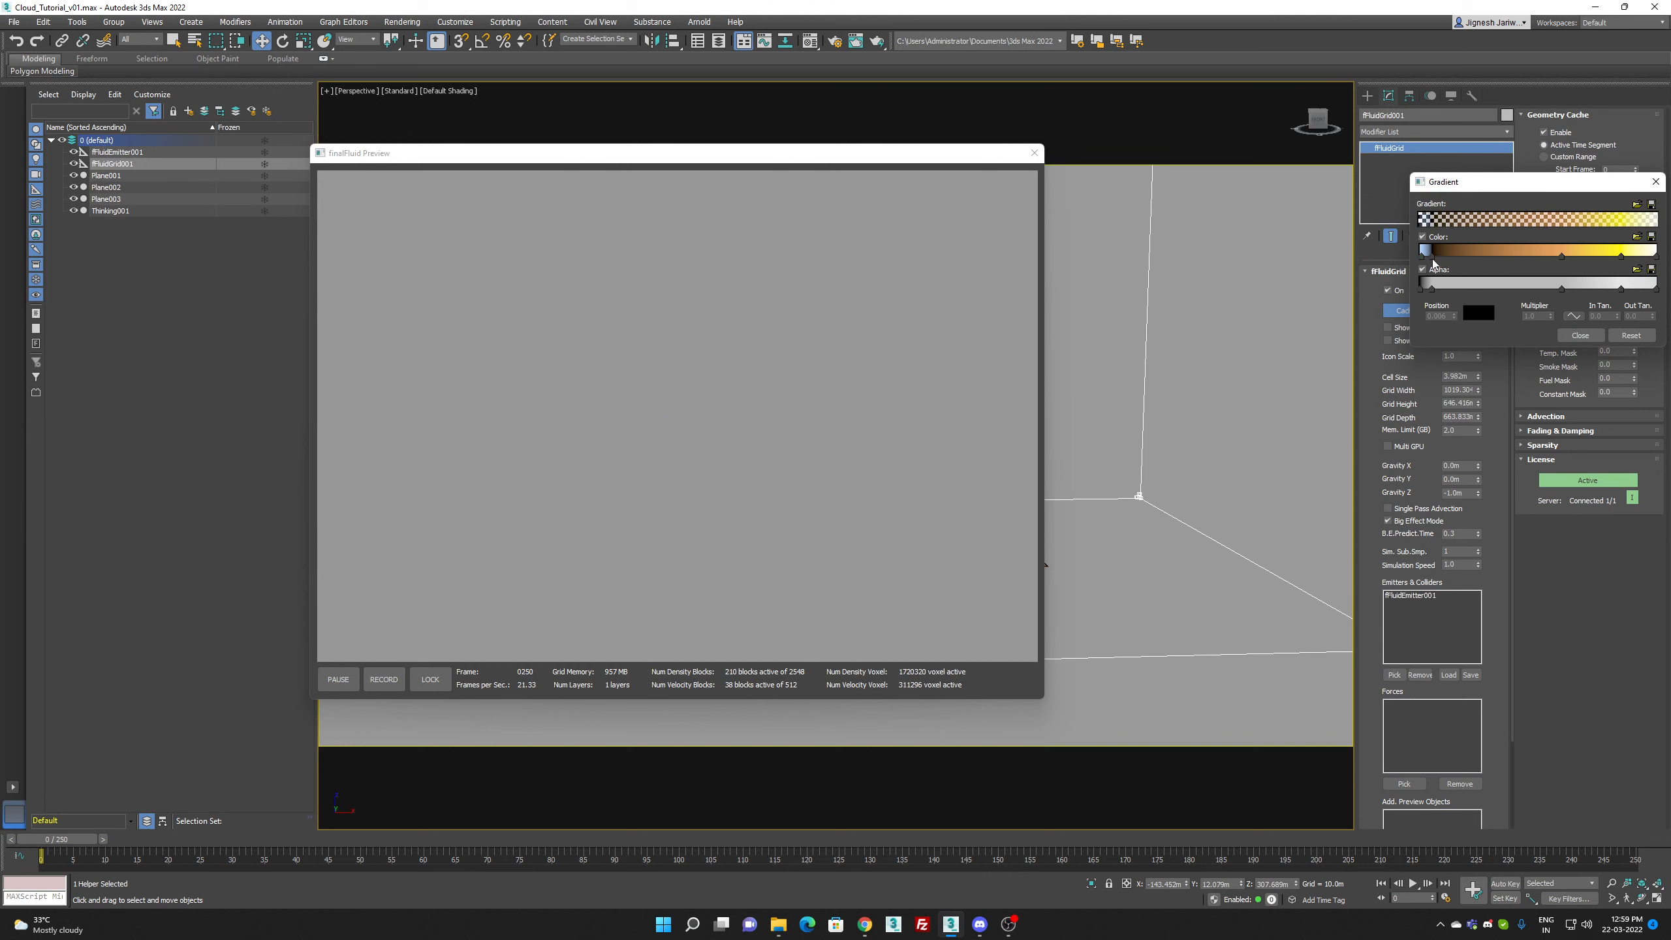
{"action": "double_click", "coordinate": [1431, 254]}
{"action": "left_click", "coordinate": [1202, 153]}
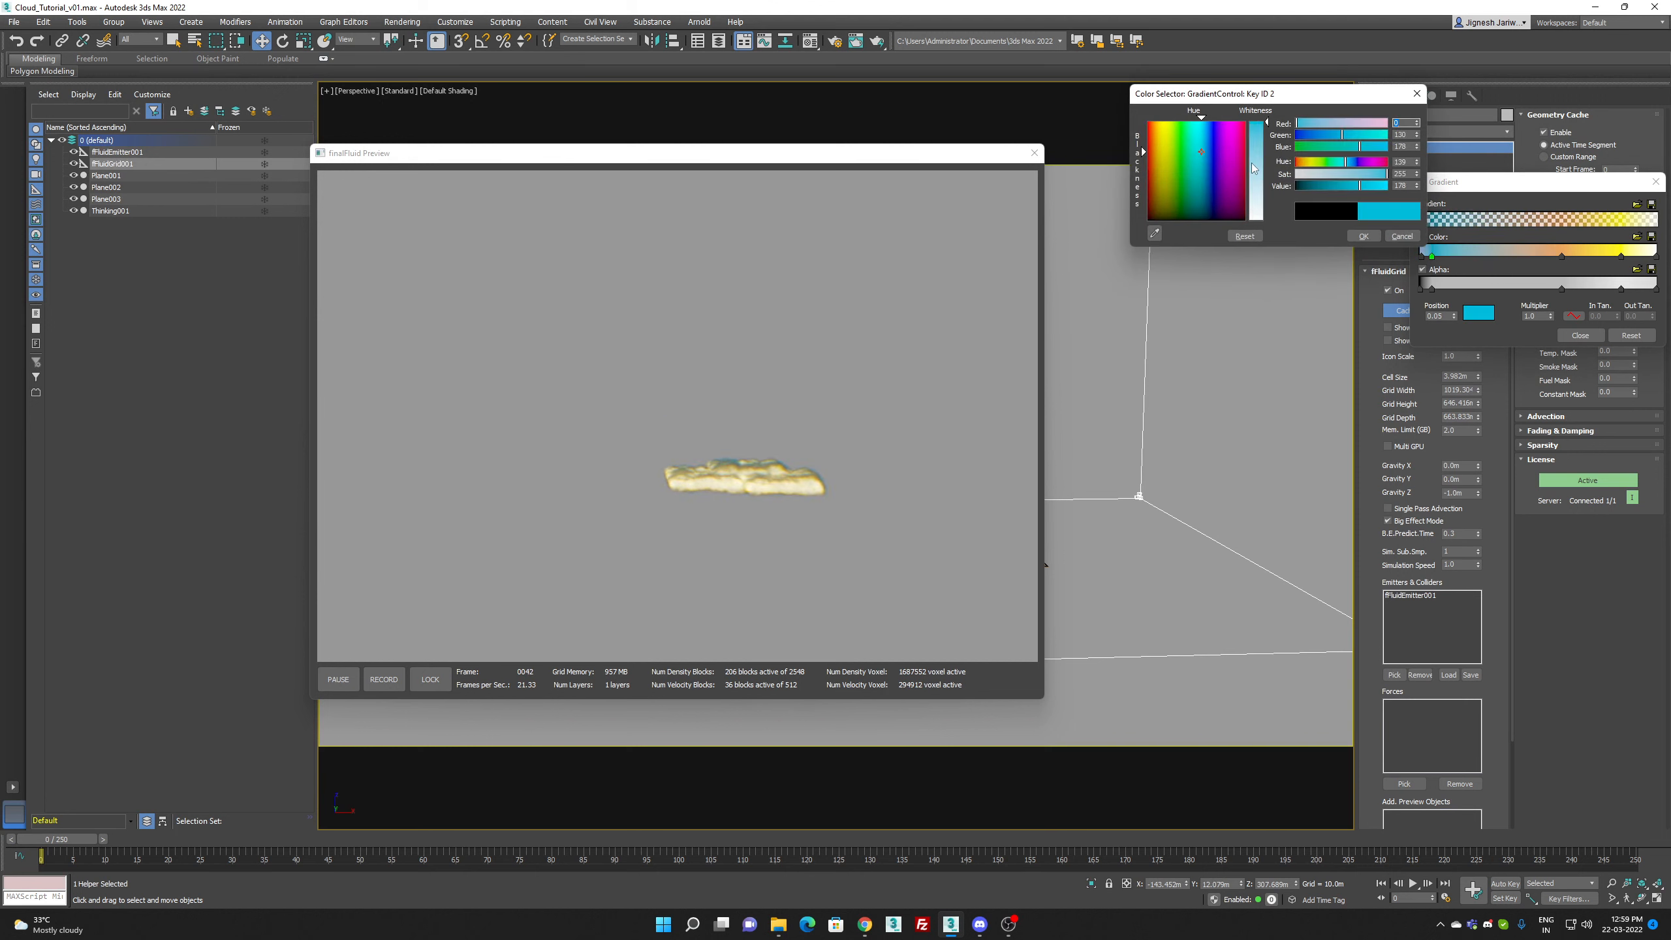
{"action": "left_click", "coordinate": [1257, 165]}
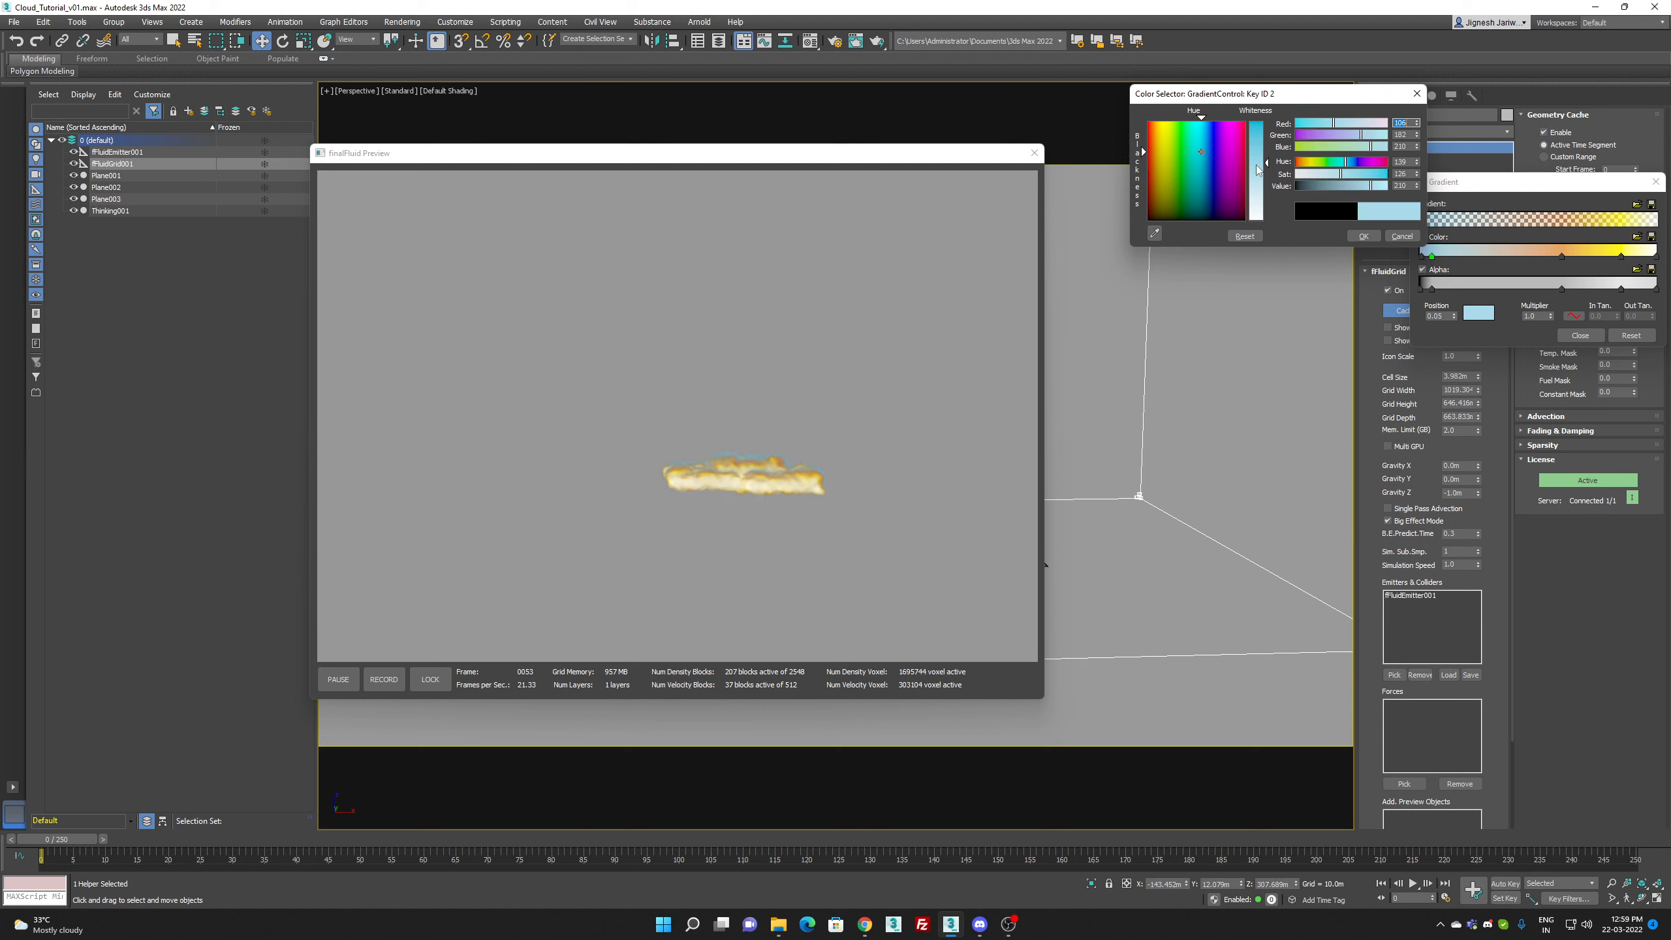
{"action": "left_click", "coordinate": [1212, 157]}
{"action": "left_click", "coordinate": [1204, 158]}
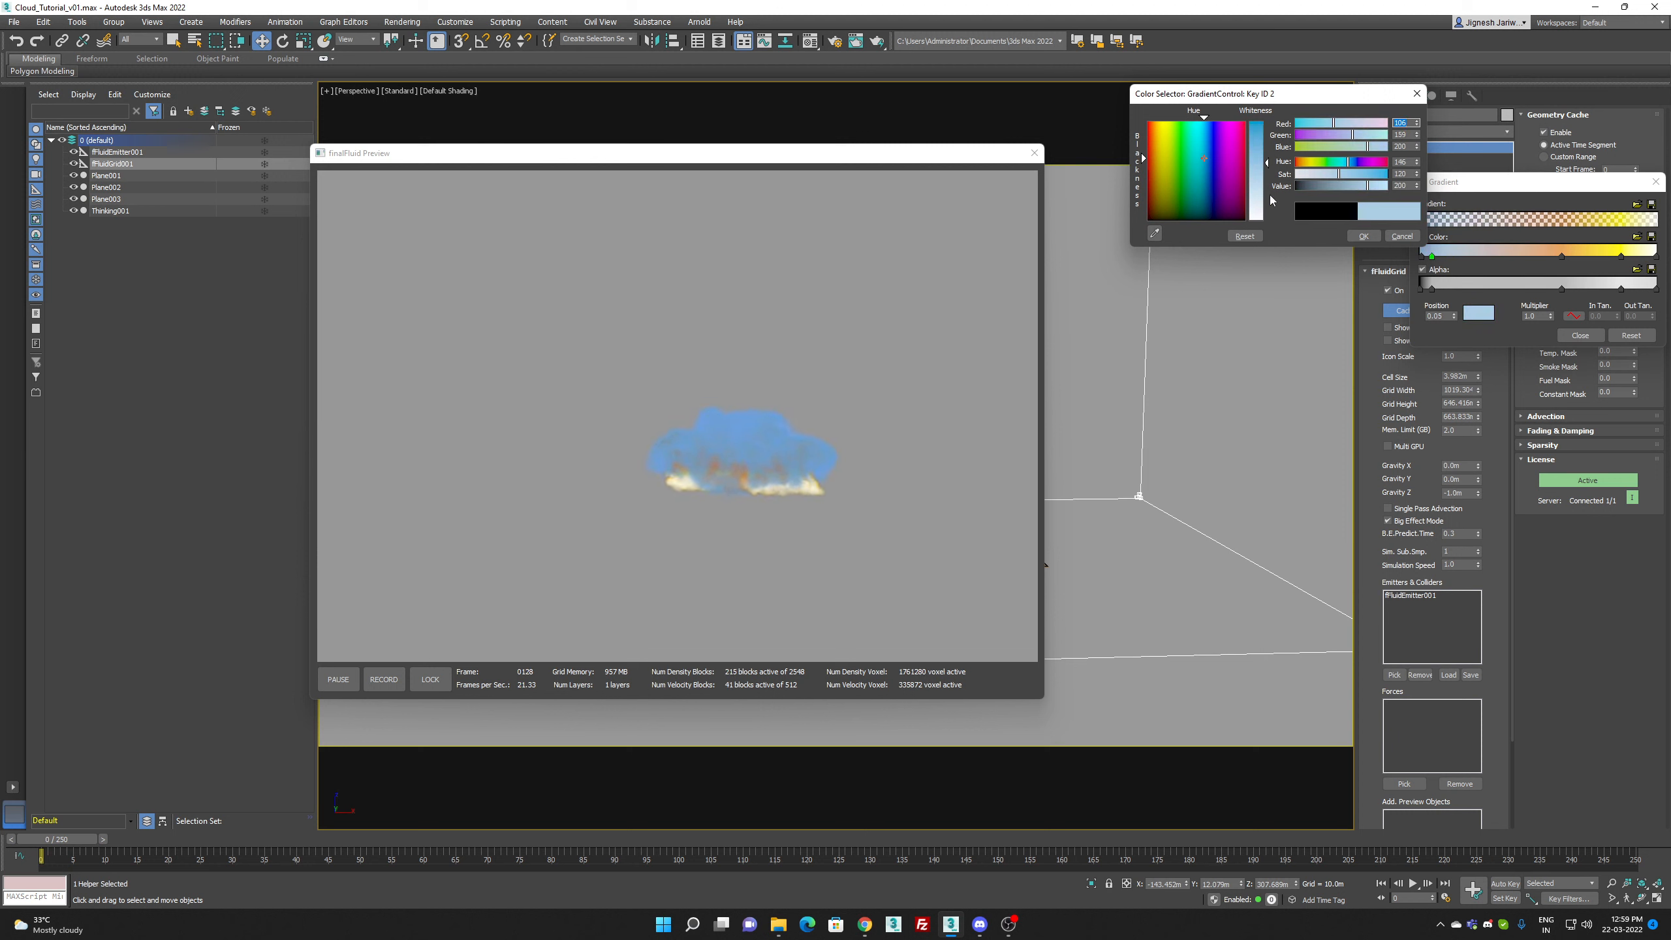
{"action": "left_click", "coordinate": [1363, 235]}
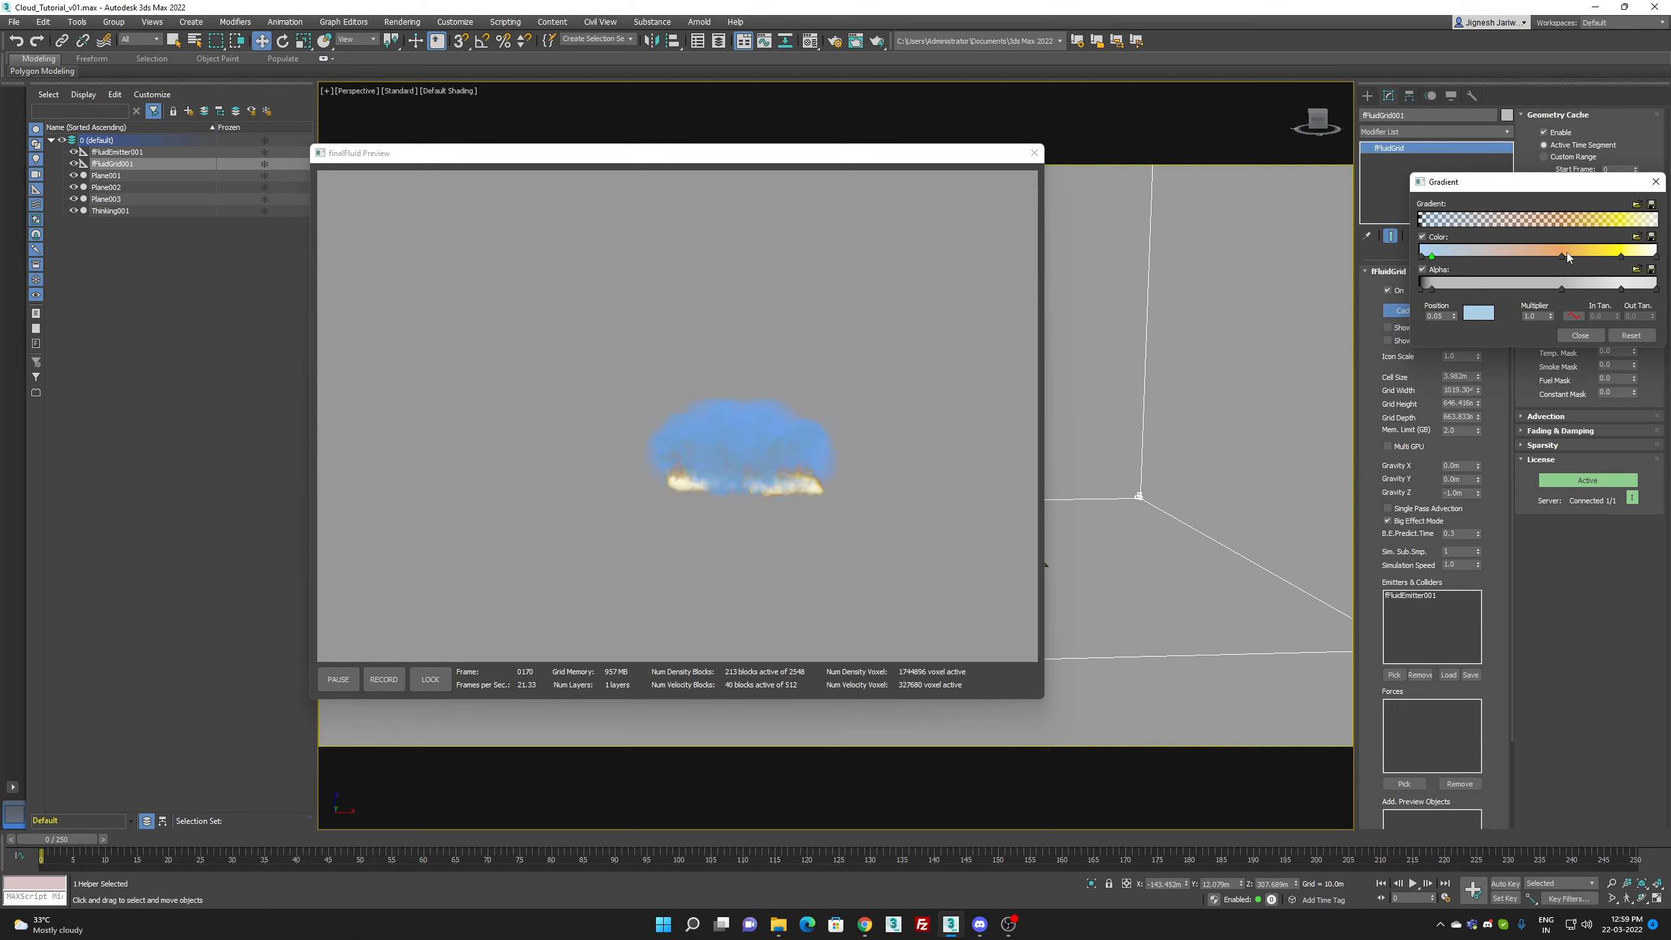
Step: Change the orange color key at position 0.6 of the gradient to a muted steel blue
{"action": "double_click", "coordinate": [1561, 257]}
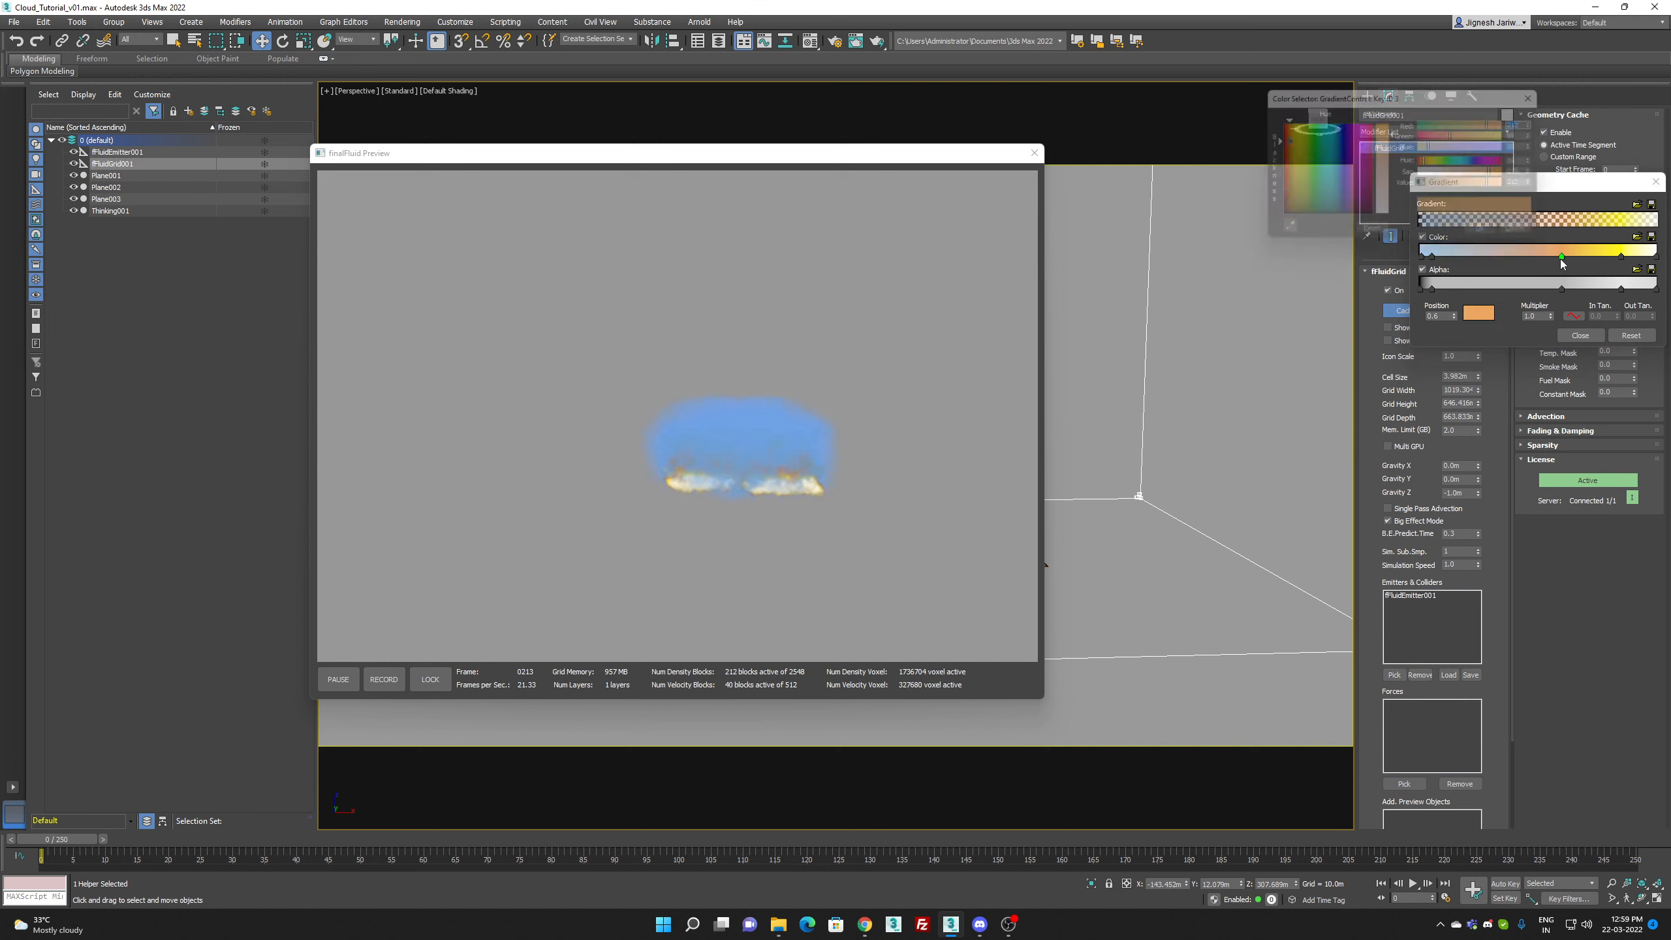
{"action": "left_click", "coordinate": [1331, 176]}
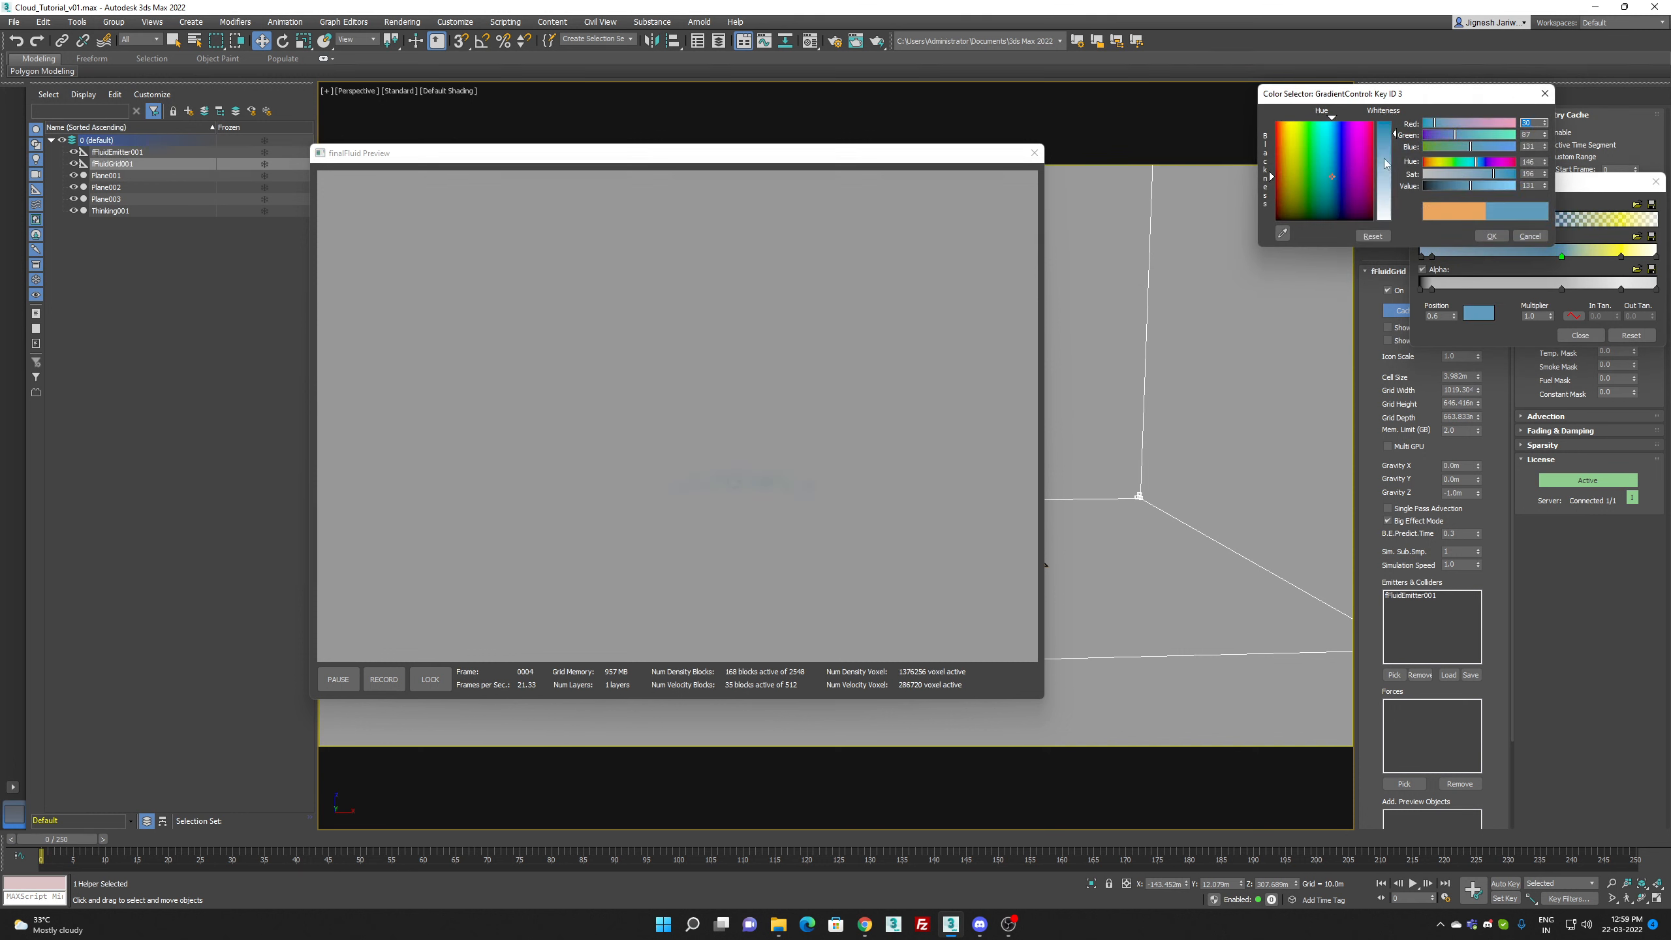
{"action": "left_click", "coordinate": [1491, 236]}
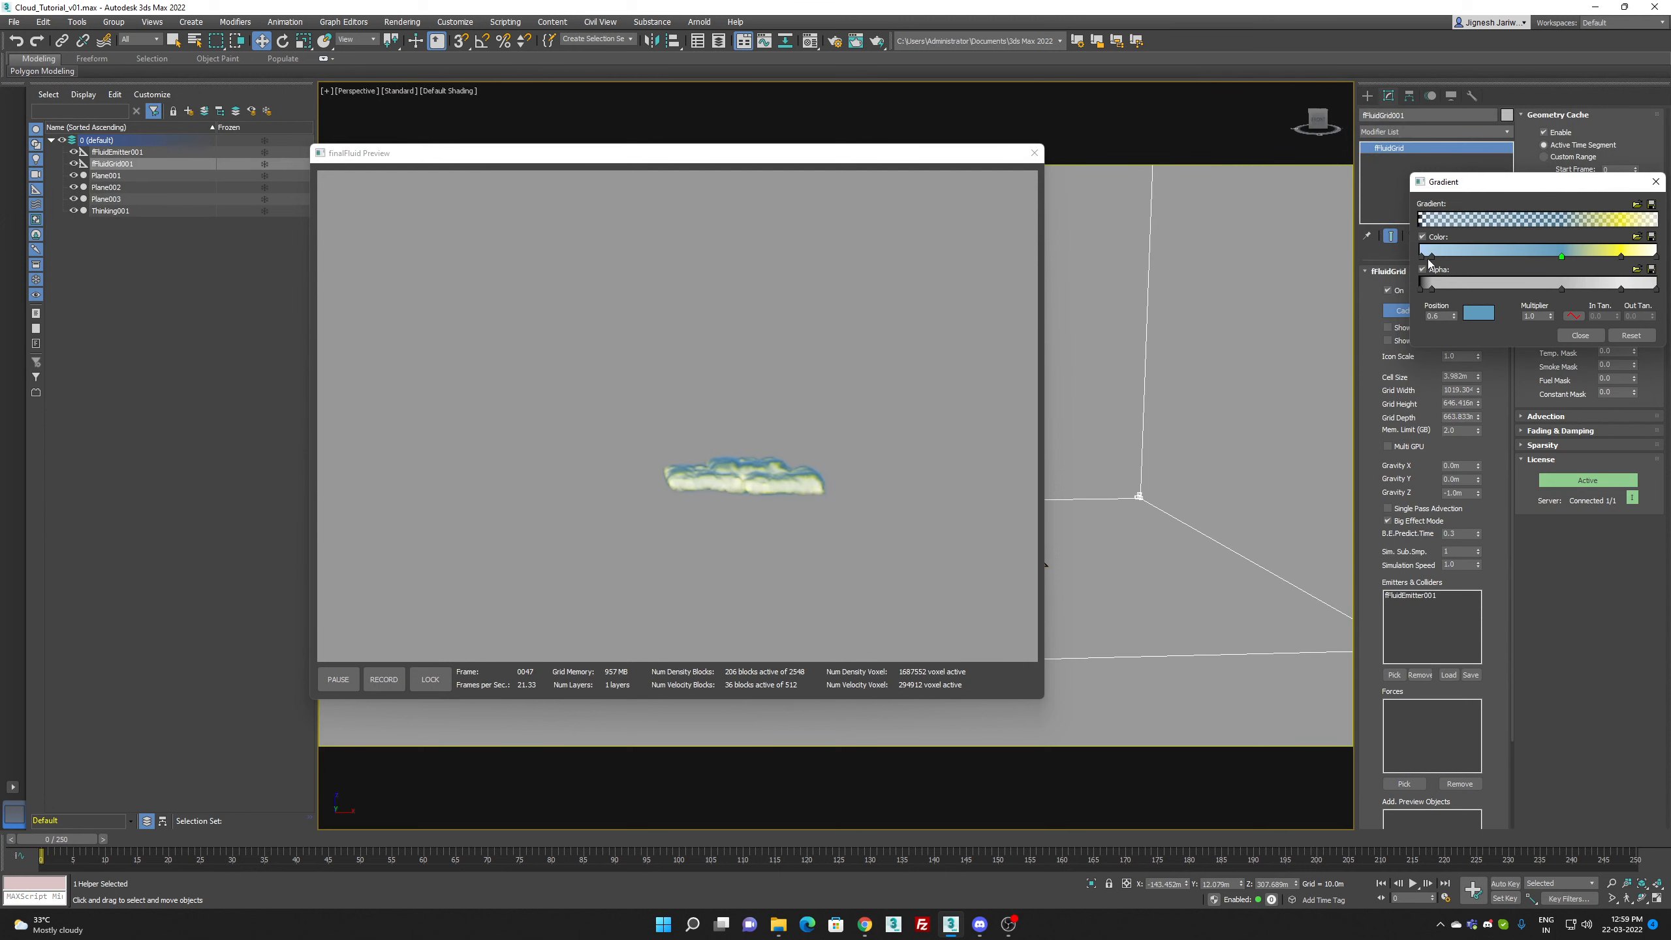
Step: Recolor the gradient's first color key at position 0.006 to a dark saturated blue
{"action": "double_click", "coordinate": [1423, 258]}
{"action": "left_click_drag", "start_coordinate": [1252, 143], "coordinate": [1250, 122]}
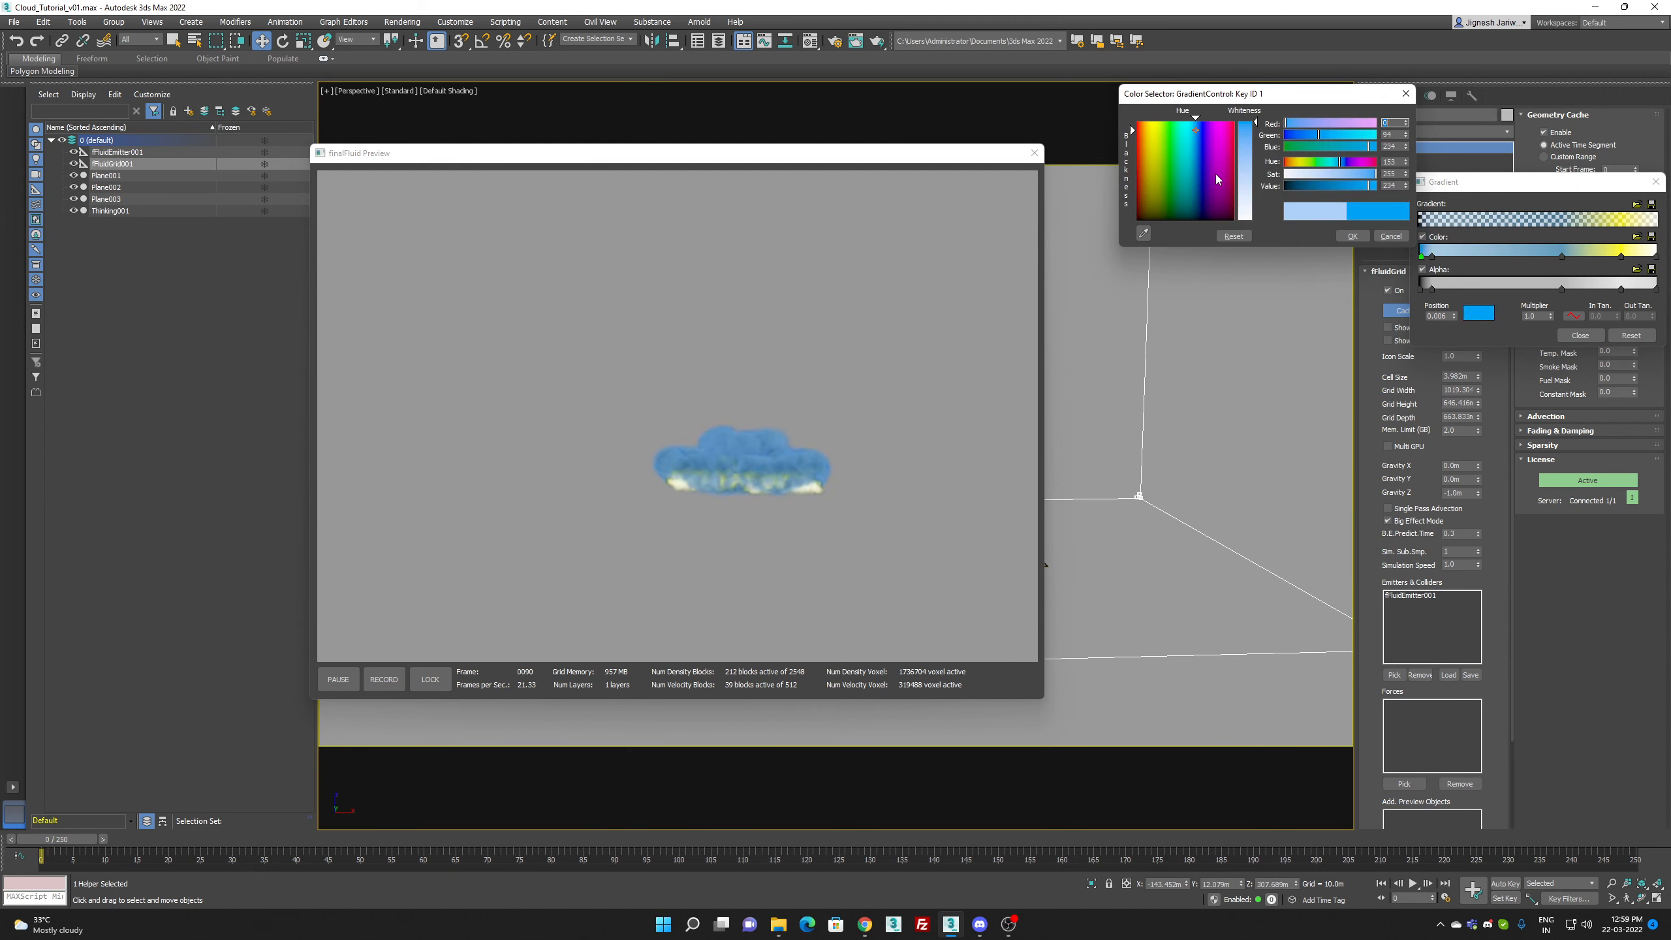
{"action": "left_click", "coordinate": [1196, 198]}
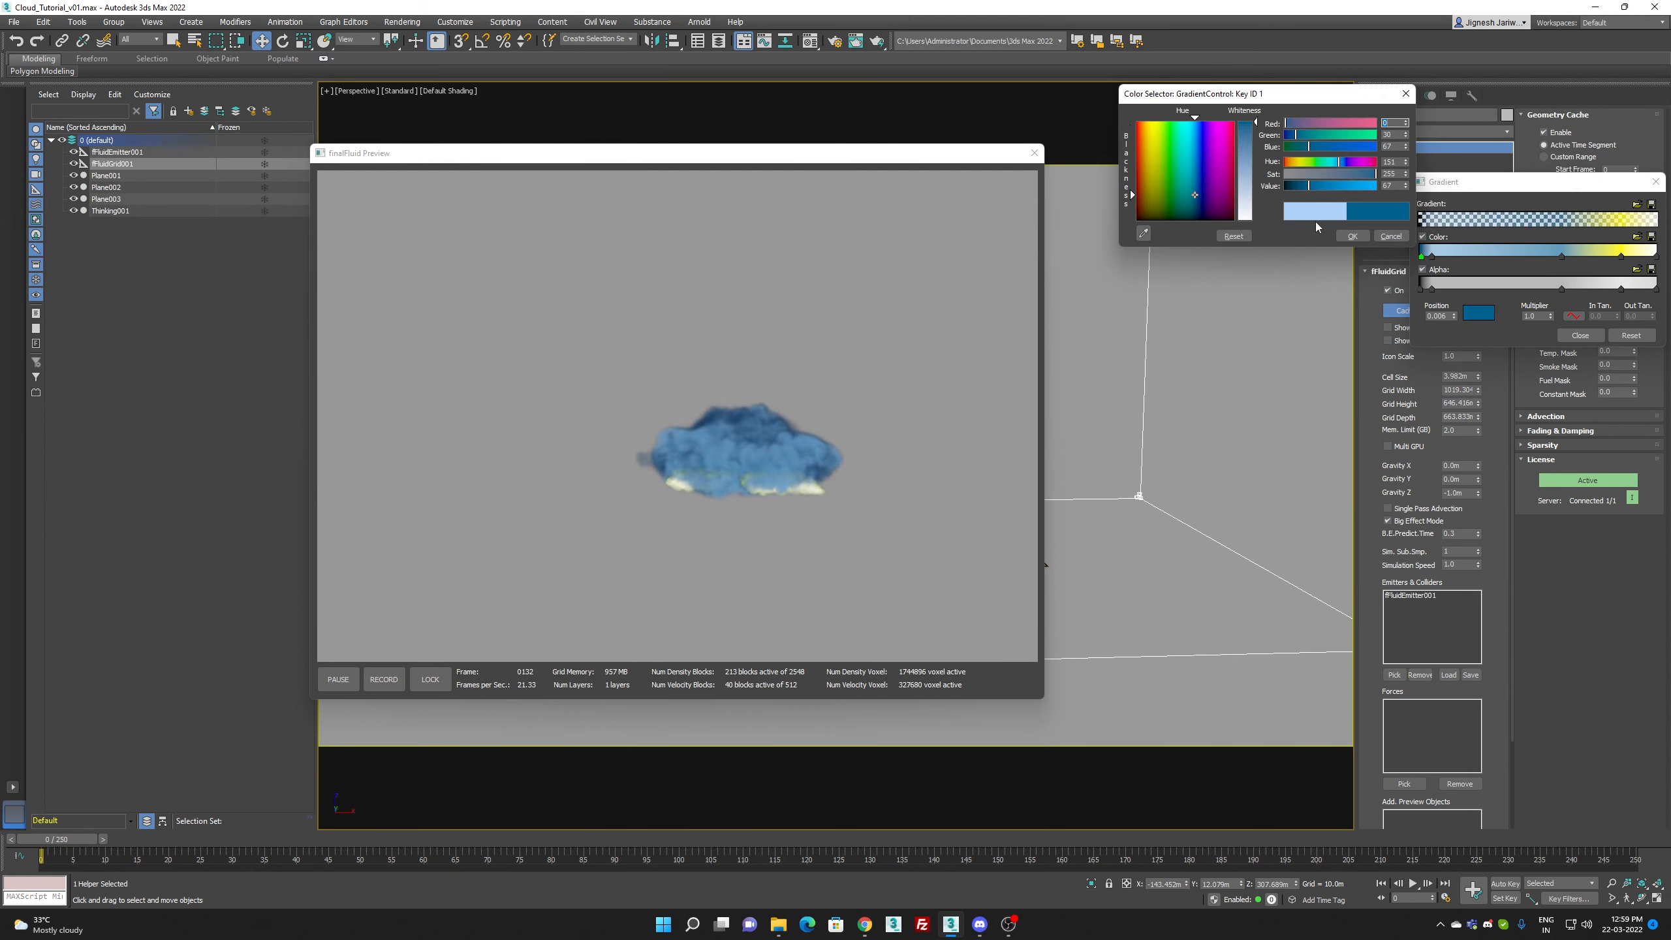
{"action": "left_click", "coordinate": [1355, 235]}
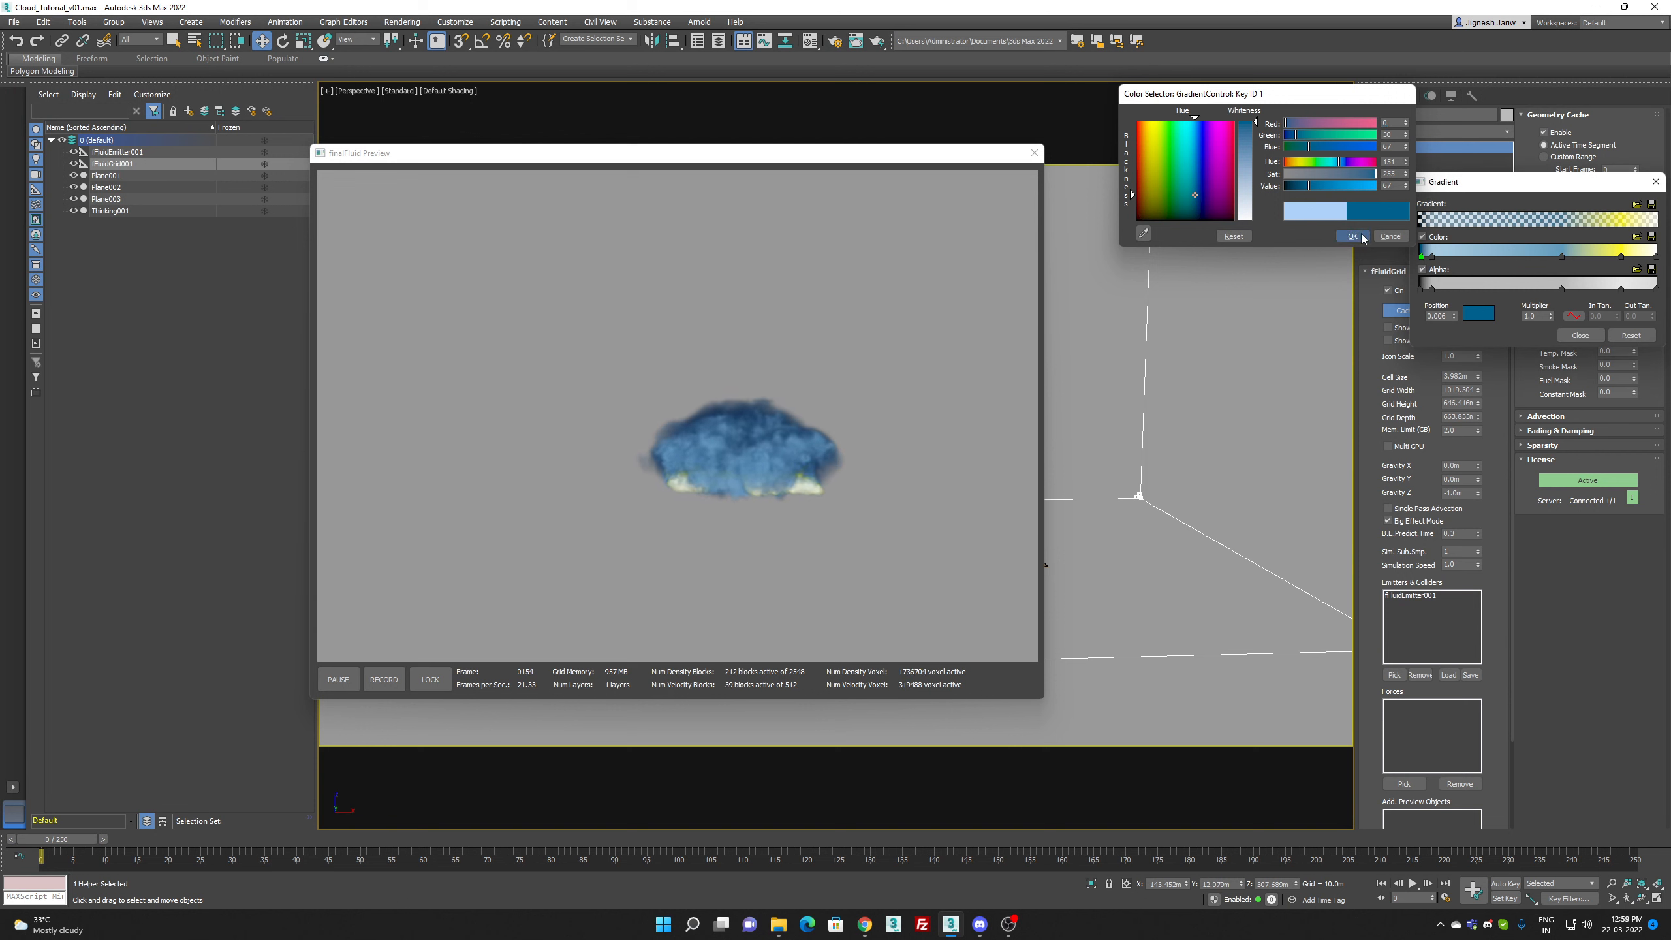
Step: Change the yellow color key at position 0.85 of the gradient to a medium light blue
{"action": "double_click", "coordinate": [1621, 258]}
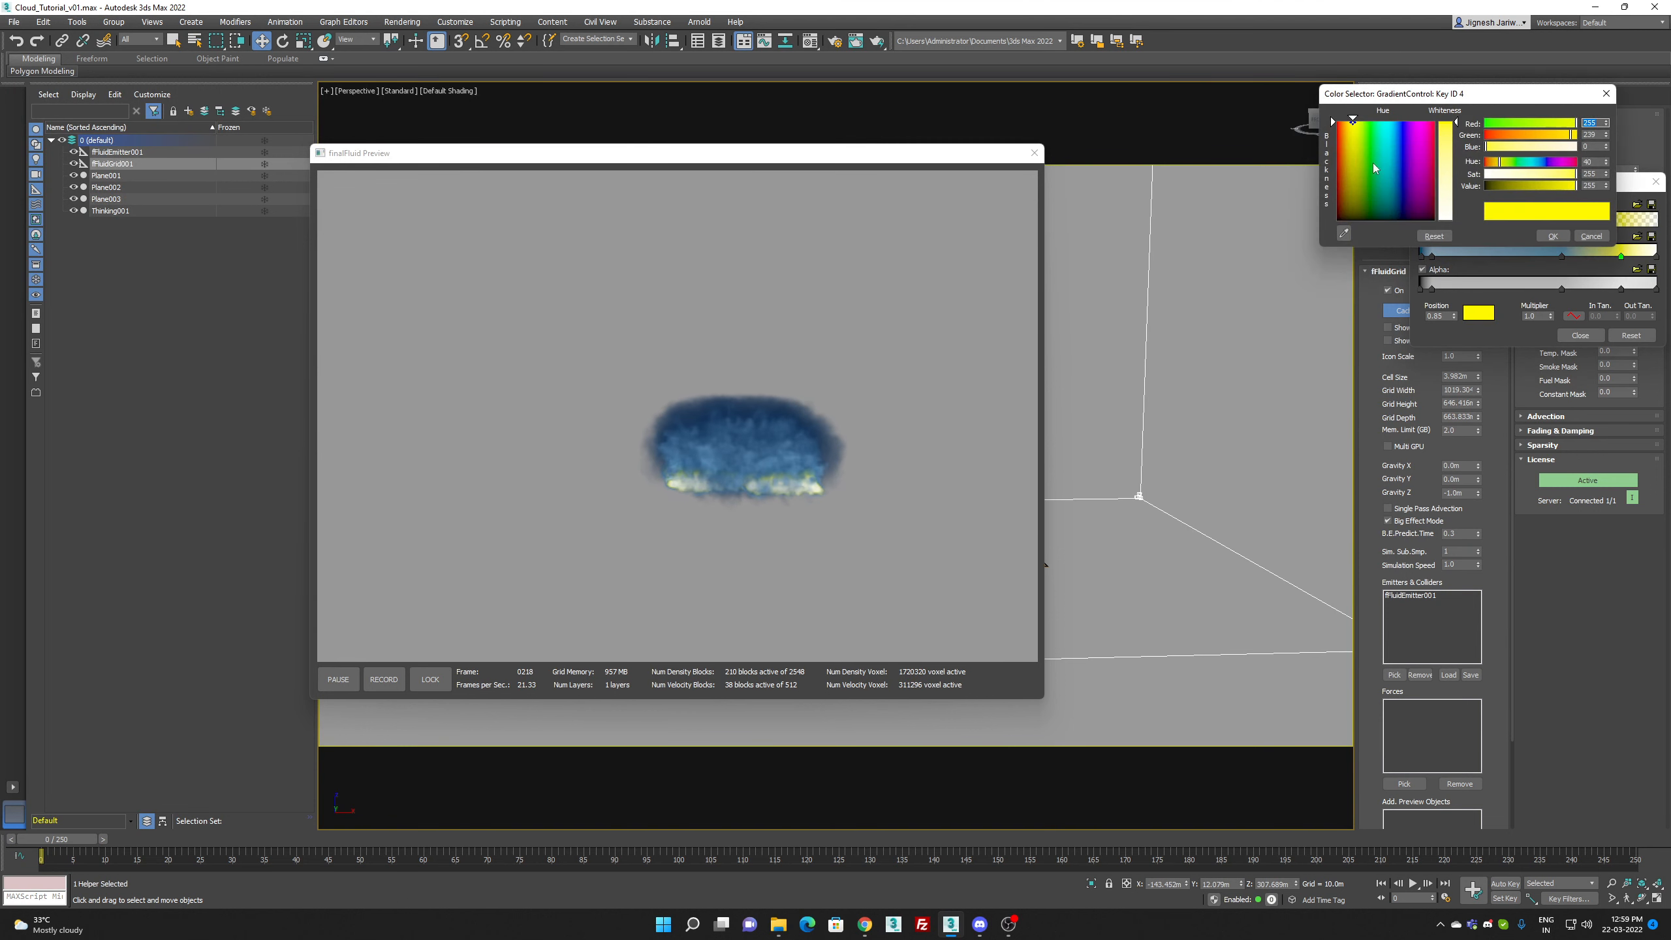
{"action": "left_click", "coordinate": [1397, 175]}
{"action": "left_click", "coordinate": [1448, 176]}
{"action": "left_click", "coordinate": [1395, 160]}
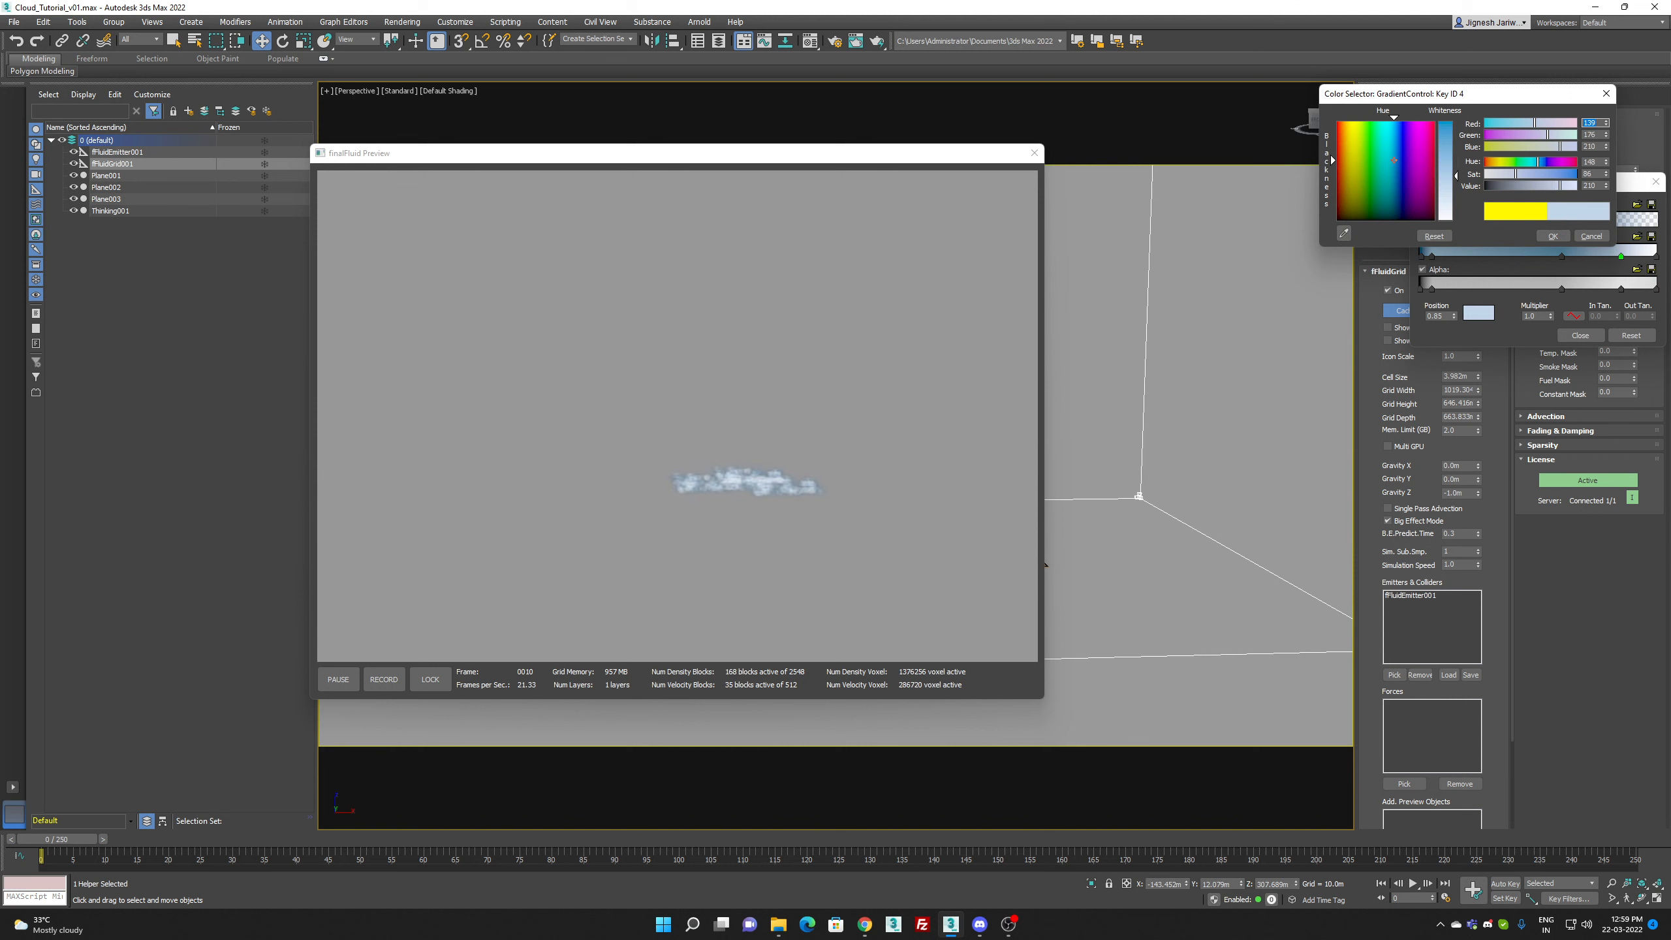
{"action": "left_click_drag", "start_coordinate": [1444, 164], "coordinate": [1444, 154]}
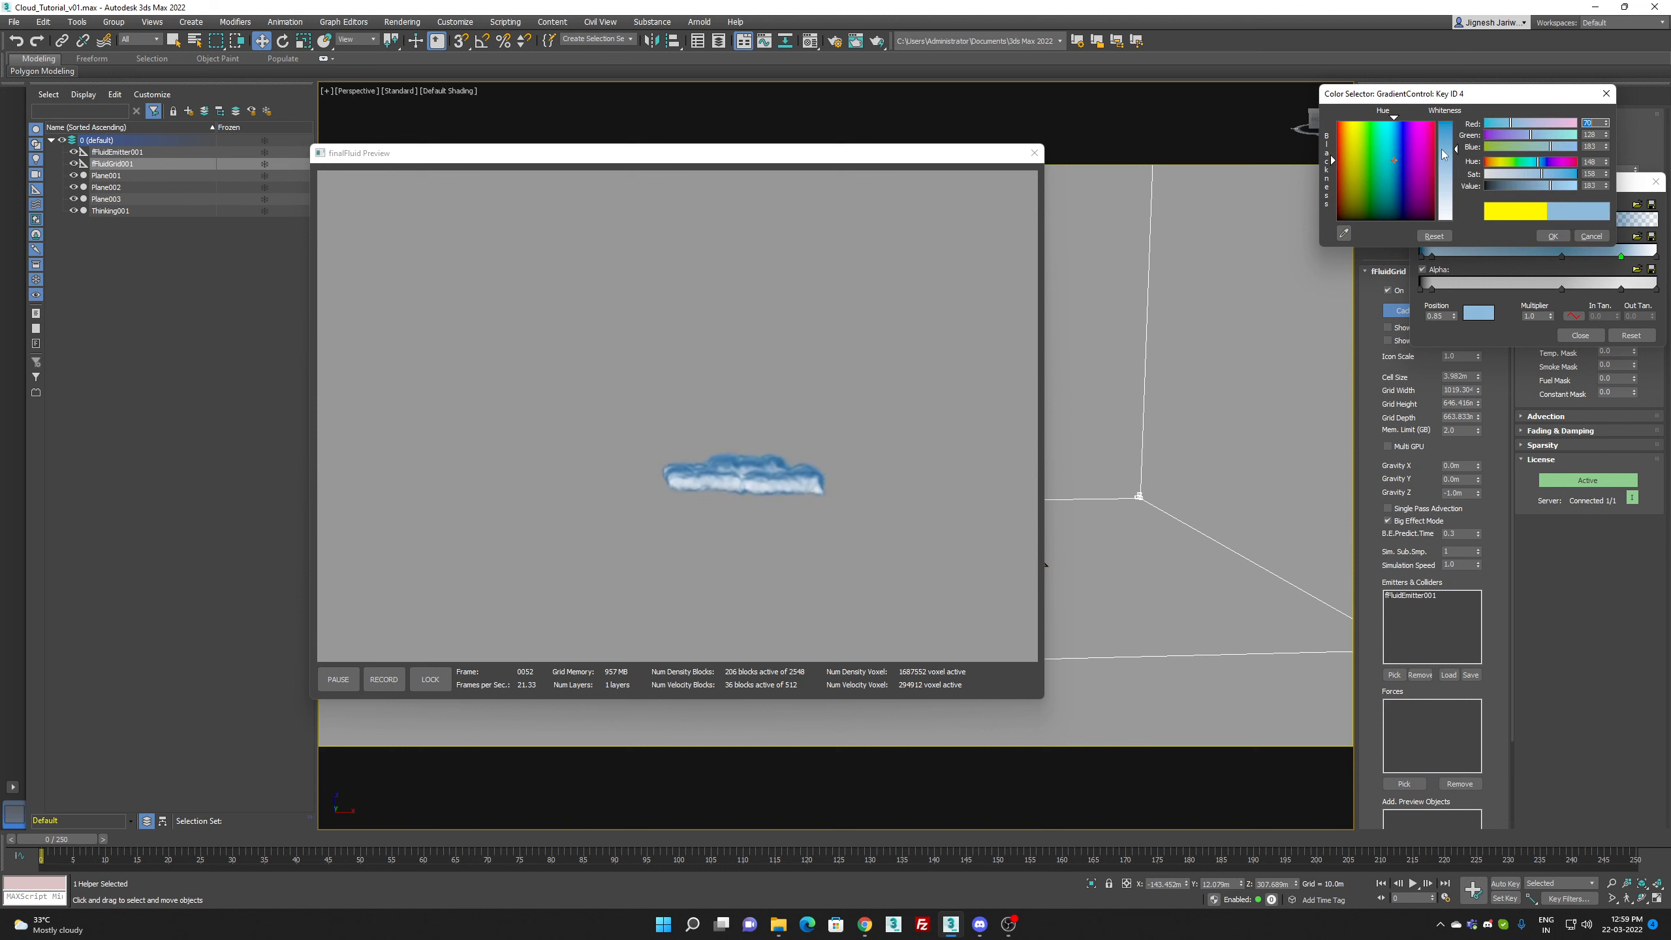
{"action": "left_click", "coordinate": [1553, 236]}
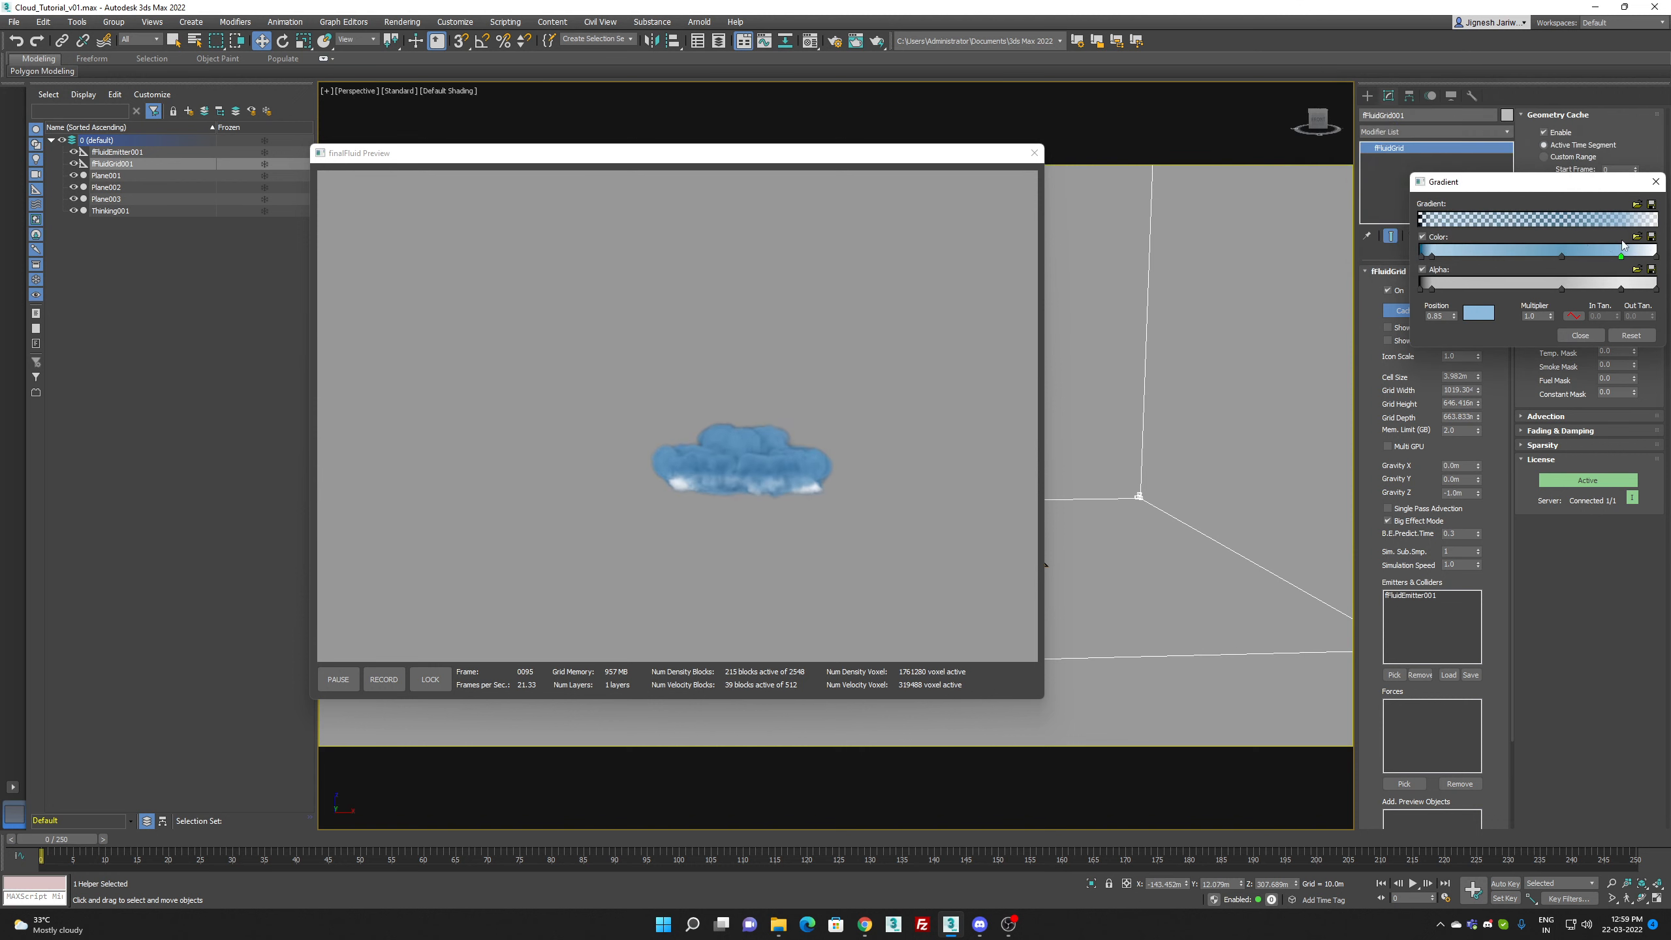
Step: Recolor the gradient's last color key at position 1.0 to a pale blue and close the gradient editor
{"action": "double_click", "coordinate": [1657, 257]}
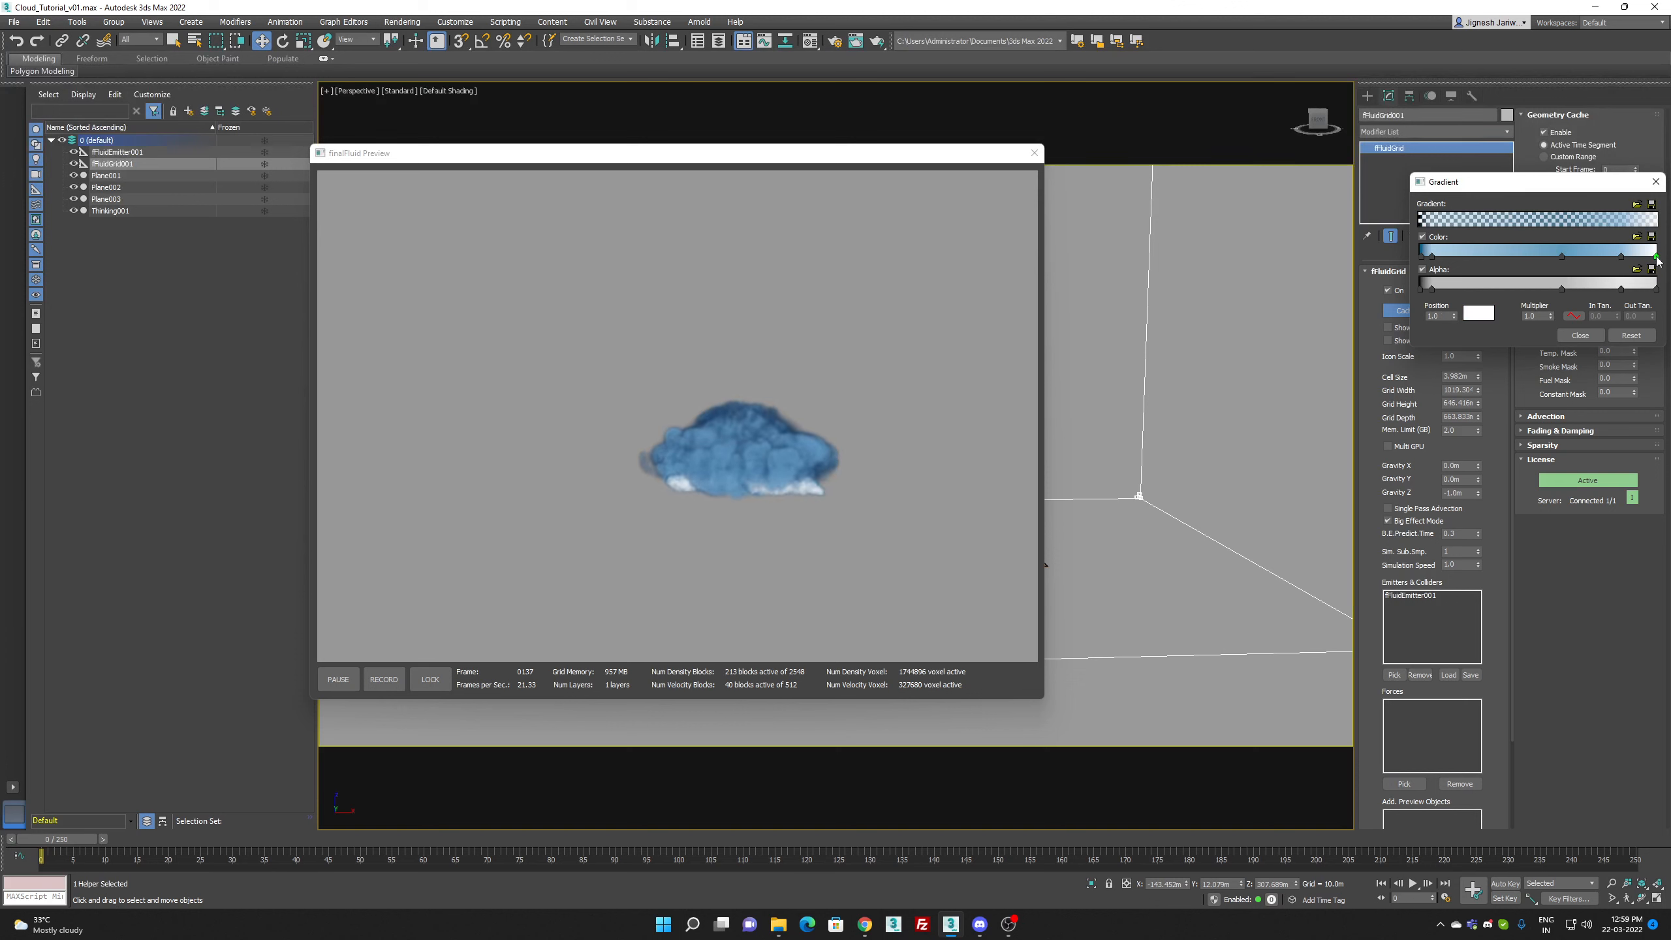
{"action": "left_click", "coordinate": [1430, 160]}
{"action": "left_click", "coordinate": [1480, 177]}
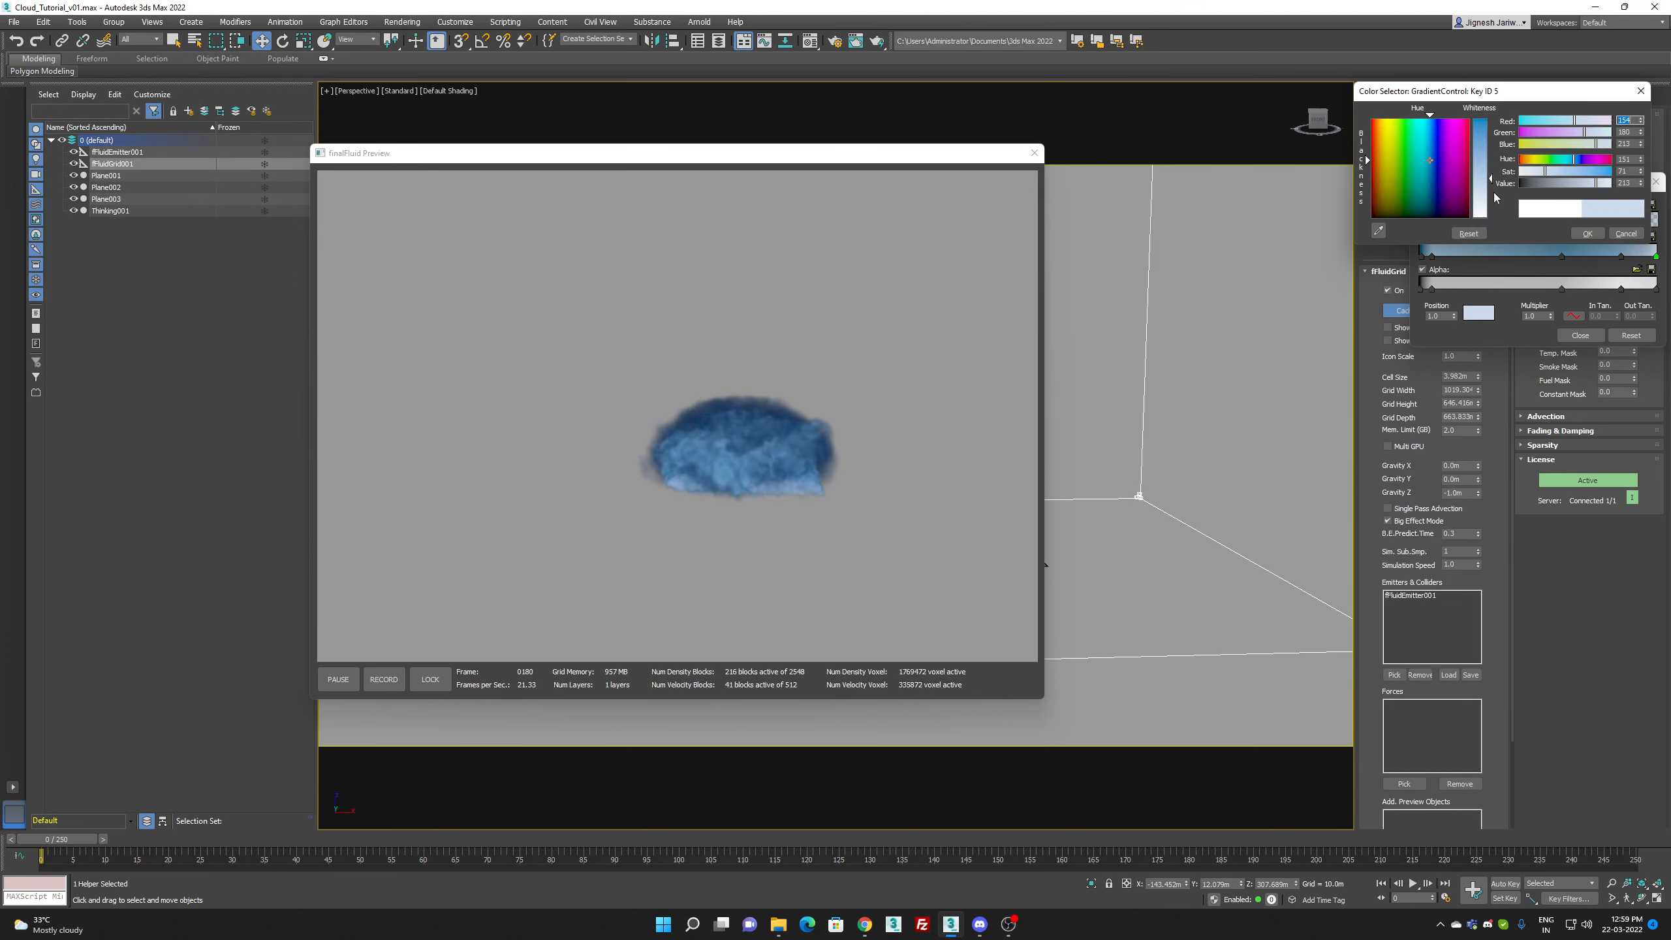
{"action": "left_click", "coordinate": [1587, 233]}
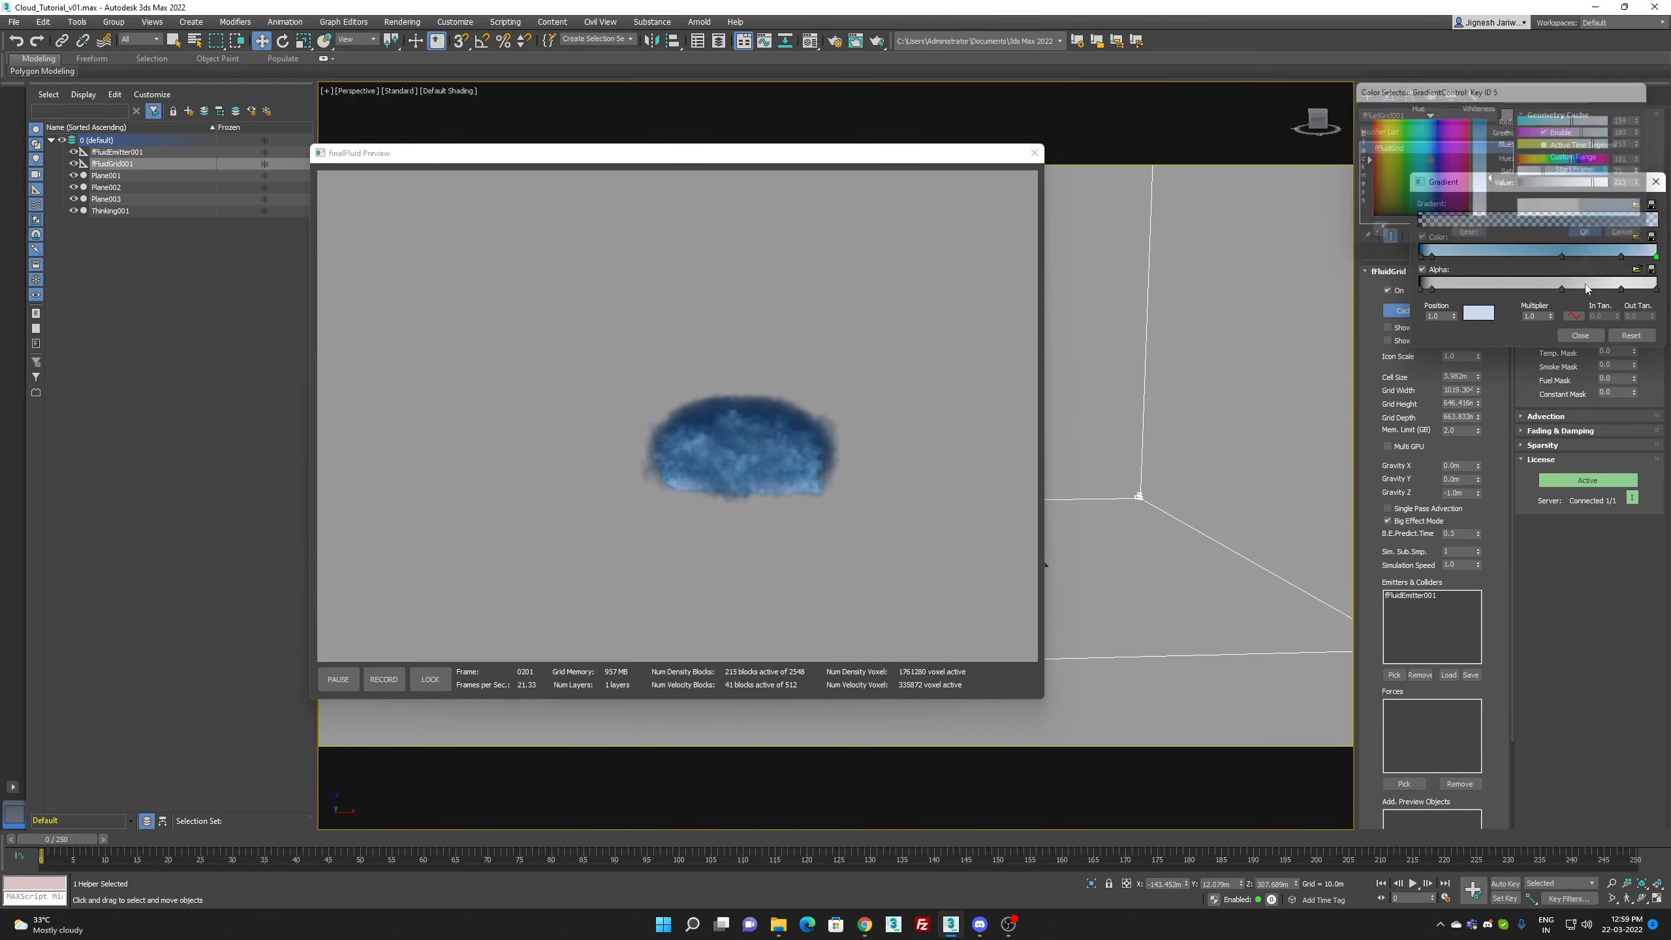
{"action": "left_click", "coordinate": [1586, 335]}
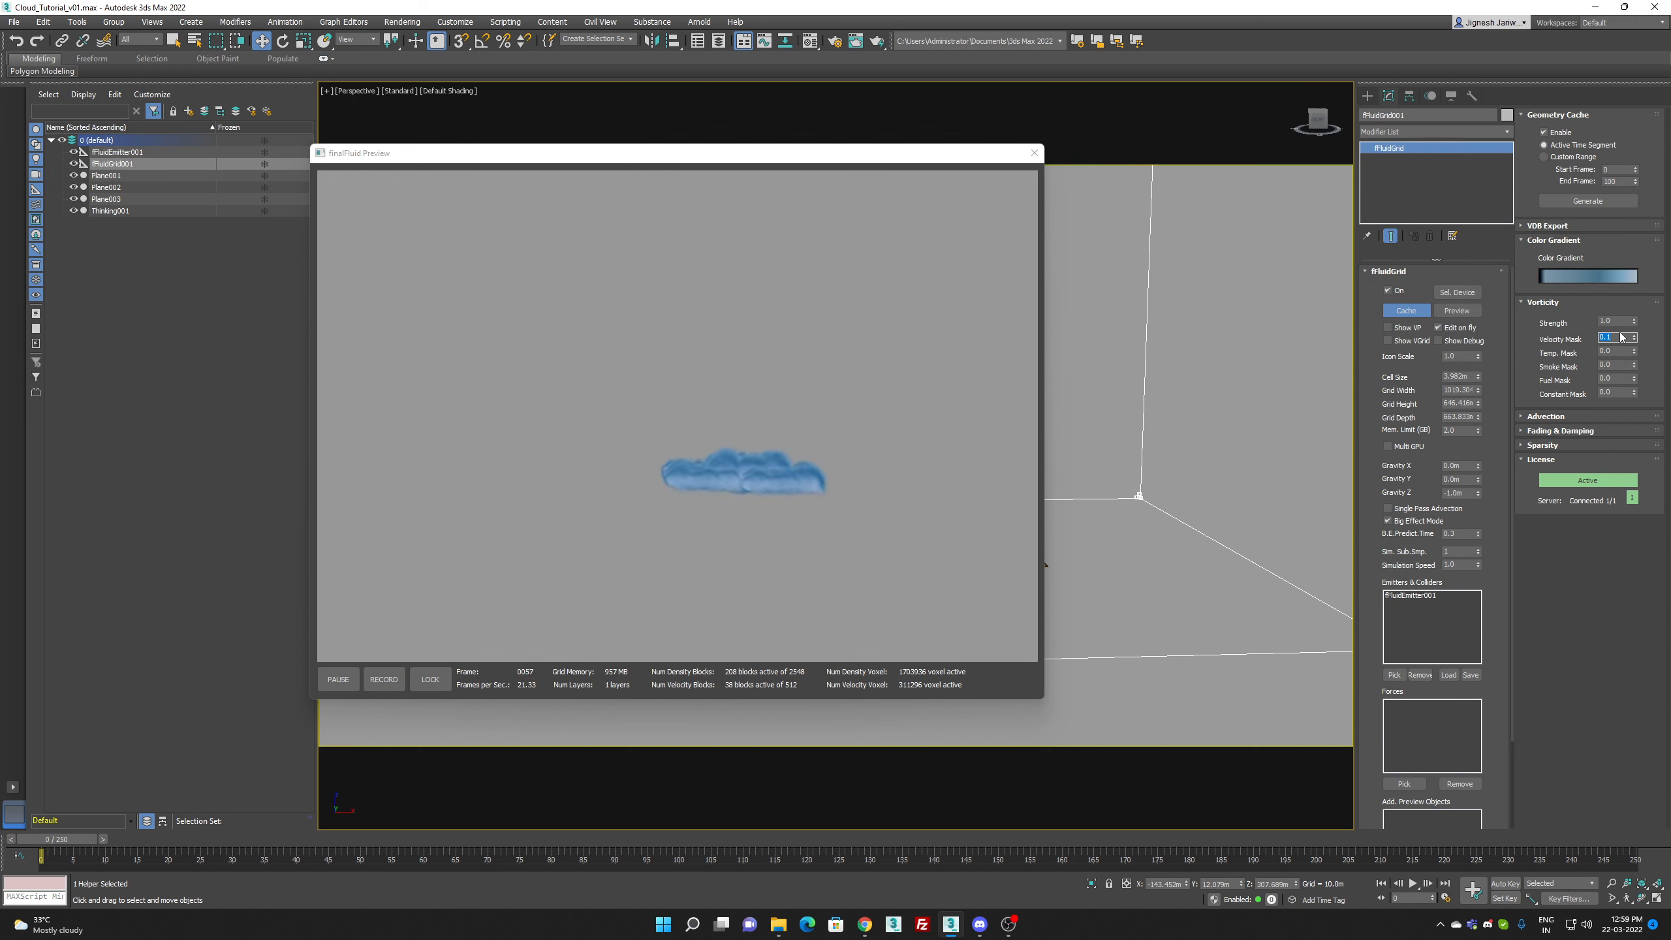
Step: Set the grid's vorticity Strength to 0.0 and its Gravity X to -1.0 m
{"action": "left_click_drag", "start_coordinate": [1616, 321], "coordinate": [1580, 321]}
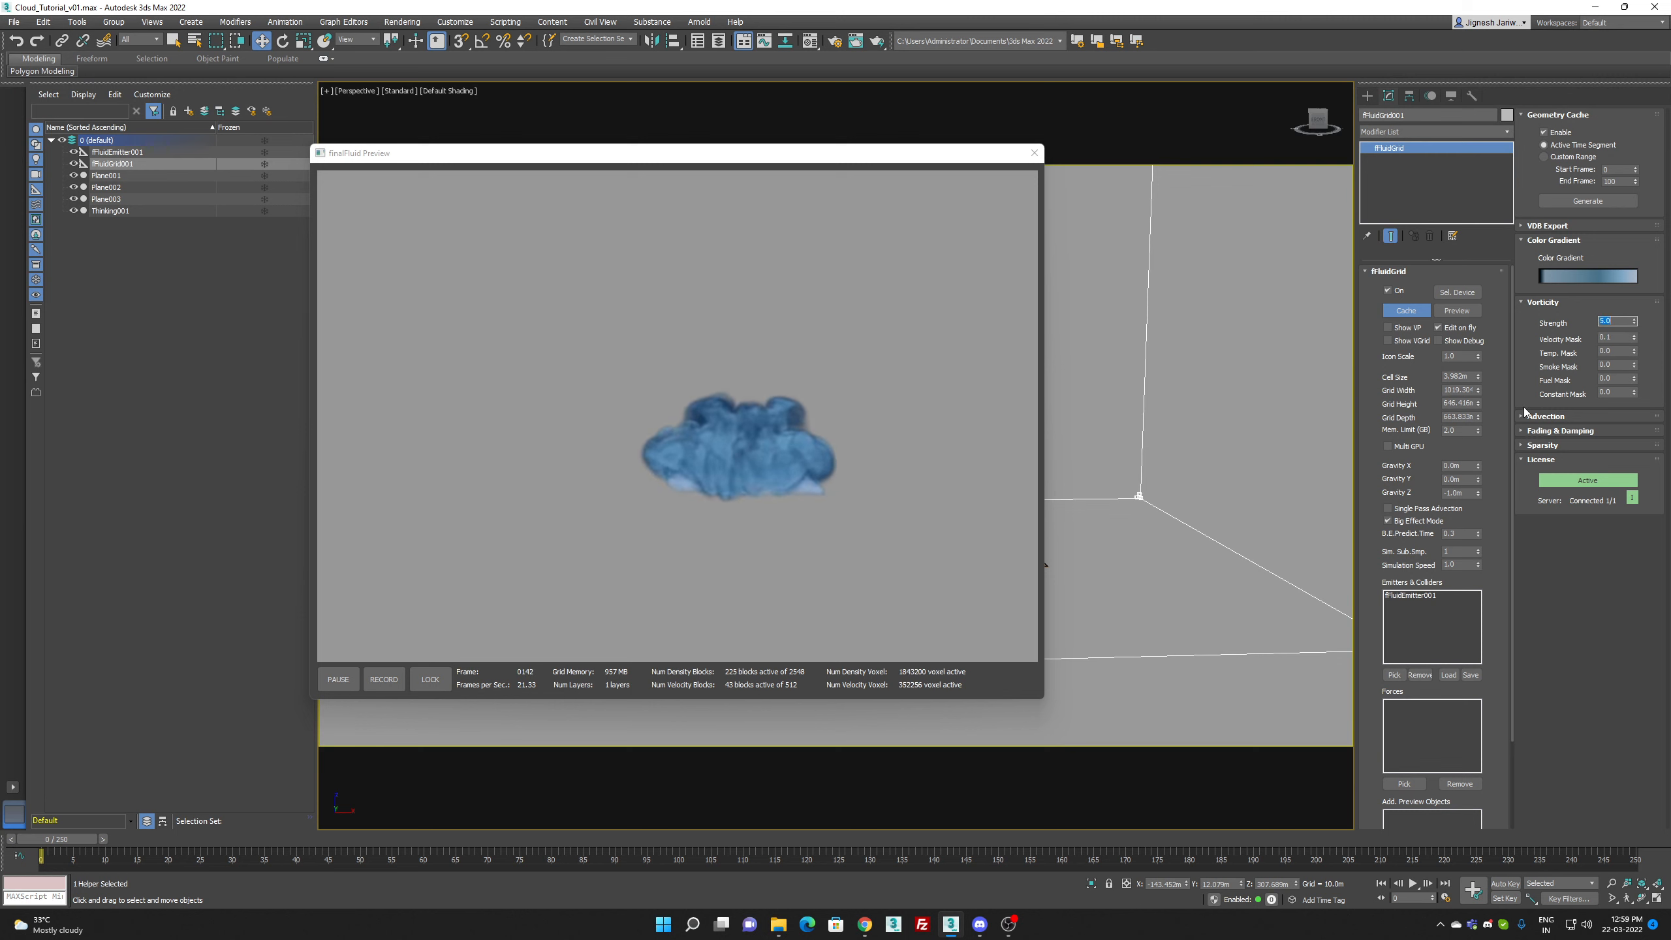
{"action": "left_click", "coordinate": [1467, 466]}
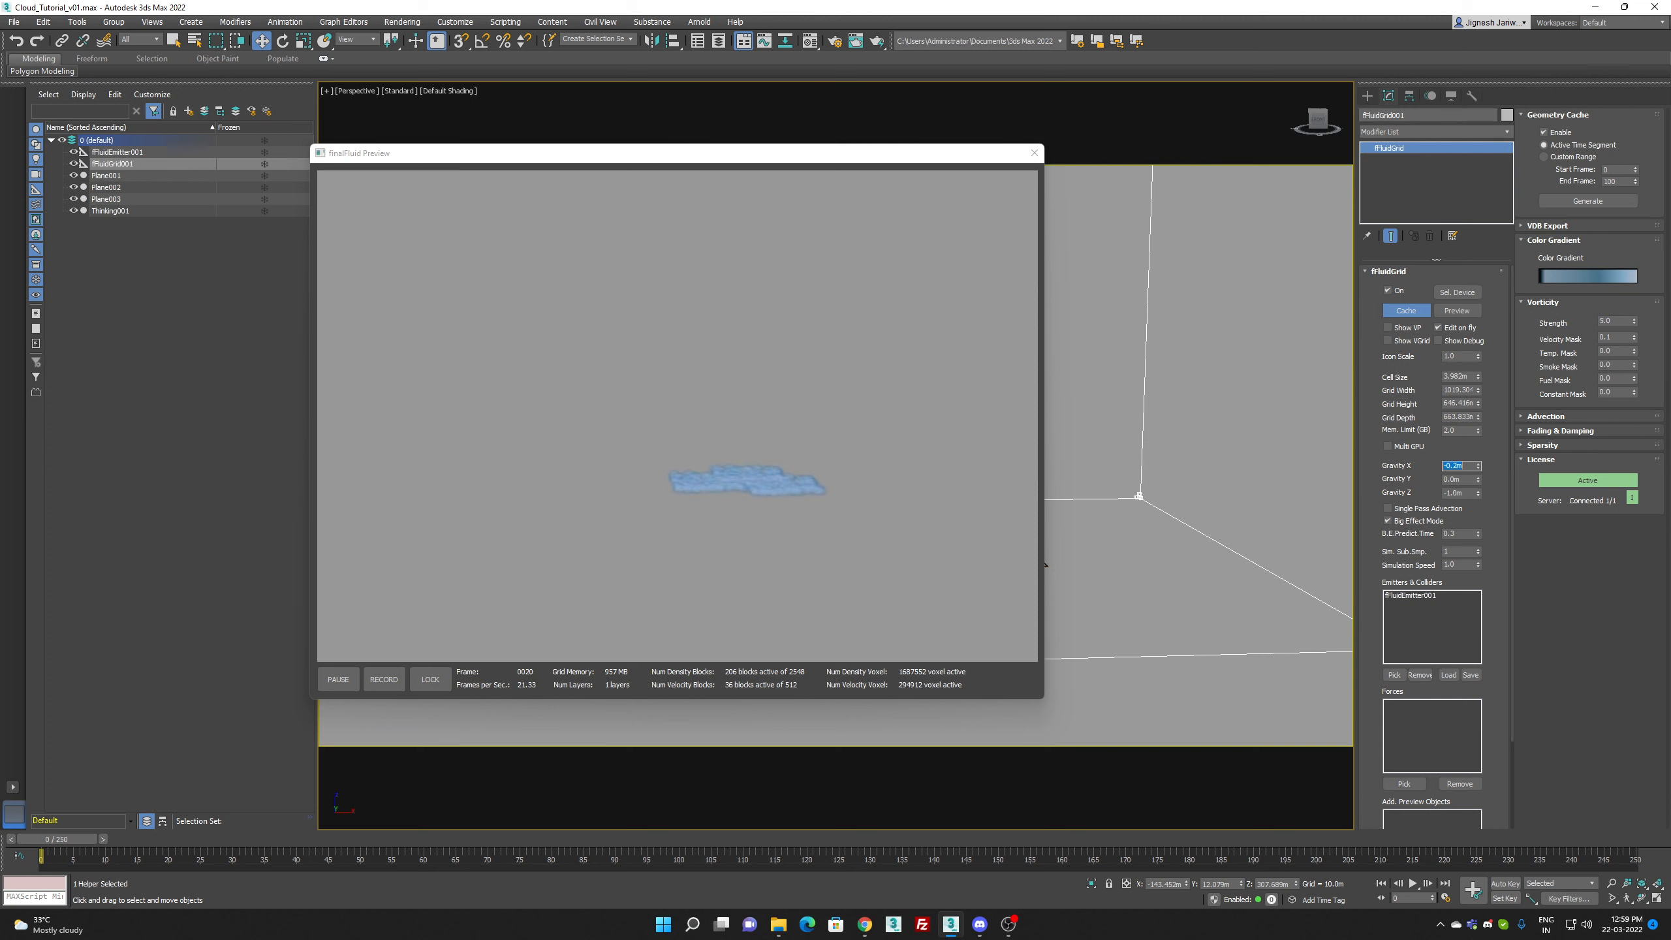
{"action": "key", "text": "Return"}
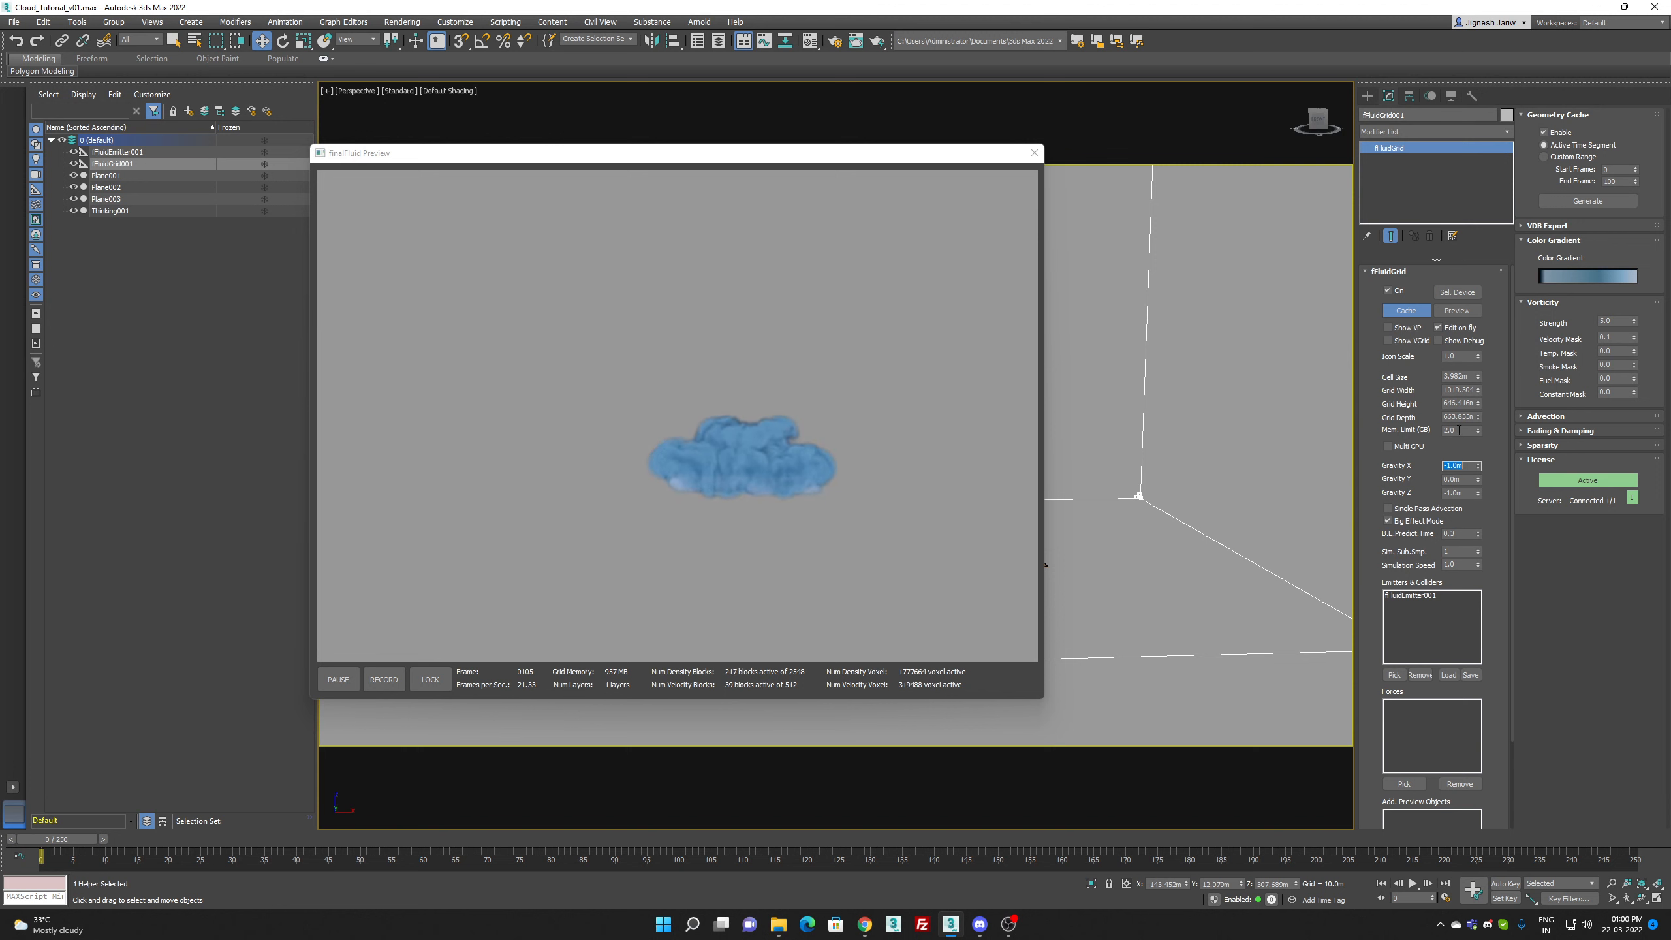
Step: Set the fluid grid's Buoyancy P. T. advection value to 50
{"action": "left_click", "coordinate": [1588, 420]}
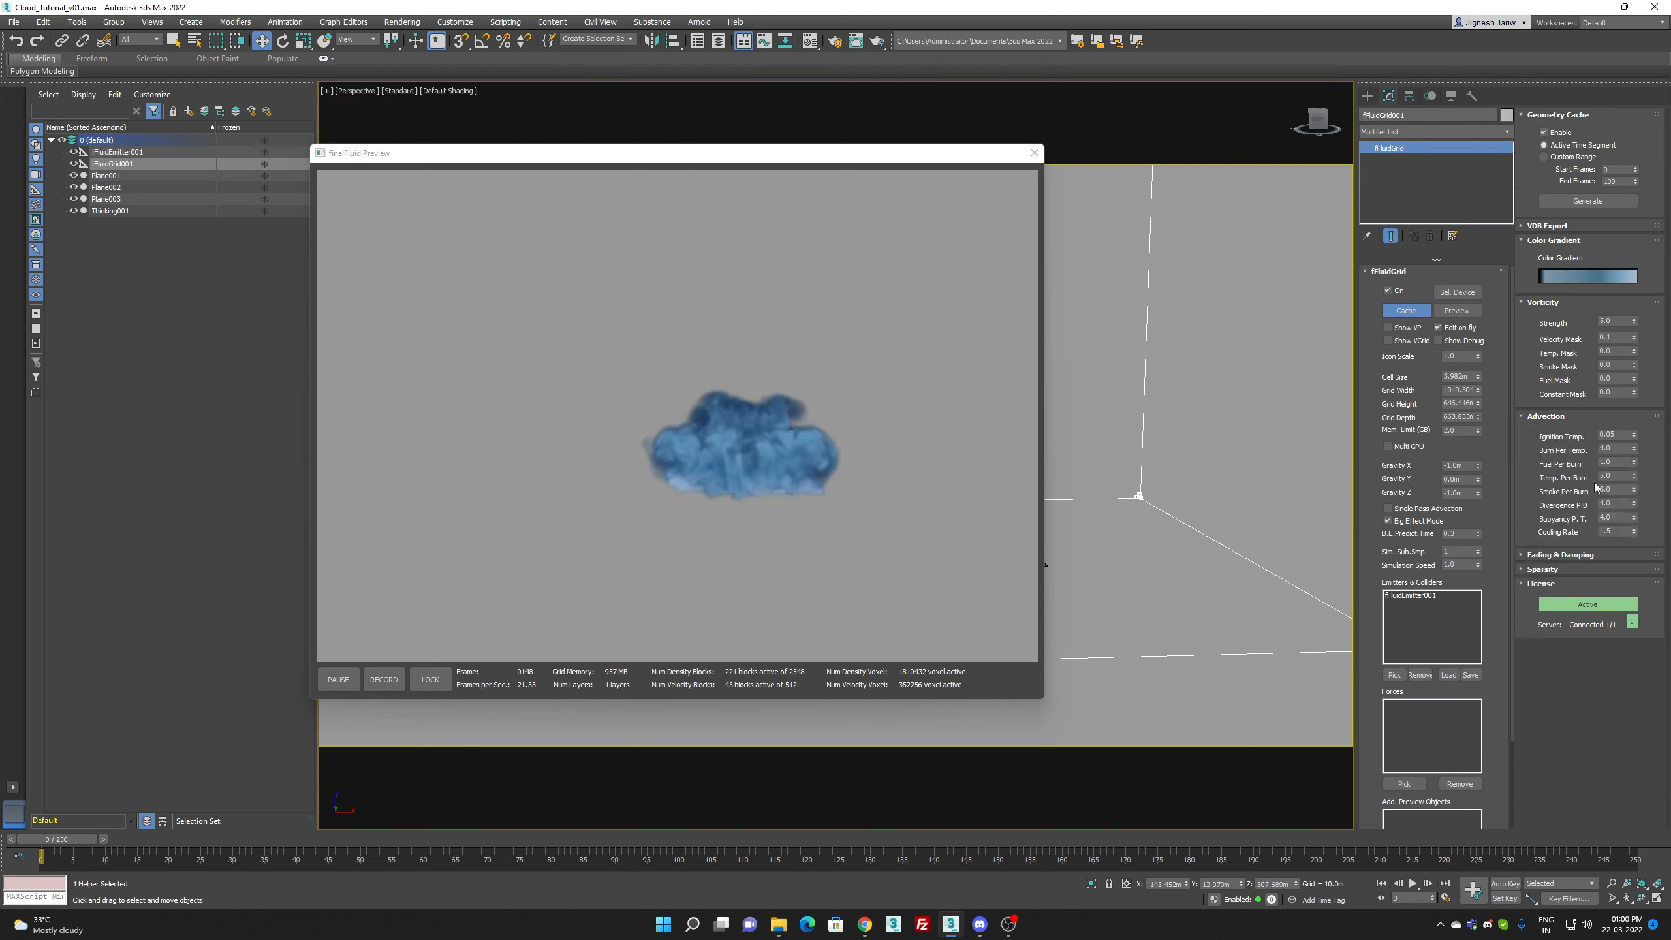
{"action": "left_click", "coordinate": [1606, 519]}
{"action": "type", "text": "50"}
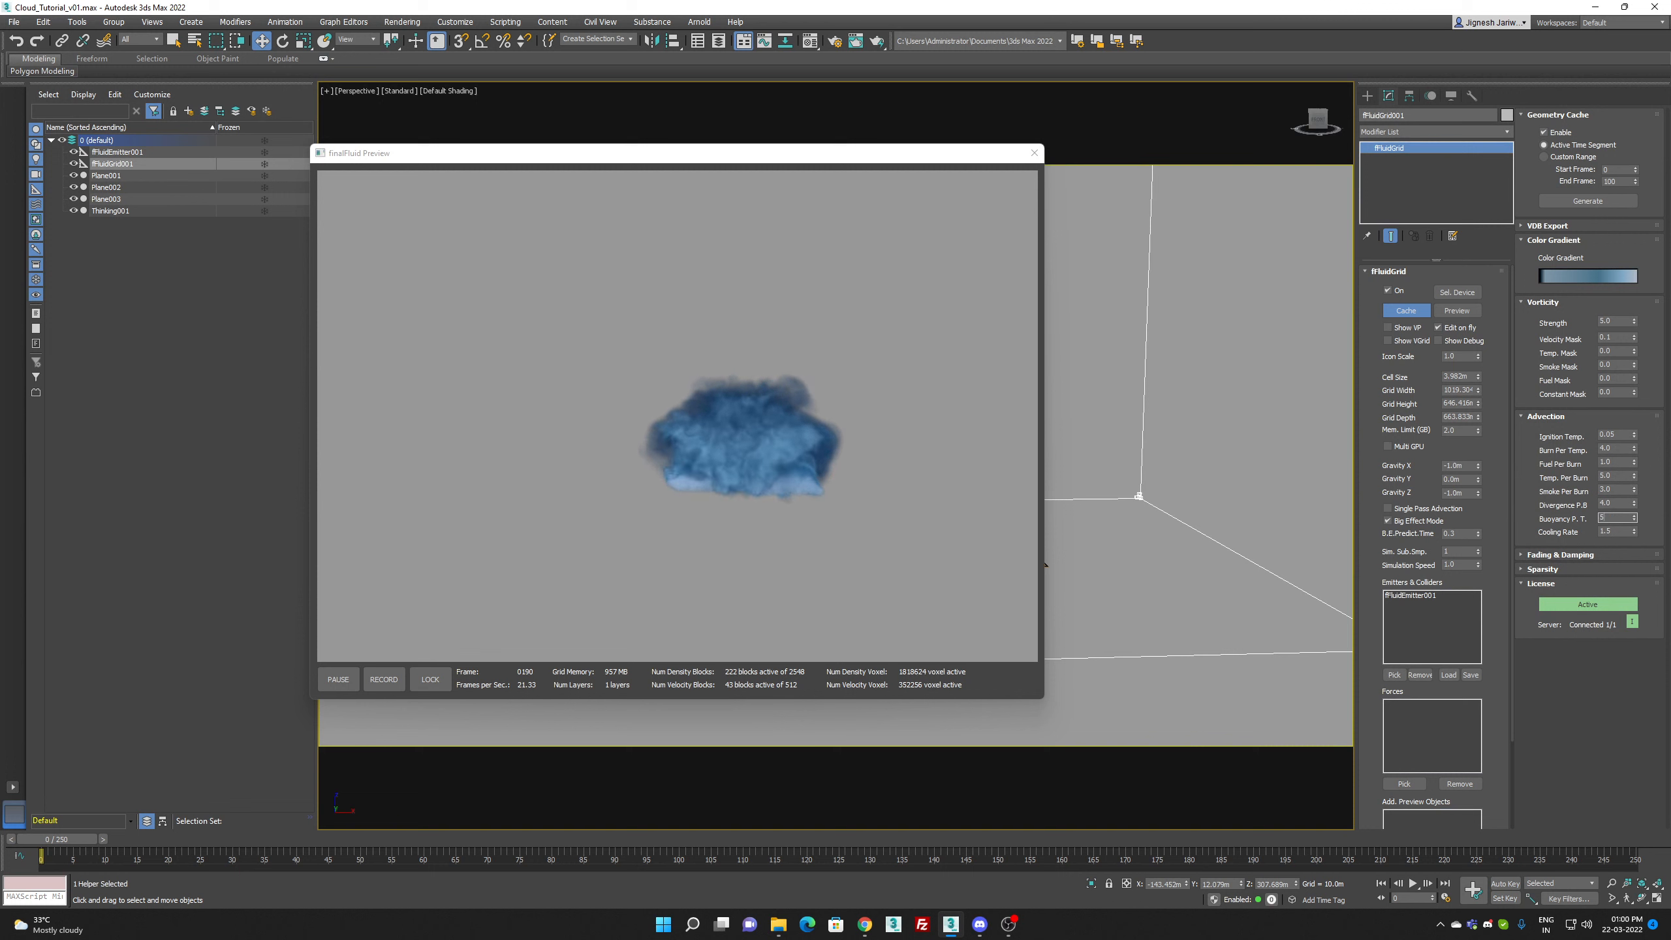
{"action": "key", "text": "Return"}
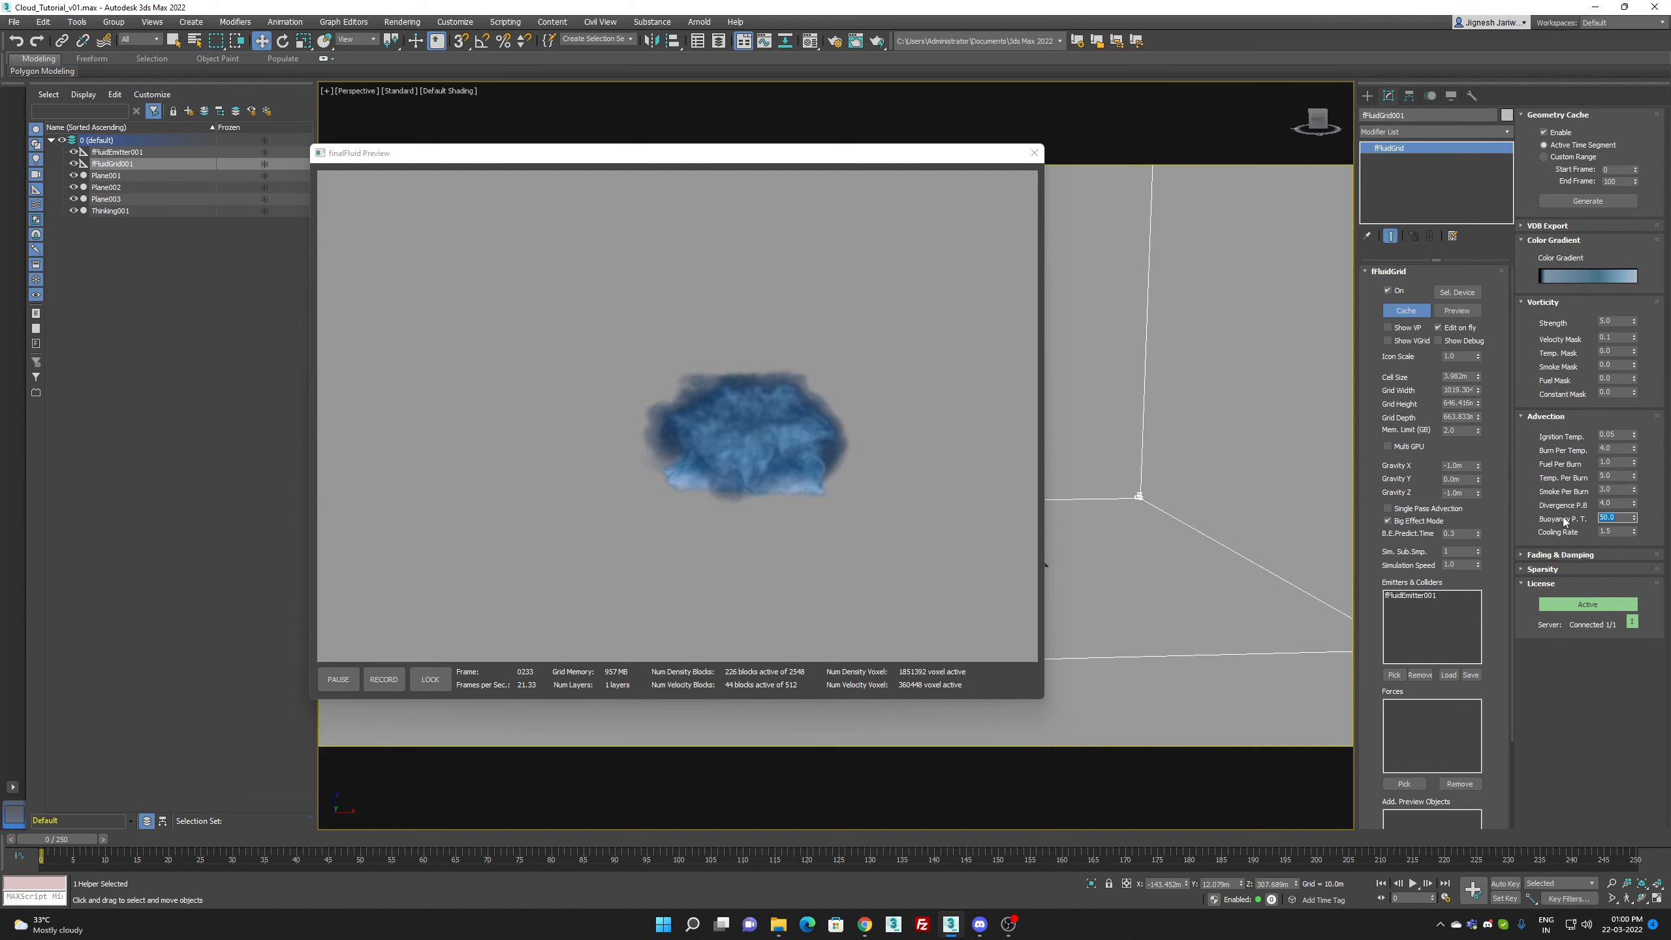
Step: Set the grid's Smoke allocation weight in the sparsity settings to 1.0
{"action": "left_click", "coordinate": [1579, 567]}
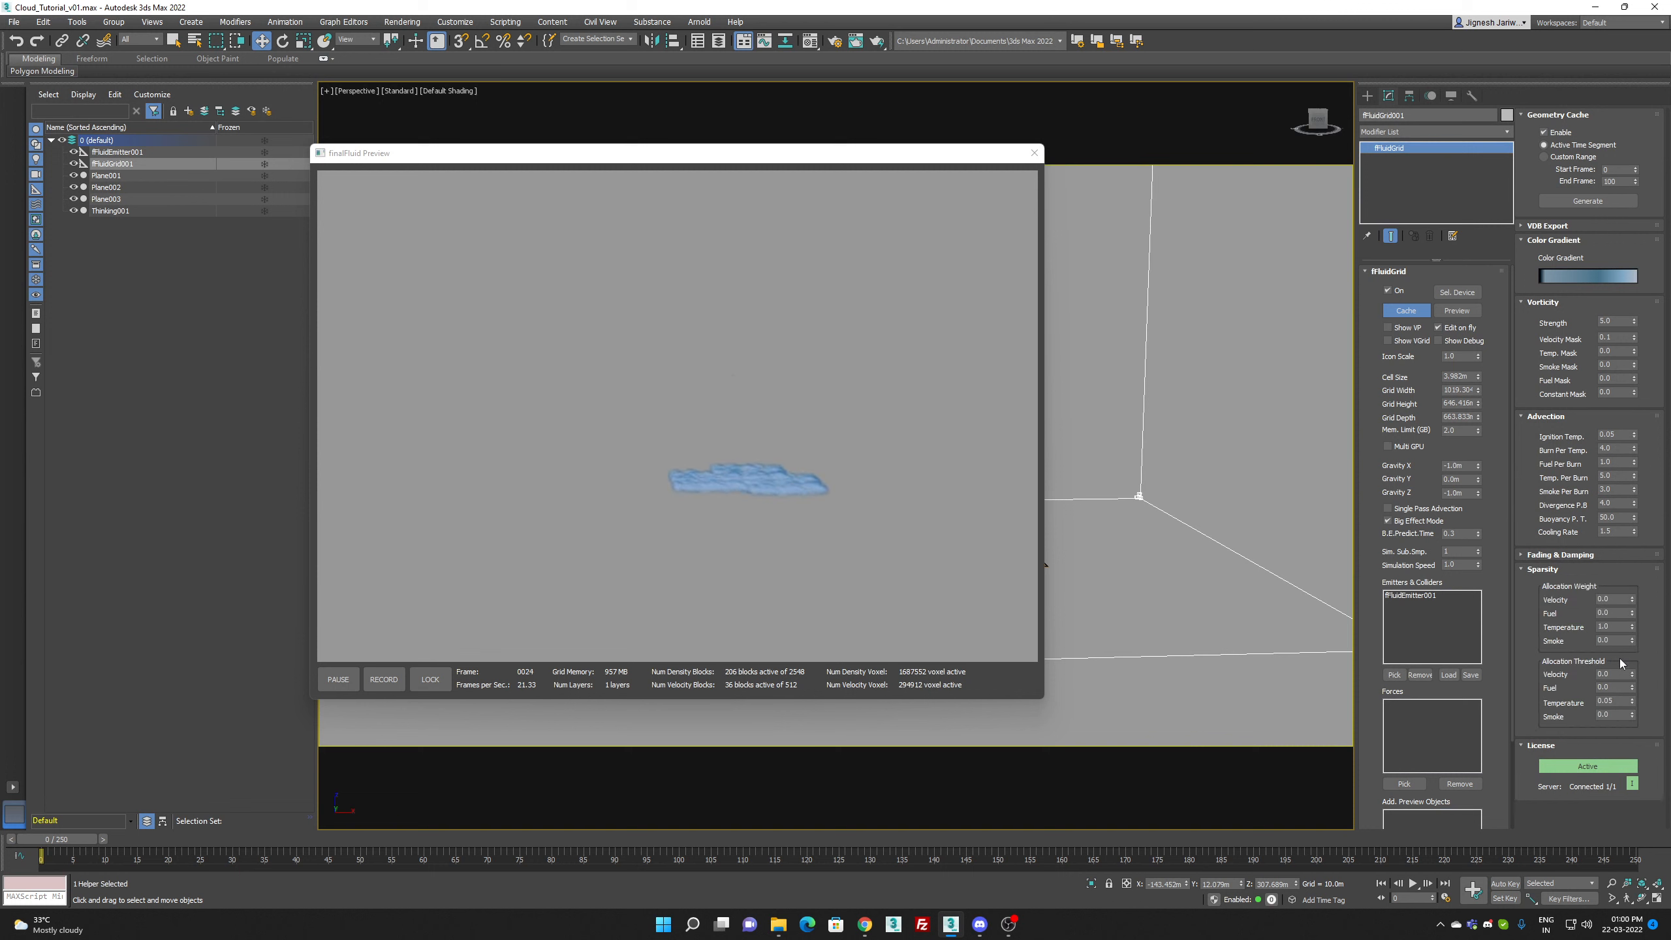
{"action": "left_click_drag", "start_coordinate": [1618, 640], "coordinate": [1548, 641]}
{"action": "type", "text": "1"}
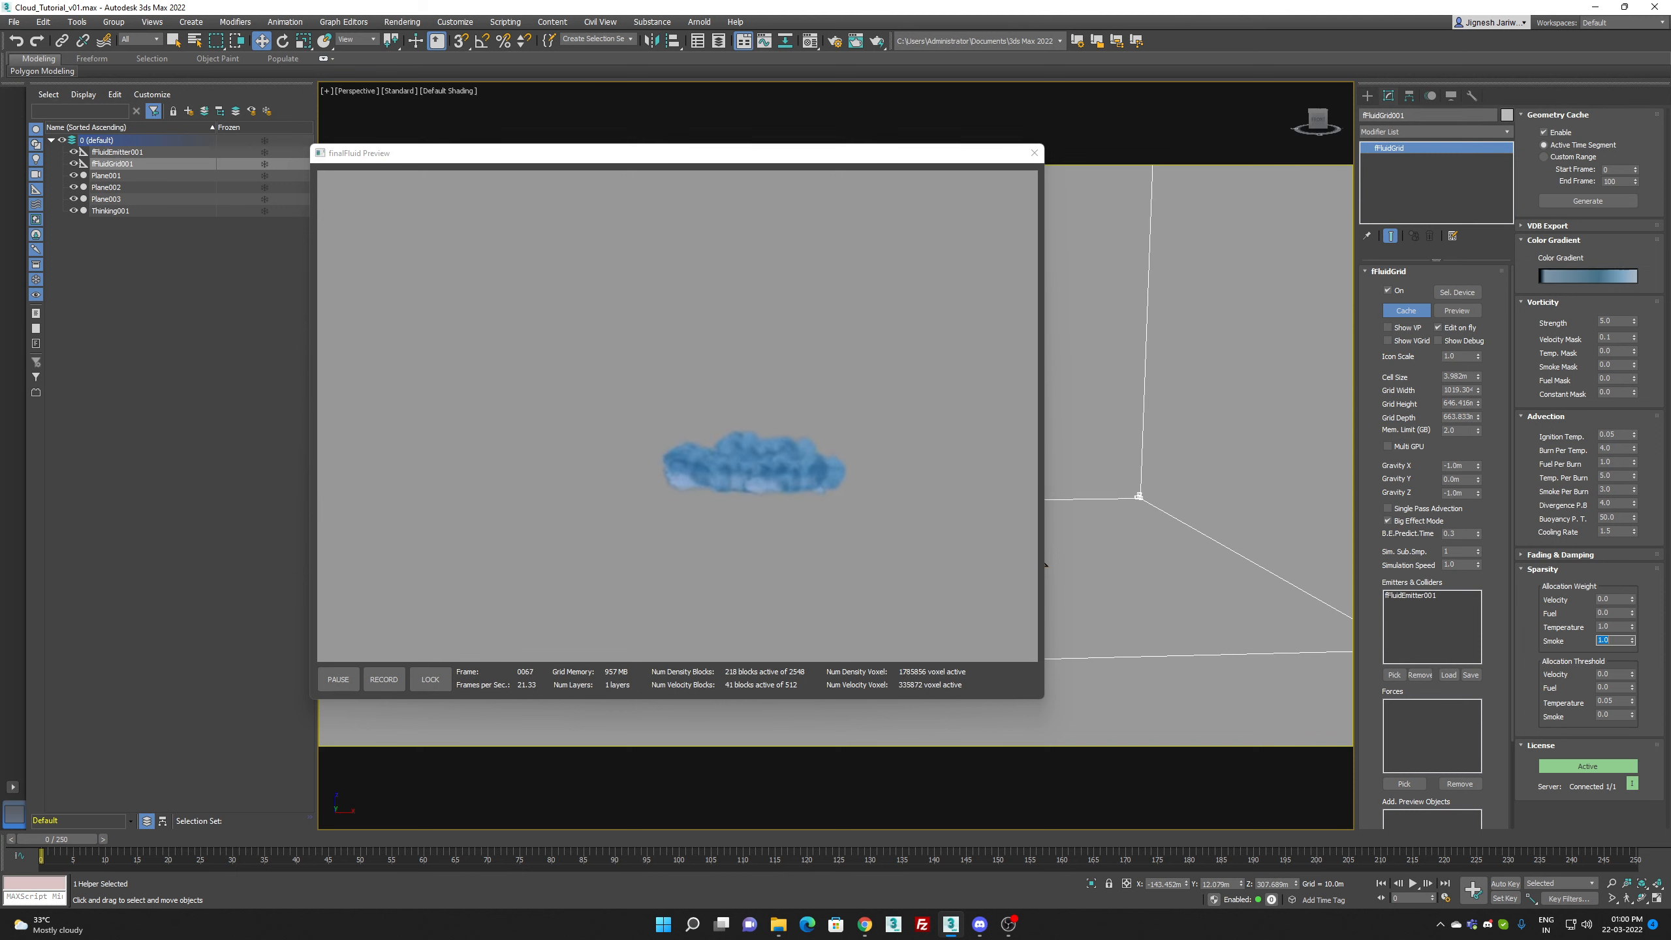
{"action": "key", "text": "Return"}
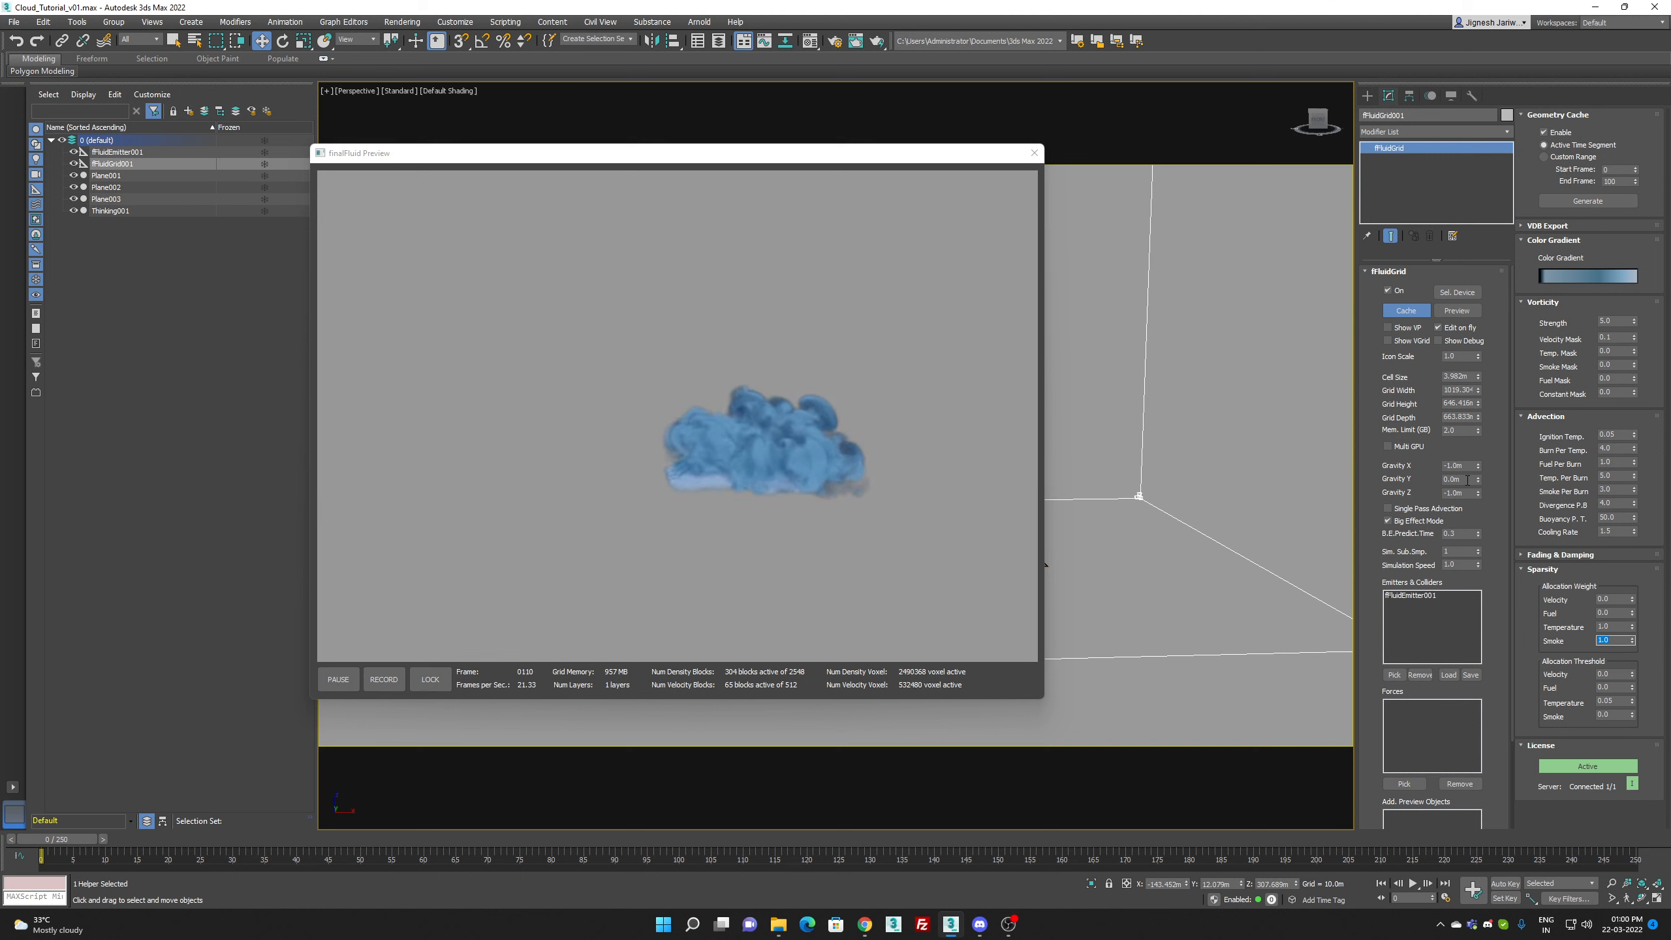
Step: Reverse the grid's sideways gravity by setting Gravity X to 1.0 m
{"action": "left_click_drag", "start_coordinate": [1467, 466], "coordinate": [1197, 438]}
{"action": "type", "text": "1"}
{"action": "key", "text": "Return"}
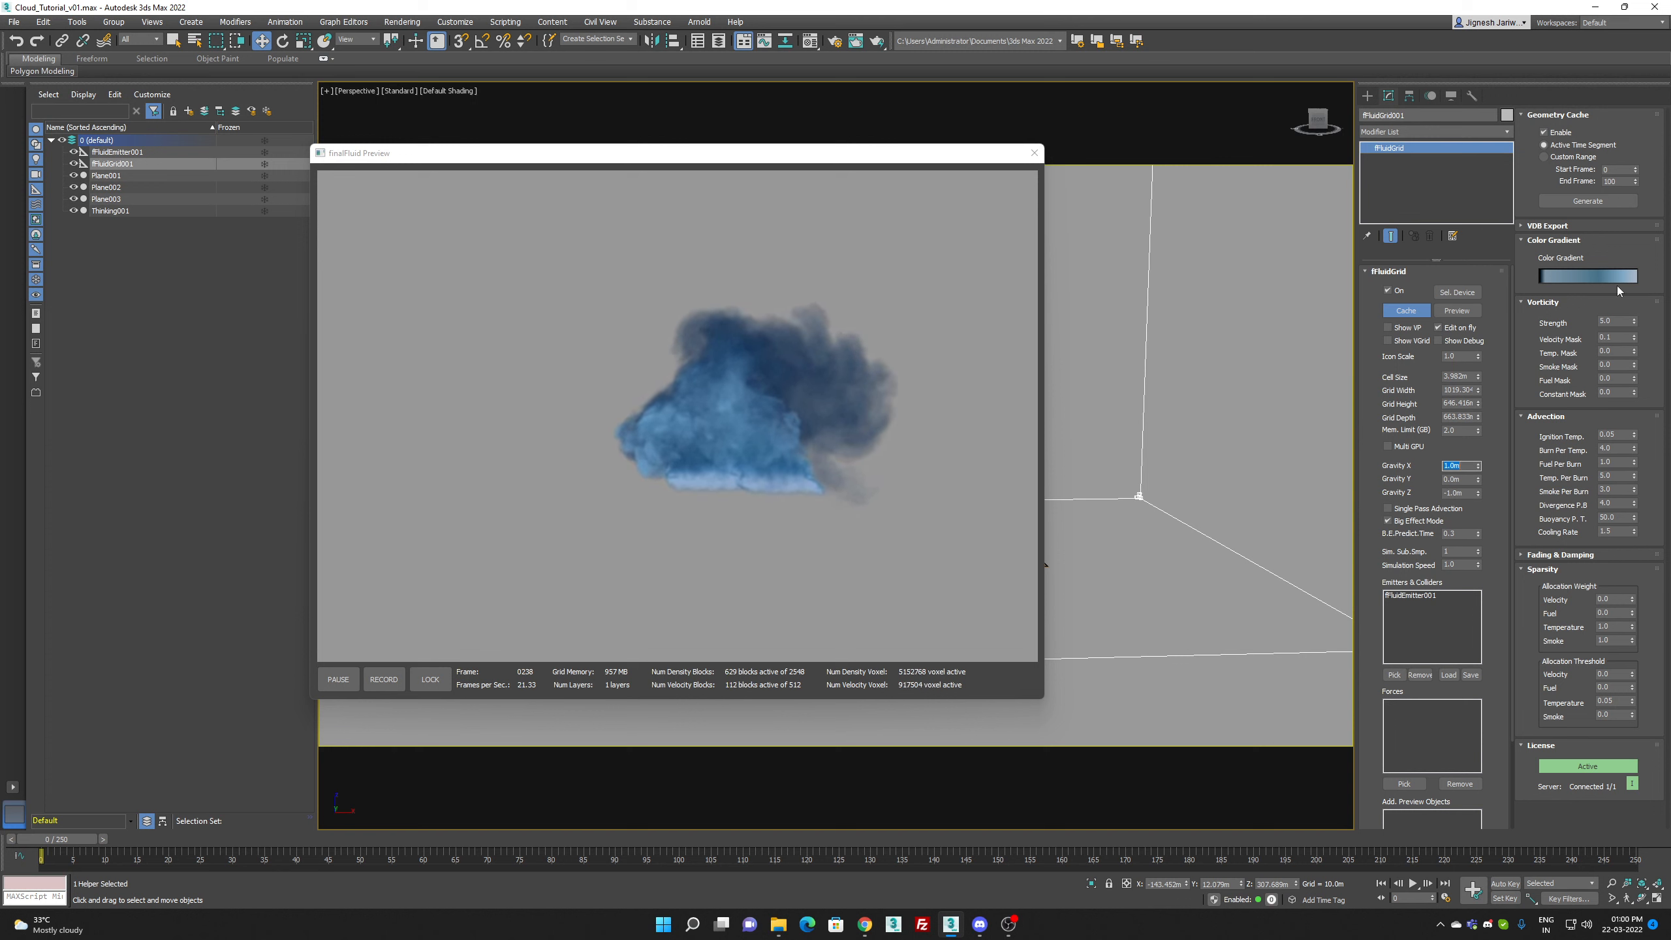
Step: Set the grid's vorticity Smoke Mask to 0.1 and close the fluid preview
{"action": "left_click_drag", "start_coordinate": [1631, 364], "coordinate": [1552, 370]}
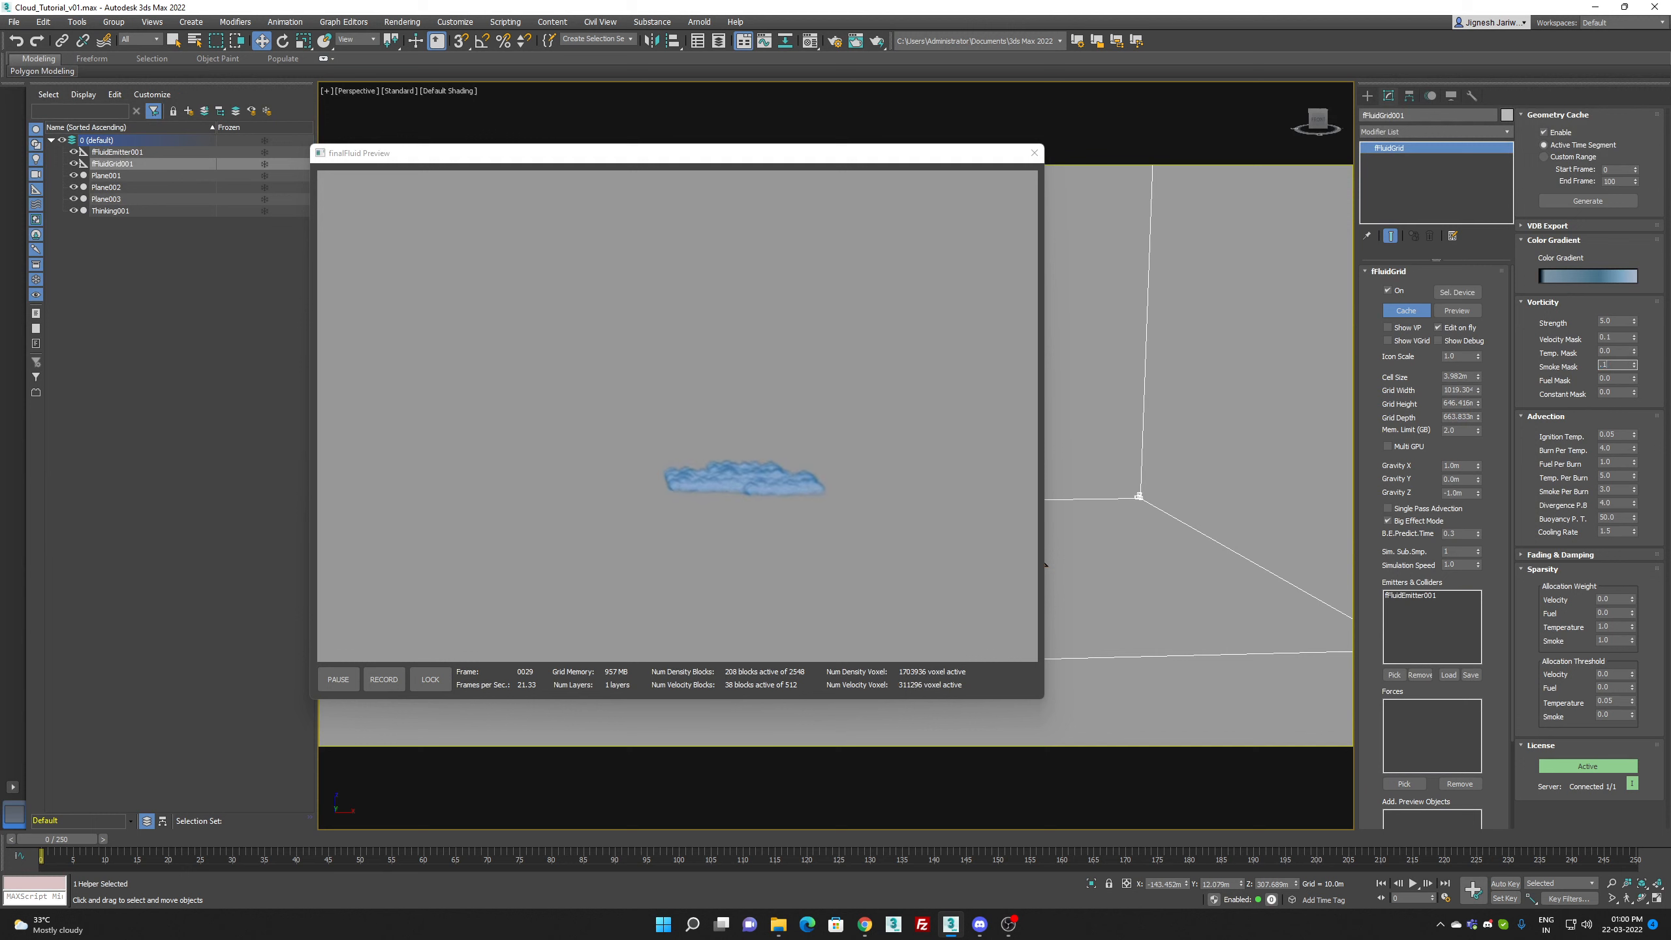
{"action": "type", "text": "0.1"}
{"action": "key", "text": "Return"}
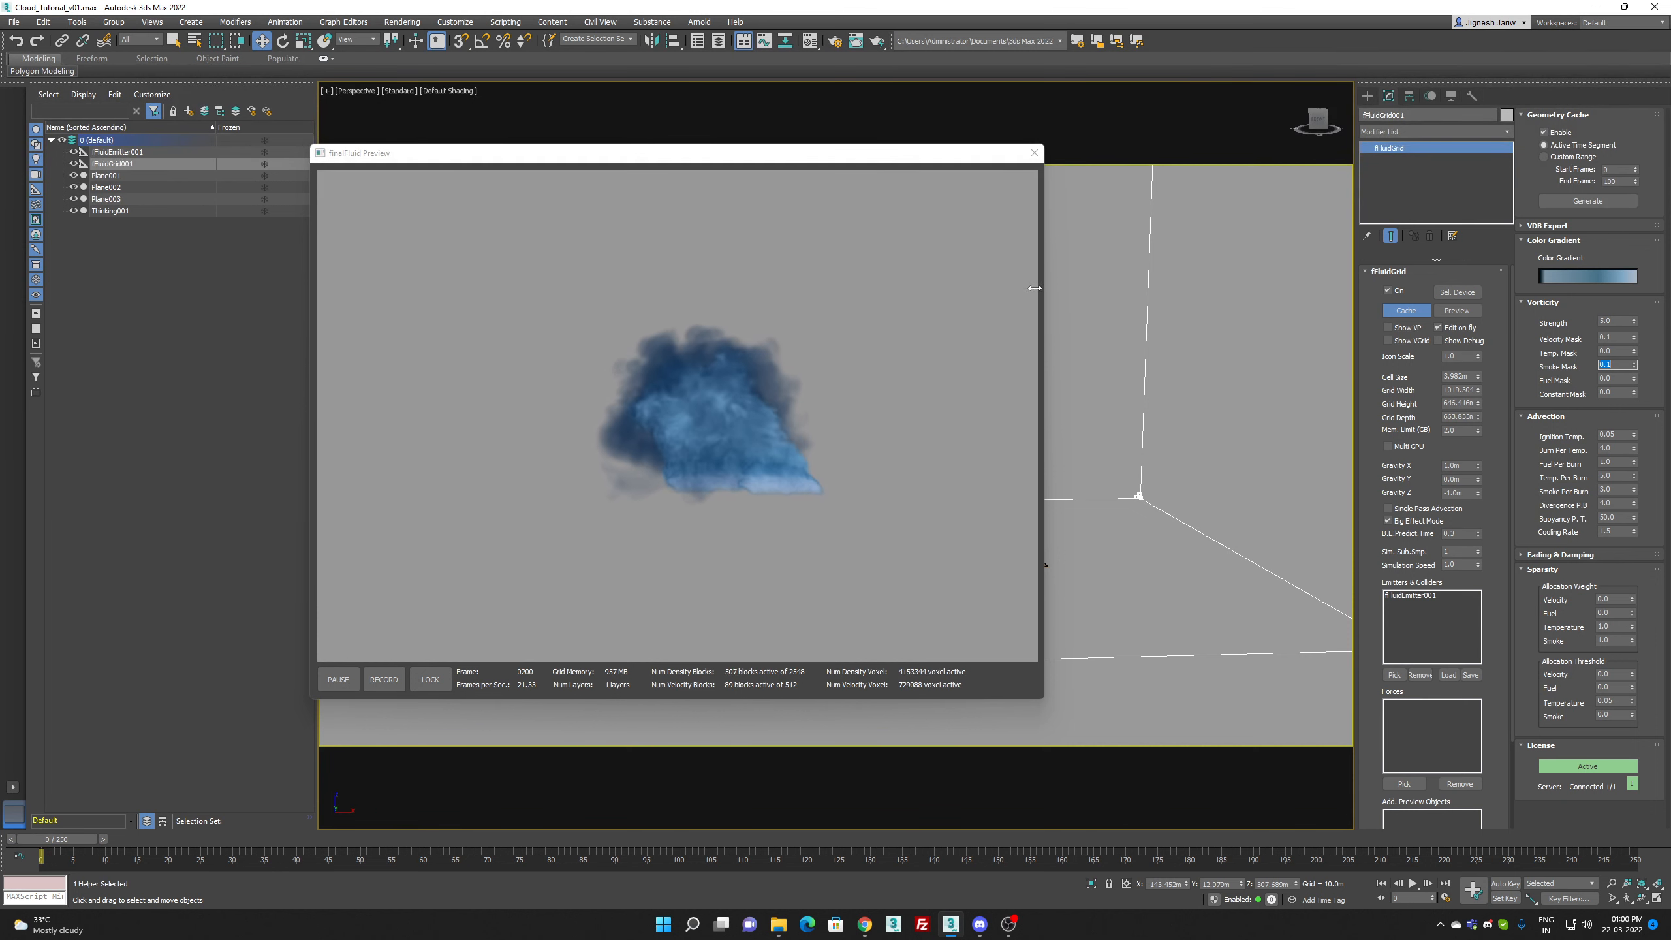
{"action": "left_click", "coordinate": [1033, 153]}
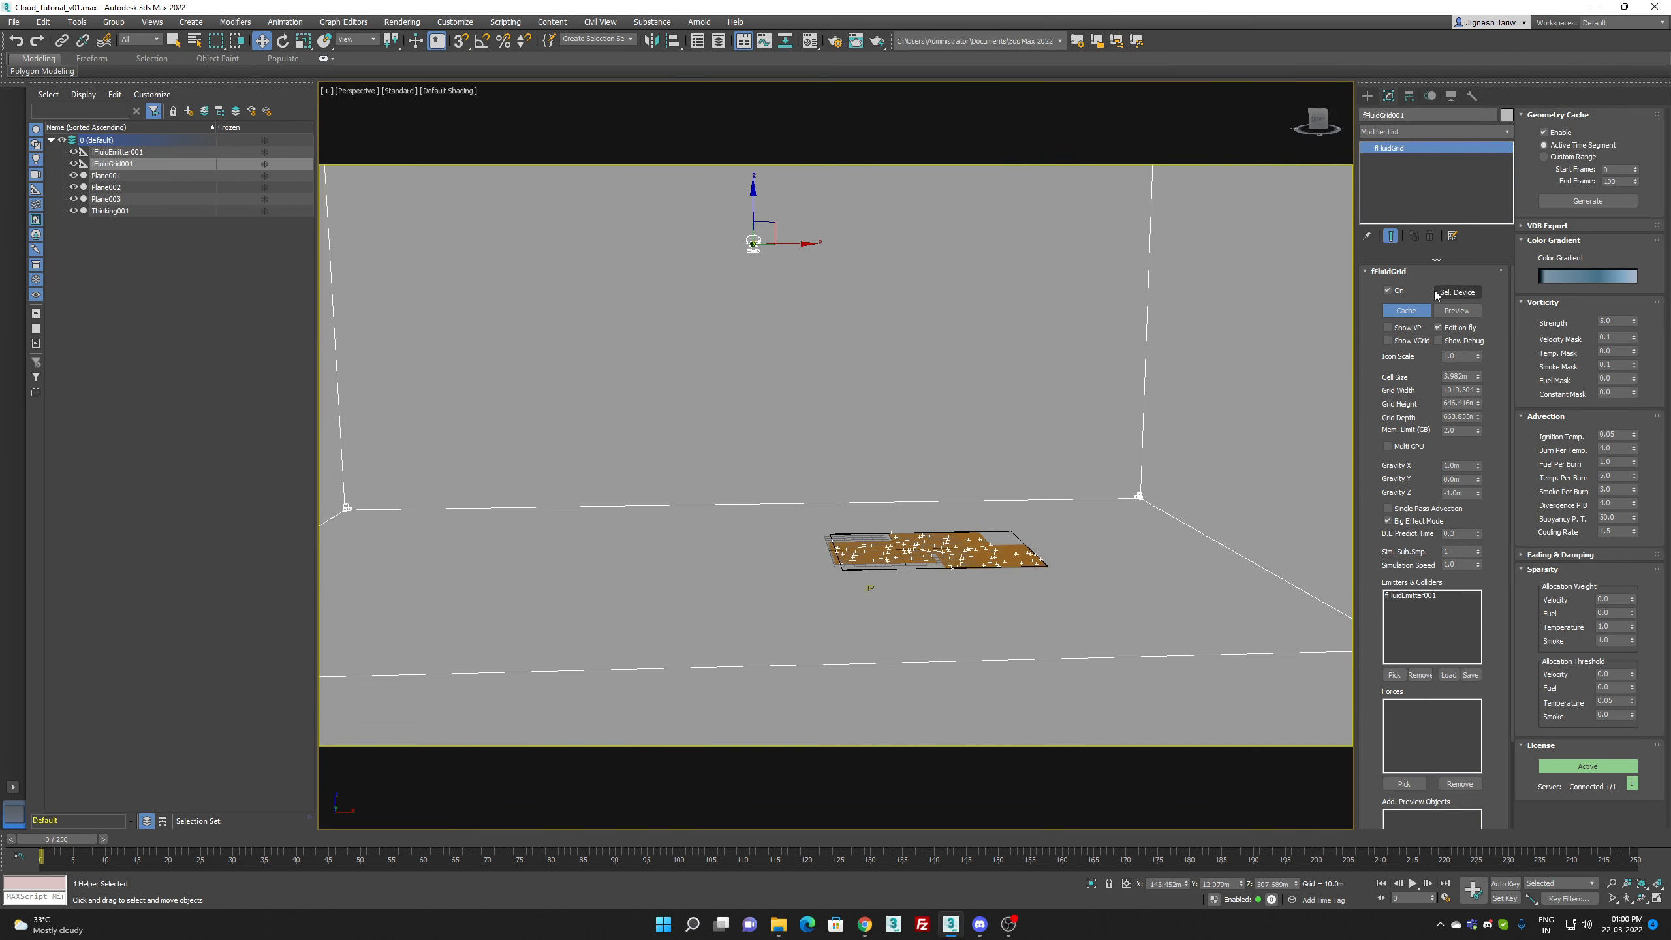
Step: Add a TimeInterval condition to Thinking001's DynamicSet, connect its output to the MatterWaves ON input, and set End Frame to 100
{"action": "left_click", "coordinate": [121, 212]}
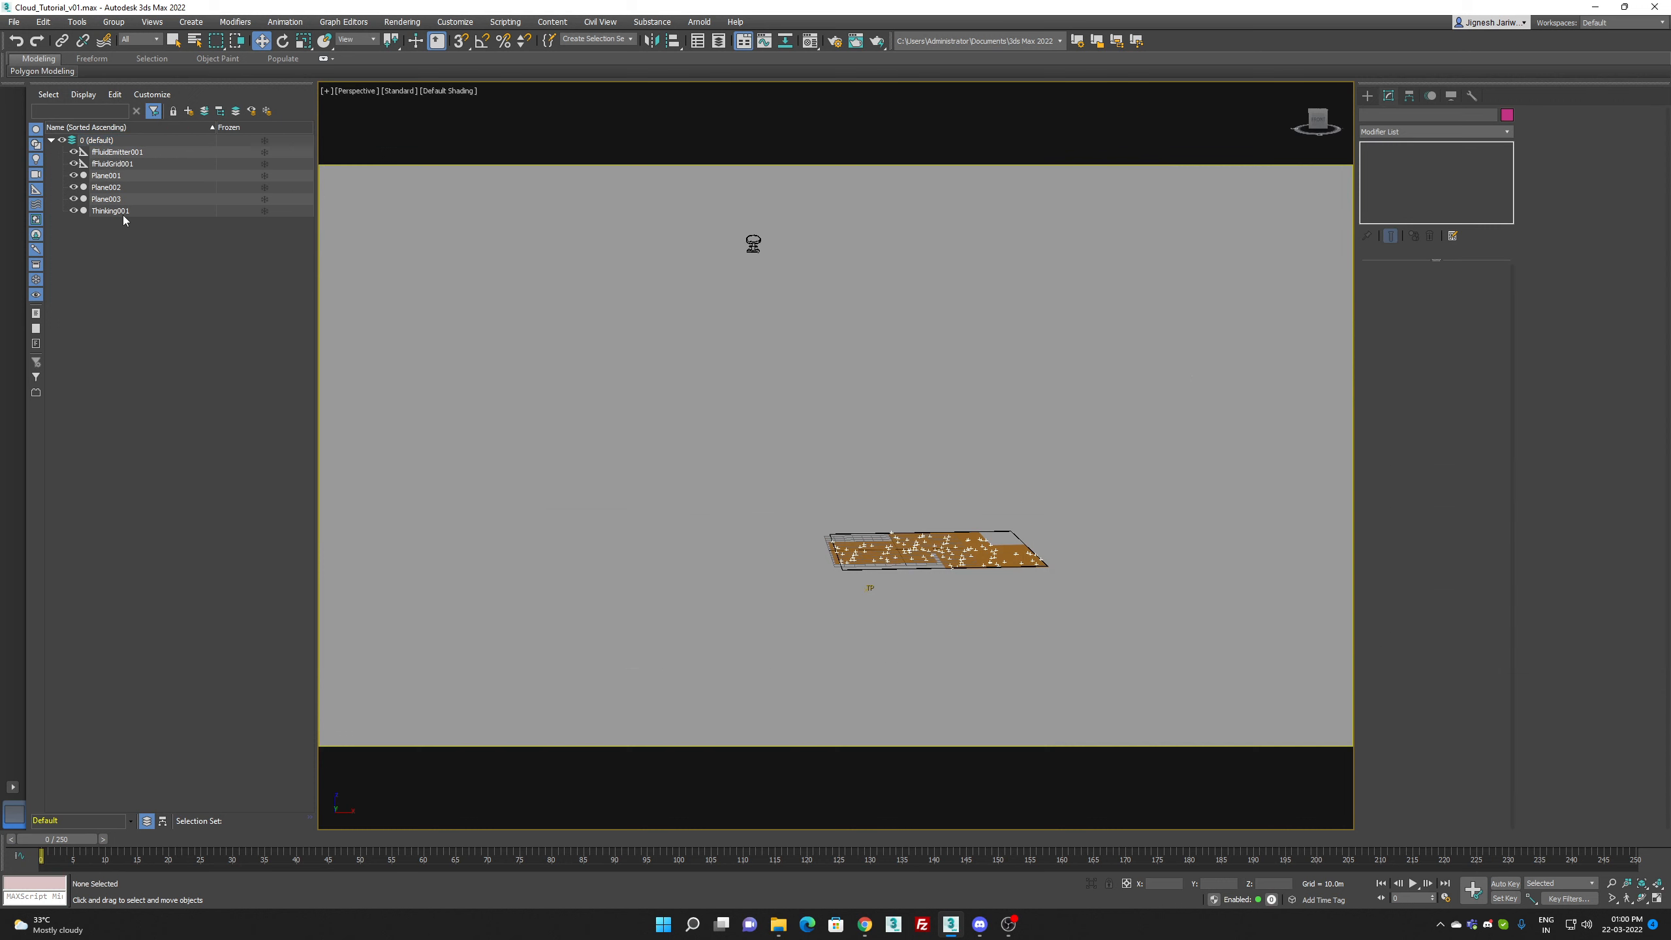
{"action": "left_click", "coordinate": [1428, 288]}
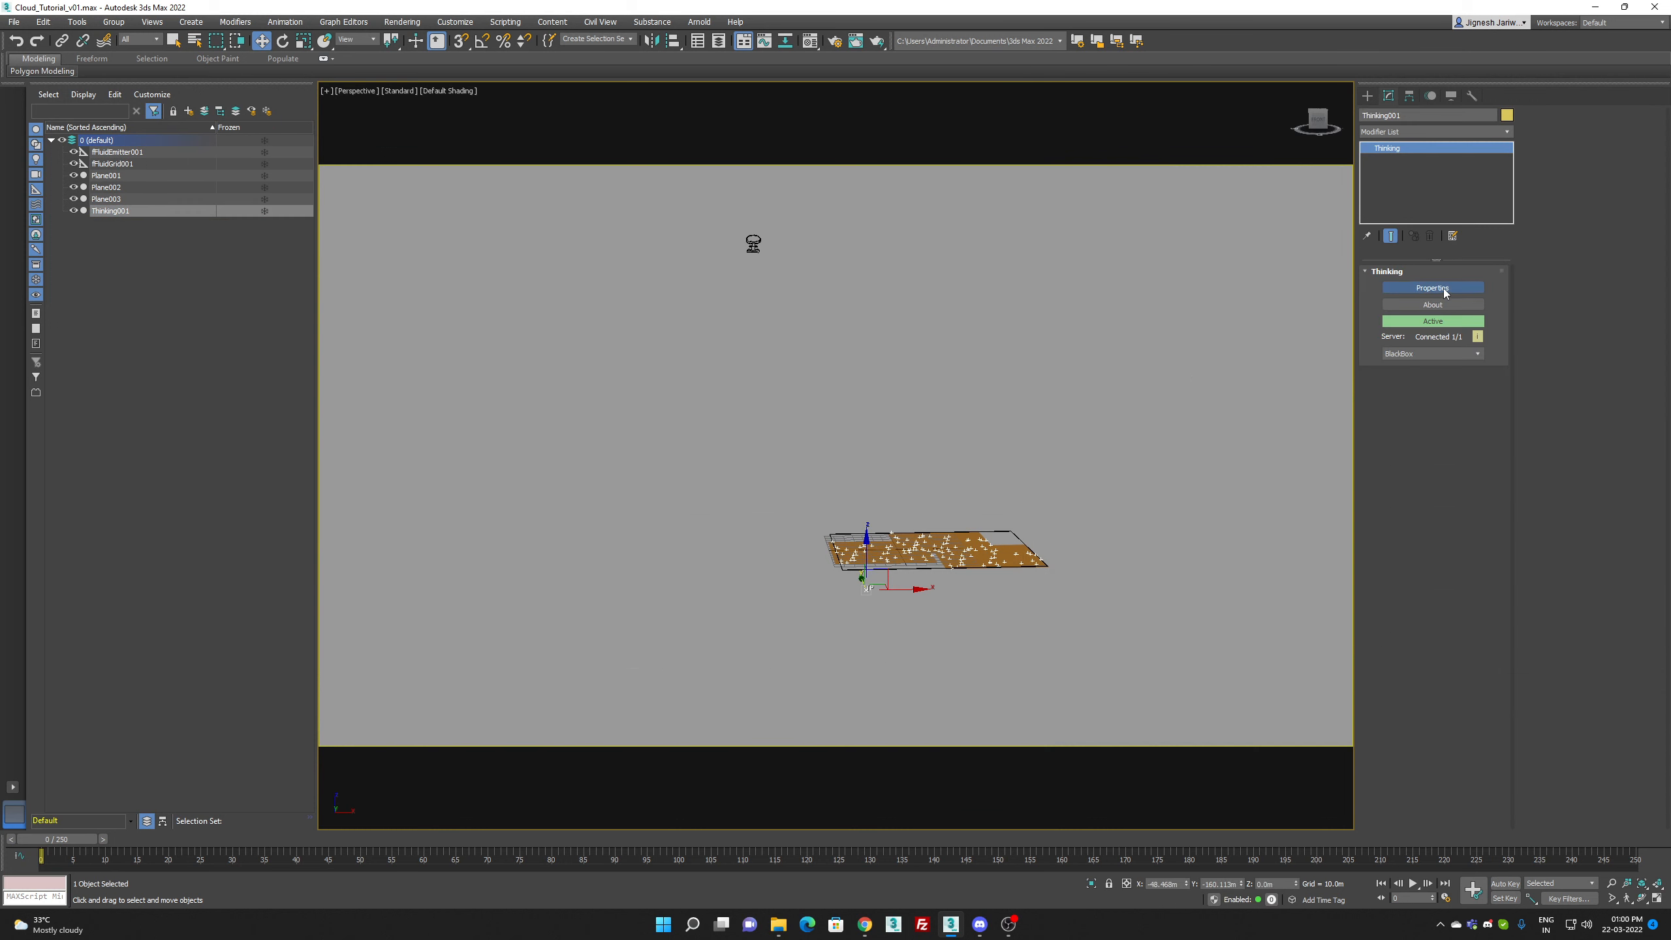
{"action": "middle_click_drag", "start_coordinate": [1237, 242], "coordinate": [1372, 276]}
{"action": "right_click", "coordinate": [1183, 261]}
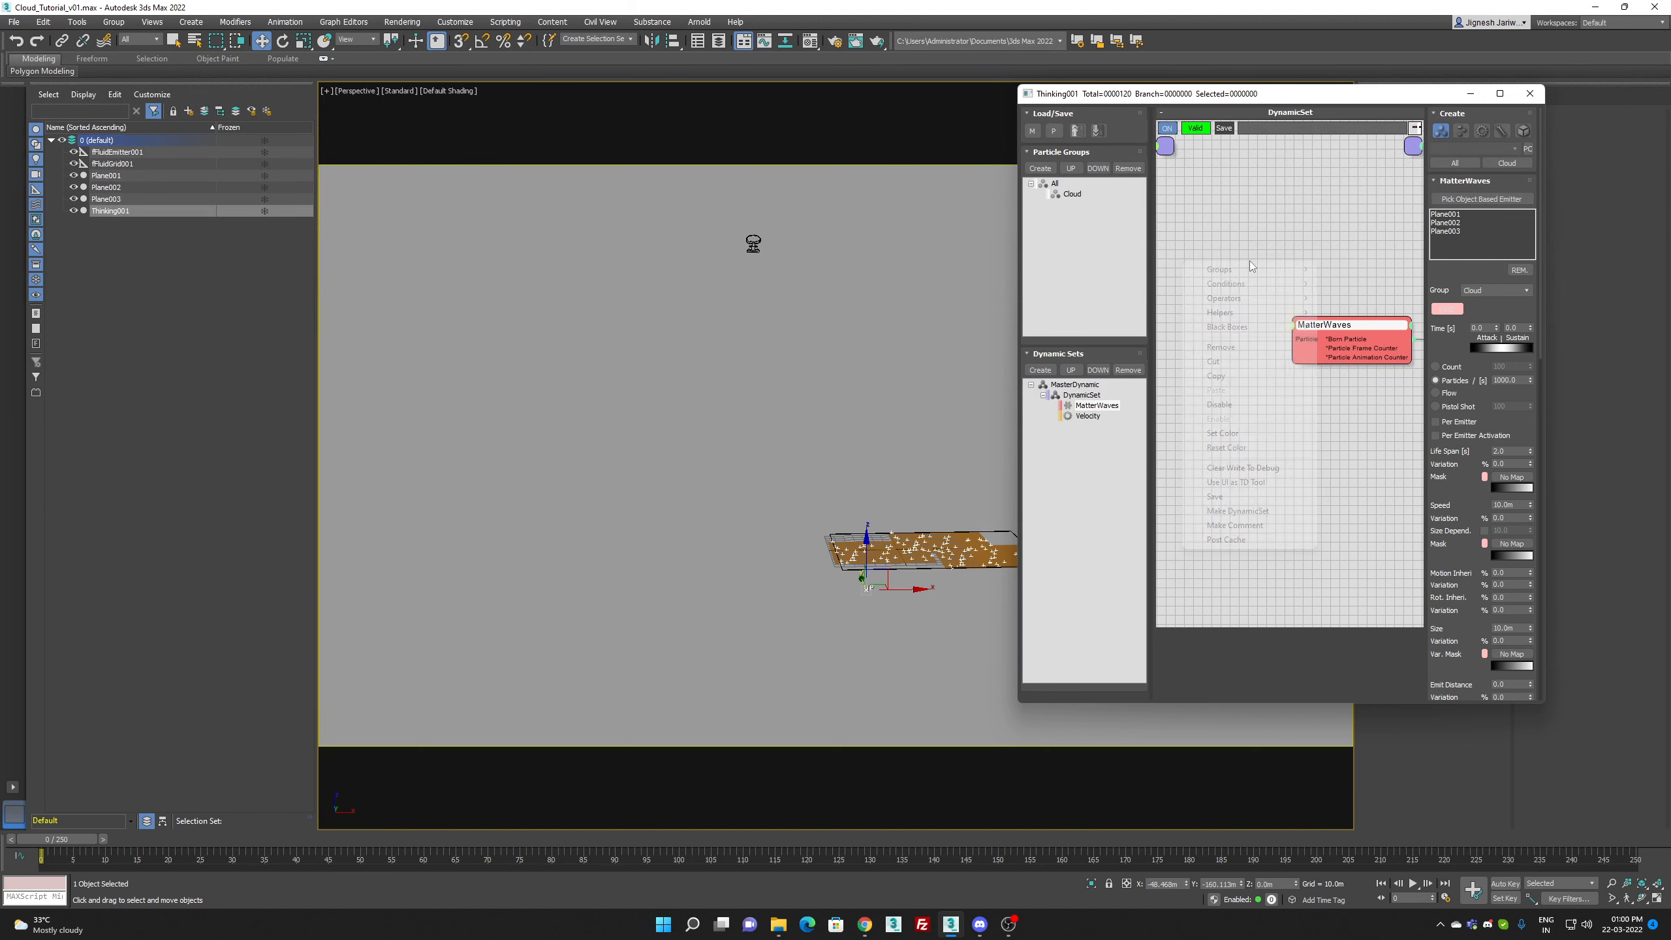
{"action": "mouse_move", "coordinate": [1264, 288]}
{"action": "mouse_move", "coordinate": [1371, 286]}
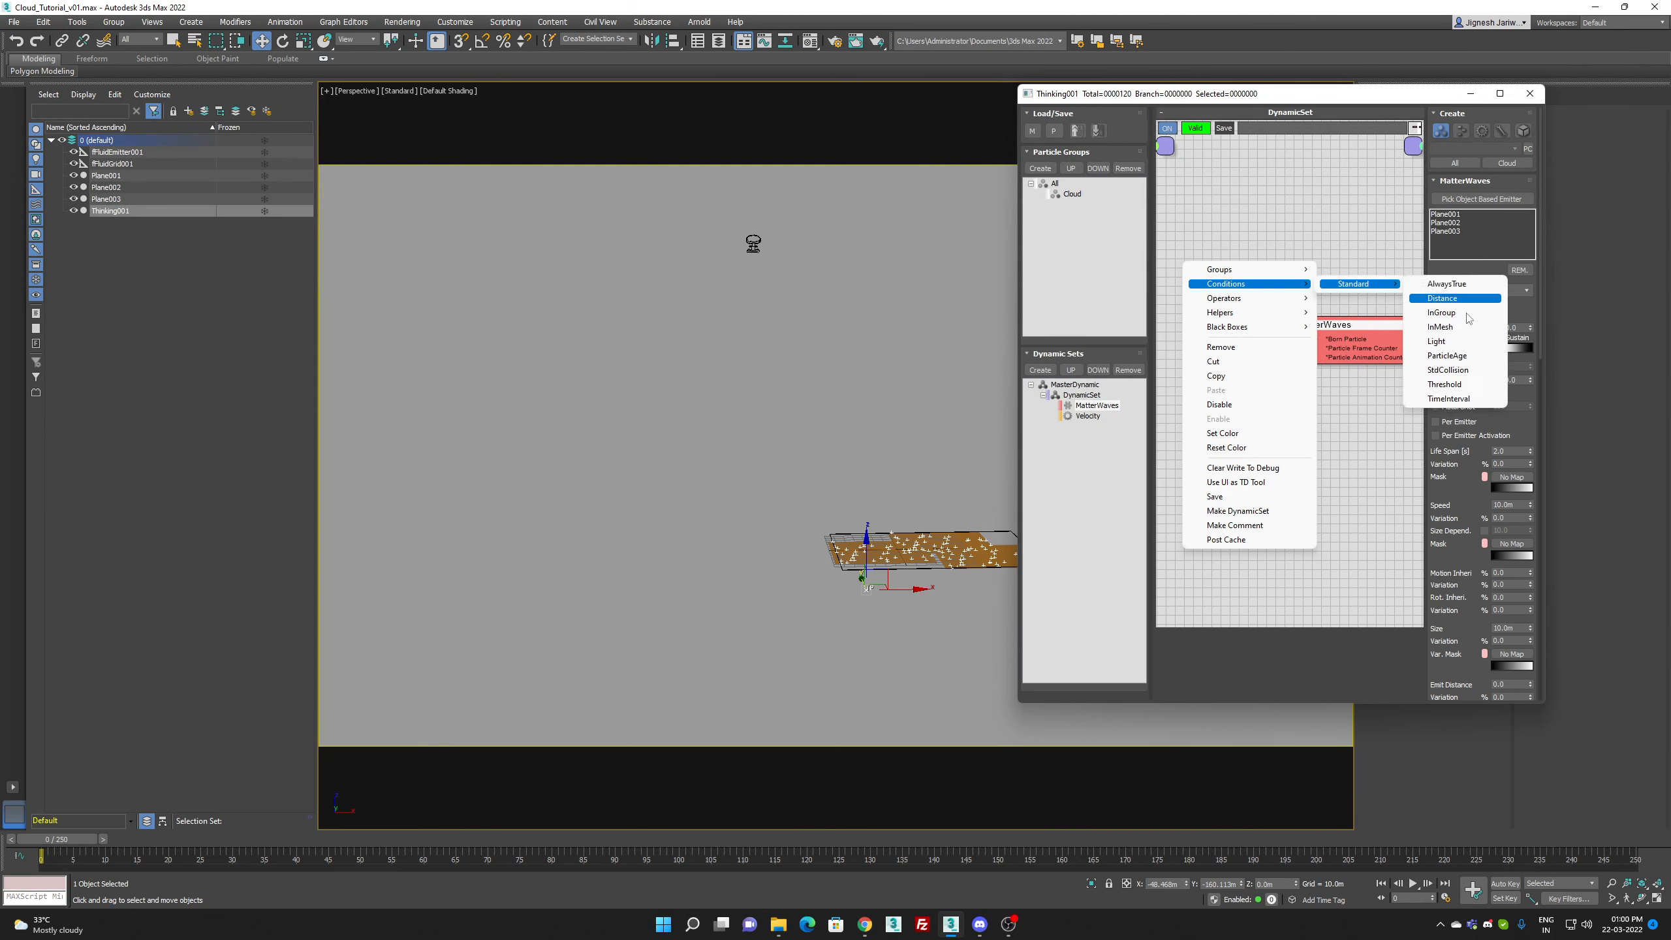
{"action": "left_click", "coordinate": [1448, 398]}
{"action": "left_click_drag", "start_coordinate": [1282, 290], "coordinate": [1315, 339]}
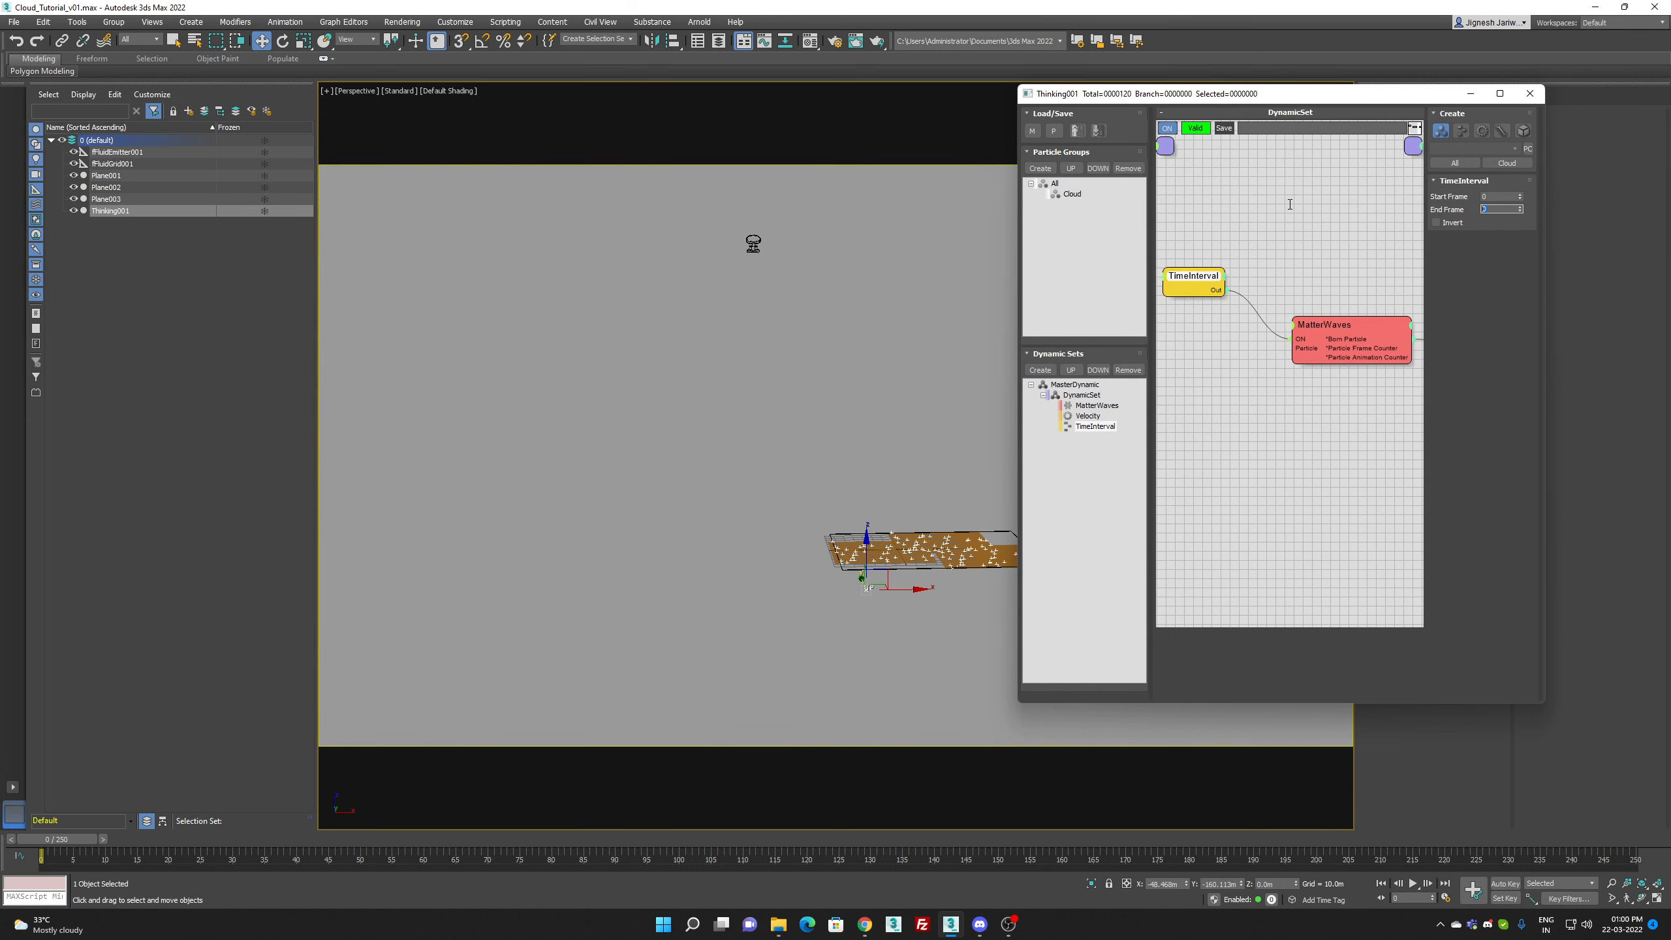
Step: Play the animation to check the timed particle emission, rewind to the first frame and close the Thinking editor
{"action": "left_click", "coordinate": [1412, 884]}
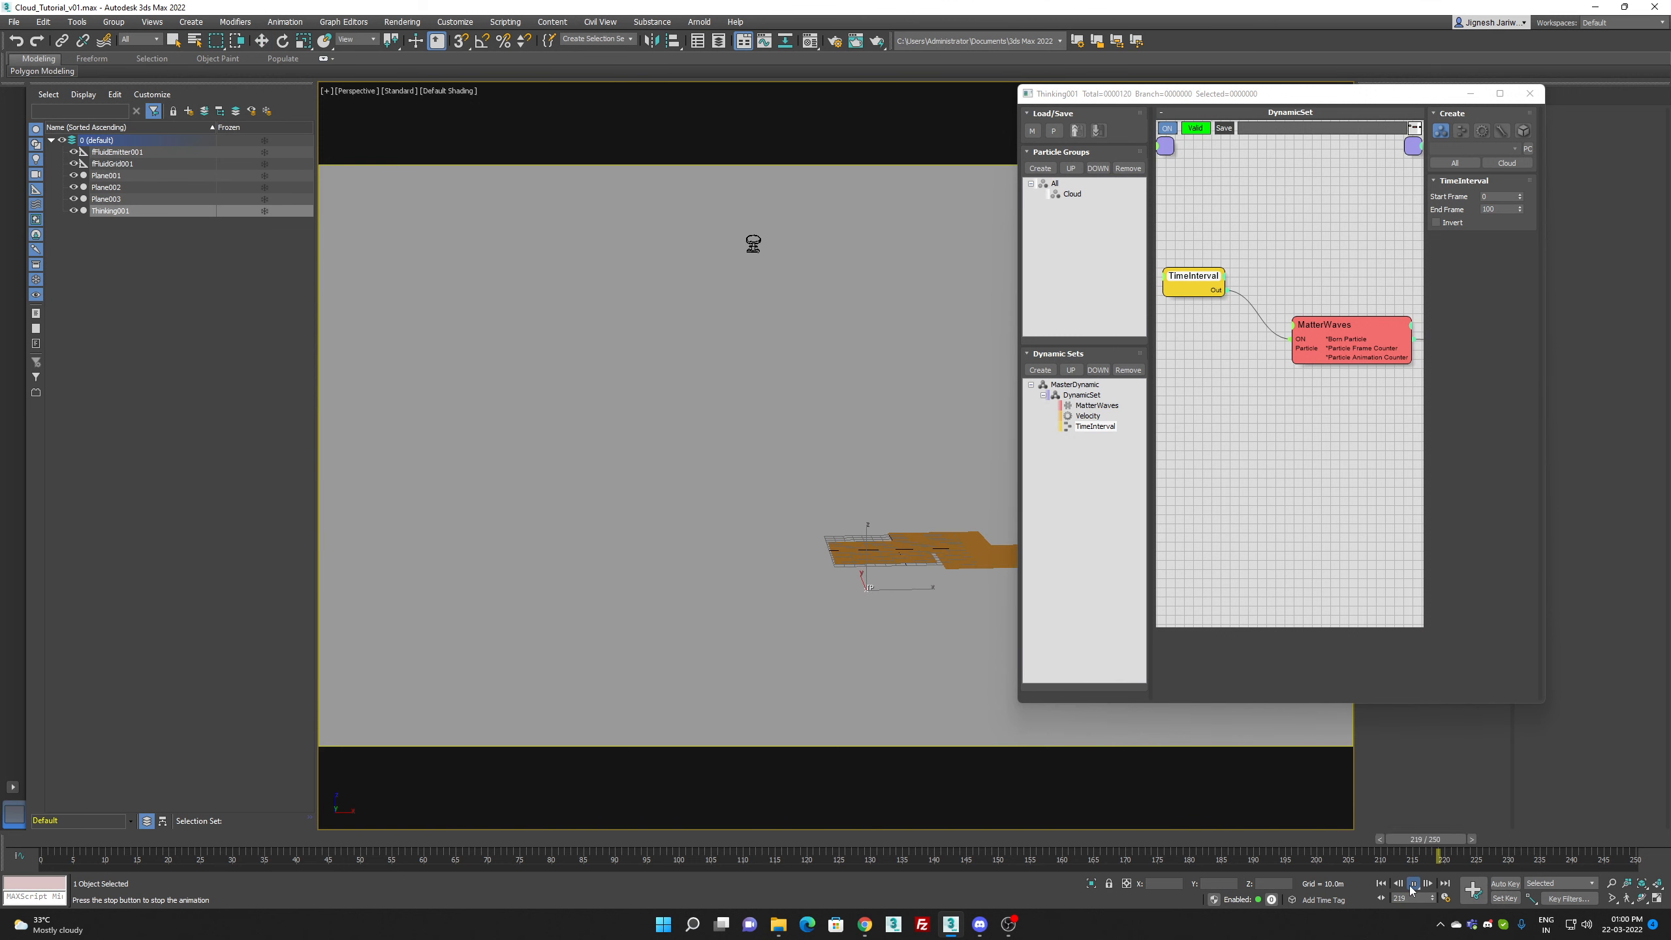
{"action": "left_click", "coordinate": [1412, 884]}
{"action": "left_click", "coordinate": [1381, 884]}
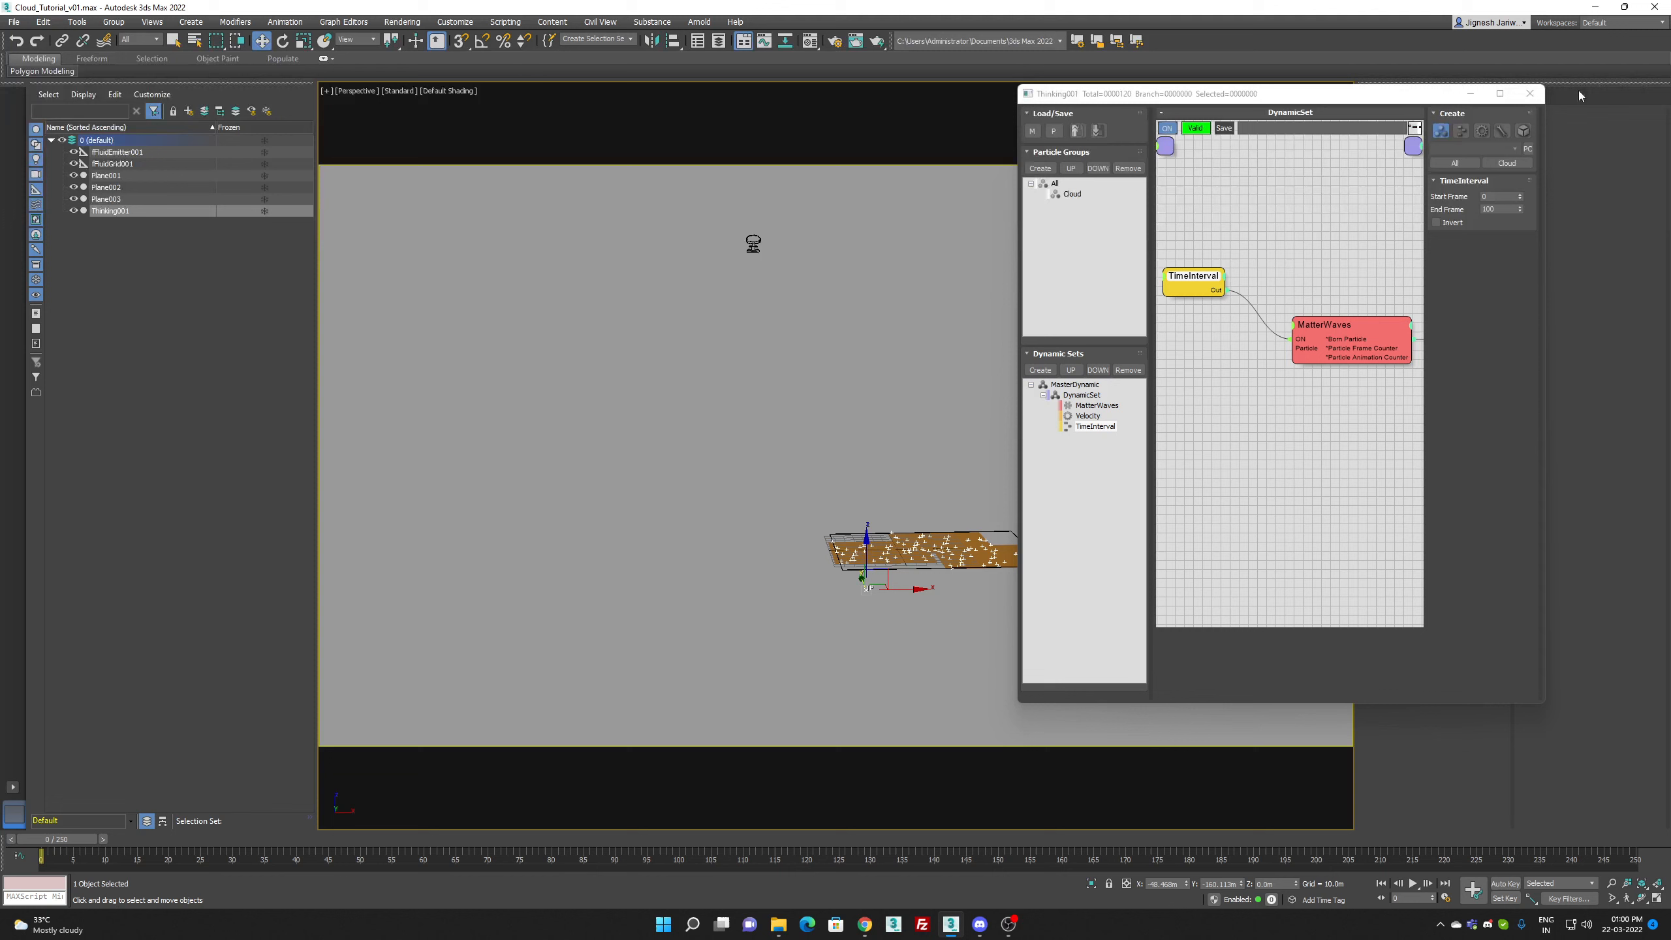
{"action": "left_click", "coordinate": [1529, 93]}
Step: Restart the preview of fFluidGrid001 and set its Smoke fading value to 0.01
{"action": "left_click", "coordinate": [132, 164]}
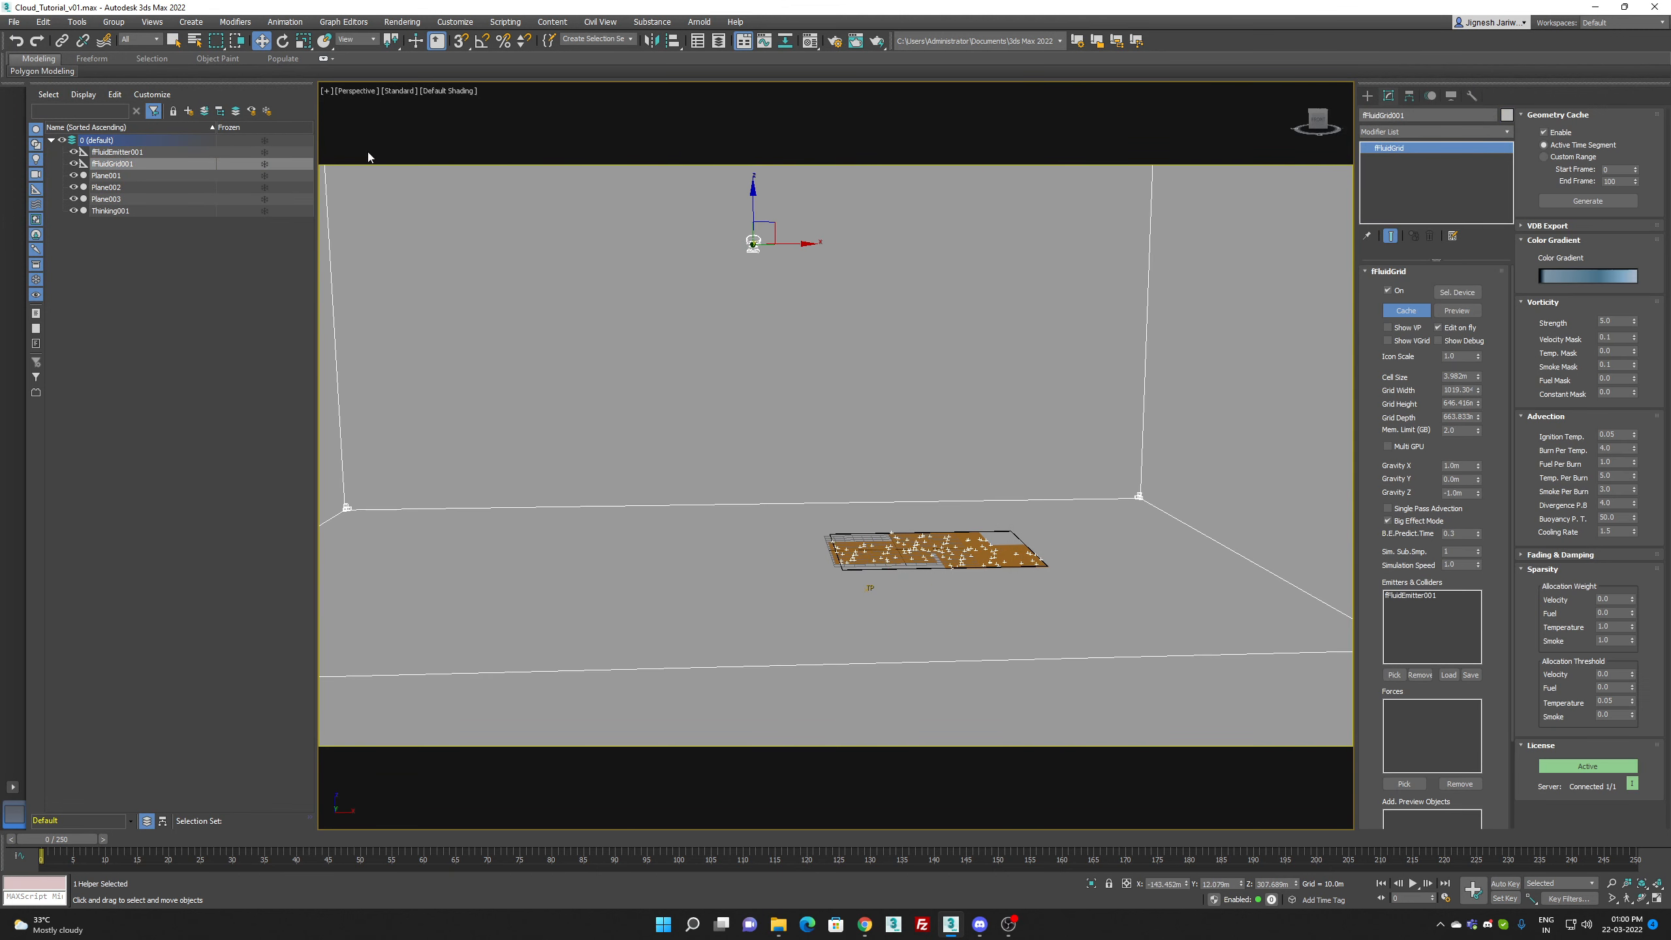
{"action": "left_click", "coordinate": [1452, 312]}
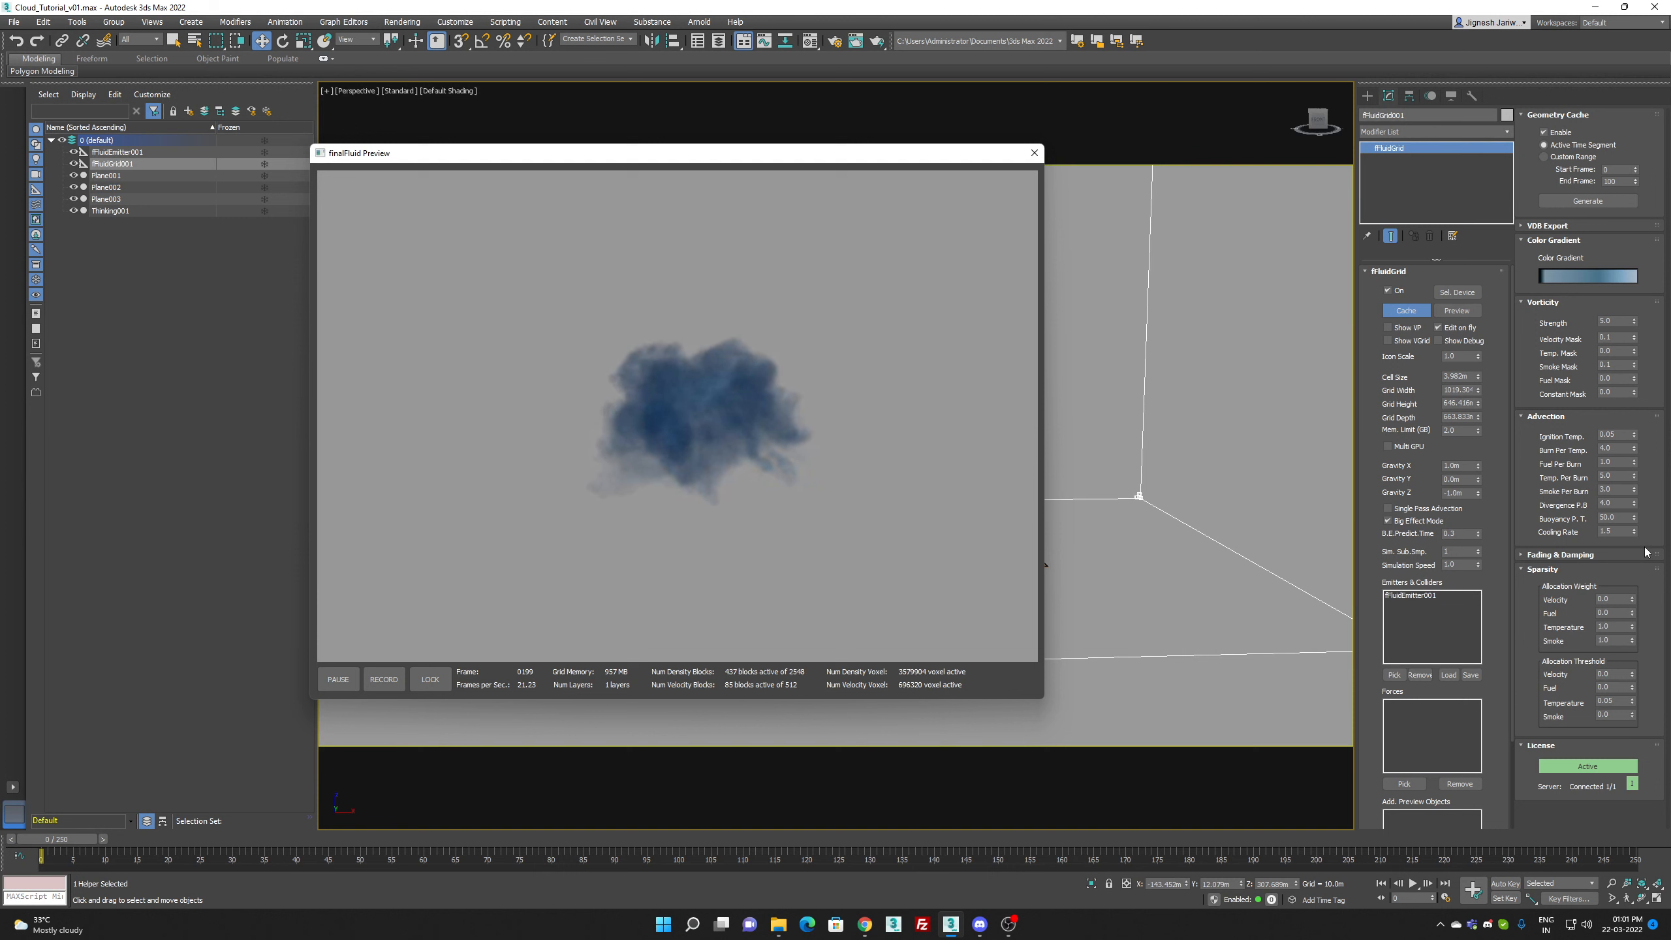
{"action": "left_click", "coordinate": [1602, 559]}
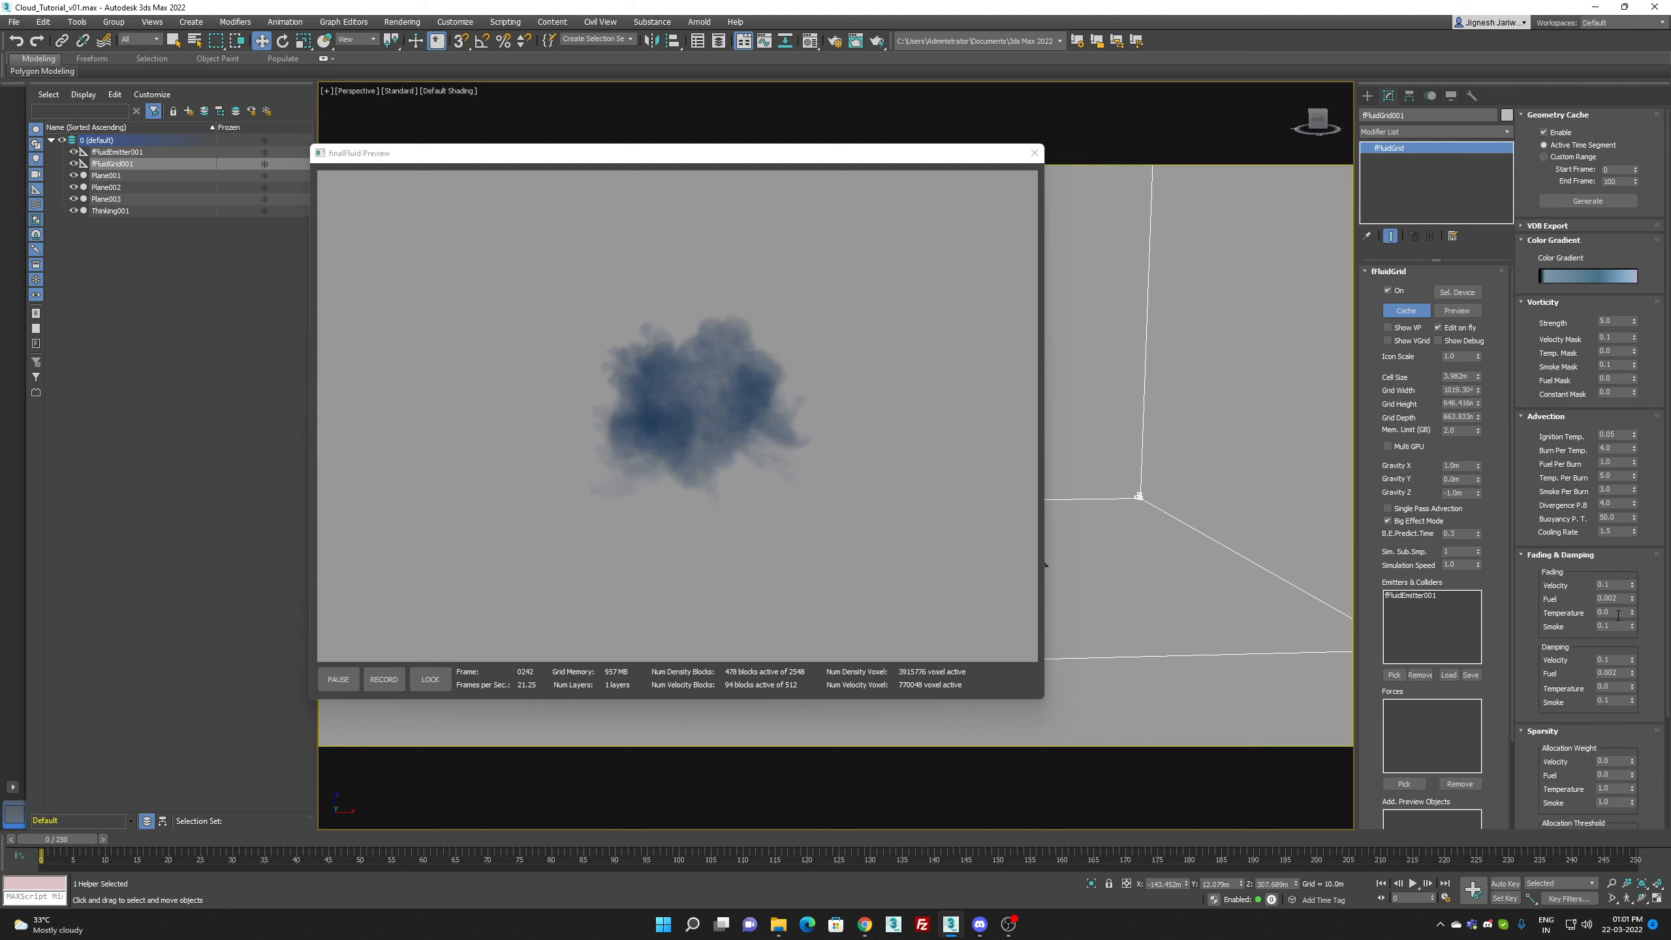
{"action": "left_click_drag", "start_coordinate": [1616, 627], "coordinate": [1557, 630]}
{"action": "type", "text": ".0"}
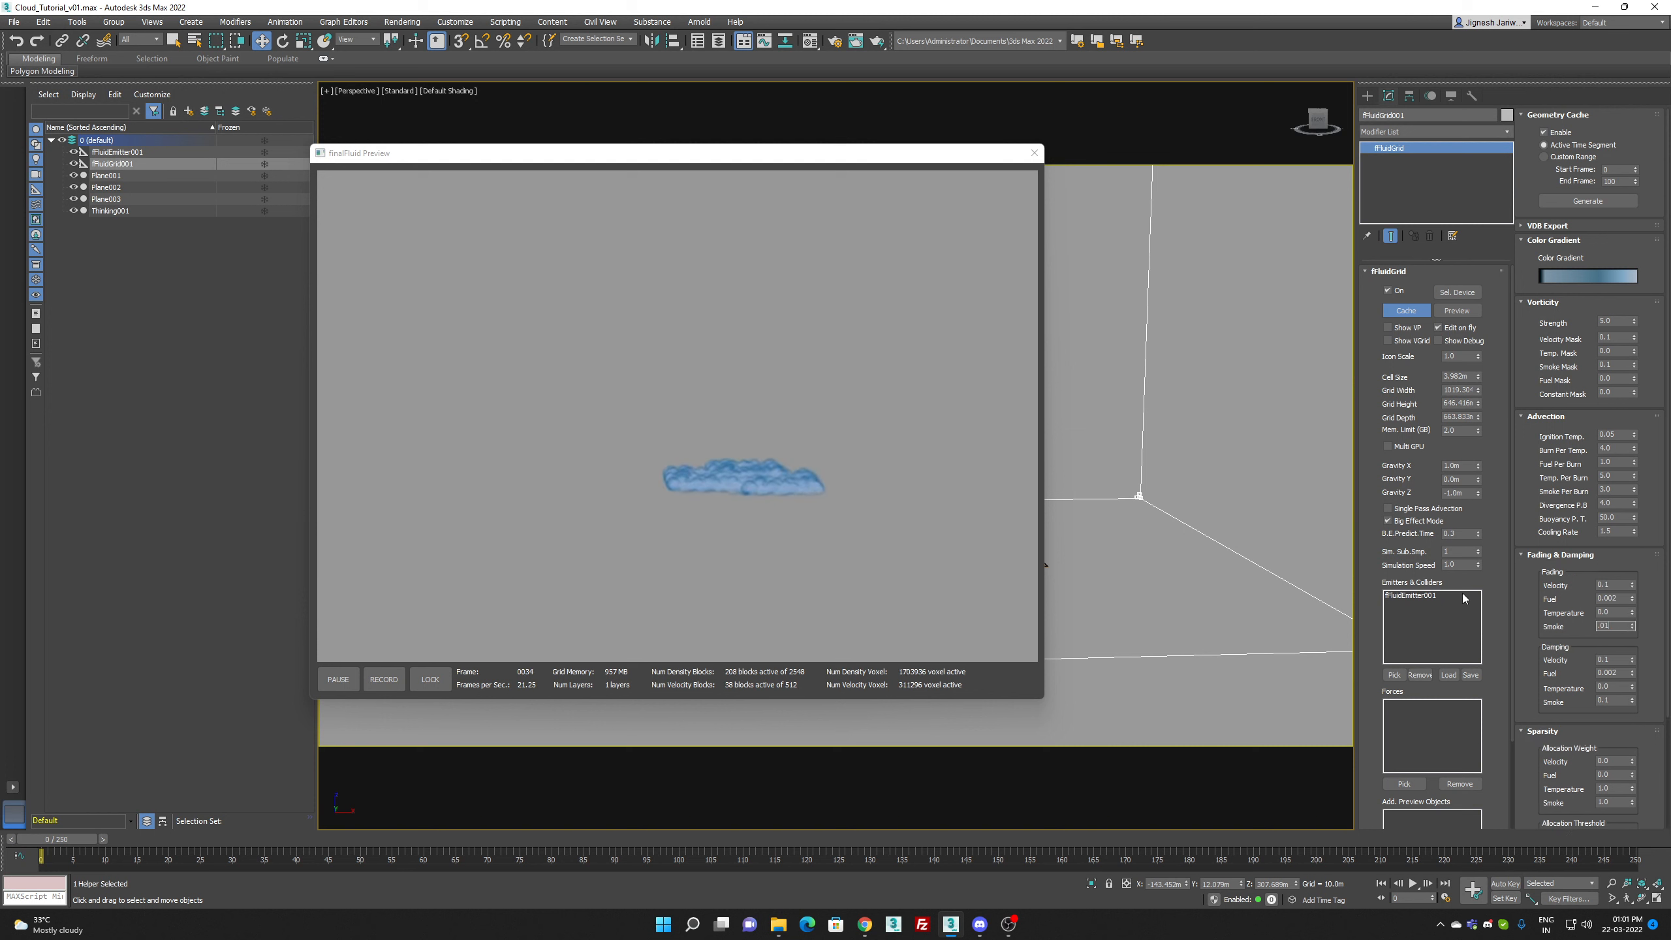
{"action": "type", "text": "1"}
{"action": "key", "text": "Return"}
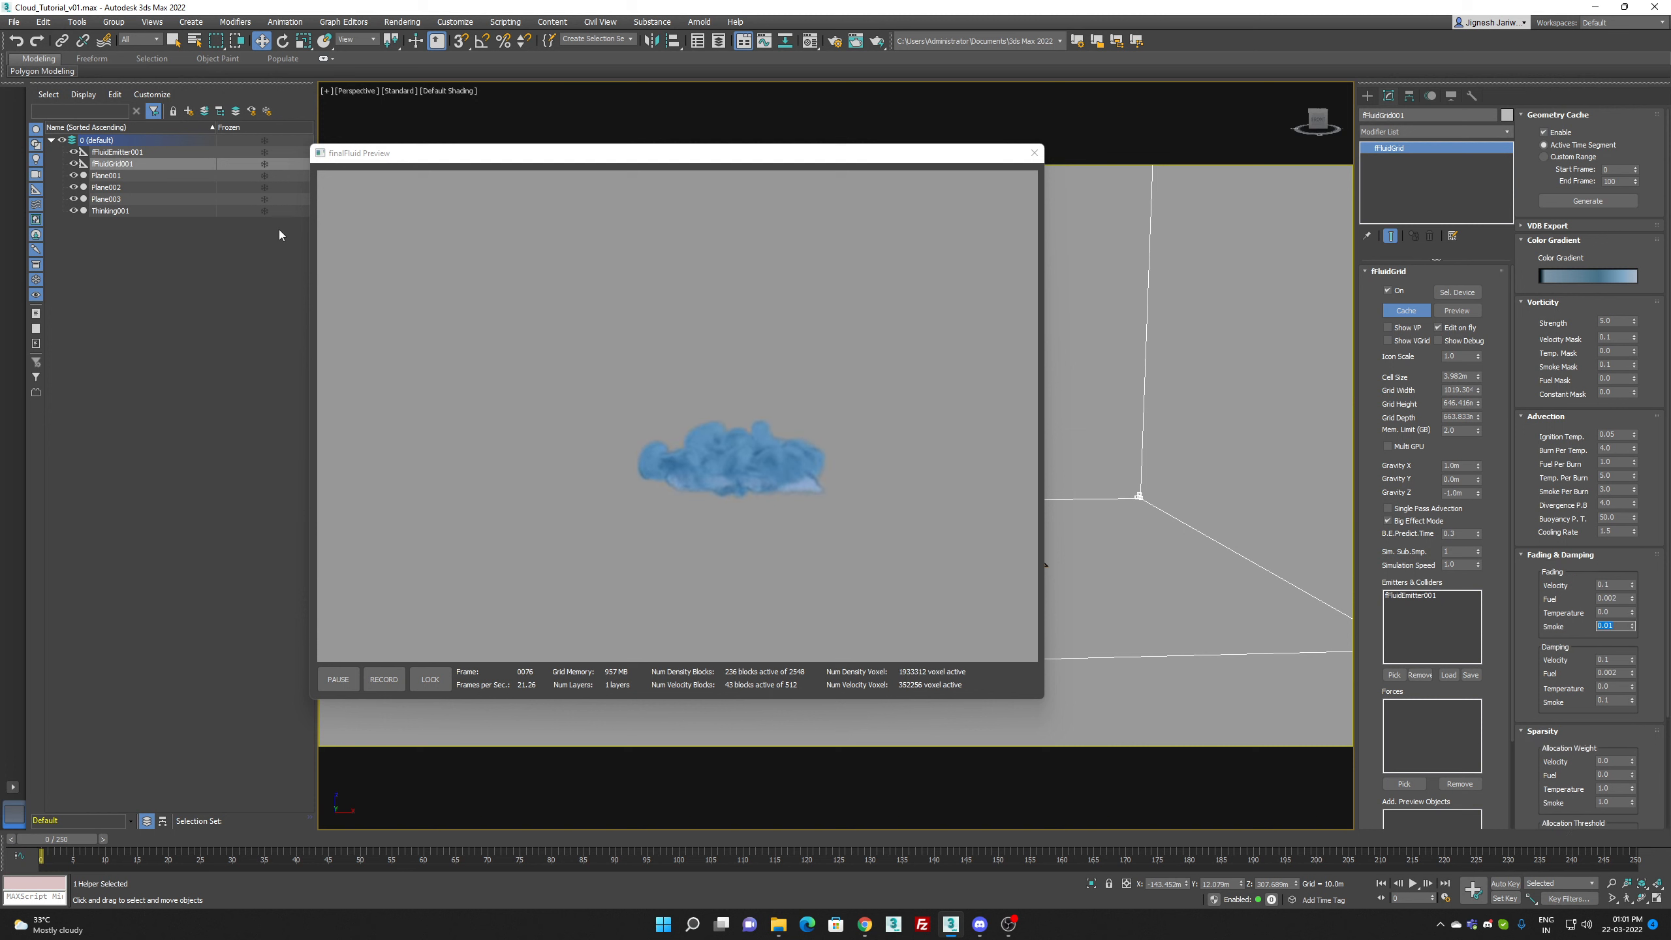
Step: Set the Smoke amount of fFluidEmitter001 to 100
{"action": "left_click", "coordinate": [146, 153]}
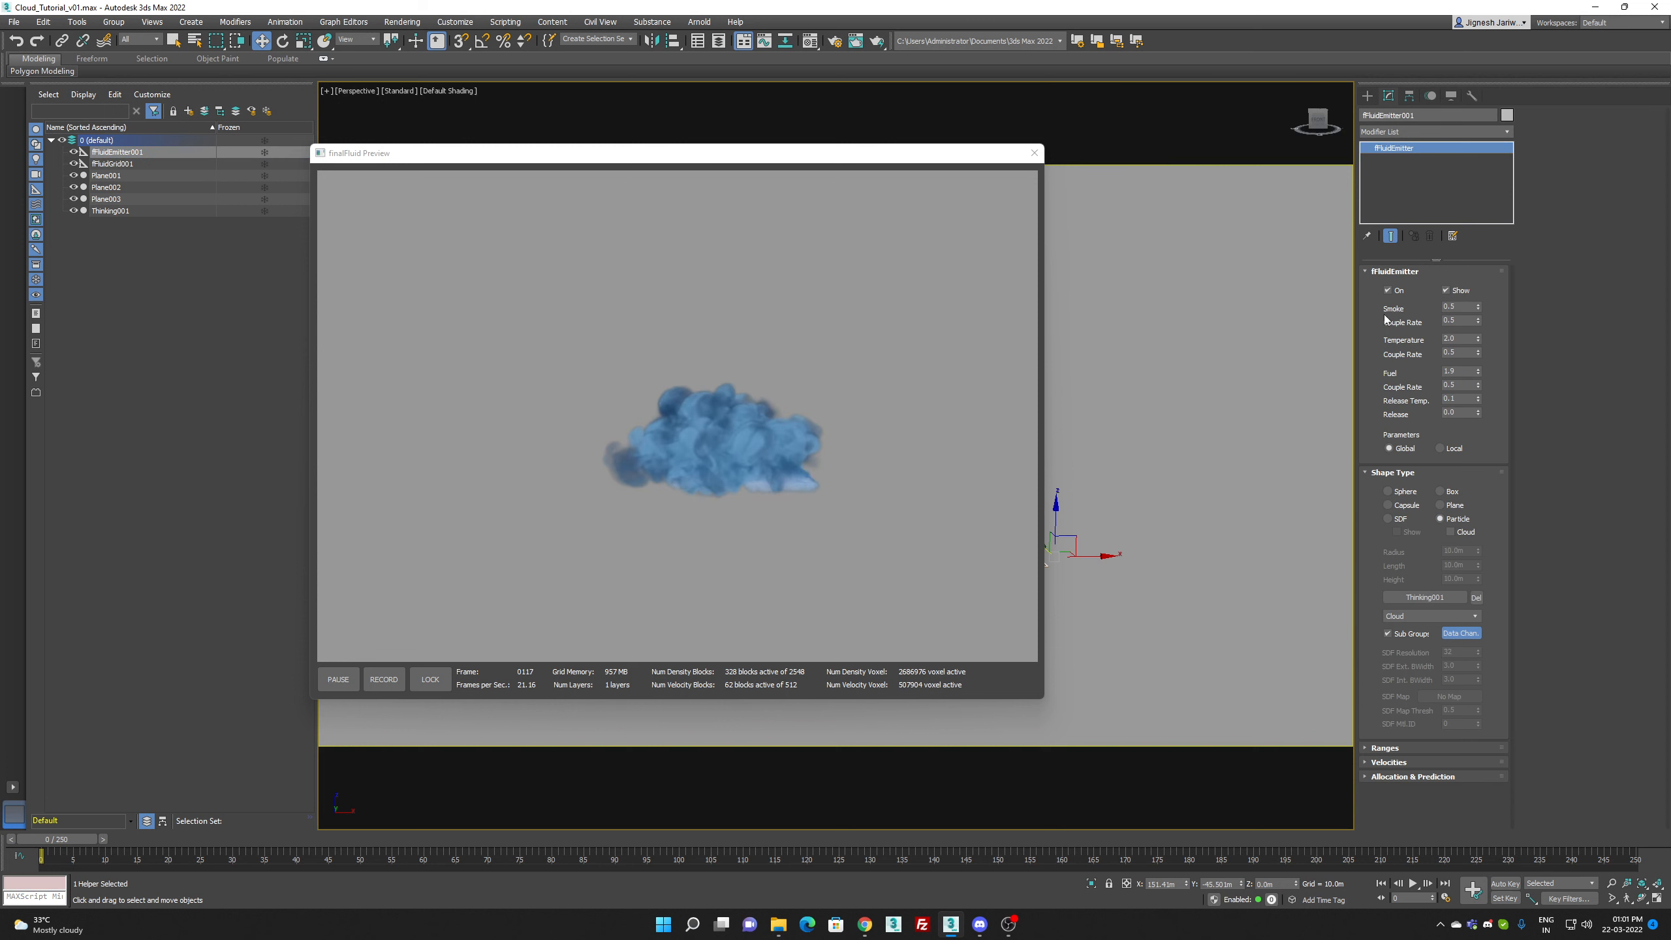
{"action": "double_click", "coordinate": [1459, 305]}
{"action": "type", "text": "10"}
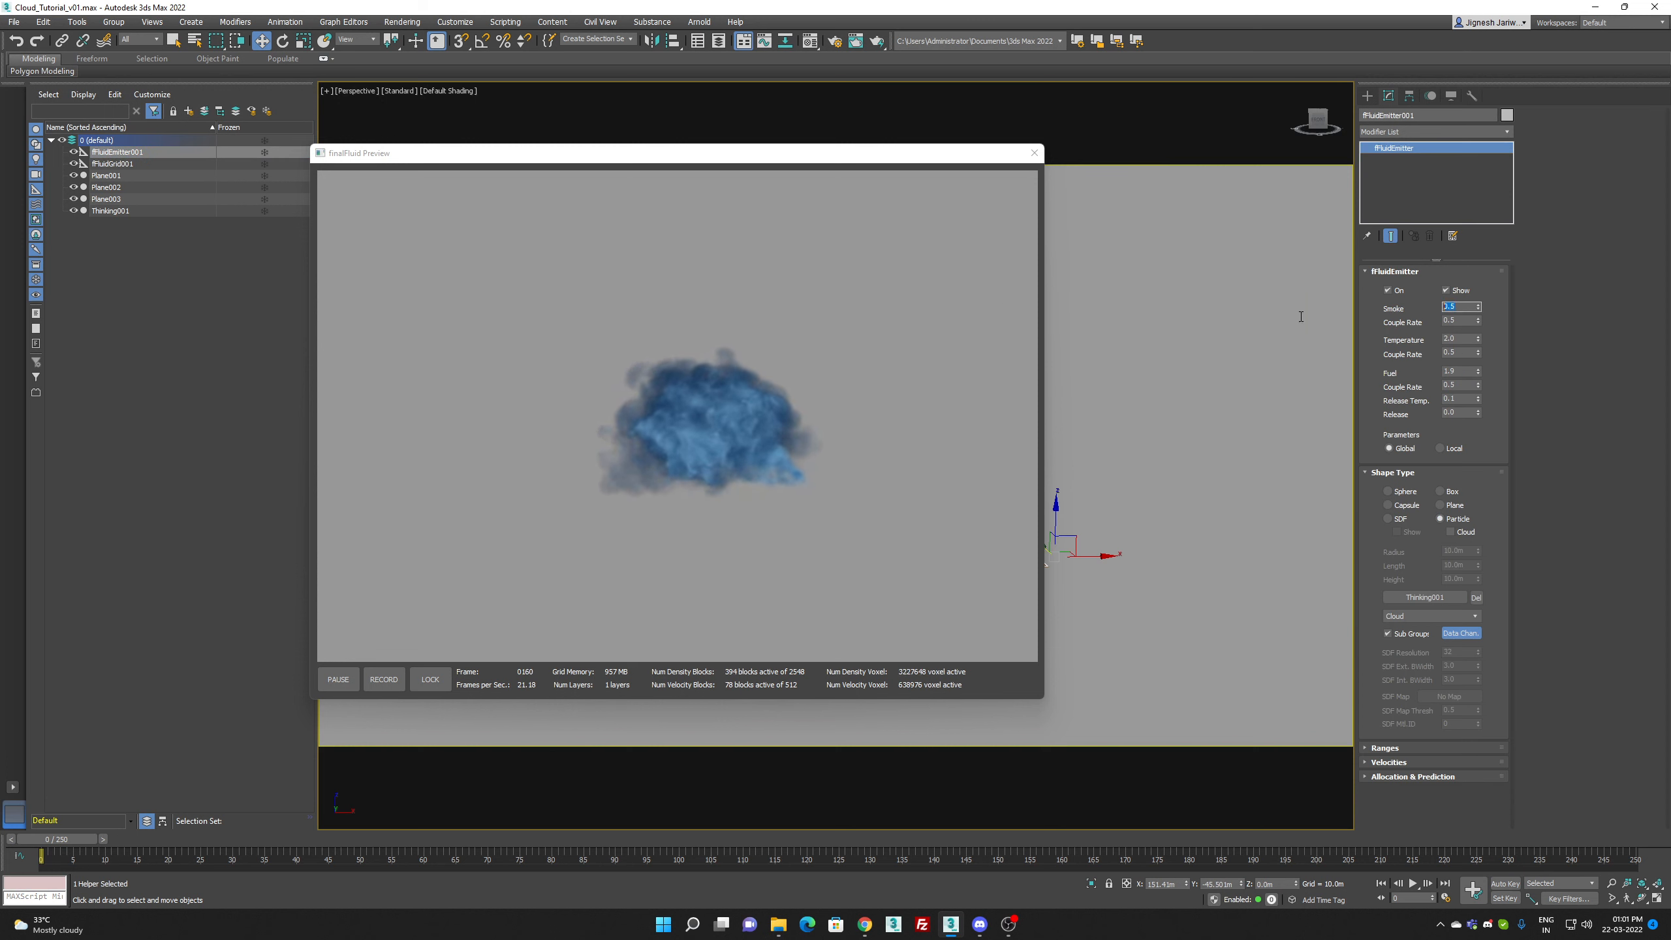
{"action": "type", "text": "0"}
{"action": "key", "text": "Return"}
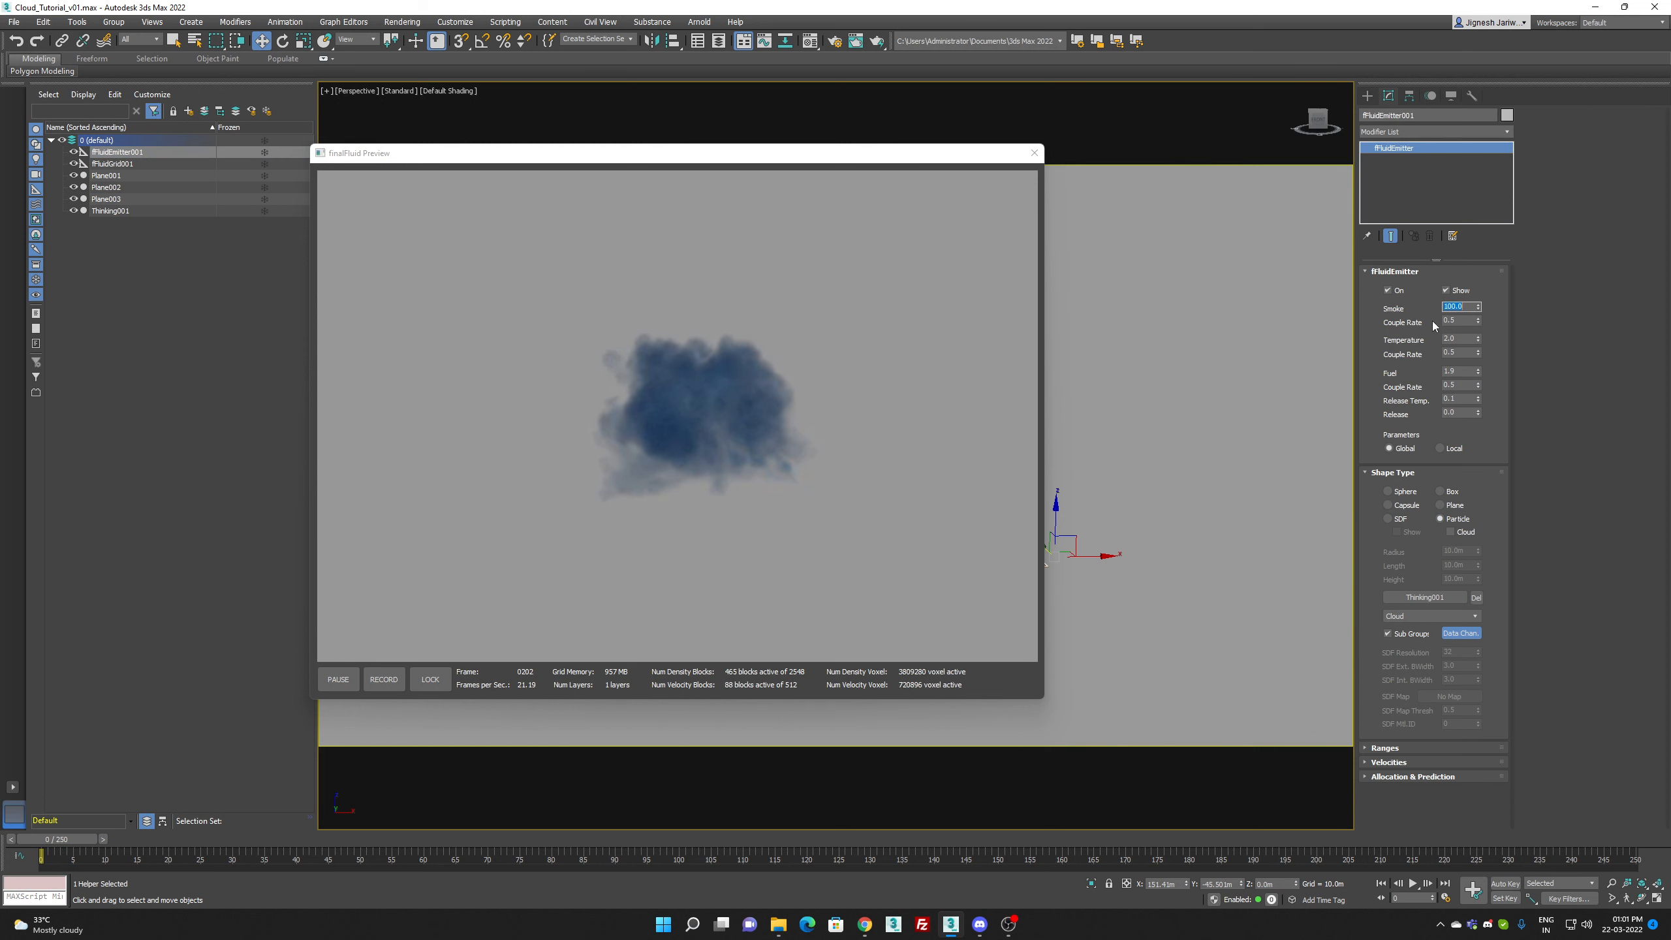
Step: Set the fluid emitter's Temperature to 5.0 and its Fuel to 10.0
{"action": "double_click", "coordinate": [1467, 336]}
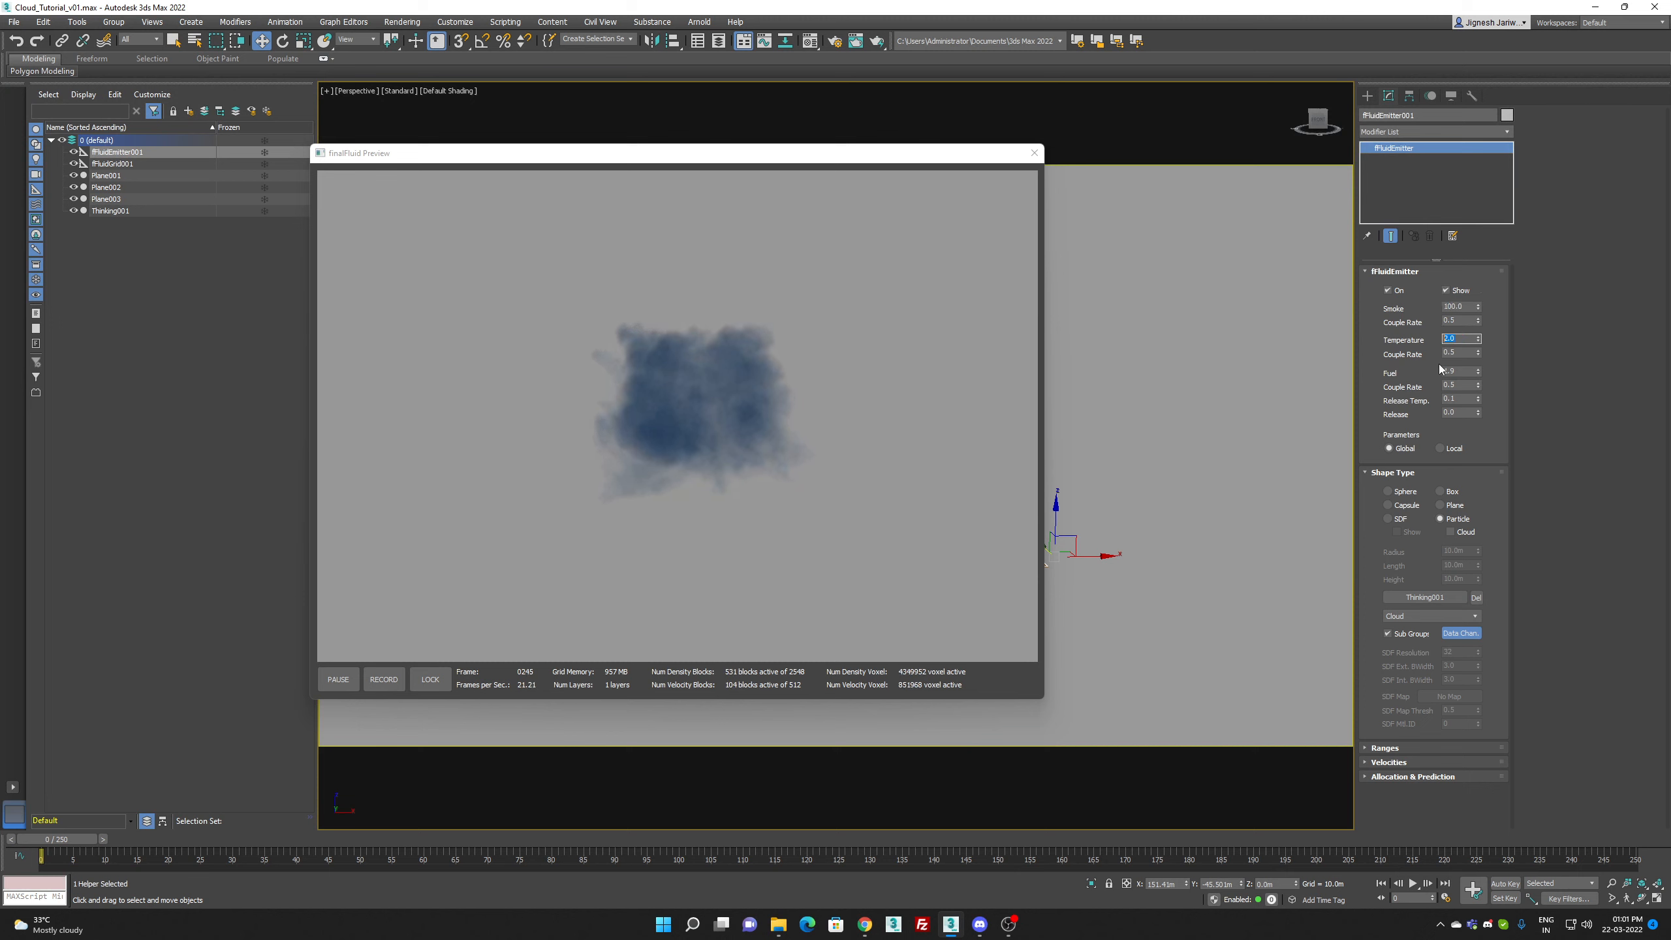
{"action": "type", "text": "5"}
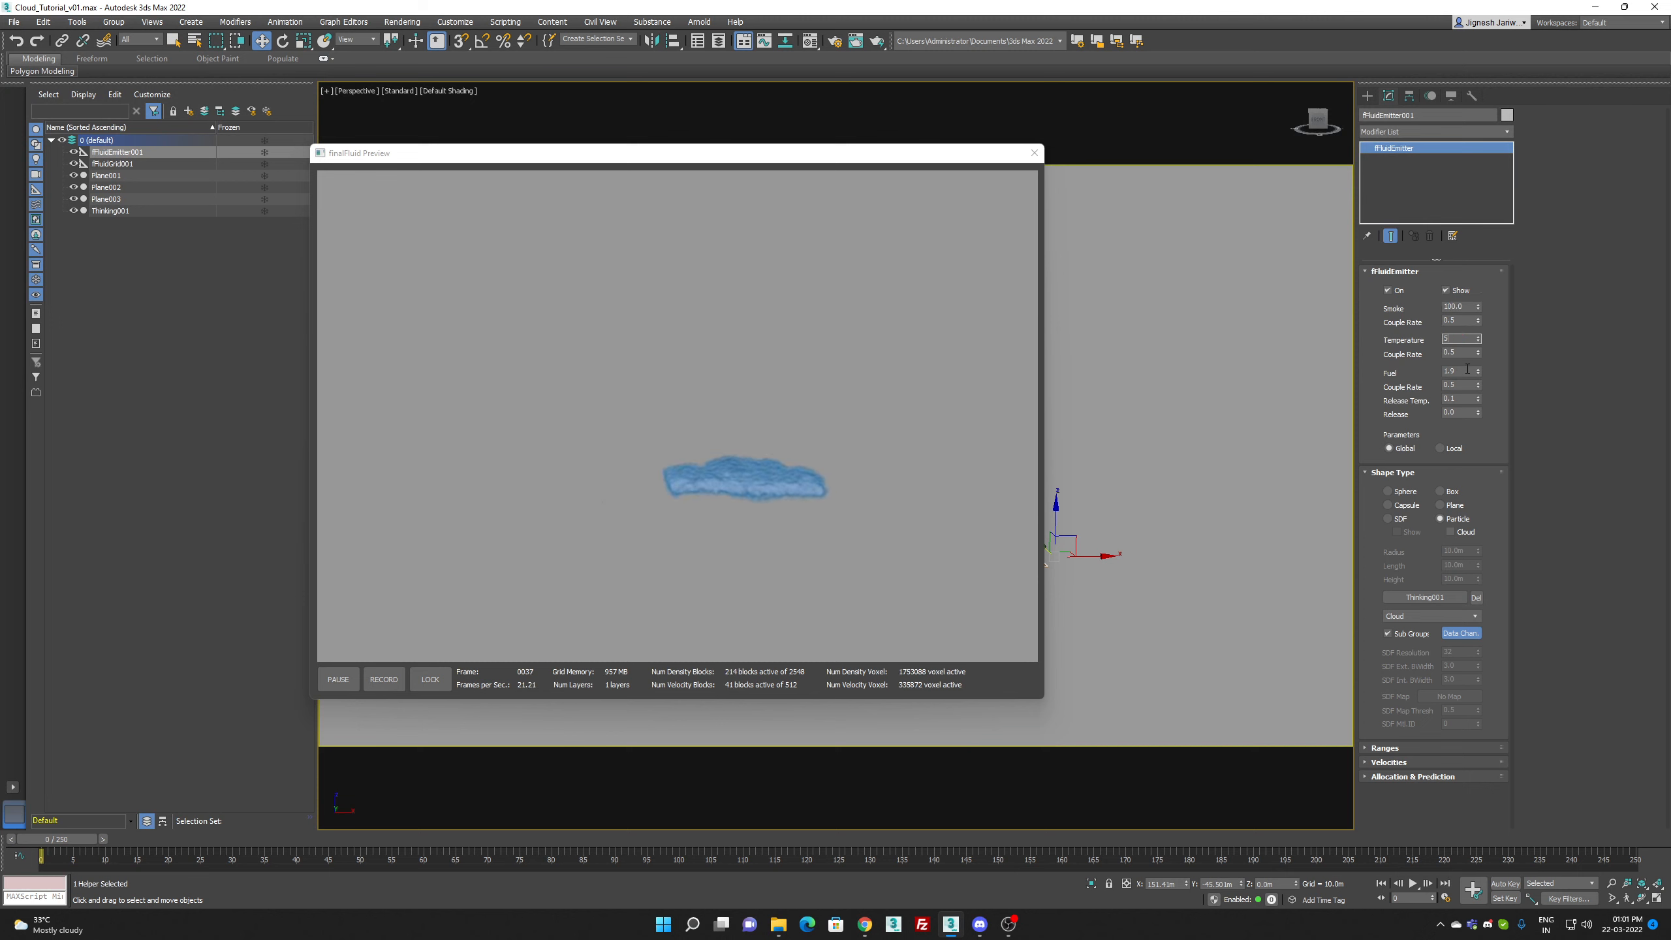
{"action": "double_click", "coordinate": [1465, 368]}
{"action": "type", "text": "1"}
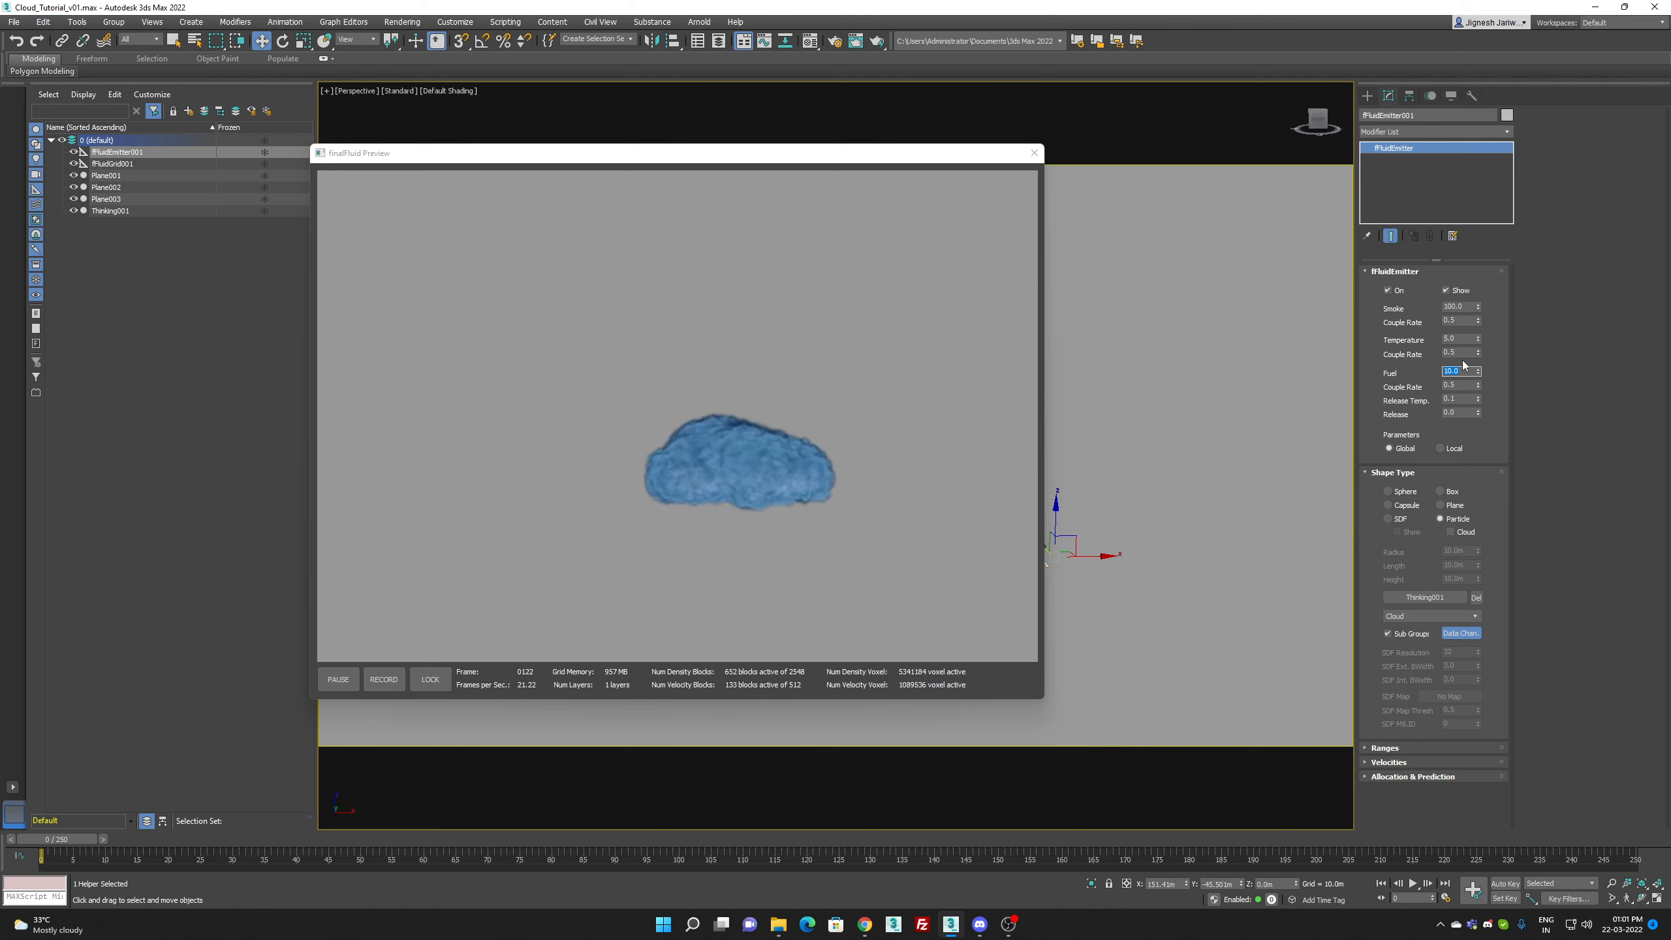
{"action": "type", "text": "20"}
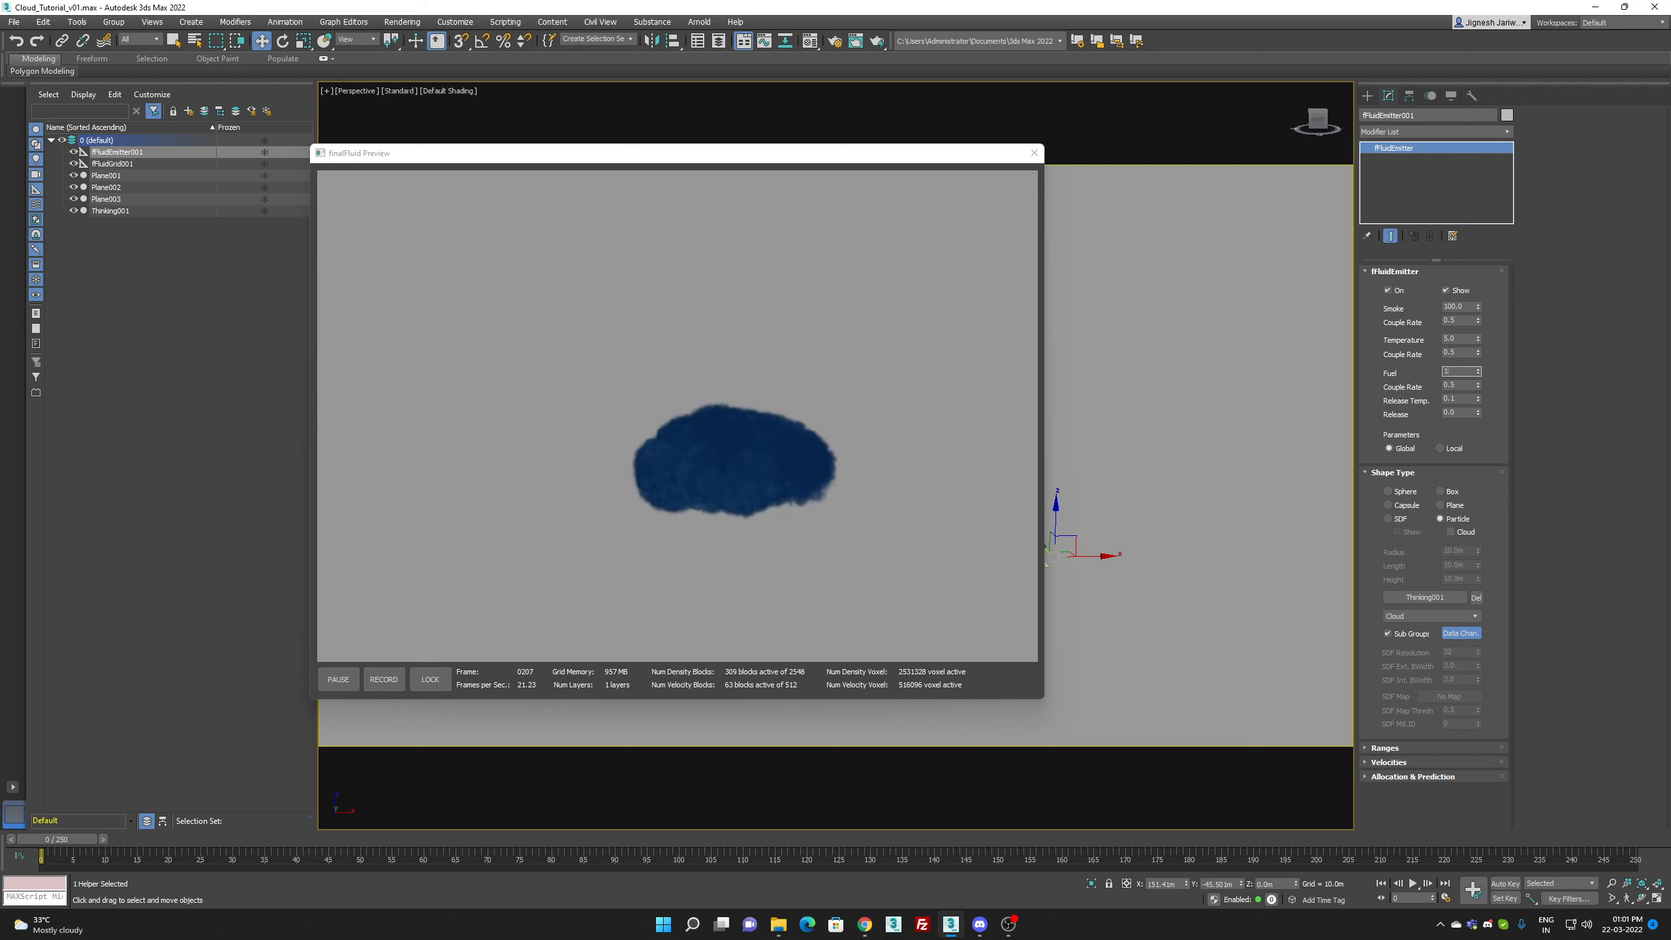
Step: Set the fluid emitter's Fuel to 20, then select fFluidGrid001 and restart its preview
{"action": "left_click", "coordinate": [146, 164]}
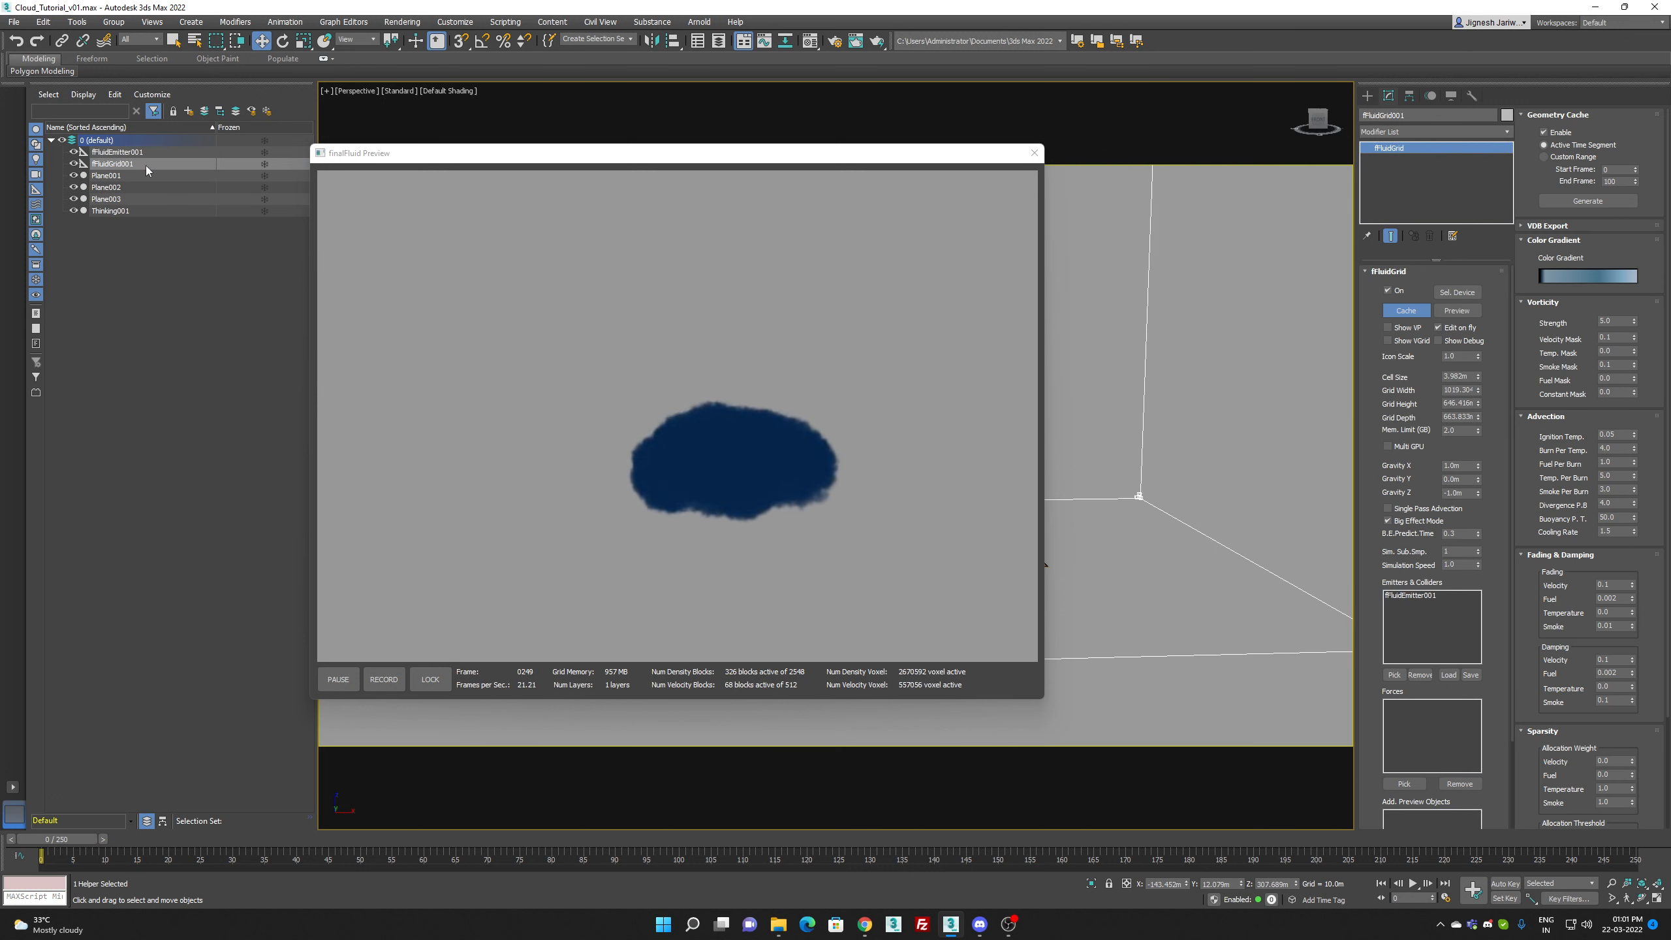
{"action": "left_click_drag", "start_coordinate": [1461, 552], "coordinate": [1314, 534]}
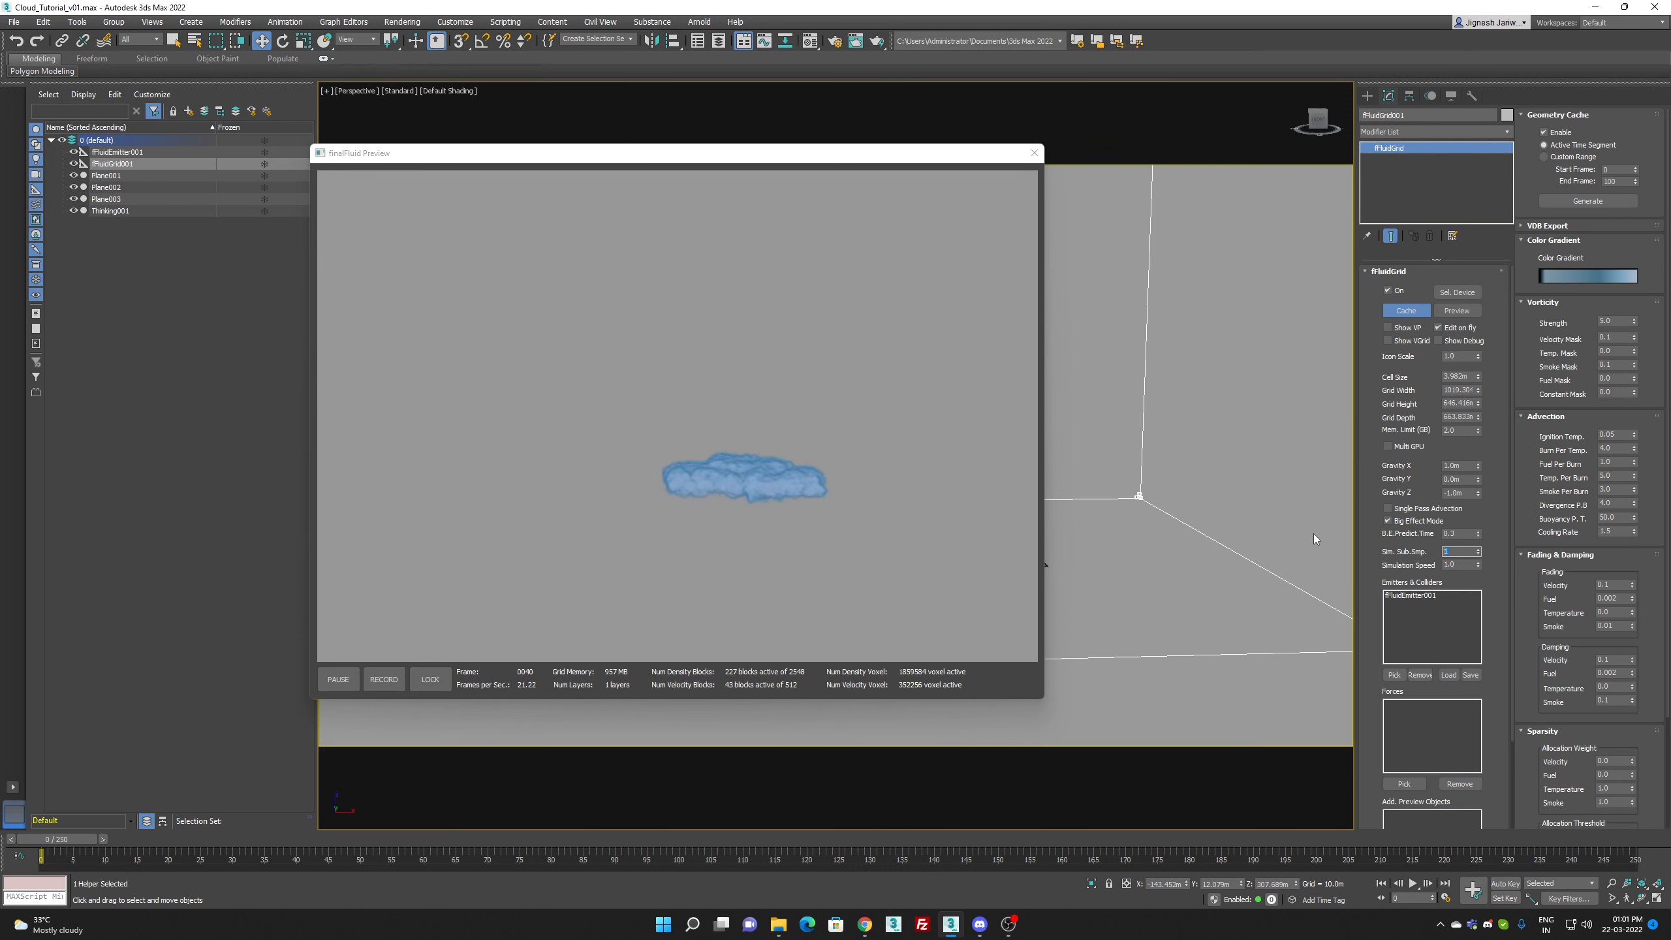
{"action": "left_click", "coordinate": [1034, 153]}
{"action": "left_click", "coordinate": [1457, 311]}
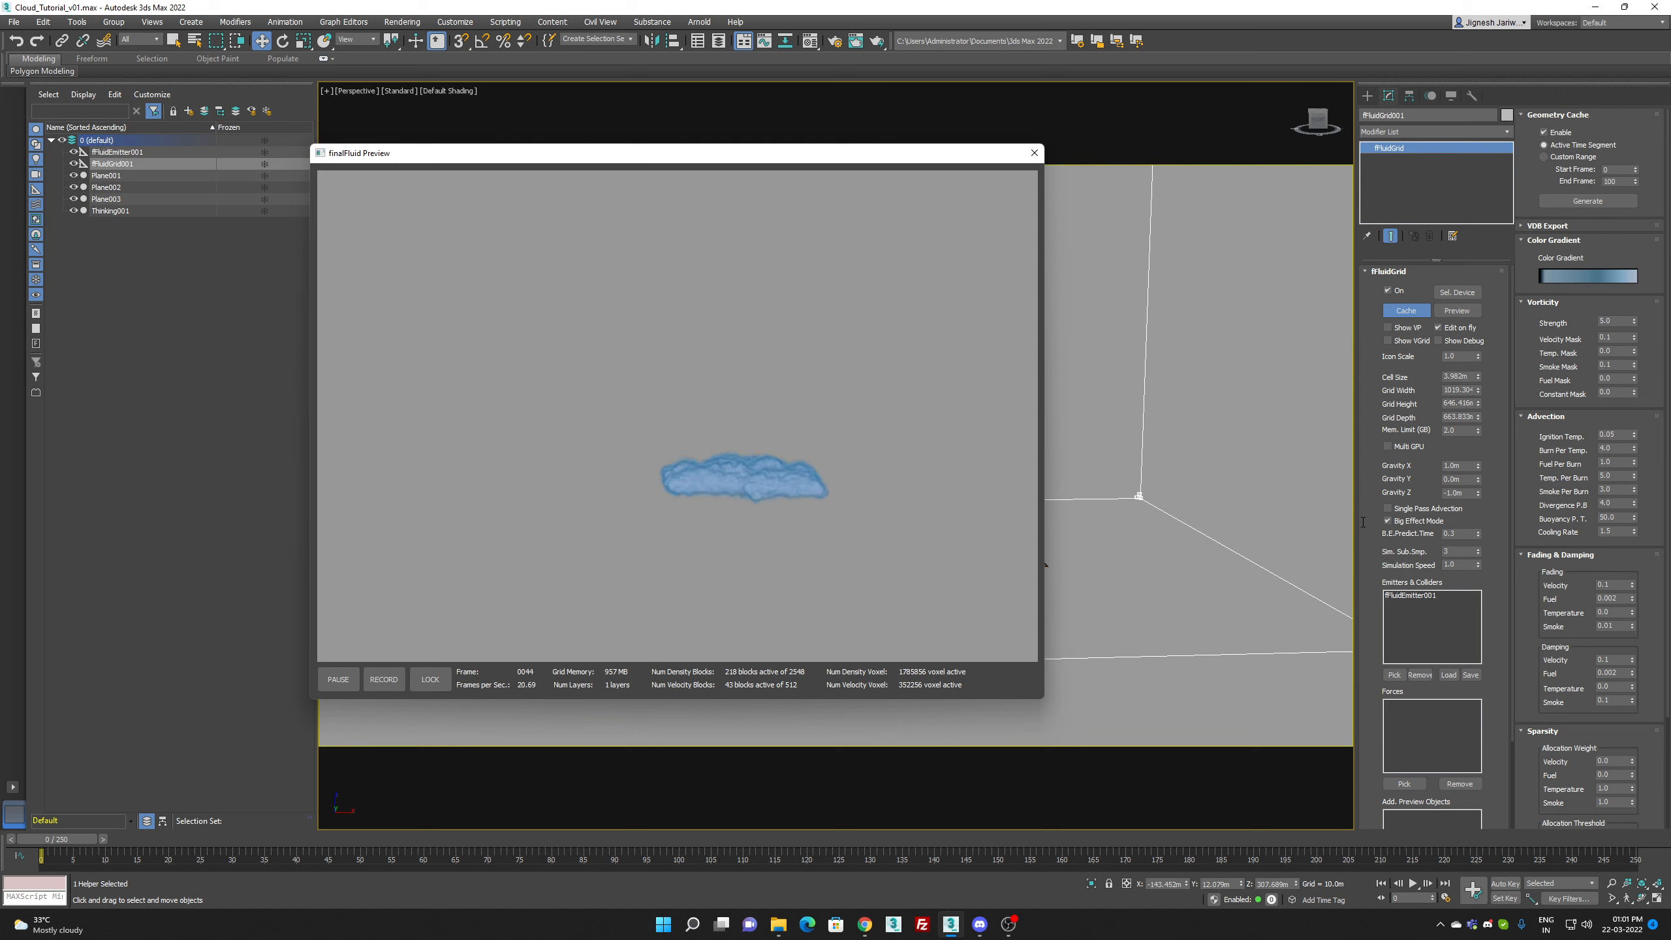
Step: Raise the grid's advection Buoyancy P. T. to 100 and then to 250
{"action": "left_click_drag", "start_coordinate": [1463, 564], "coordinate": [1305, 554]}
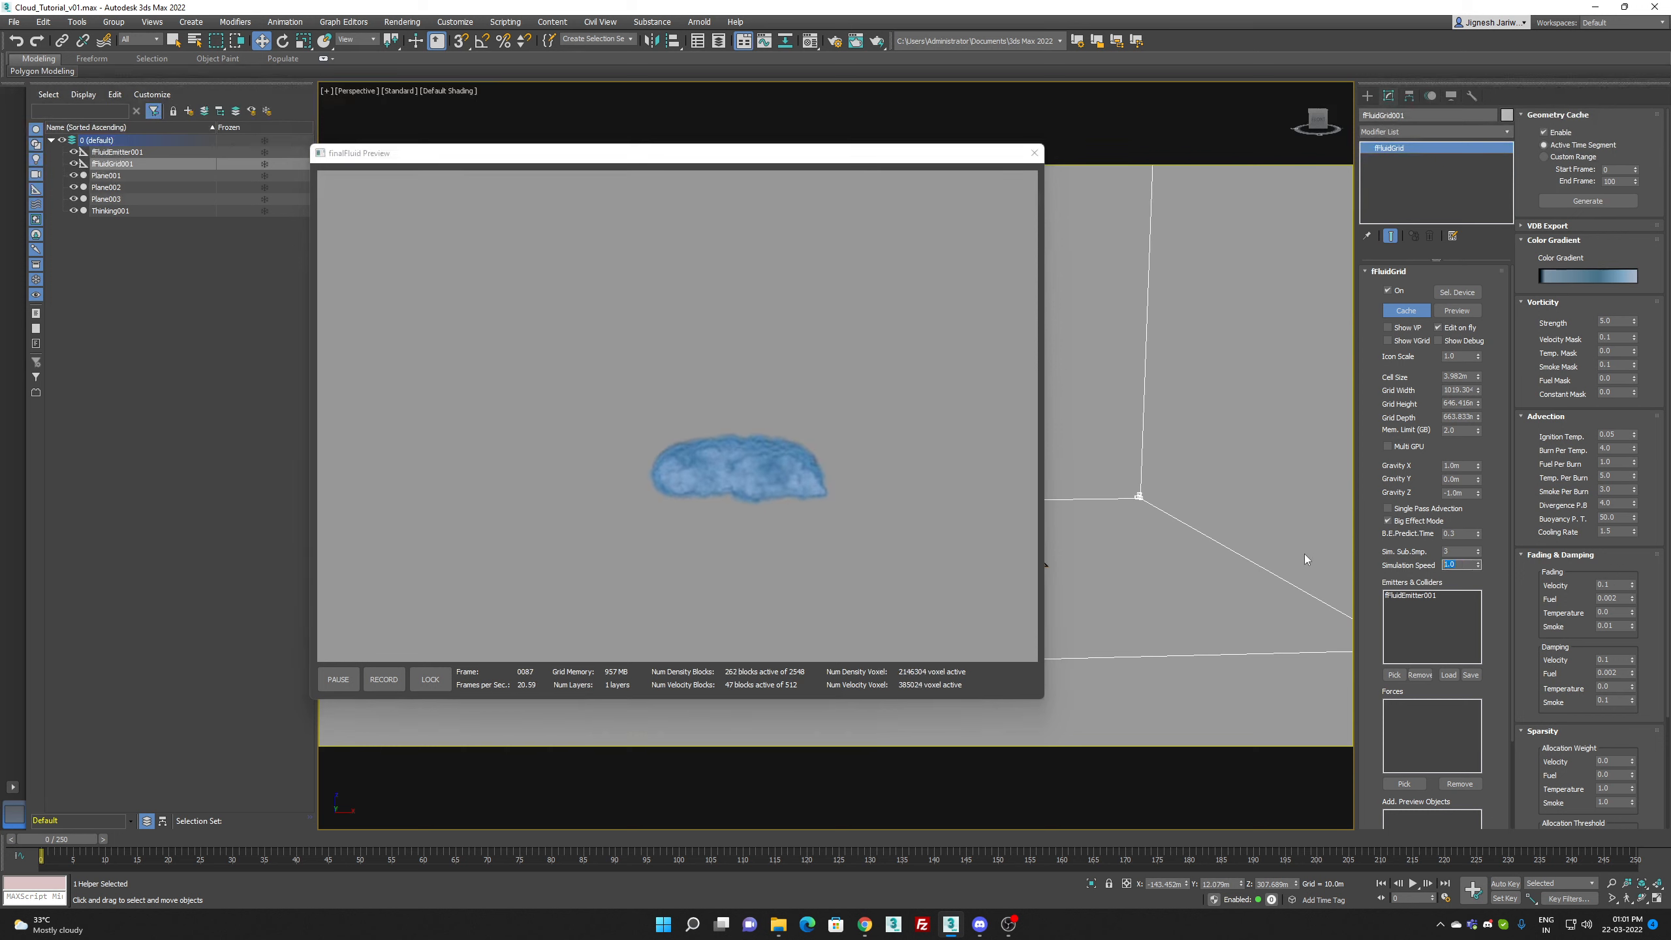
{"action": "left_click", "coordinate": [1625, 517]}
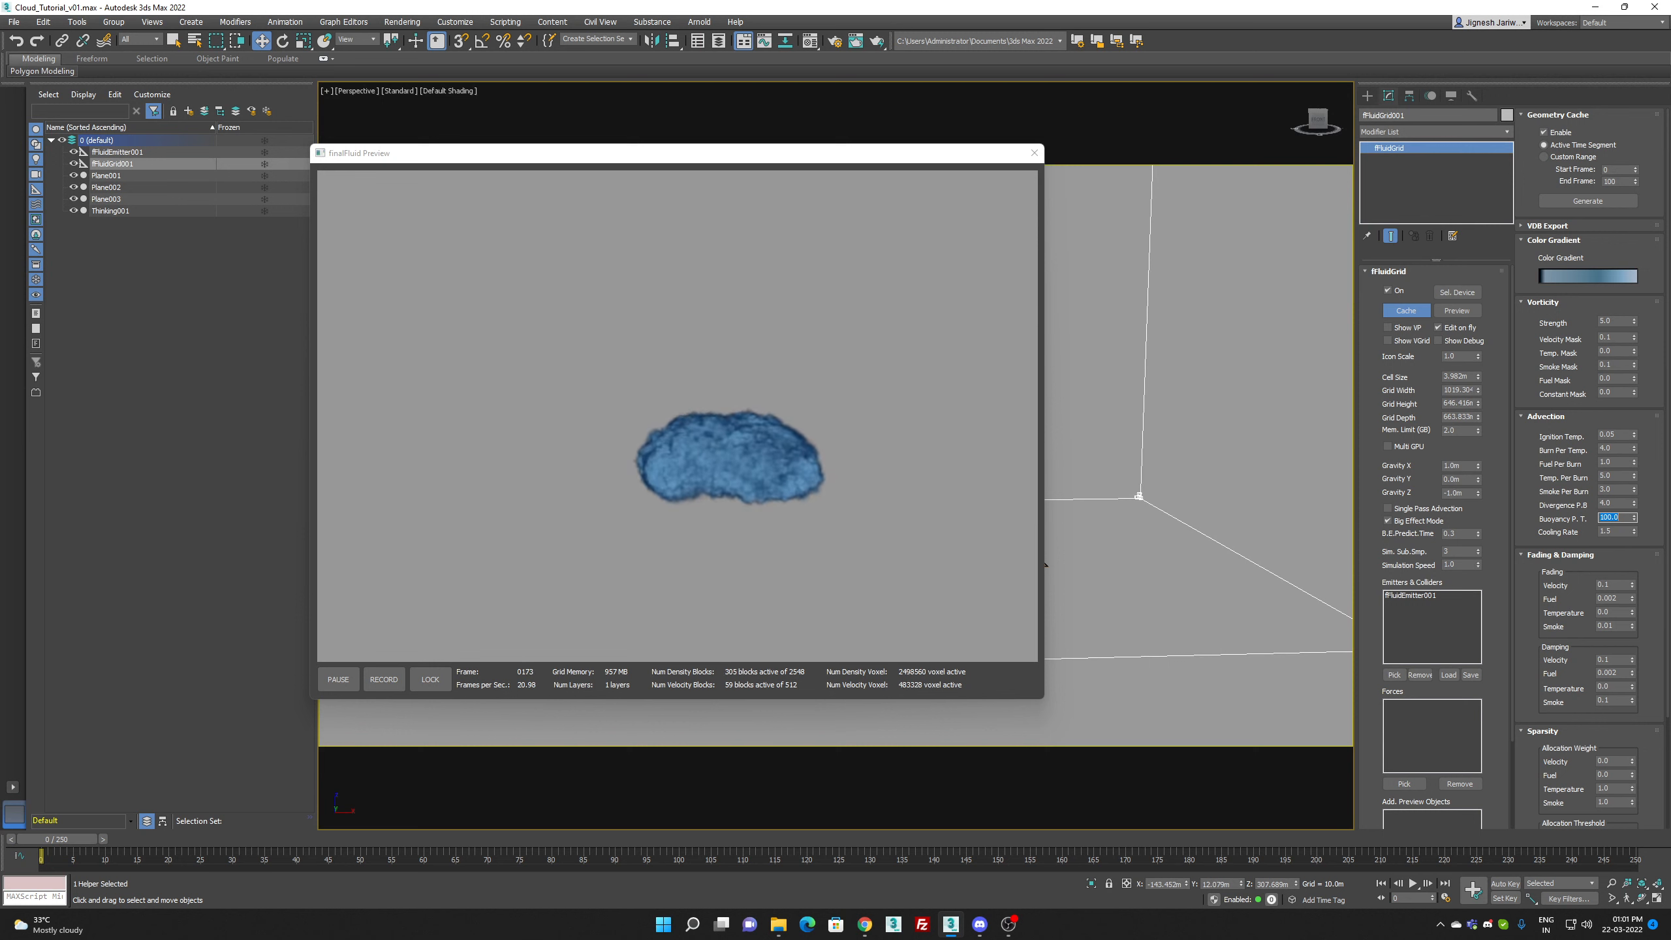
{"action": "type", "text": "250"}
{"action": "key", "text": "Return"}
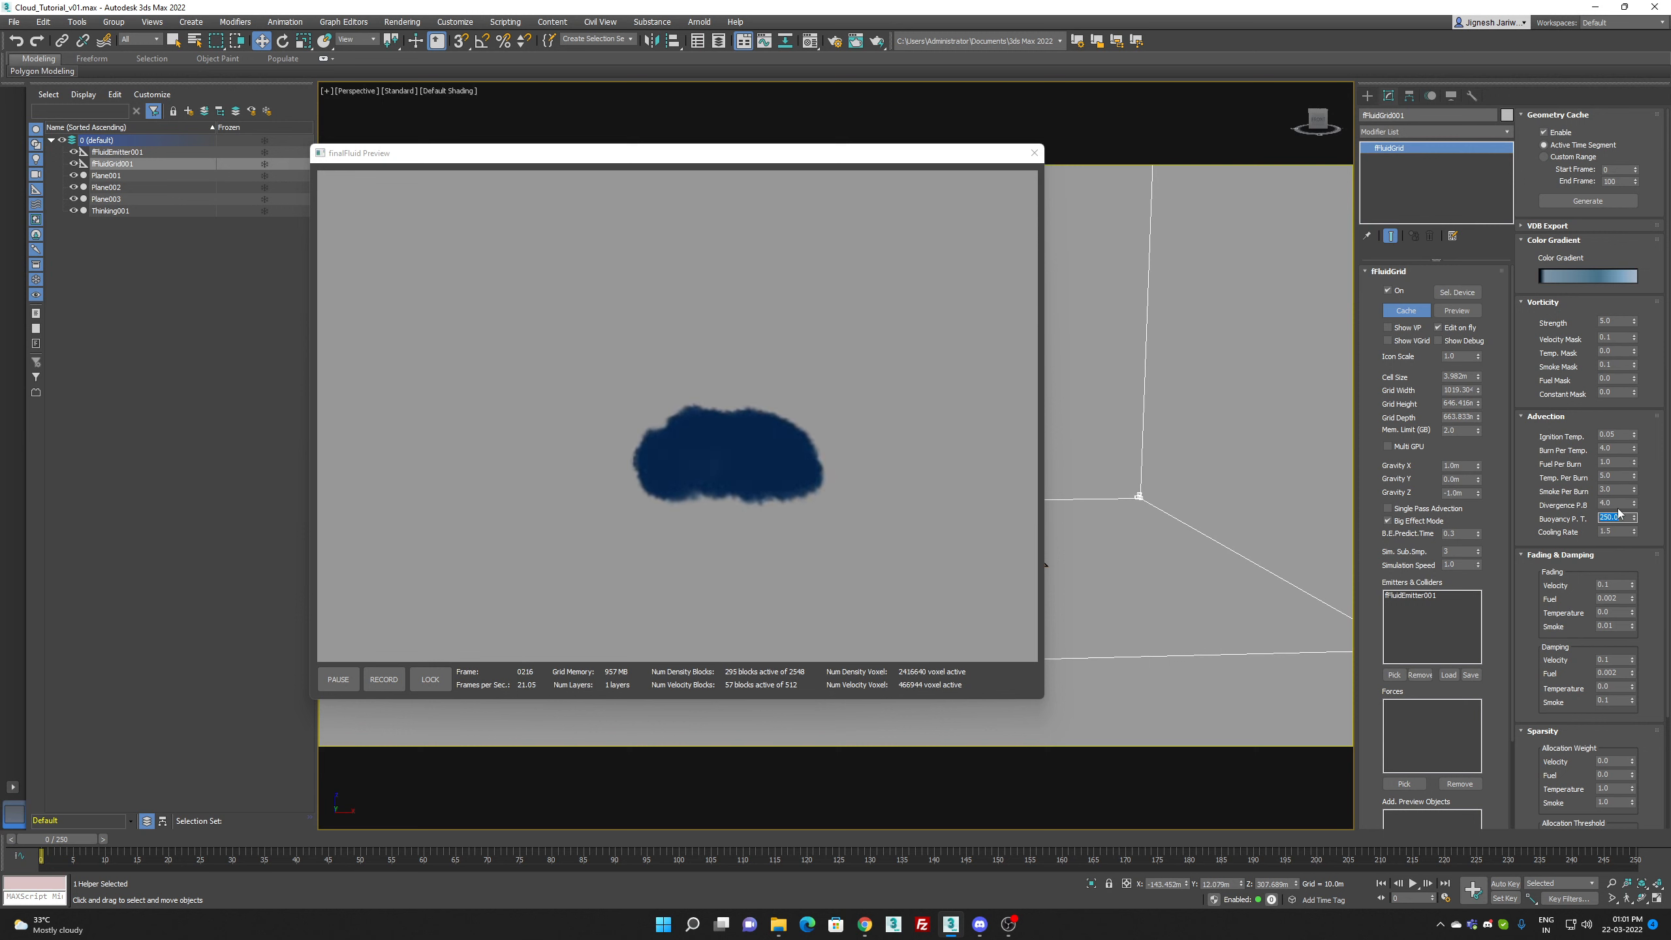
Step: Set the grid's advection Cooling Rate to 1.0 and Ignition Temp. to 0.0
{"action": "left_click", "coordinate": [1619, 533]}
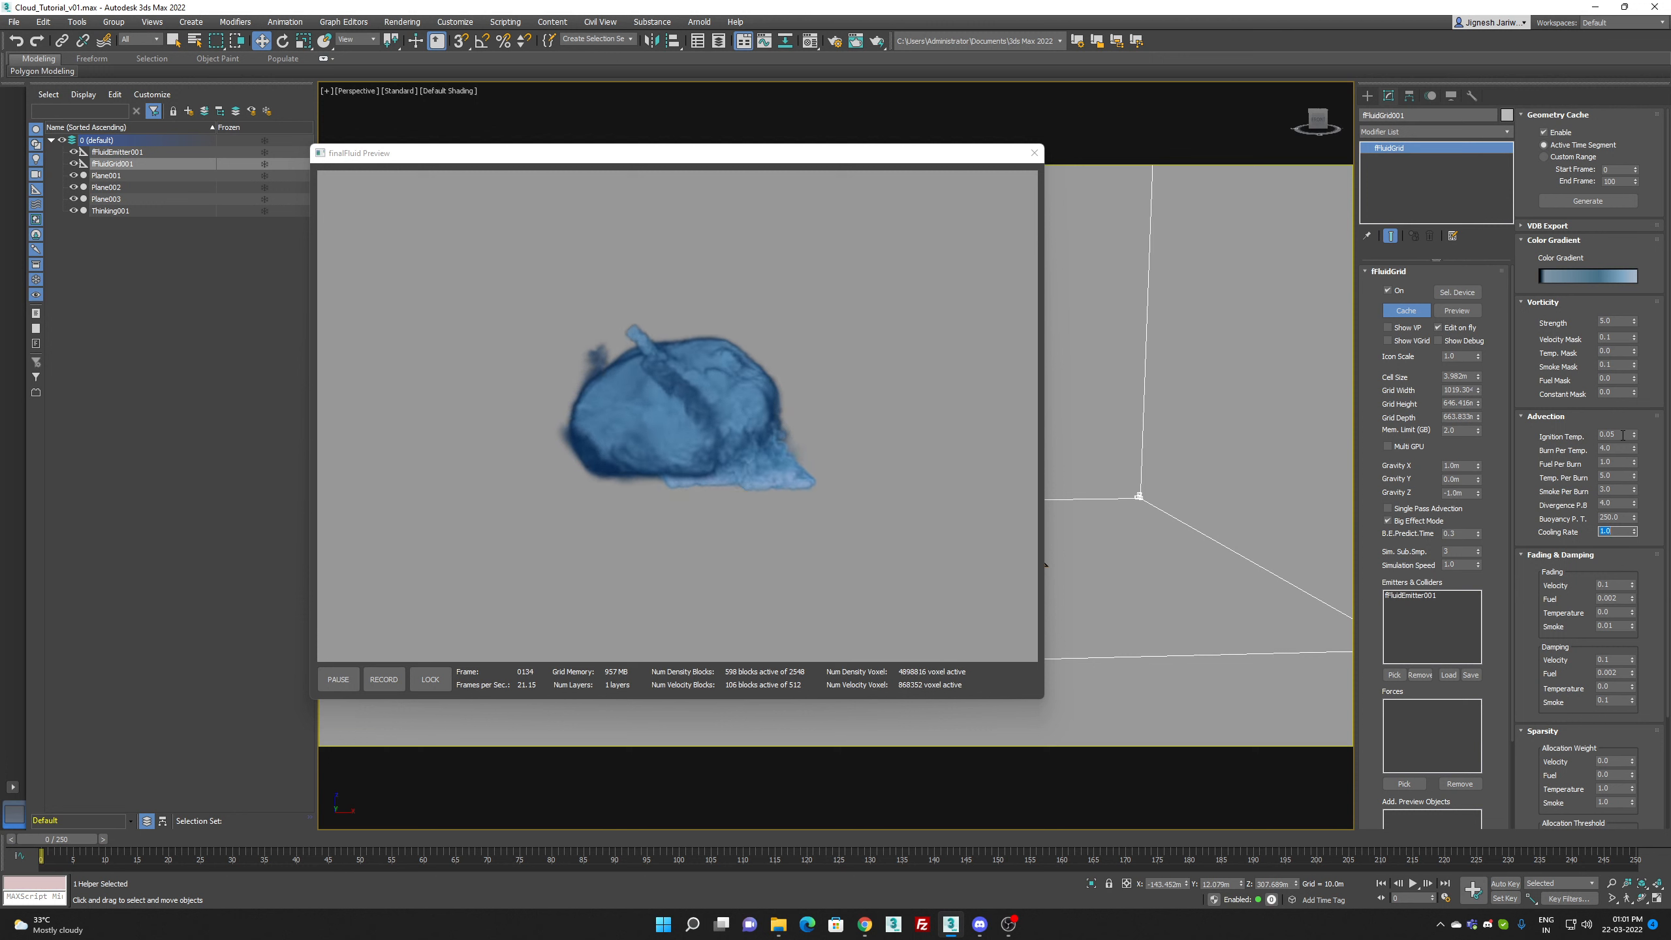
{"action": "left_click", "coordinate": [1624, 435]}
{"action": "type", "text": "0.0"}
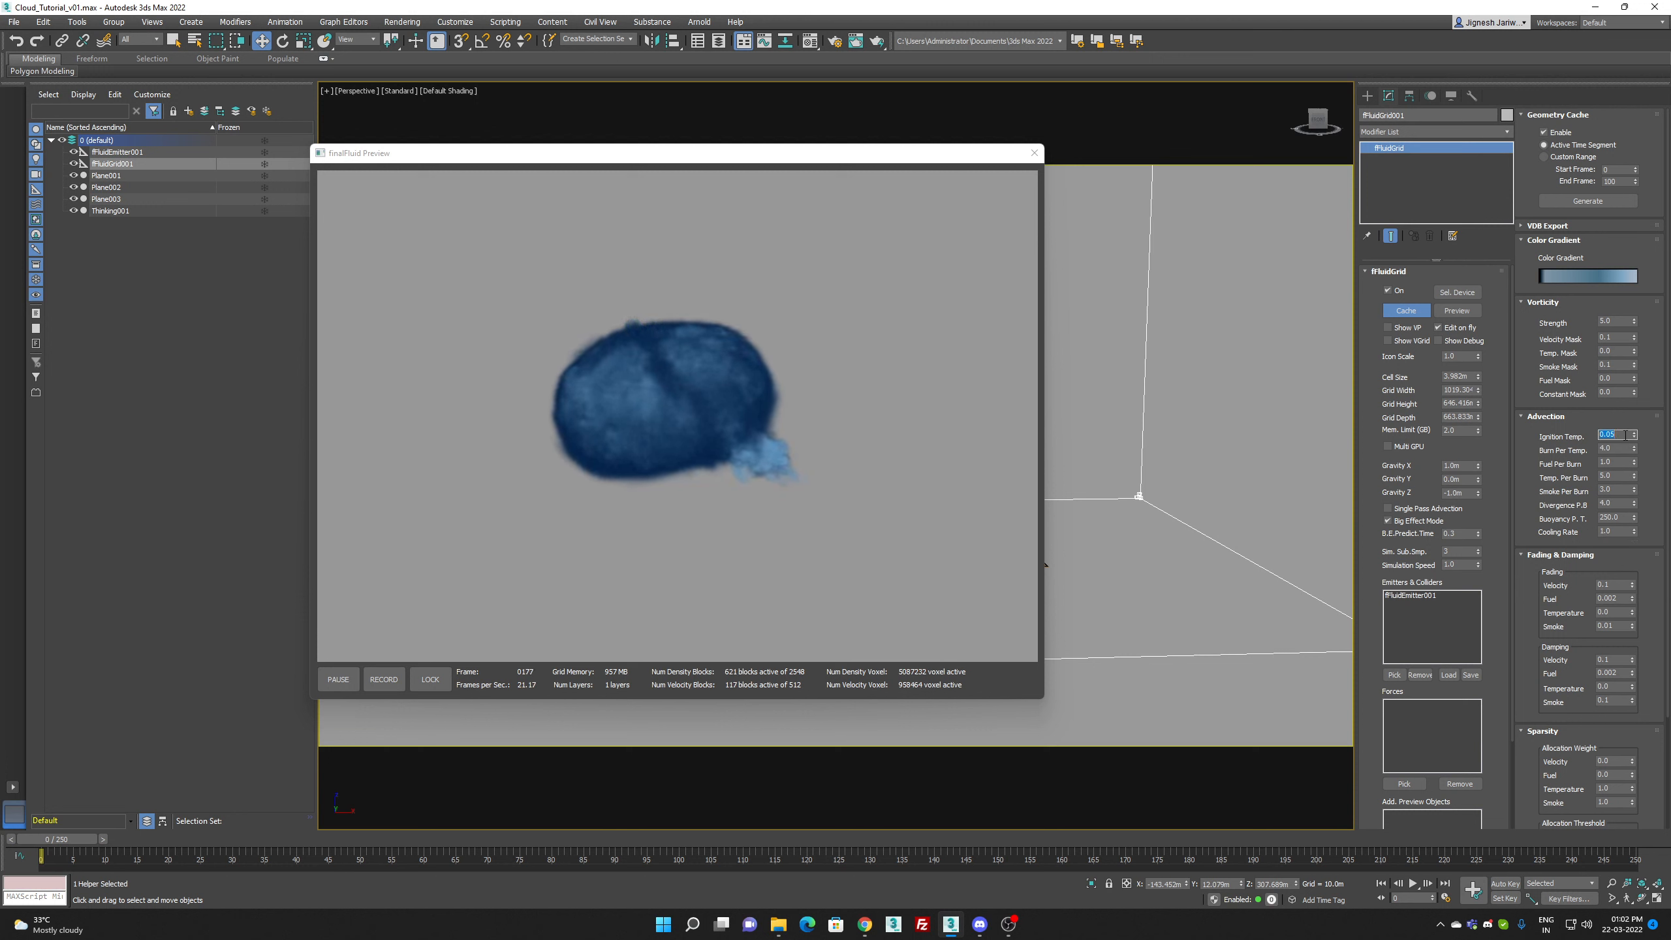
{"action": "key", "text": "Return"}
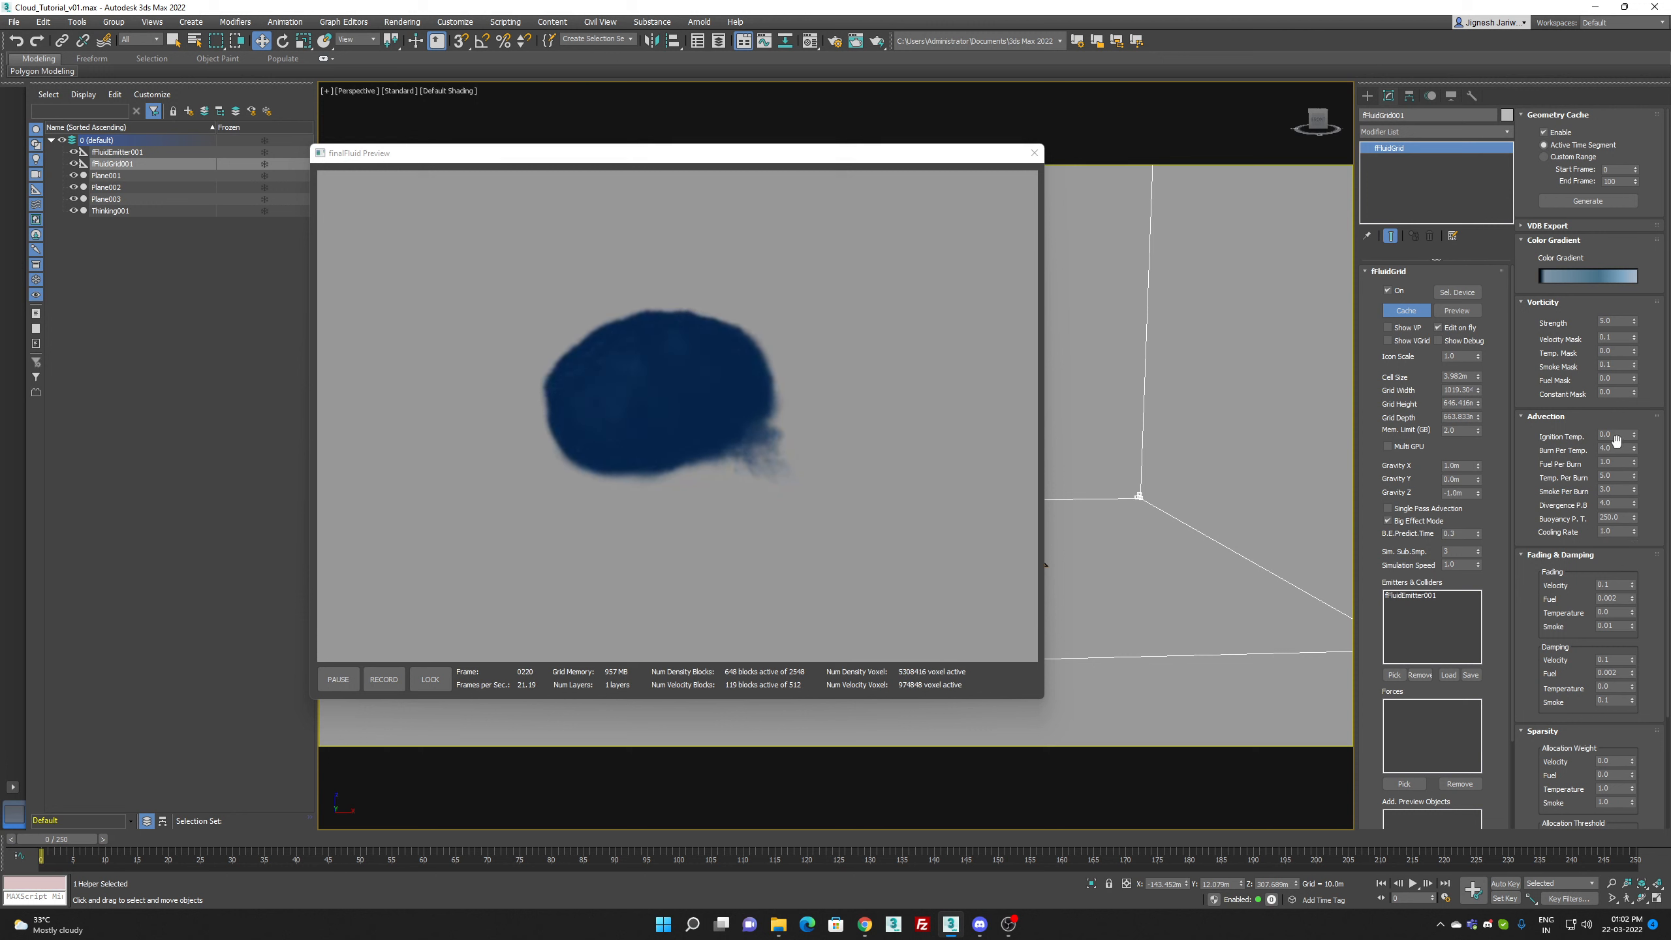
Step: Set the grid's Burn Per Temp. to 1.0 and Smoke Per Burn to 10.0
{"action": "double_click", "coordinate": [1616, 449]}
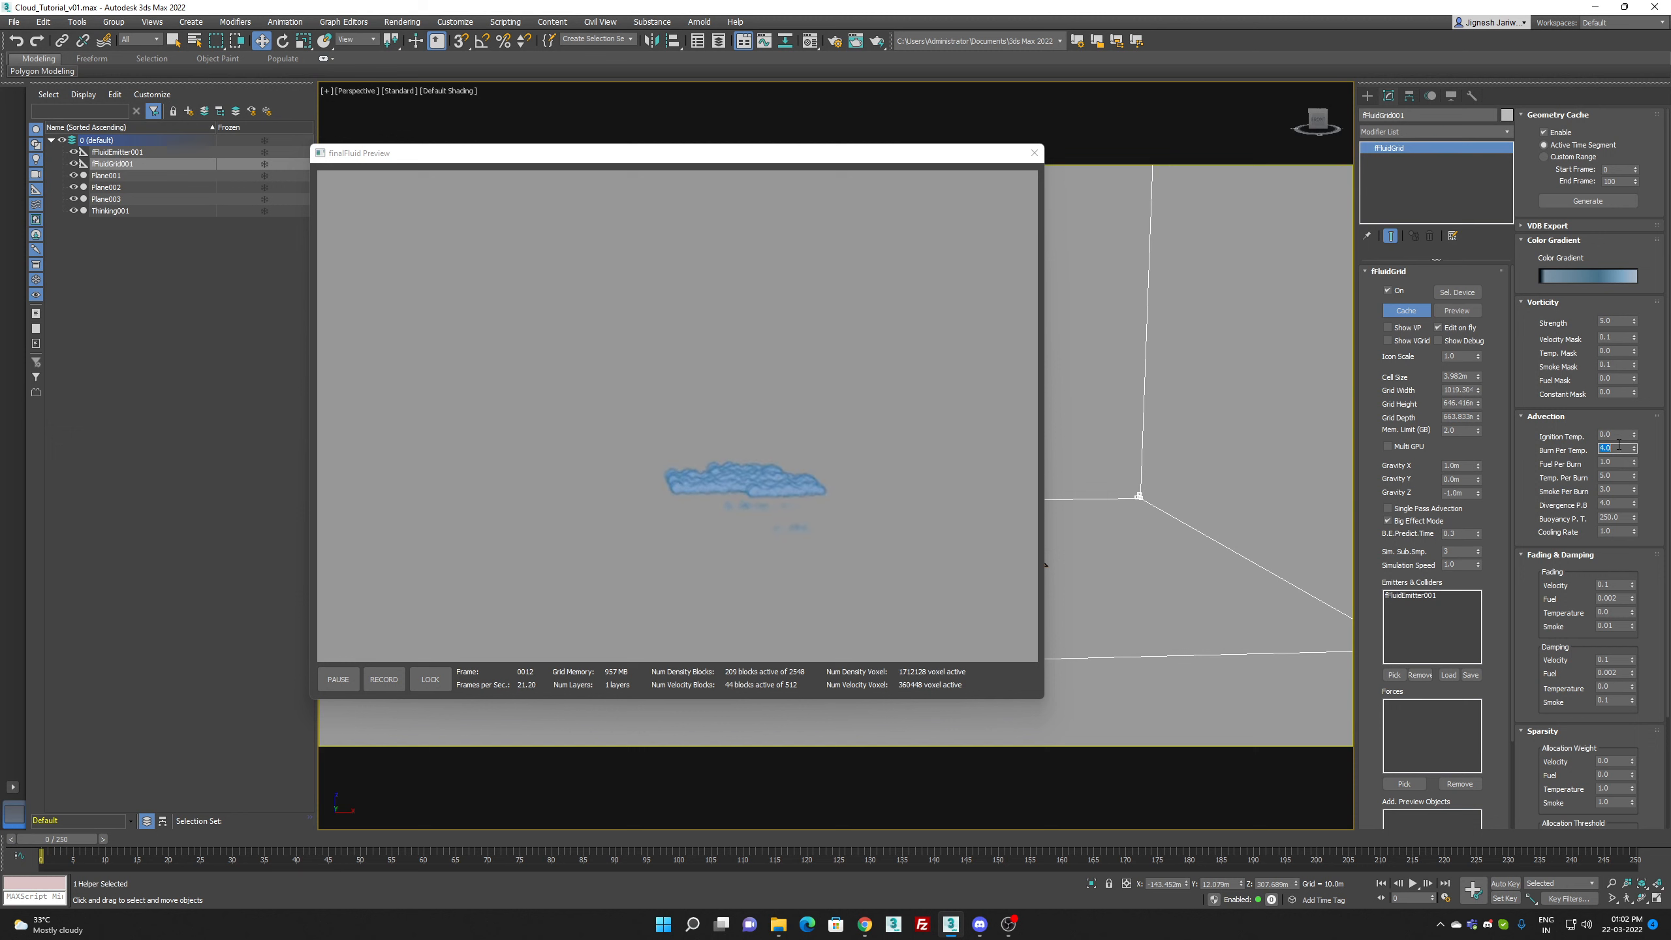
{"action": "type", "text": "1"}
{"action": "key", "text": "Return"}
{"action": "double_click", "coordinate": [1620, 476]}
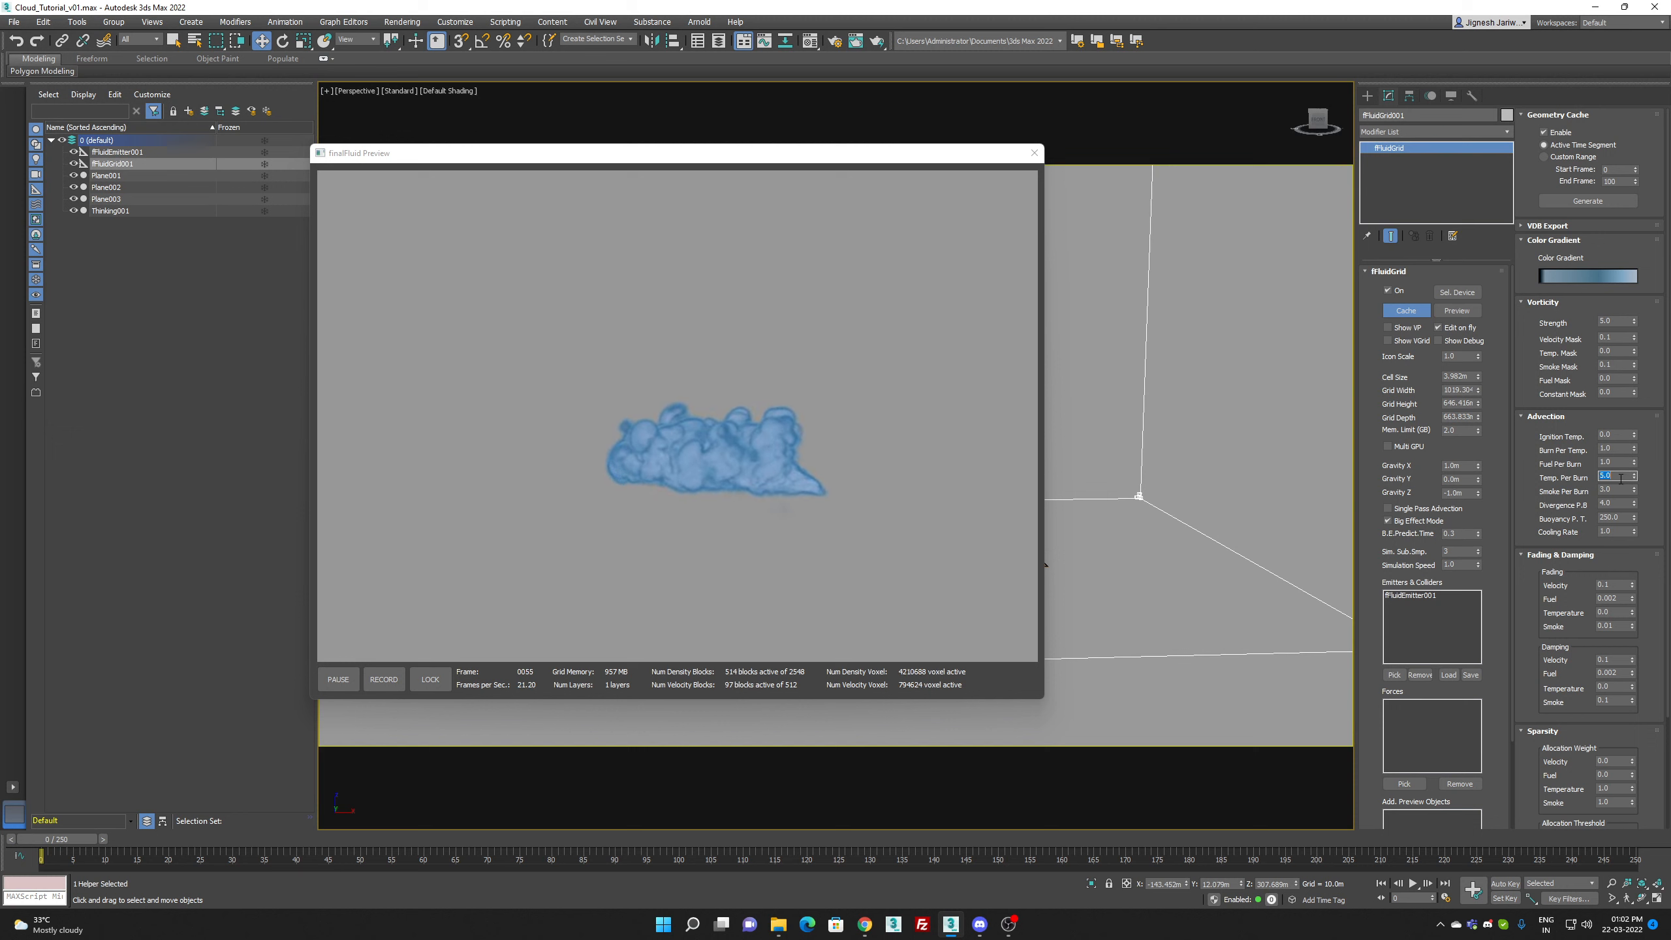
{"action": "double_click", "coordinate": [1620, 488]}
{"action": "type", "text": "10"}
{"action": "key", "text": "Return"}
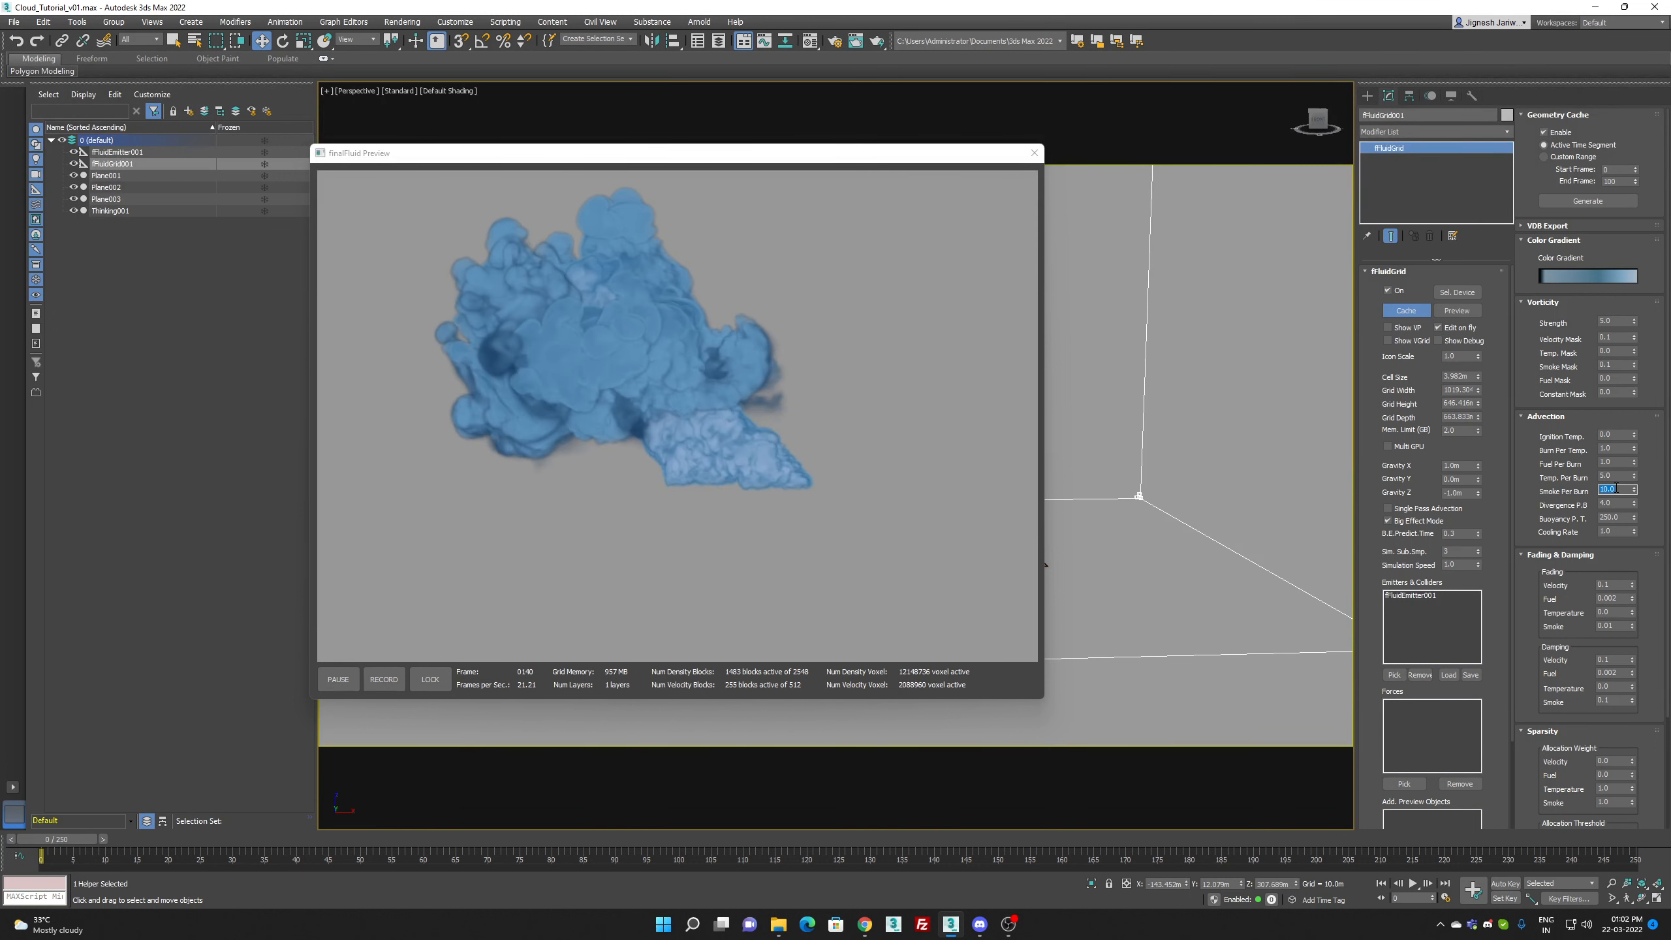
Step: Set the grid's advection Buoyancy P. T. to 100
{"action": "double_click", "coordinate": [1620, 517]}
{"action": "type", "text": "10"}
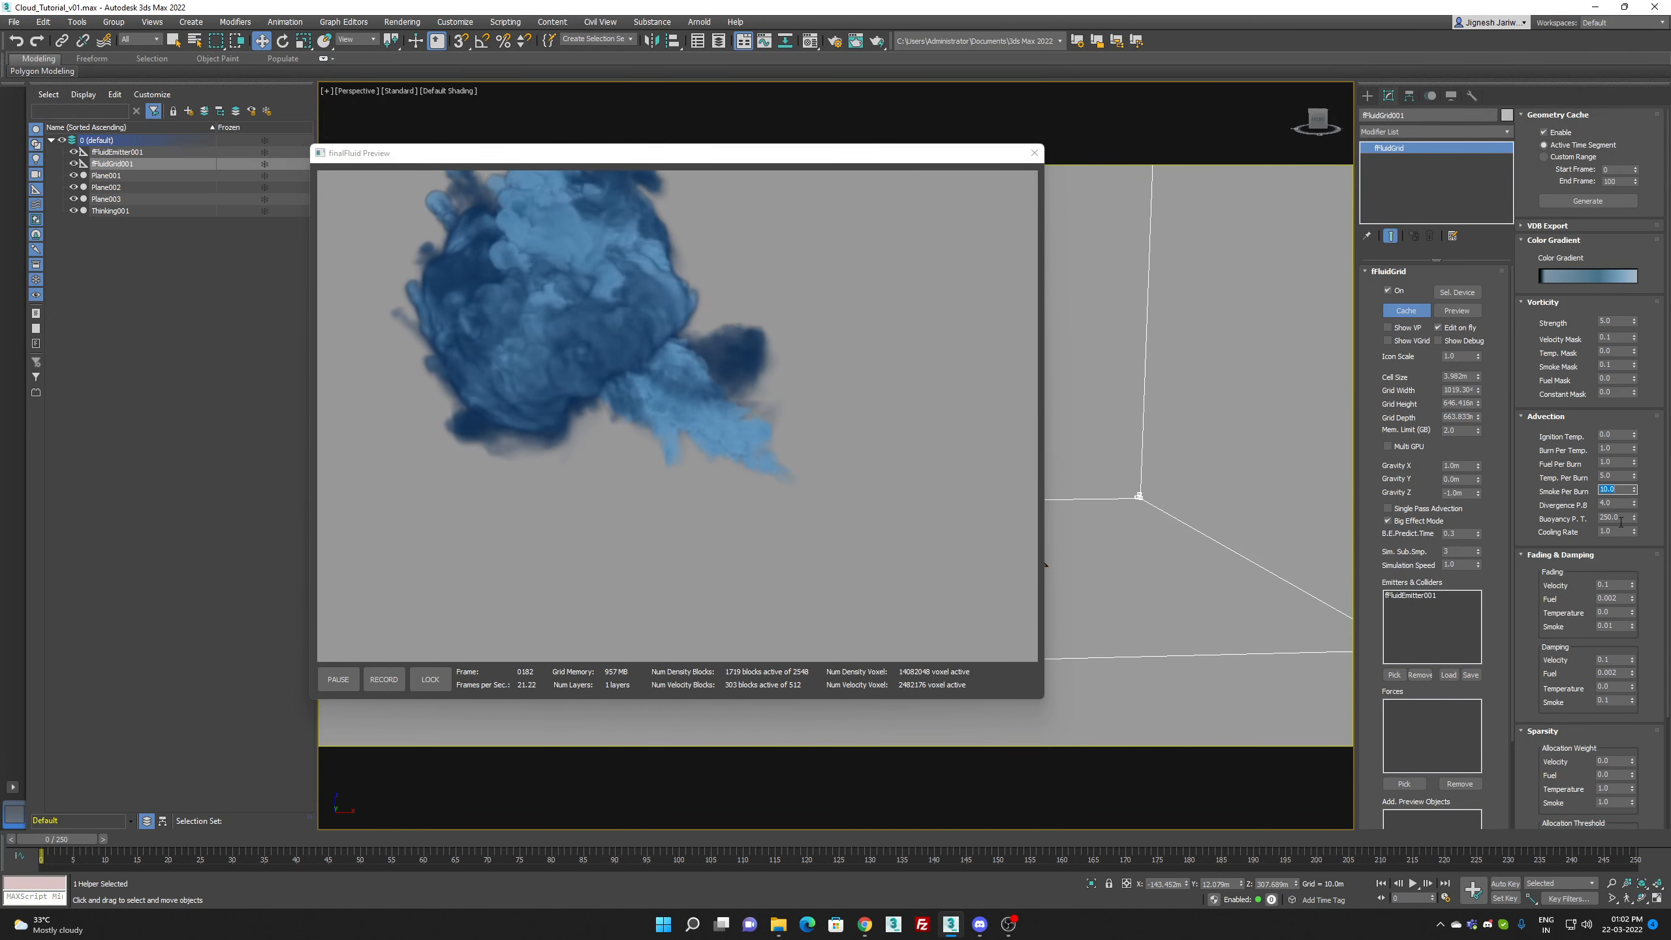
{"action": "type", "text": "0"}
{"action": "key", "text": "Return"}
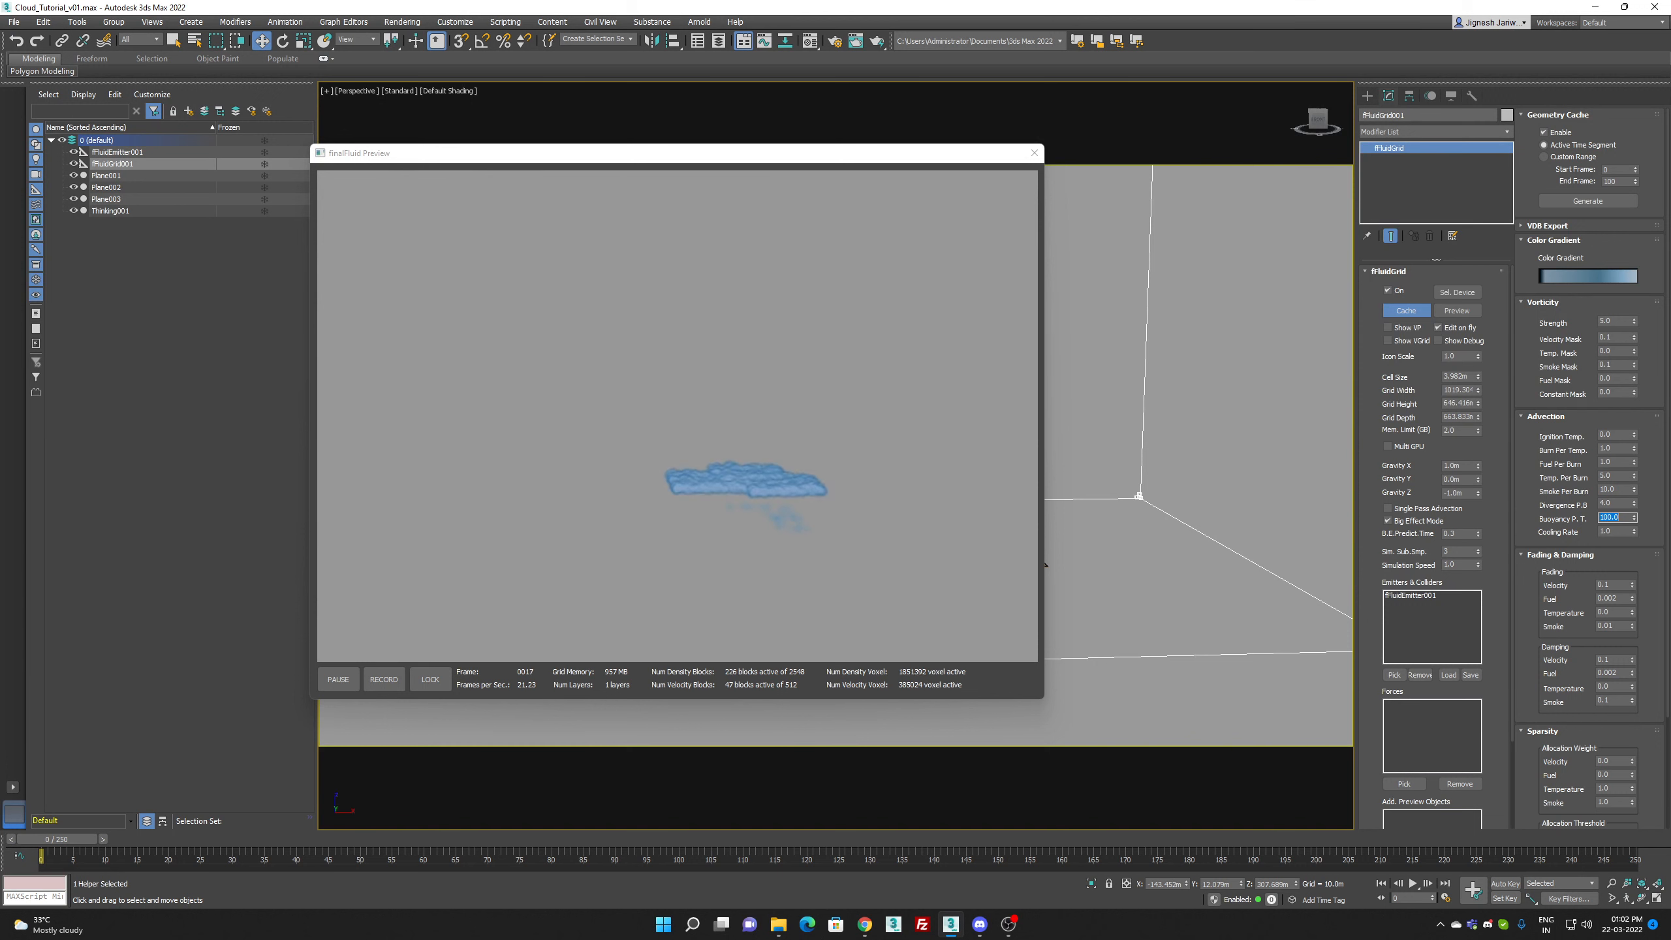
Step: Set the grid's vorticity Smoke Mask to 0.05 and Velocity Mask to 0.3, and adjust the vorticity Strength
{"action": "mouse_move", "coordinate": [1005, 921]}
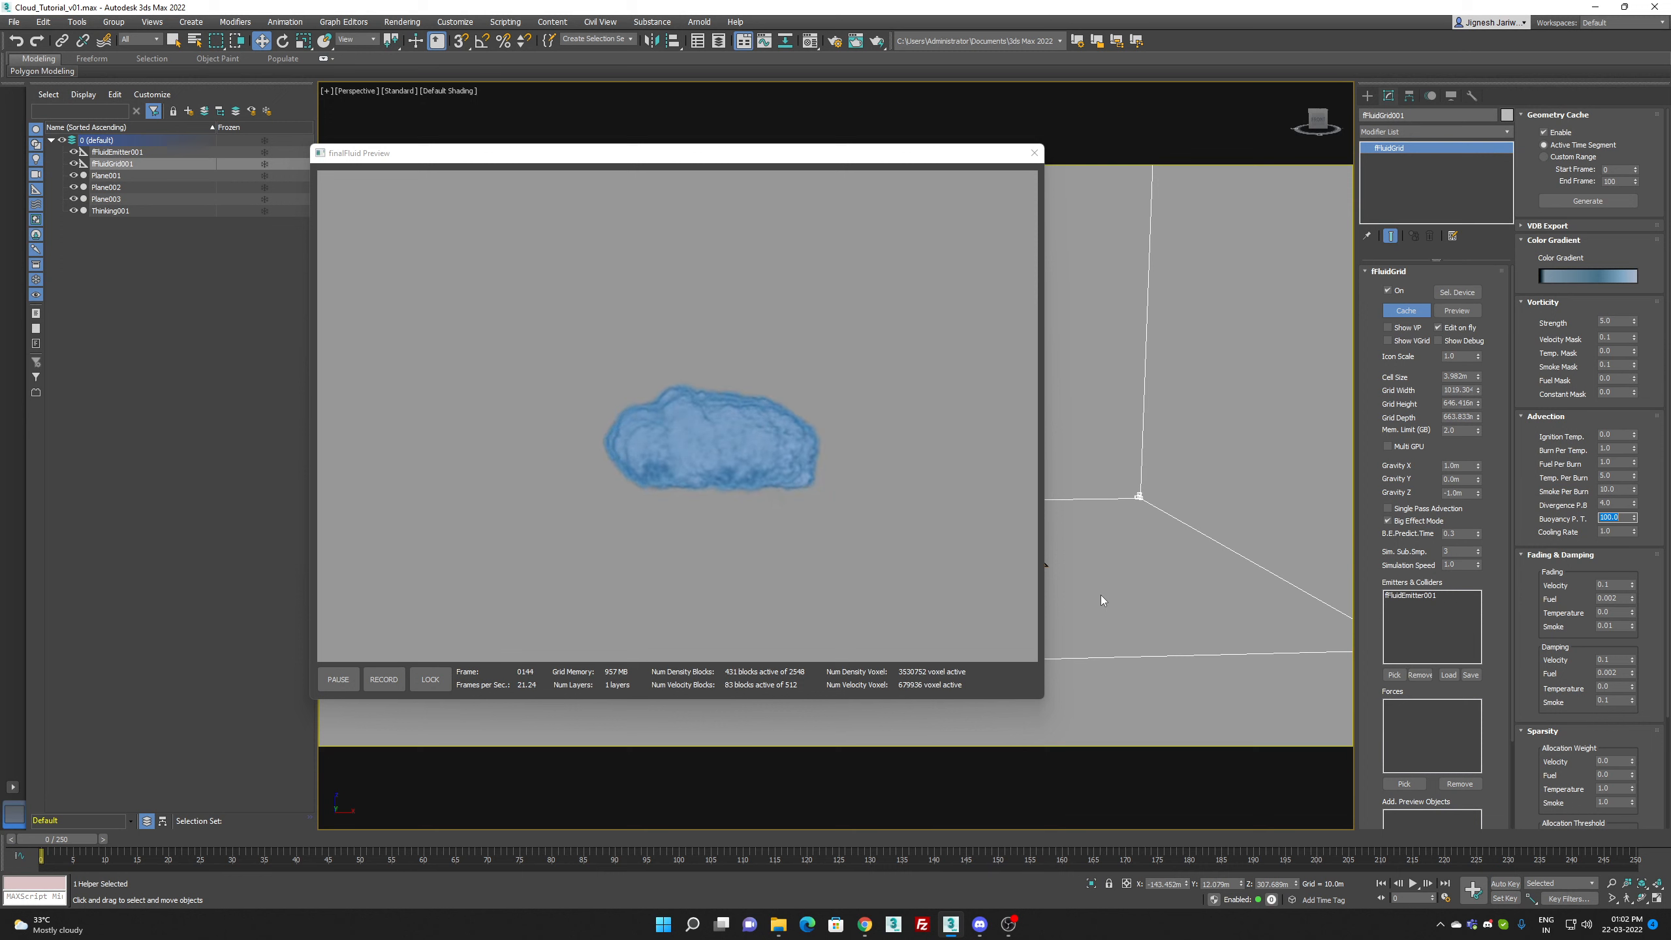
{"action": "left_click", "coordinate": [1613, 365]}
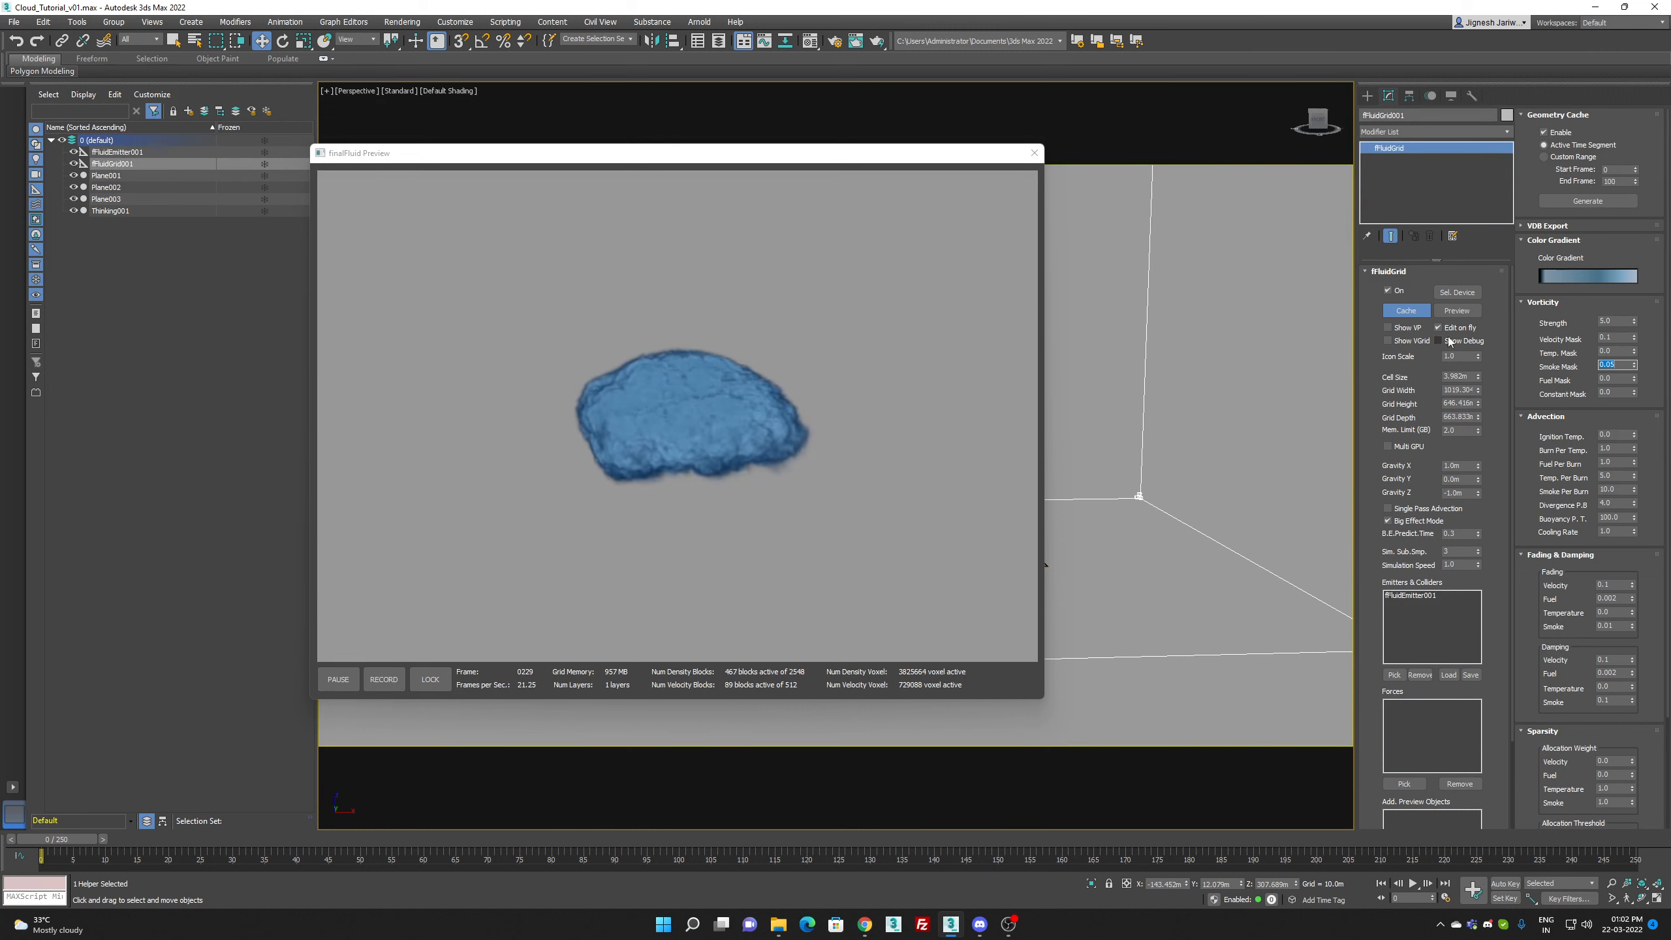
{"action": "left_click", "coordinate": [1622, 321]}
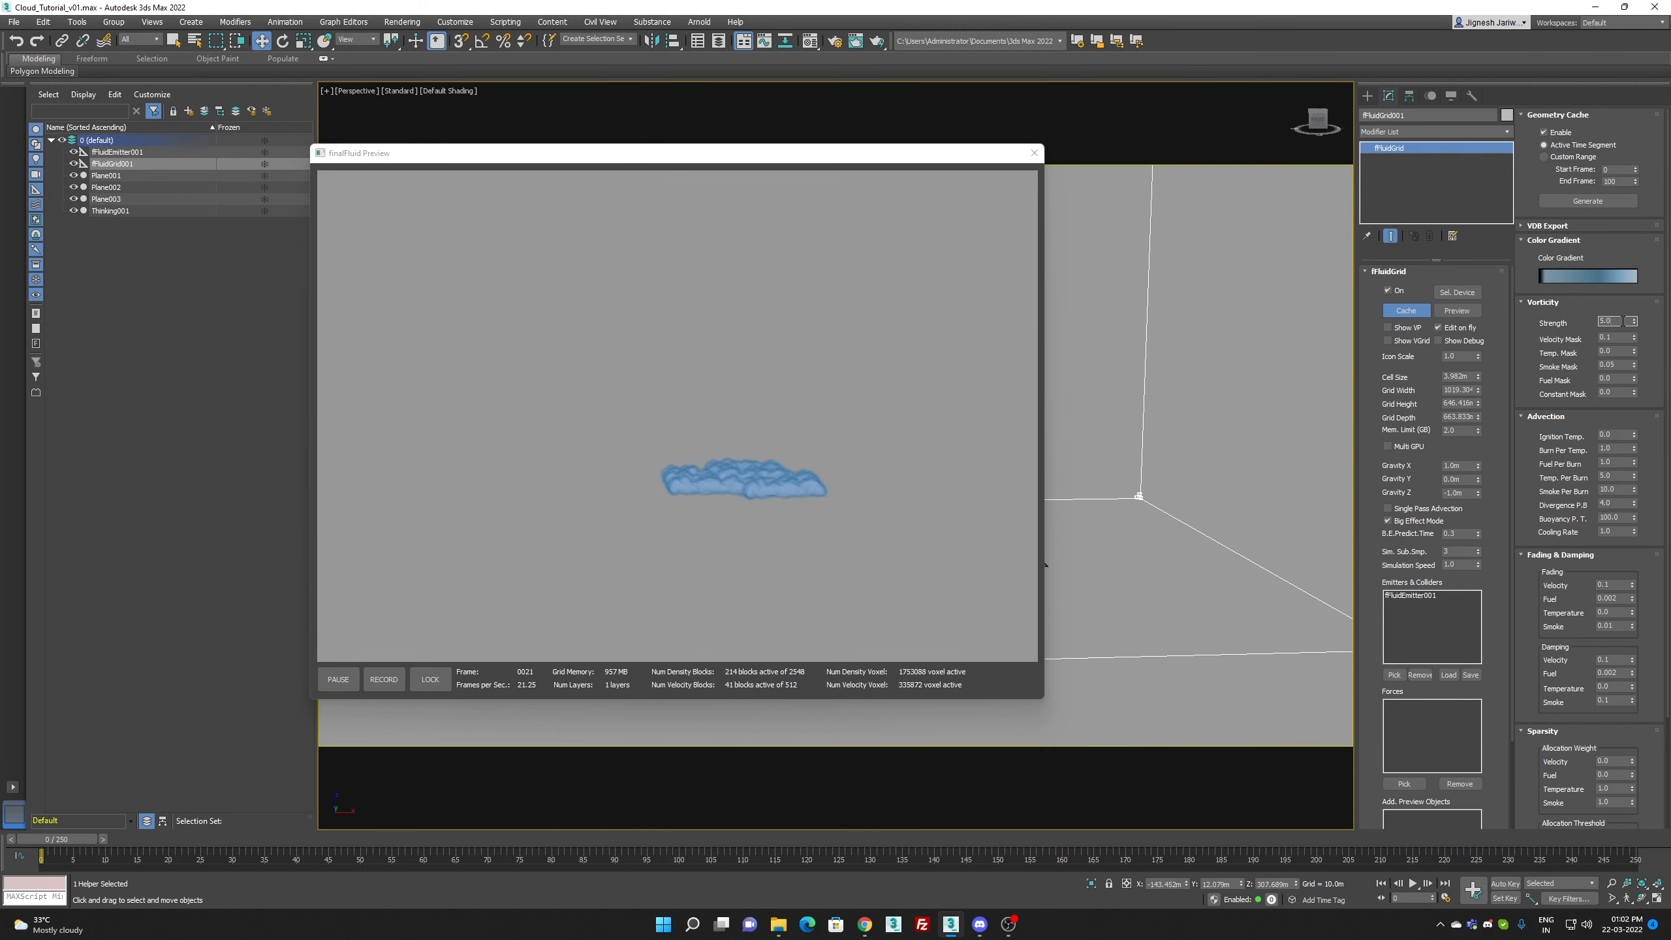
{"action": "left_click", "coordinate": [1612, 338]}
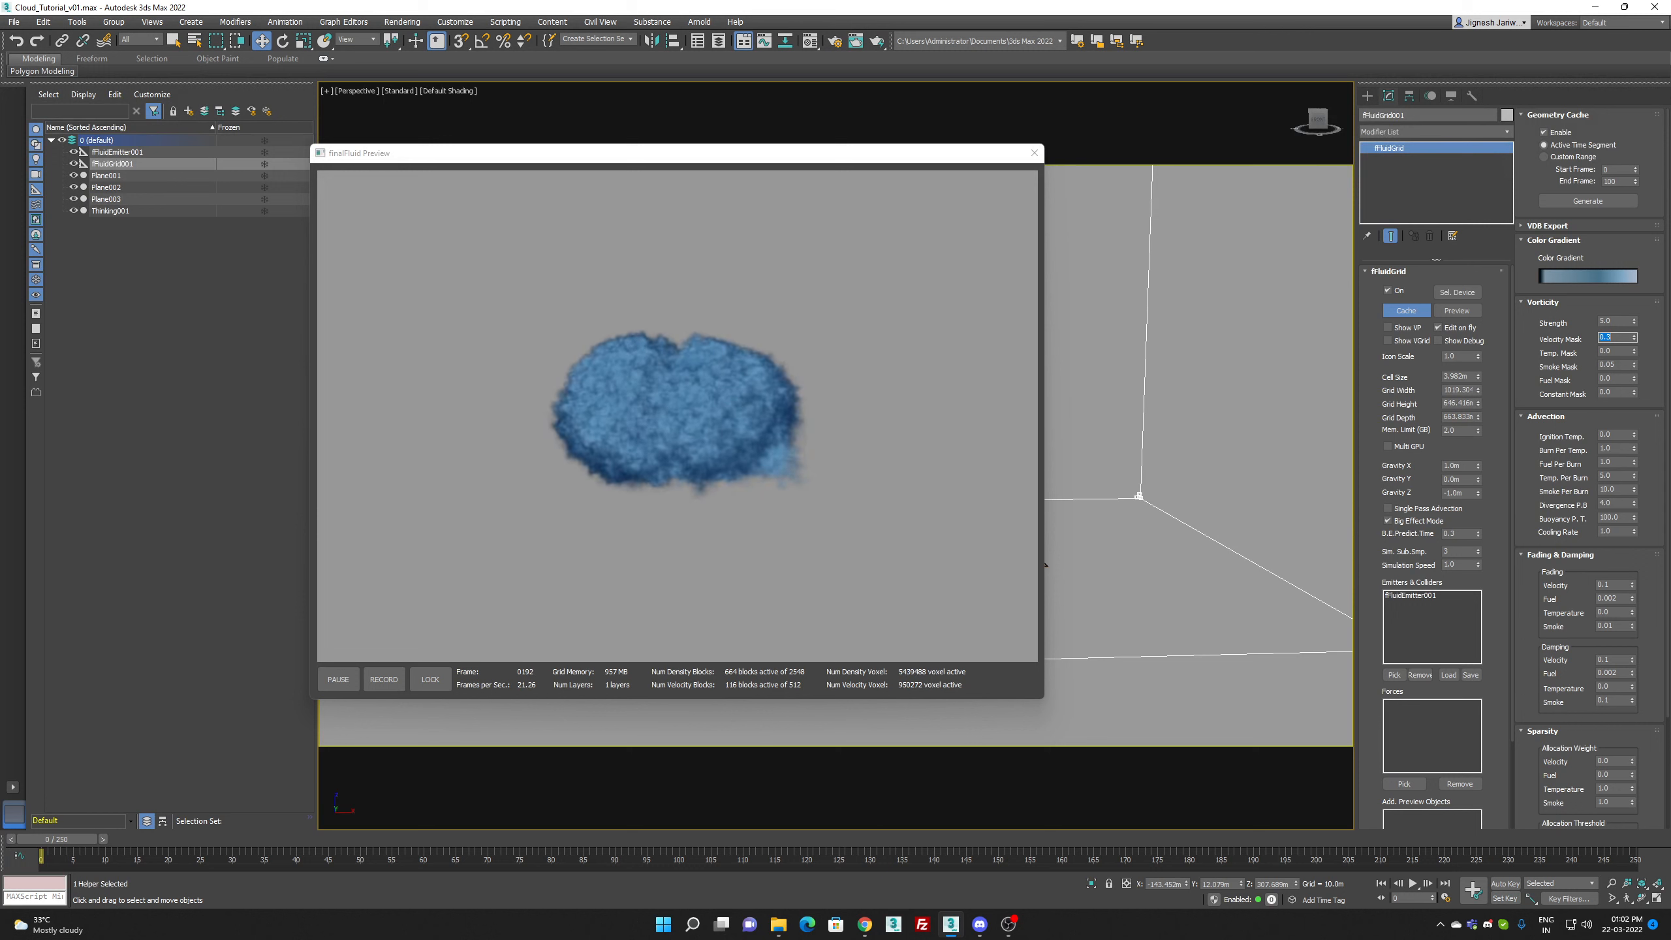
Step: Set the grid's advection Divergence P.B. to 2.0 and Temp. Per Burn to 10.0
{"action": "double_click", "coordinate": [1609, 504]}
{"action": "type", "text": "2"}
{"action": "key", "text": "Return"}
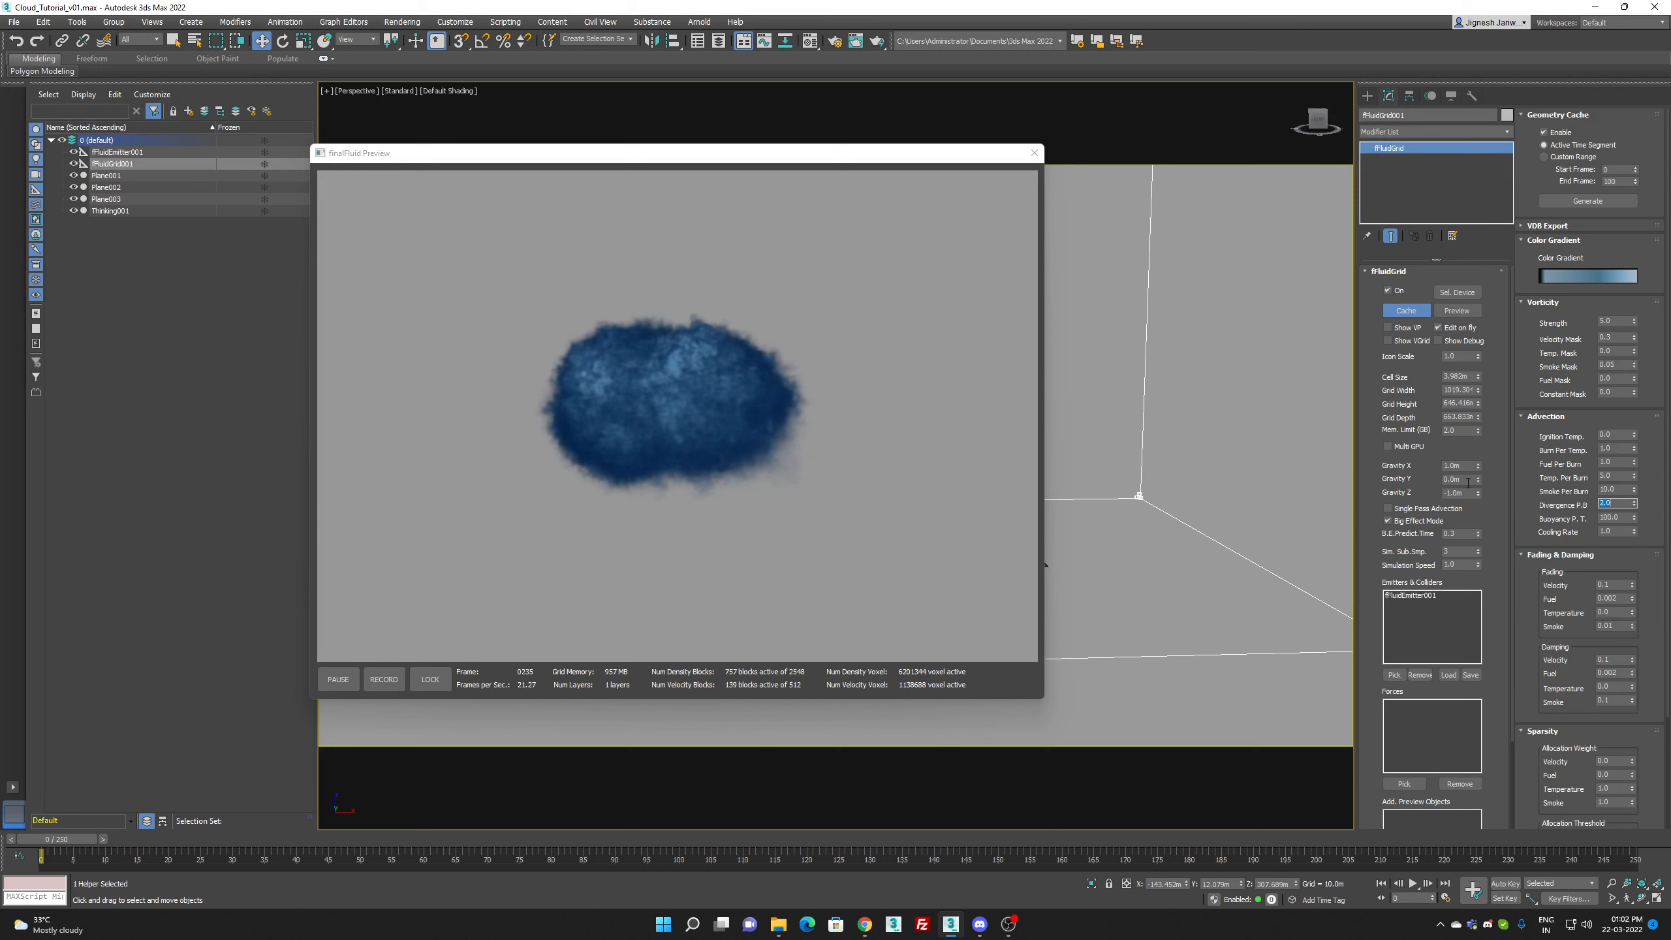
{"action": "double_click", "coordinate": [1618, 476]}
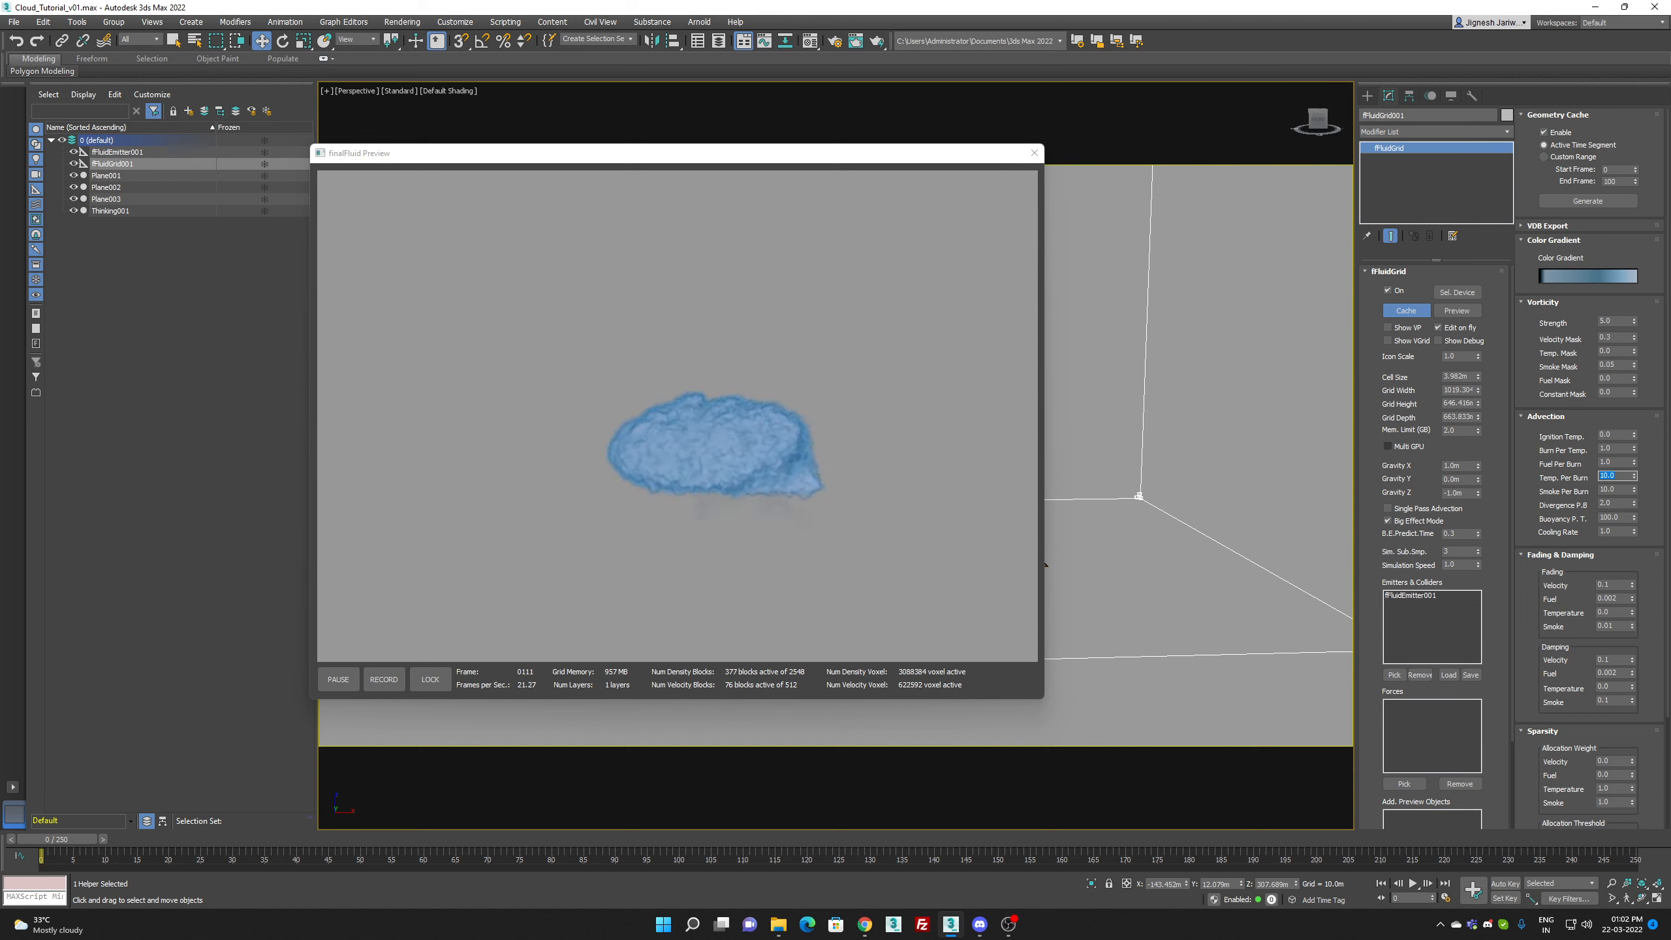
Step: Set the grid's vorticity Velocity Mask to 0.1 and Strength to 8.0
{"action": "left_click", "coordinate": [1622, 336]}
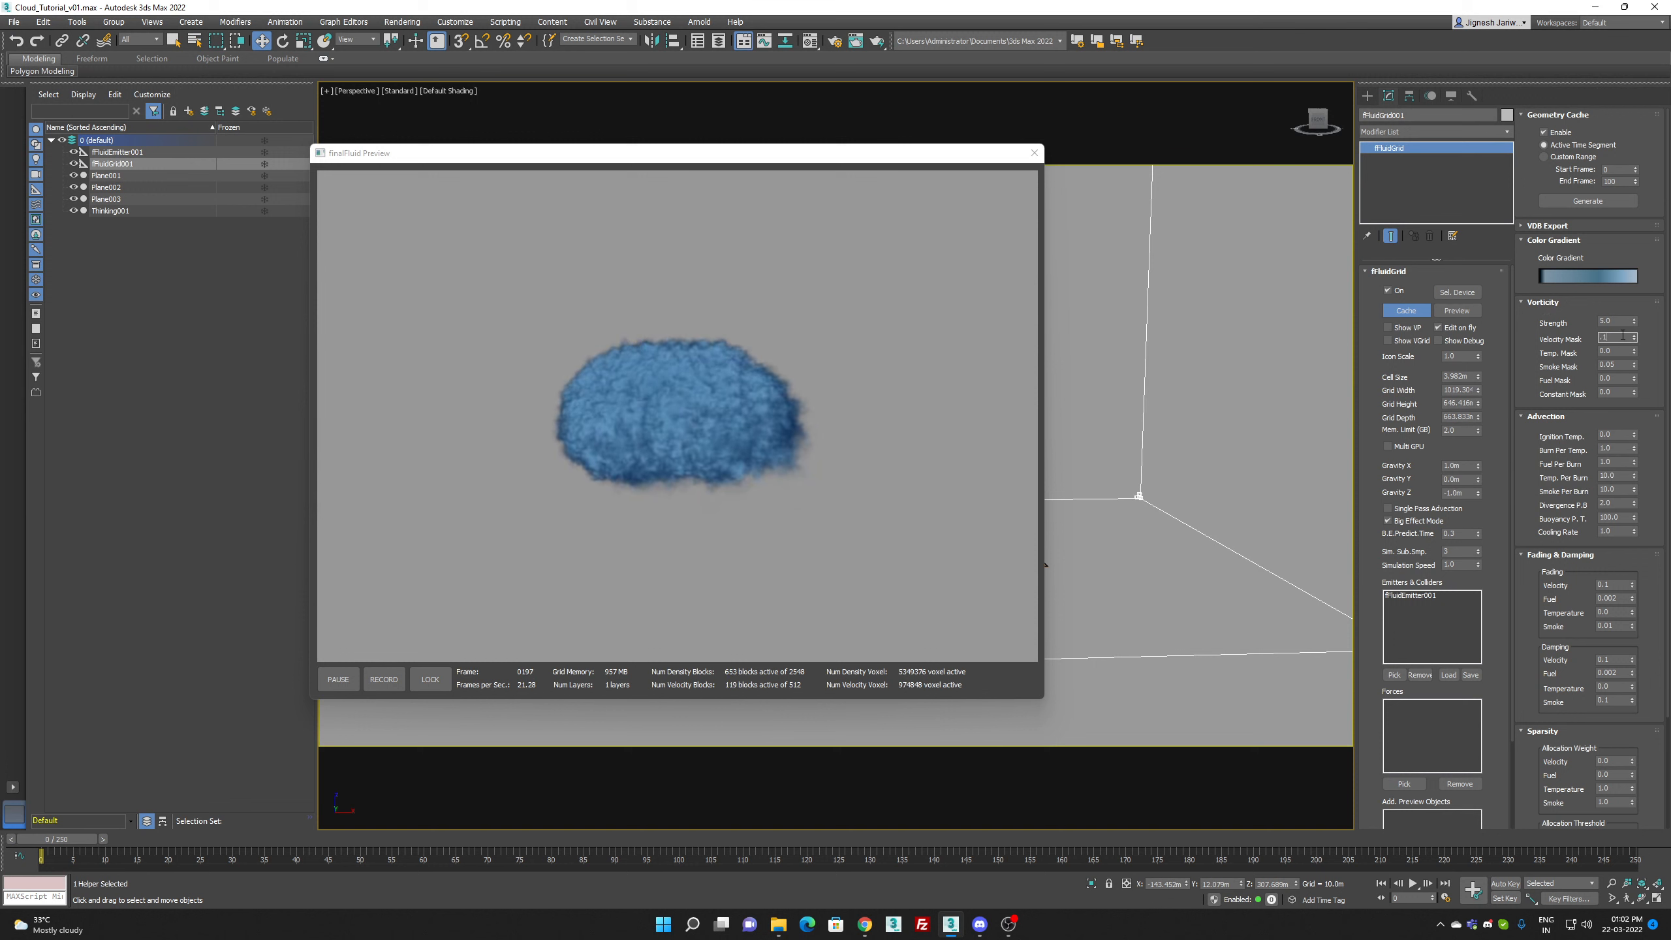
{"action": "double_click", "coordinate": [1621, 322]}
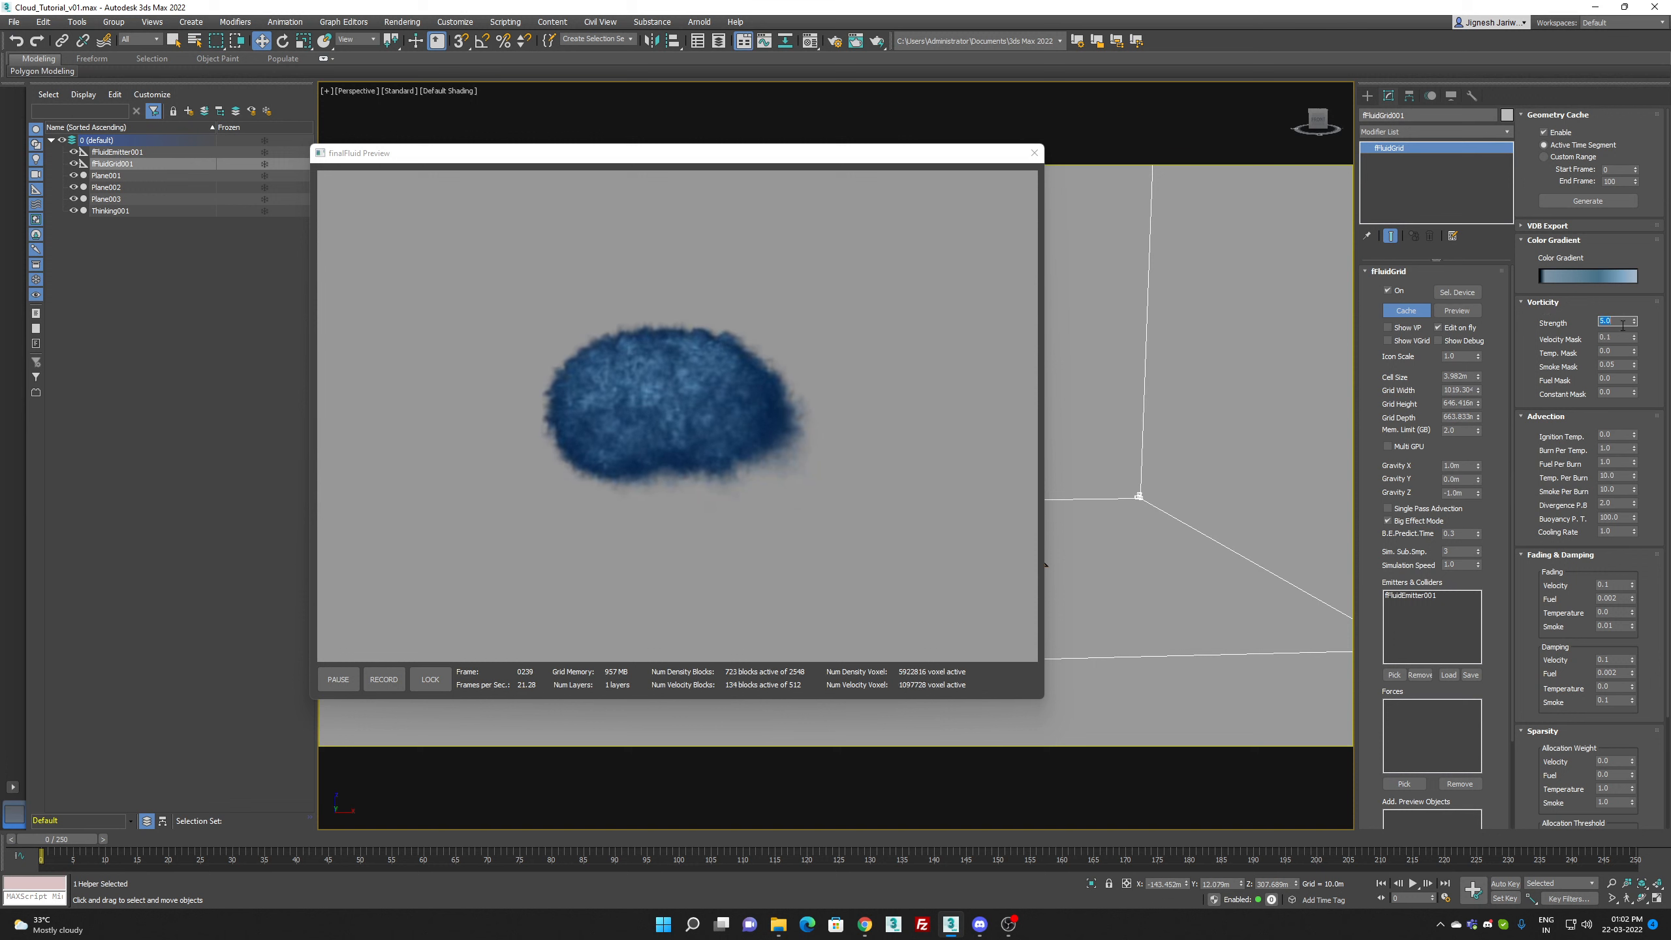
{"action": "type", "text": "8.0"}
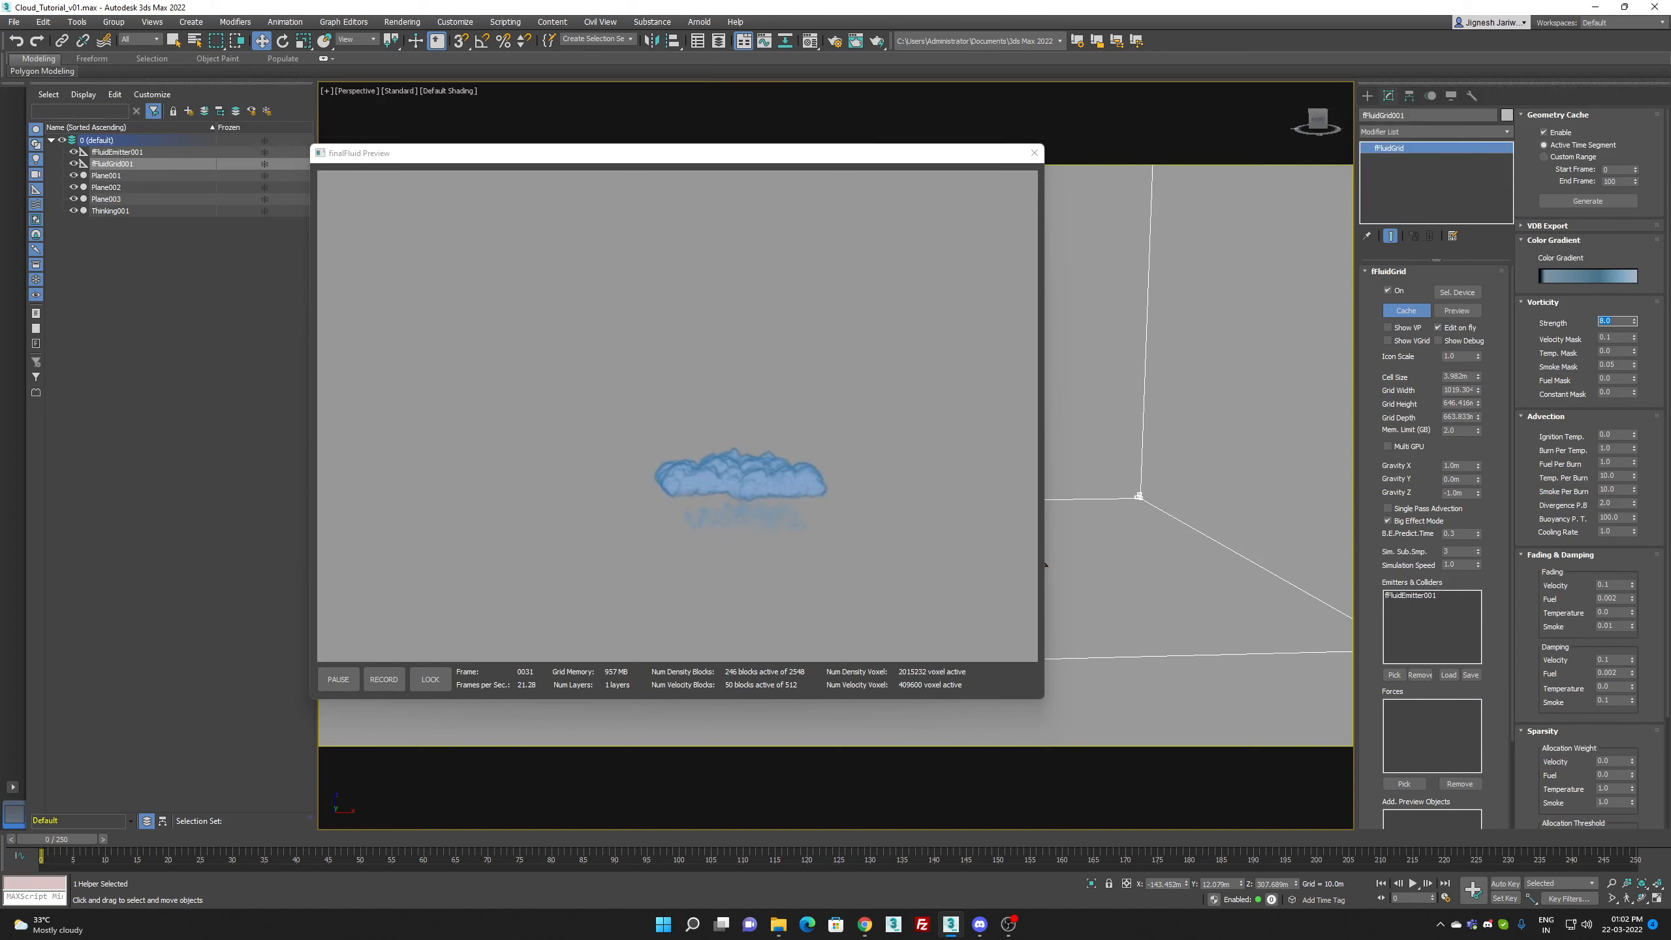
Step: Raise the grid's memory limit, set the Cell Size to 2.0 m and restart the fluid preview
{"action": "double_click", "coordinate": [1470, 429]}
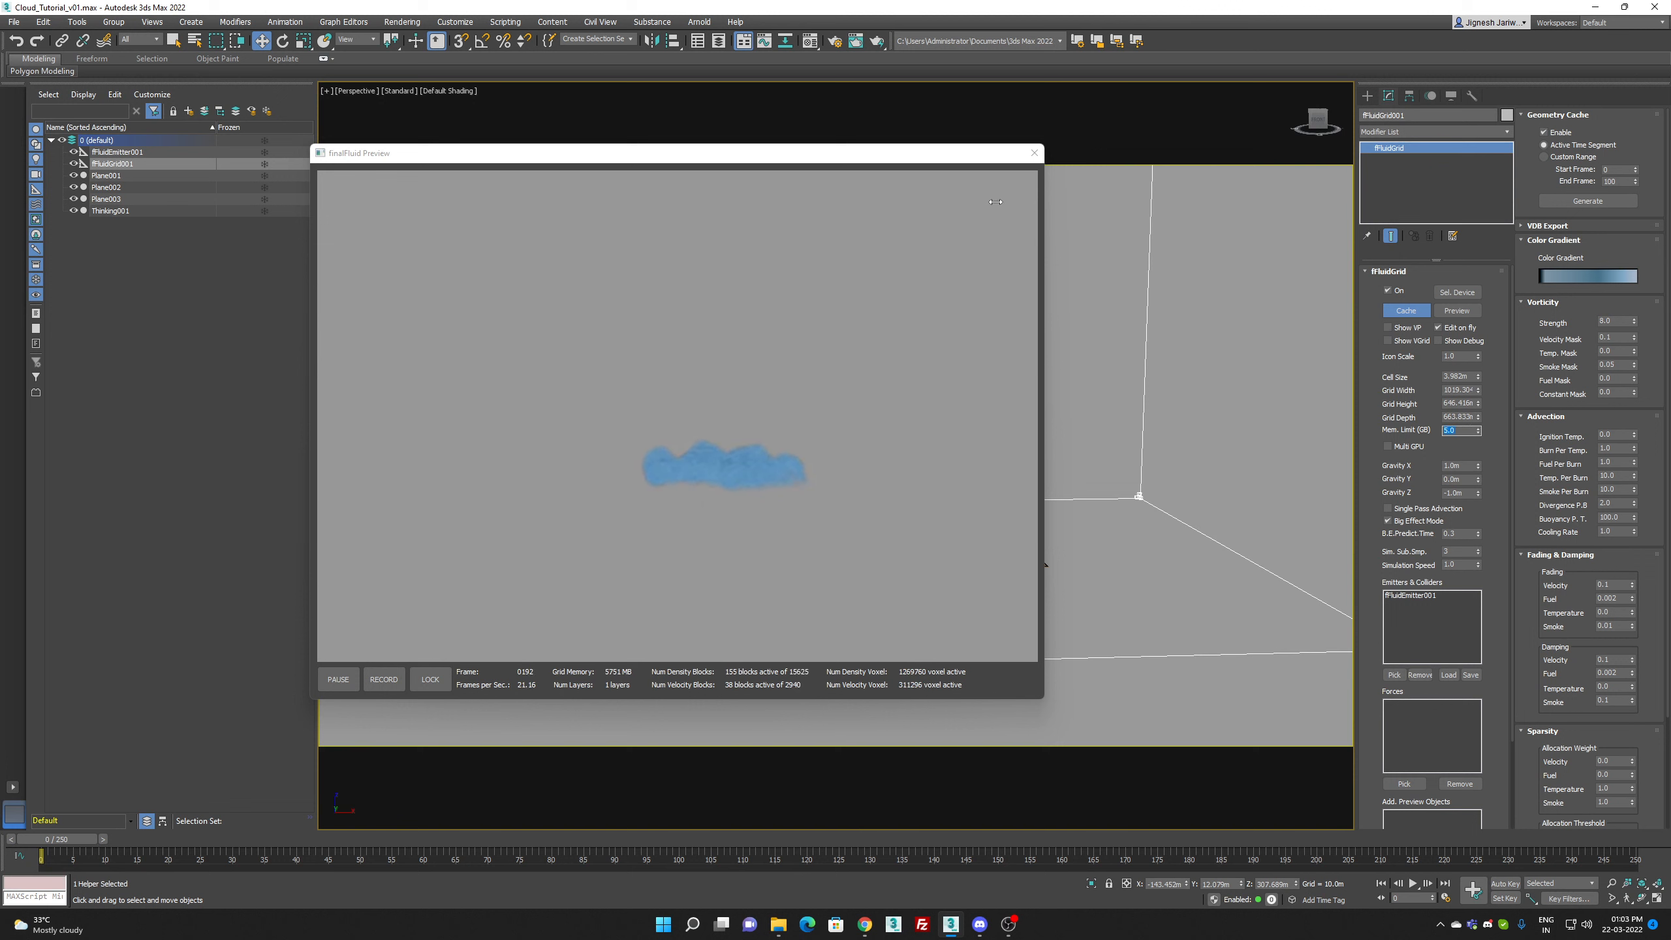
{"action": "left_click", "coordinate": [1034, 153]}
{"action": "left_click", "coordinate": [1465, 375]}
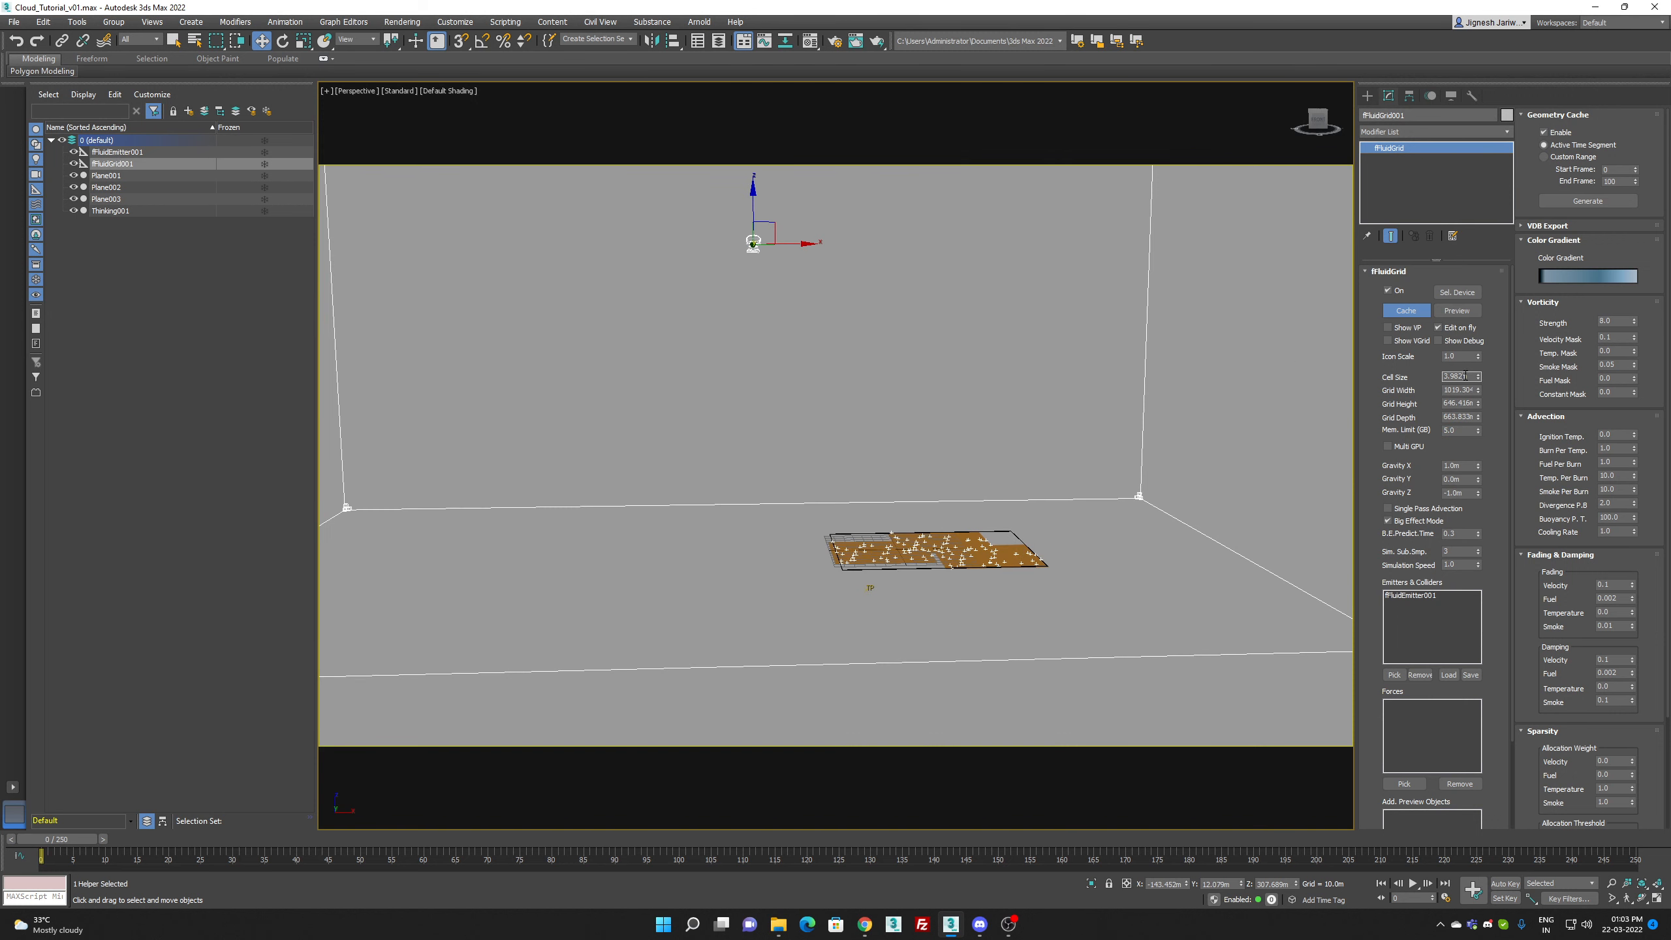
{"action": "type", "text": "3"}
{"action": "left_click", "coordinate": [1453, 315]}
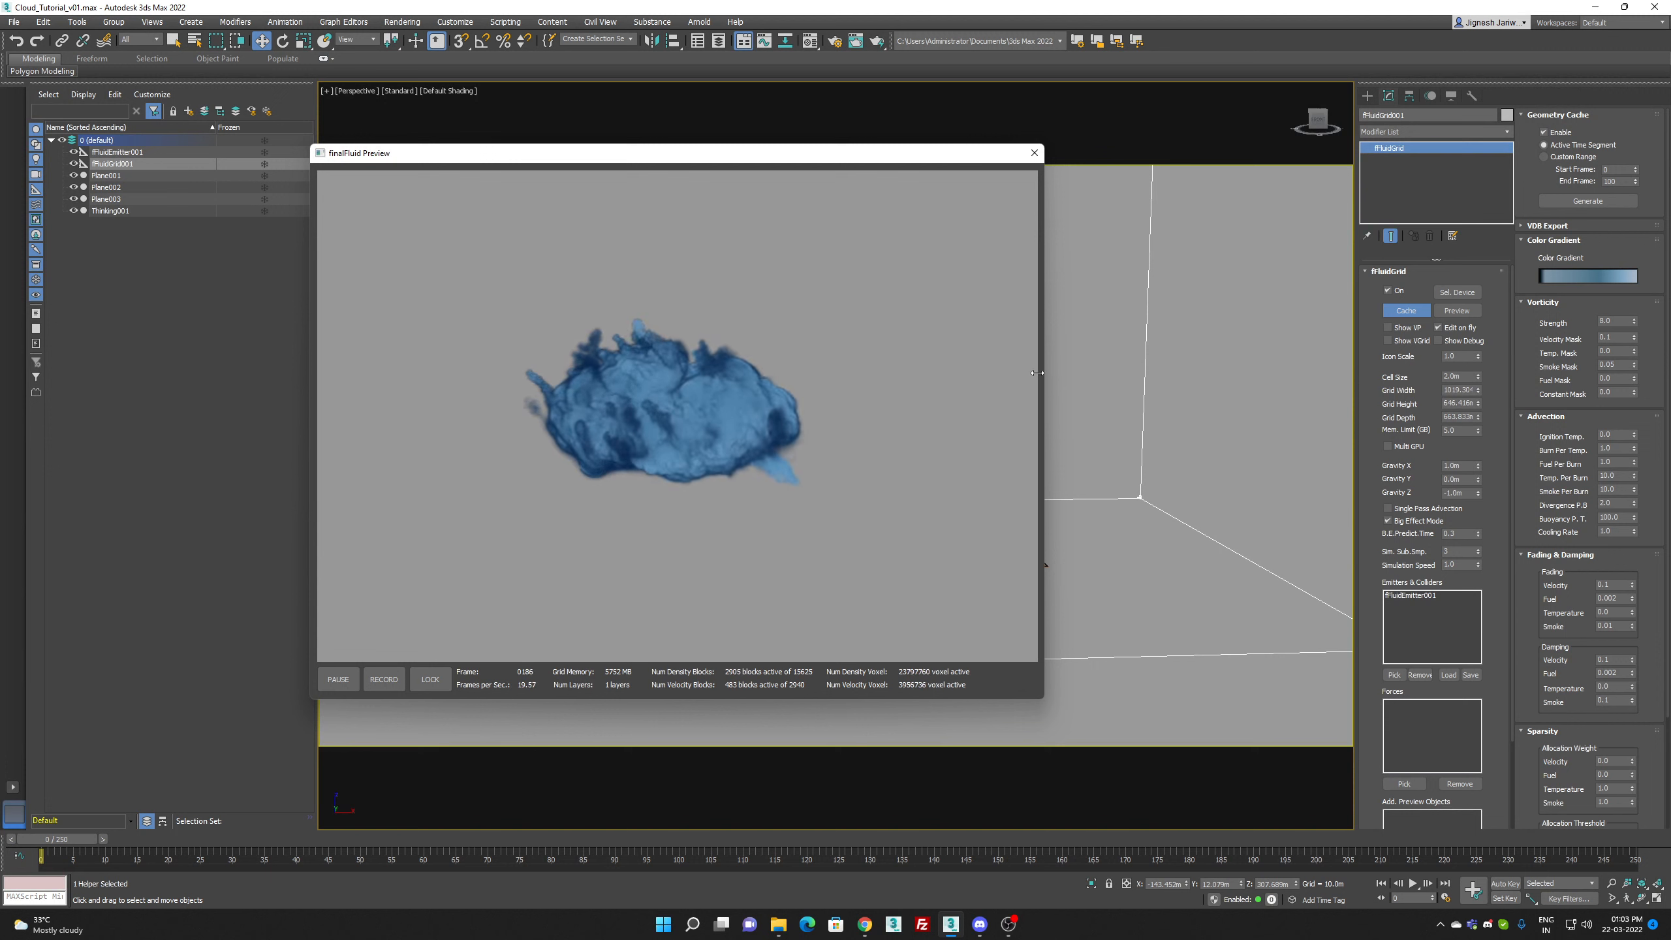
Step: Set the grid's simulation sub-samples to 5 and restart the fluid preview
{"action": "double_click", "coordinate": [1459, 551]}
{"action": "type", "text": "5"}
{"action": "key", "text": "Return"}
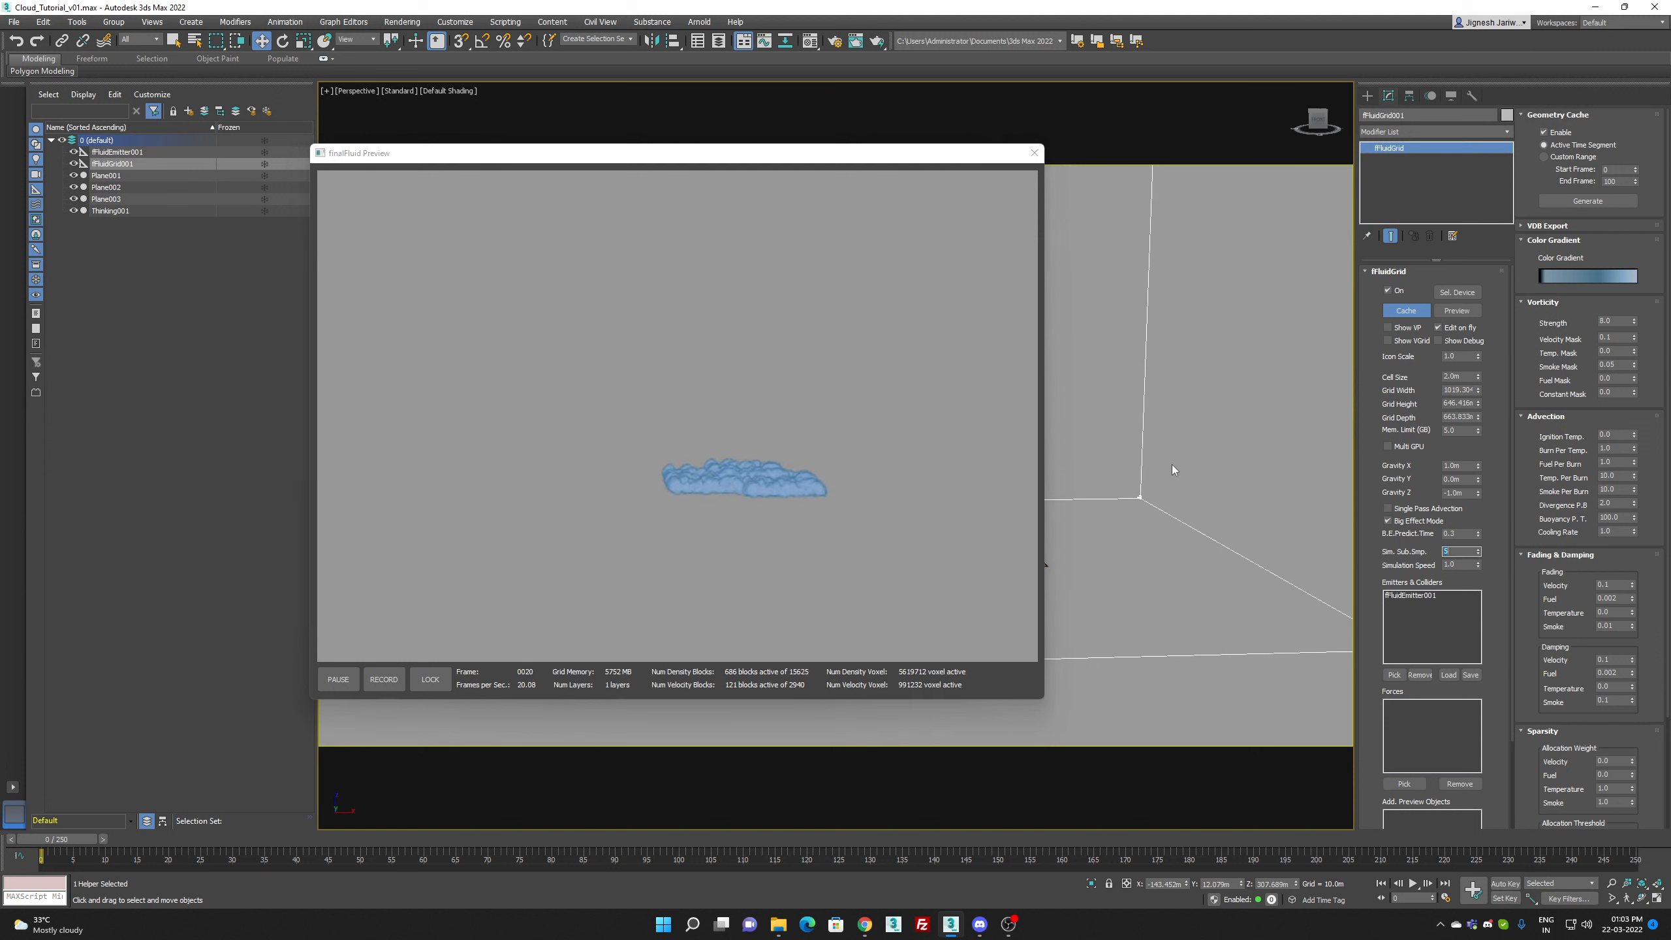
{"action": "left_click", "coordinate": [1034, 152]}
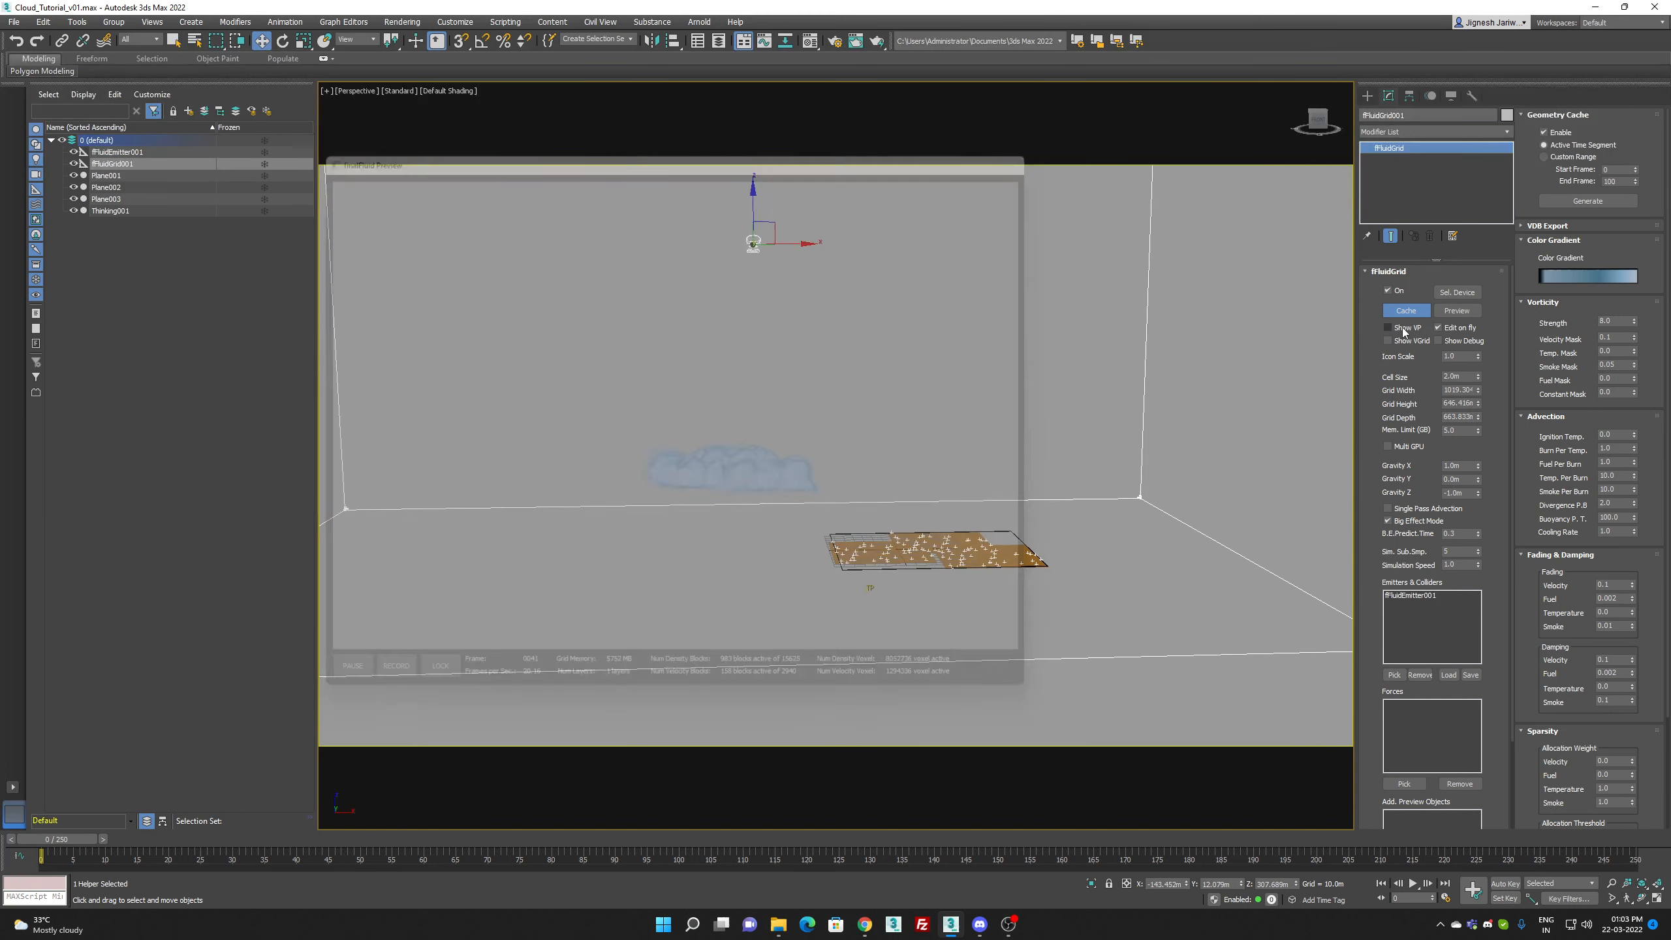
{"action": "left_click", "coordinate": [1468, 311]}
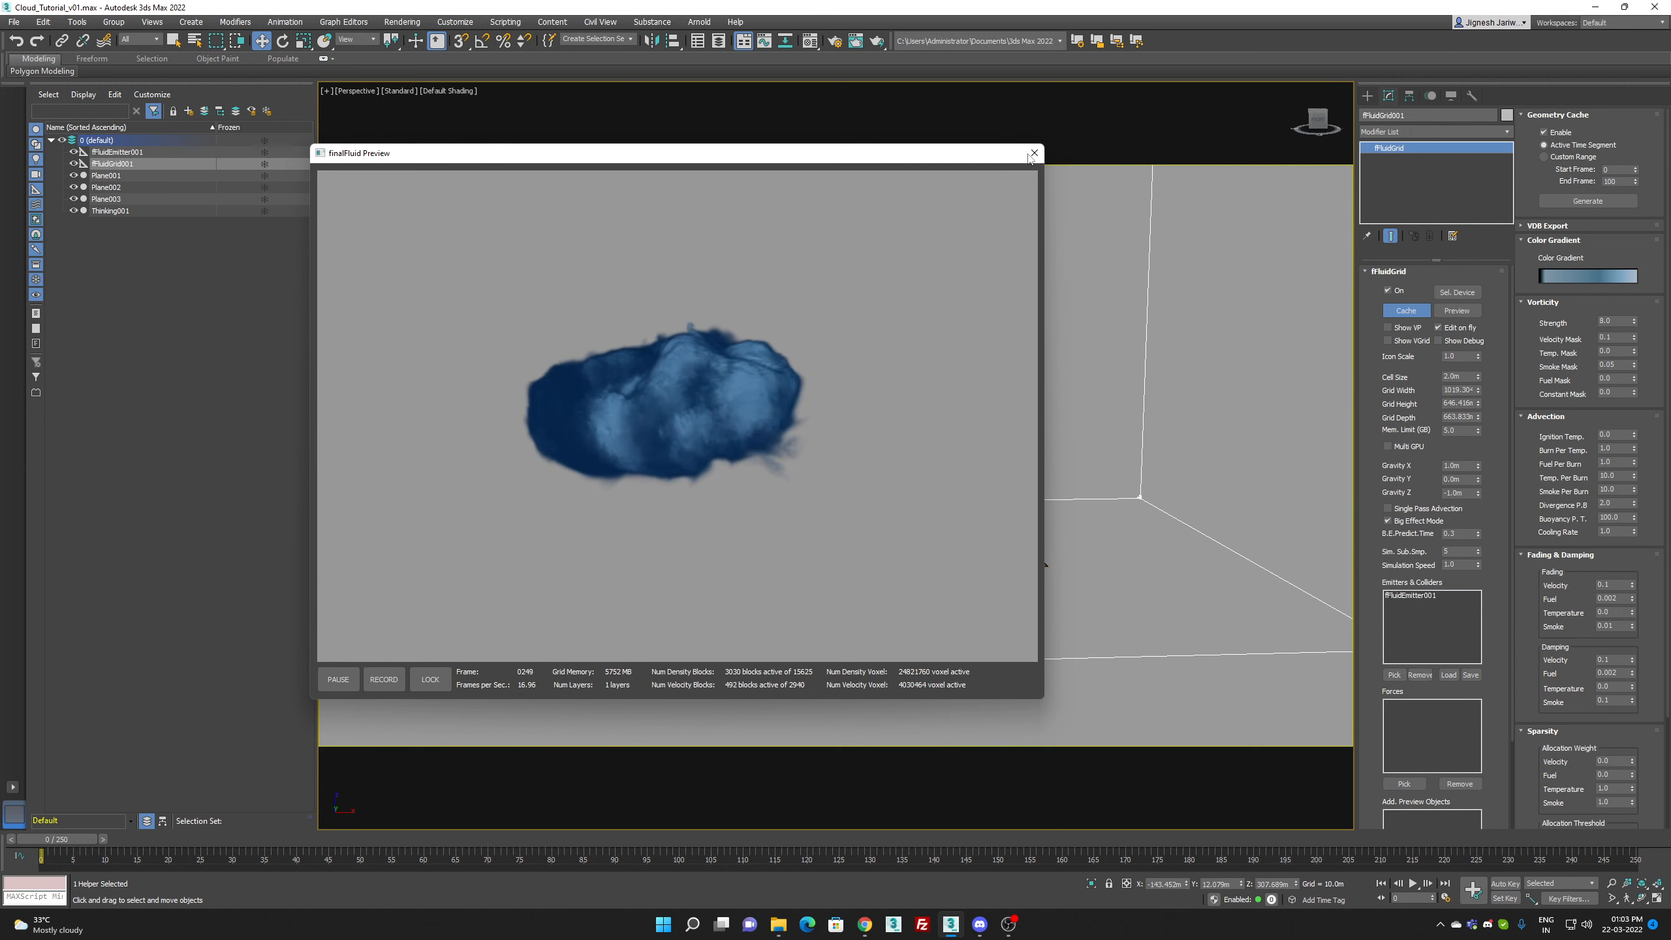
Step: Set the grid's Simulation Speed to 0.5 and preview the fluid from an adjusted viewport angle
{"action": "double_click", "coordinate": [1462, 564]}
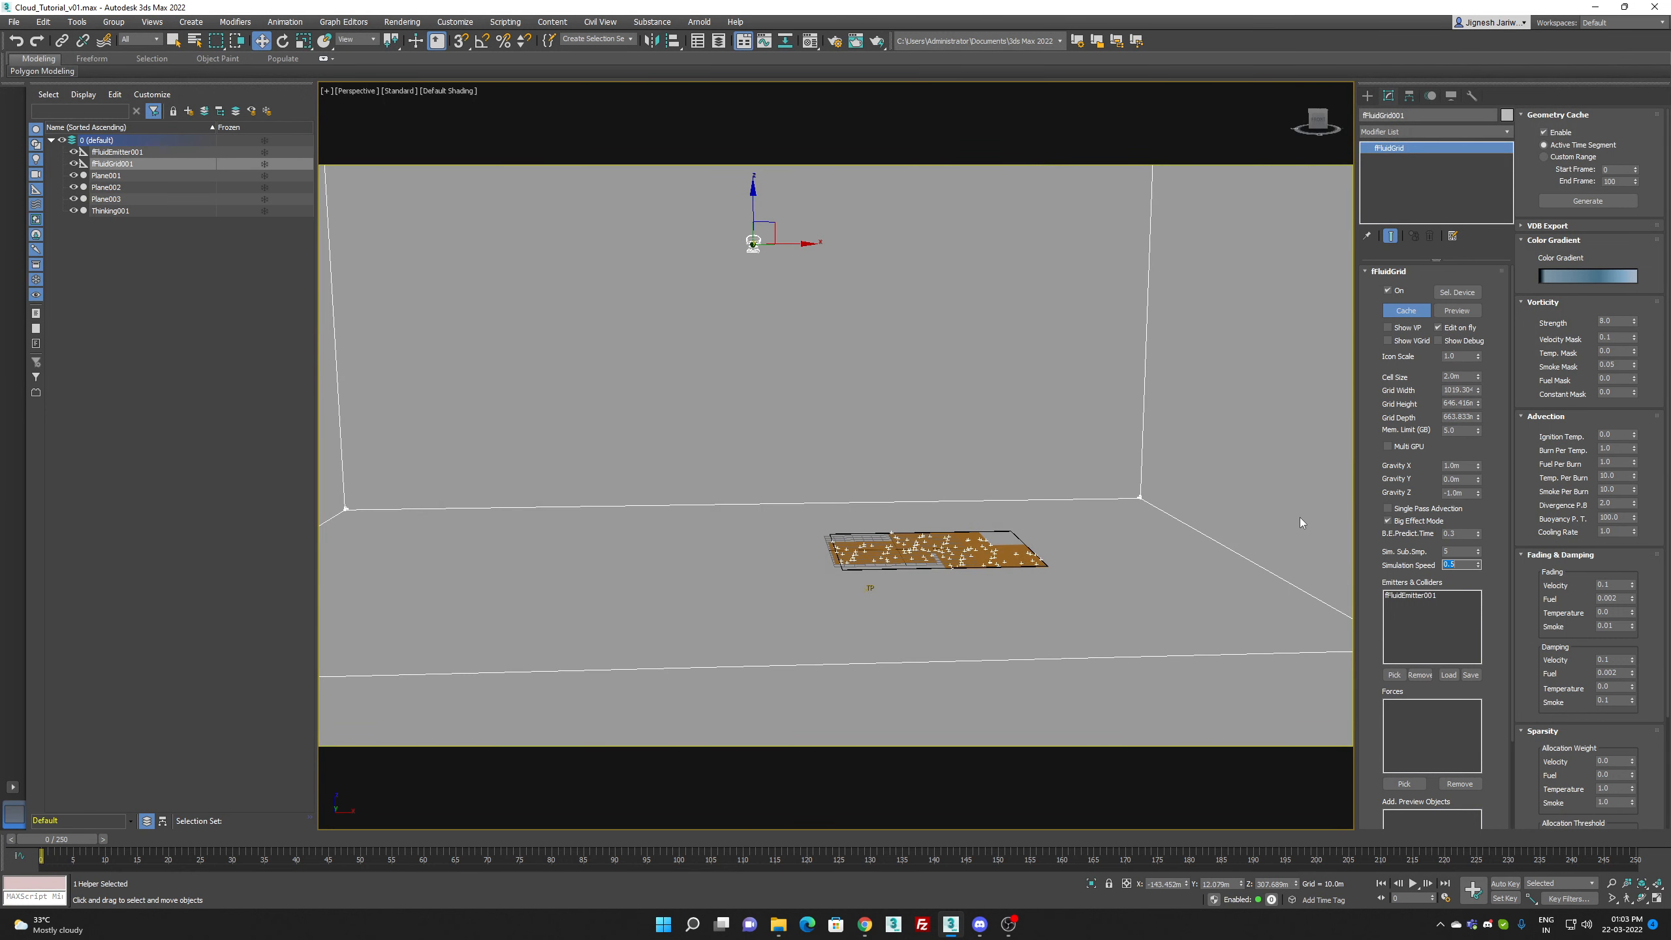
{"action": "left_click", "coordinate": [1465, 312]}
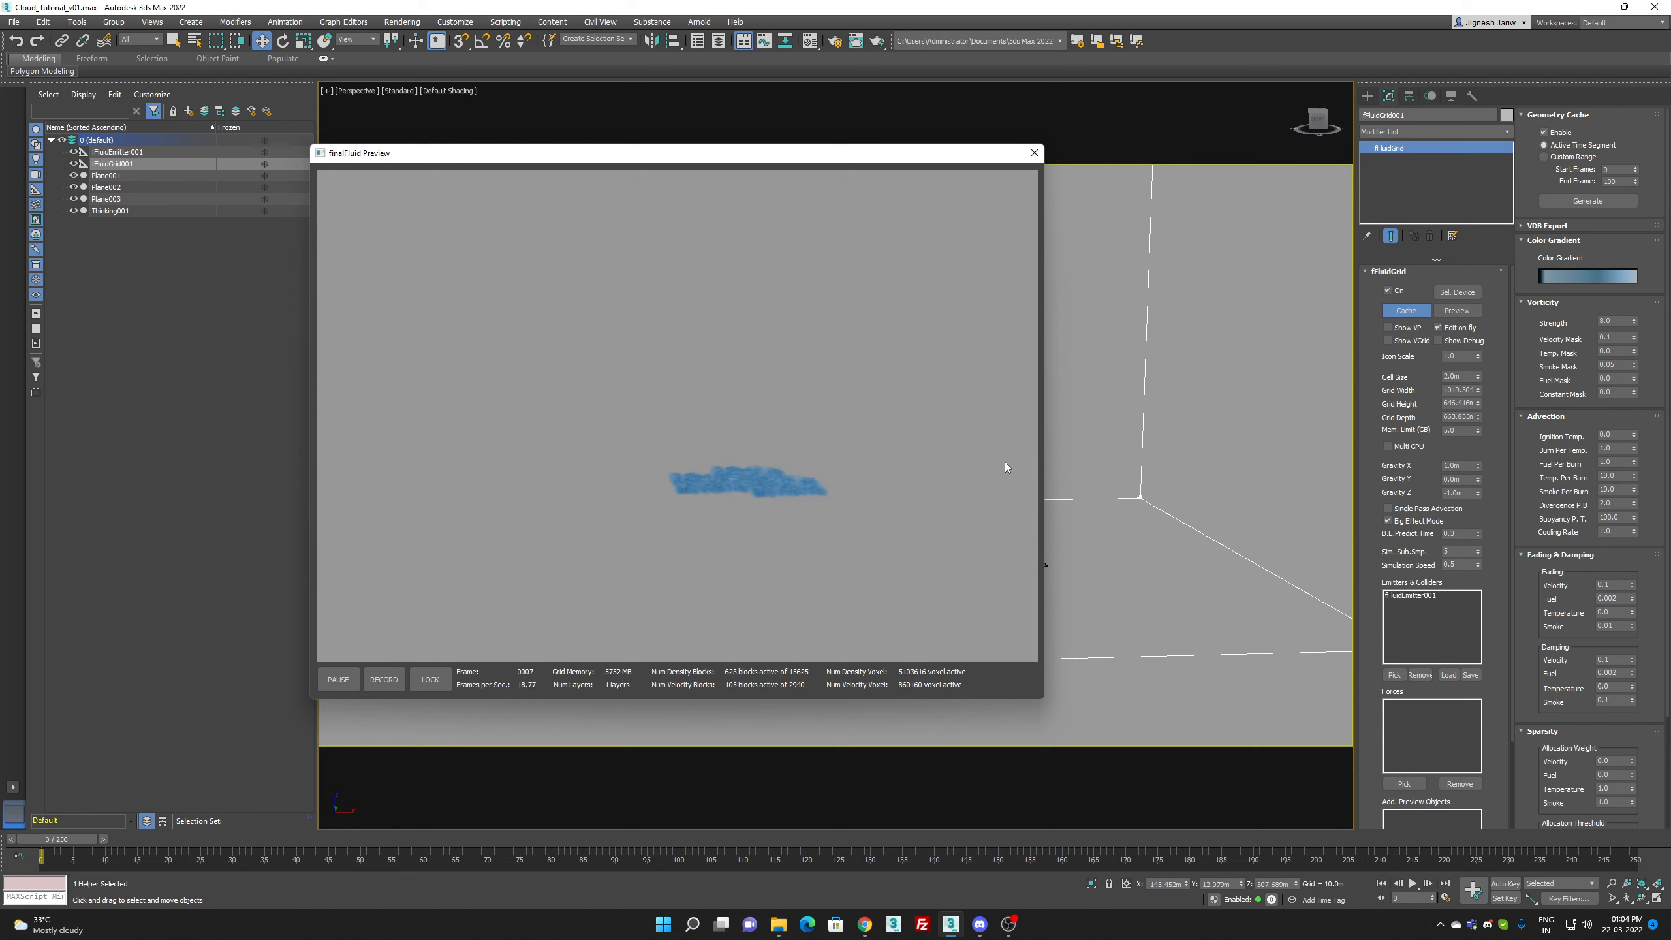
{"action": "middle_click_drag", "start_coordinate": [1103, 488], "coordinate": [1250, 485]}
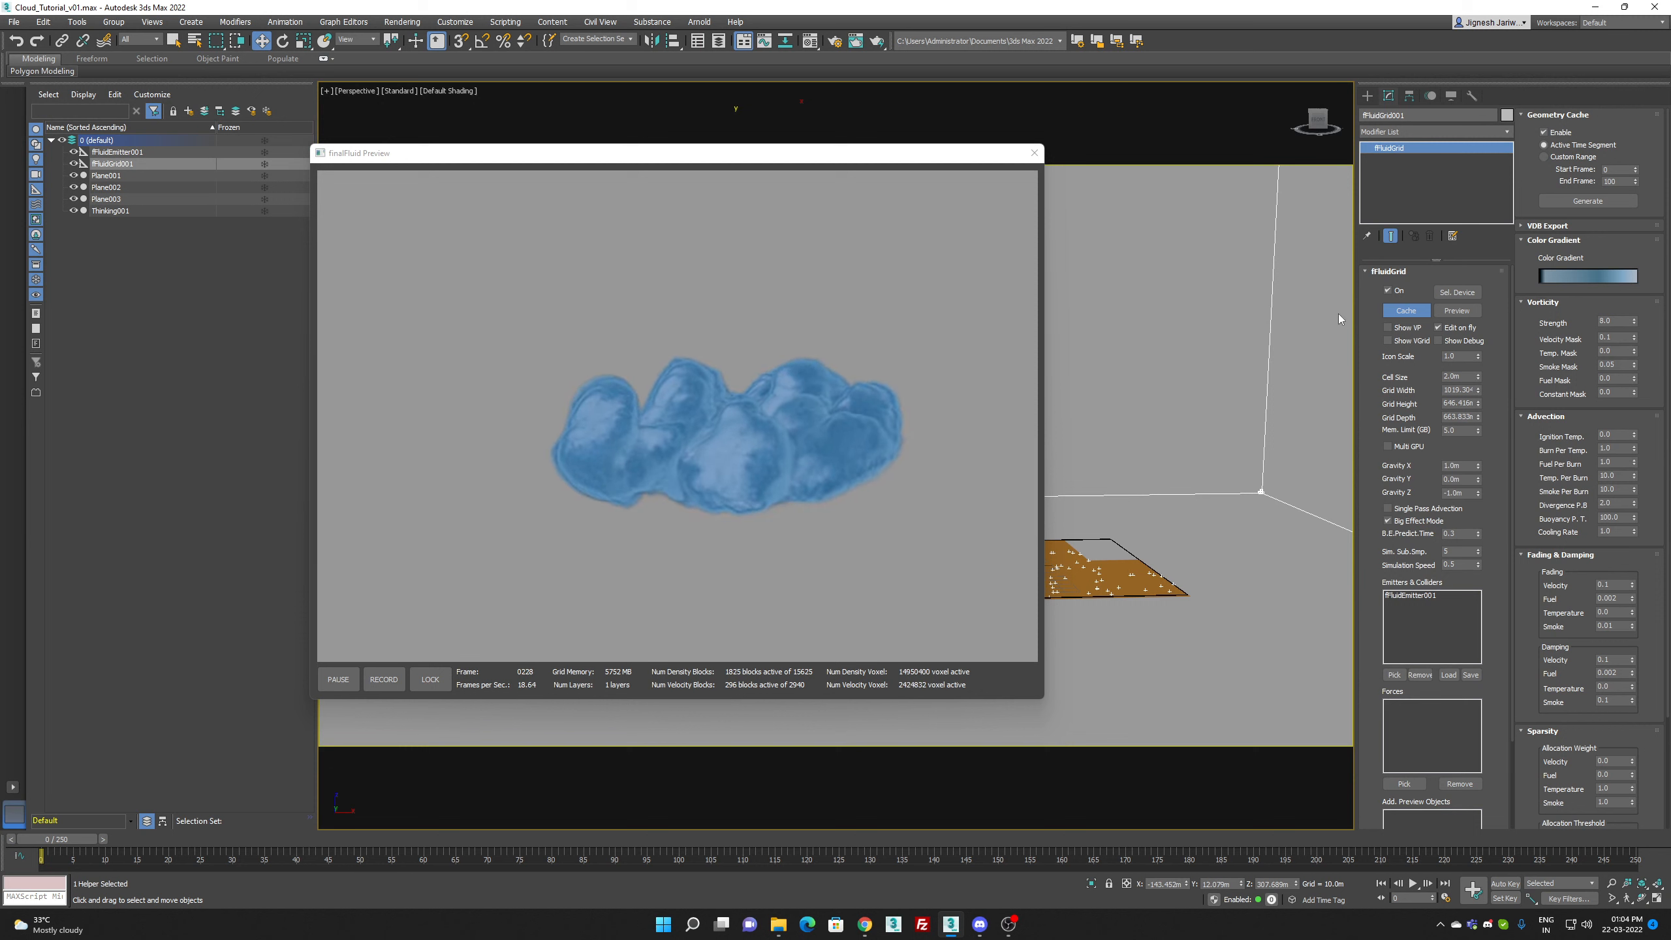
Step: Try a vorticity Velocity Mask of 0.3, then set it to 0.15
{"action": "double_click", "coordinate": [1616, 338]}
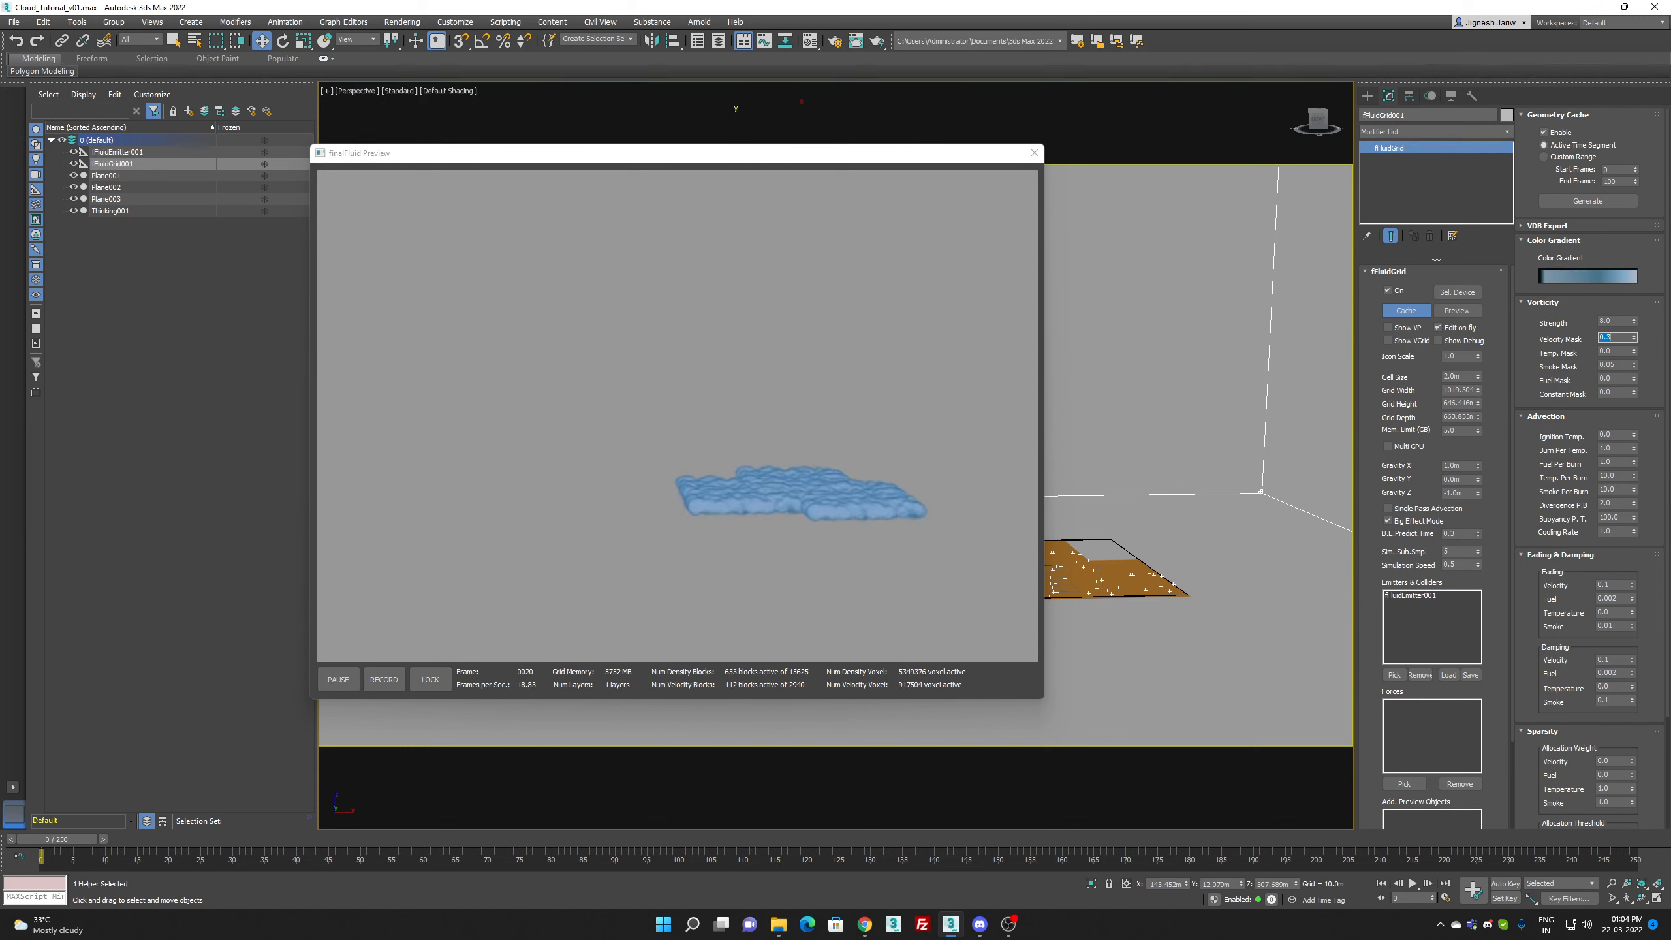
{"action": "type", "text": "0.3"}
{"action": "key", "text": "Return"}
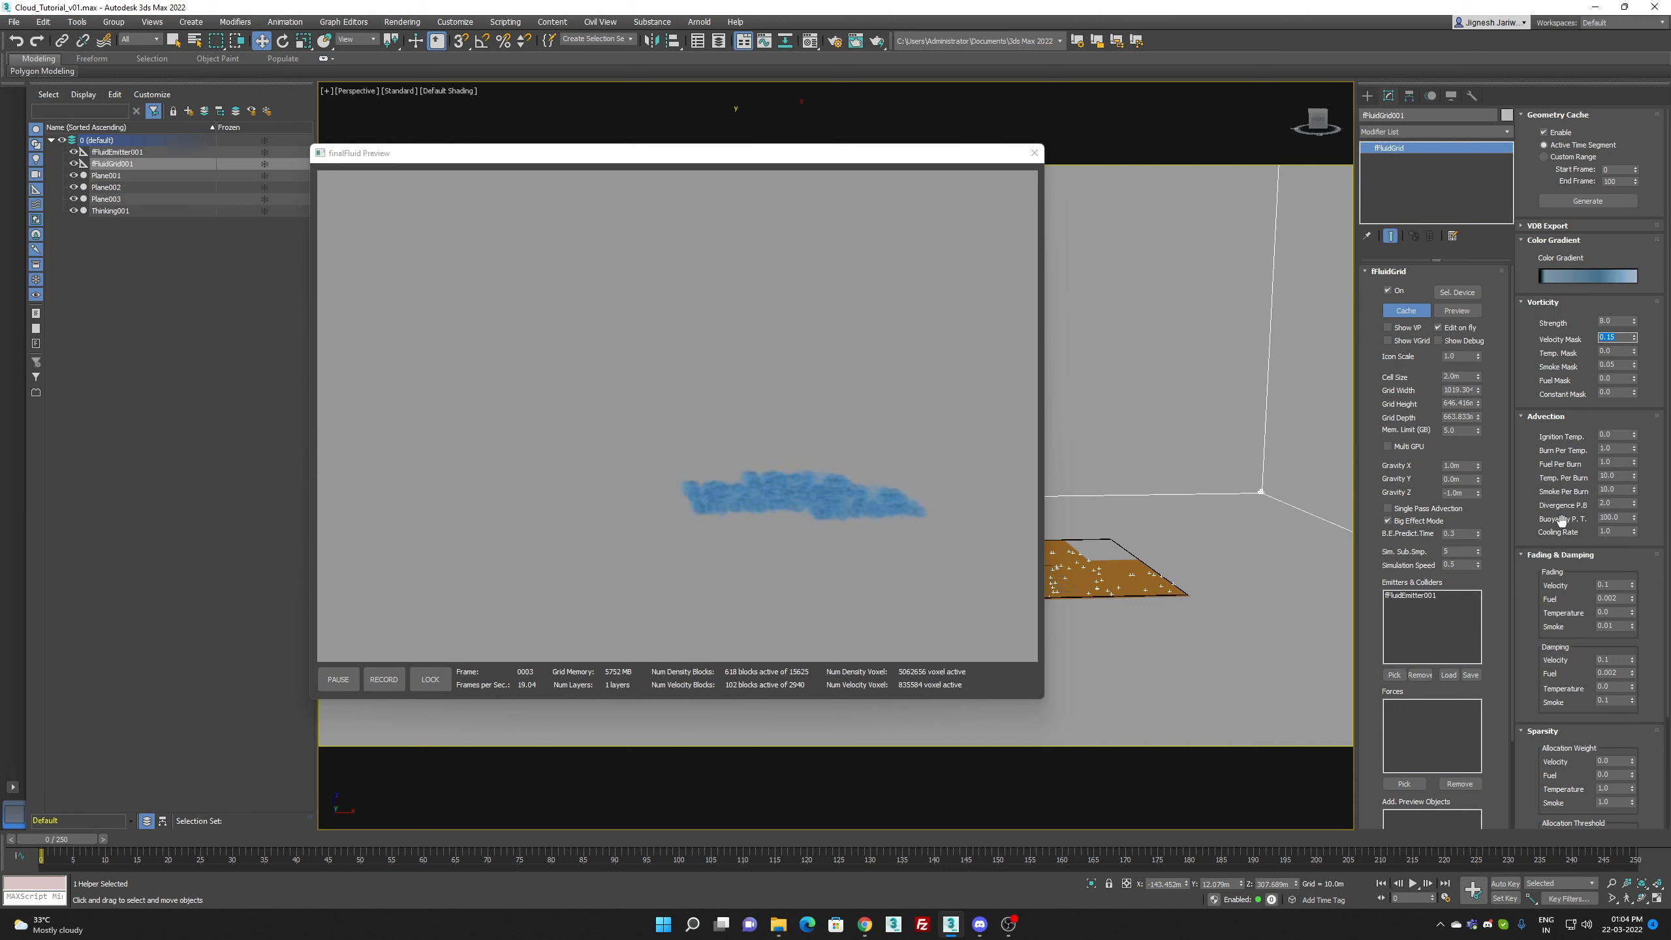
Step: Close the fluid preview and check the particle Size in the MatterWaves operator of Thinking001
{"action": "left_click", "coordinate": [1617, 518]}
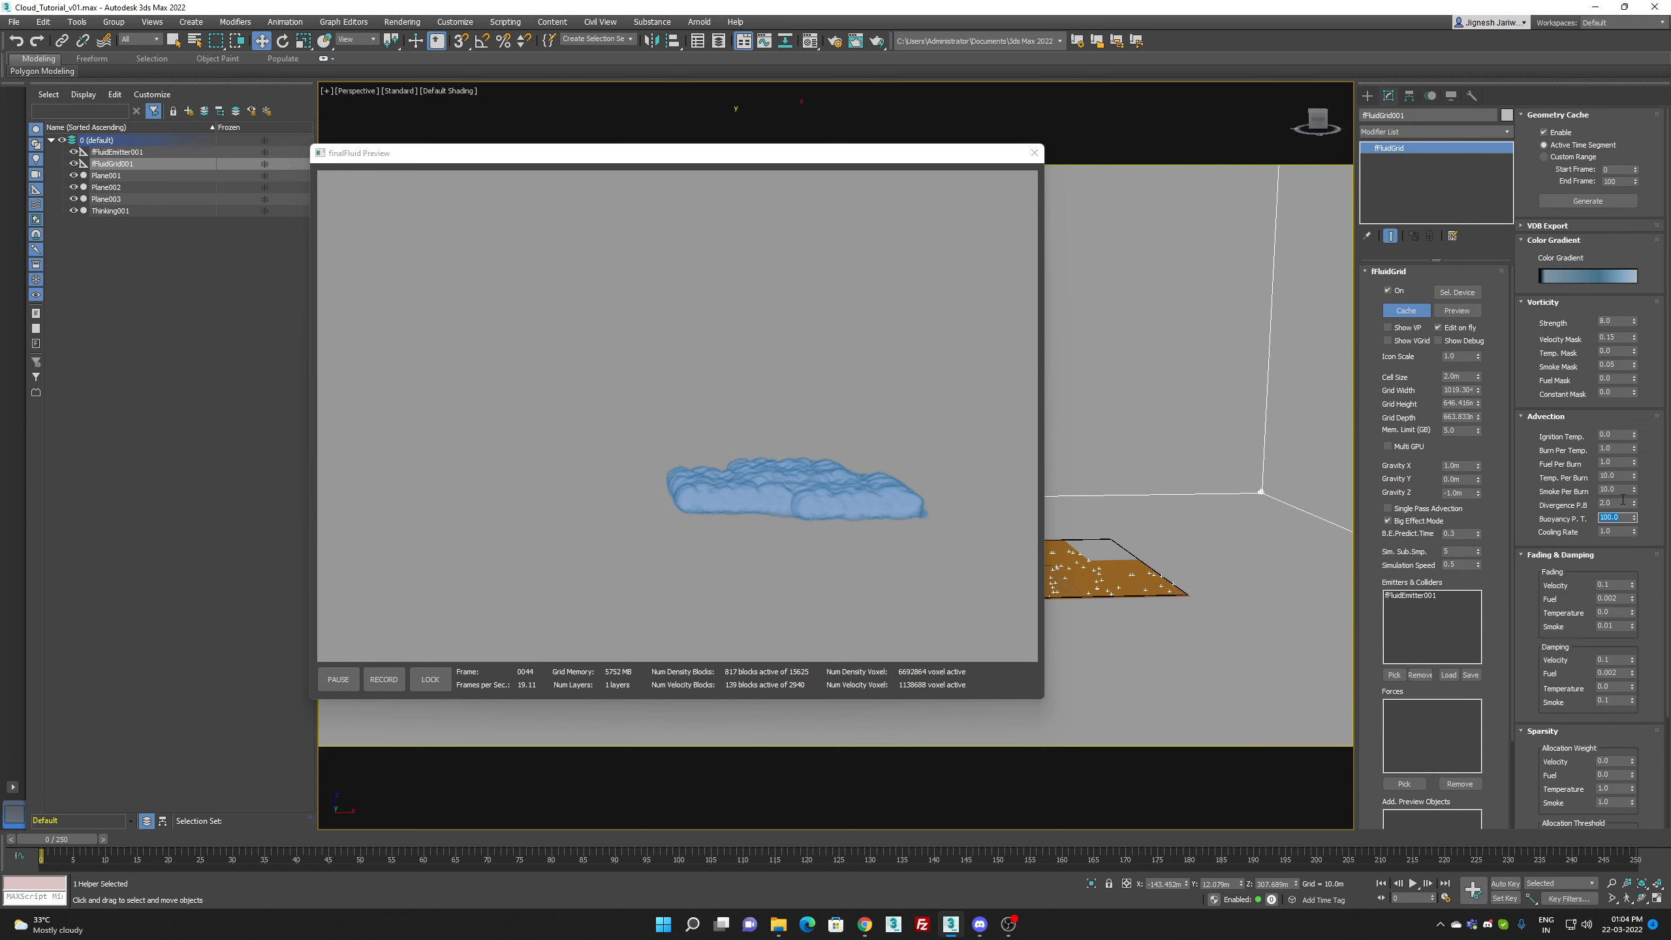
{"action": "left_click", "coordinate": [1623, 502]}
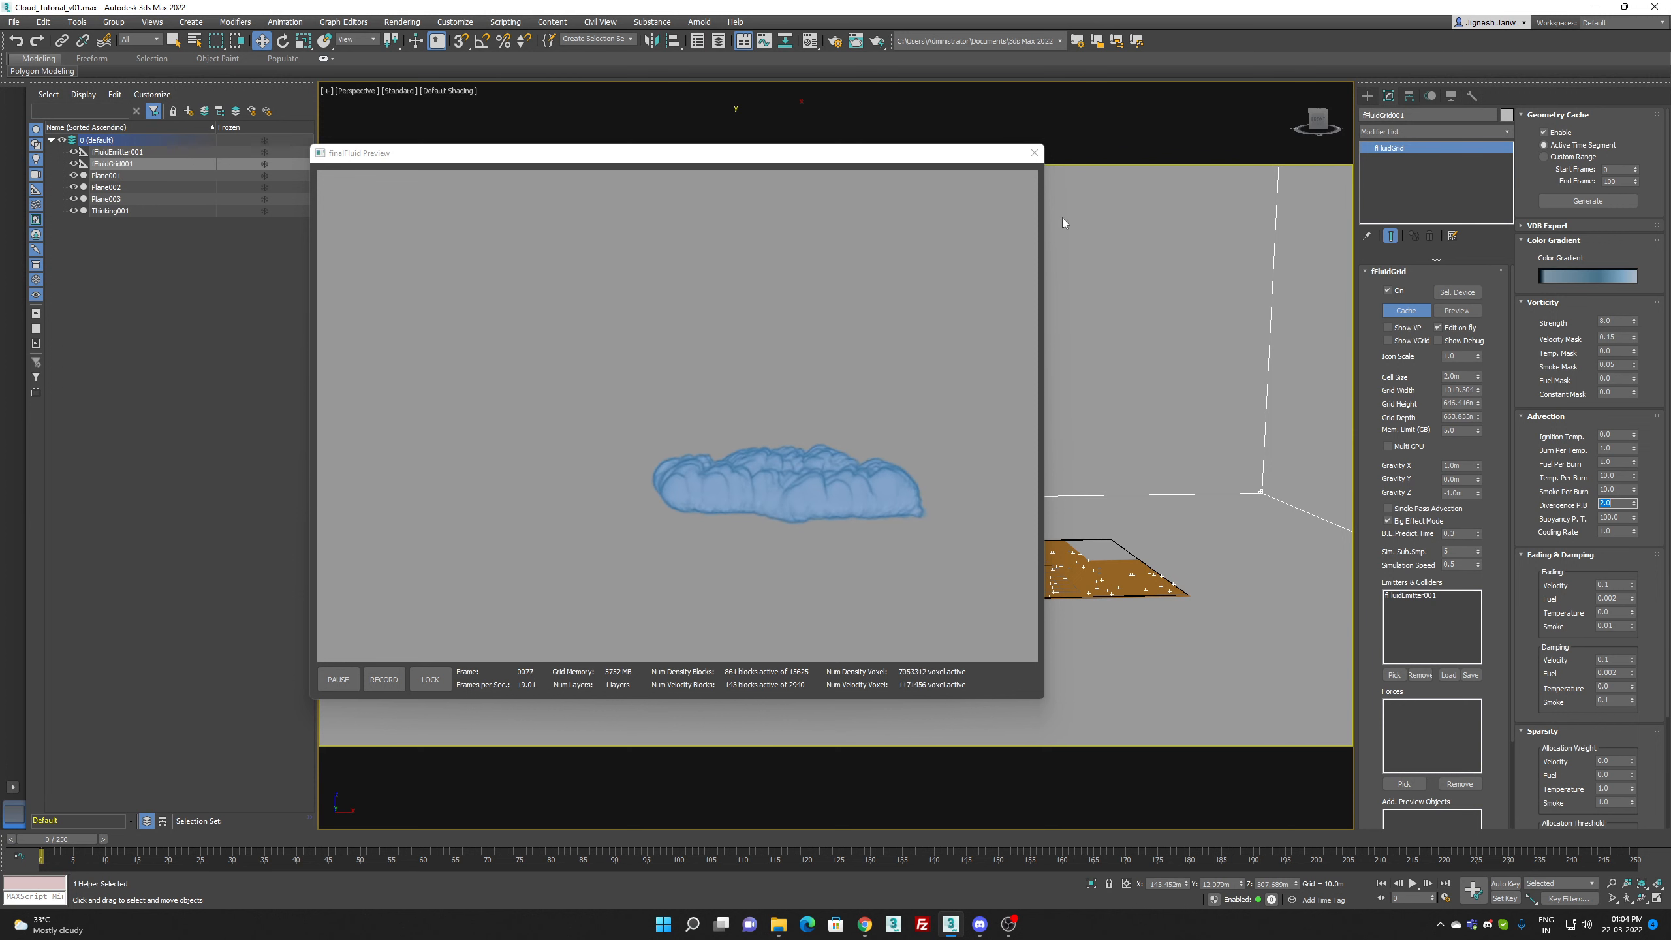
{"action": "left_click", "coordinate": [1034, 152]}
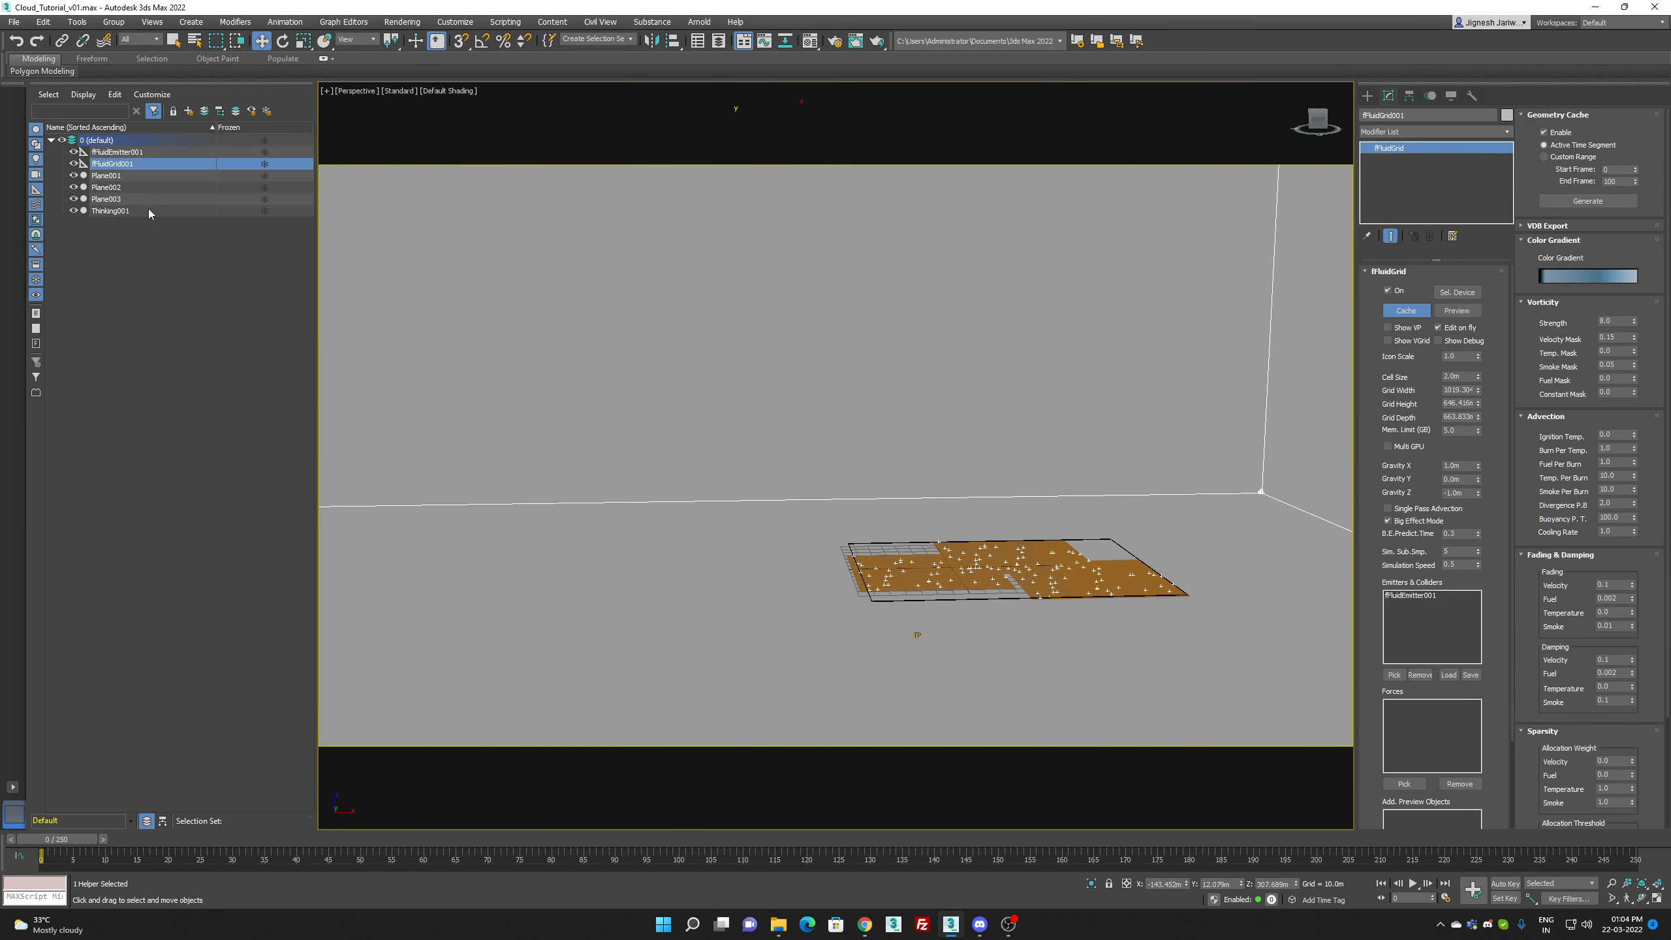
{"action": "left_click", "coordinate": [149, 210]}
{"action": "left_click", "coordinate": [1447, 286]}
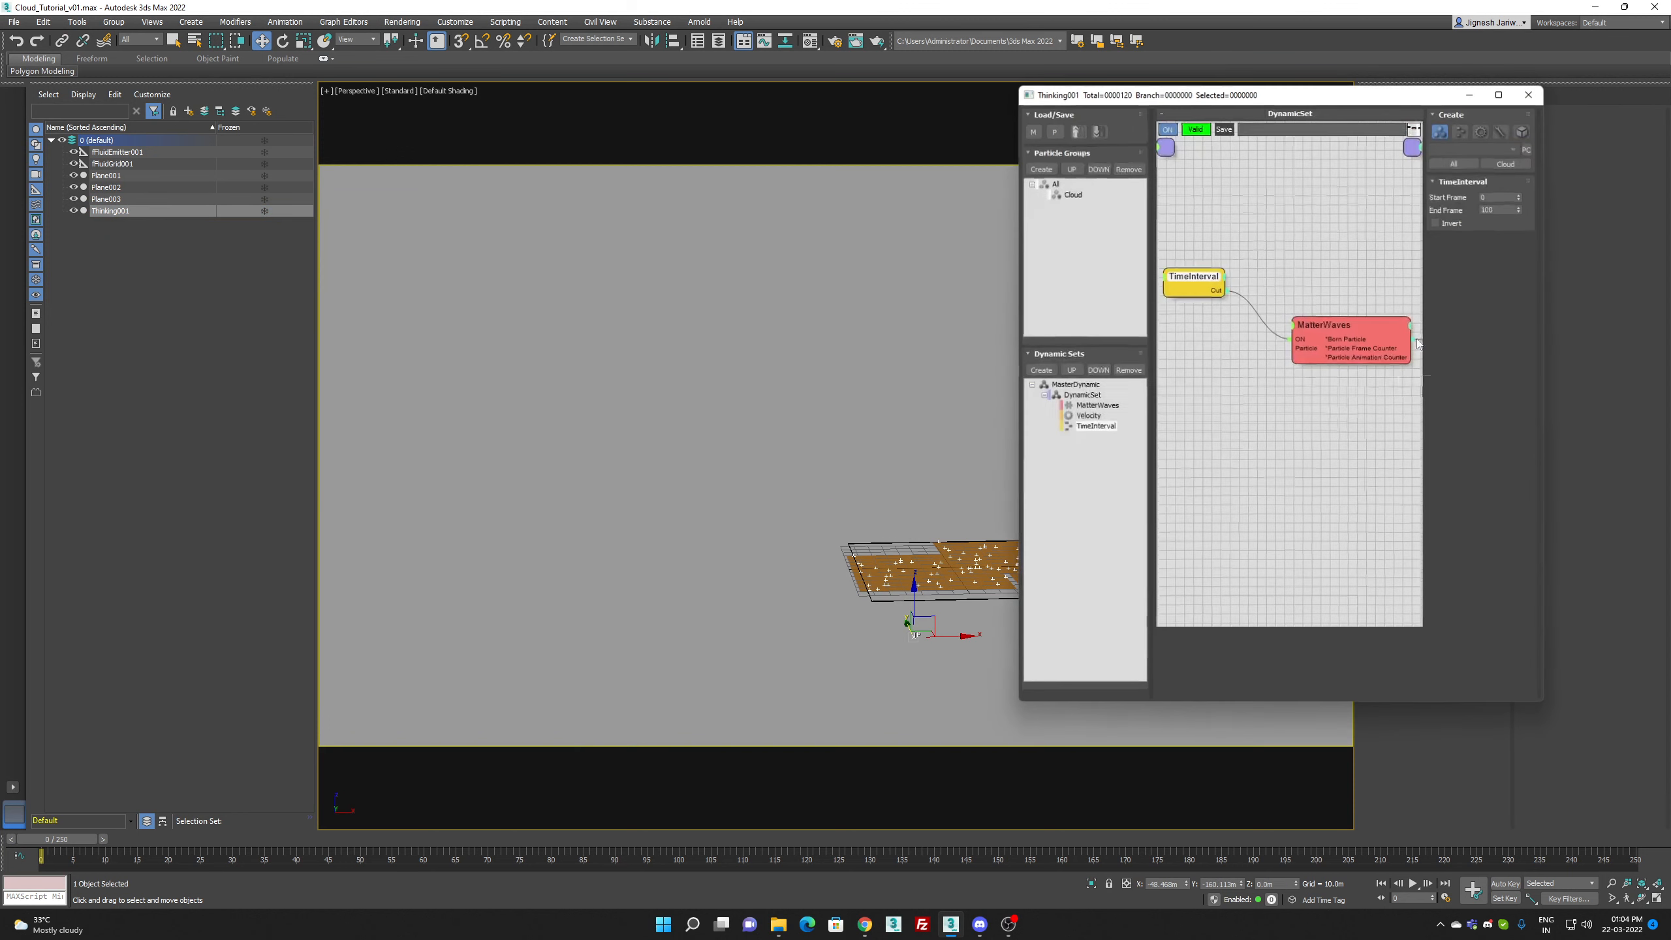
{"action": "left_click", "coordinate": [1359, 337]}
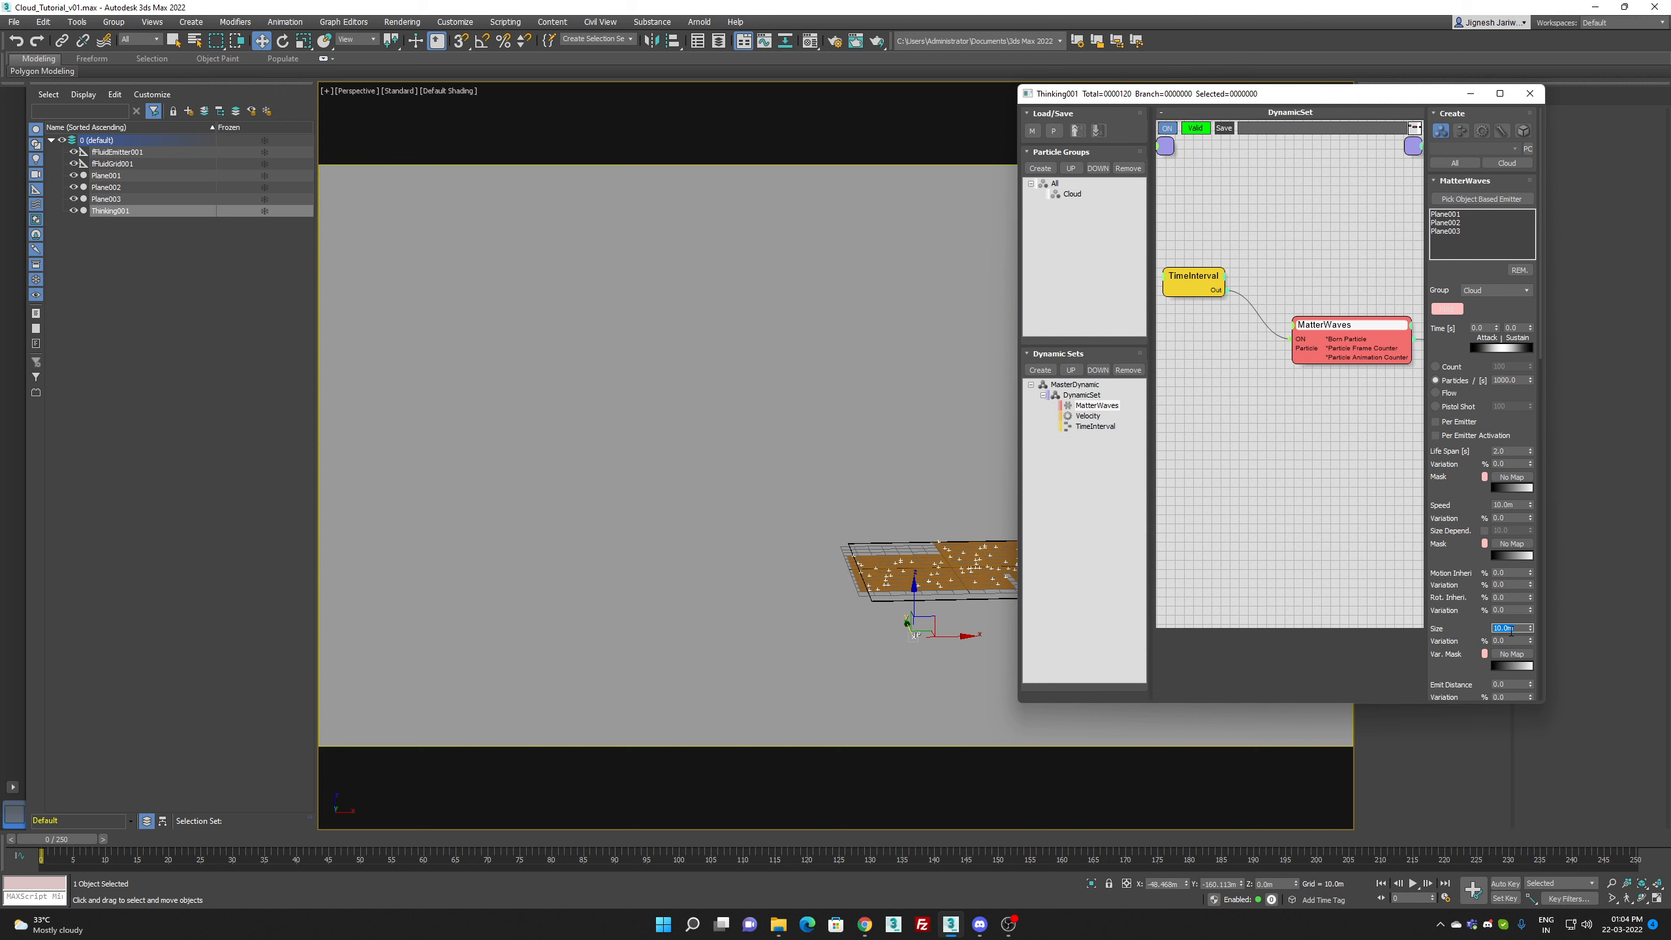
{"action": "left_click", "coordinate": [1527, 98]}
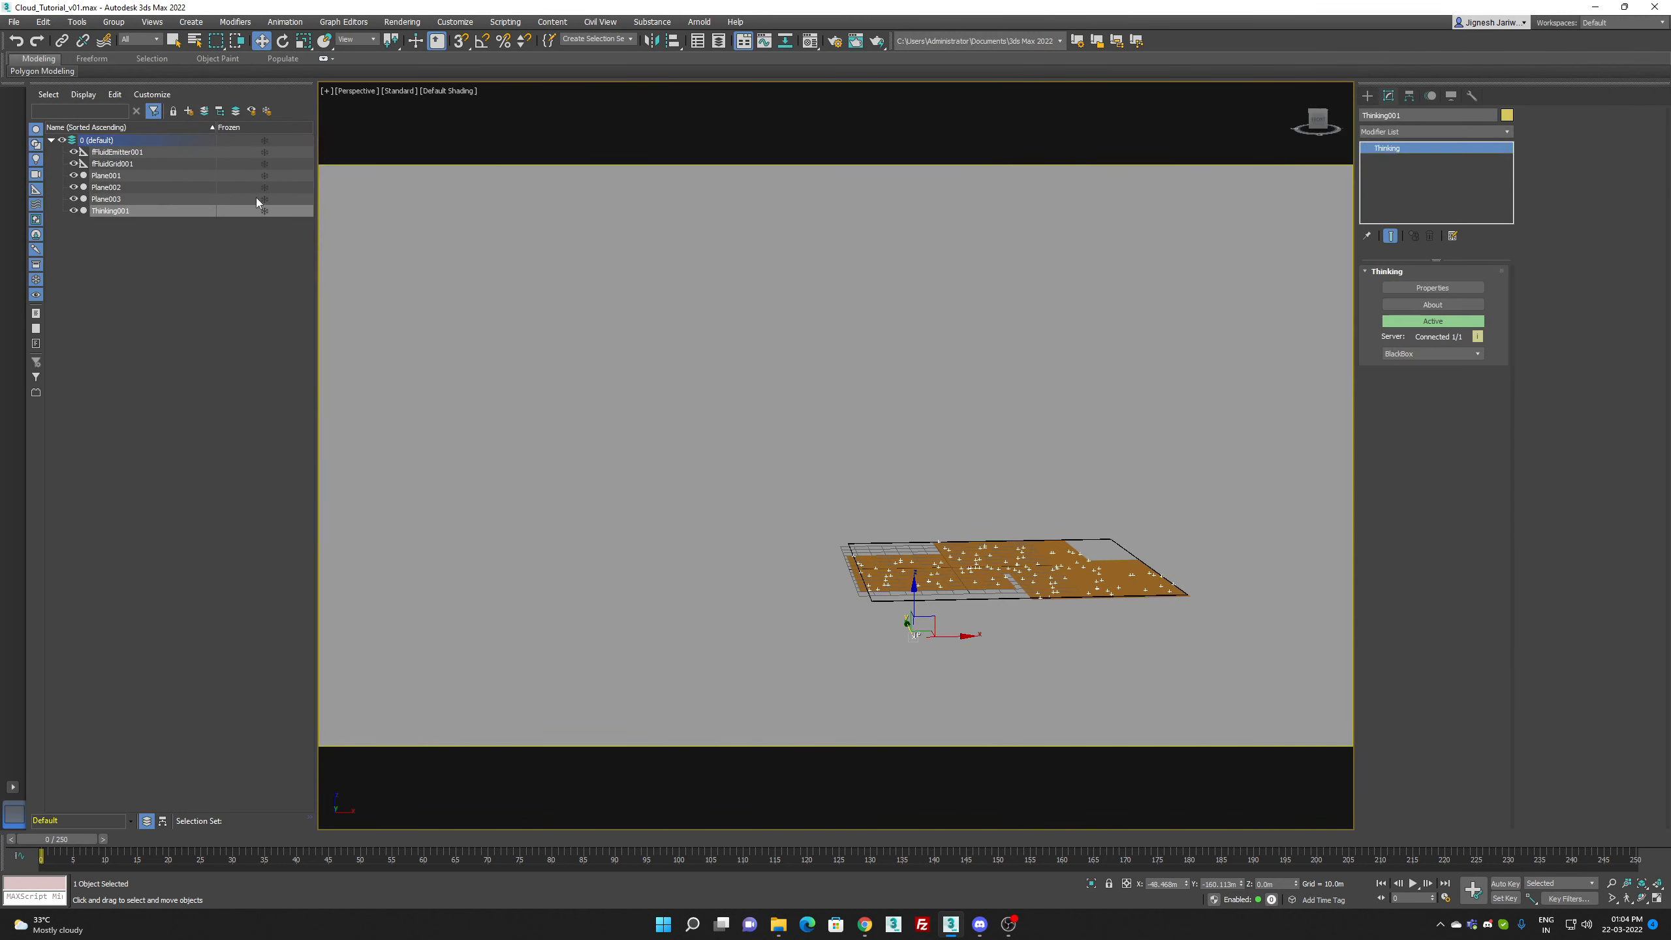
Step: Rebuild the cache of fFluidGrid001 and restart its fluid preview
{"action": "left_click", "coordinate": [119, 164]}
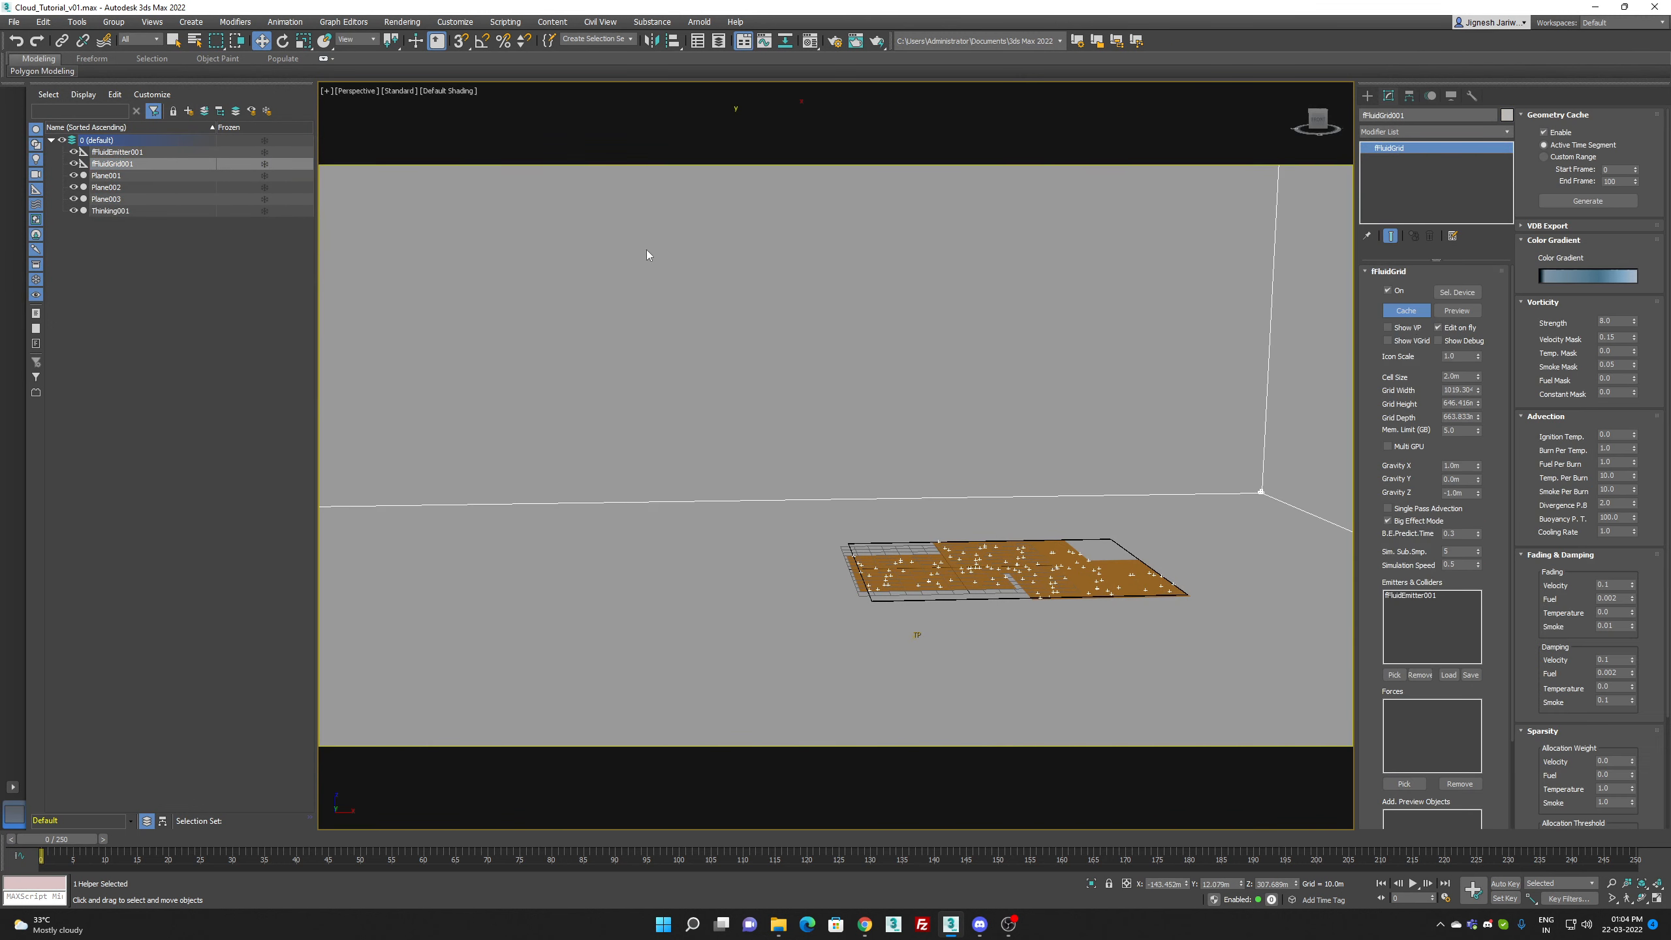
{"action": "left_click", "coordinate": [1415, 314]}
{"action": "left_click", "coordinate": [1457, 311]}
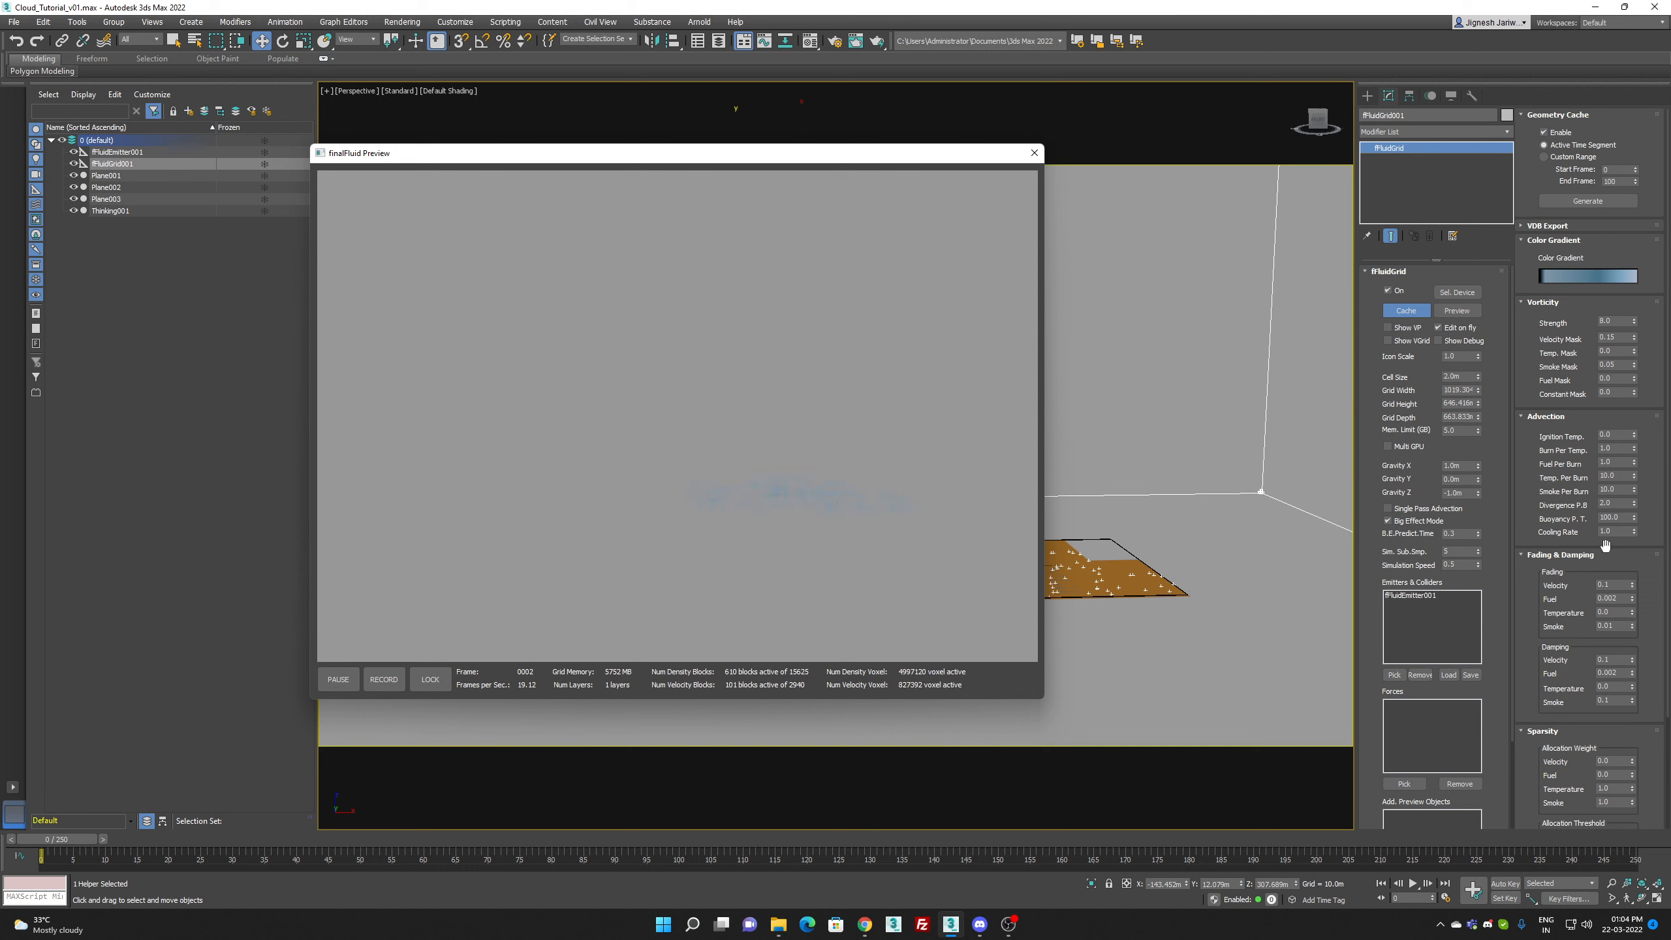
Step: Set the grid's advection Buoyancy P. T. to 250 and Divergence P.B to 4 while the preview runs
{"action": "left_click", "coordinate": [1619, 514]}
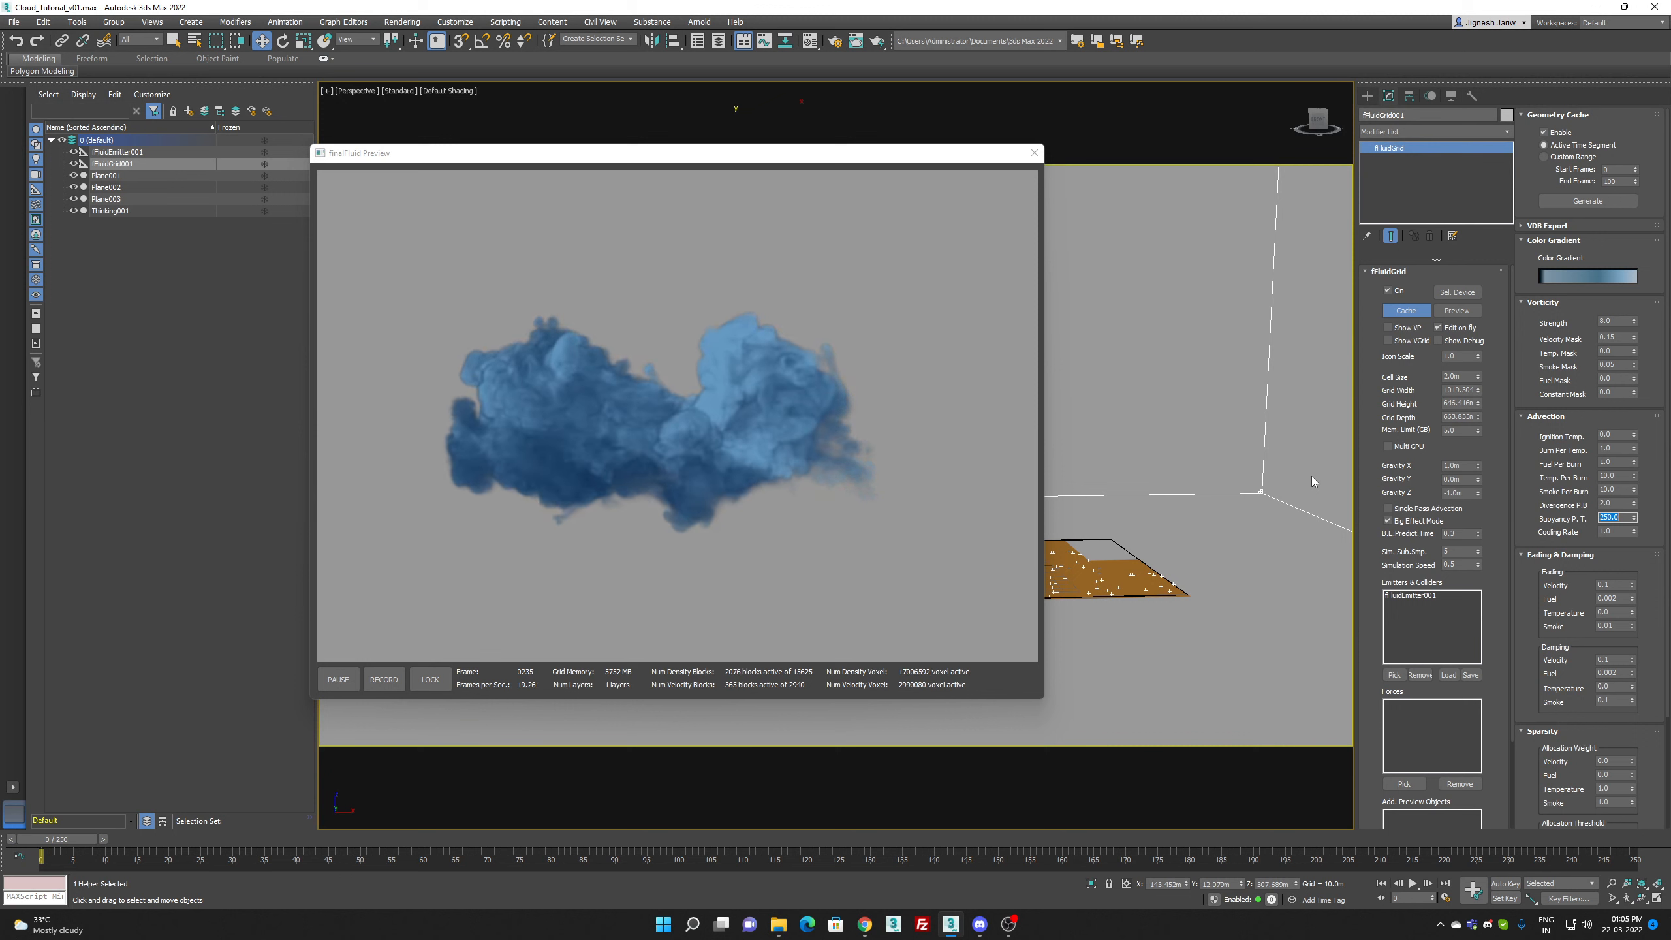
{"action": "double_click", "coordinate": [1607, 504]}
{"action": "type", "text": "4"}
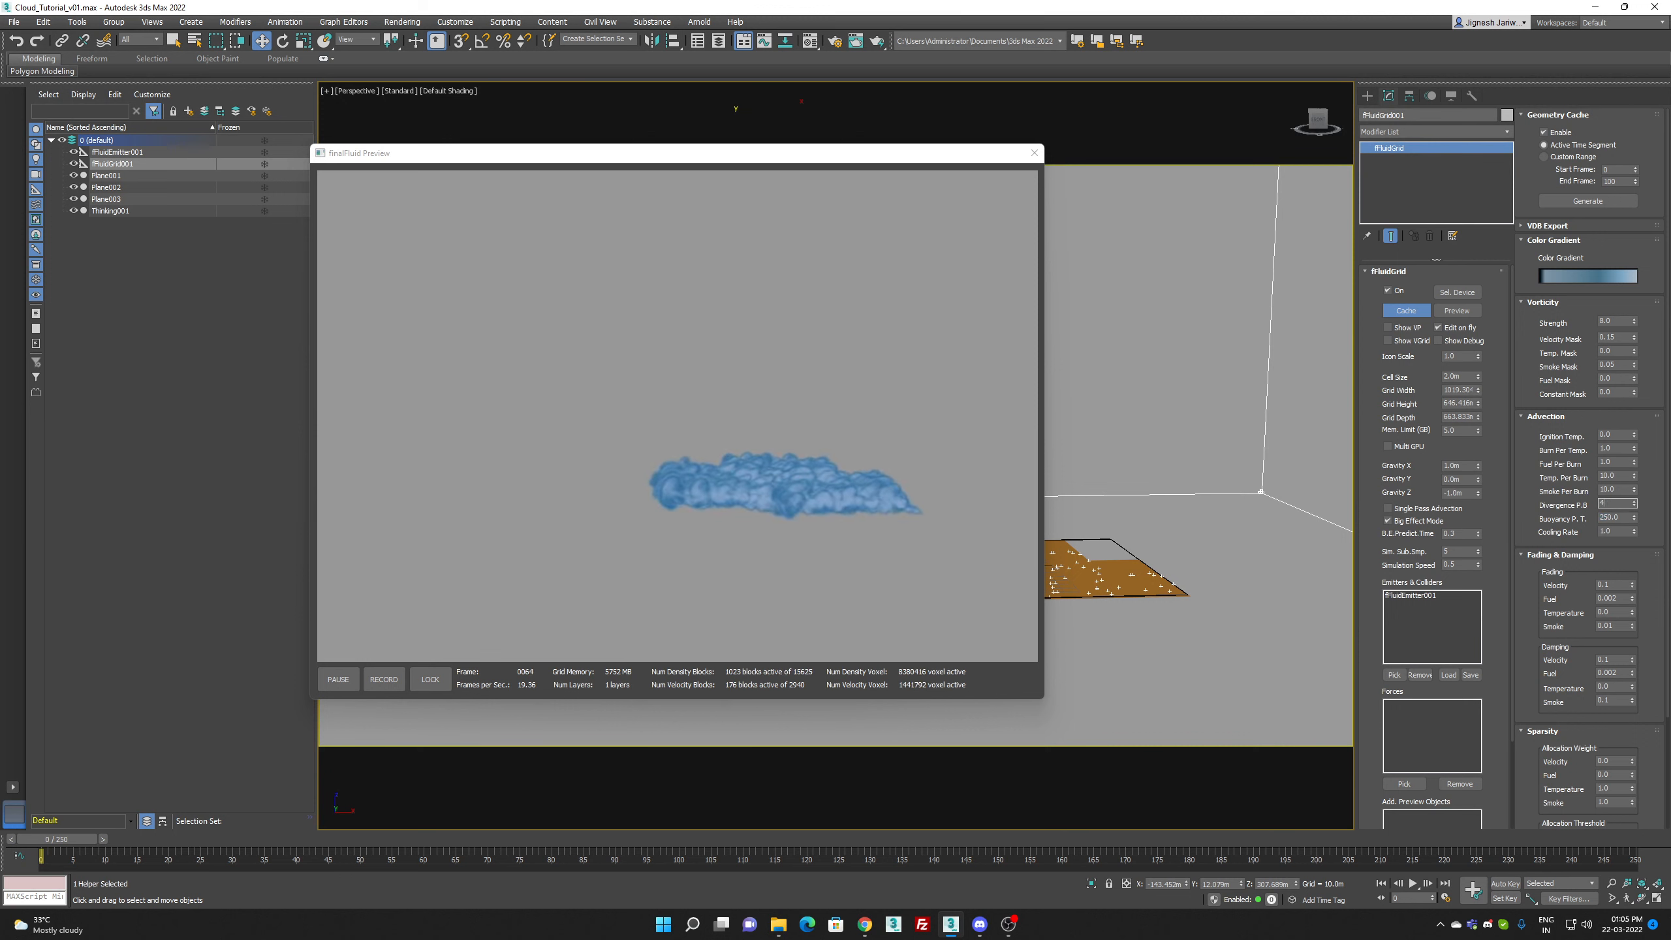
{"action": "key", "text": "Return"}
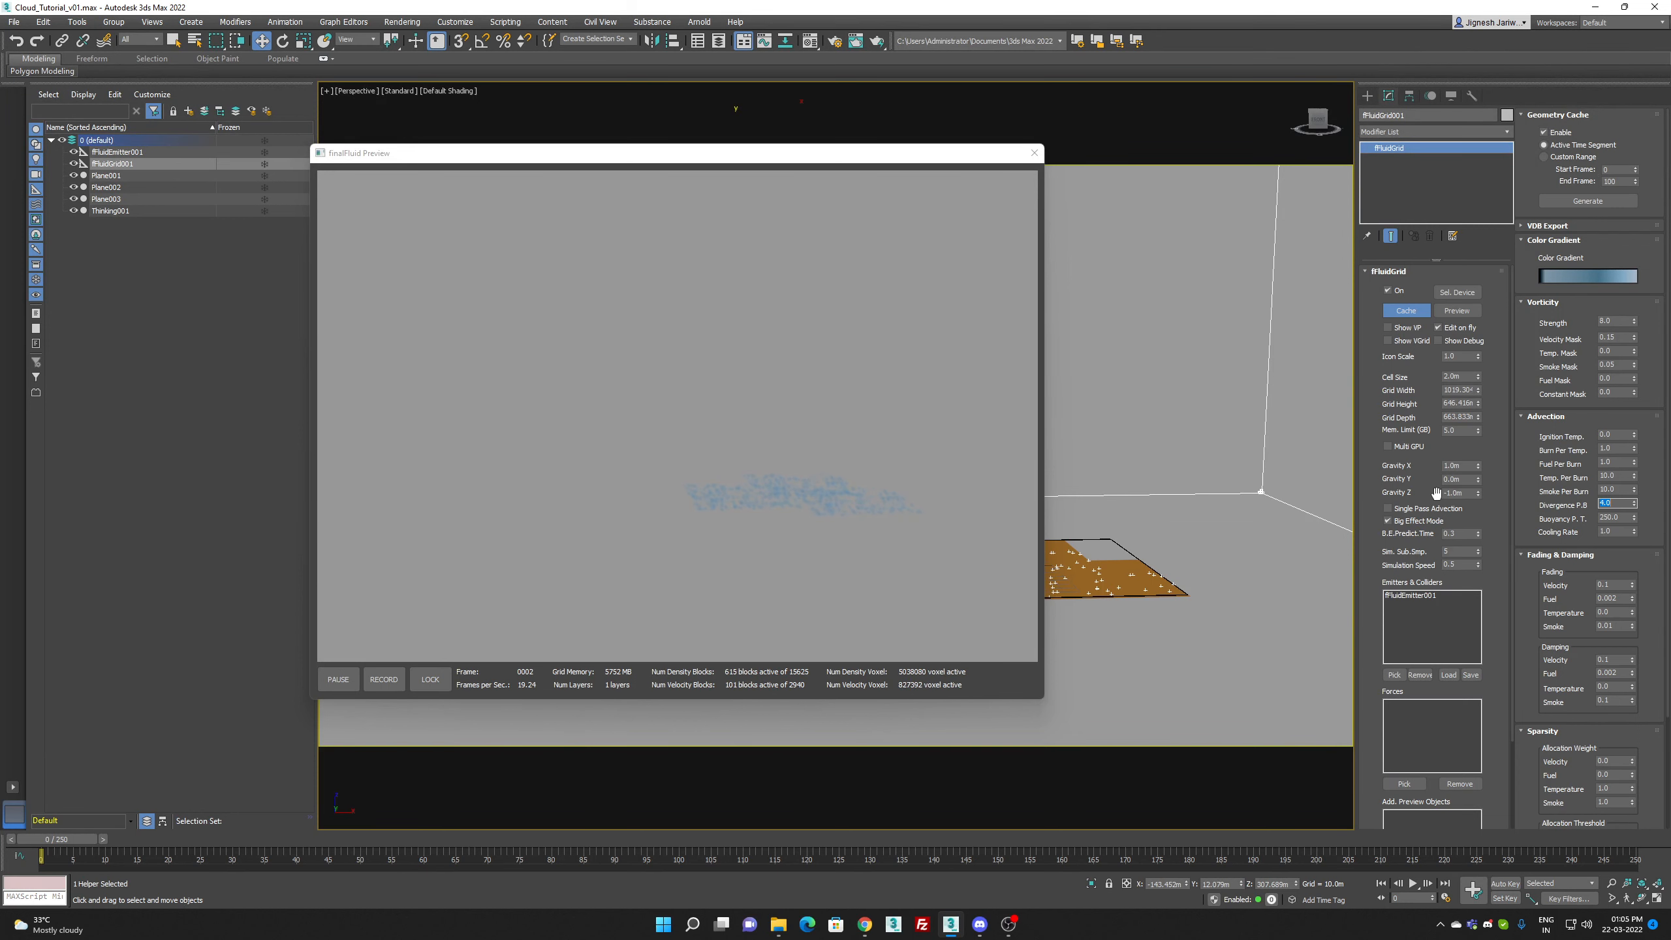
Step: Set the grid's vorticity Smoke Mask to 0.08
{"action": "left_click", "coordinate": [1615, 322]}
{"action": "left_click", "coordinate": [1622, 337]}
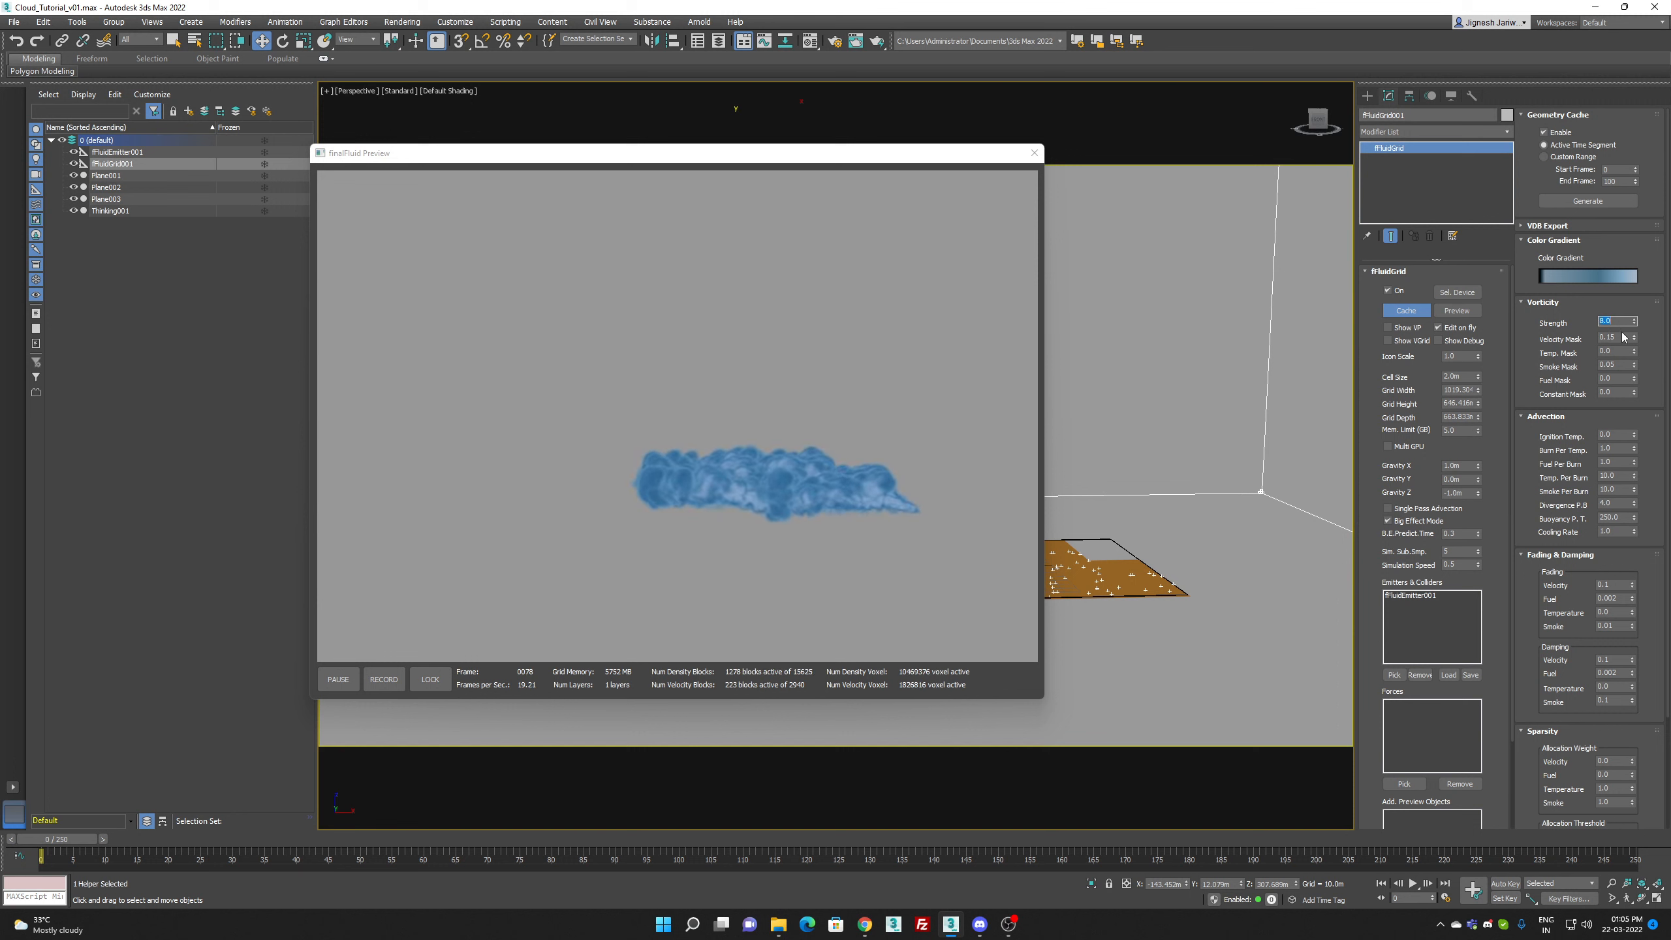
{"action": "left_click", "coordinate": [1615, 365]}
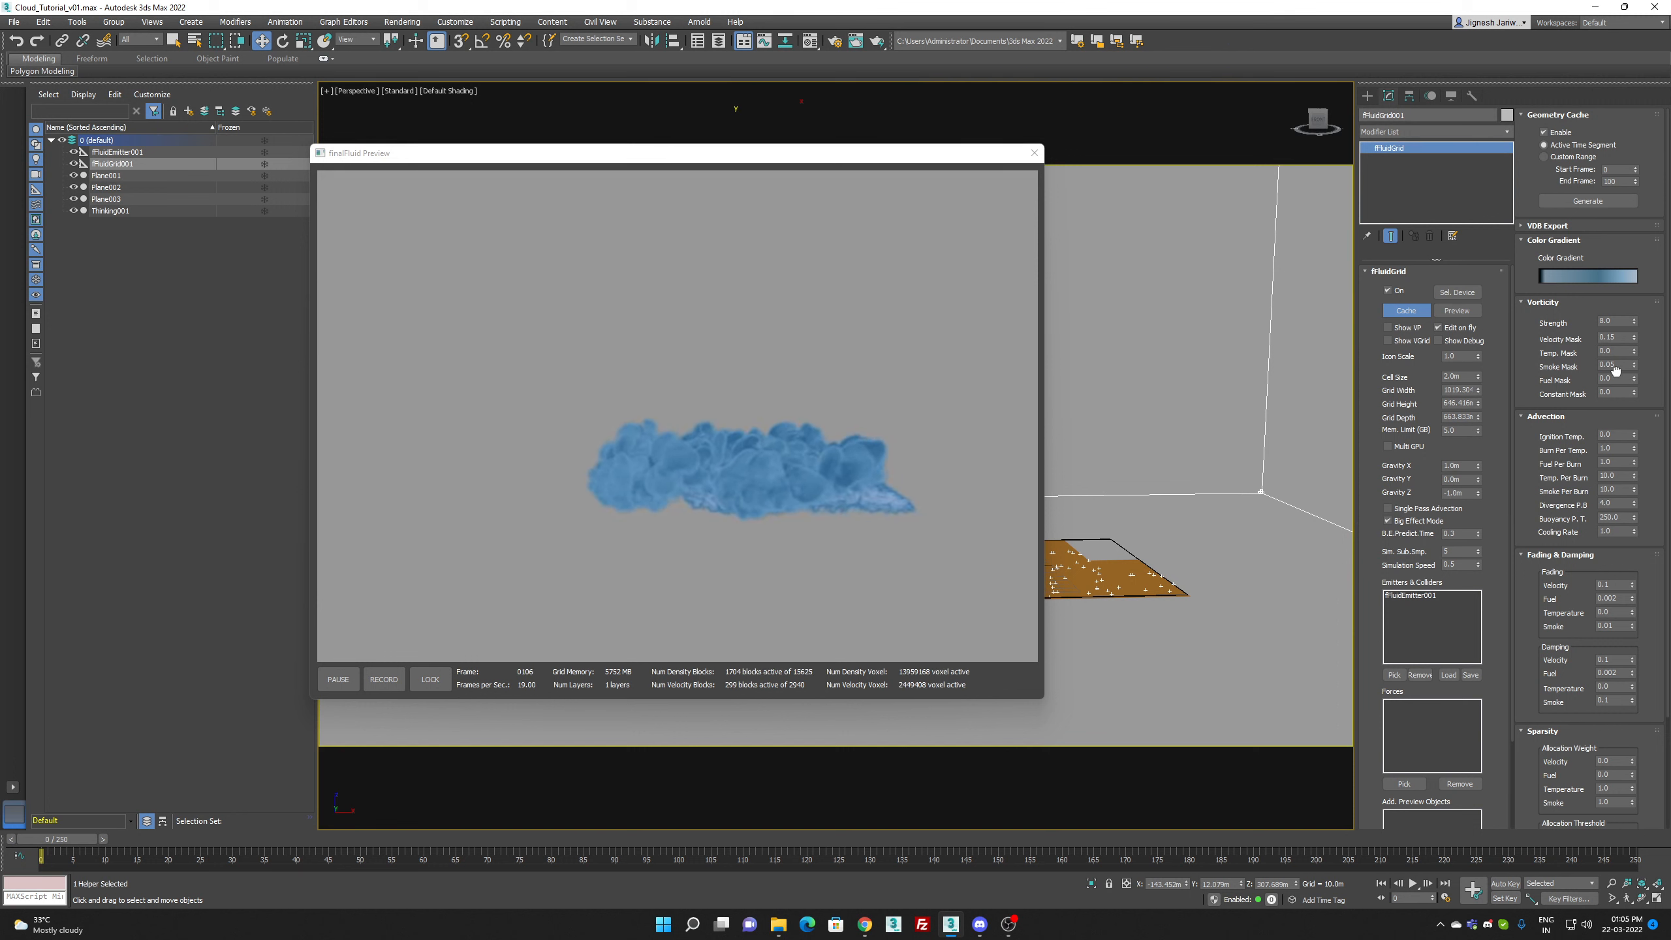
{"action": "type", "text": "0.08"}
{"action": "key", "text": "Return"}
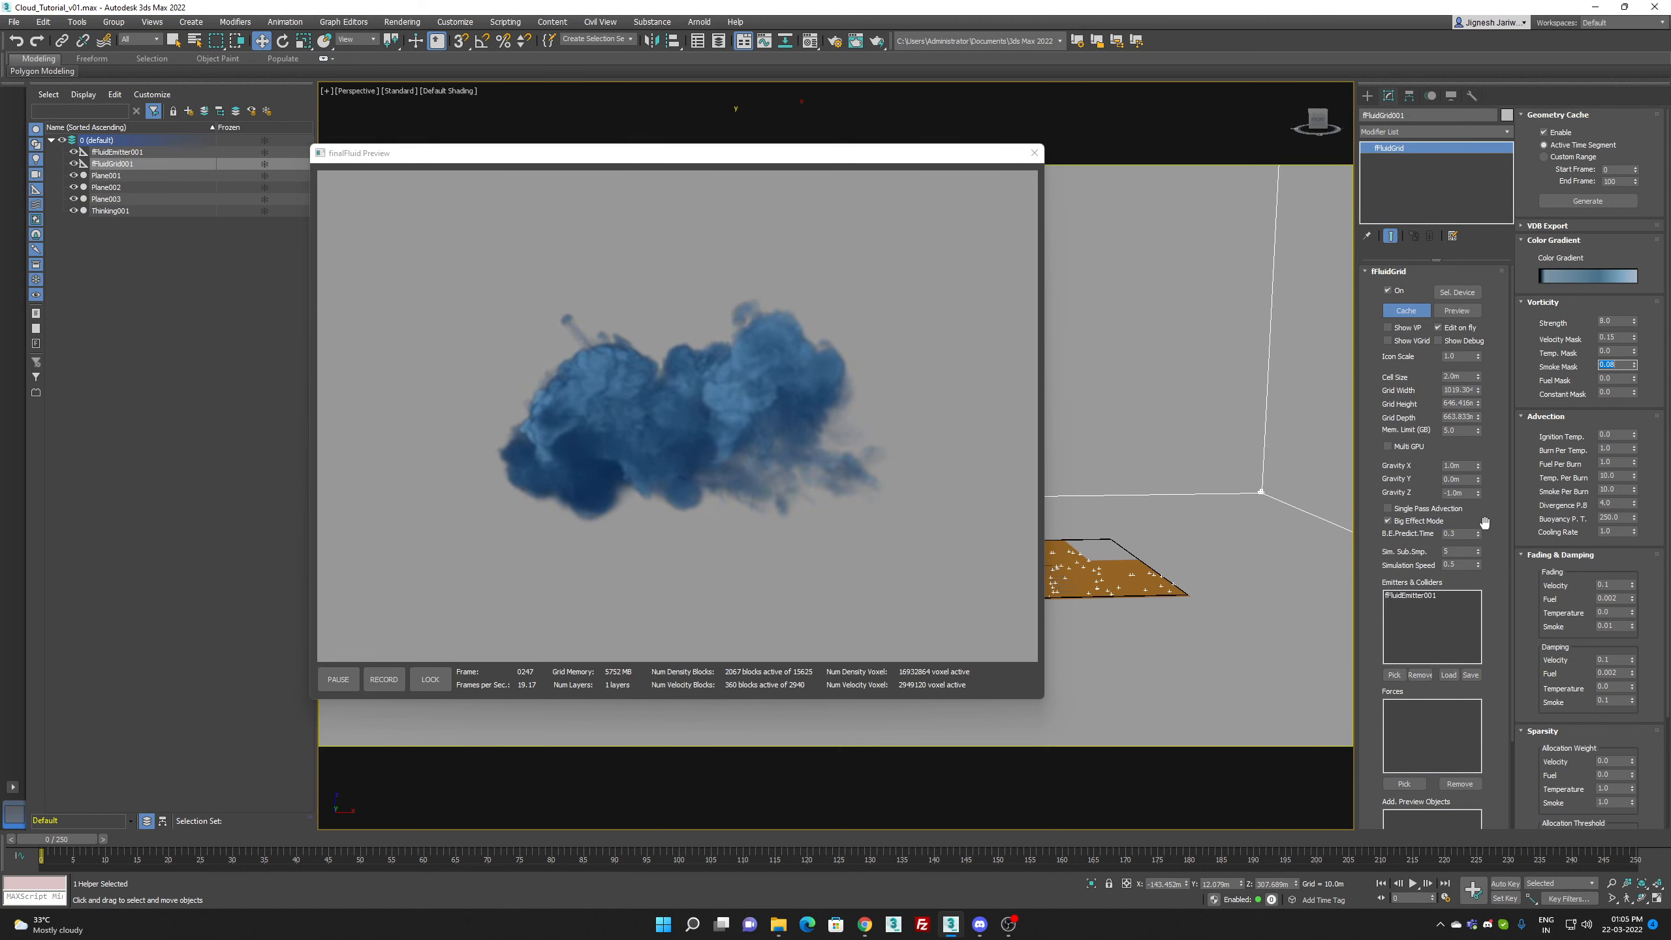
Step: Try a Gravity X of 2 m on the fluid grid, then set it back to 1 m
{"action": "left_click", "coordinate": [1464, 467]}
{"action": "type", "text": "2"}
{"action": "key", "text": "Return"}
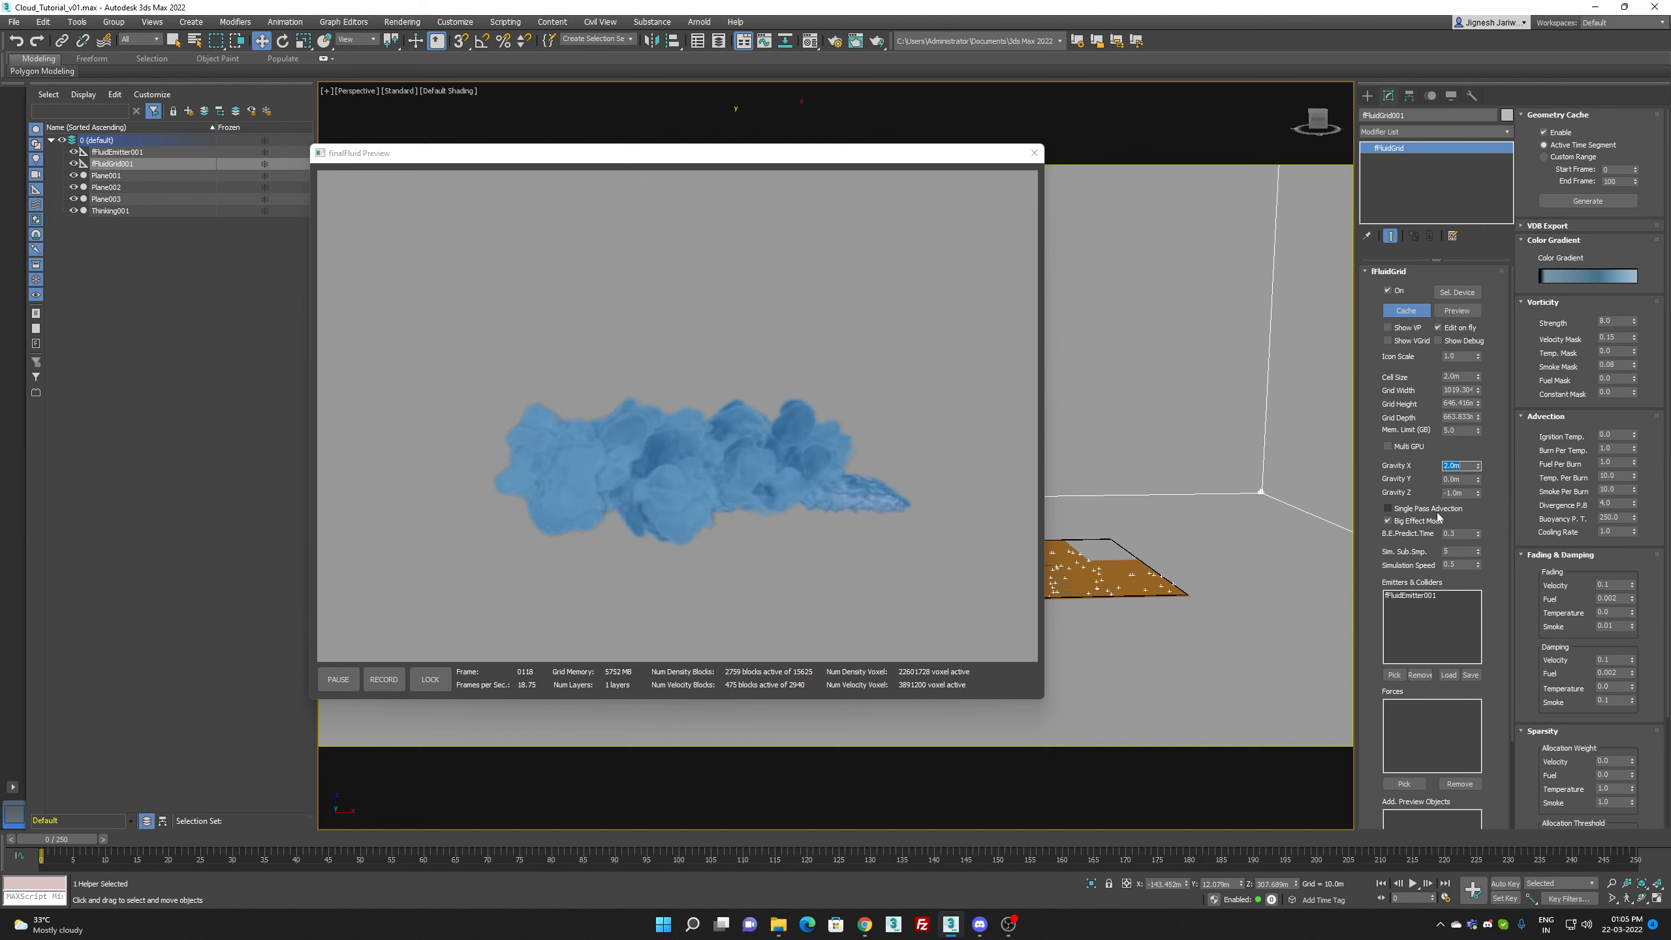
{"action": "type", "text": "1"}
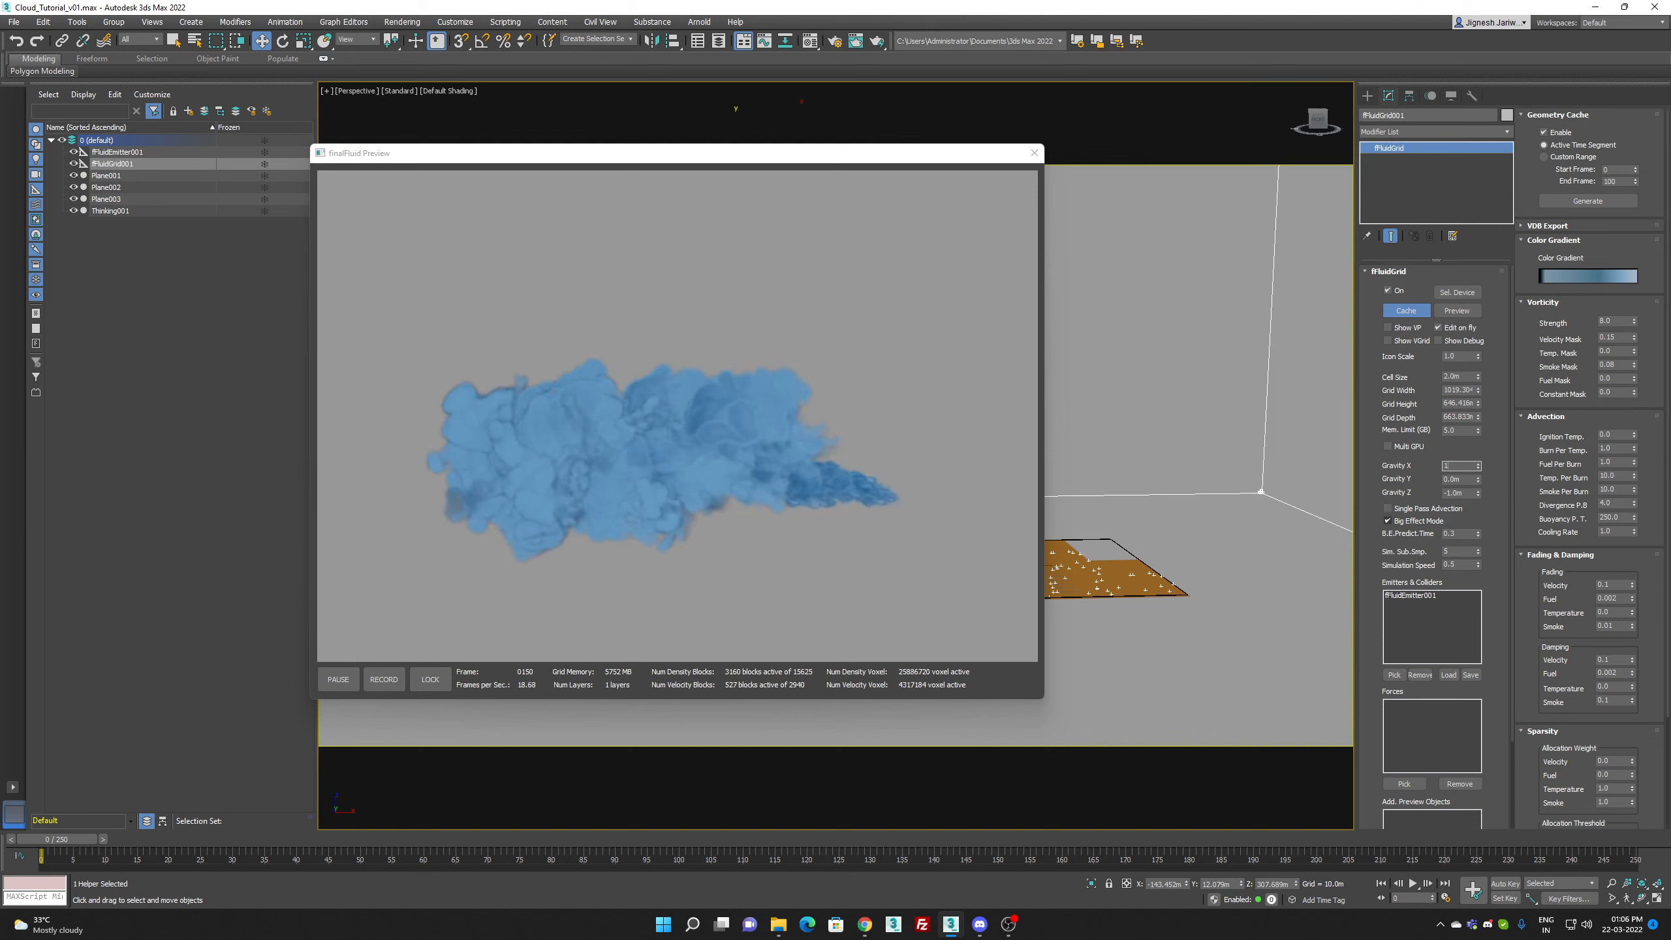
{"action": "key", "text": "Return"}
Step: Set the fluid grid's Gravity Z to -1 m
{"action": "left_click", "coordinate": [1478, 495]}
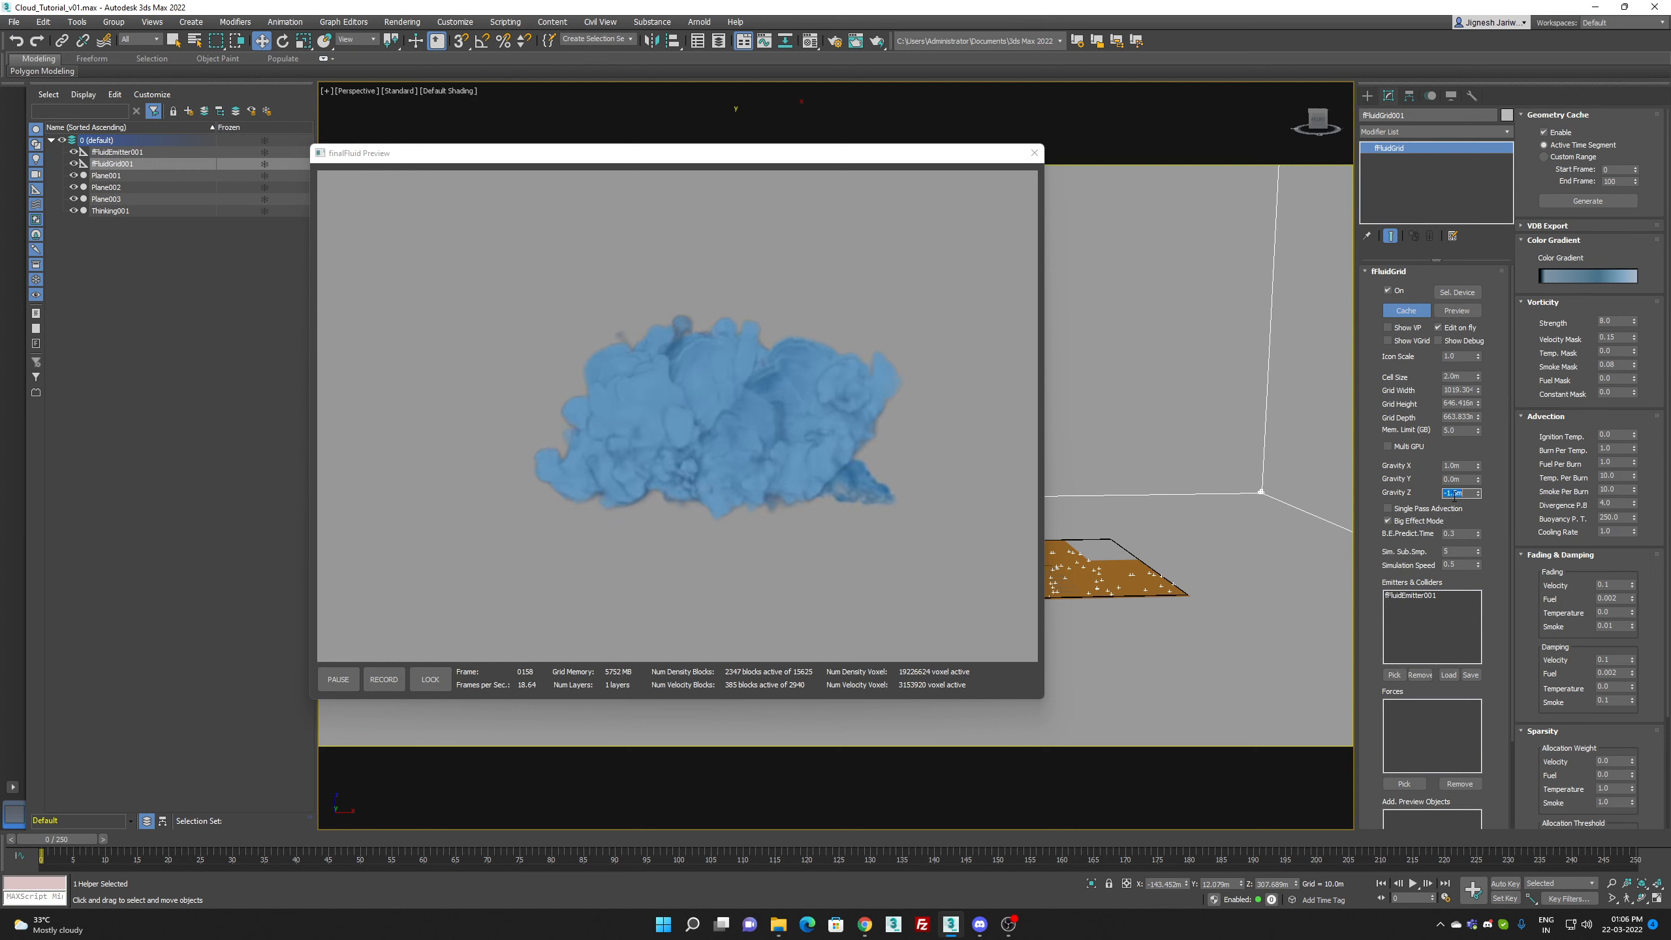
{"action": "type", "text": "1"}
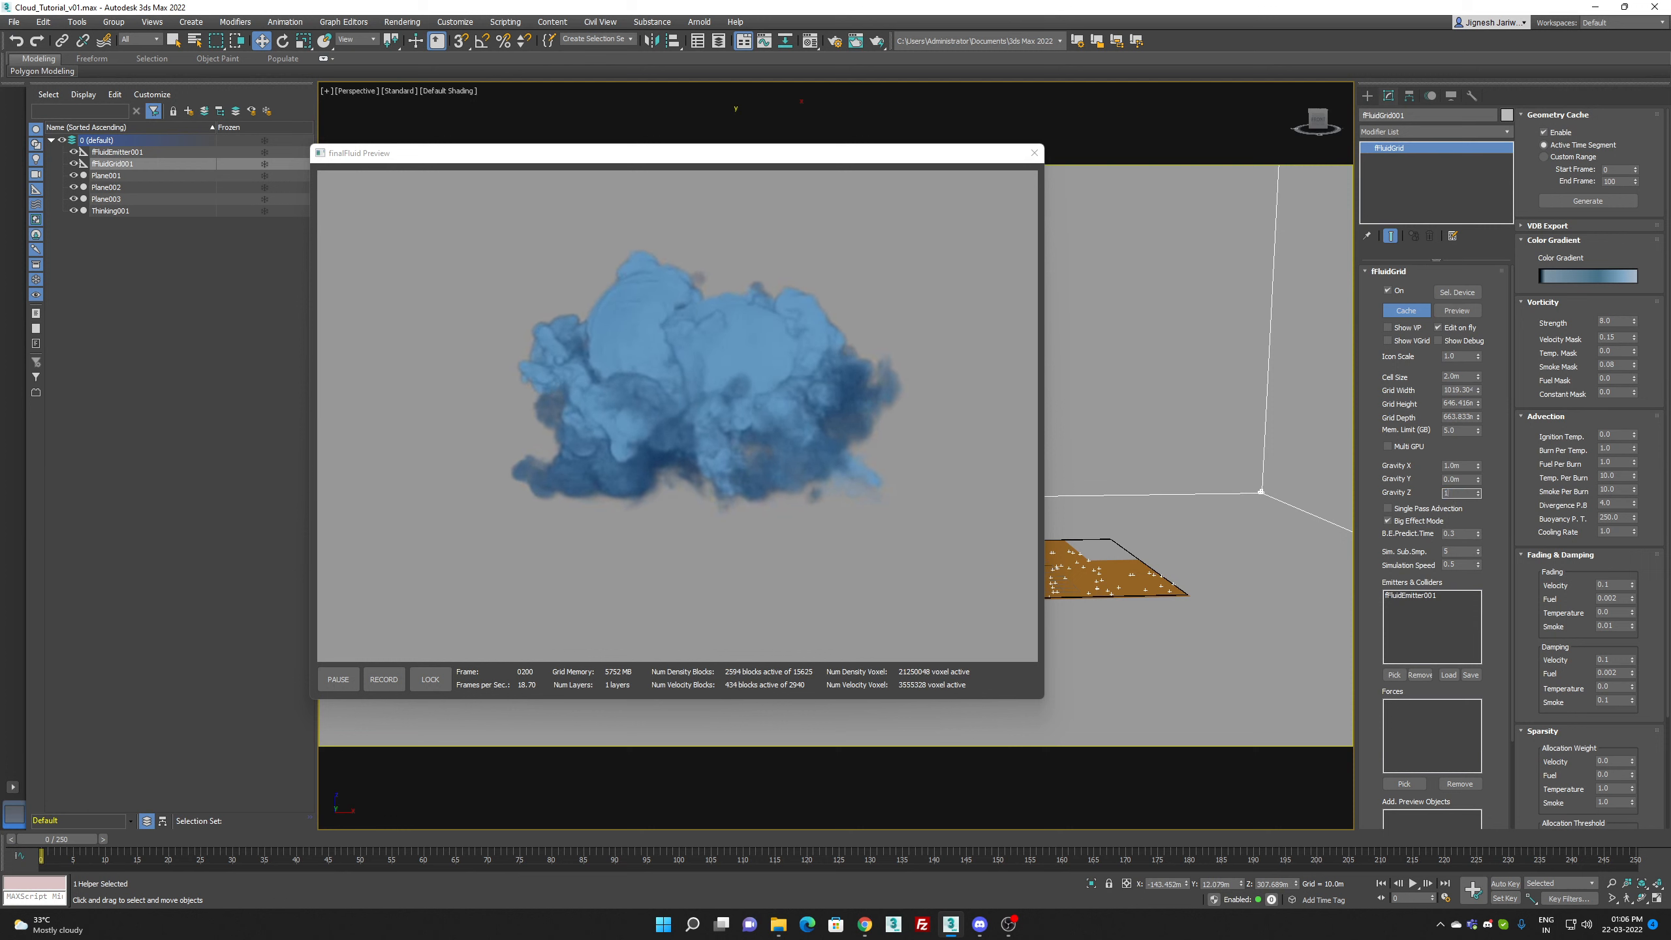
{"action": "key", "text": "Return"}
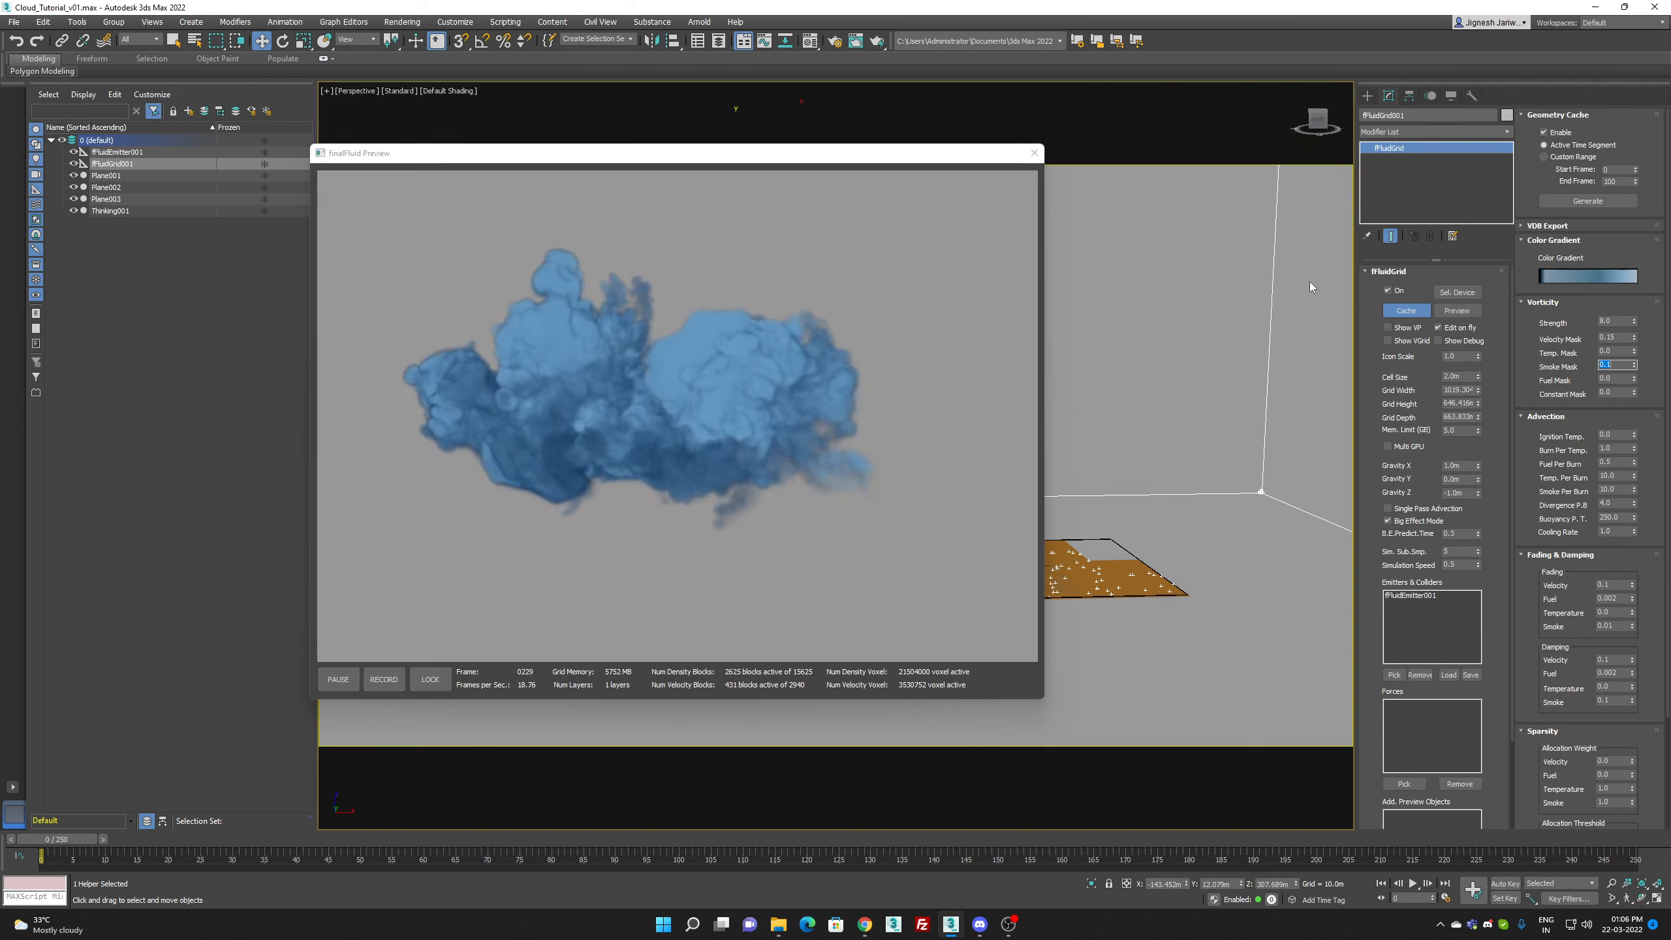
Step: Create a Wind force beside the particle planes with Strength 0, added turbulence and a Frequency of 10
{"action": "left_click", "coordinate": [1367, 96]}
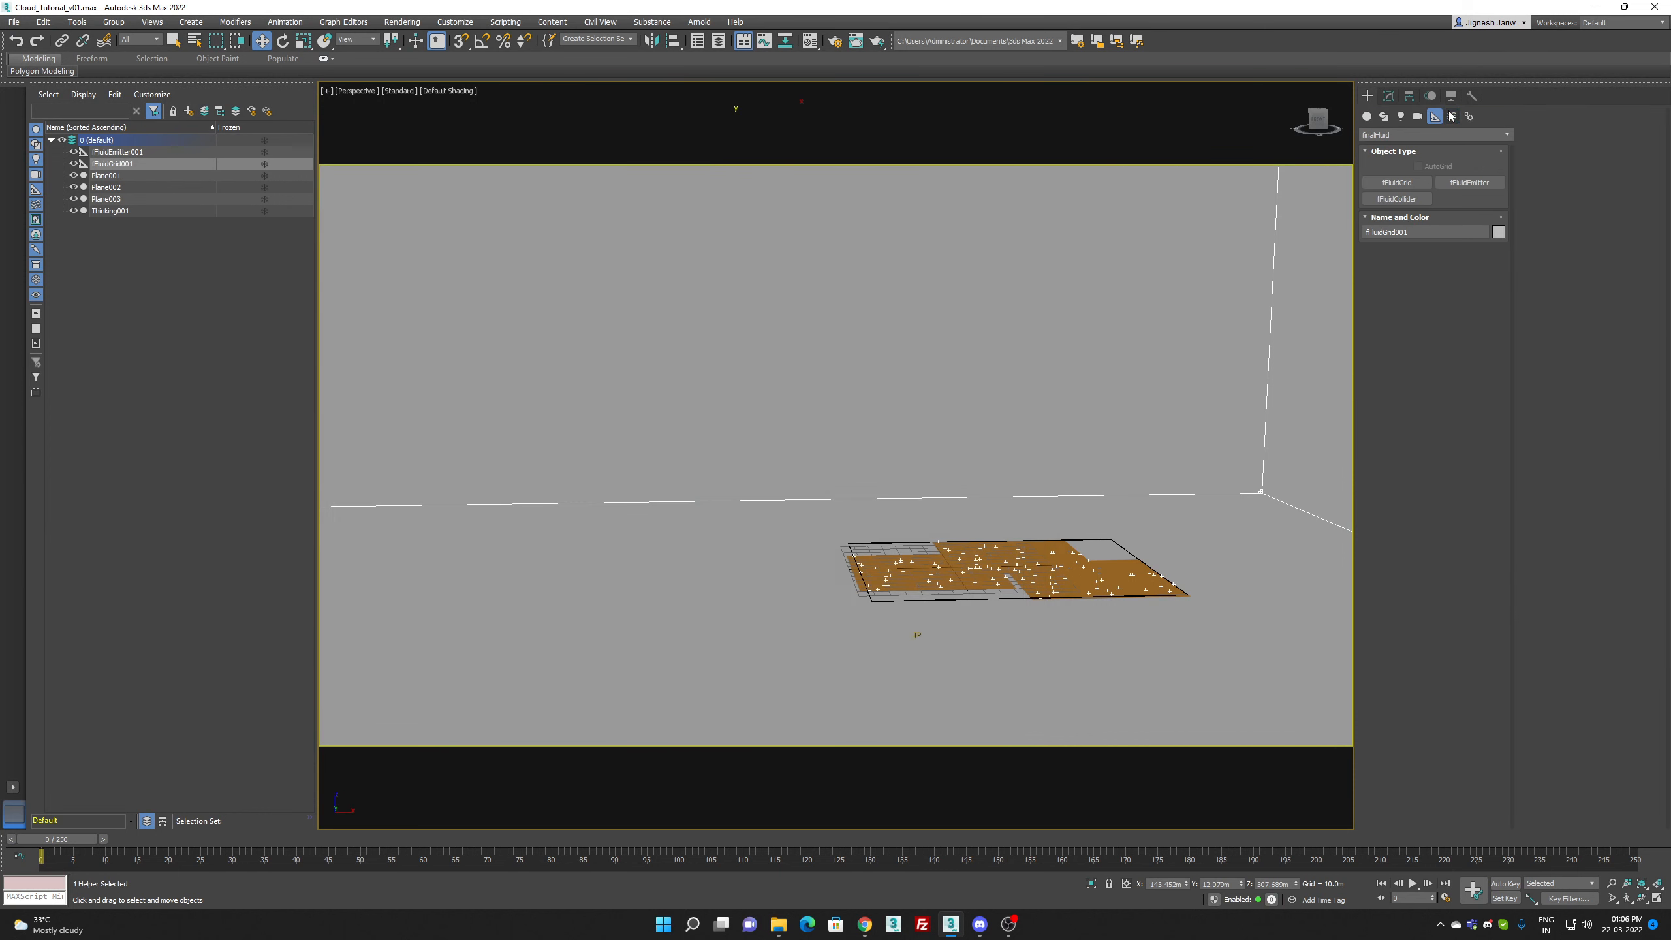
{"action": "left_click", "coordinate": [1452, 116]}
{"action": "left_click", "coordinate": [1474, 232]}
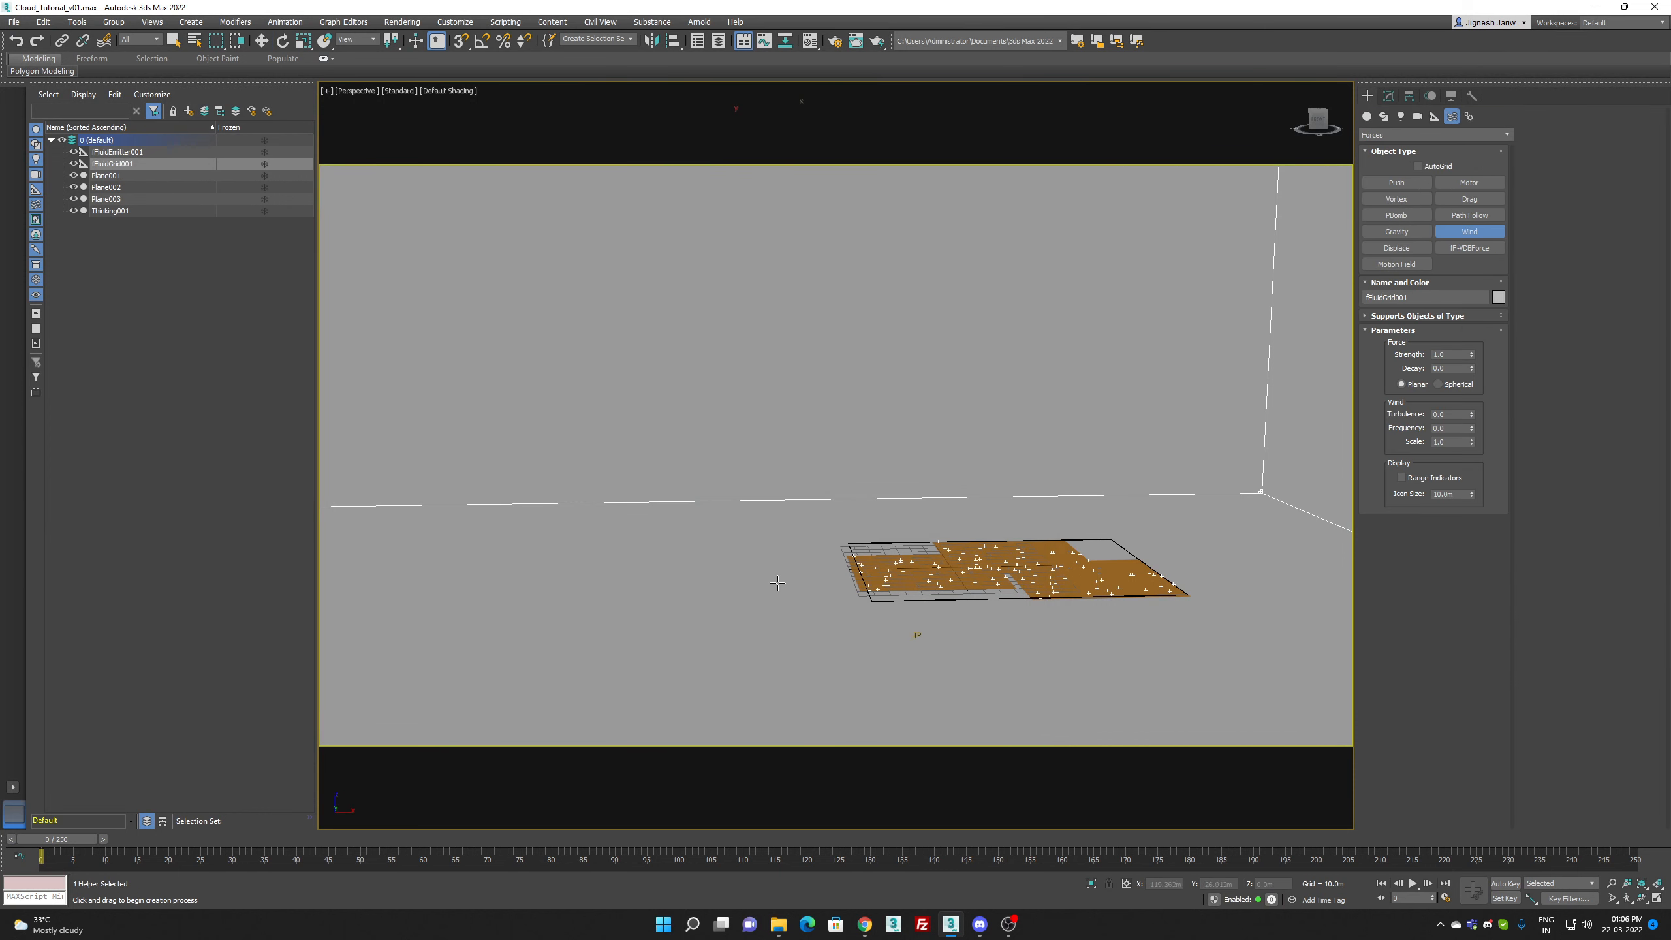
{"action": "left_click_drag", "start_coordinate": [776, 582], "coordinate": [845, 582]}
{"action": "left_click", "coordinate": [1389, 96]}
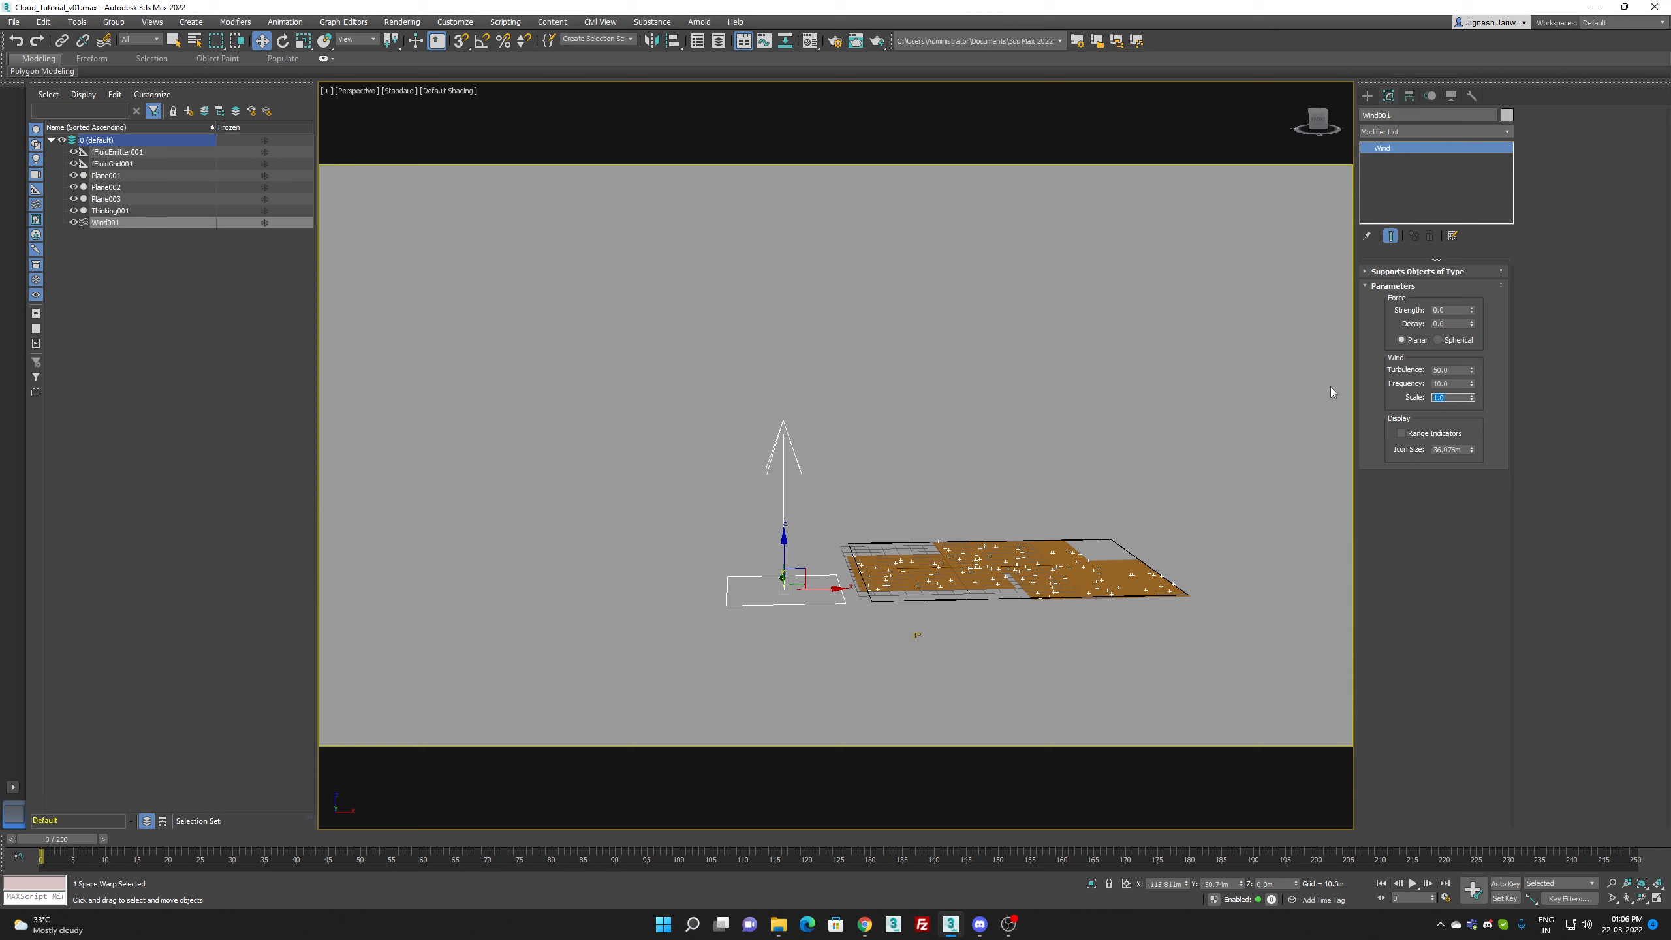
Step: Add the Wind force to the Forces of fFluidGrid001
{"action": "left_click", "coordinate": [143, 211]}
{"action": "left_click", "coordinate": [144, 164]}
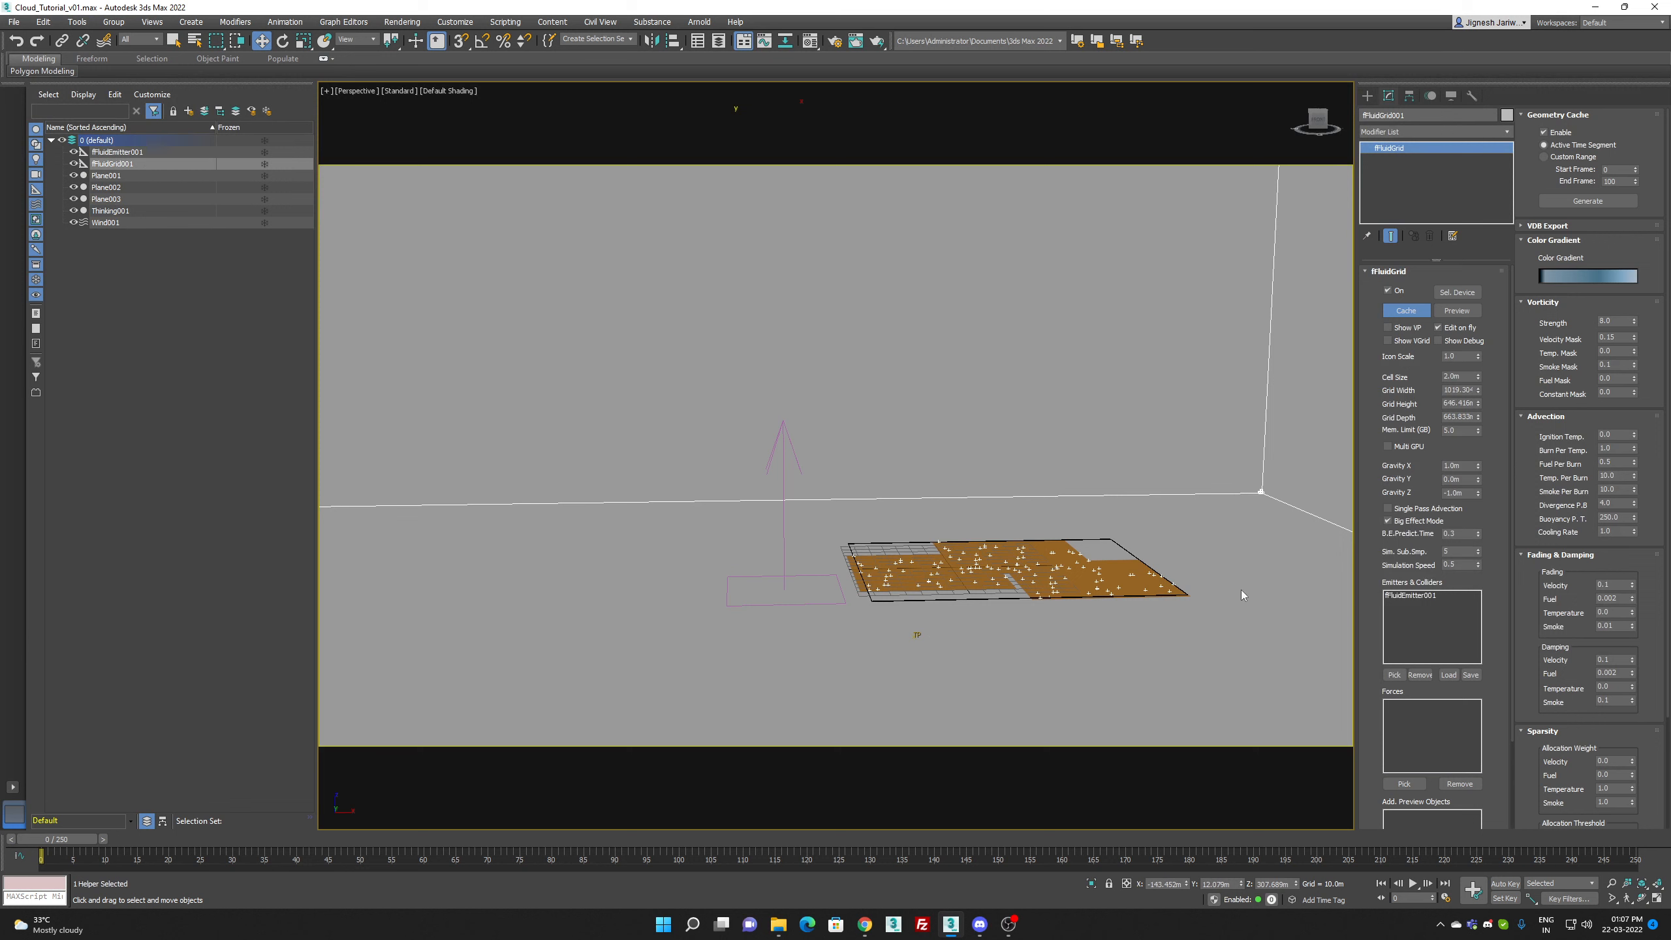
{"action": "left_click", "coordinate": [1394, 784]}
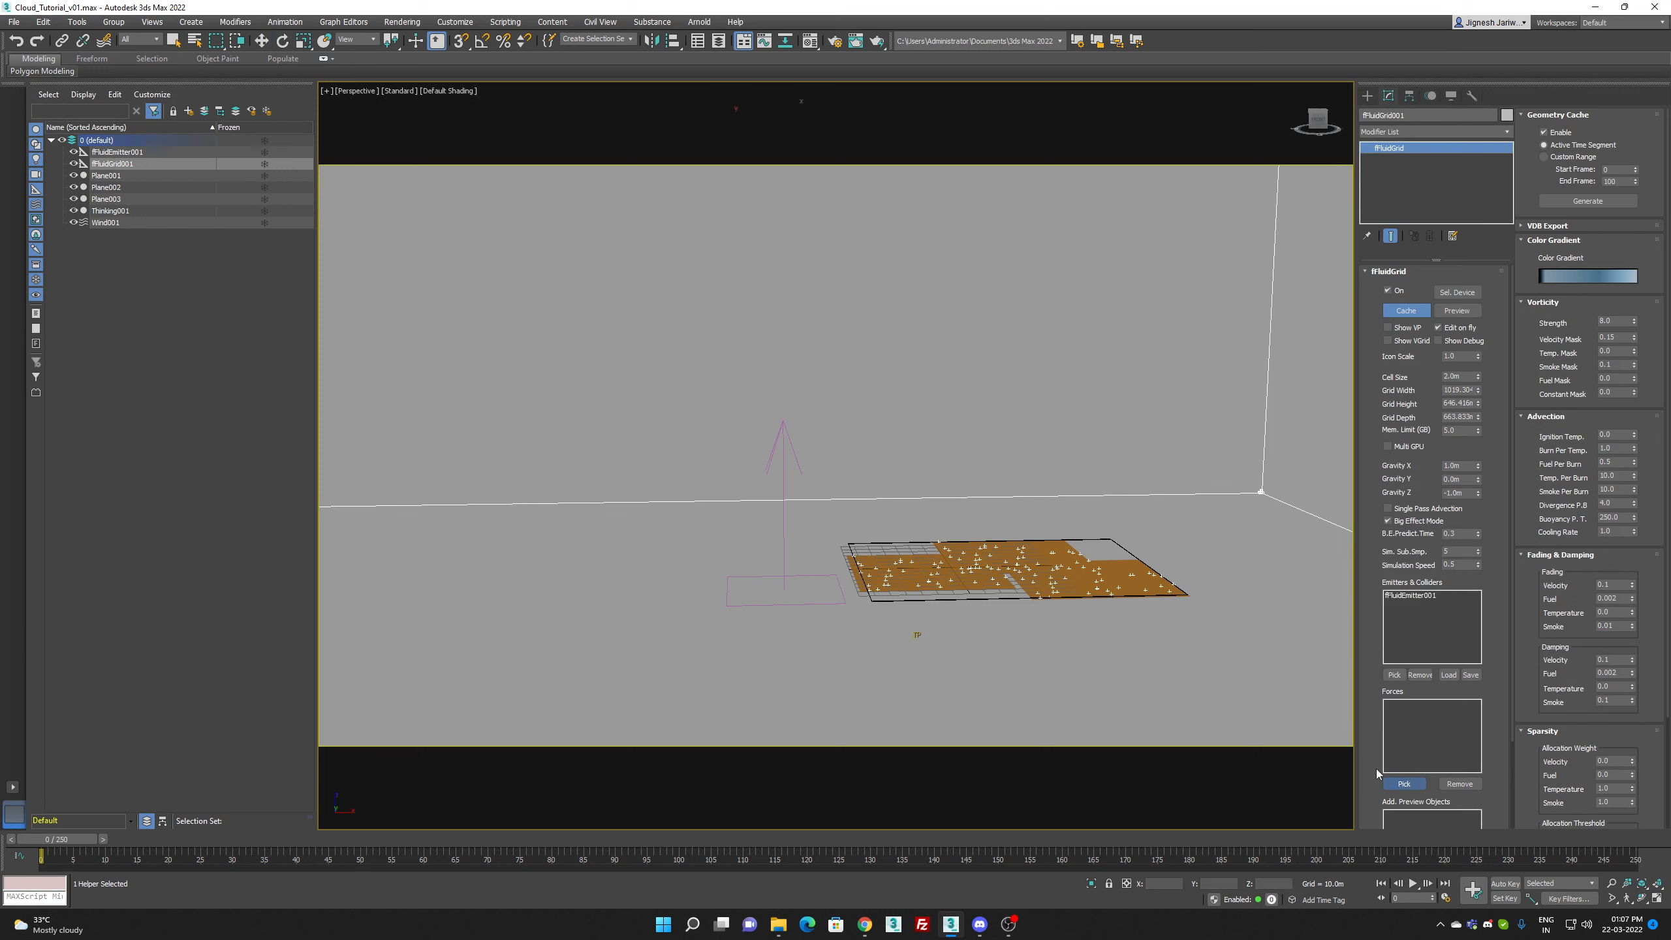
{"action": "left_click", "coordinate": [781, 569]}
Step: Rebuild the grid's cache, preview the fluid with wind from a closer viewpoint and close the preview
{"action": "left_click", "coordinate": [1412, 316]}
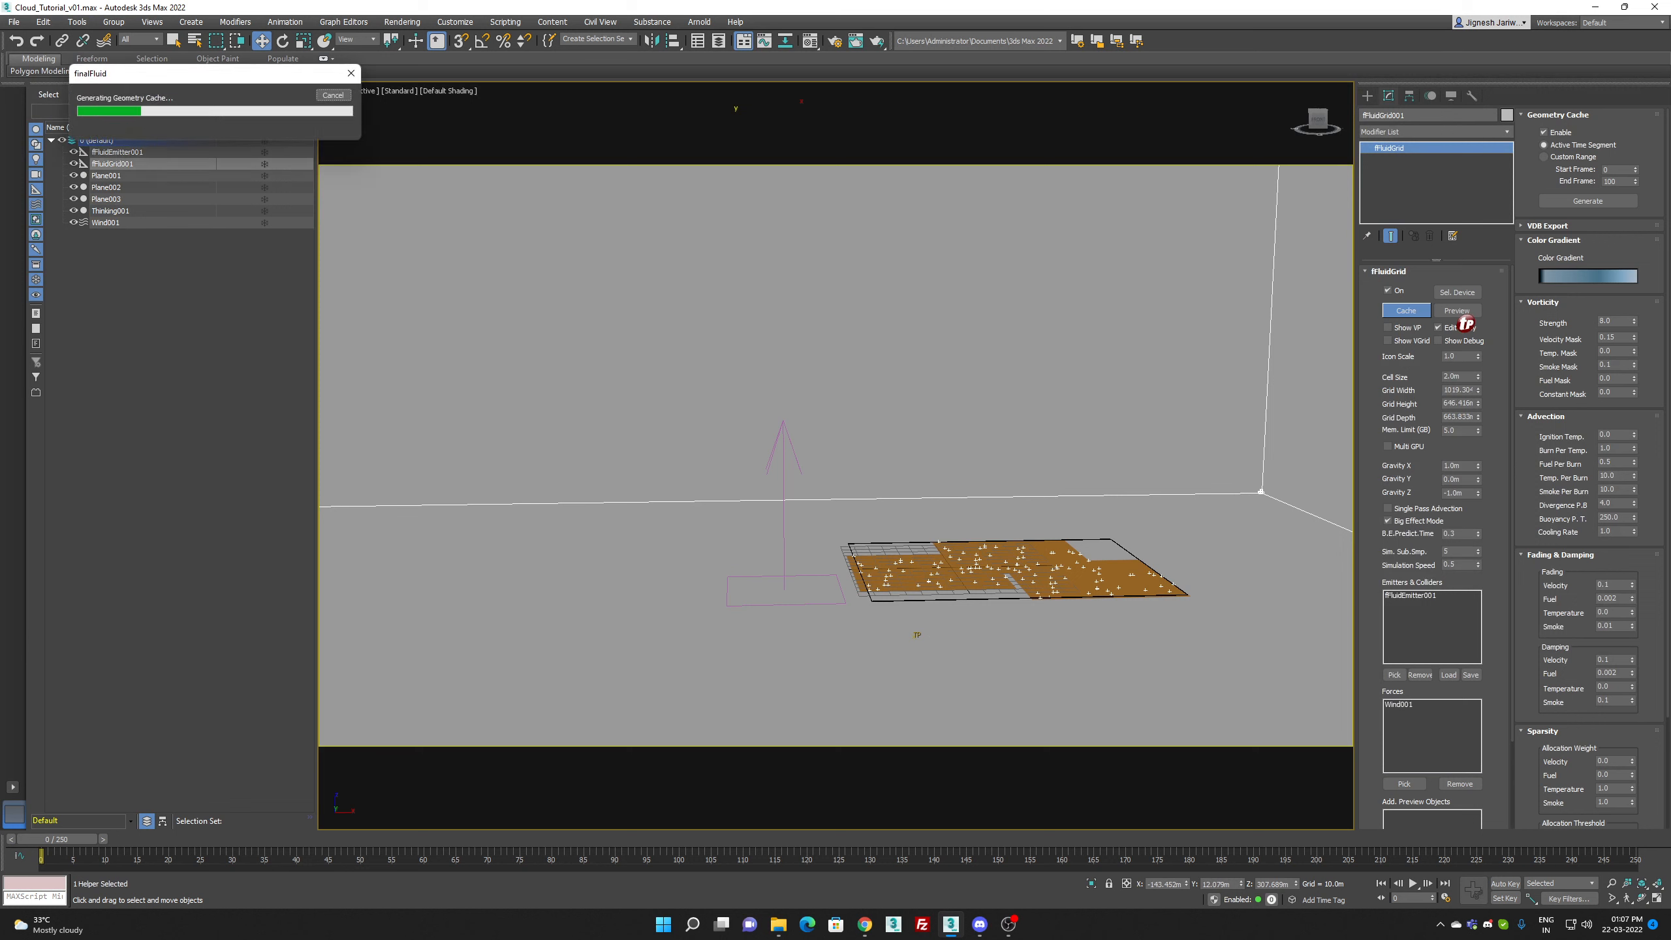
{"action": "left_click", "coordinate": [1457, 311]}
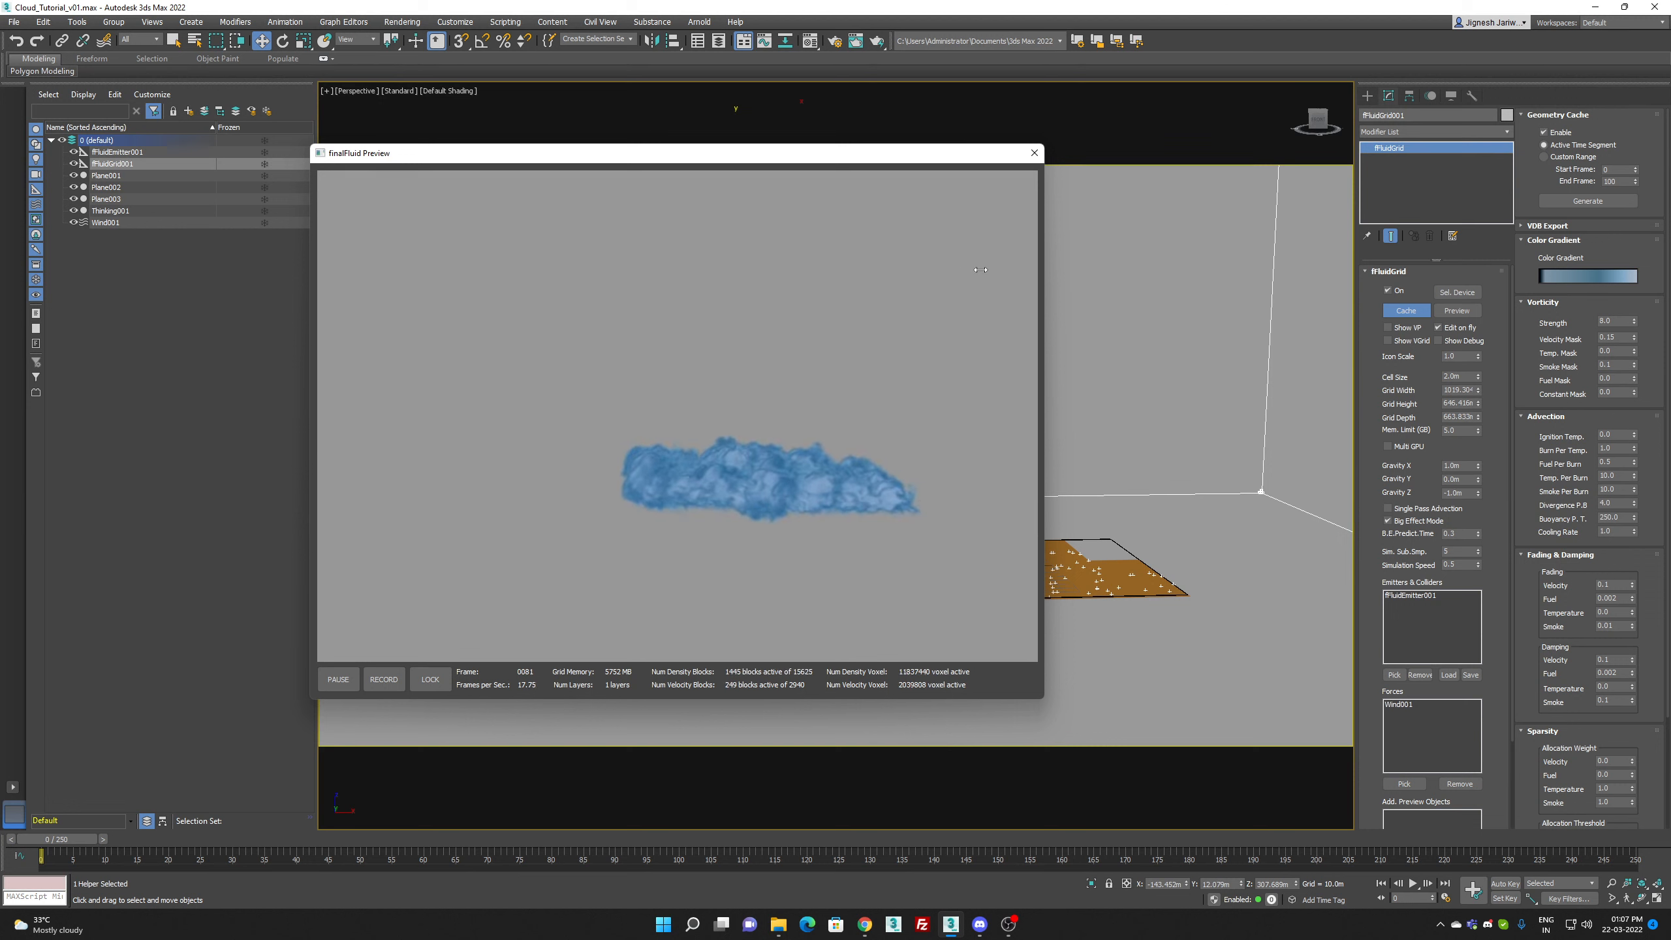
{"action": "scroll", "coordinate": [1145, 526], "scroll_direction": "up", "scroll_amount": 2}
{"action": "middle_click_drag", "start_coordinate": [1163, 509], "coordinate": [1169, 473]}
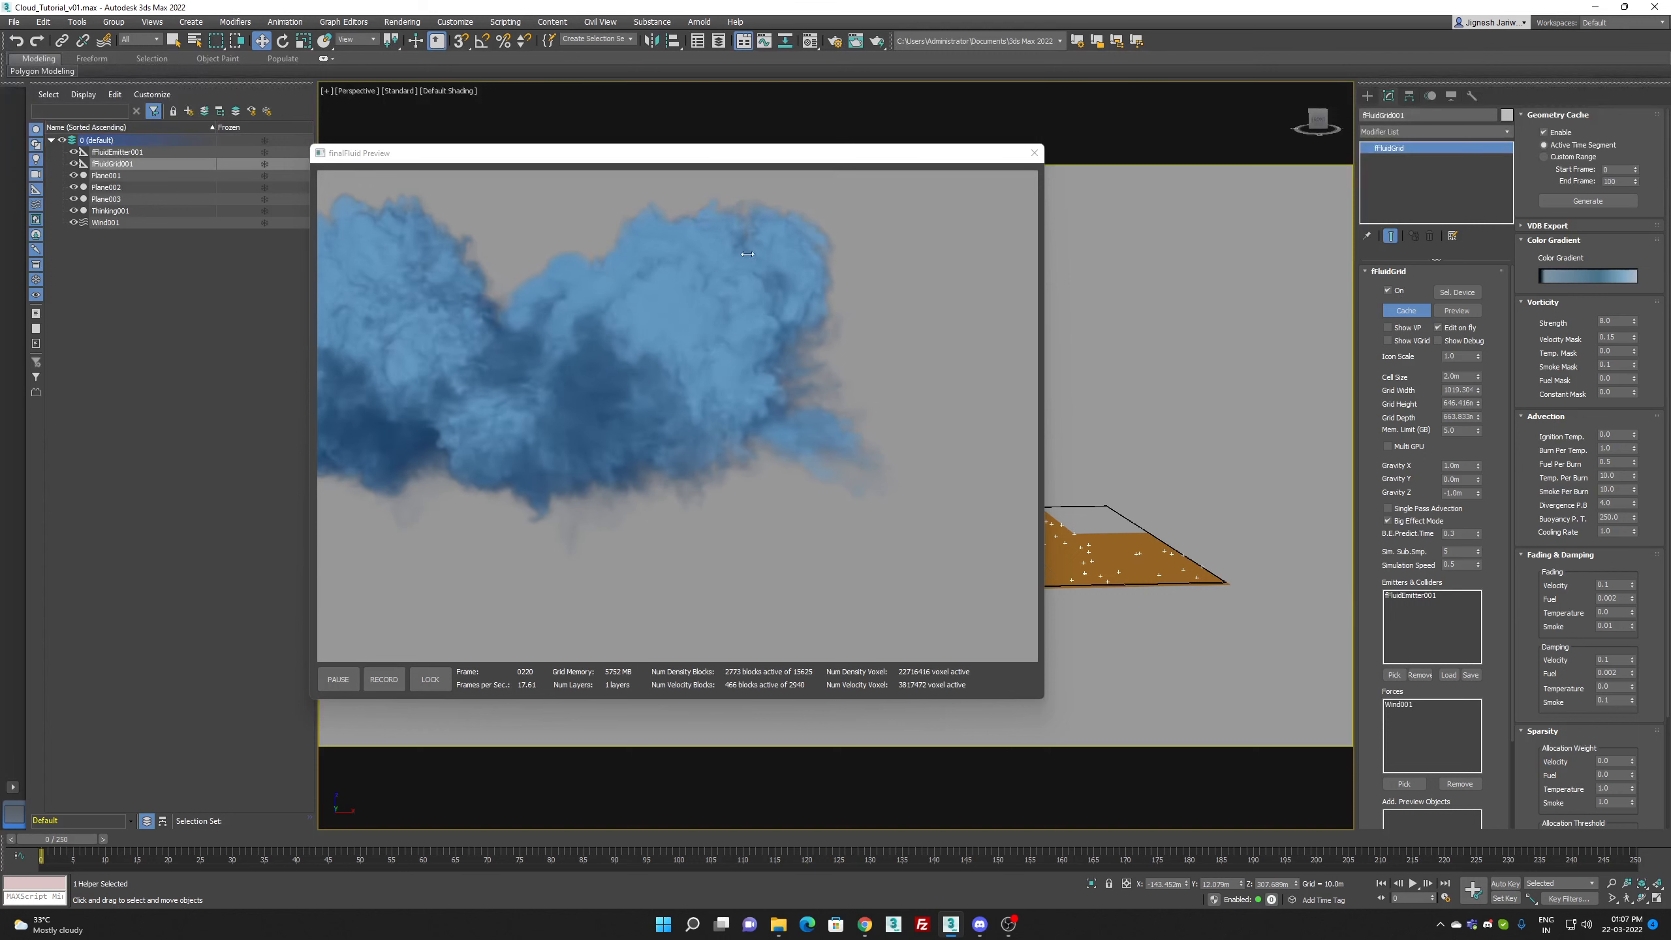
{"action": "left_click", "coordinate": [1034, 153]}
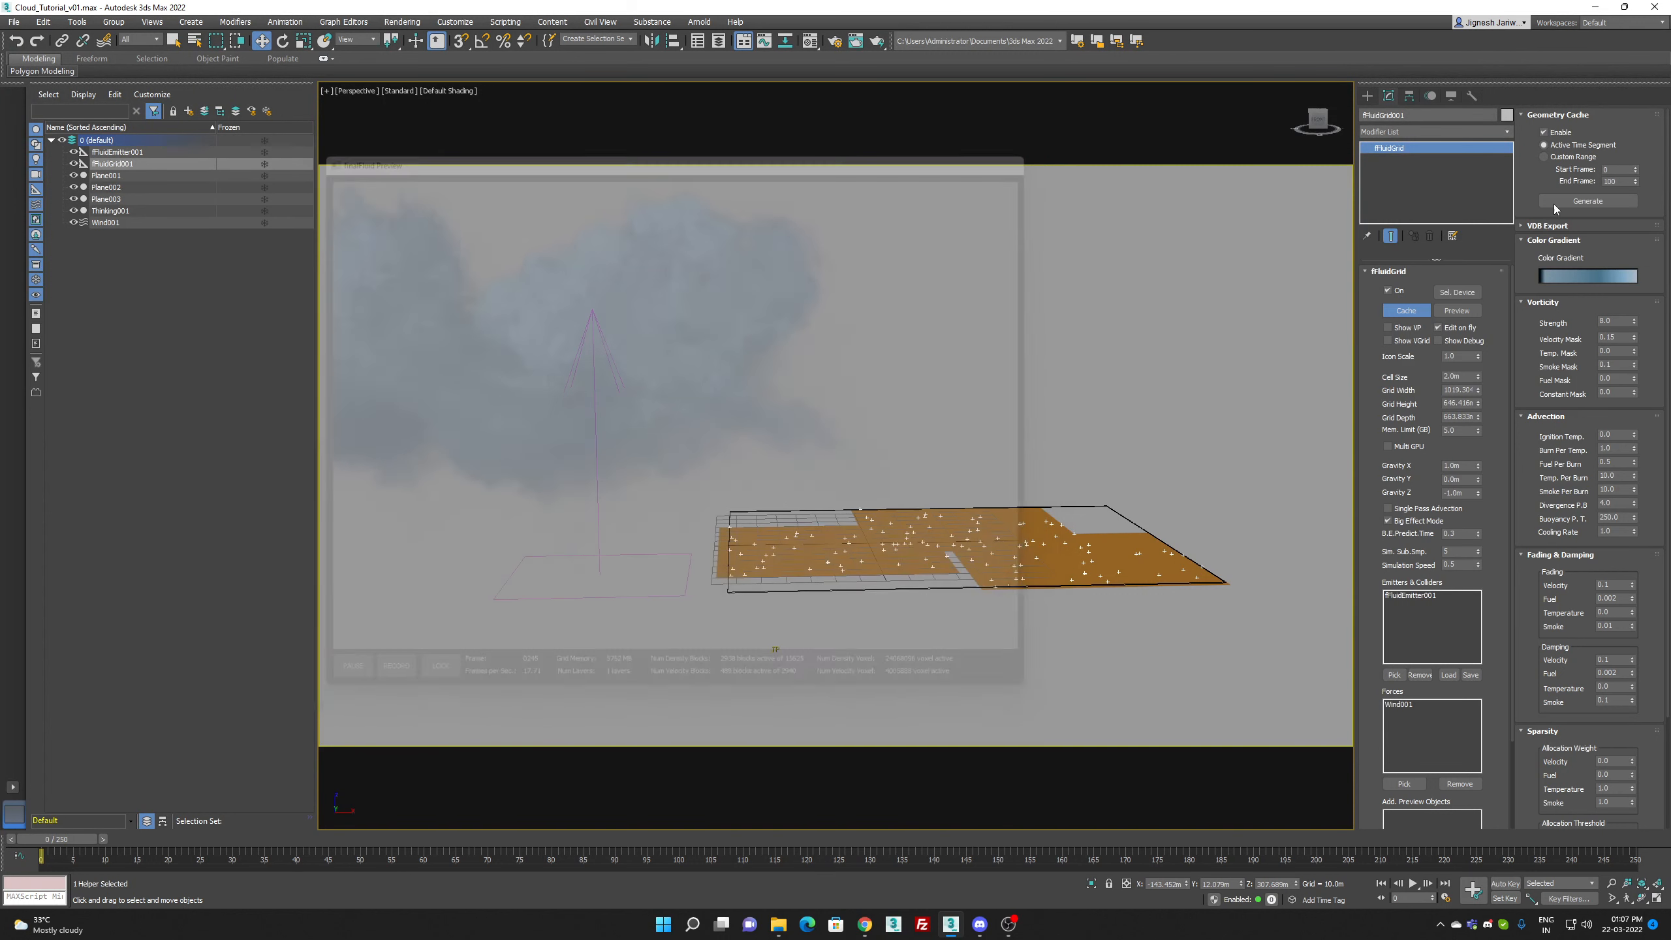
Step: Start choosing the grid's VDB export file and browse to the Cloud_Tutorial folder inside TP7_Fluids, sorting the folders by date modified
{"action": "left_click", "coordinate": [1548, 226]}
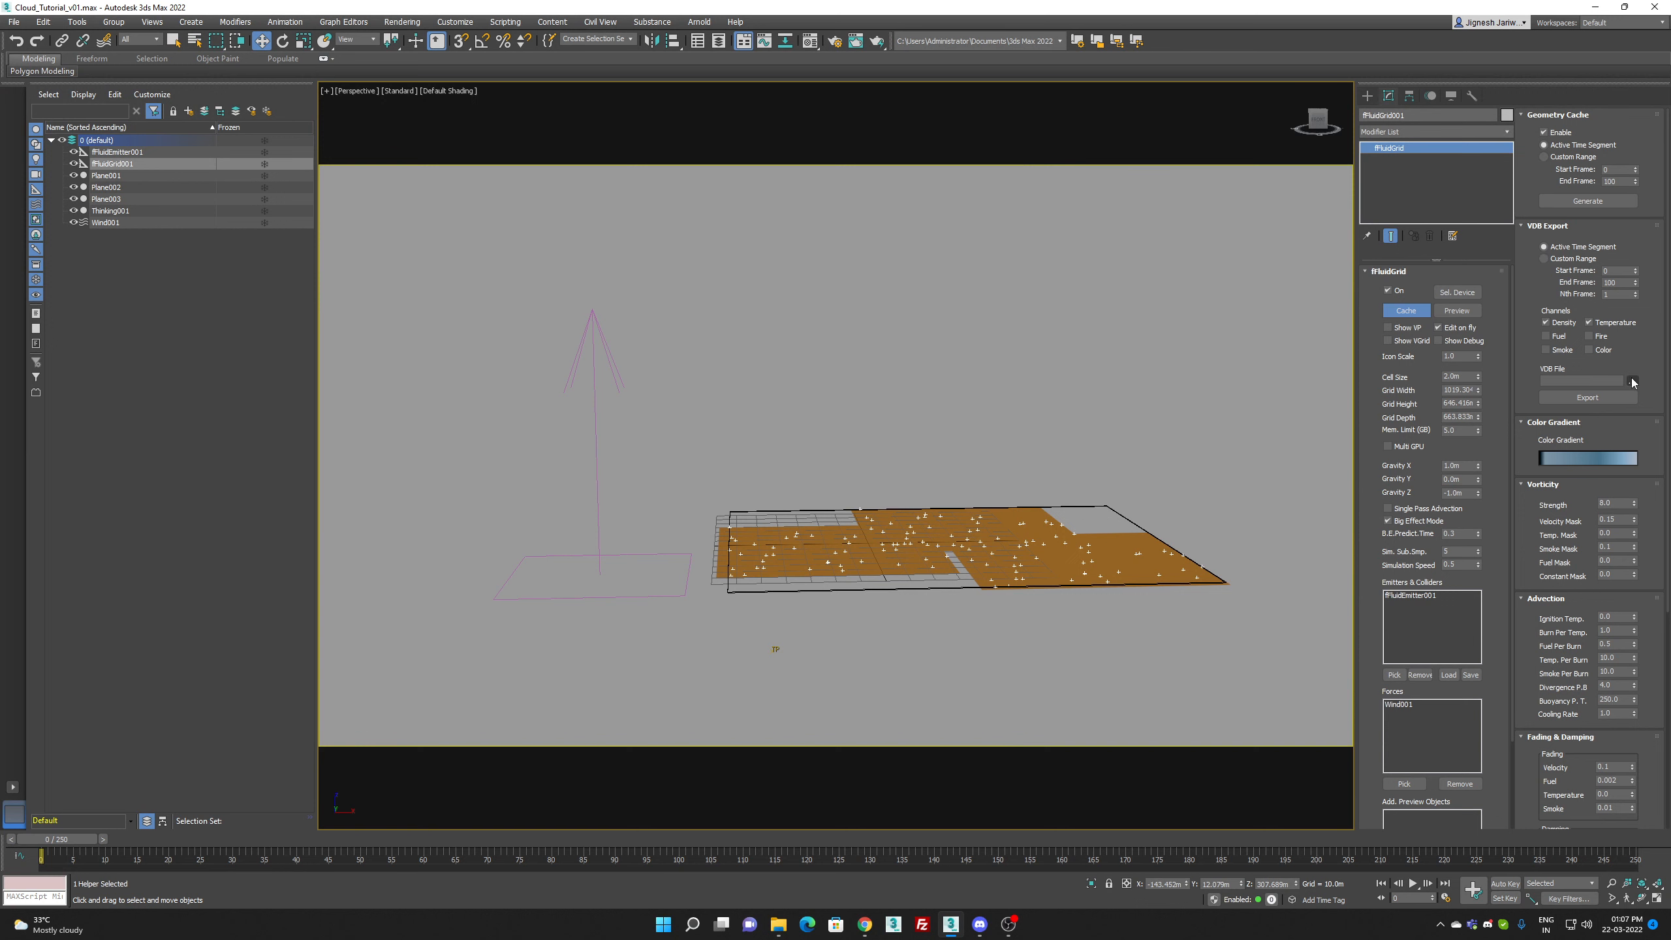
{"action": "left_click", "coordinate": [1633, 381]}
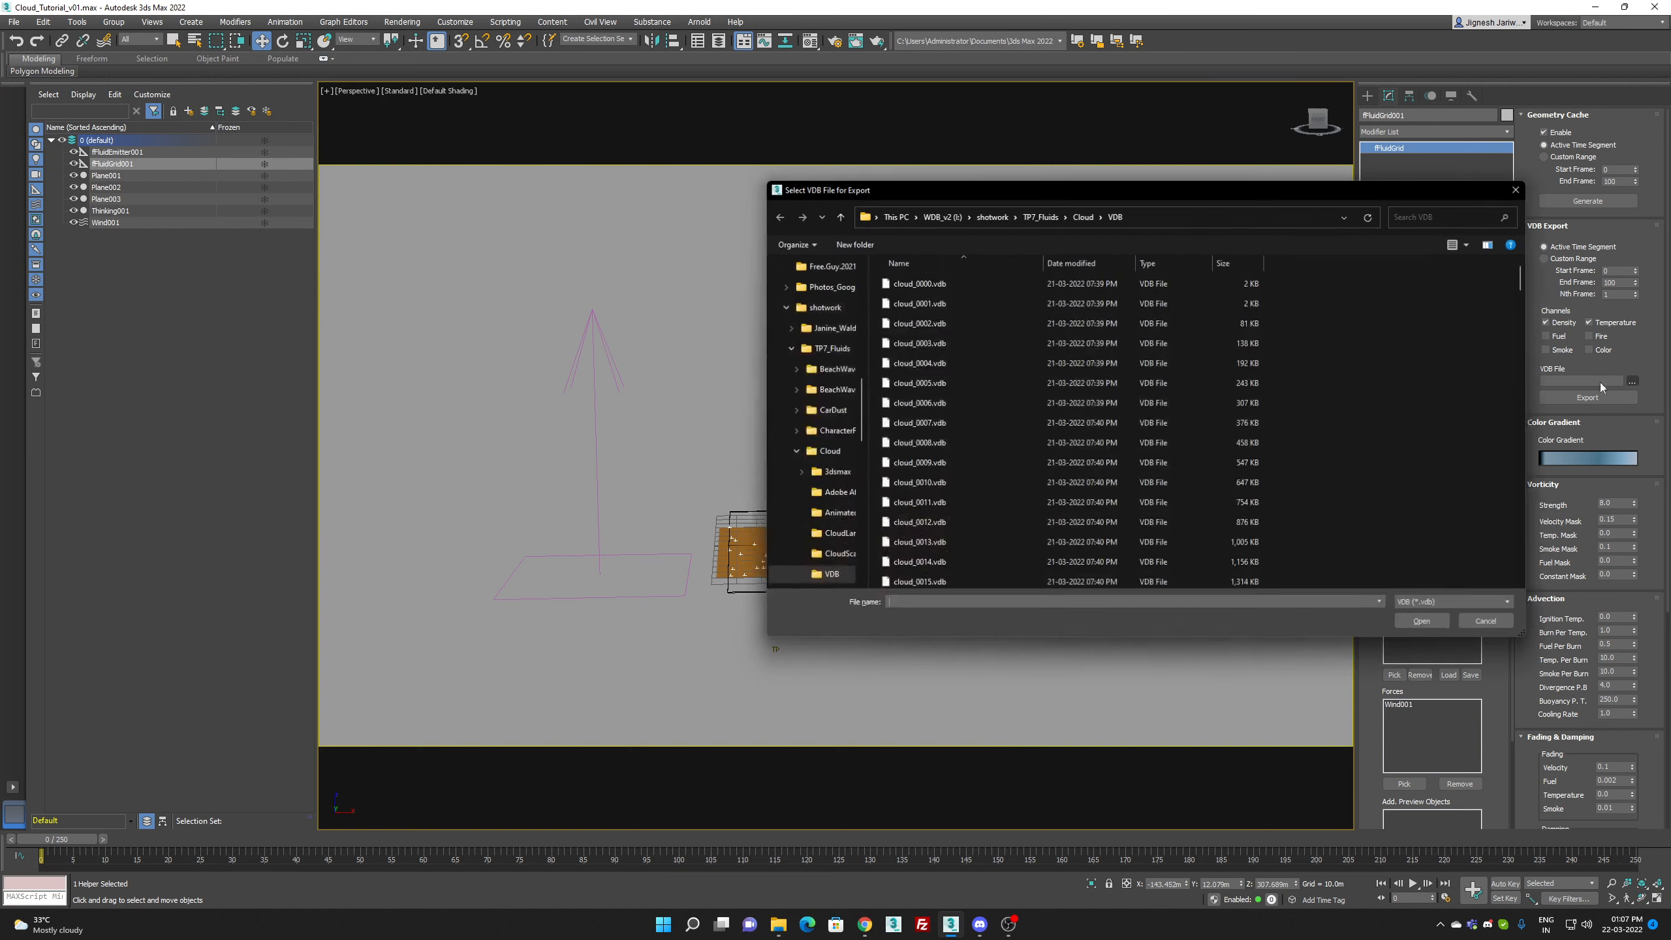
{"action": "left_click", "coordinate": [1056, 217]}
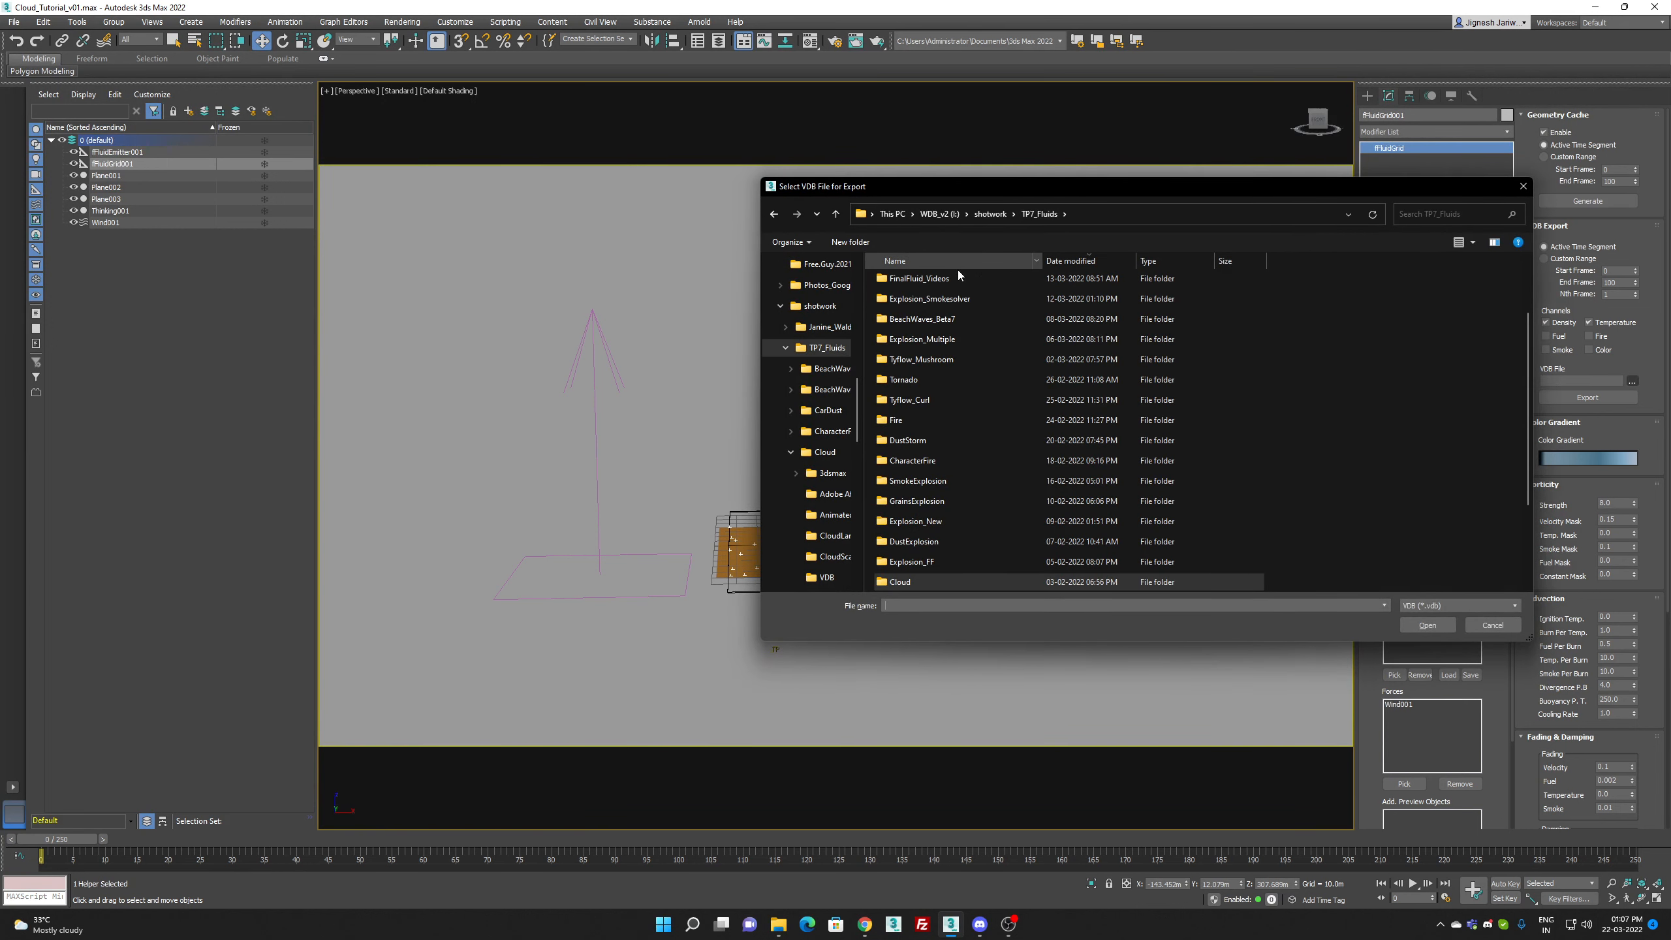
{"action": "left_click", "coordinate": [1079, 262]}
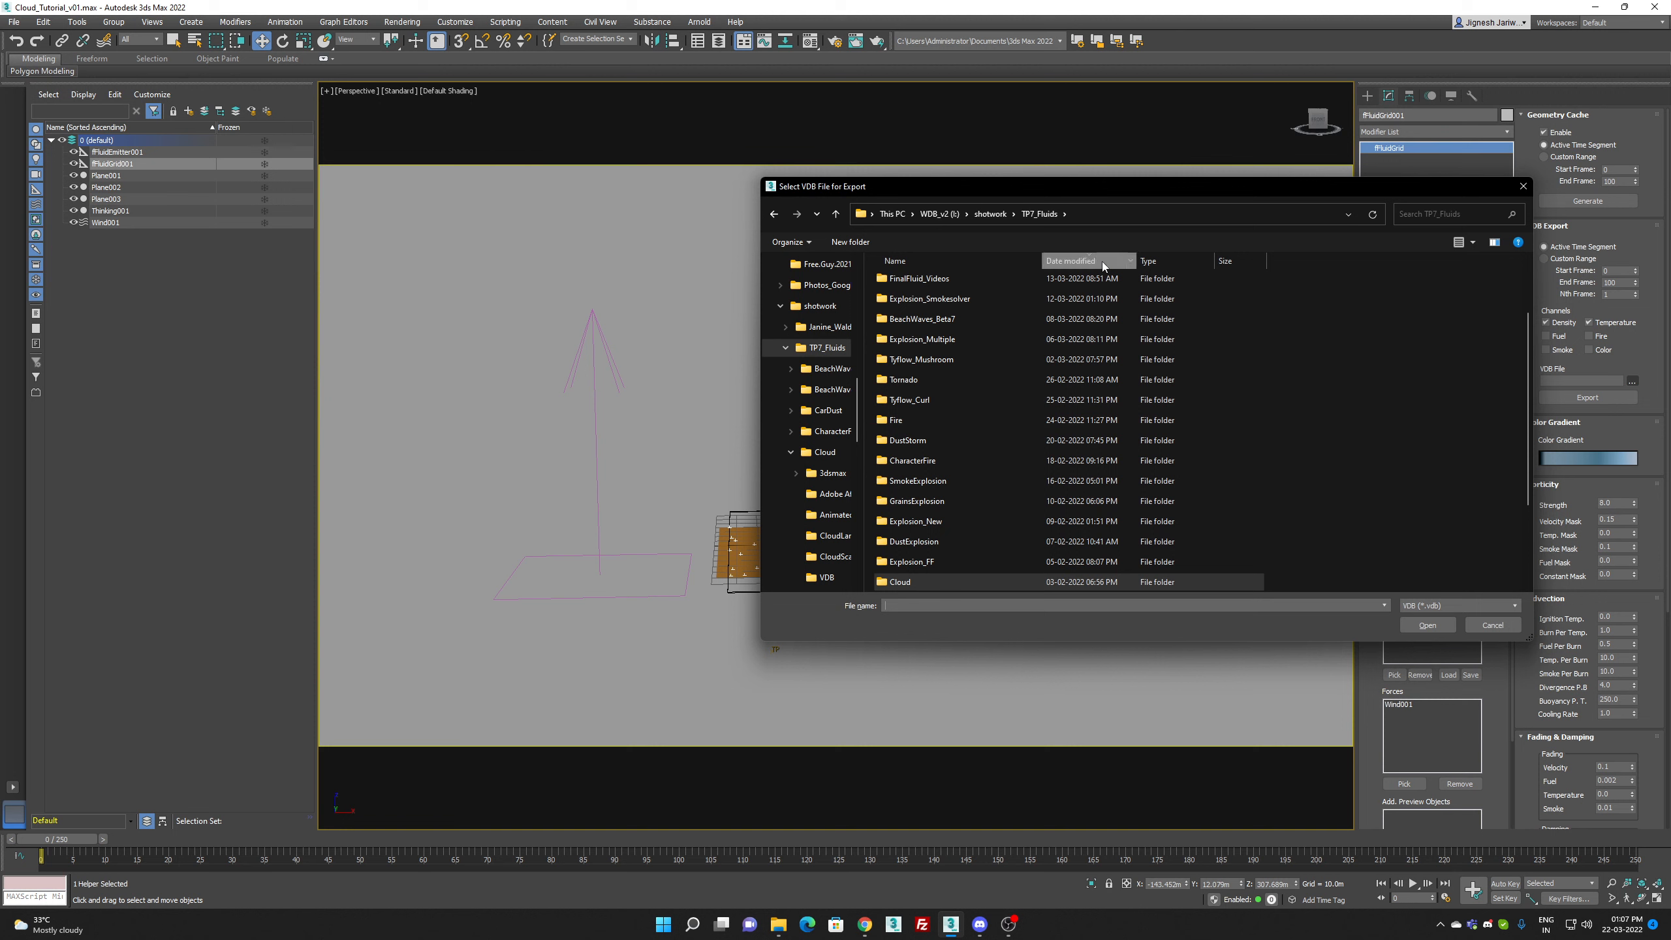
{"action": "left_click", "coordinate": [1101, 261]}
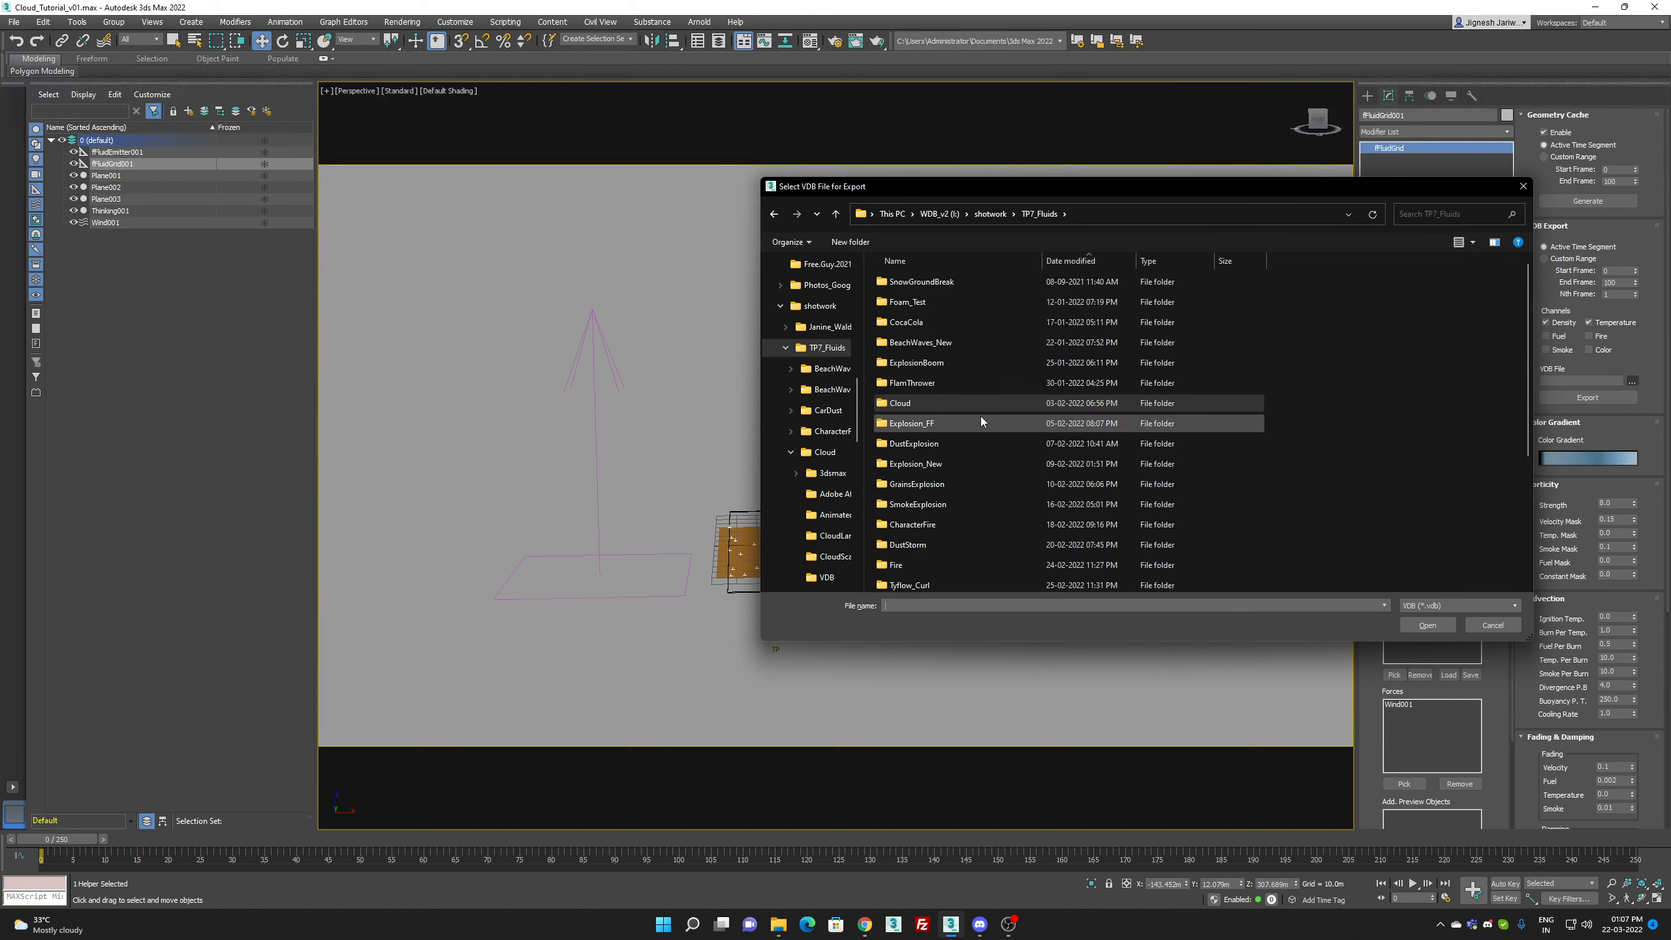
{"action": "scroll", "coordinate": [971, 421], "scroll_direction": "down", "scroll_amount": 3}
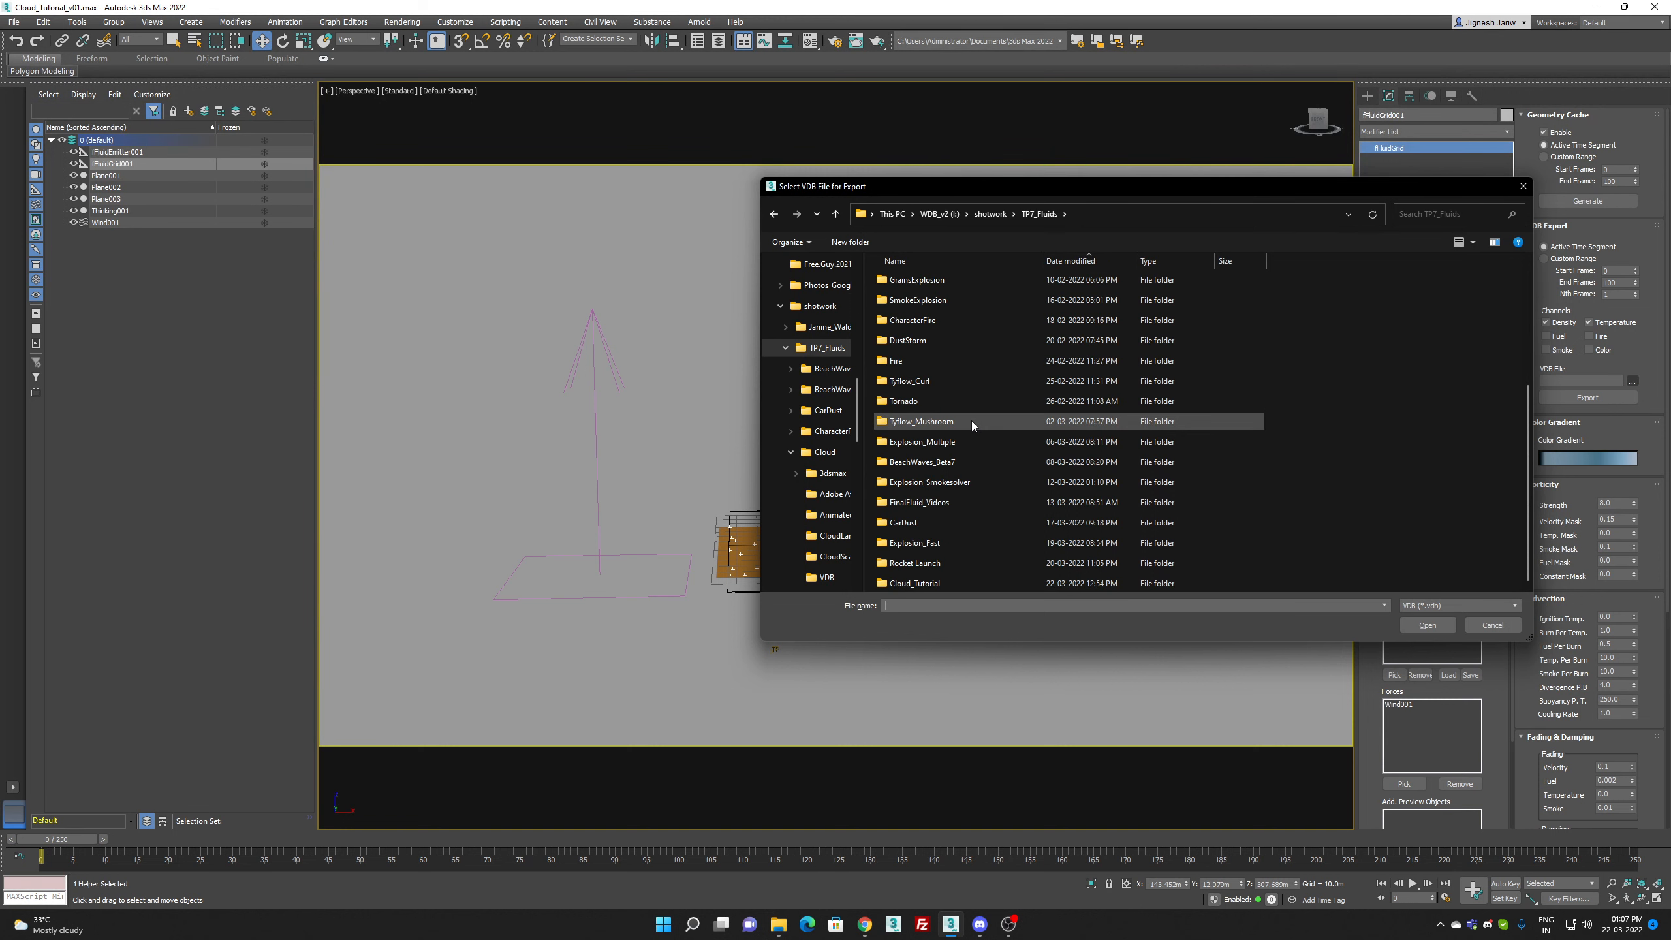
{"action": "double_click", "coordinate": [944, 582]}
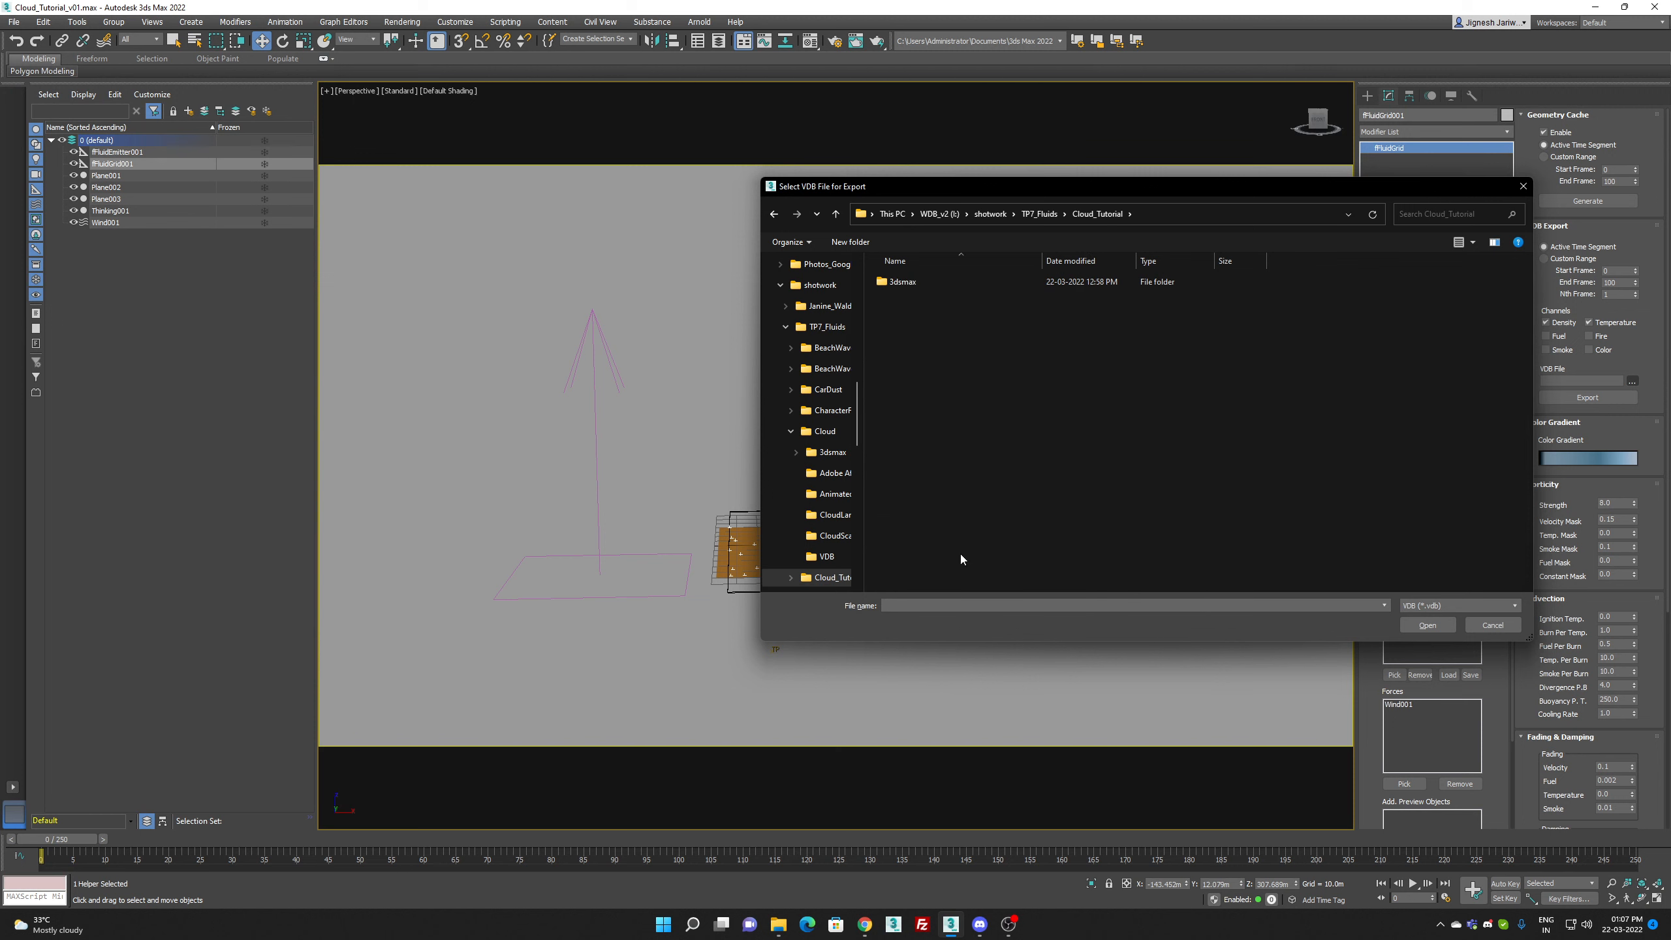
Step: Create a folder named VDB inside Cloud_Tutorial and open it
{"action": "right_click", "coordinate": [983, 378]}
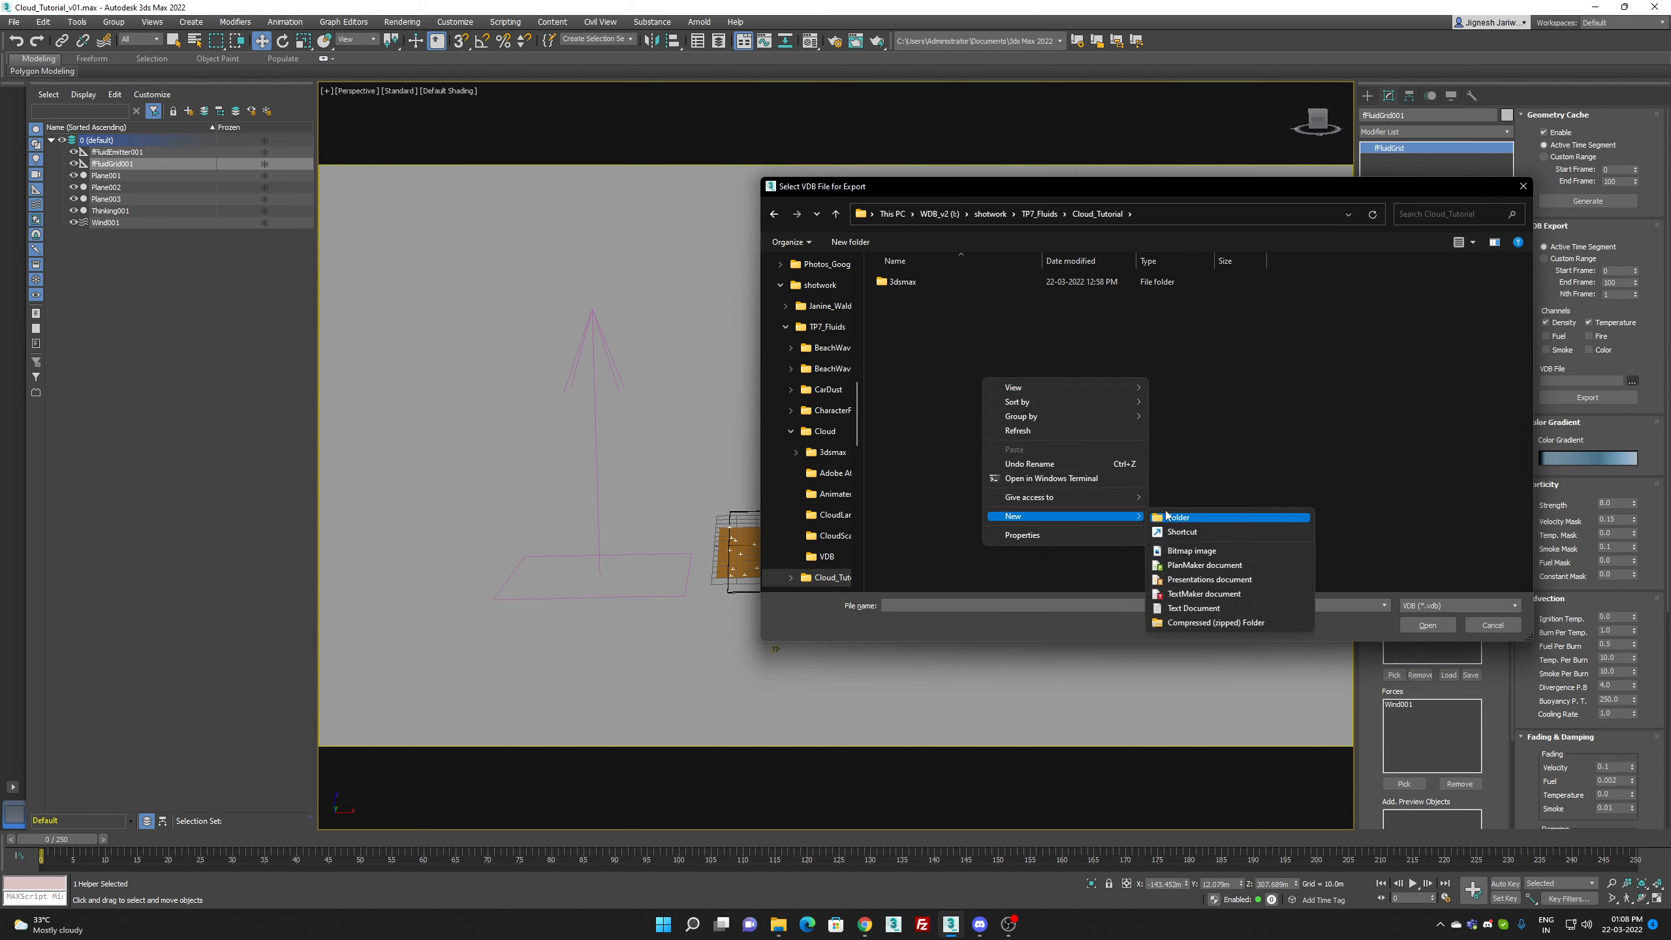
{"action": "left_click", "coordinate": [1177, 516]}
{"action": "type", "text": "VDB"}
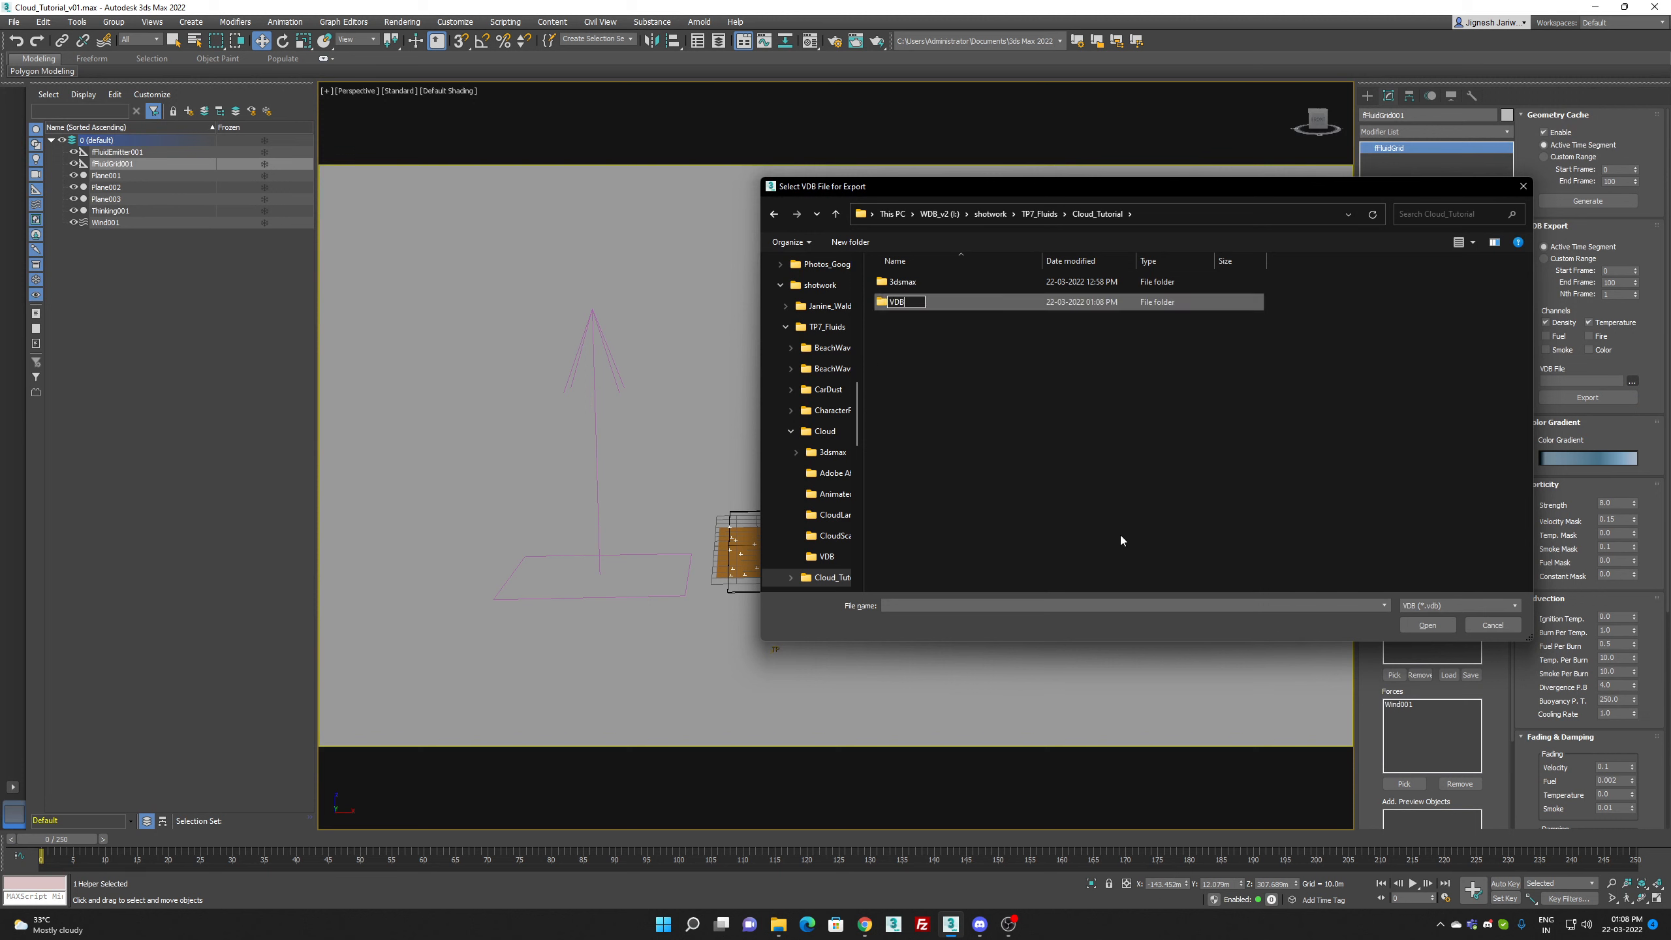
{"action": "key", "text": "Return"}
{"action": "key", "text": "Return"}
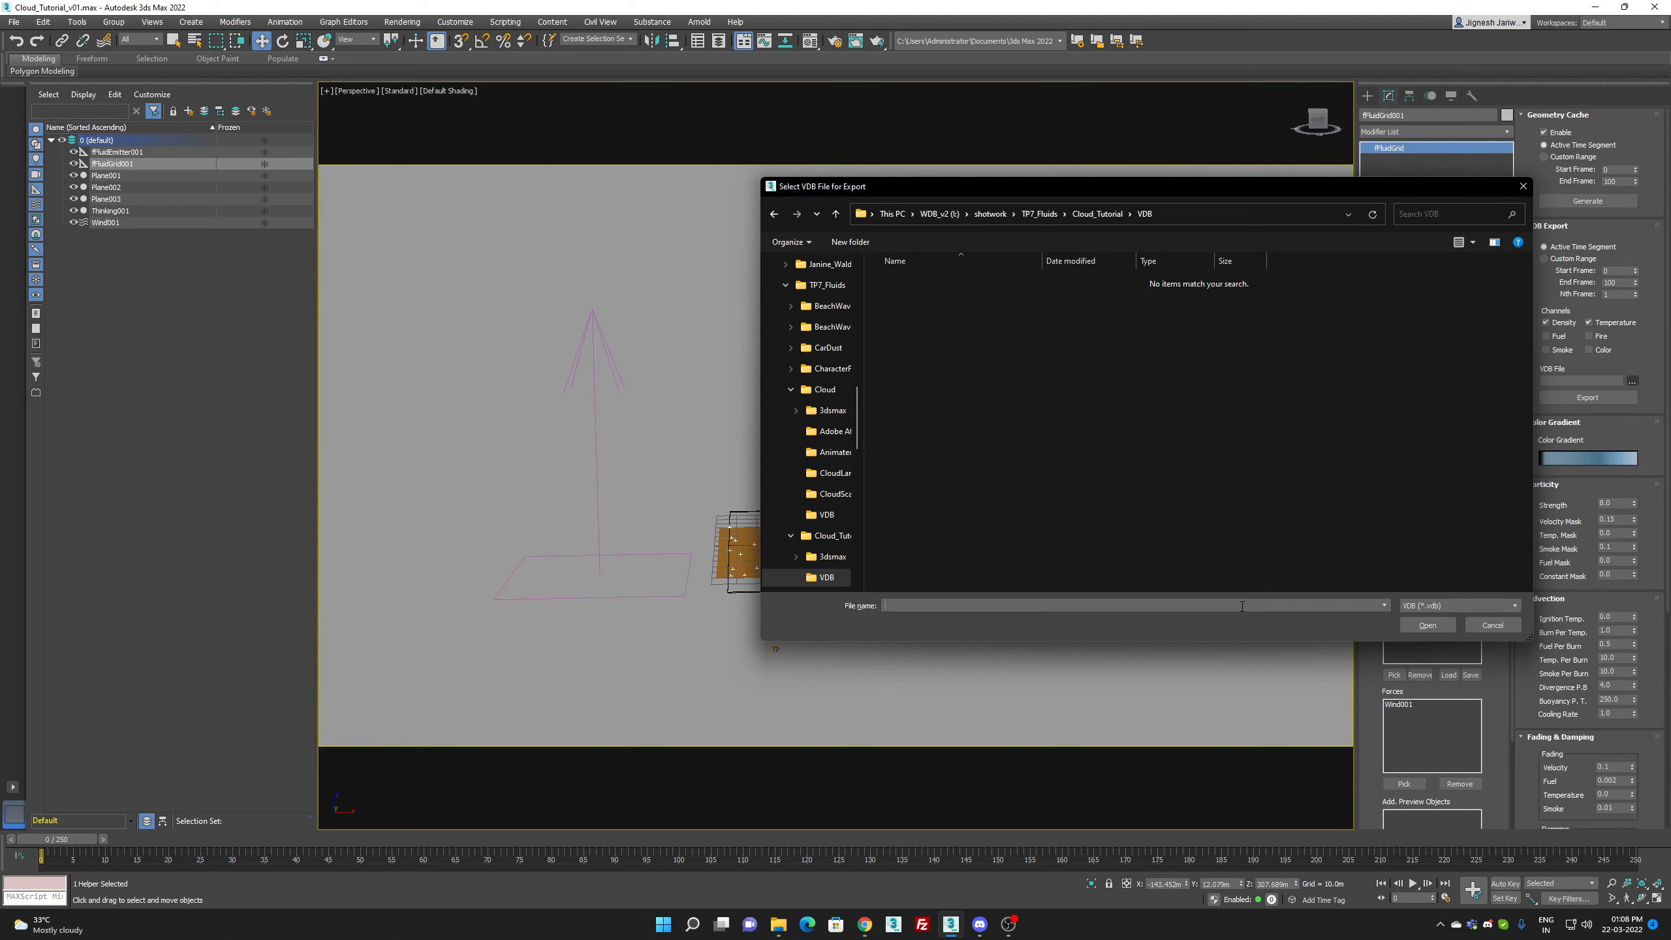
Step: Set the VDB output file name to c in the VDB folder and export the fluid simulation
{"action": "type", "text": "cloud"}
{"action": "key", "text": "Return"}
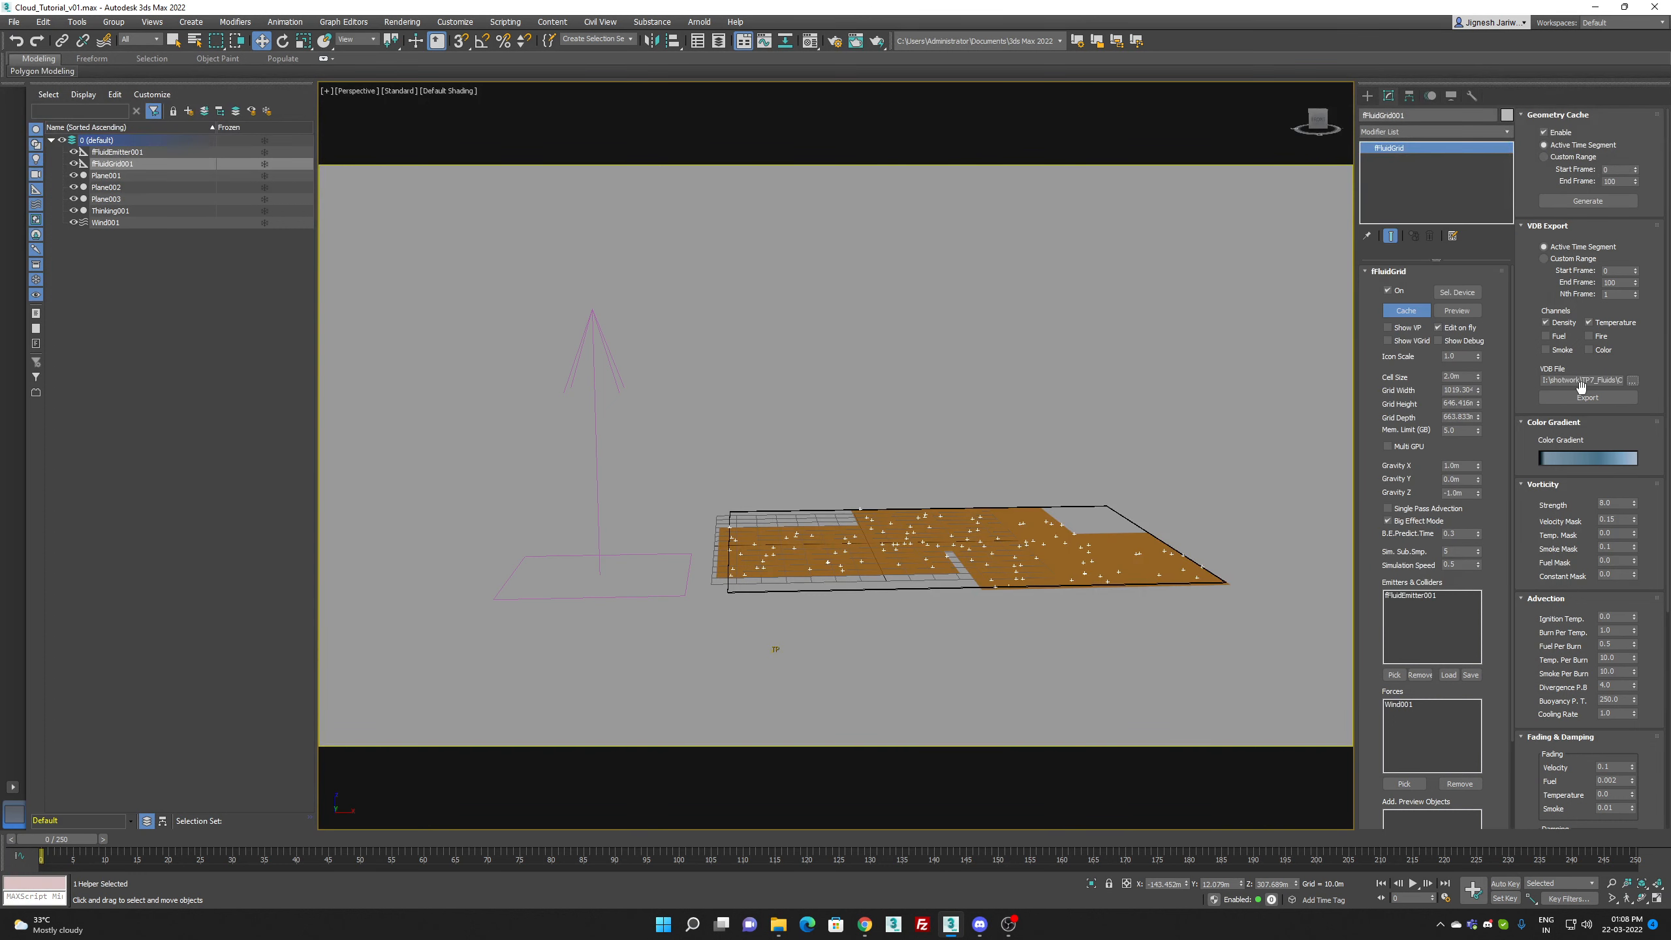
{"action": "left_click", "coordinate": [1589, 403]}
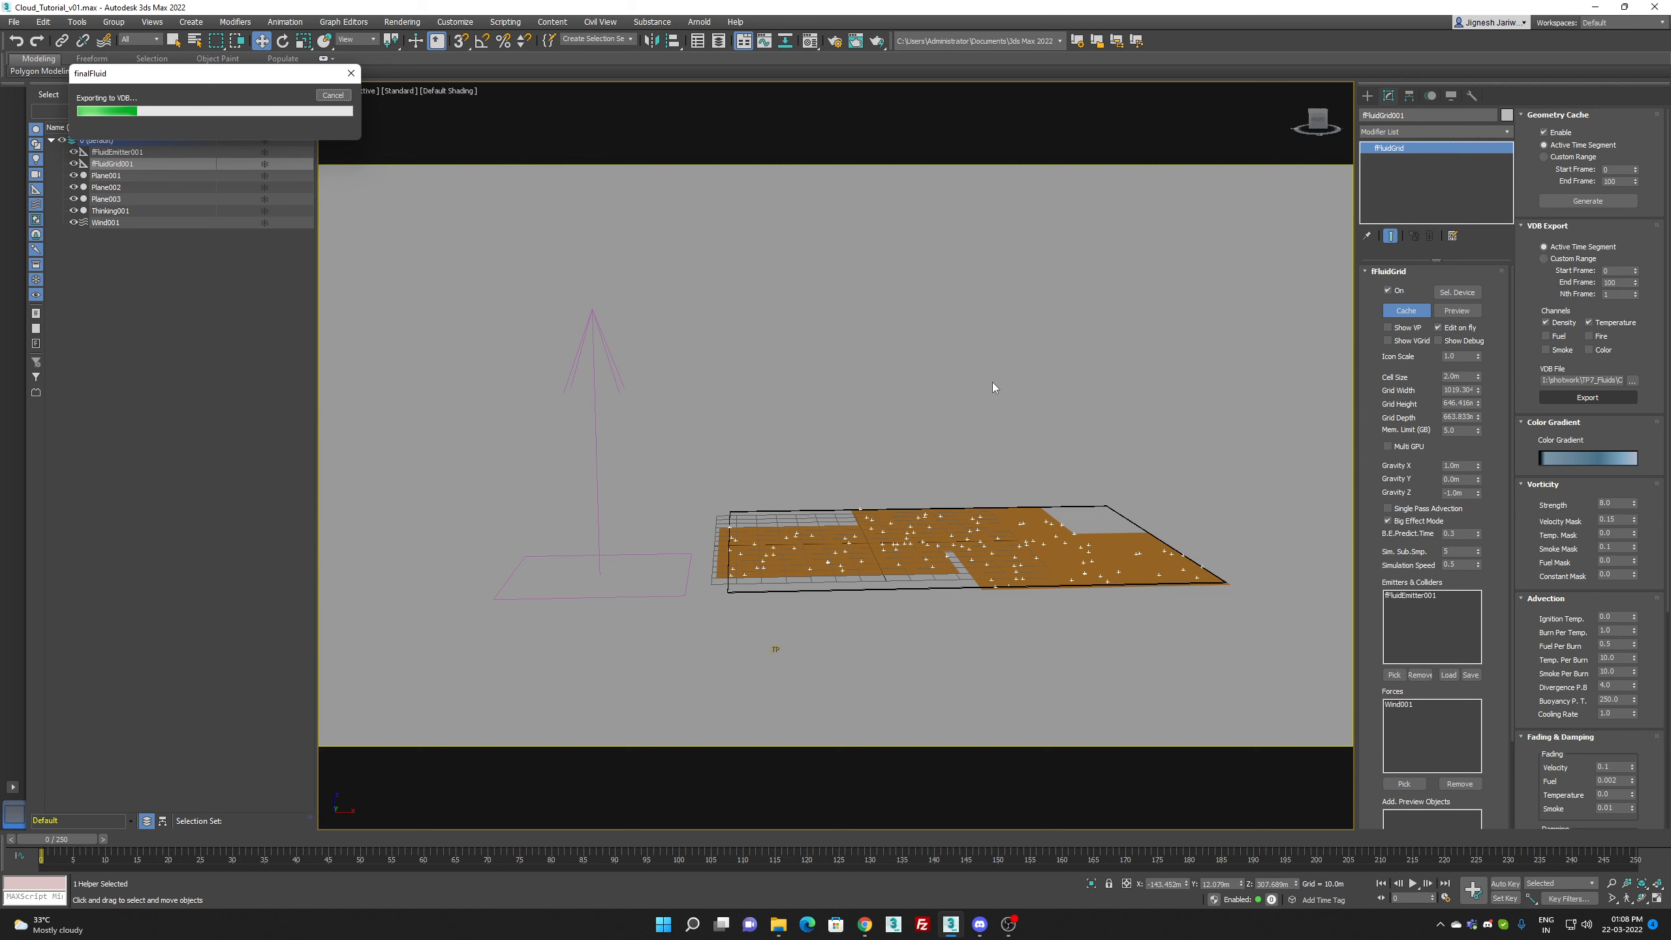
{"action": "left_click", "coordinate": [1008, 925]}
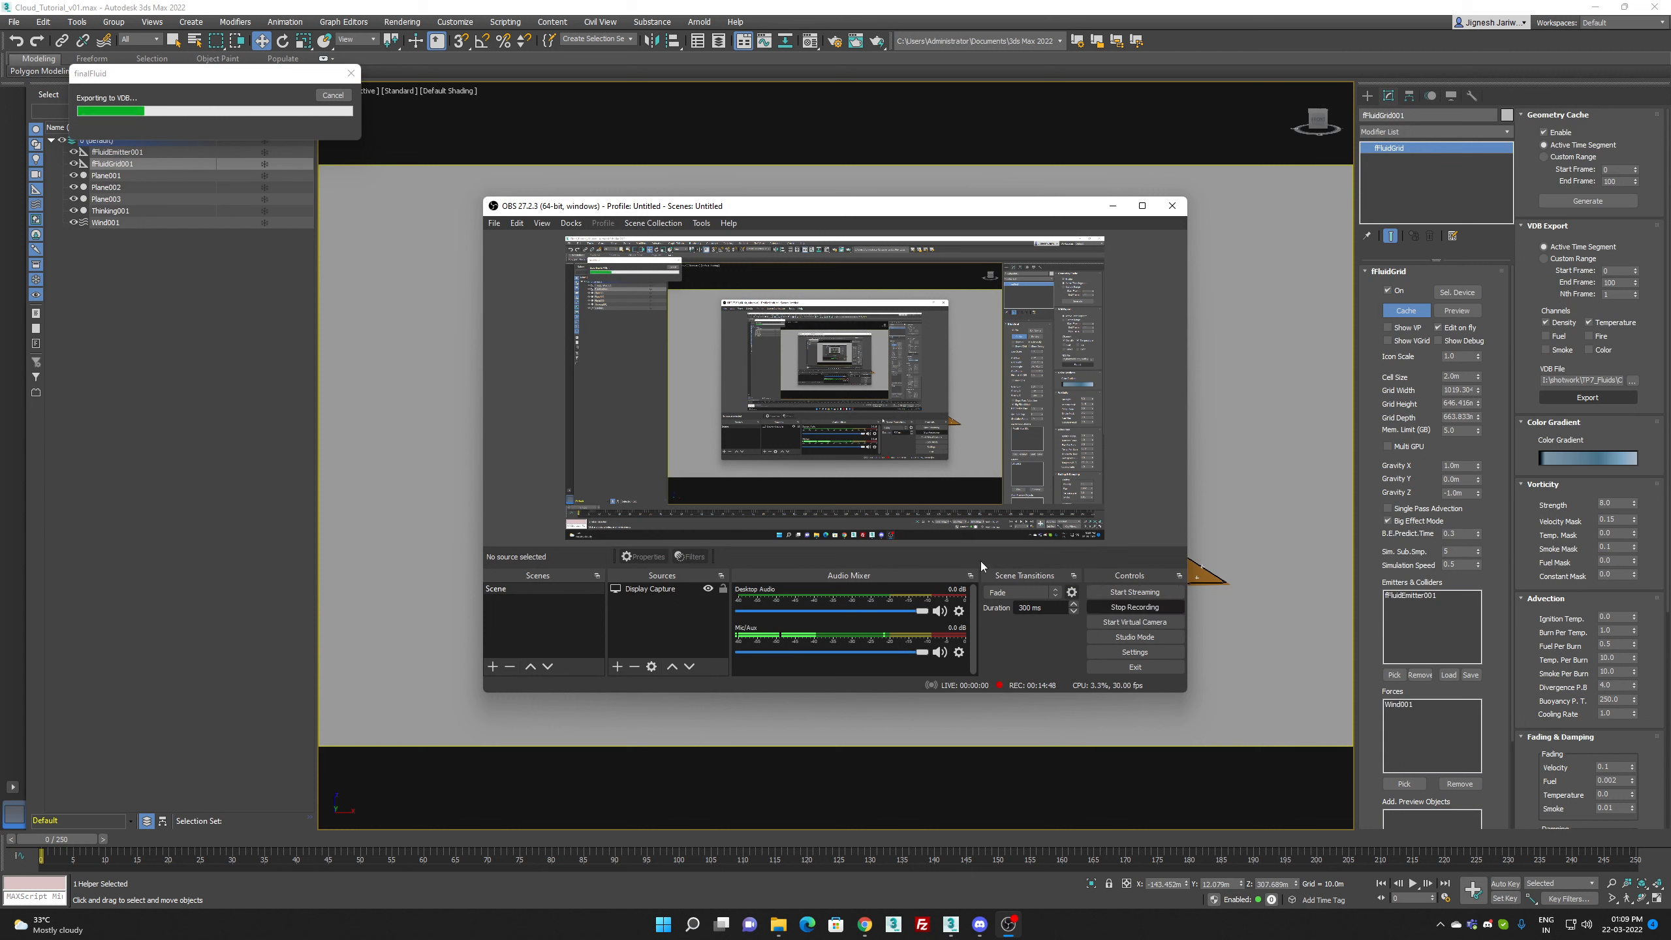
{"action": "left_click", "coordinate": [1010, 929]}
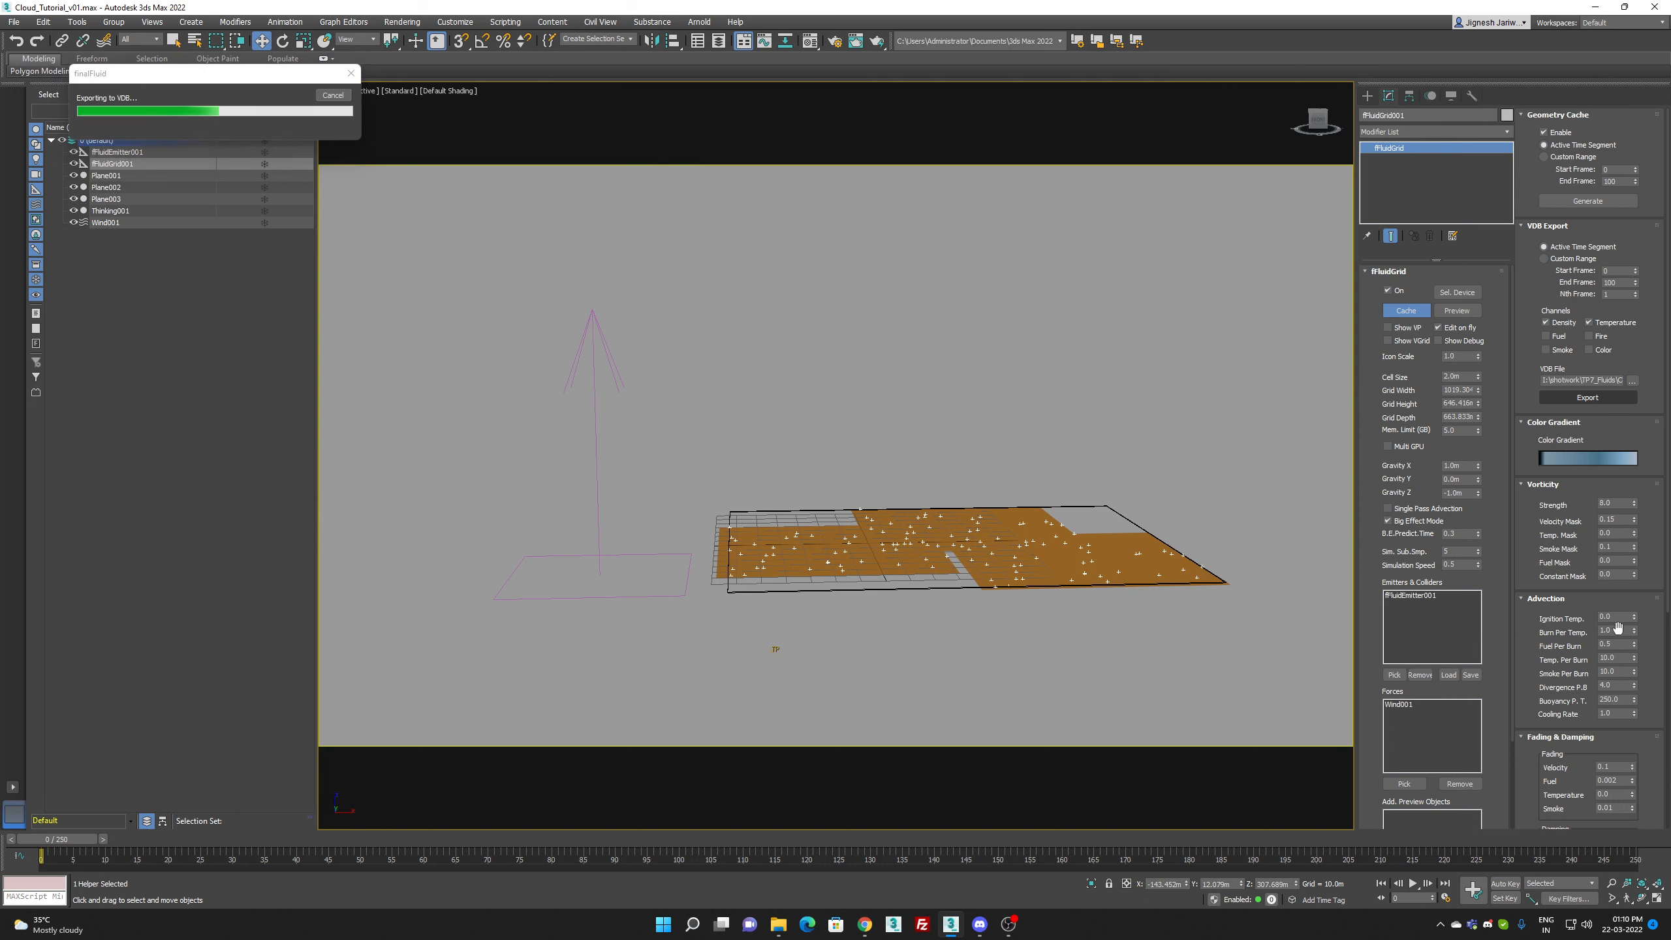
{"action": "scroll", "coordinate": [1617, 632], "scroll_direction": "down", "scroll_amount": 5}
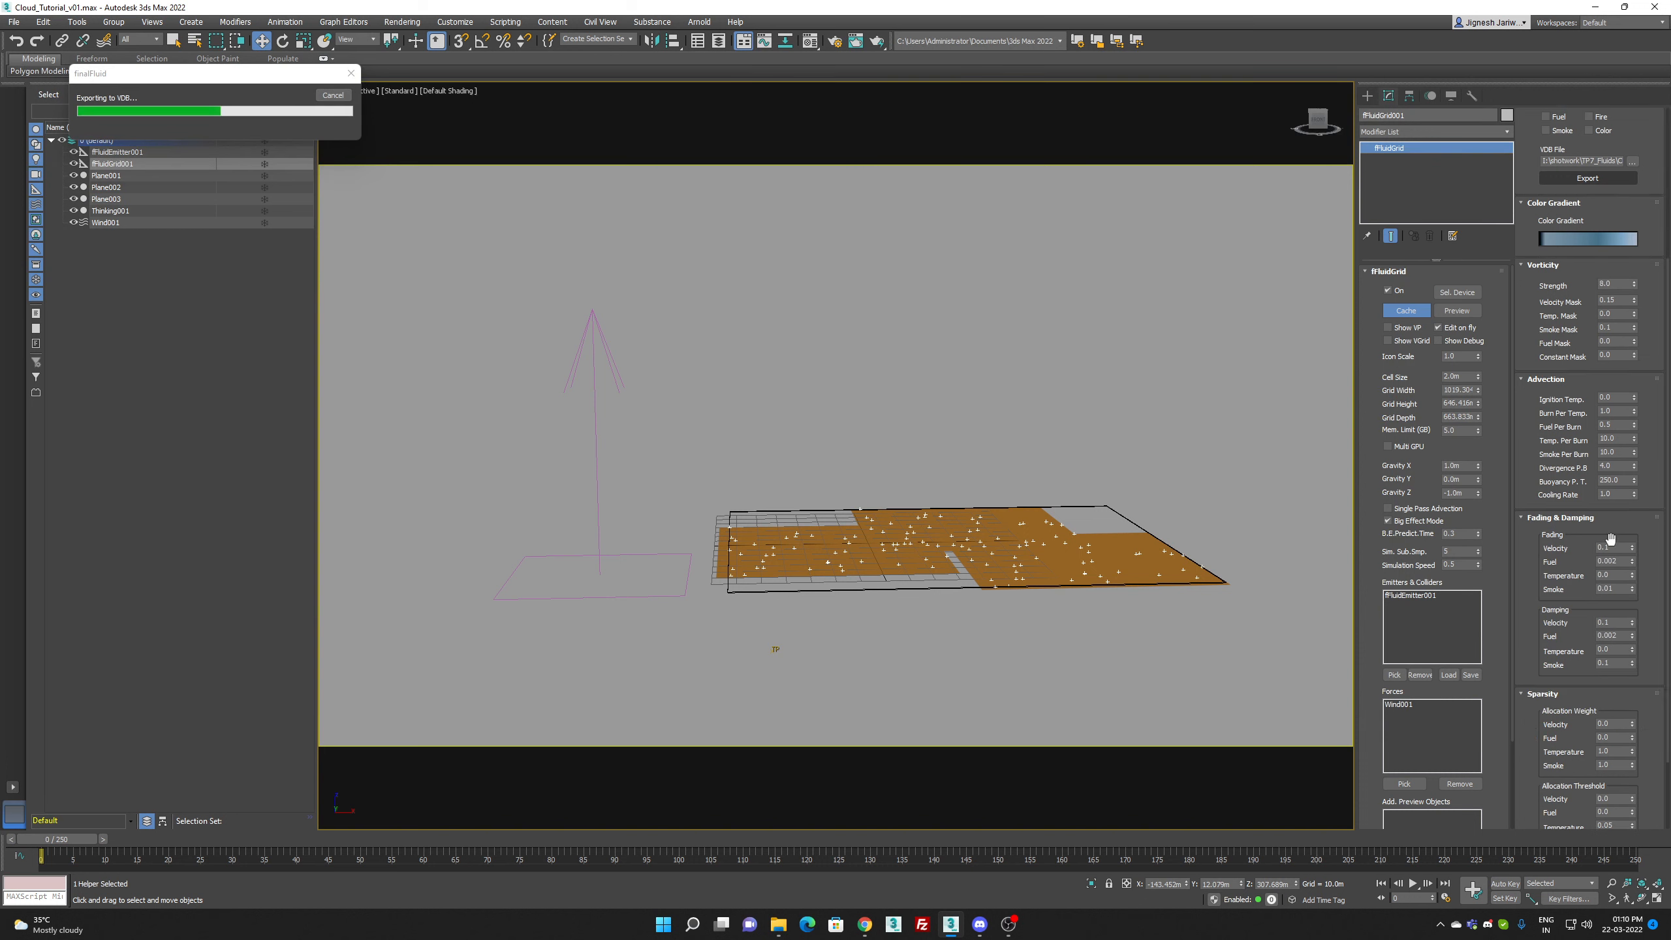
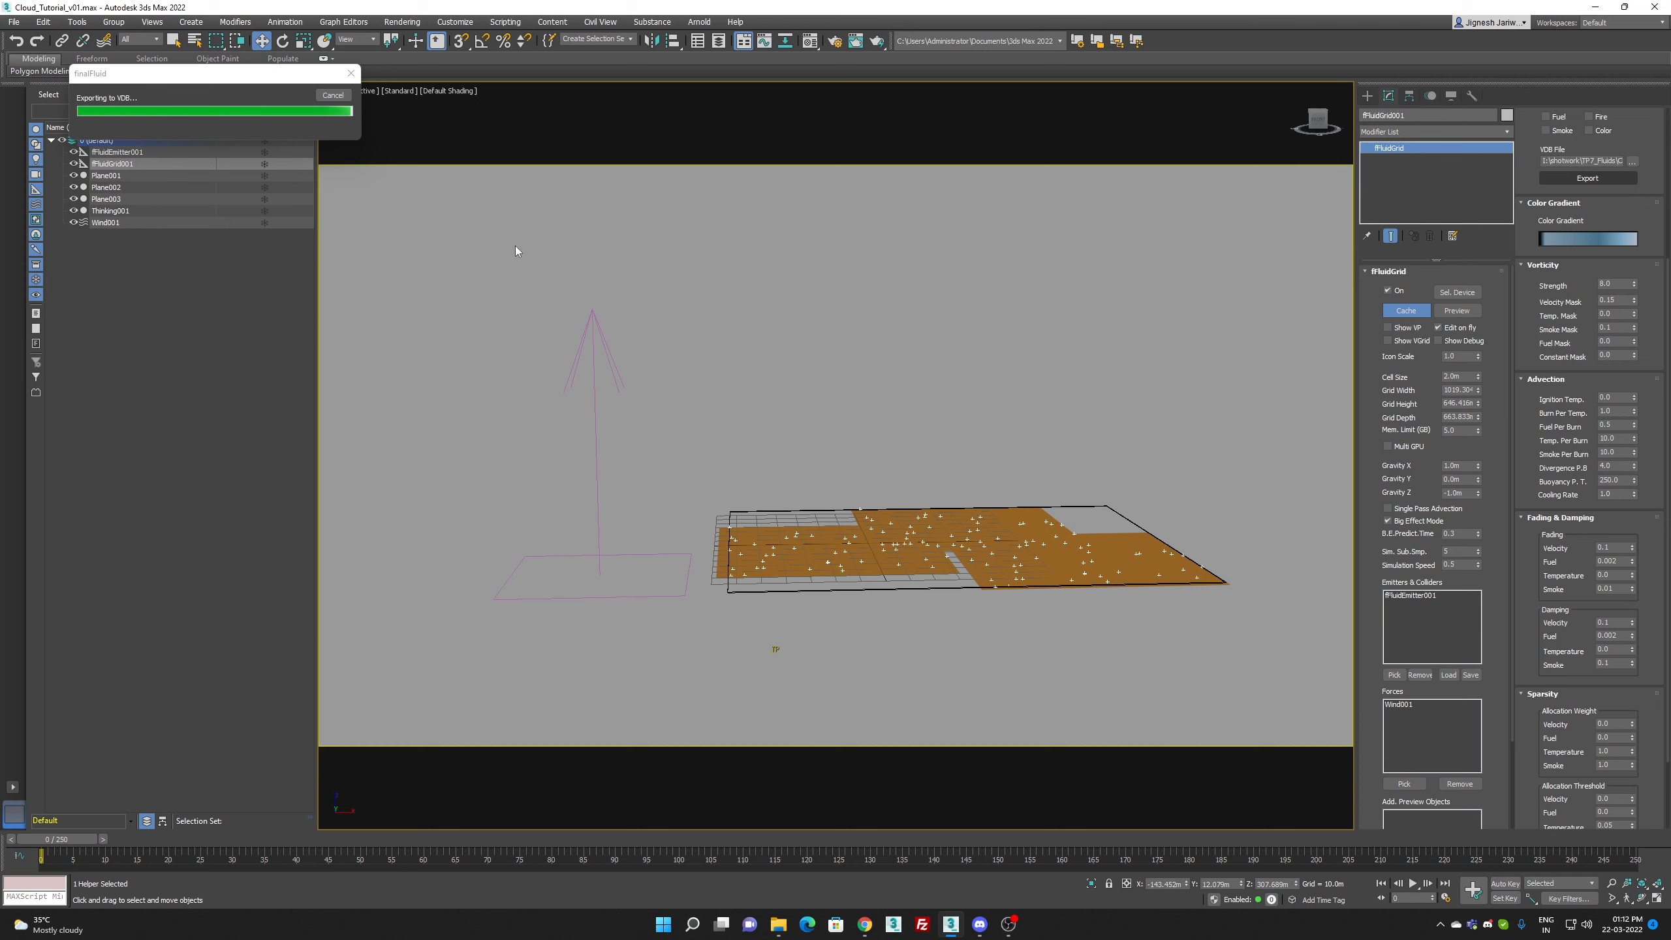
Step: Hide the Thinking001 particle system, set the production renderer to finalRender and dismiss the licence message
{"action": "left_click", "coordinate": [74, 211]}
{"action": "left_click", "coordinate": [699, 356]}
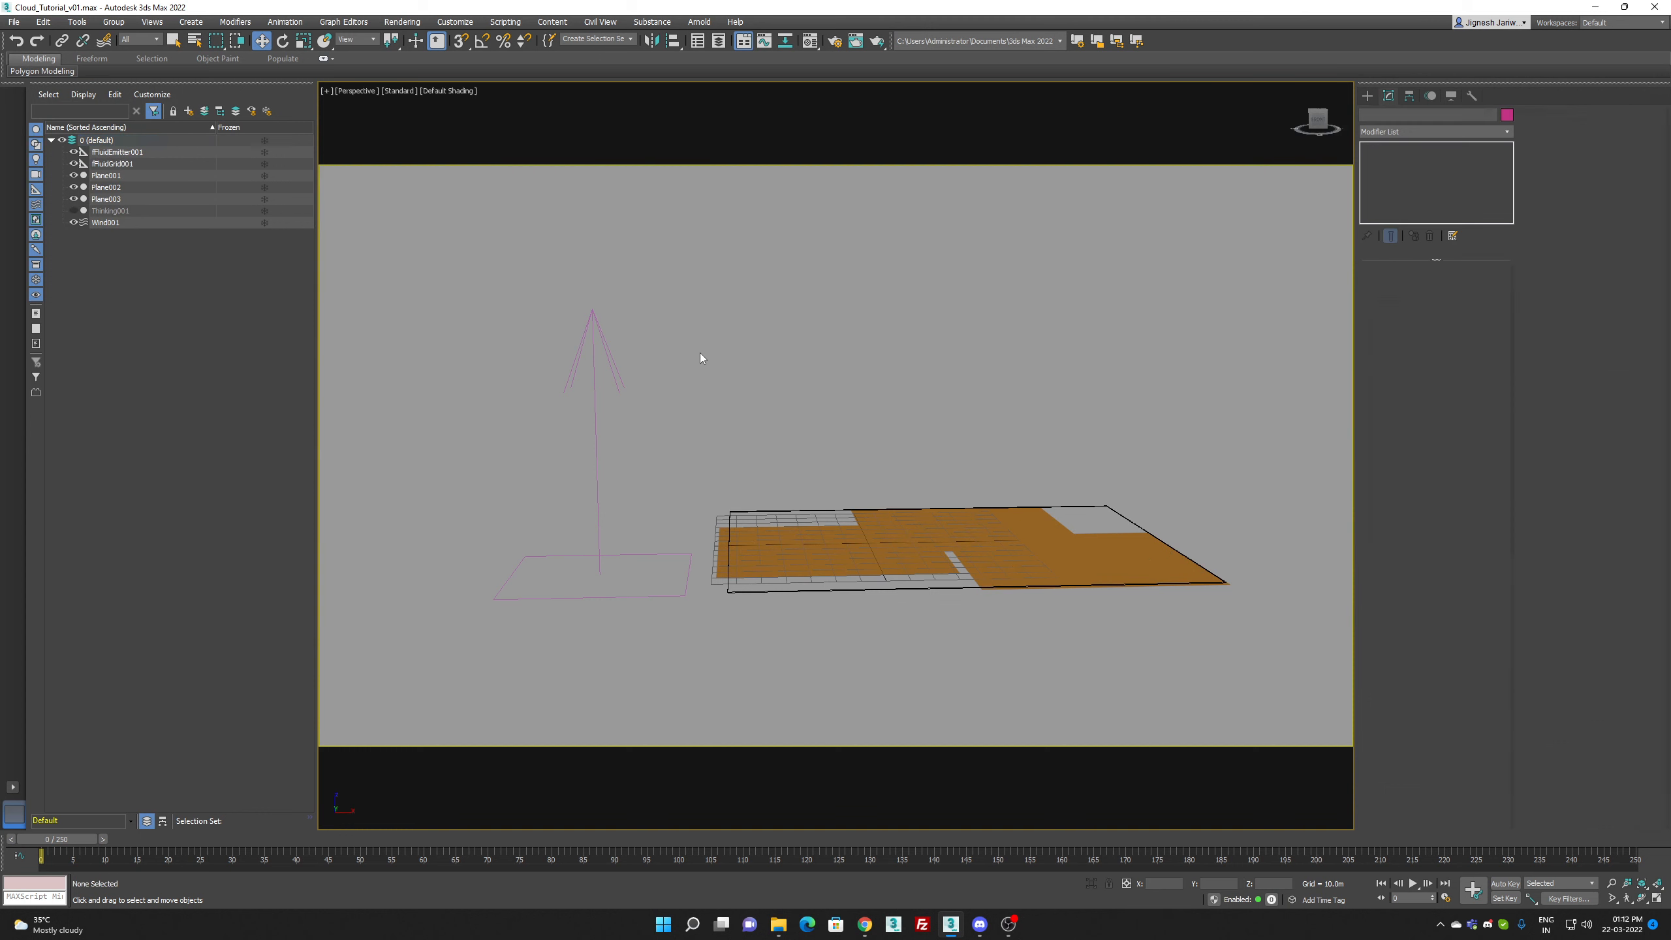
{"action": "key", "text": "F10"}
{"action": "left_click", "coordinate": [1250, 125]}
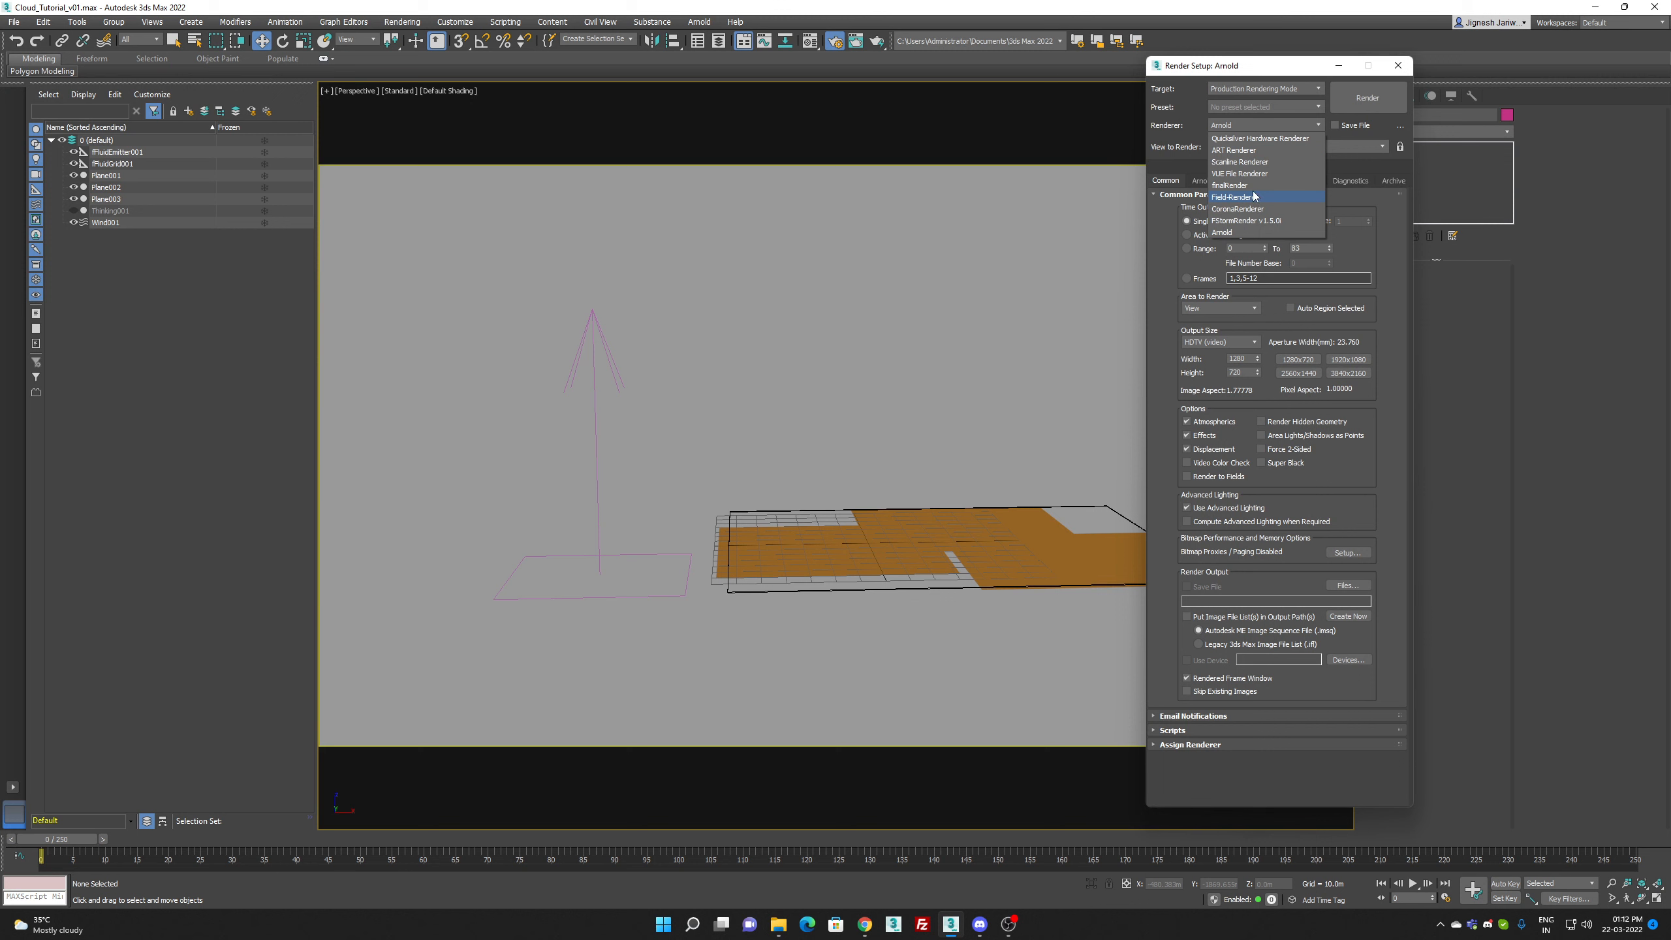
{"action": "left_click", "coordinate": [1222, 233]}
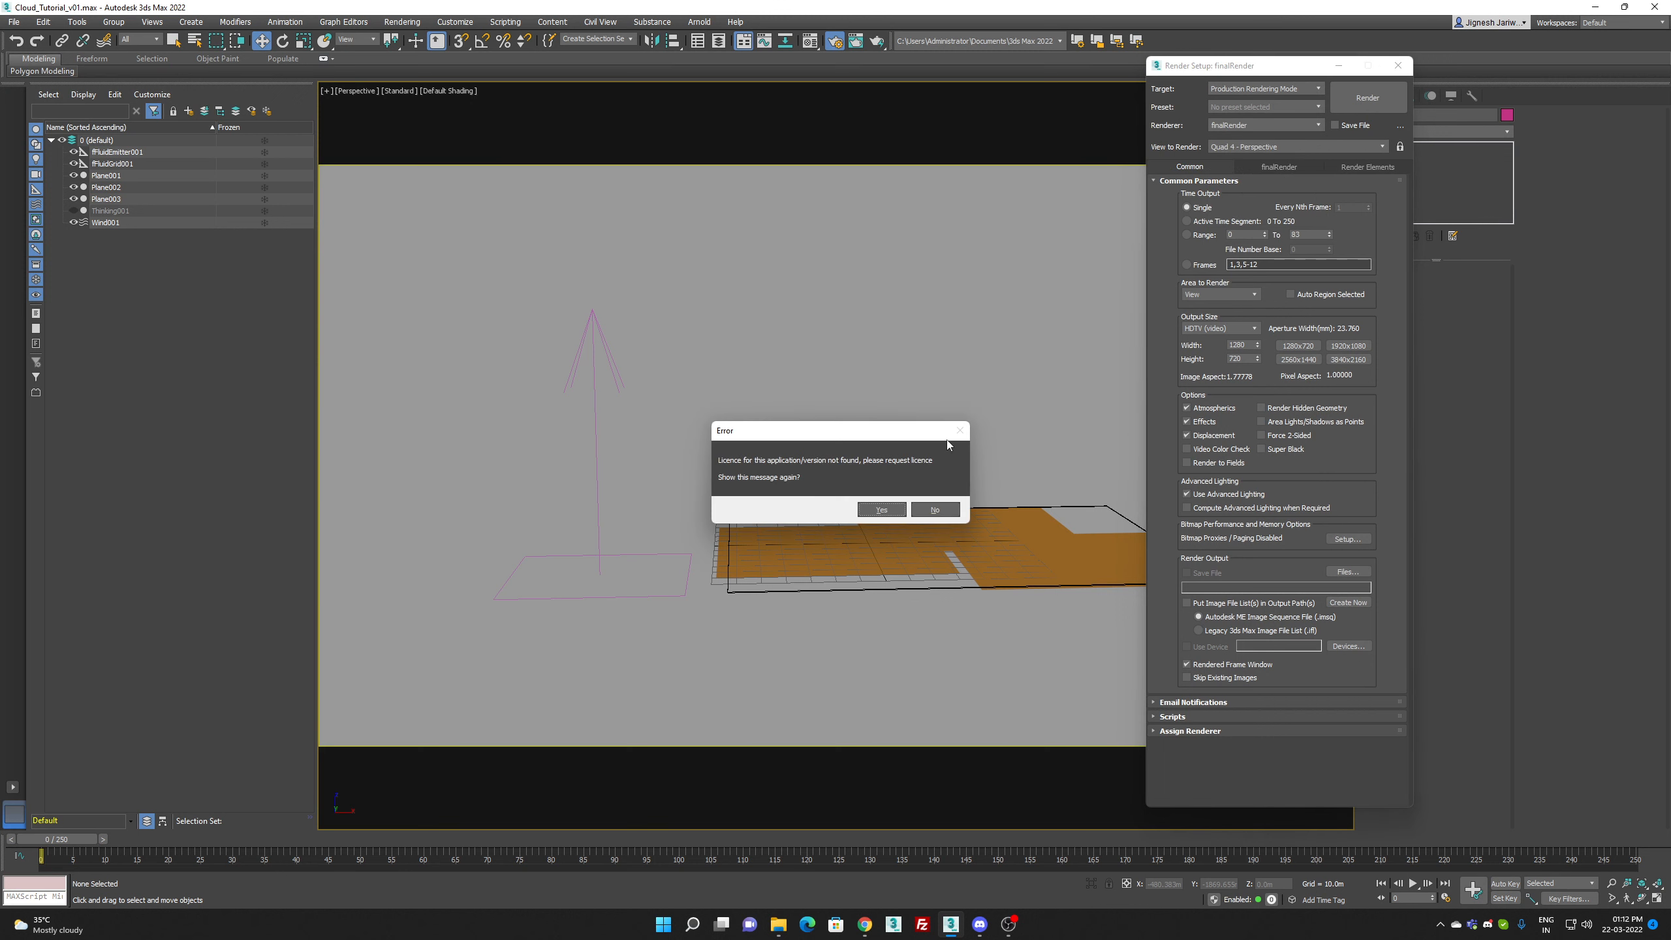
{"action": "left_click", "coordinate": [882, 511]}
Step: Switch to cebas Product Manager and start importing a licence file
{"action": "key", "text": "super"}
{"action": "type", "text": "cebas Product Manager"}
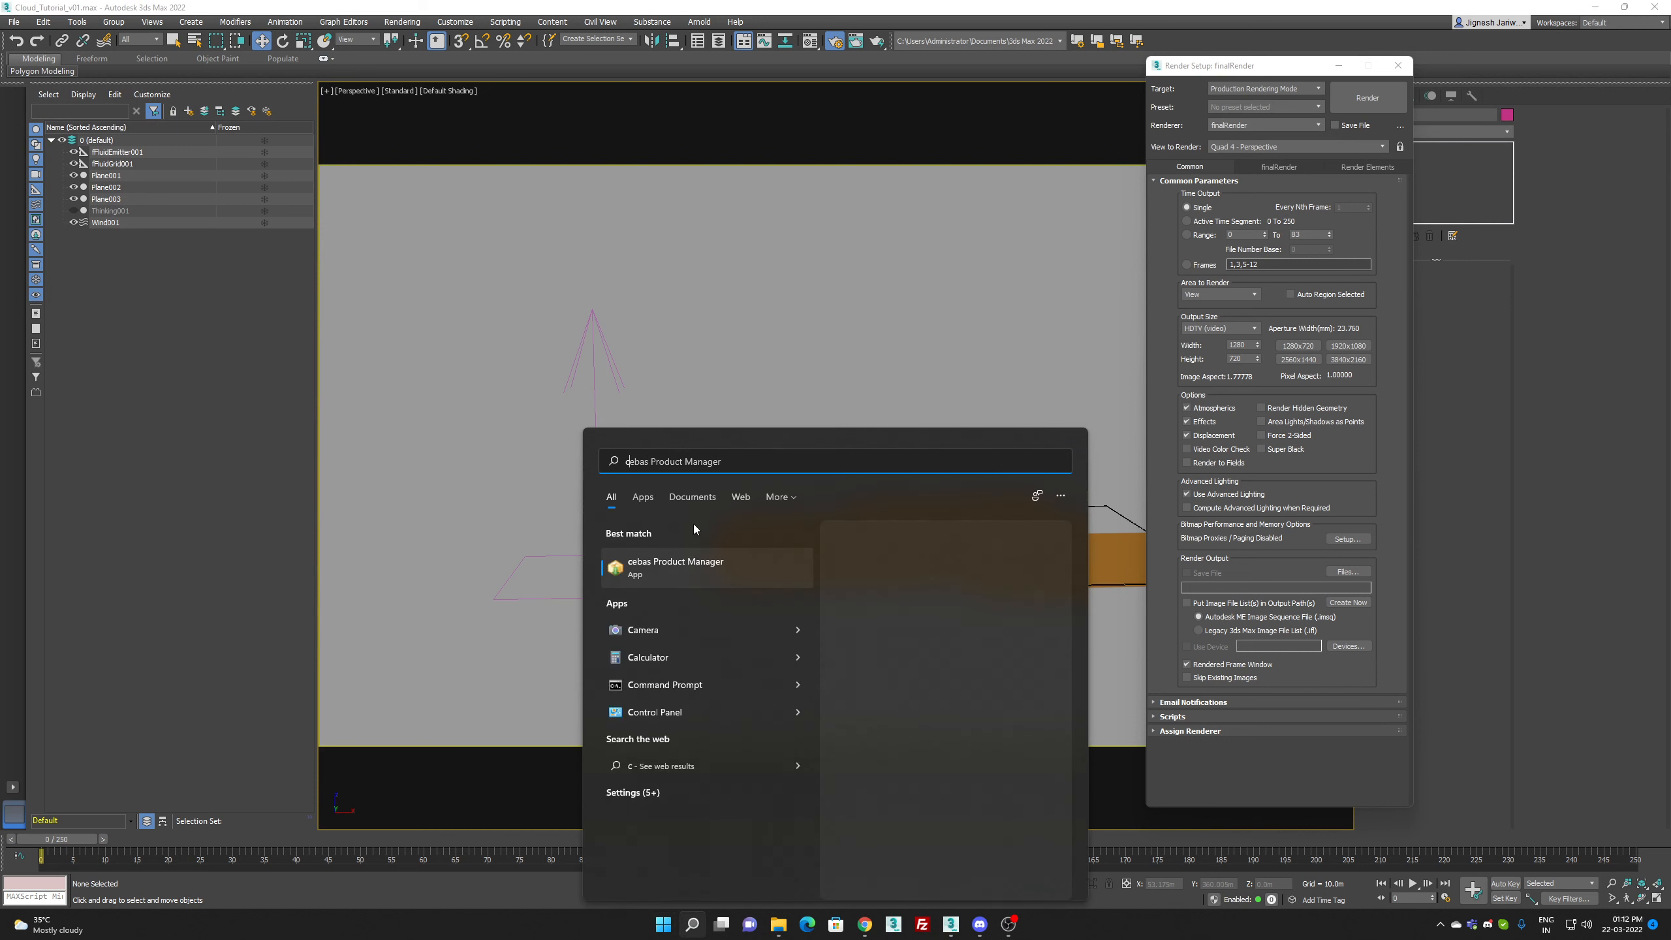
{"action": "left_click", "coordinate": [697, 565]}
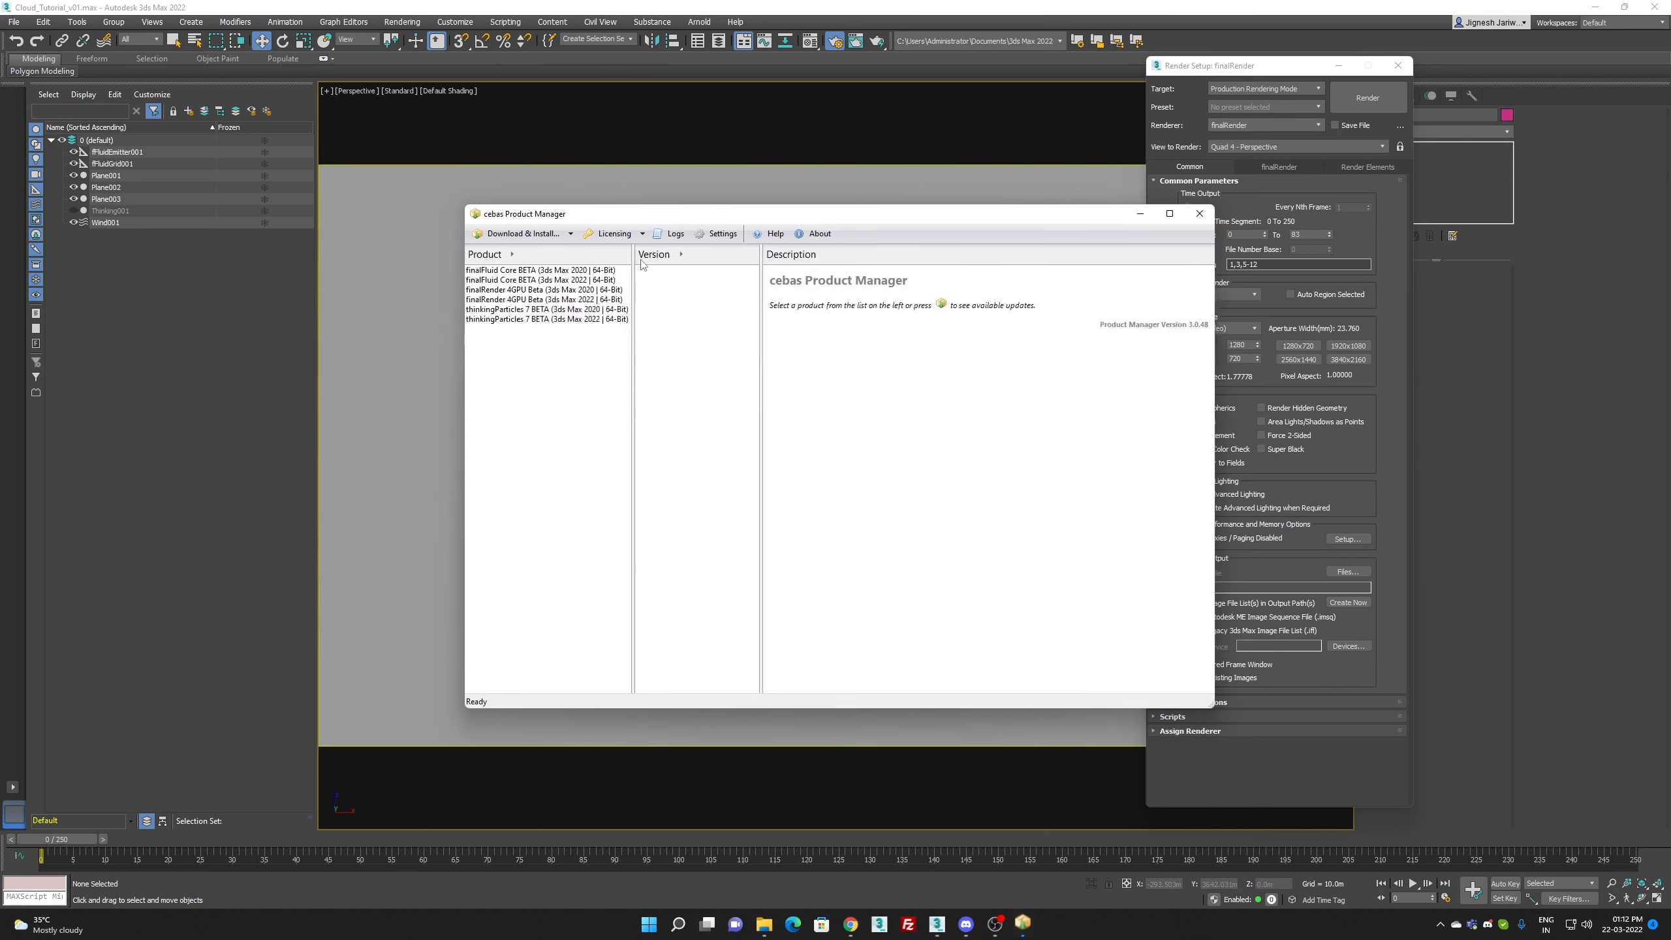
{"action": "left_click", "coordinate": [643, 235]}
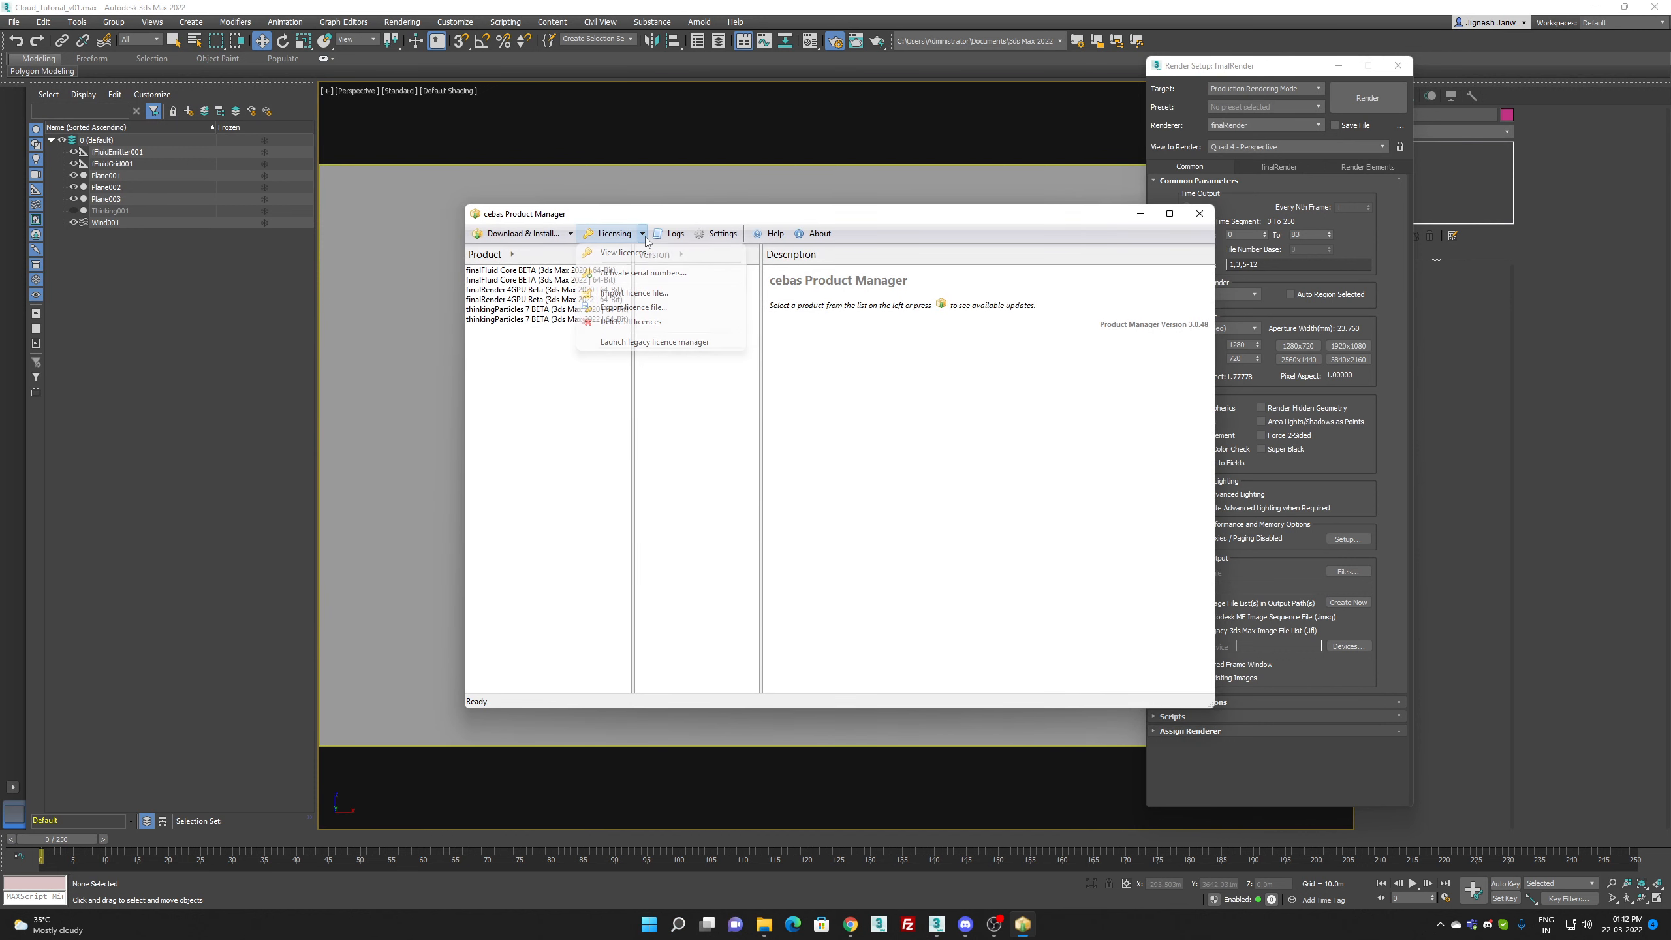
{"action": "left_click", "coordinate": [653, 296]}
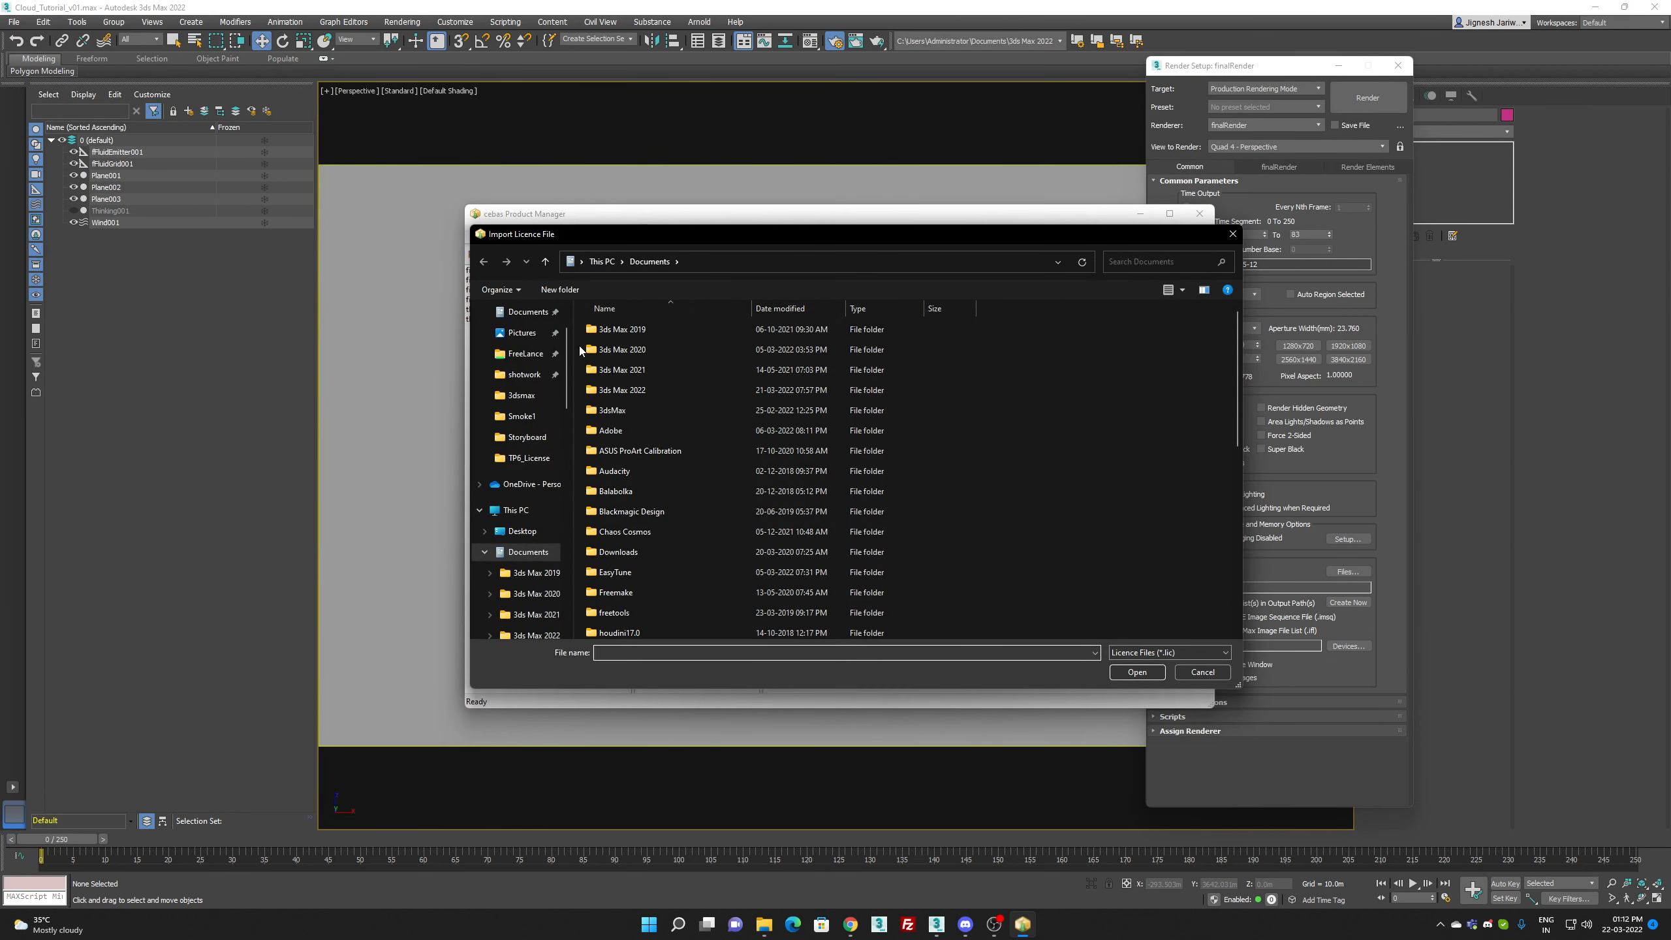
Step: Import tp6_March_sacre__2022.LIC from the TP6_License folder inside 3dsmax_plugins on drive H and close the product manager
{"action": "scroll", "coordinate": [536, 366], "scroll_direction": "up", "scroll_amount": 1}
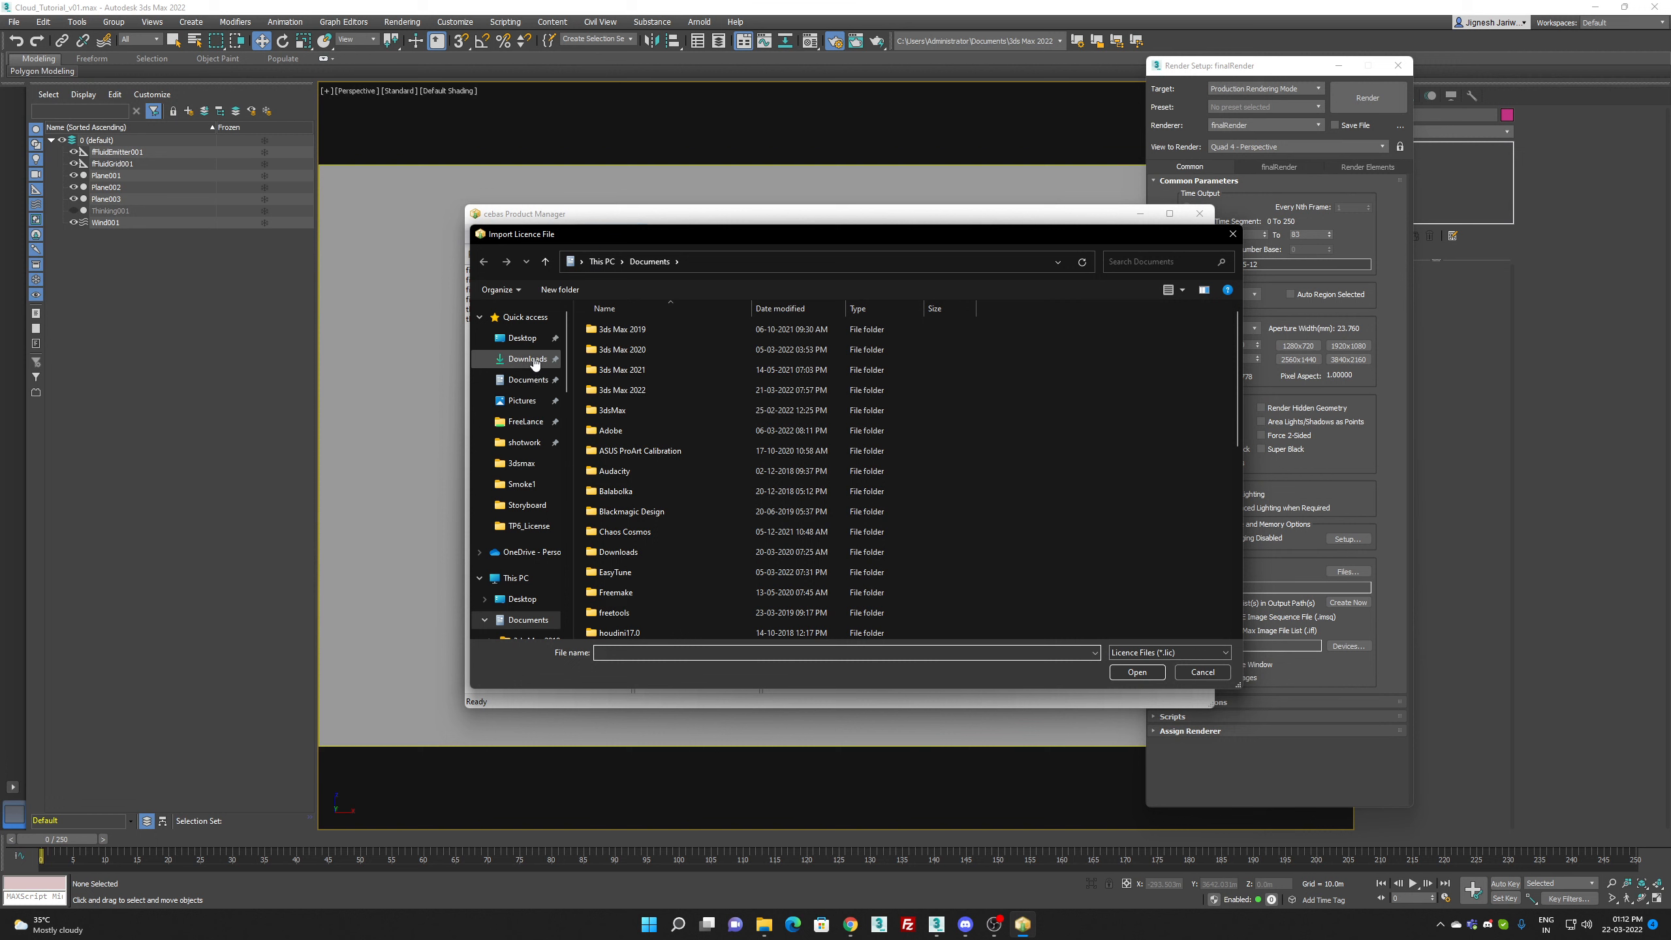
{"action": "scroll", "coordinate": [523, 481], "scroll_direction": "down", "scroll_amount": 3}
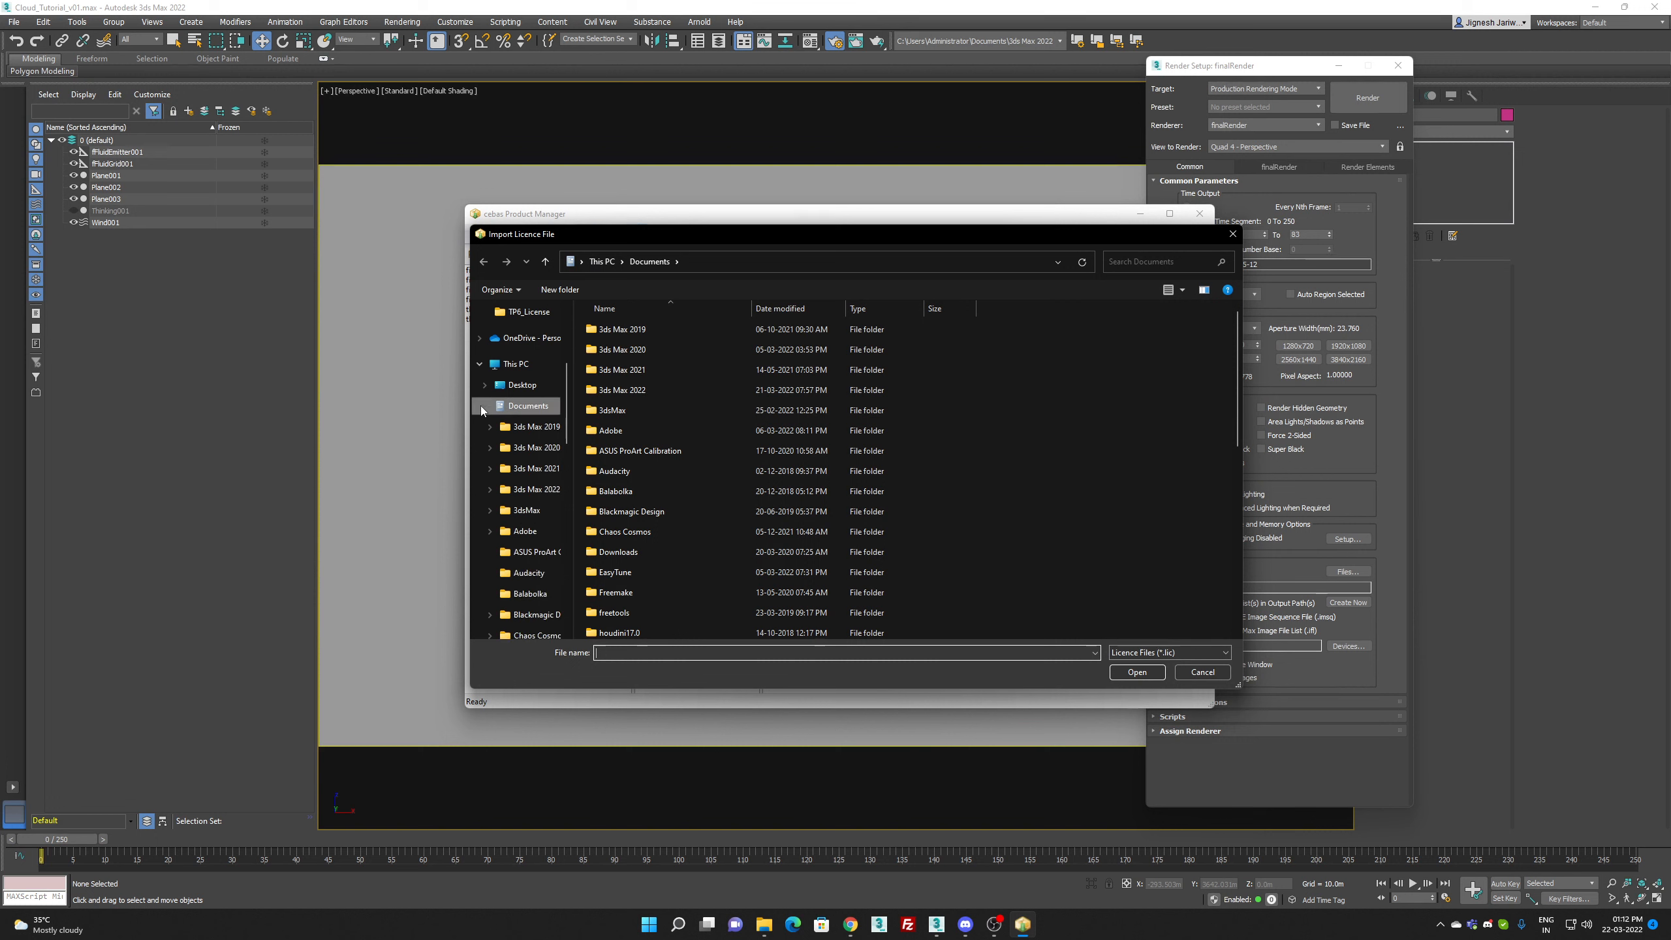
{"action": "scroll", "coordinate": [500, 428], "scroll_direction": "down", "scroll_amount": 10}
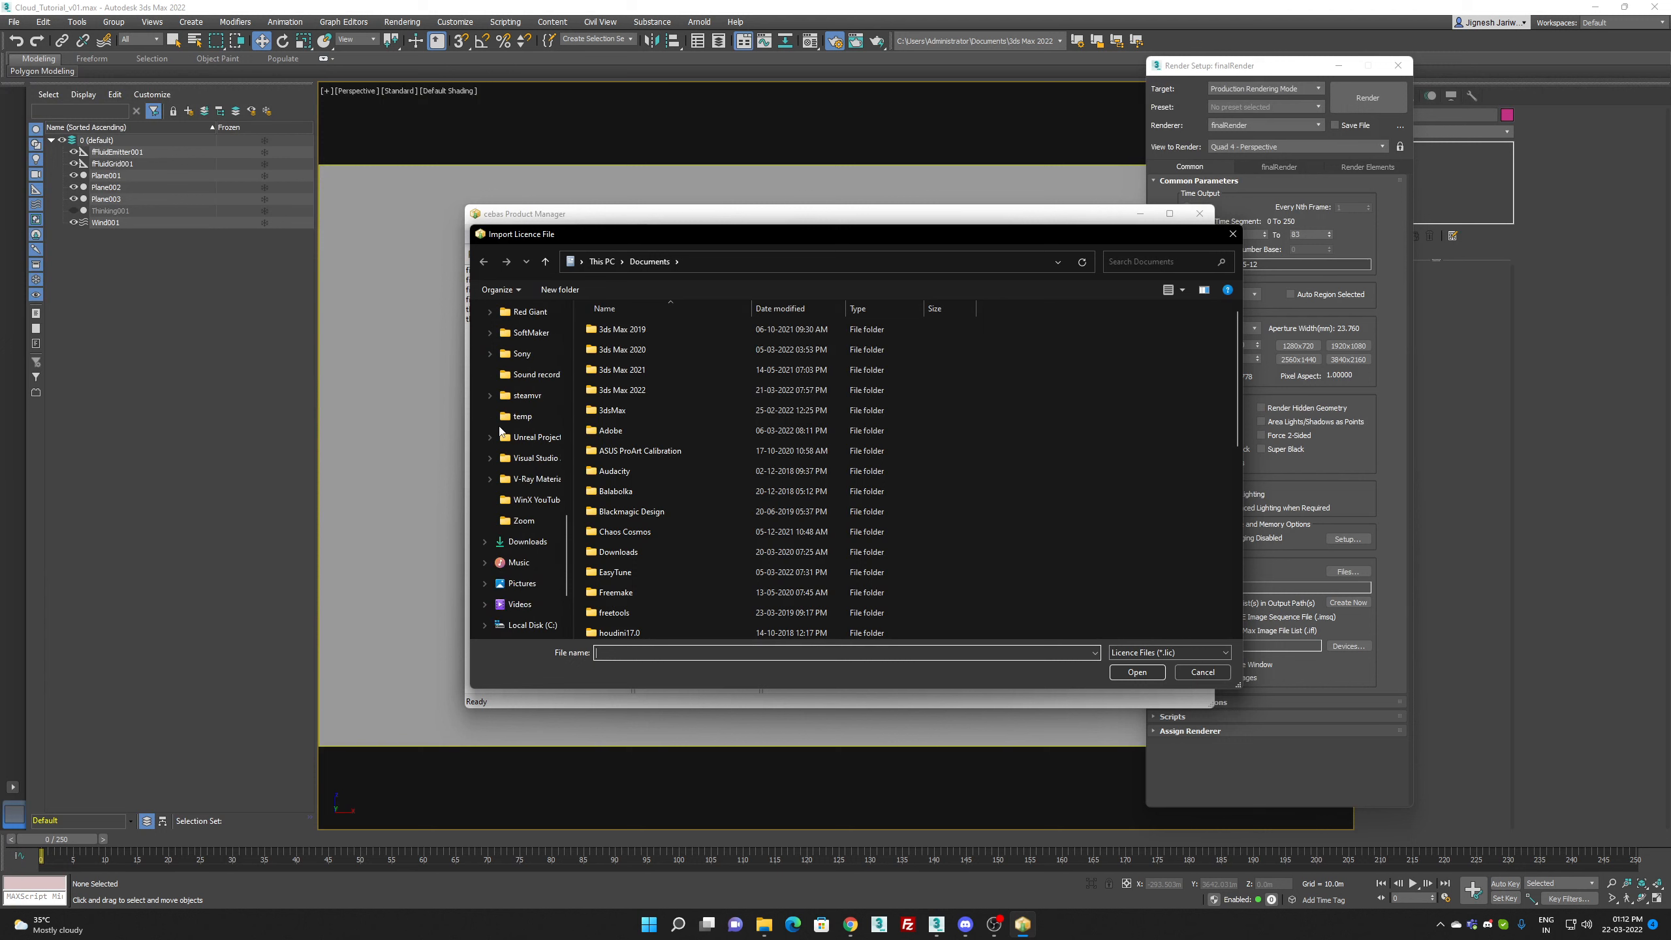
{"action": "scroll", "coordinate": [500, 431], "scroll_direction": "down", "scroll_amount": 2}
{"action": "left_click", "coordinate": [528, 541]}
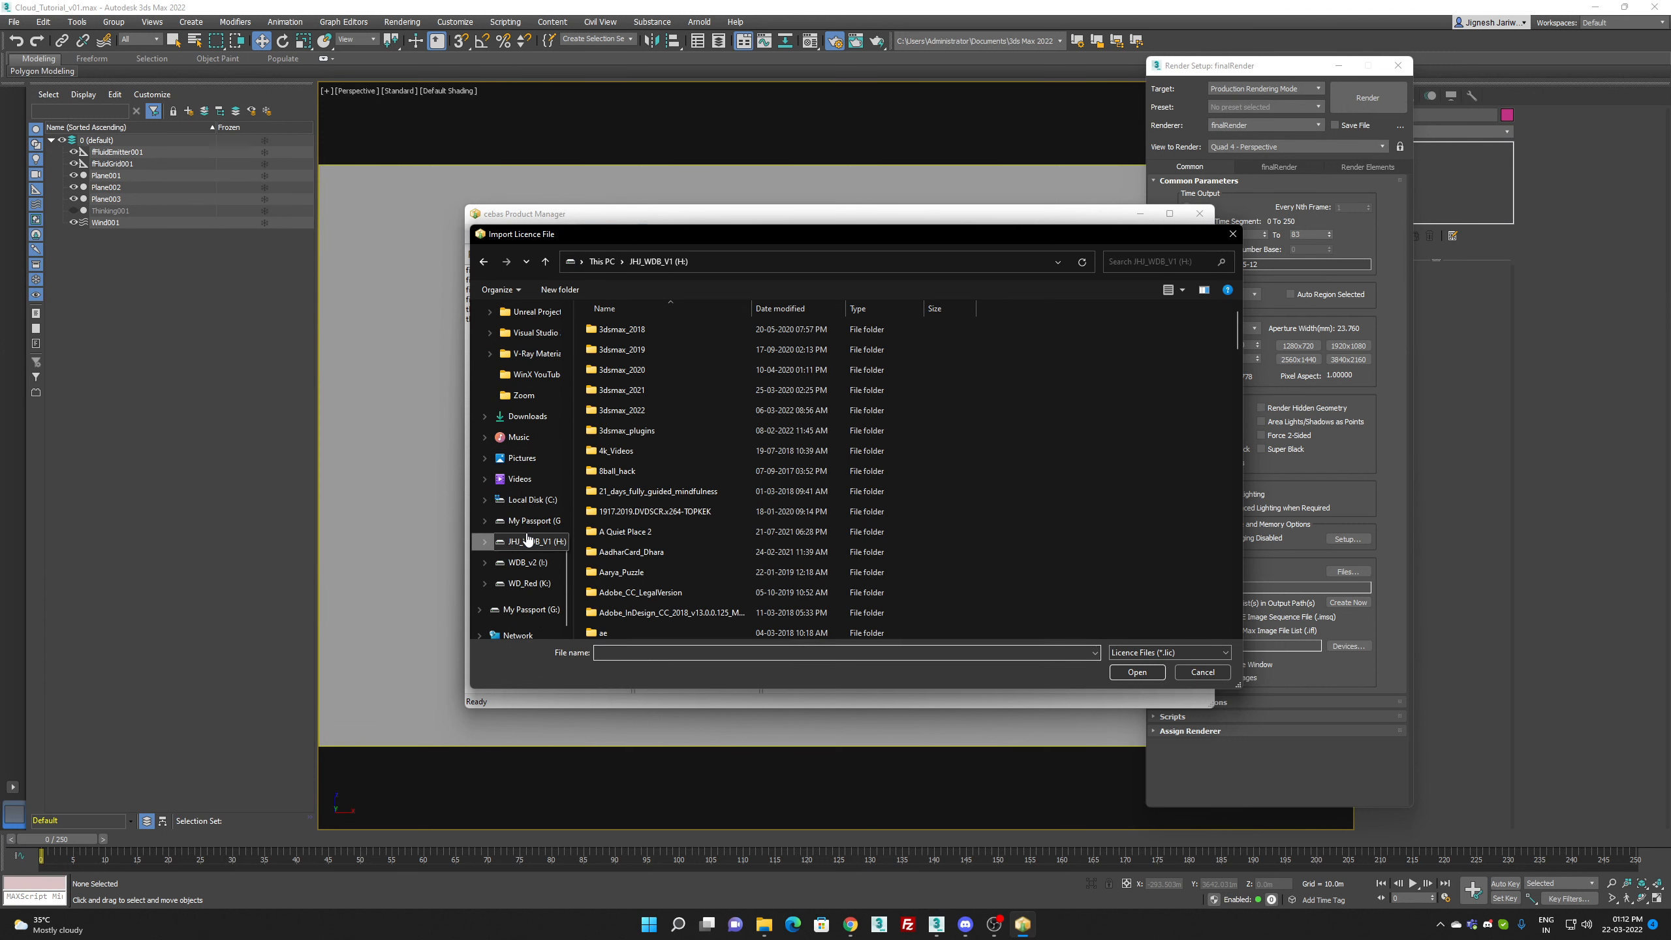
{"action": "double_click", "coordinate": [649, 430]}
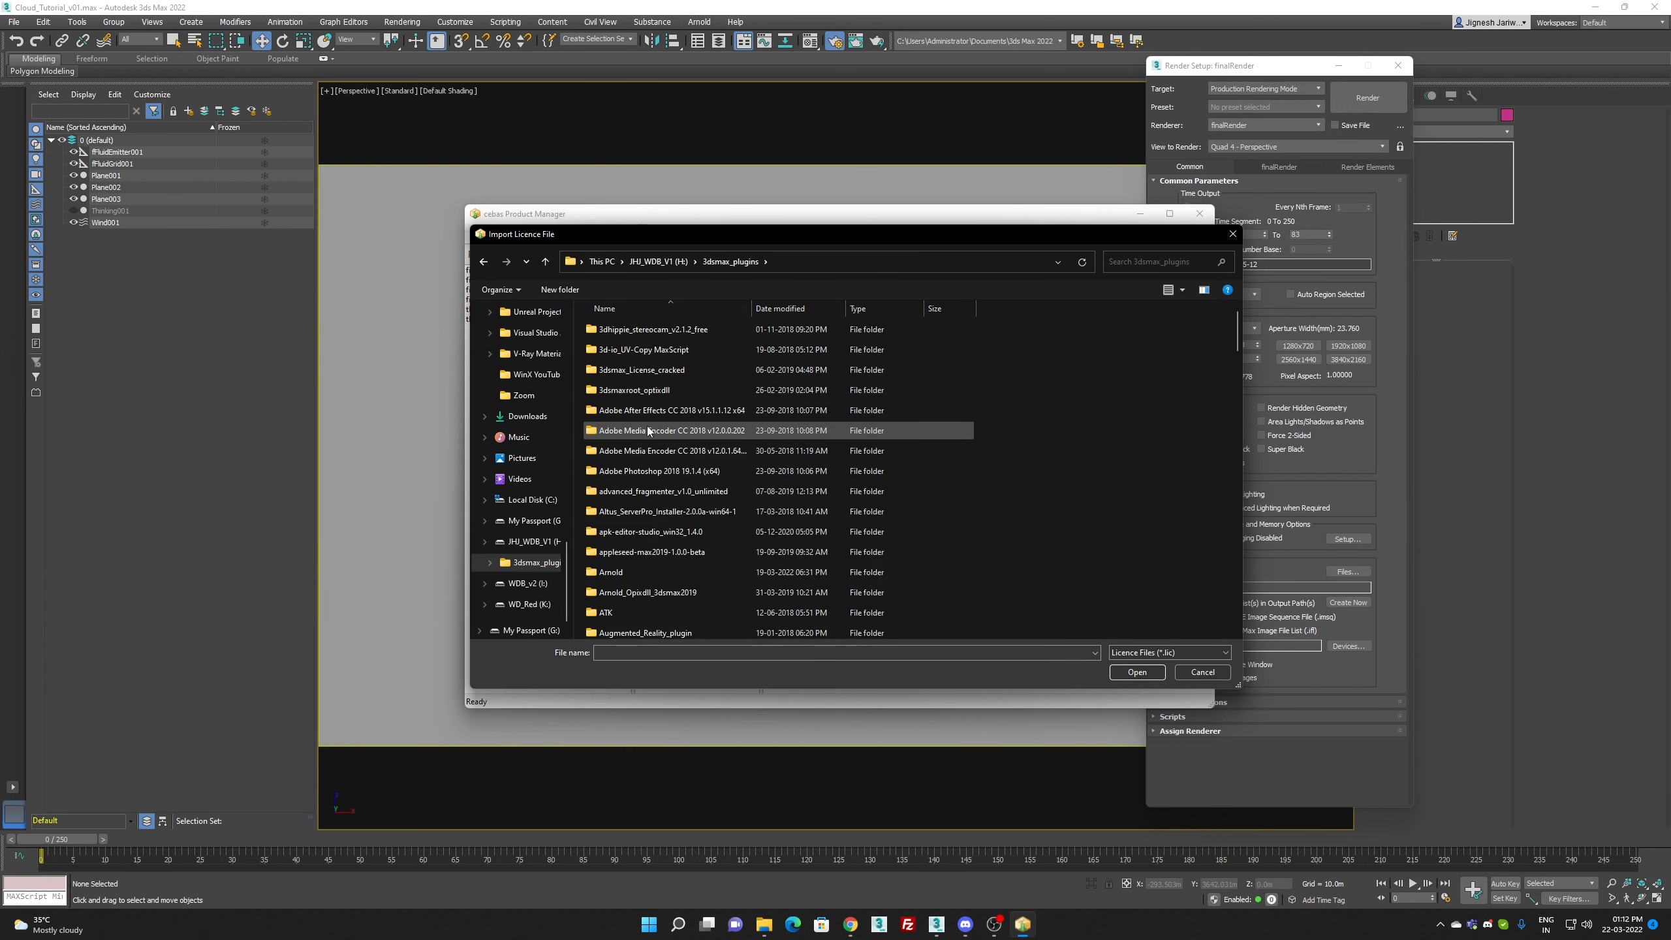
{"action": "scroll", "coordinate": [658, 421], "scroll_direction": "down", "scroll_amount": 20}
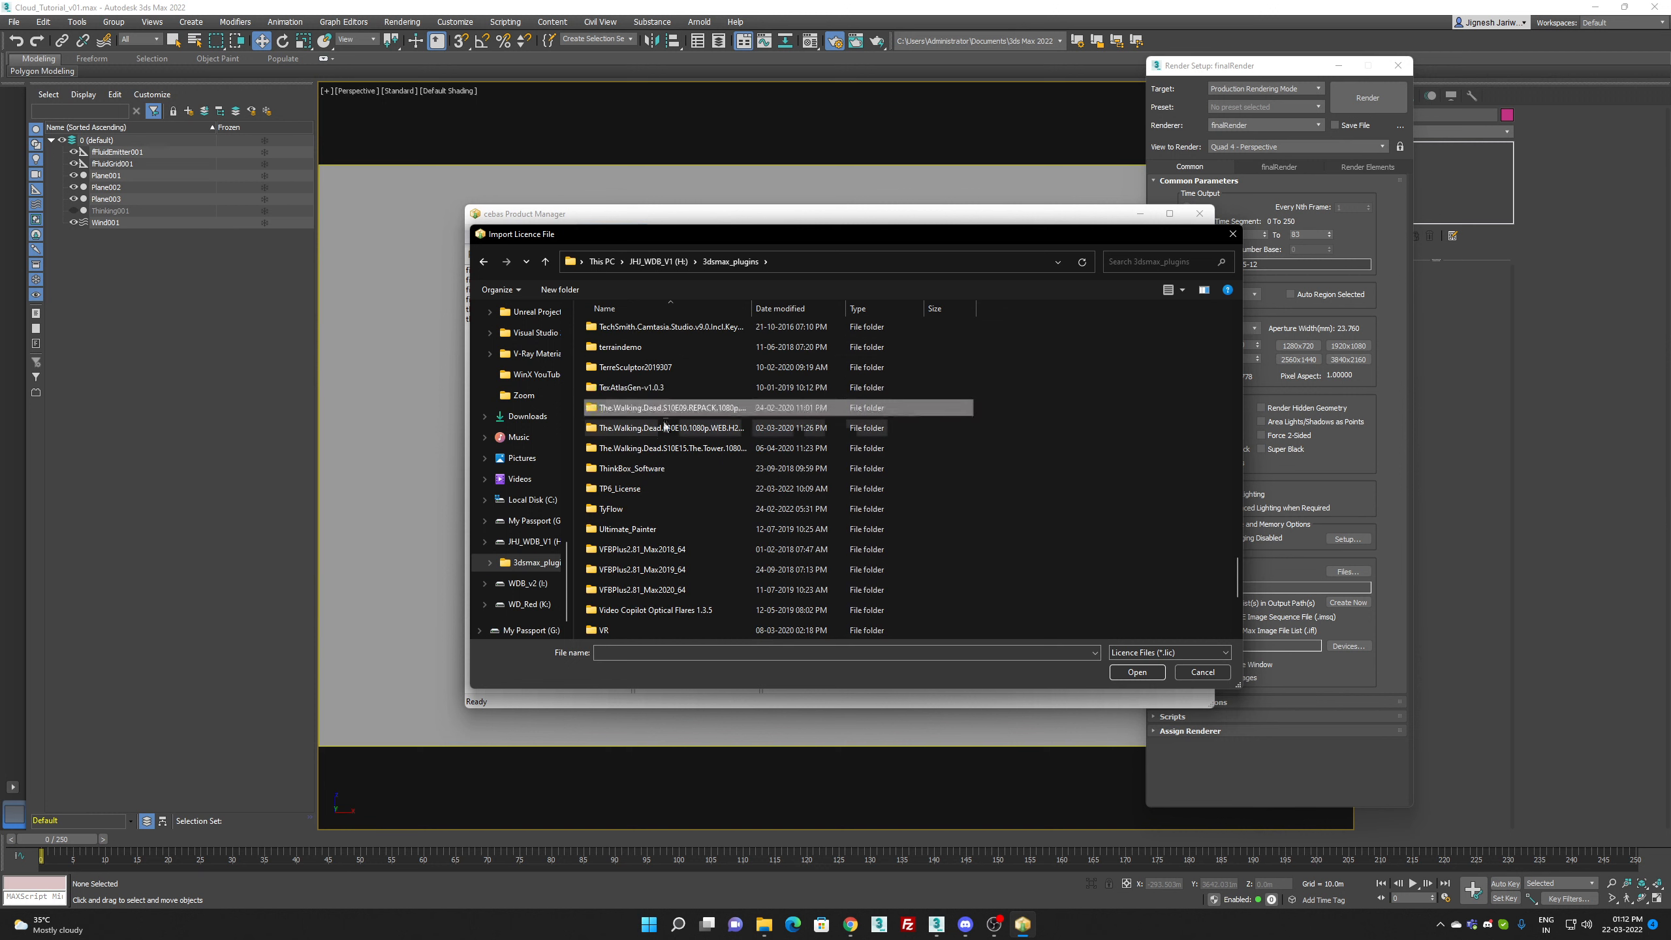
{"action": "double_click", "coordinate": [638, 492]}
{"action": "left_click", "coordinate": [674, 329]}
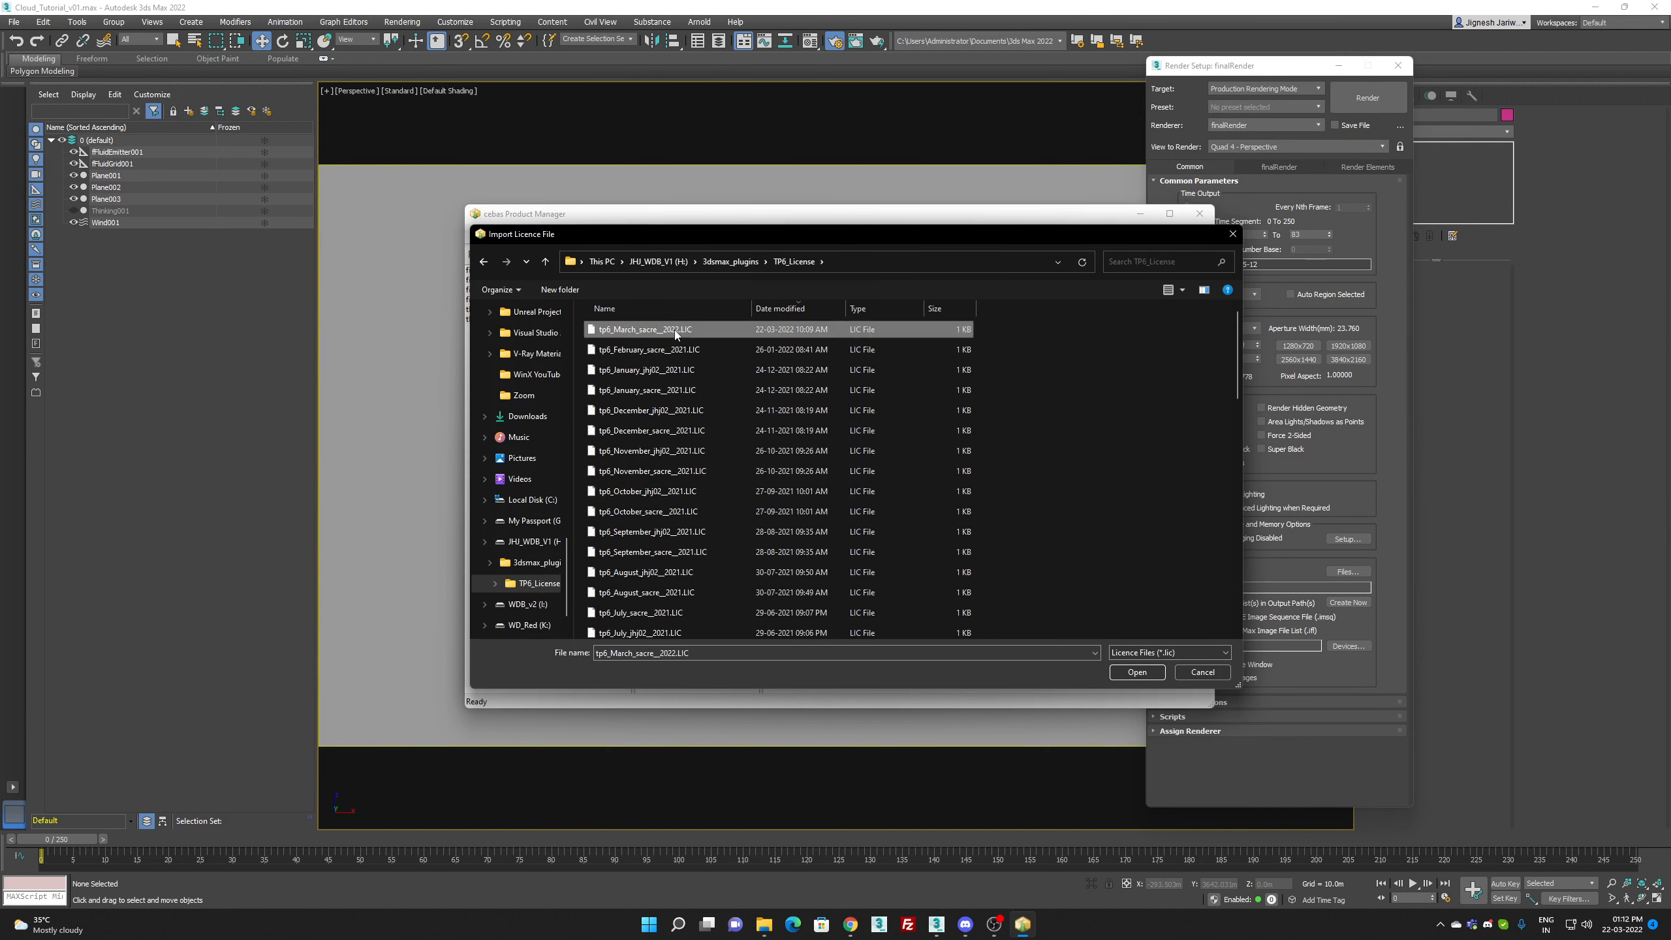
{"action": "double_click", "coordinate": [673, 329]}
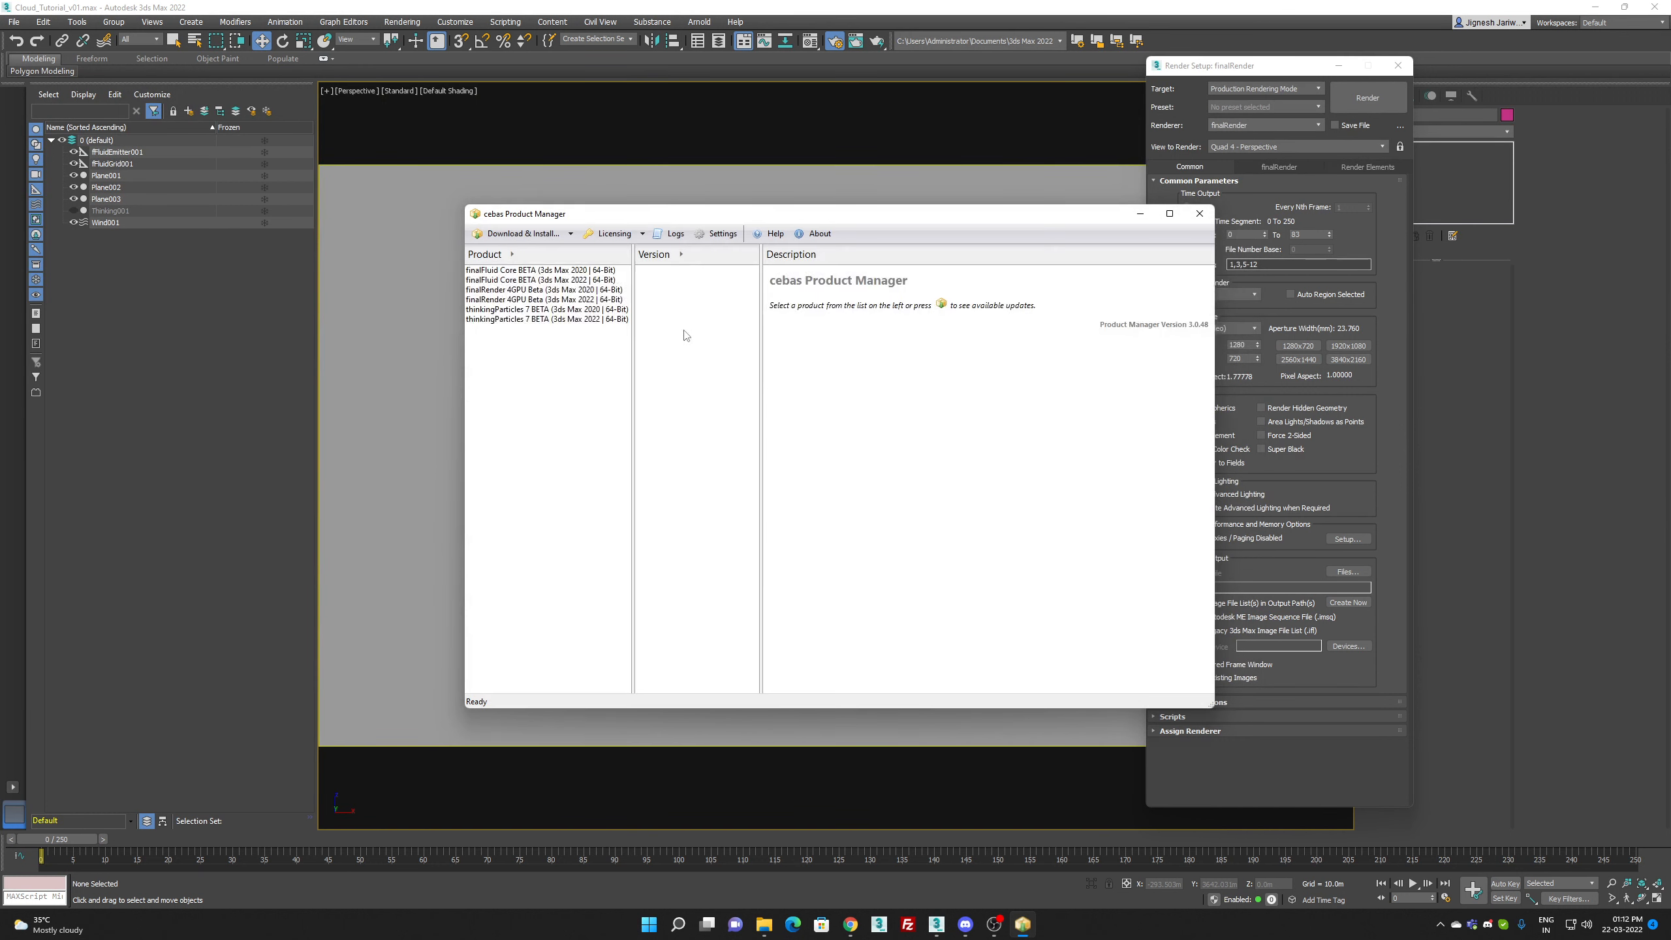
{"action": "left_click", "coordinate": [1199, 213]}
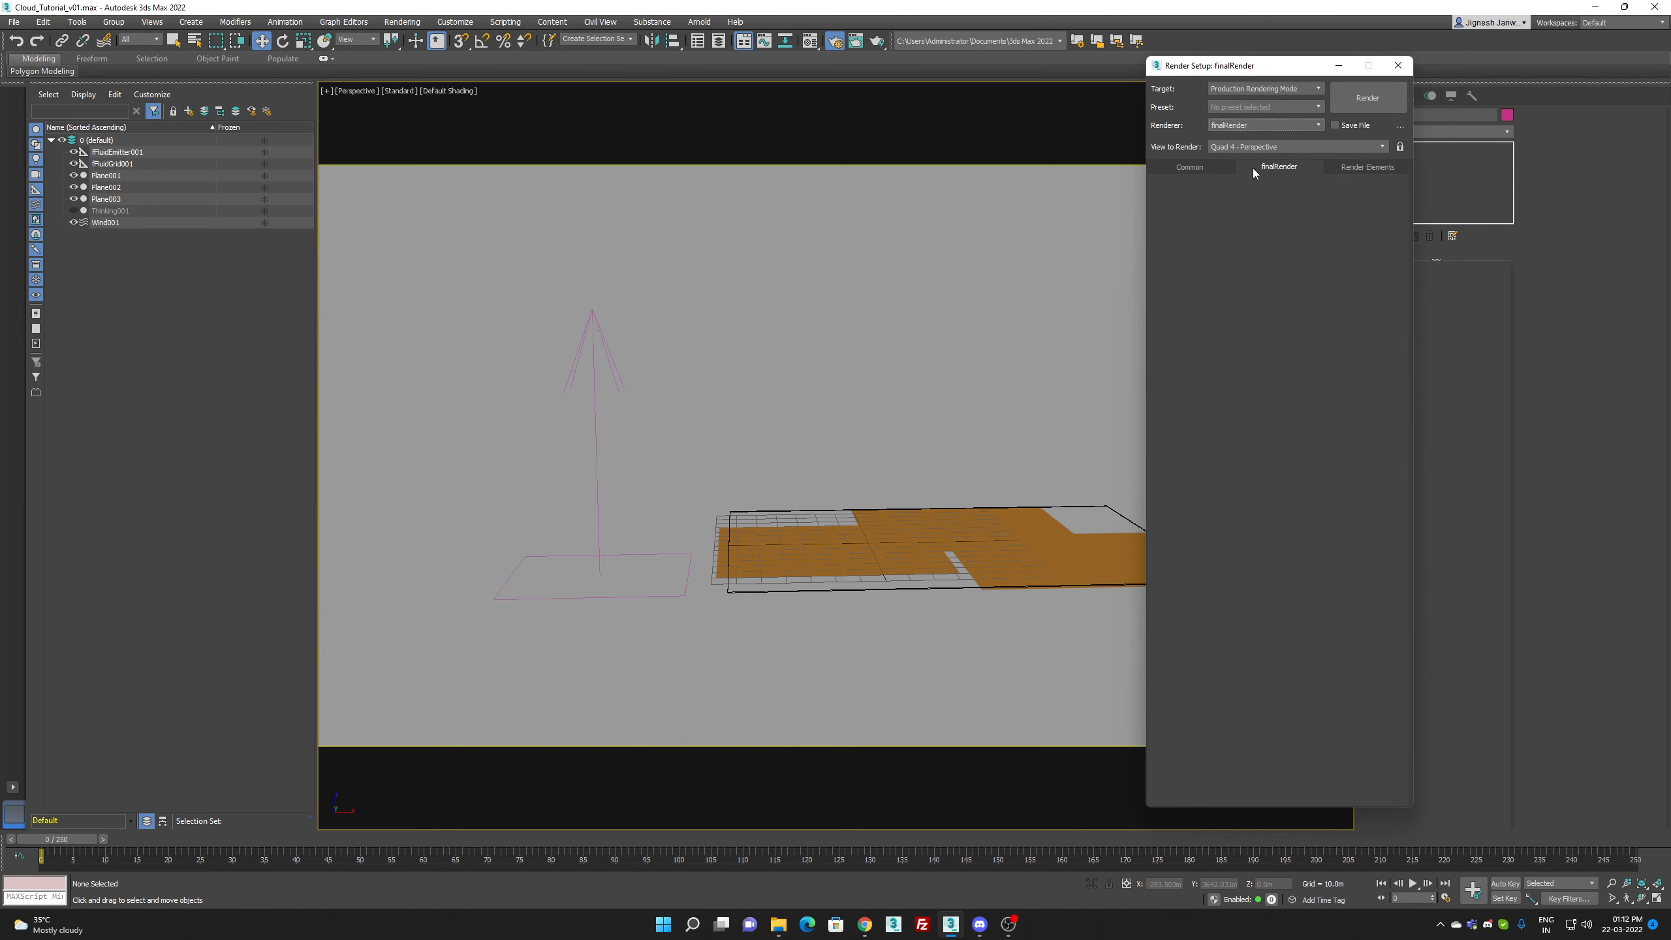
Step: Reload finalRender by changing the renderer to Scanline Renderer and back to finalRender
{"action": "left_click", "coordinate": [1270, 126]}
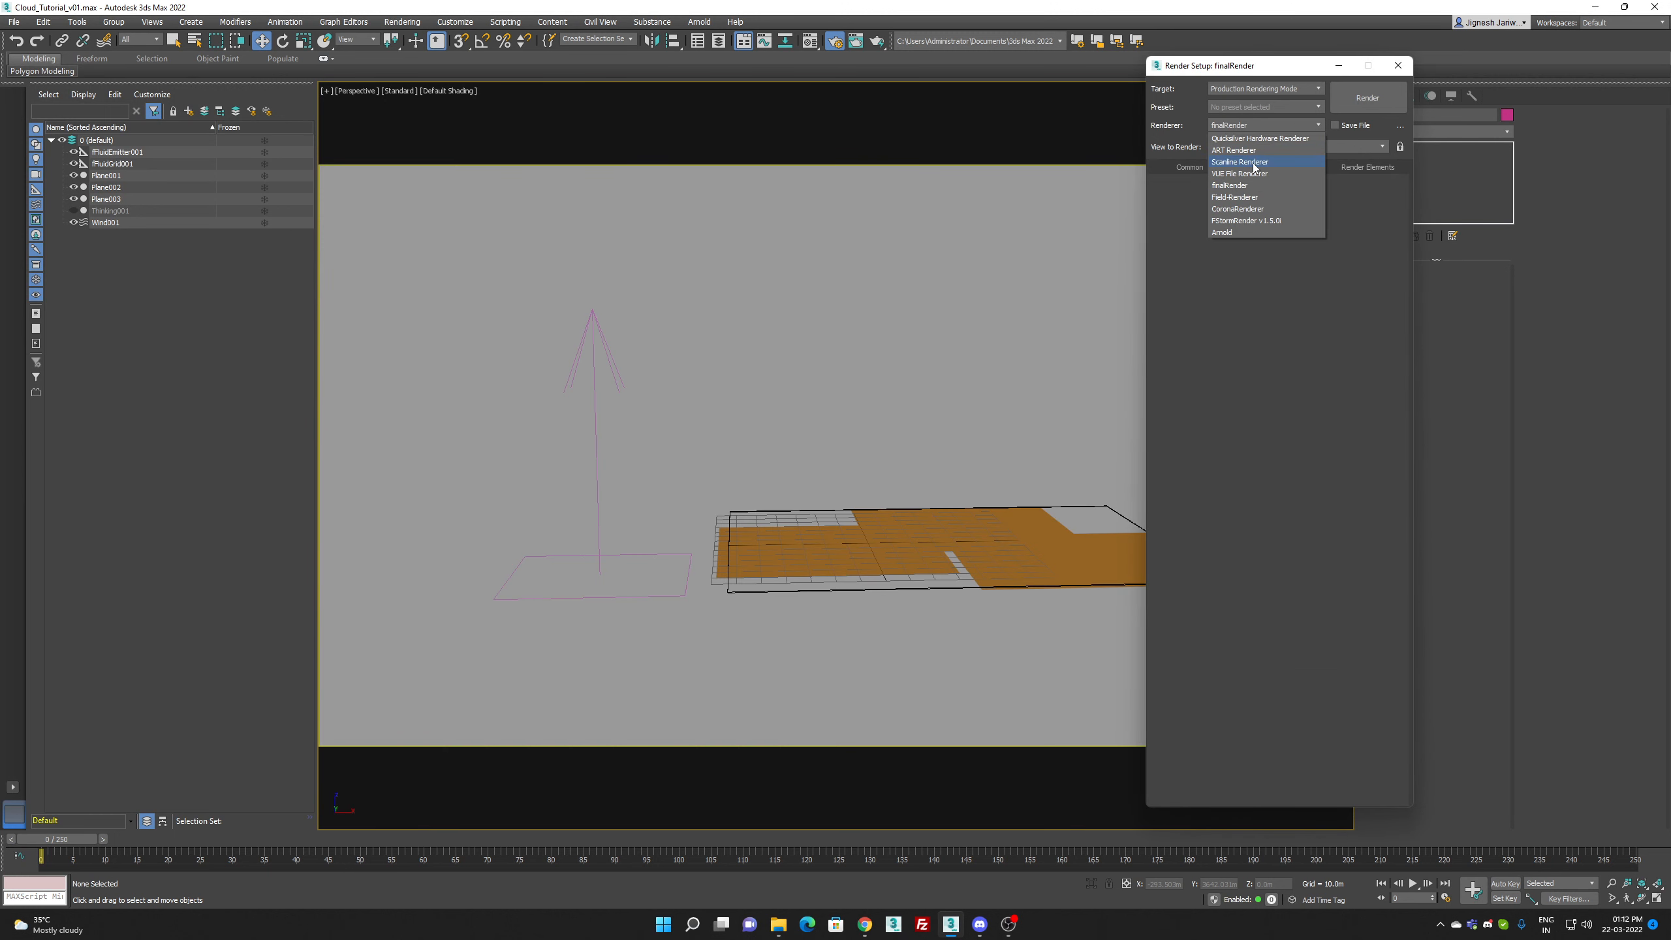
{"action": "left_click", "coordinate": [1254, 162]}
{"action": "left_click", "coordinate": [1275, 125]}
{"action": "left_click", "coordinate": [1248, 186]}
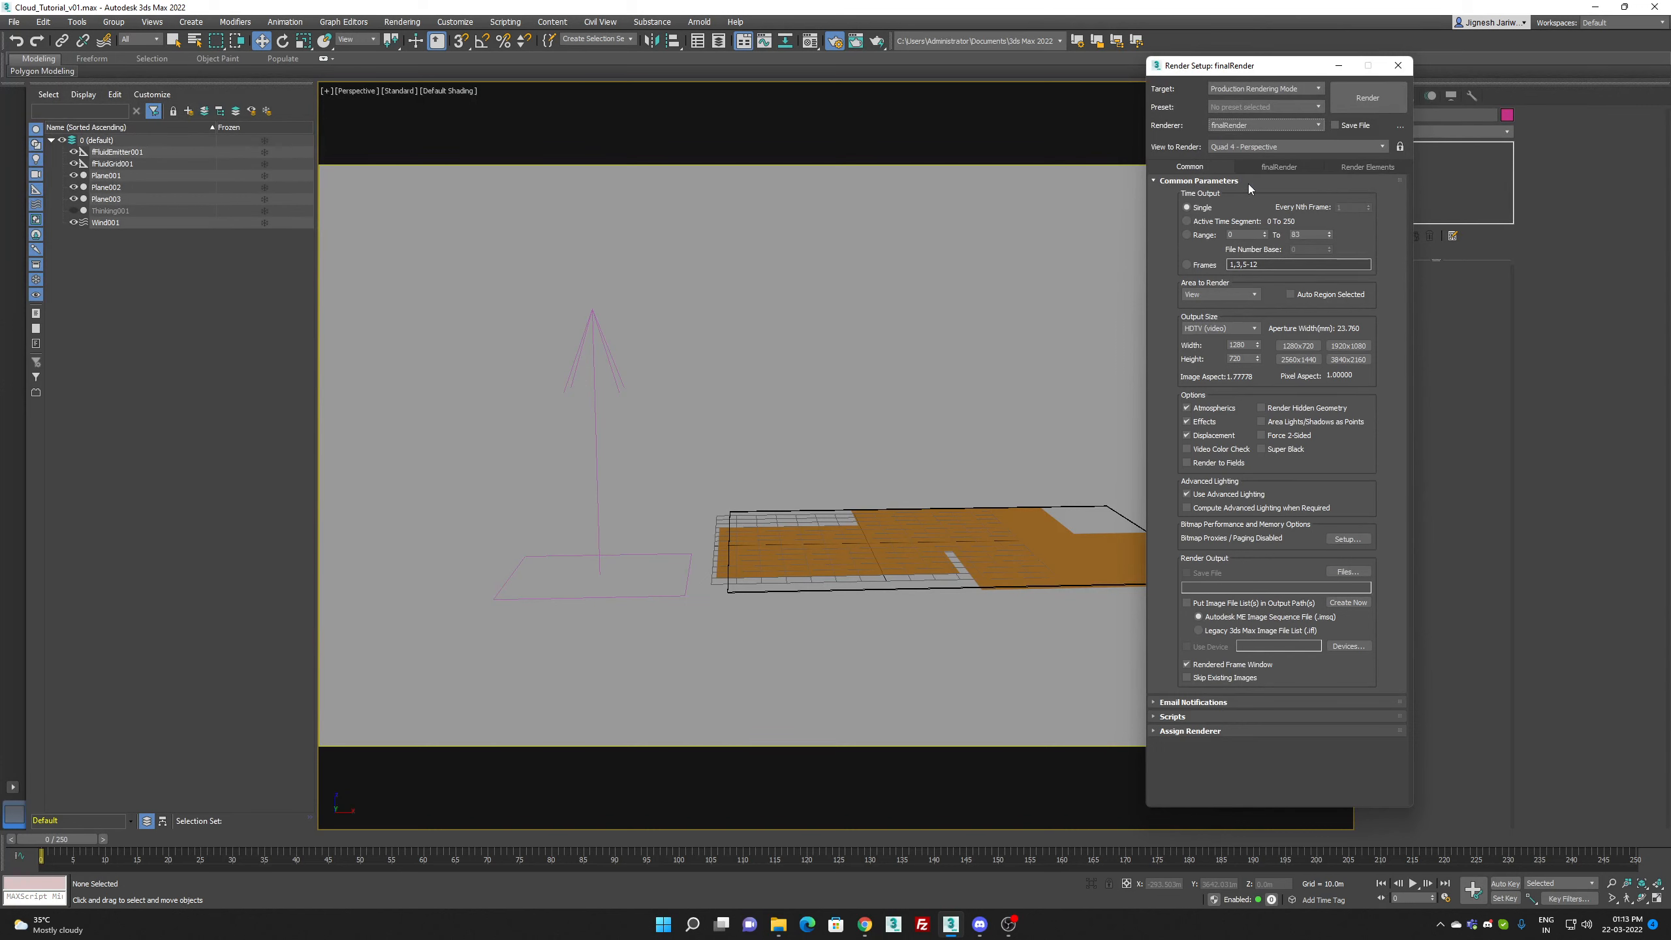
Step: Use only the first NVIDIA GeForce RTX 2080 Ti as finalRender's CUDA device and close the render setup
{"action": "left_click", "coordinate": [1264, 169]}
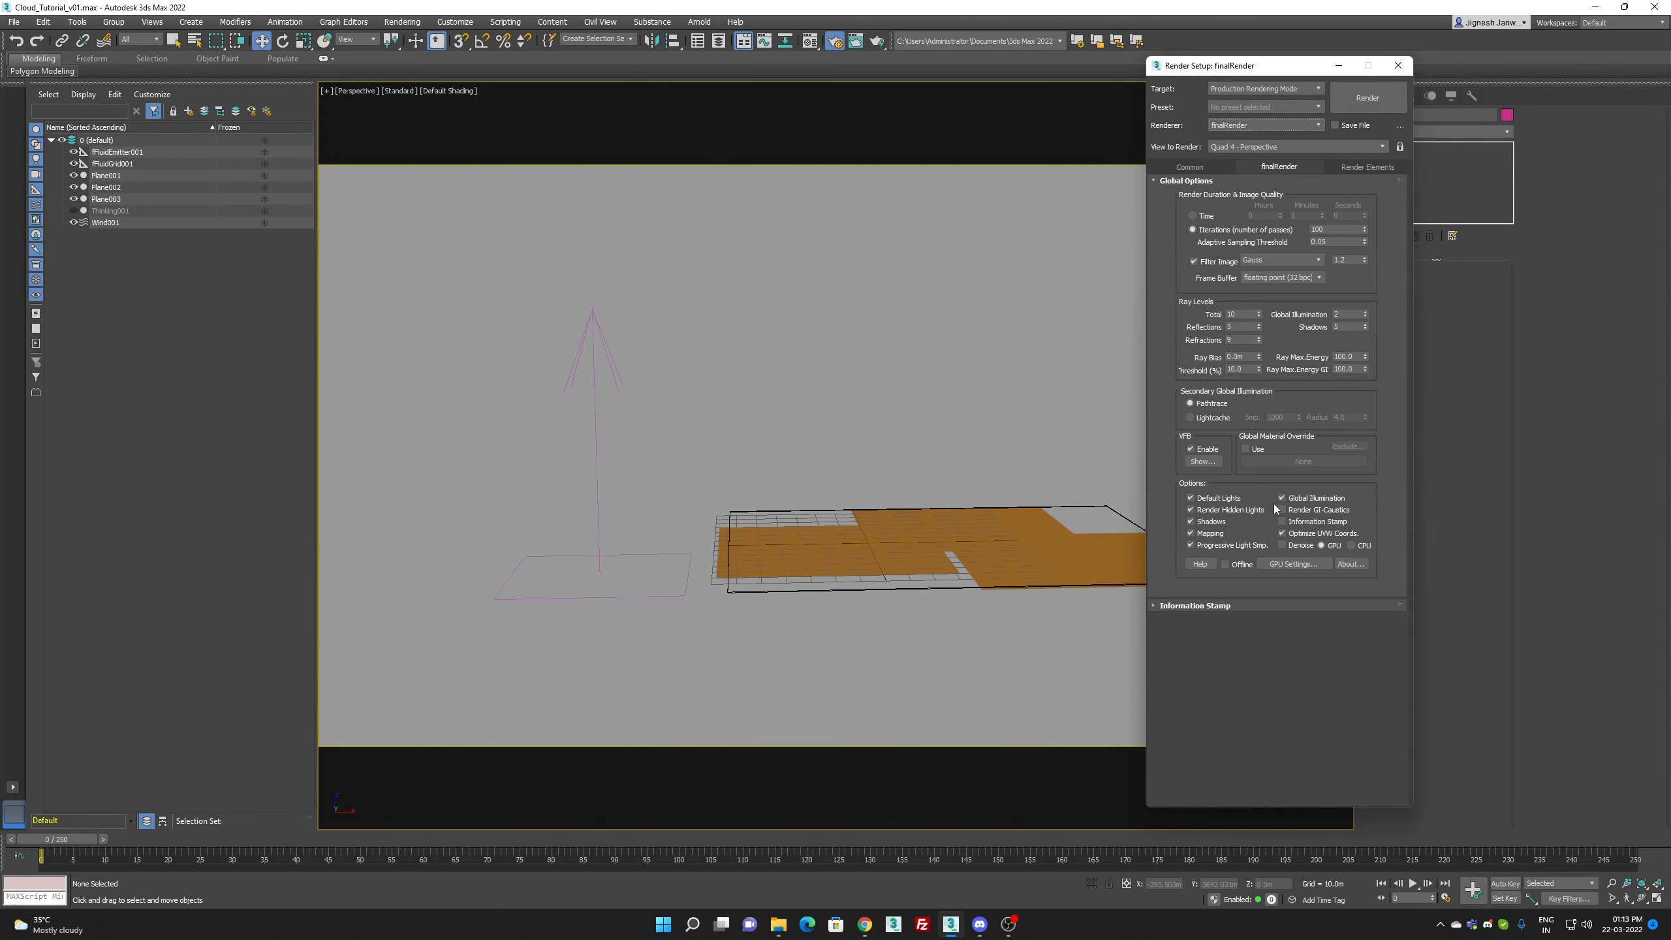
{"action": "left_click", "coordinate": [1274, 565]}
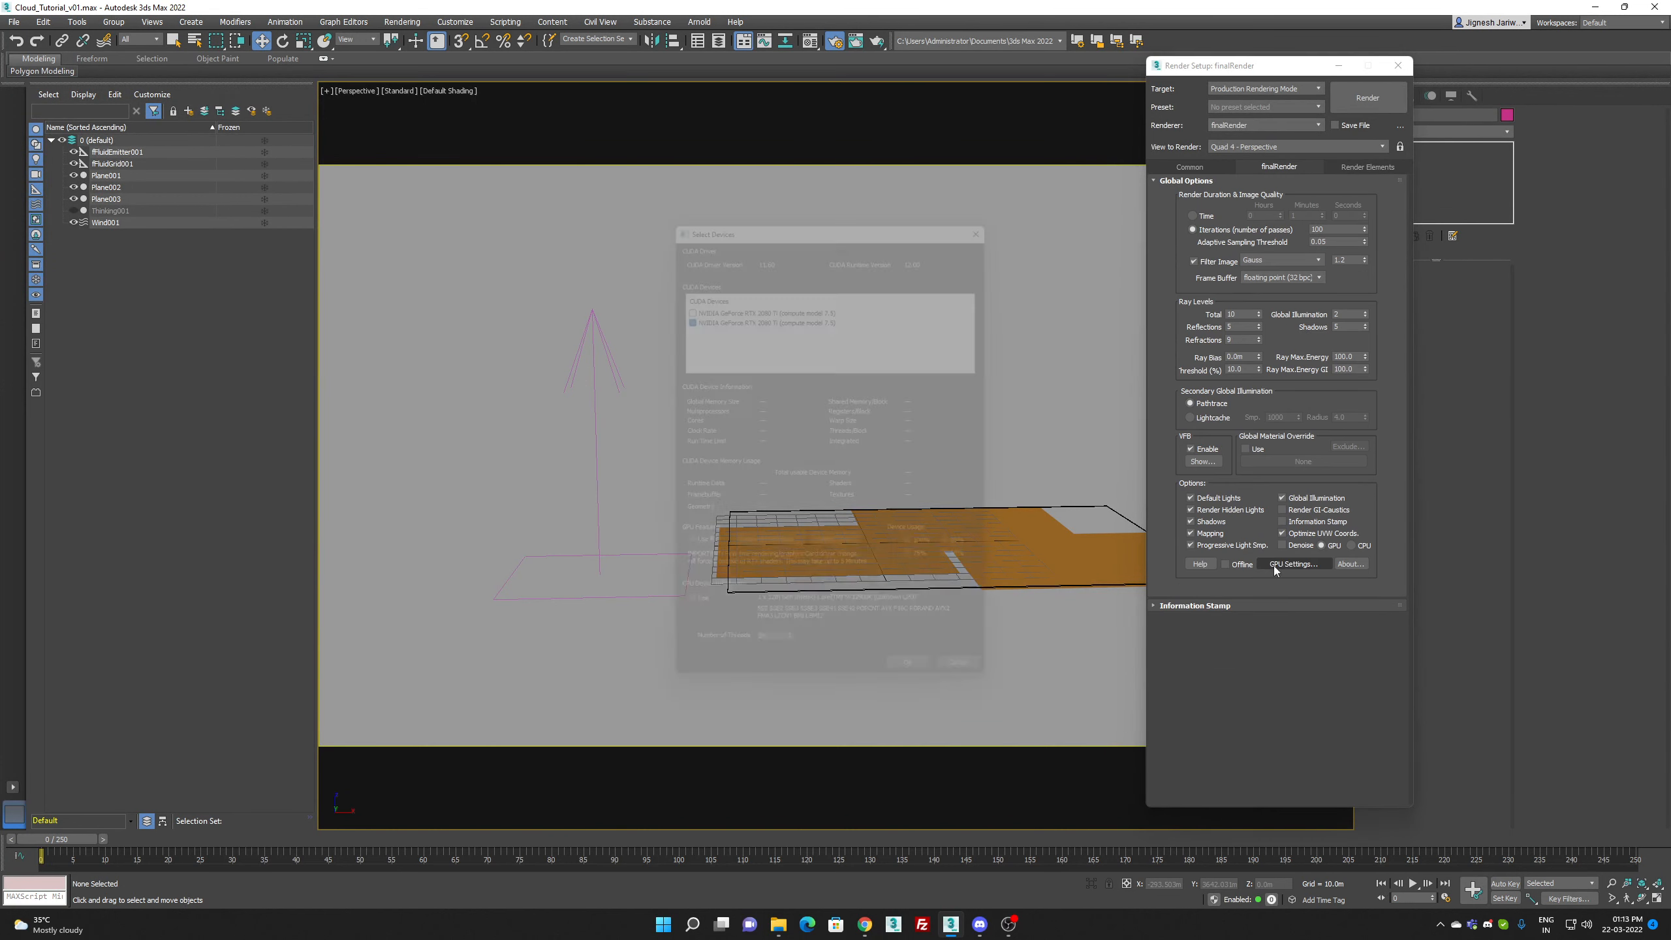
{"action": "left_click", "coordinate": [678, 296]}
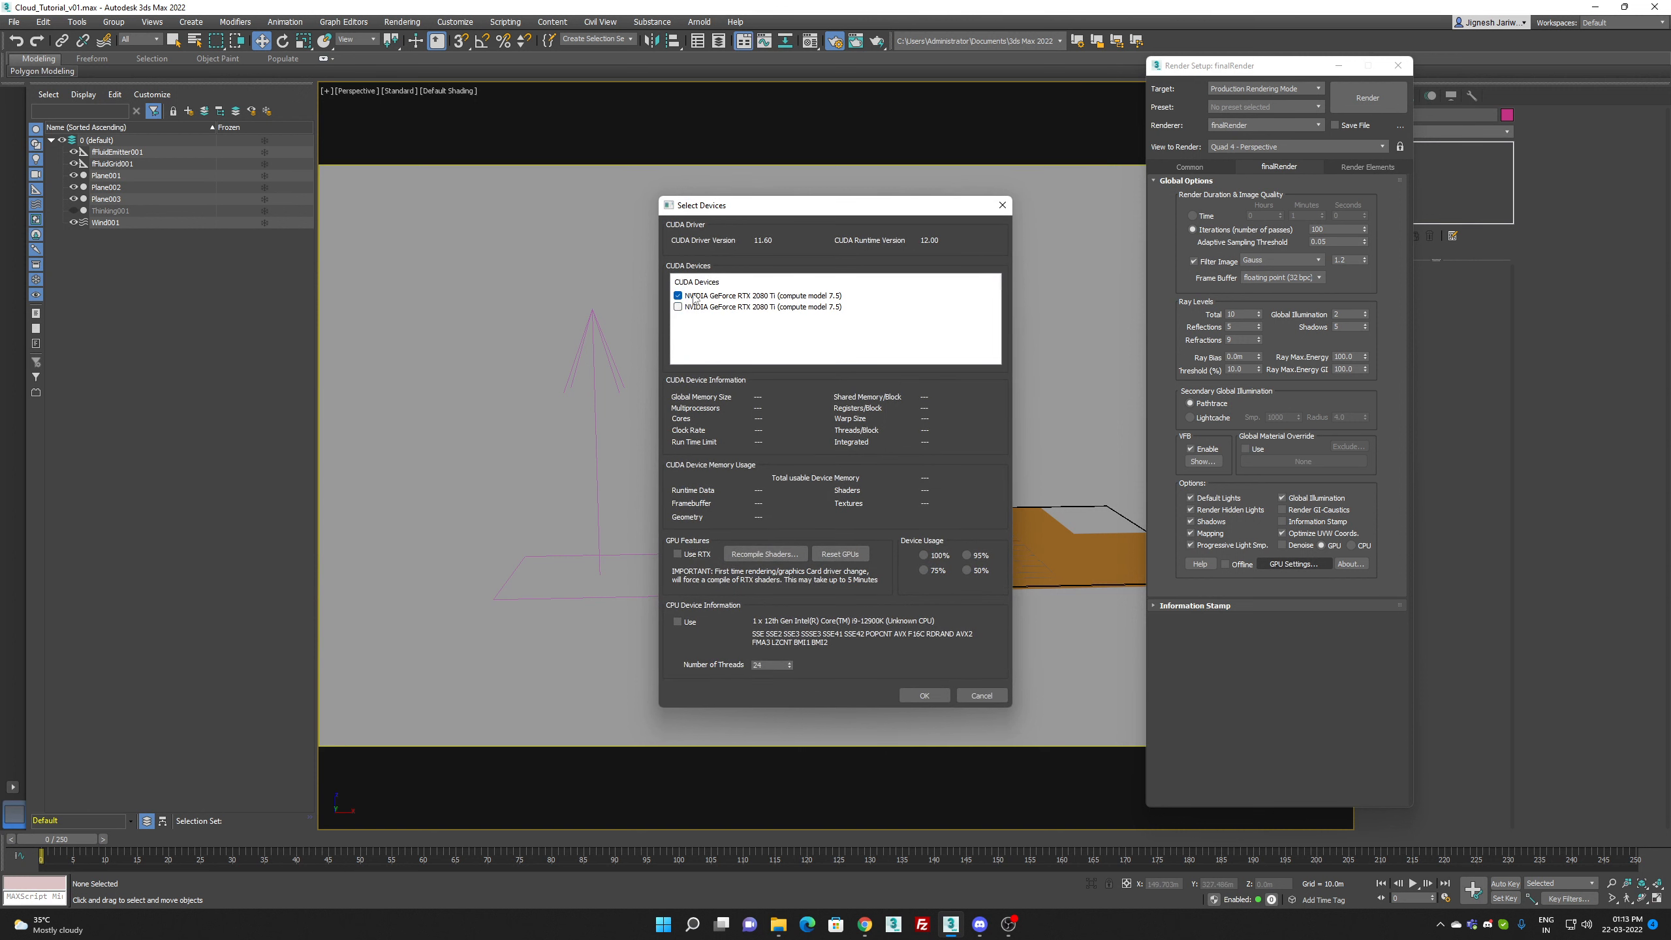
{"action": "left_click", "coordinate": [924, 695]}
{"action": "left_click", "coordinate": [1221, 498]}
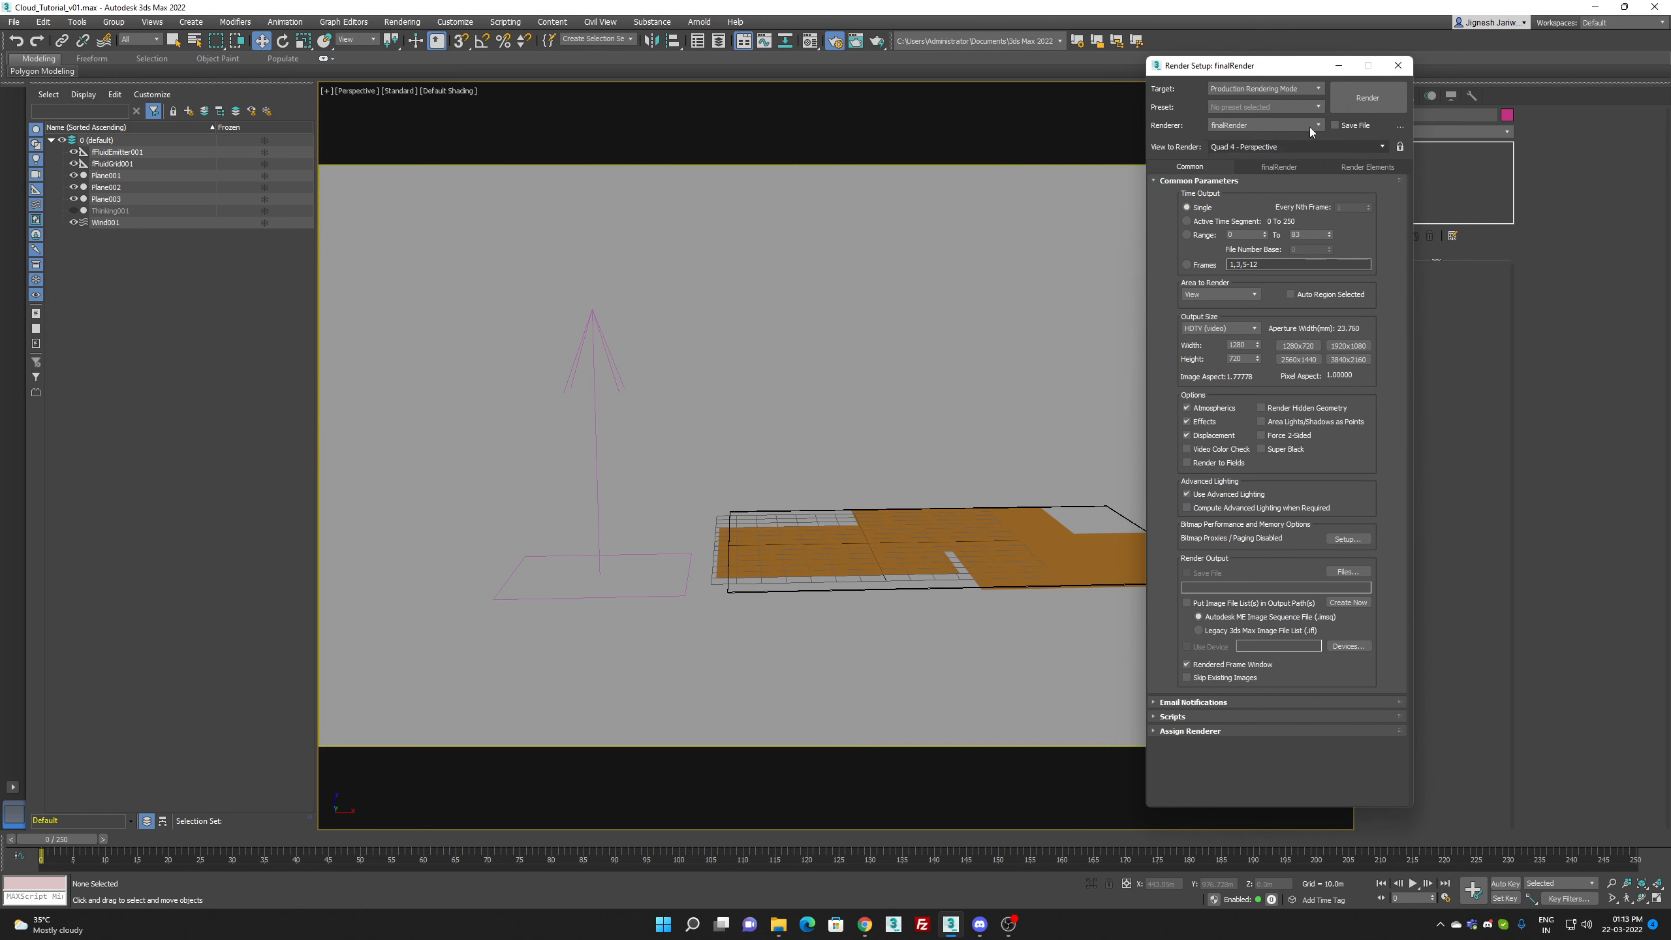
{"action": "left_click", "coordinate": [1398, 66]}
Step: Hide Plane001, Plane002 and Plane003 and clear the selection
{"action": "left_click", "coordinate": [139, 175]}
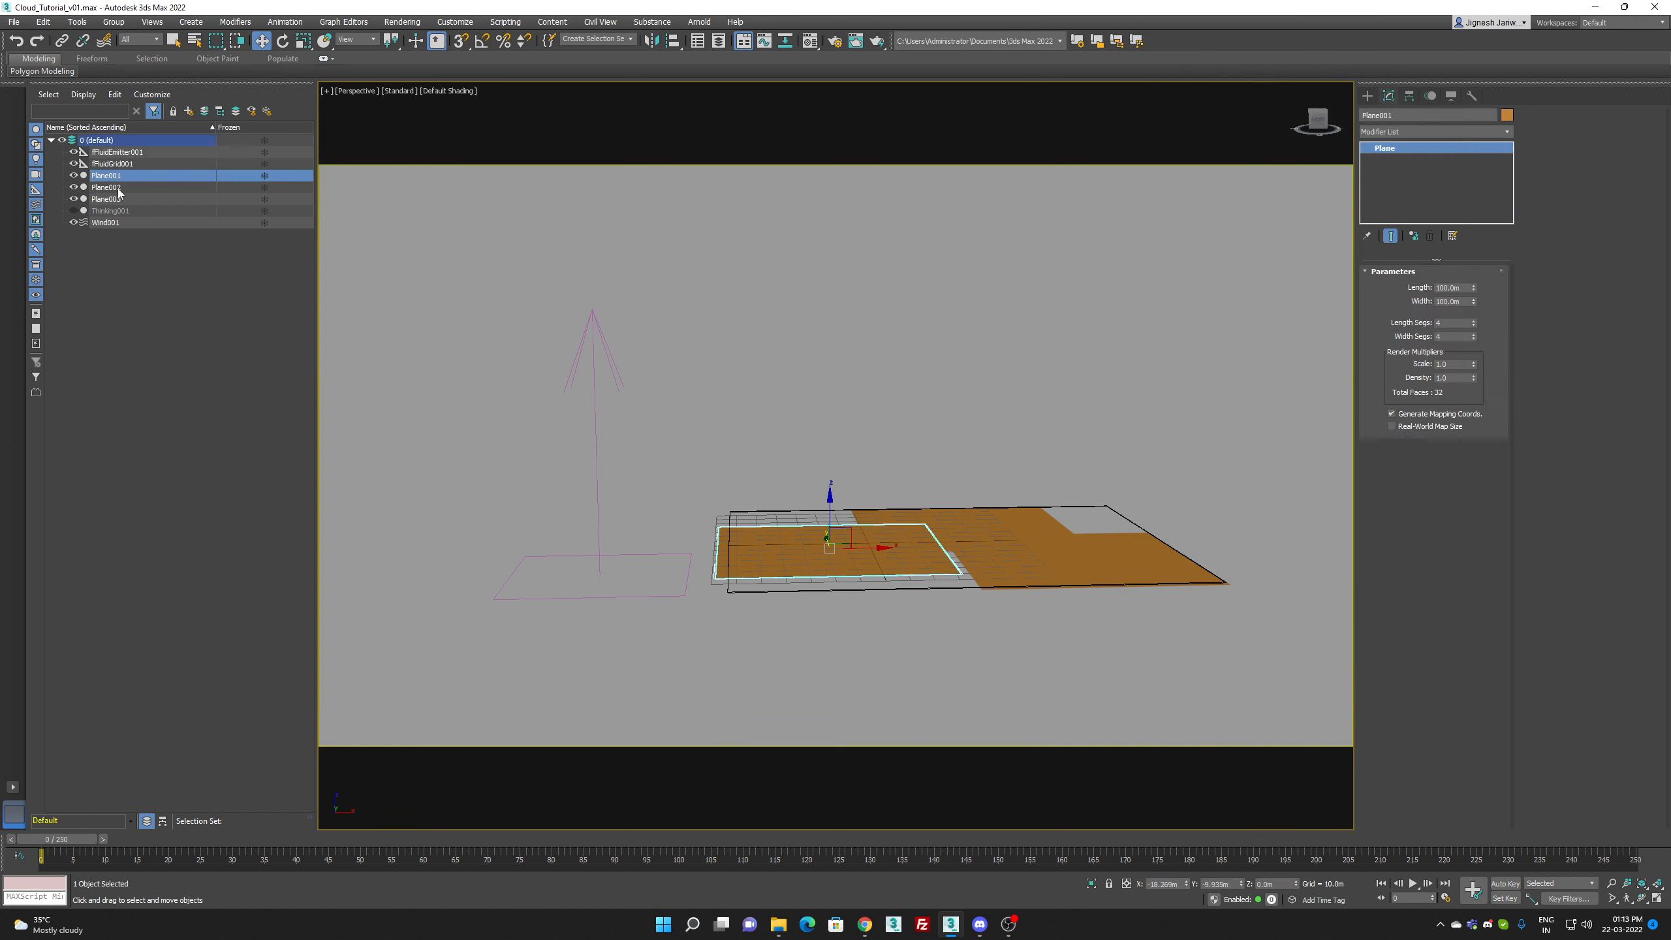
{"action": "left_click", "coordinate": [117, 188], "text": "ctrl"}
{"action": "left_click", "coordinate": [109, 202], "text": "shift"}
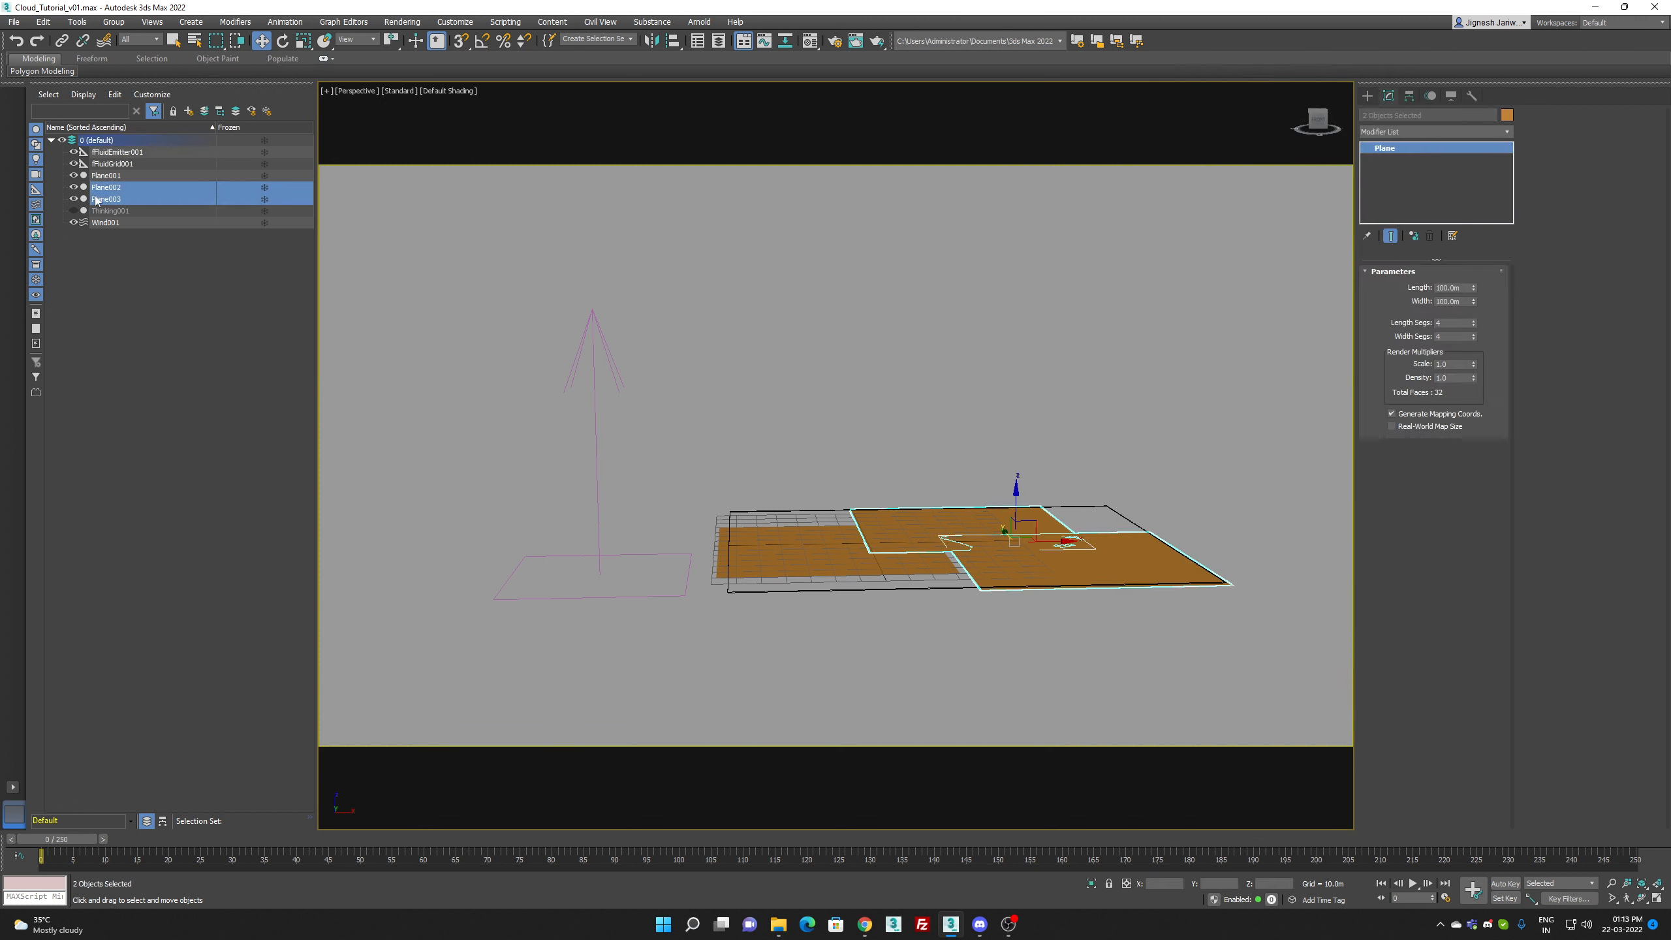
{"action": "left_click", "coordinate": [73, 175]}
{"action": "left_click", "coordinate": [73, 199]}
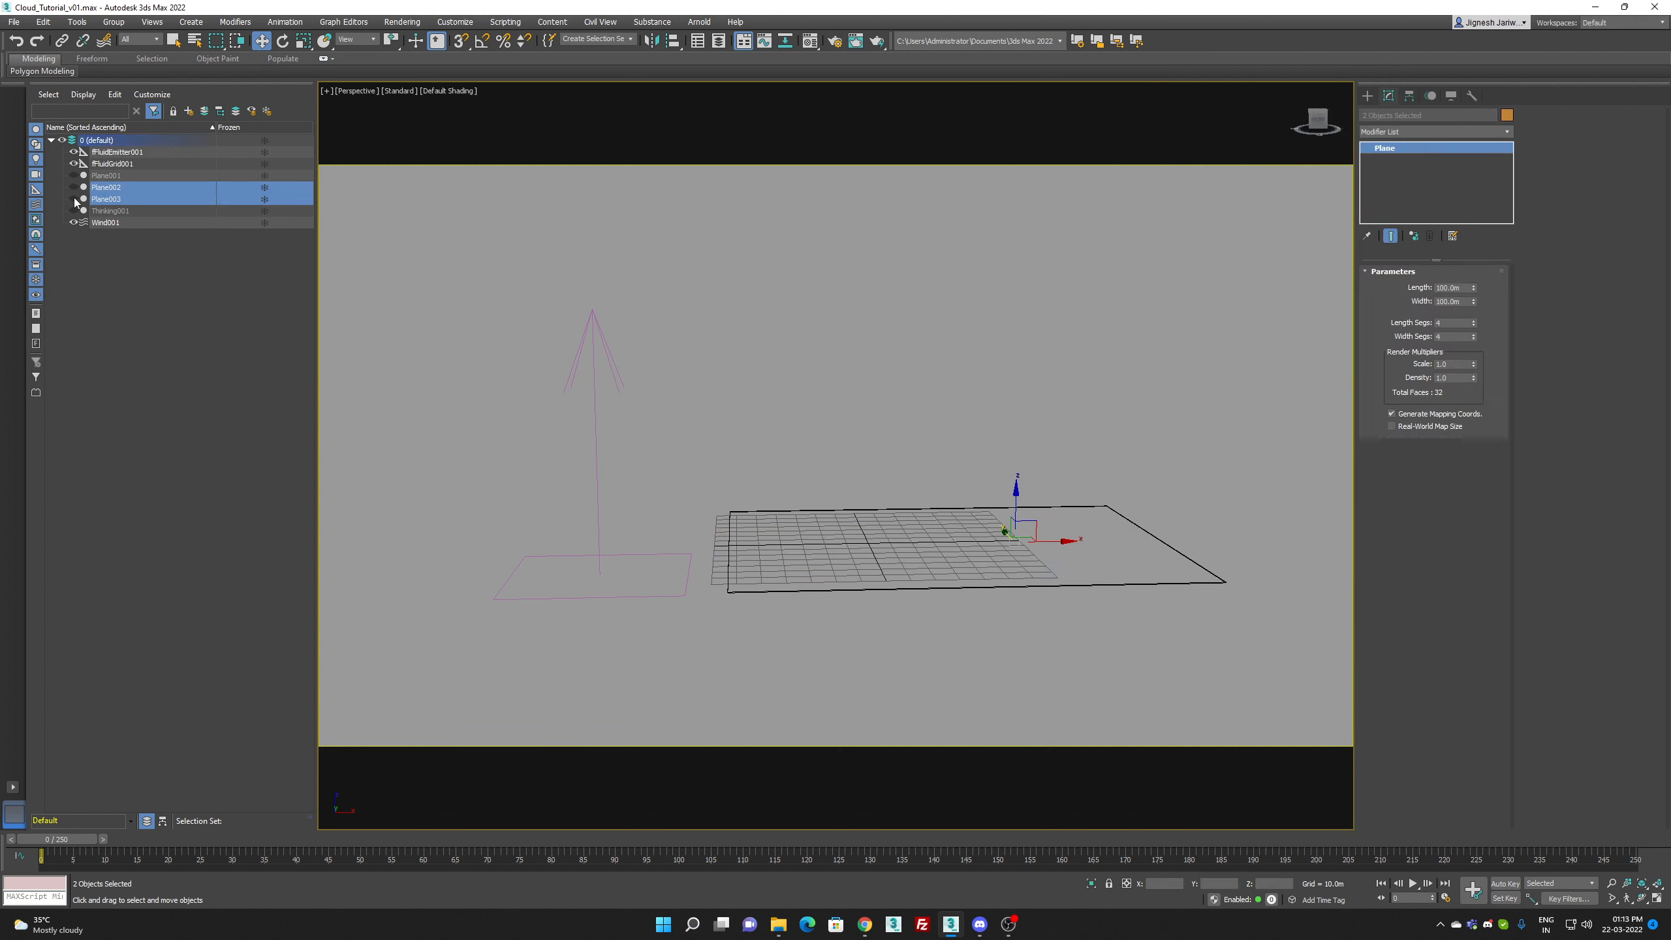
{"action": "left_click", "coordinate": [869, 417]}
Step: Create a finalRender fR-Volume object on the ground grid inside the fluid grid's outline
{"action": "left_click", "coordinate": [1367, 95]}
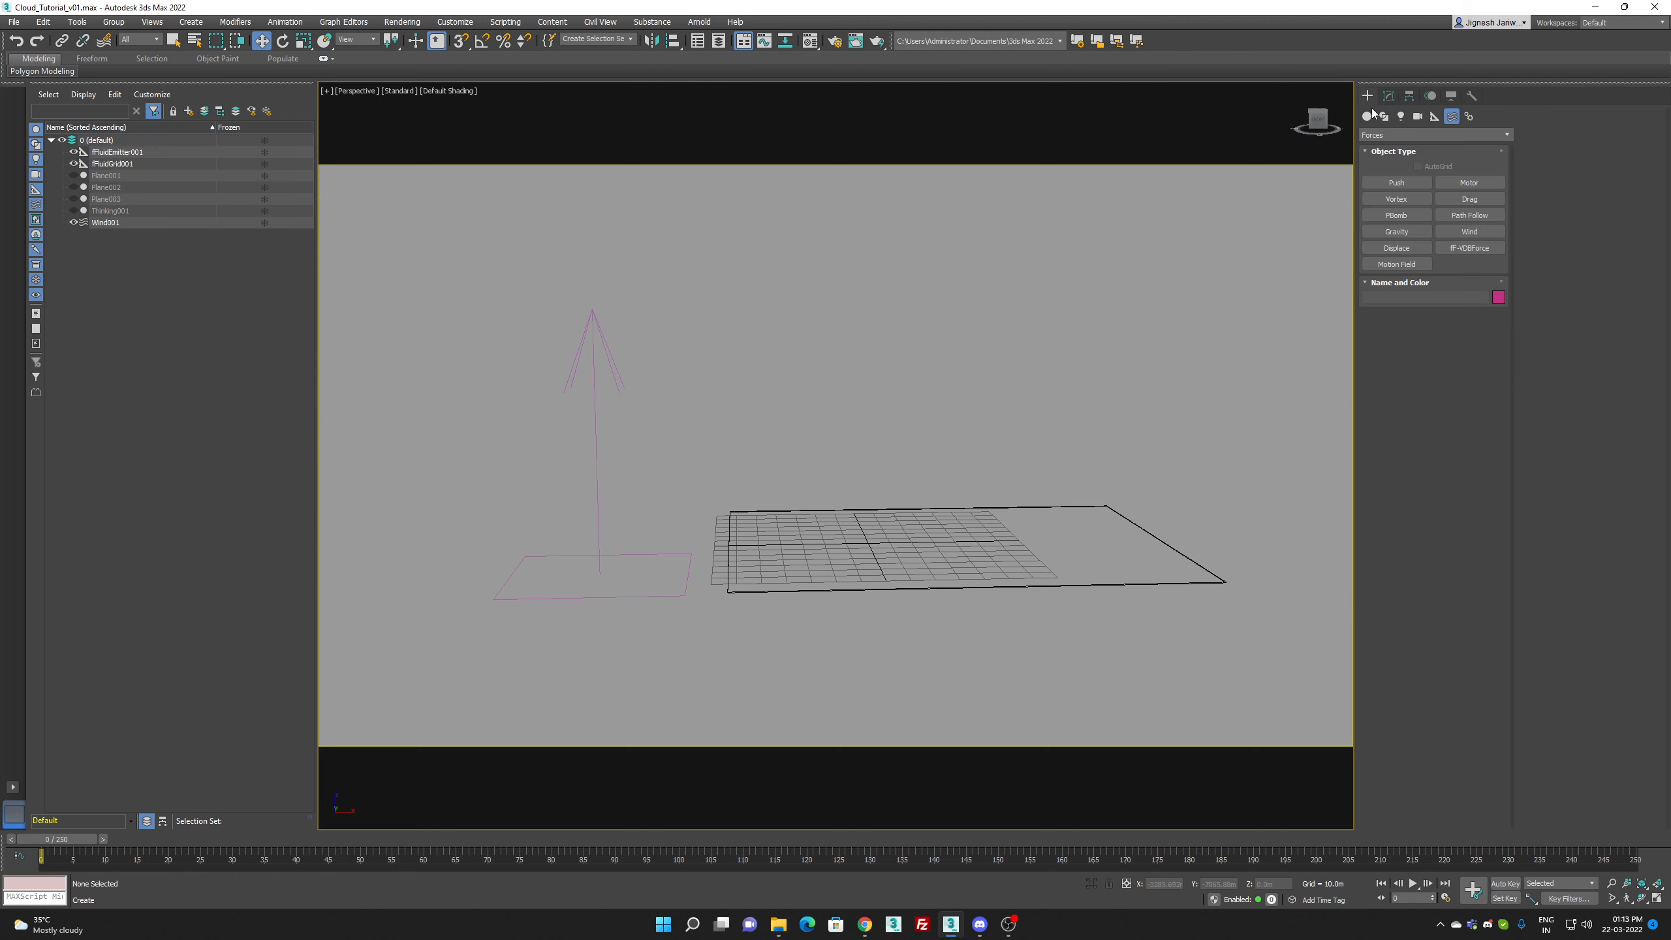
{"action": "left_click", "coordinate": [1366, 117]}
{"action": "left_click", "coordinate": [1388, 135]}
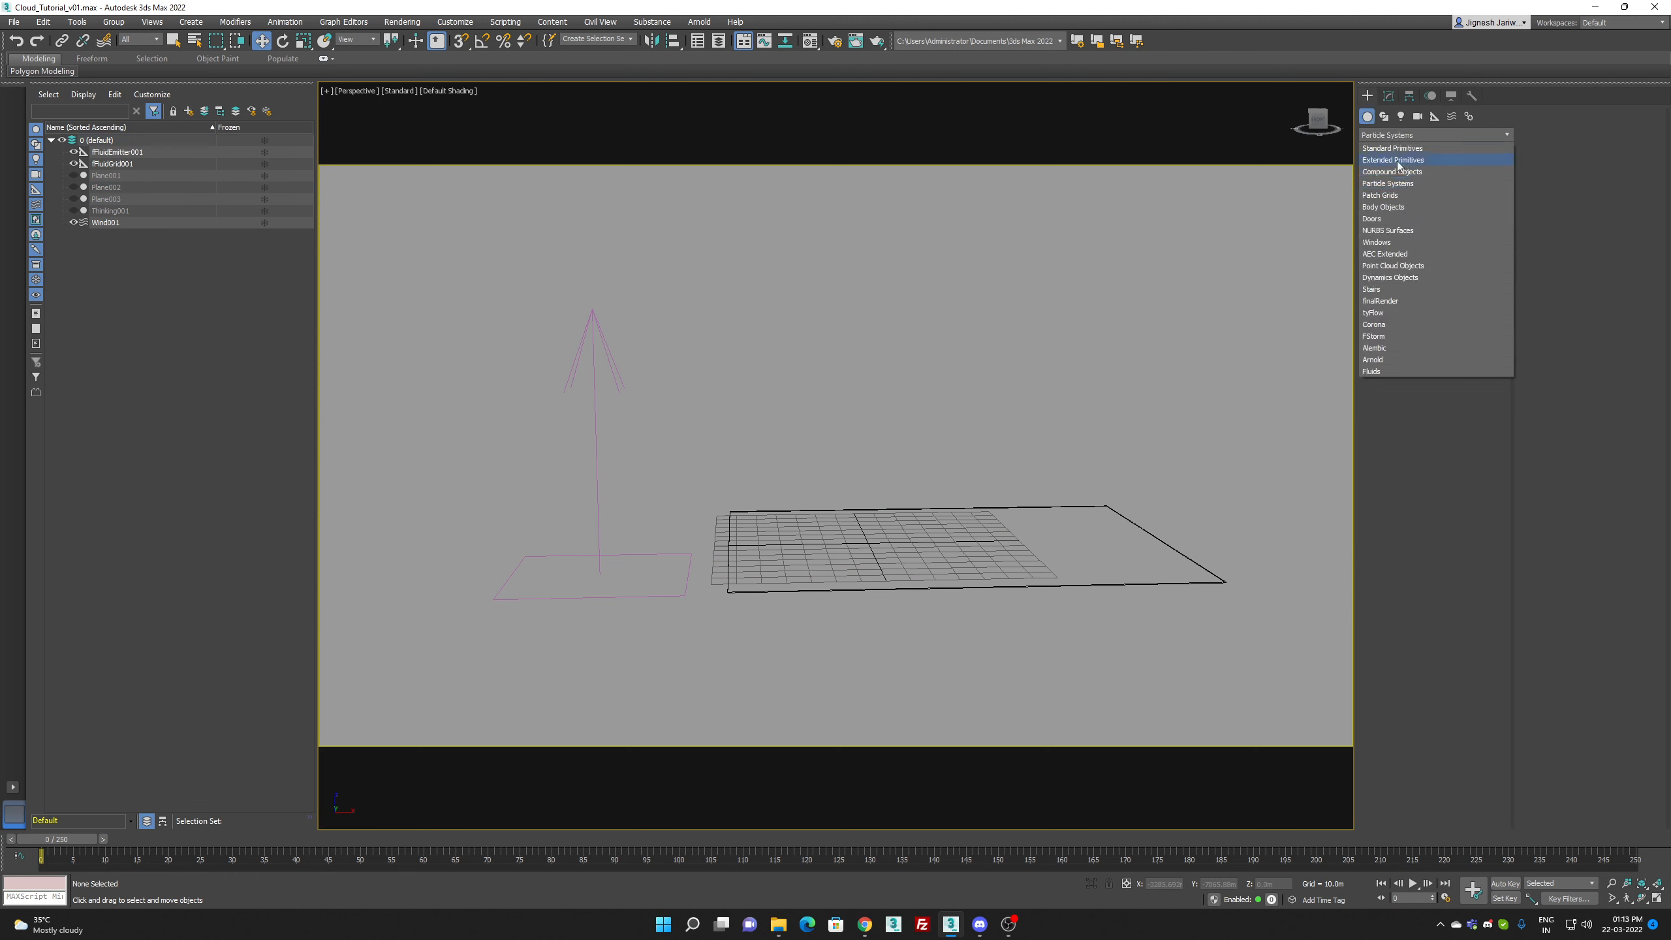
{"action": "left_click", "coordinate": [1397, 301]}
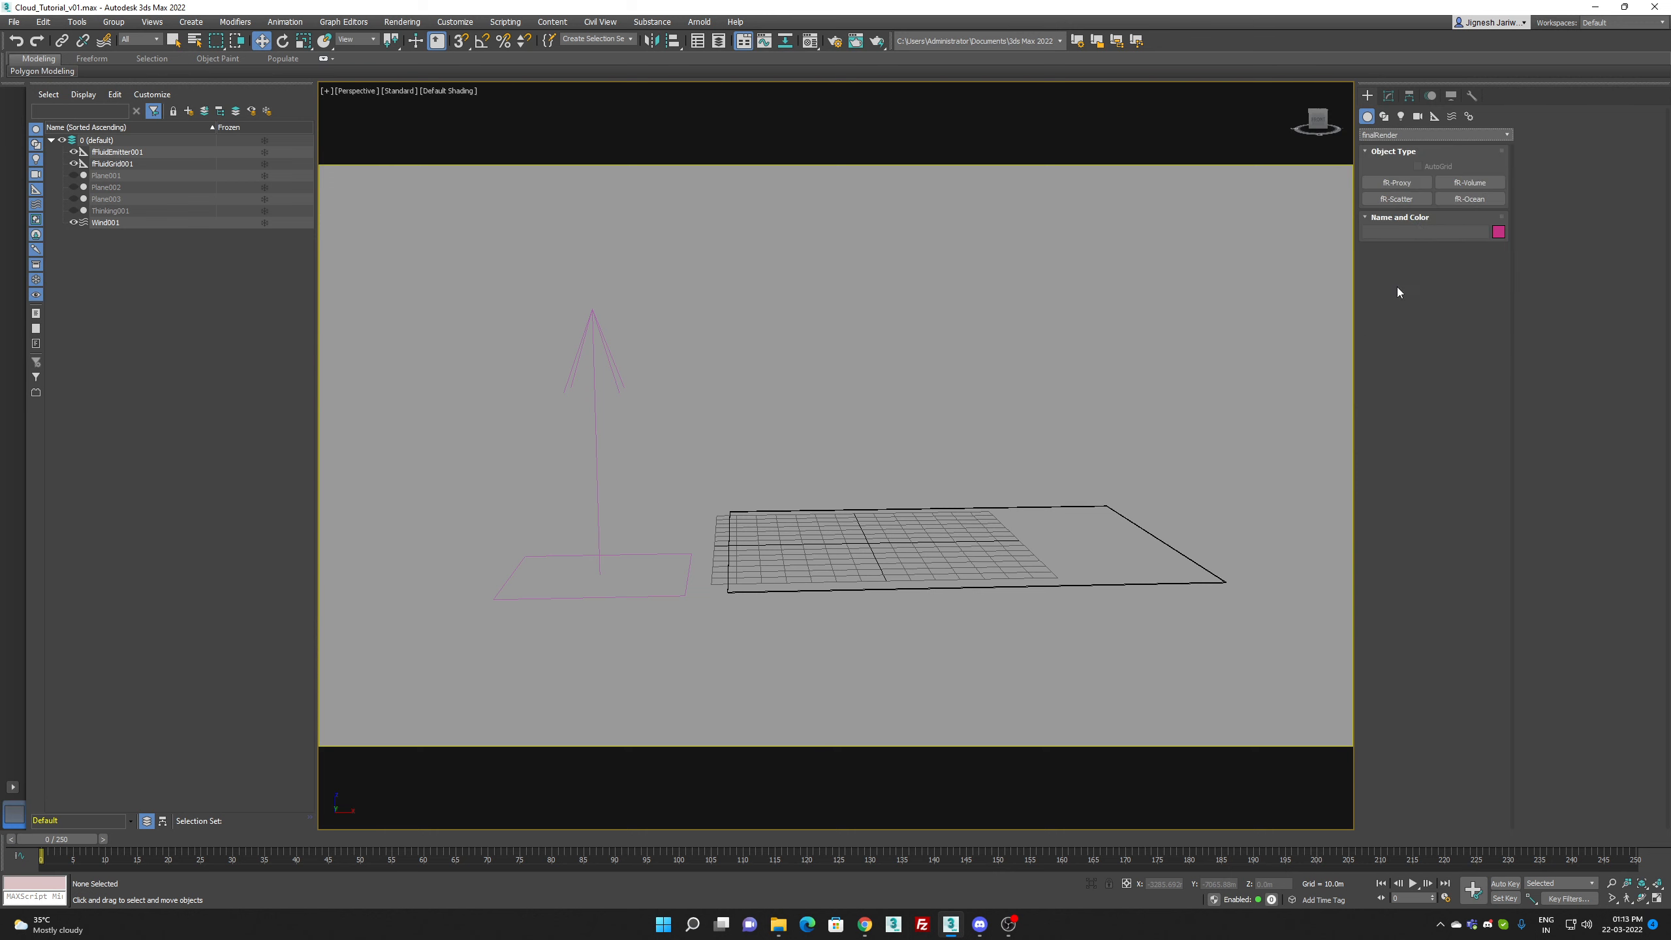
{"action": "left_click", "coordinate": [1470, 182]}
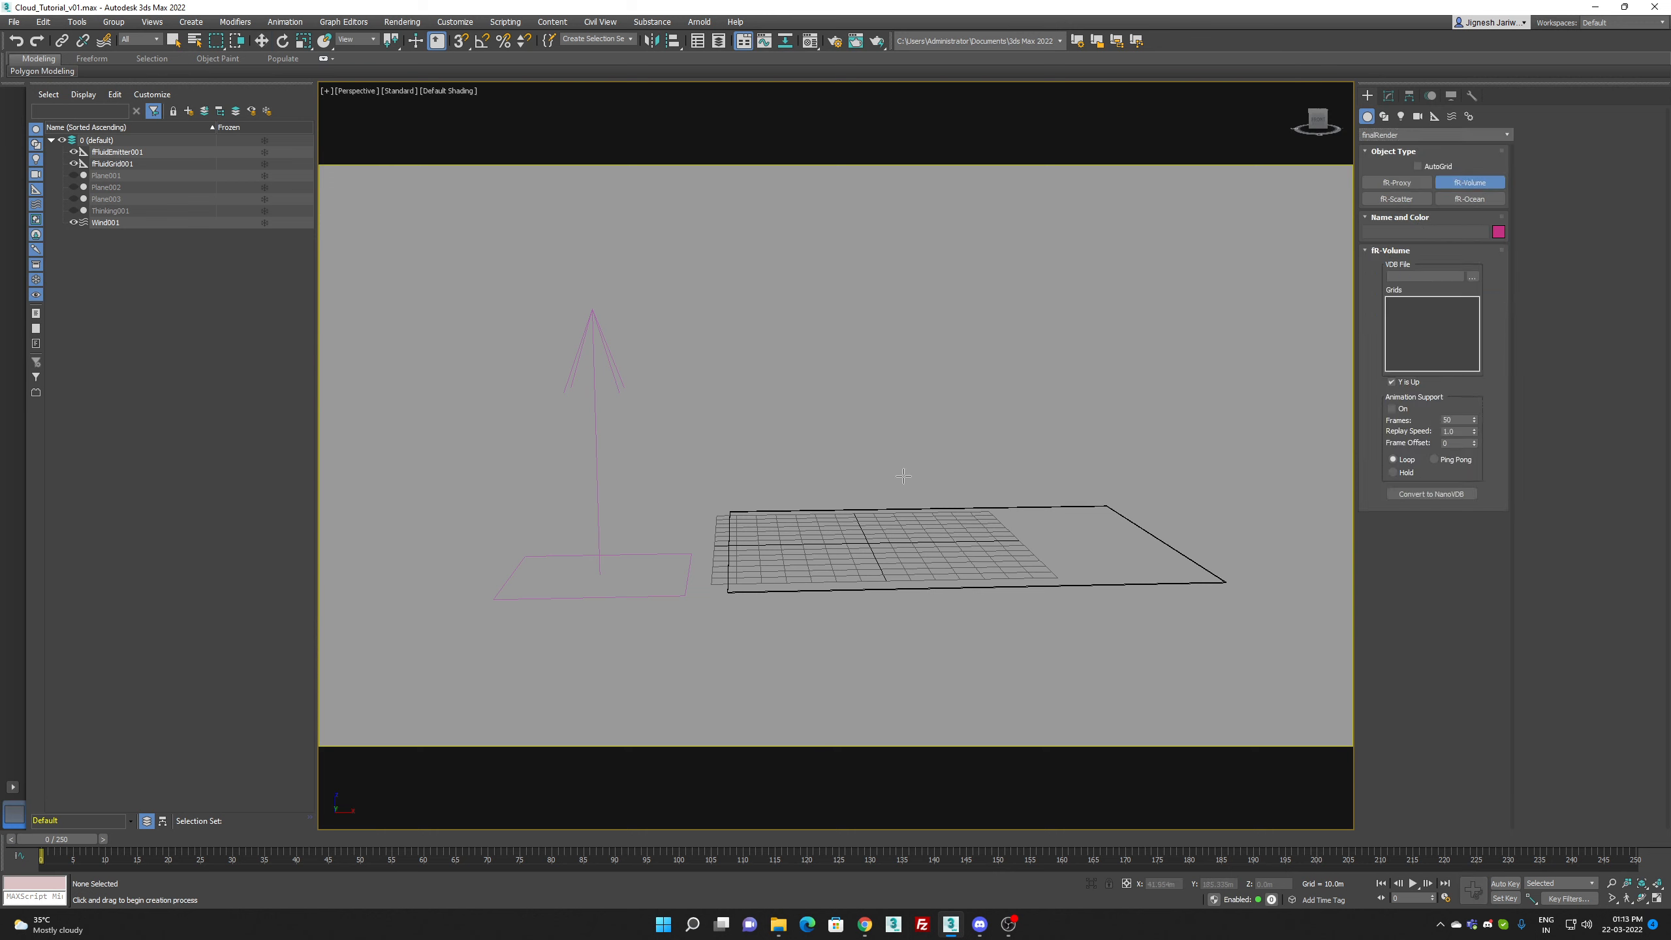
{"action": "left_click", "coordinate": [840, 542]}
{"action": "right_click", "coordinate": [855, 555]}
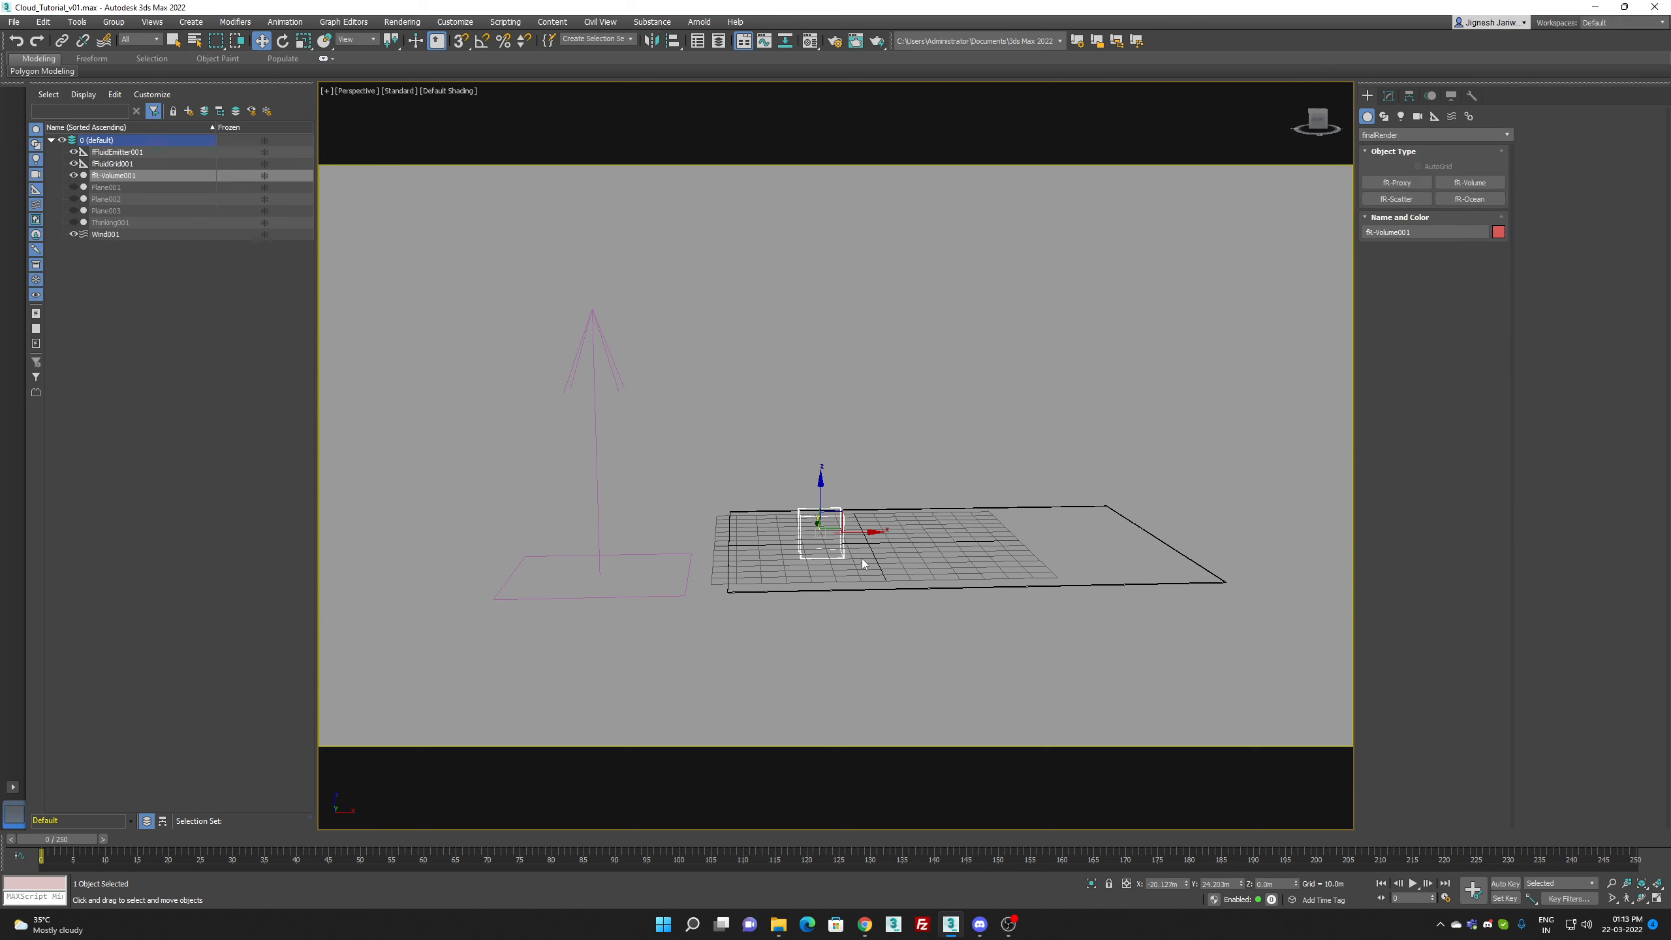
Step: Load cloud_0000.vdb from Cloud_Tutorial's VDB folder as the VDB file of fR-Volume001
{"action": "left_click", "coordinate": [1388, 95]}
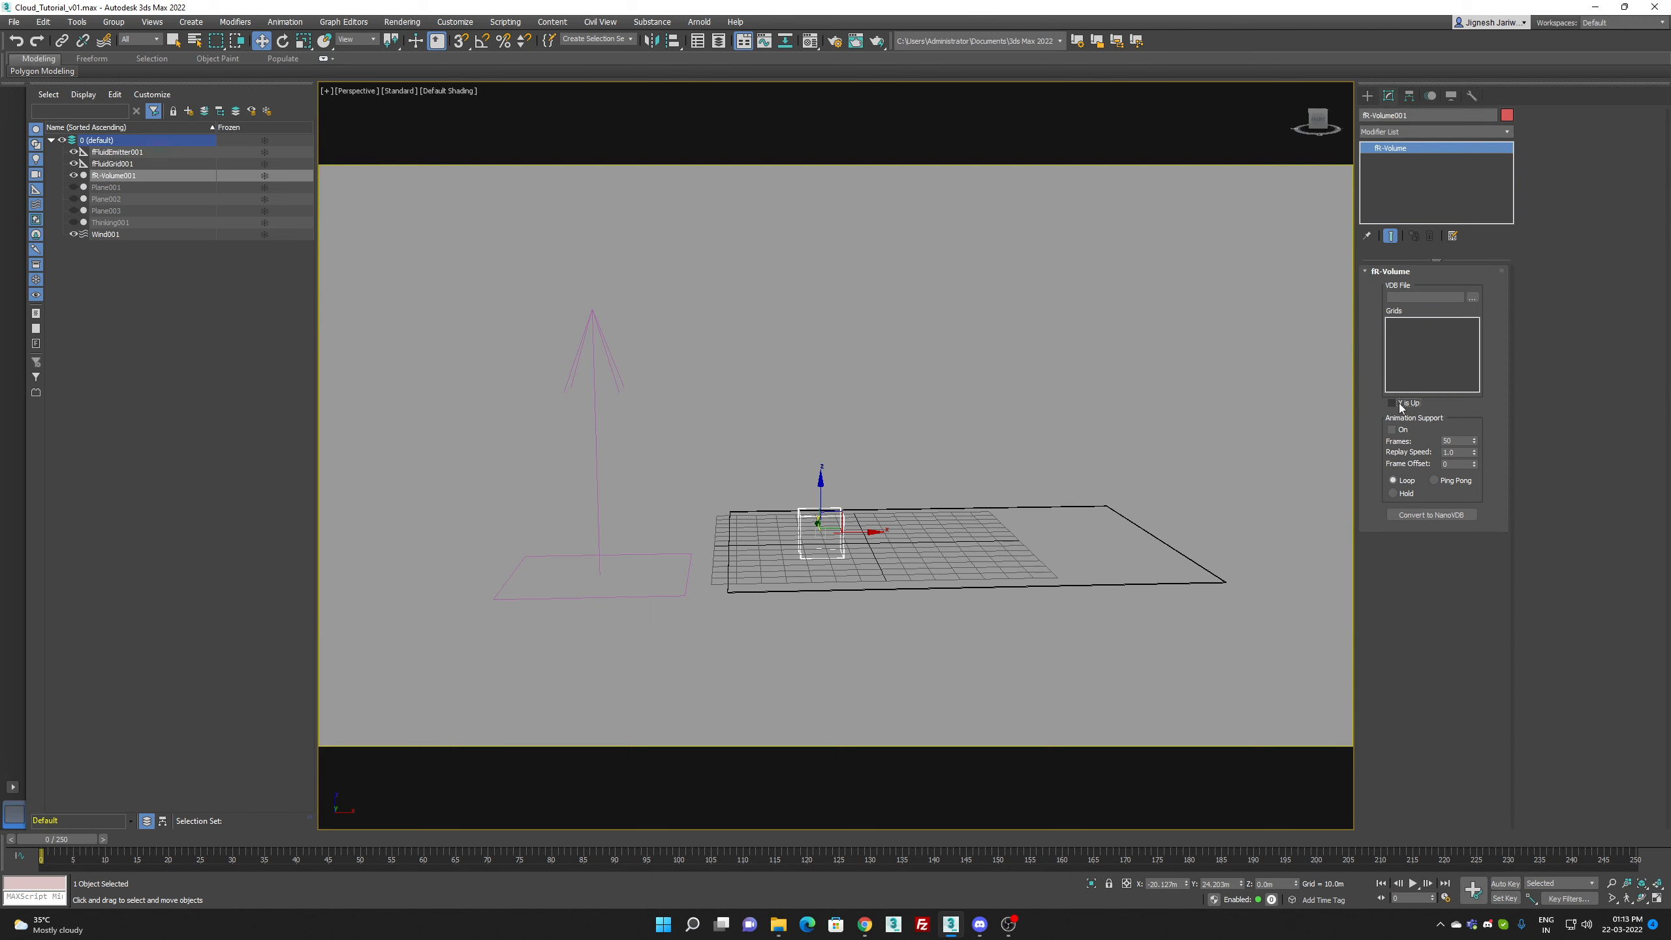
{"action": "left_click", "coordinate": [1472, 298]}
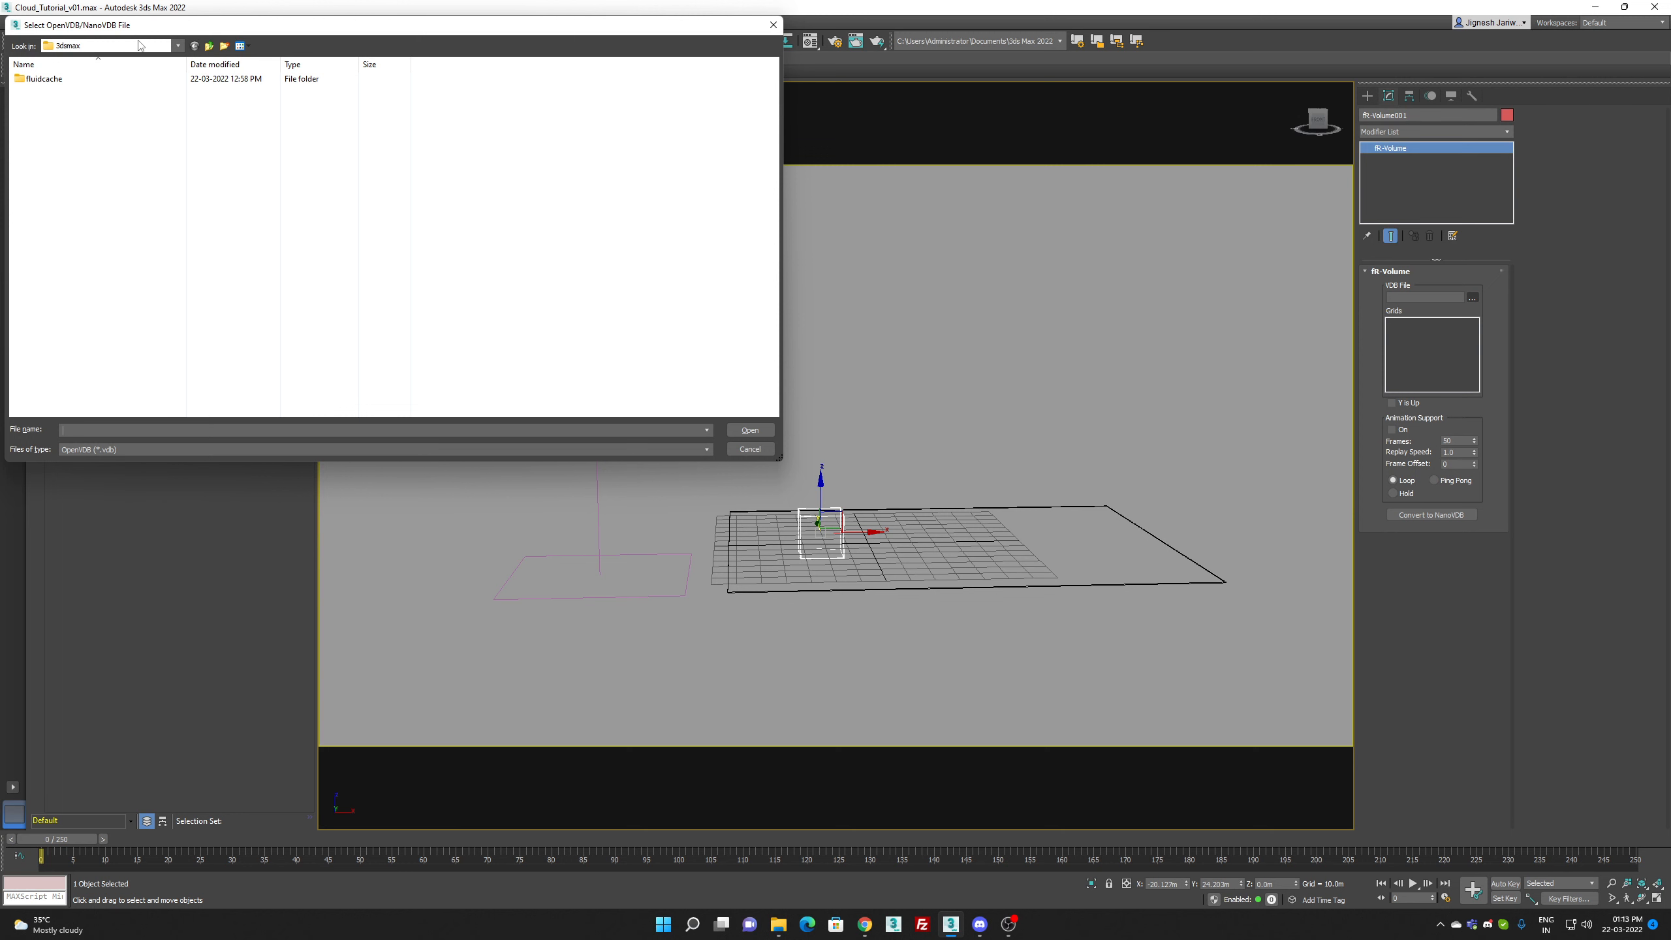
{"action": "left_click_drag", "start_coordinate": [195, 31], "coordinate": [406, 62]}
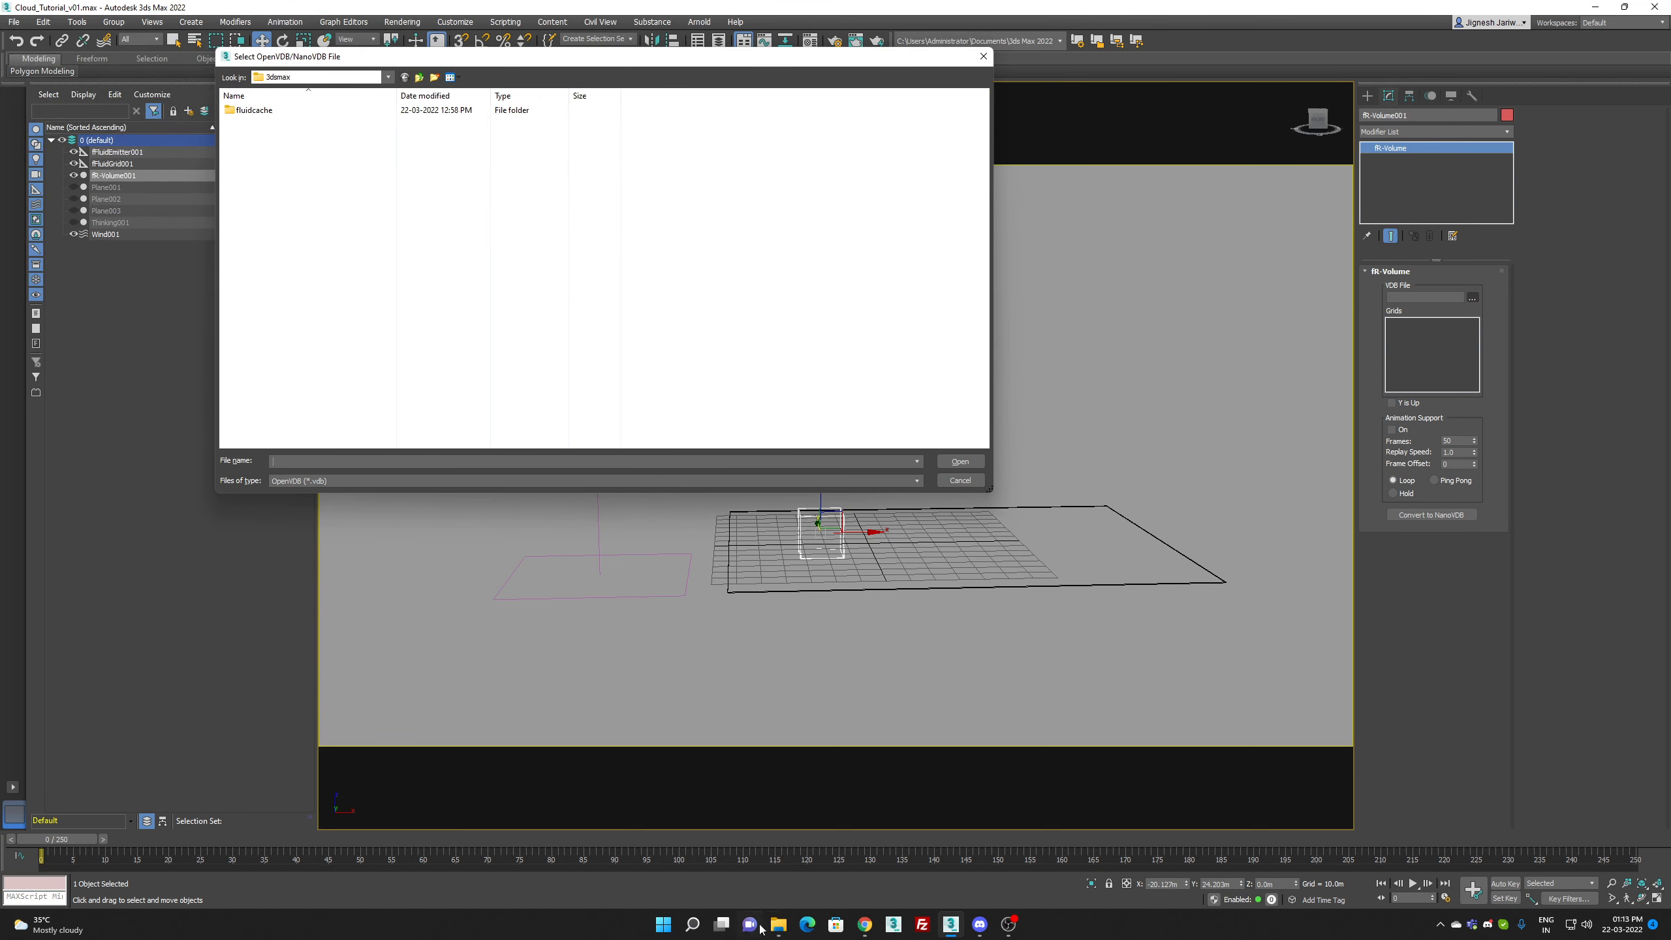
{"action": "mouse_move", "coordinate": [777, 928]}
{"action": "left_click", "coordinate": [418, 78]}
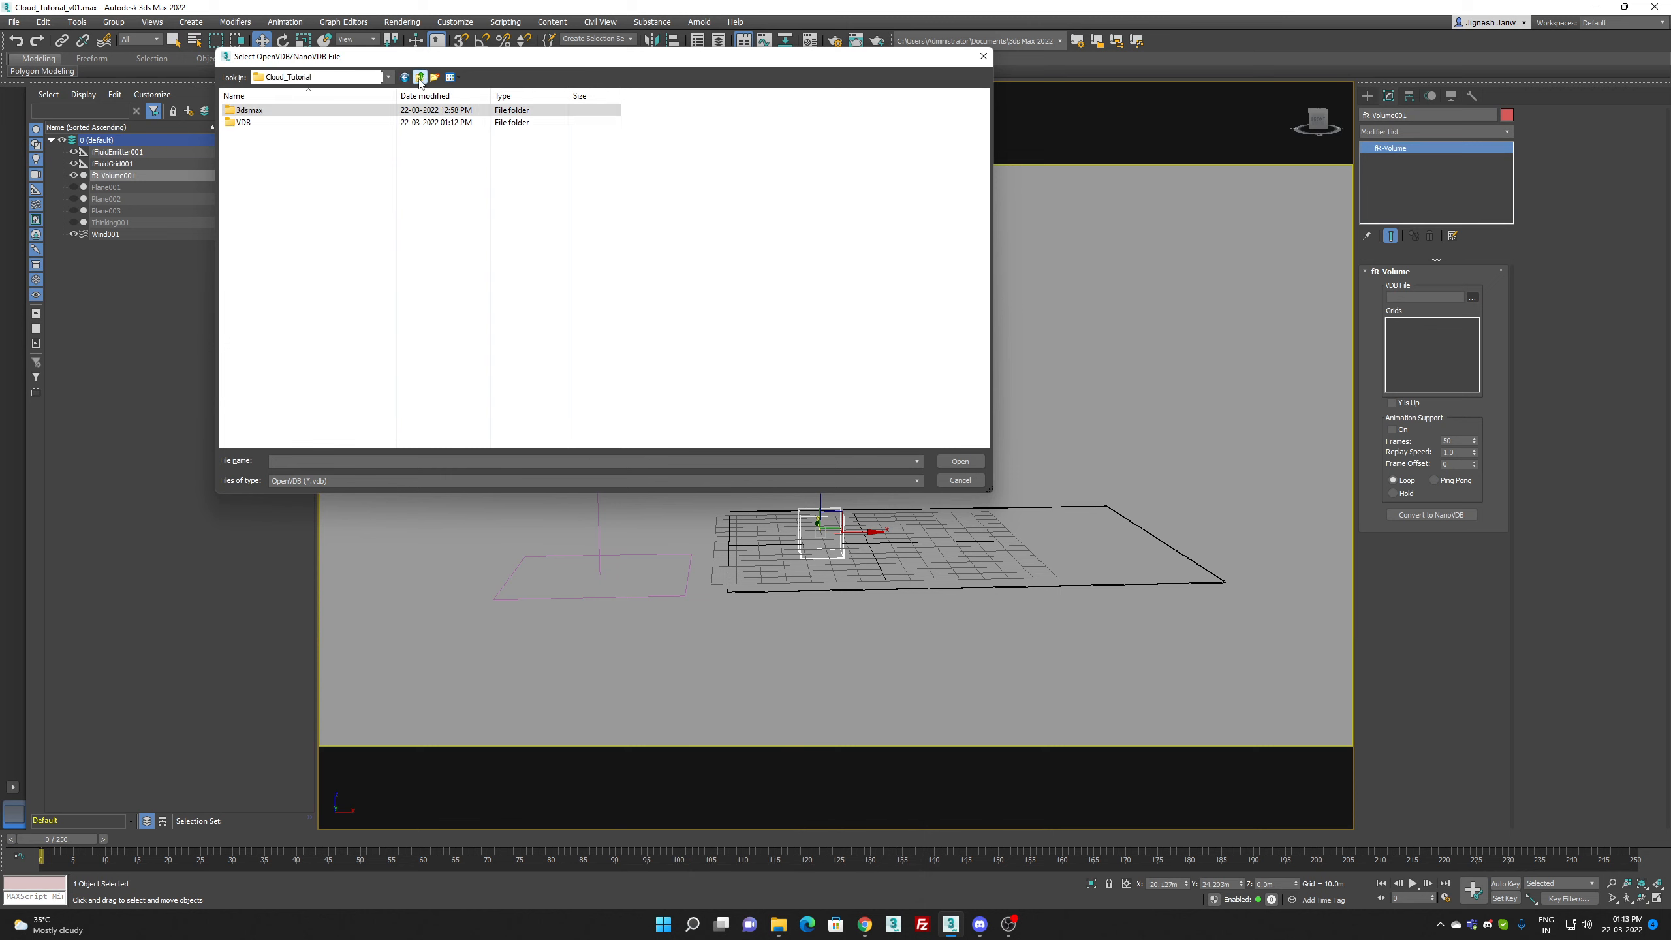
{"action": "double_click", "coordinate": [299, 124]}
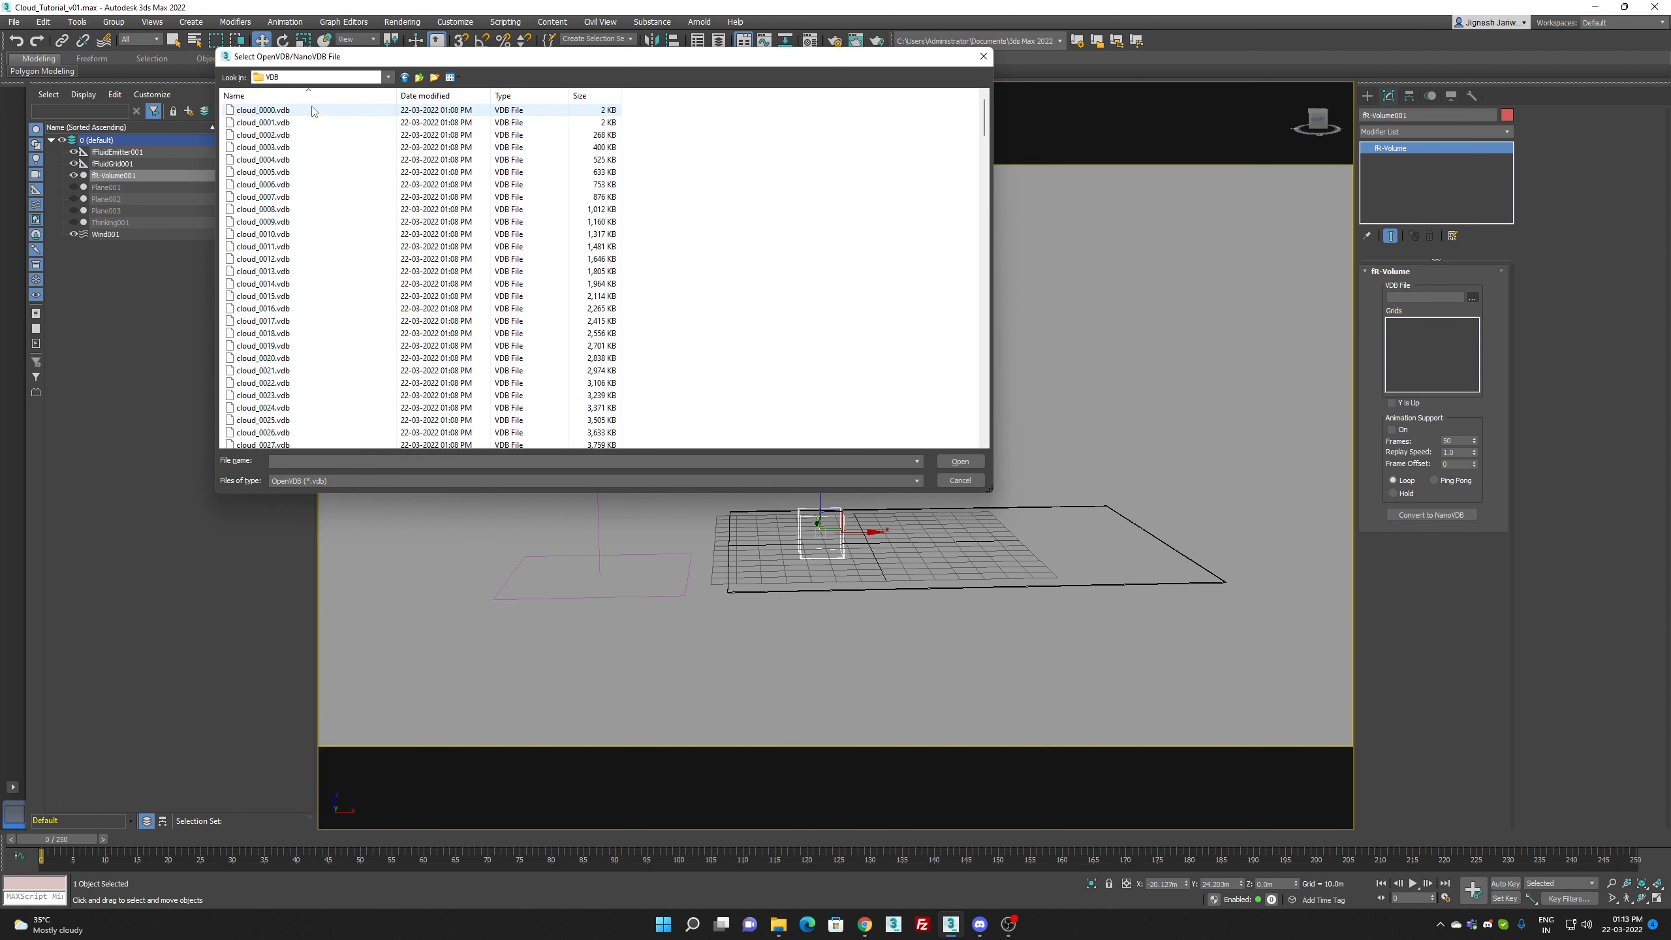
{"action": "left_click", "coordinate": [341, 77]}
{"action": "left_click", "coordinate": [340, 79]}
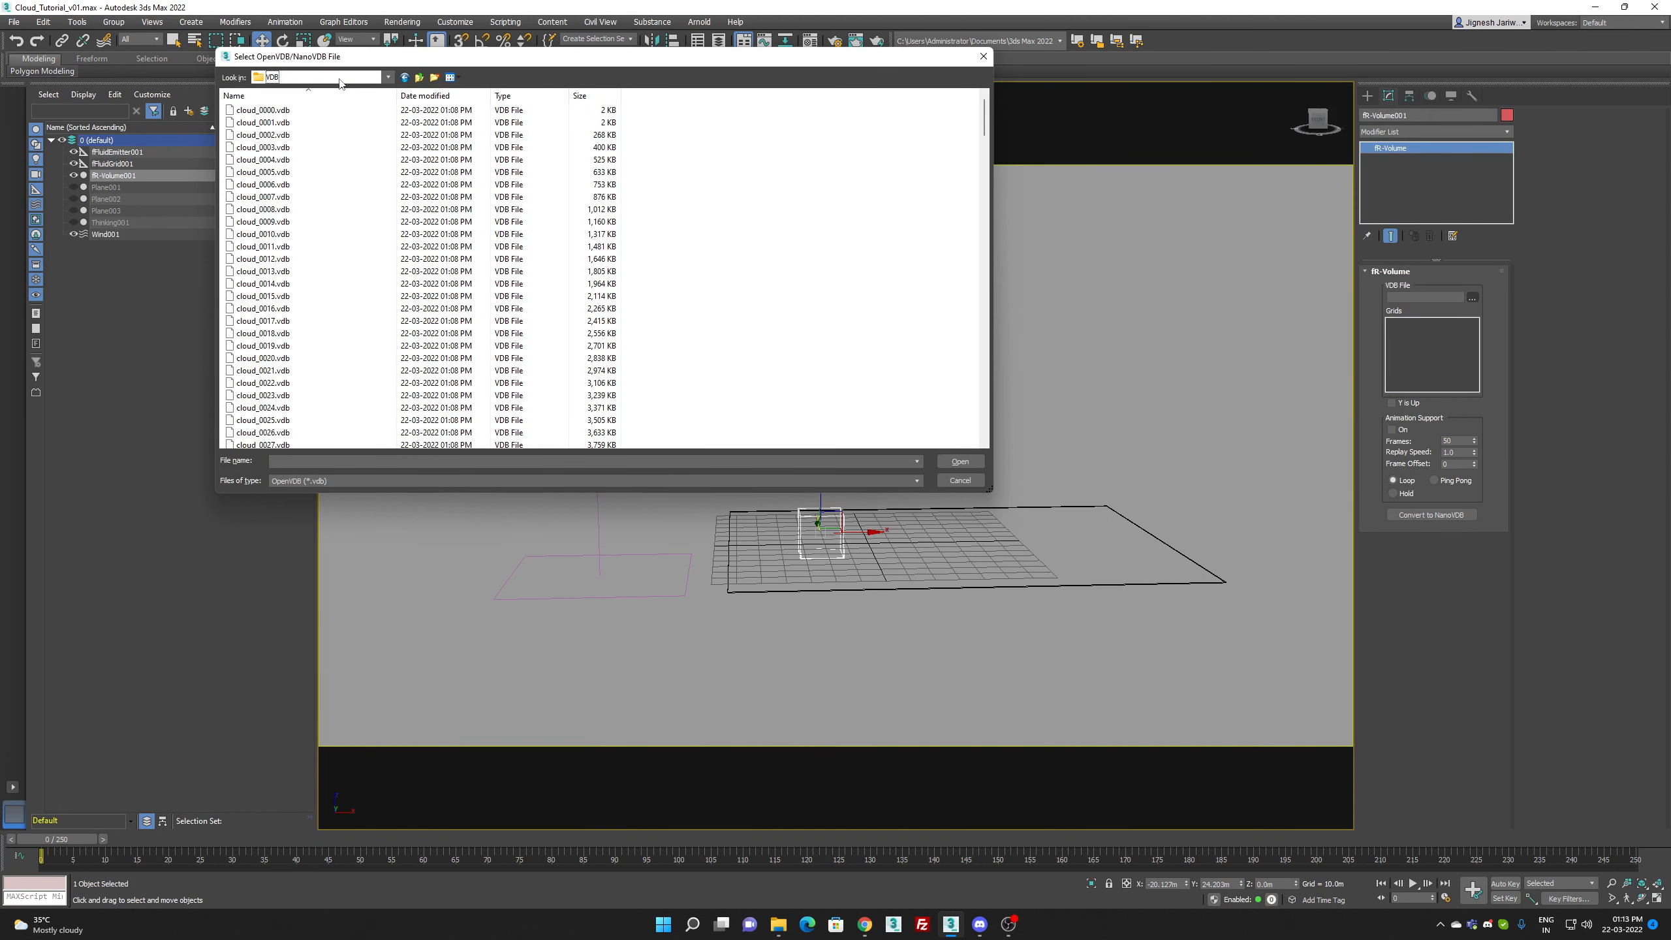
{"action": "double_click", "coordinate": [291, 112]}
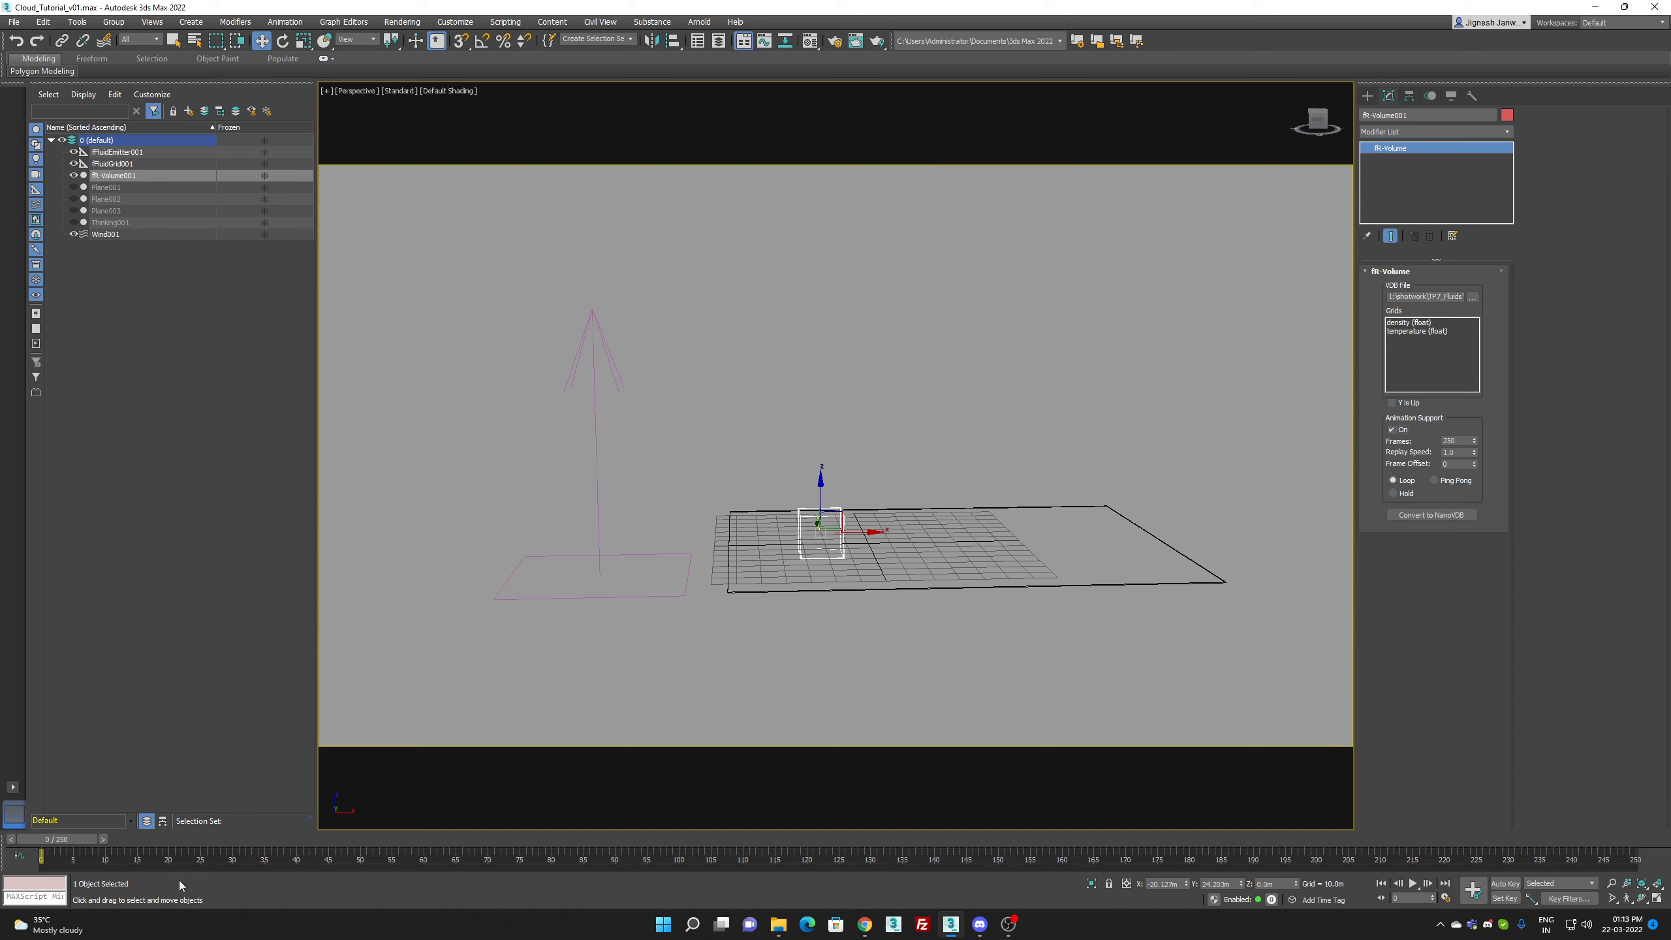
Step: At frame 34, align fR-Volume001 to the fluid grid in X, Y and Z, matching the volume's pivot point to the grid's center
{"action": "left_click_drag", "start_coordinate": [75, 847], "coordinate": [287, 843]}
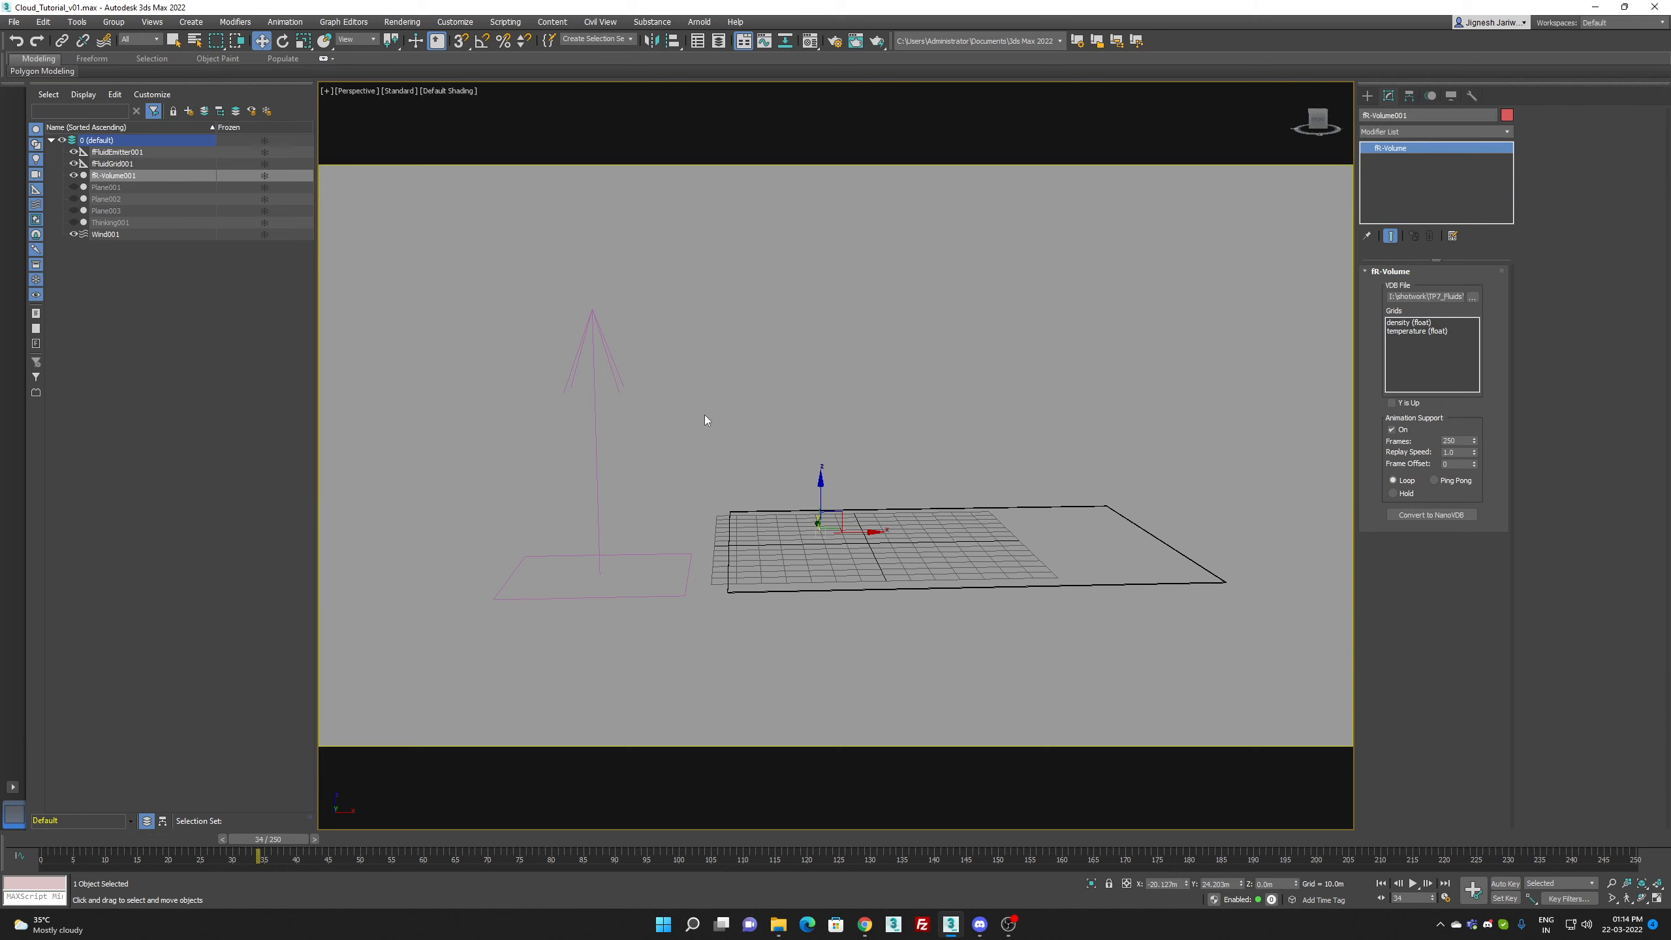
{"action": "scroll", "coordinate": [707, 411], "scroll_direction": "down", "scroll_amount": 5}
{"action": "scroll", "coordinate": [848, 589], "scroll_direction": "up", "scroll_amount": 2}
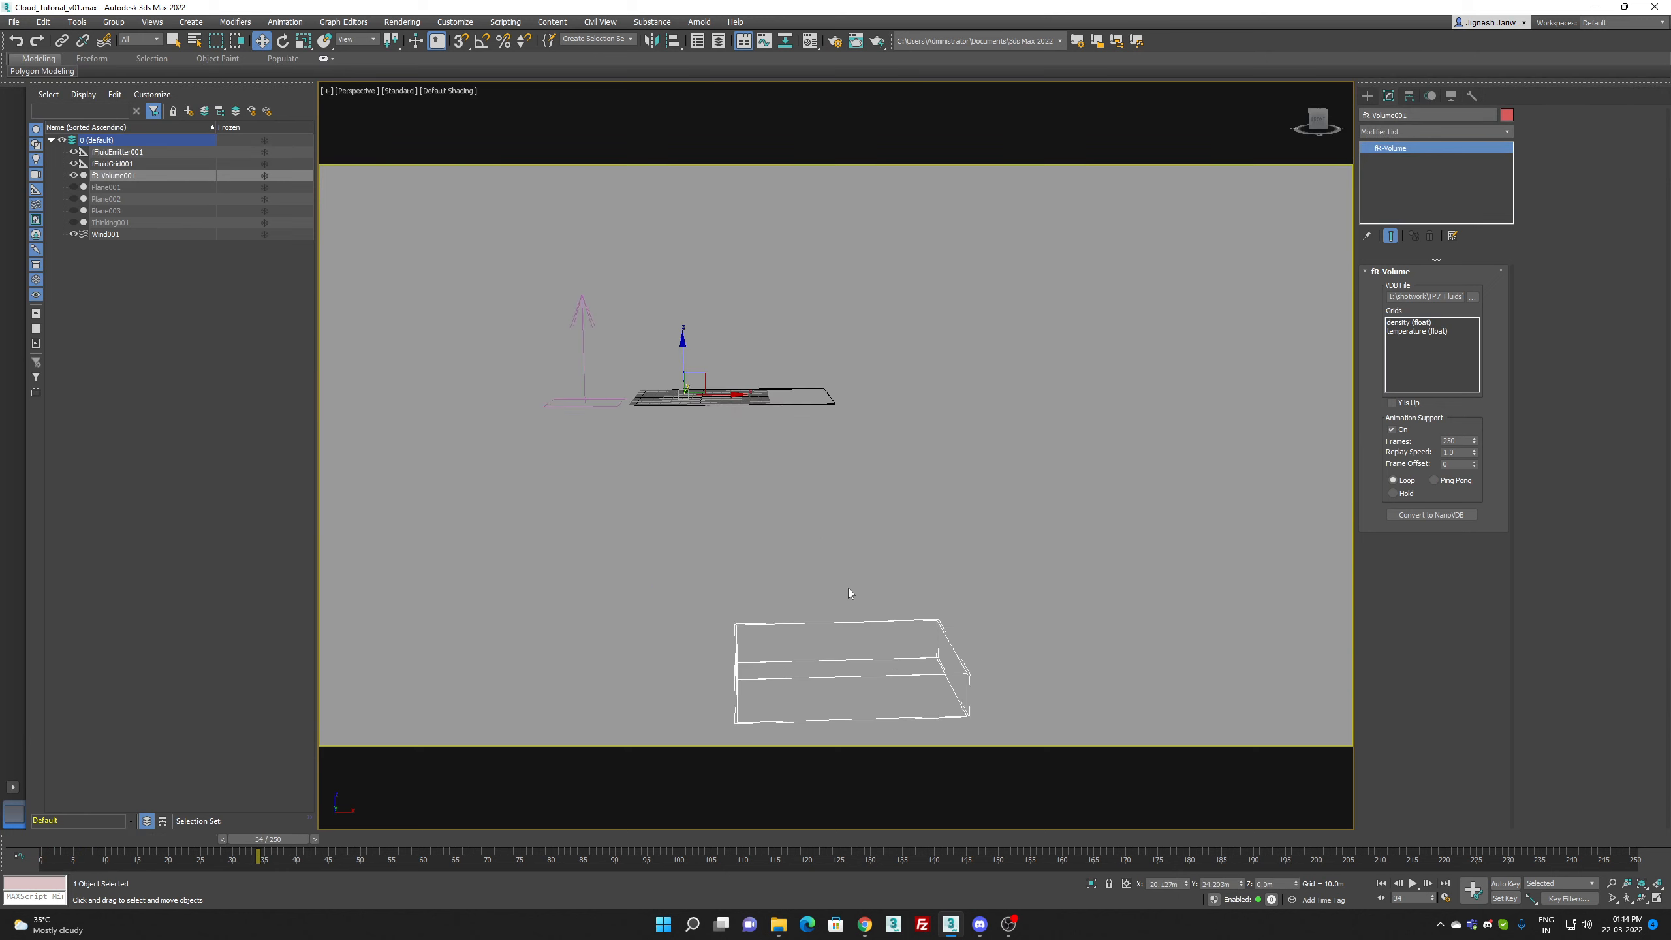
{"action": "middle_click_drag", "start_coordinate": [759, 413], "coordinate": [854, 539]}
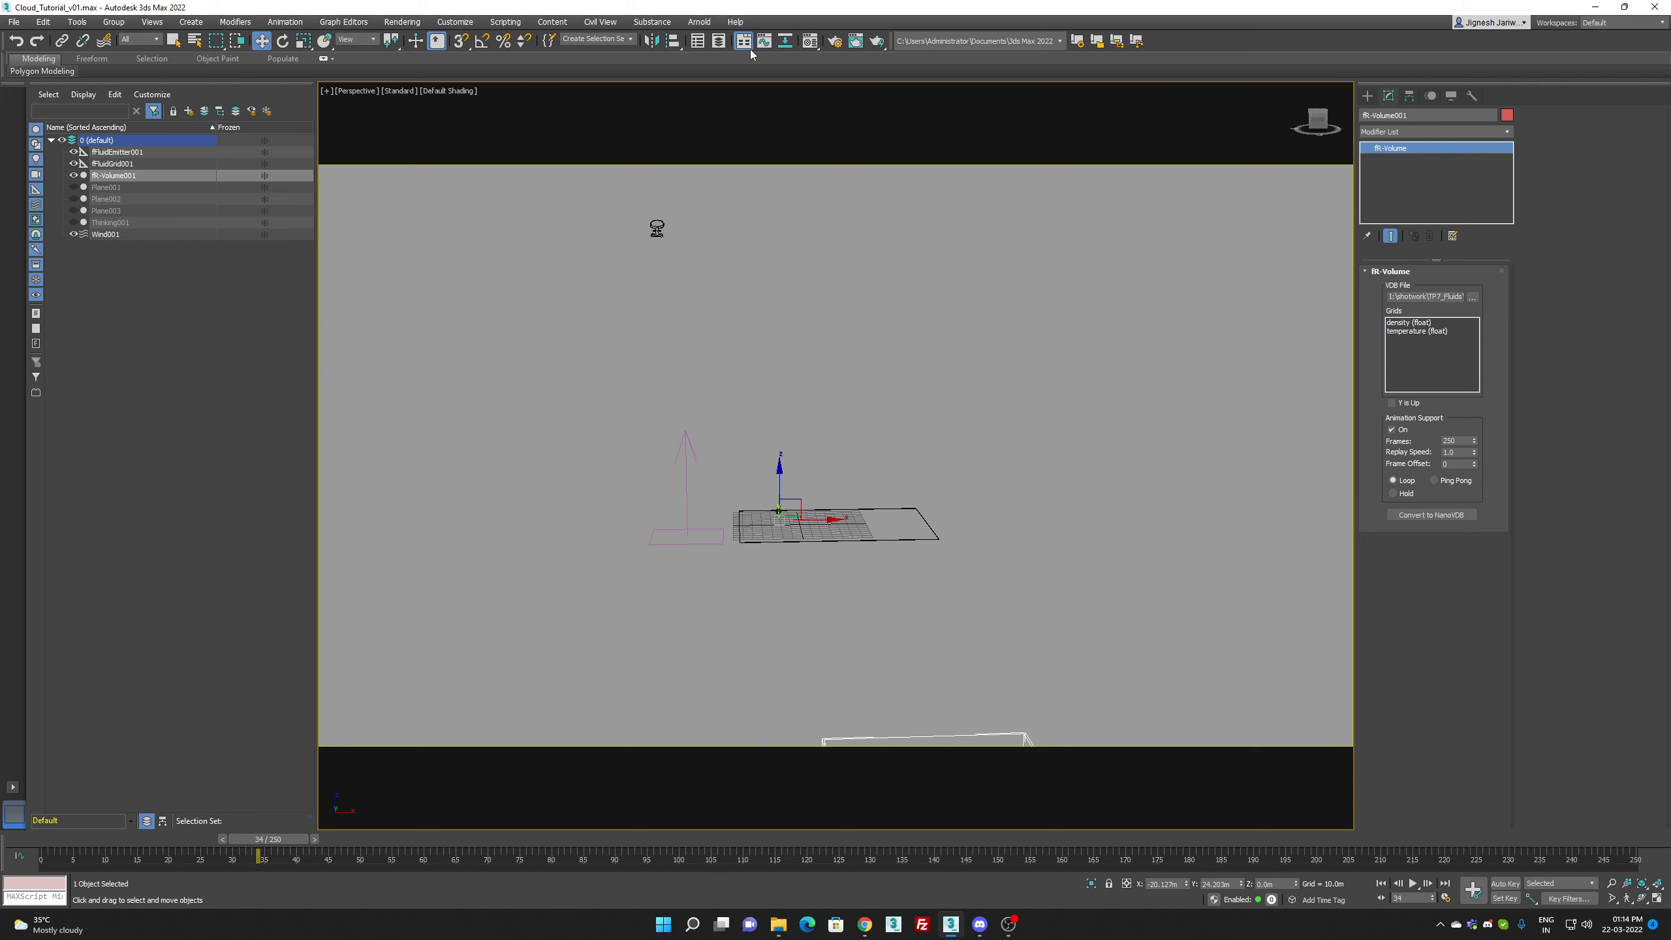
{"action": "left_click", "coordinate": [676, 42]}
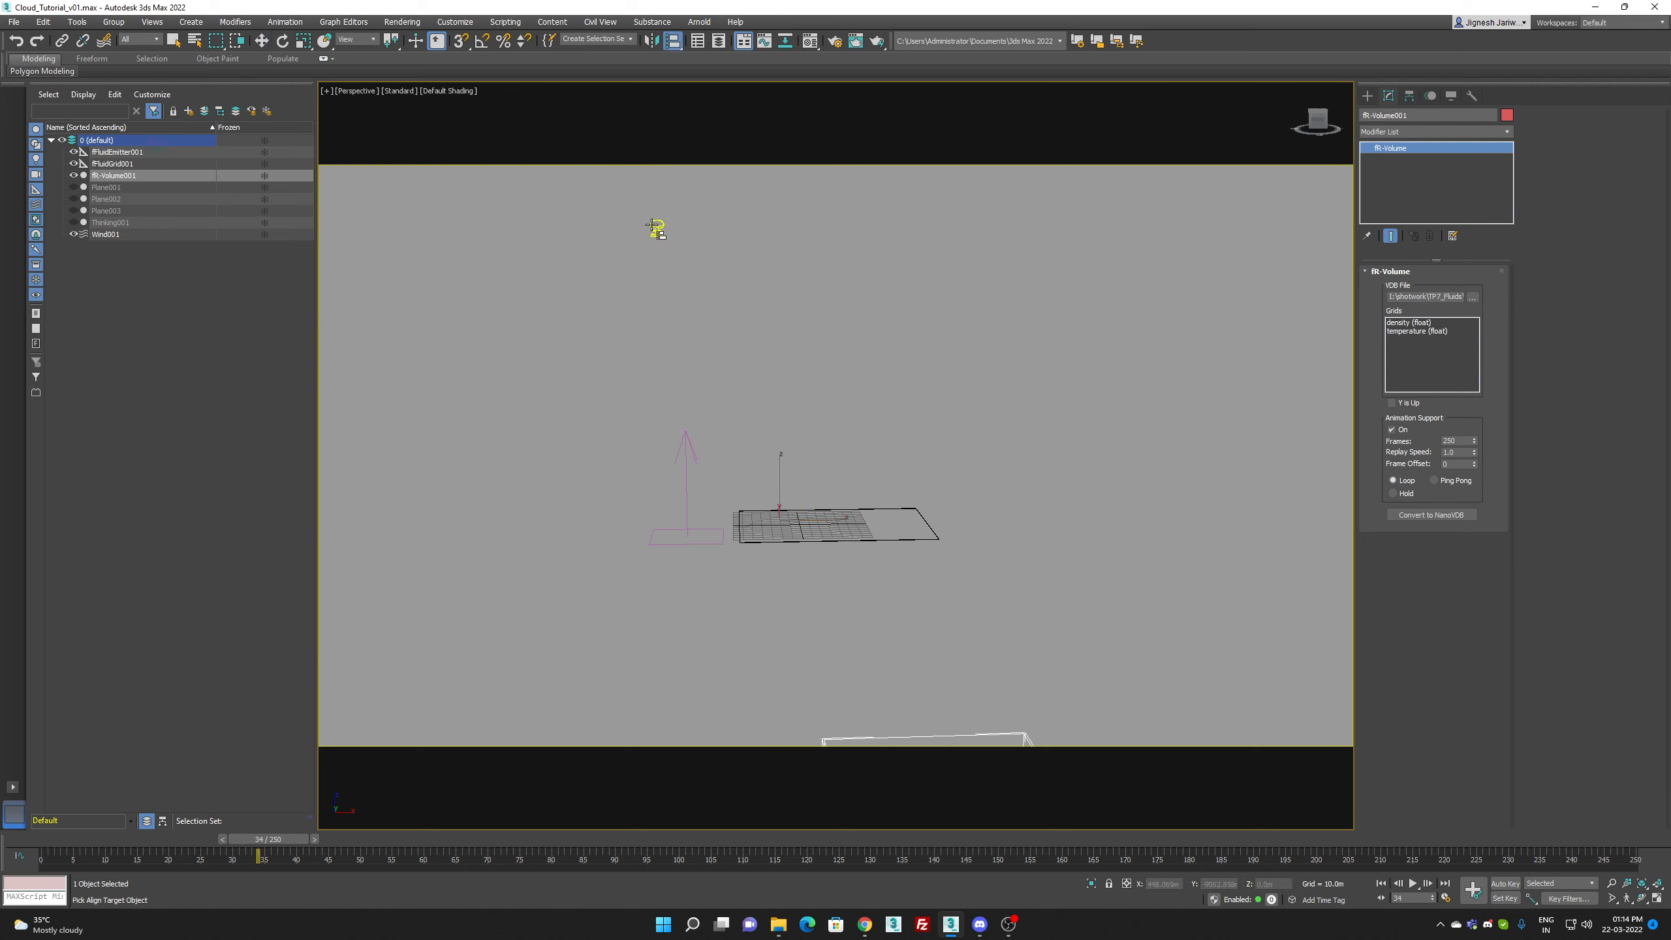
{"action": "left_click", "coordinate": [654, 227]}
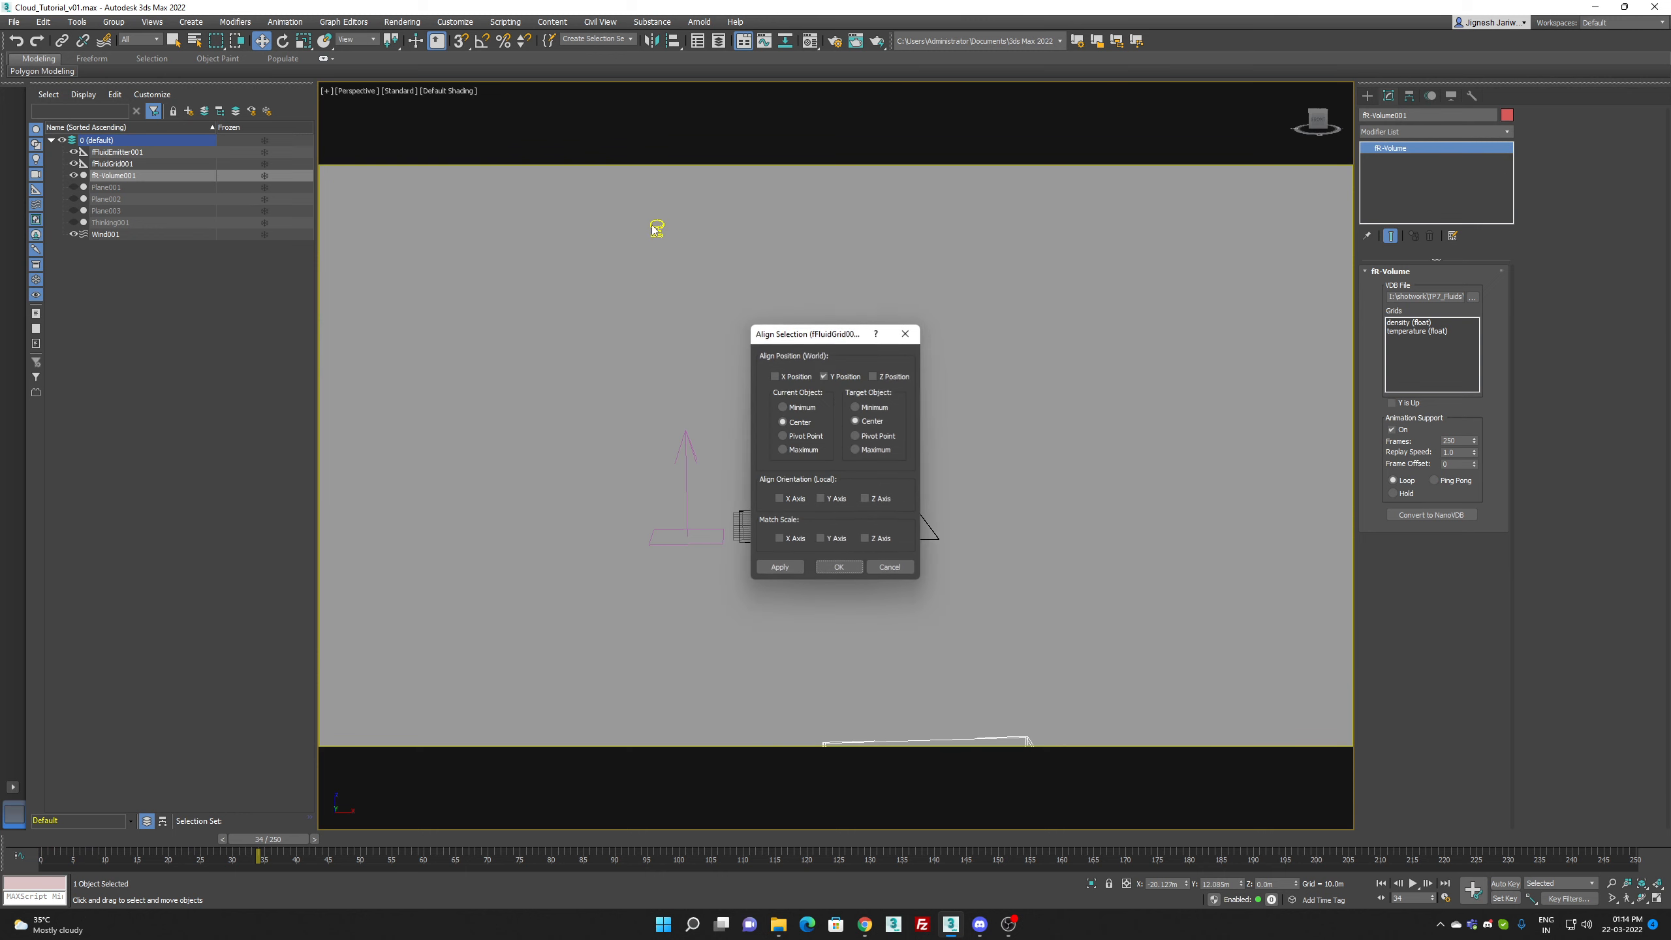
{"action": "left_click", "coordinate": [798, 377]}
{"action": "left_click", "coordinate": [888, 376]}
{"action": "left_click", "coordinate": [807, 436]}
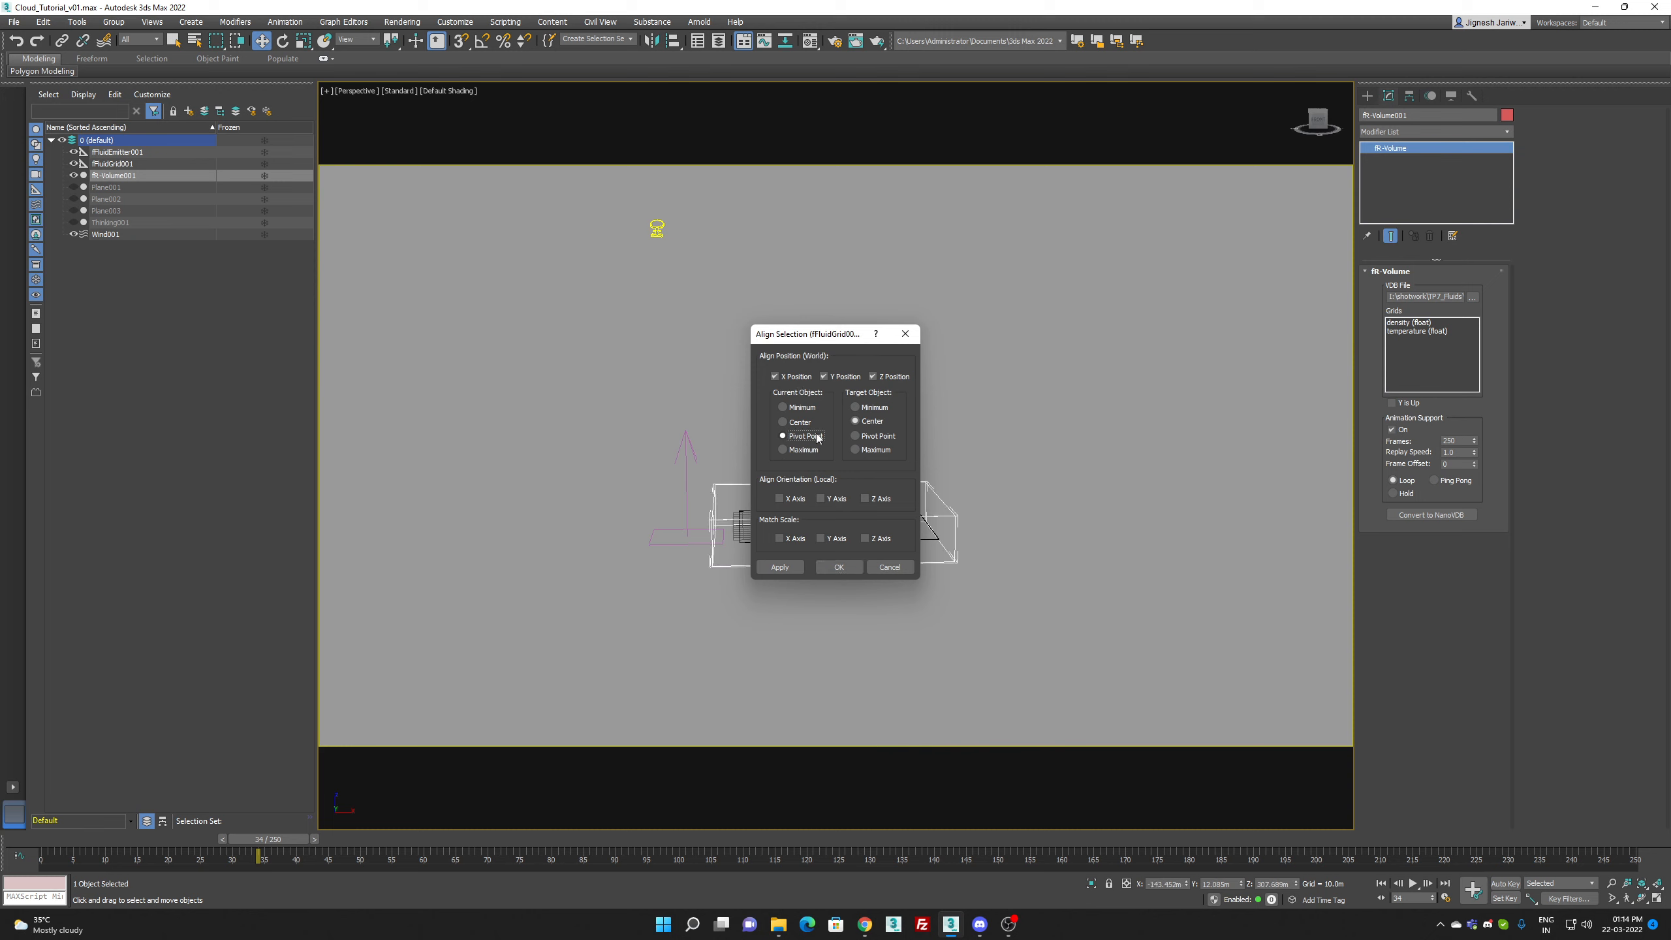
{"action": "left_click", "coordinate": [838, 569]}
Step: At frame 154, frame the whole volume box and create a physical camera from the perspective view
{"action": "scroll", "coordinate": [848, 569], "scroll_direction": "up", "scroll_amount": 5}
{"action": "middle_click_drag", "start_coordinate": [859, 566], "coordinate": [923, 682]}
{"action": "scroll", "coordinate": [933, 683], "scroll_direction": "down", "scroll_amount": 2}
{"action": "left_click_drag", "start_coordinate": [237, 838], "coordinate": [983, 827]}
{"action": "middle_click_drag", "start_coordinate": [913, 530], "coordinate": [957, 503]}
{"action": "scroll", "coordinate": [974, 491], "scroll_direction": "down", "scroll_amount": 5}
{"action": "scroll", "coordinate": [974, 491], "scroll_direction": "up", "scroll_amount": 2}
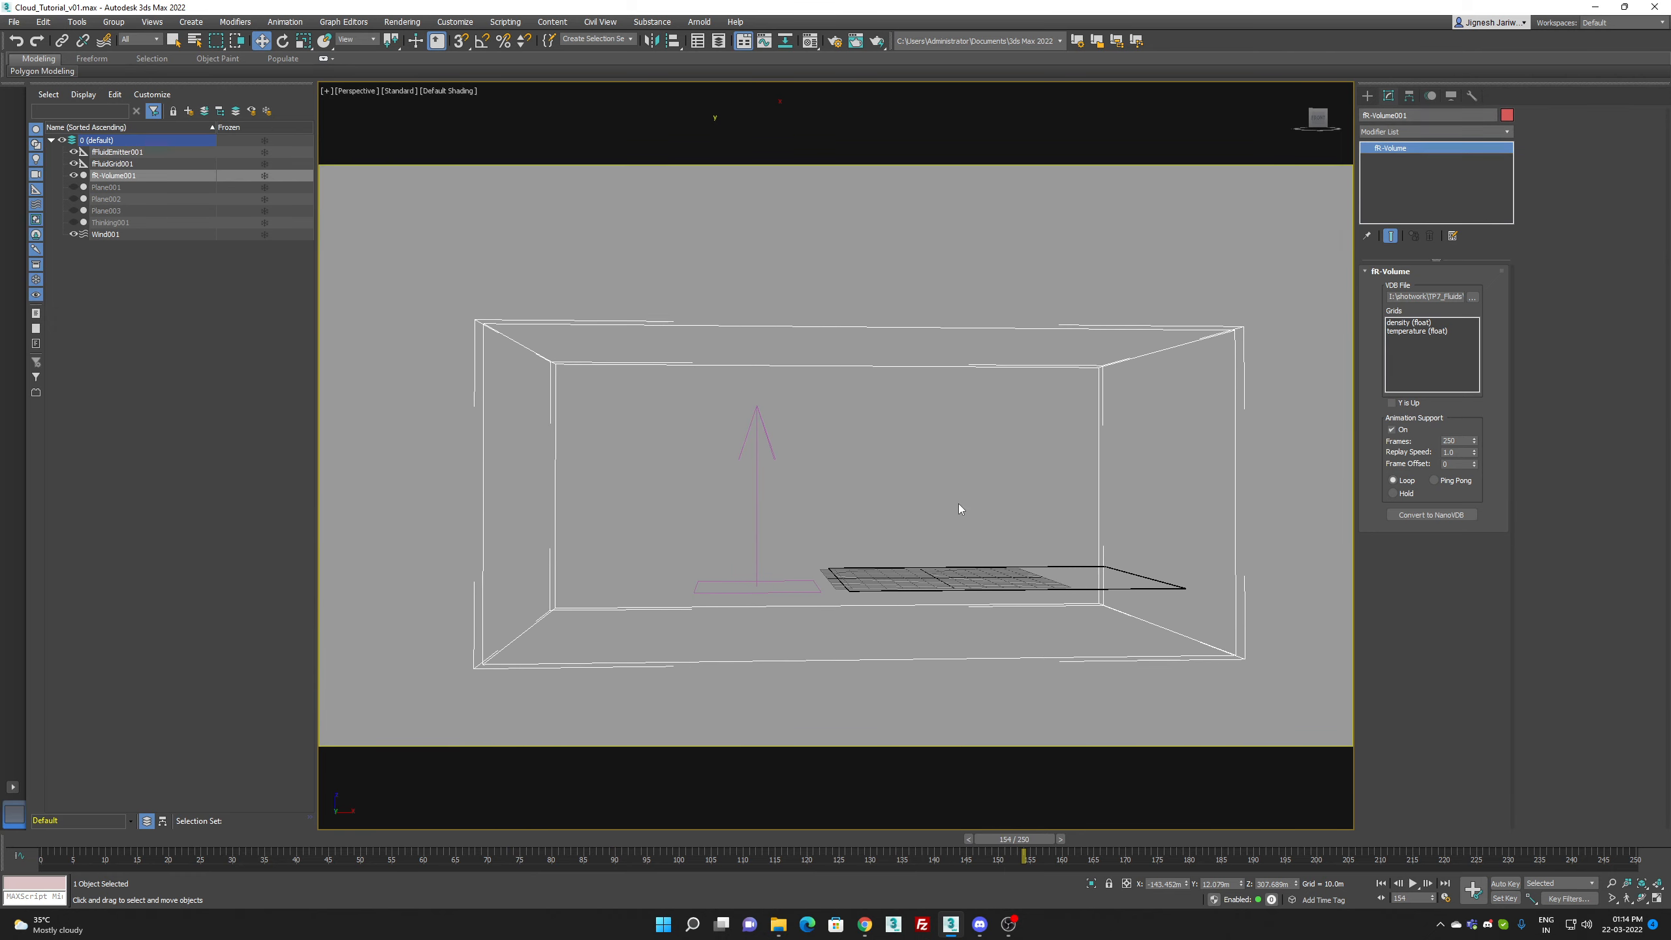
{"action": "key", "text": "ctrl+c"}
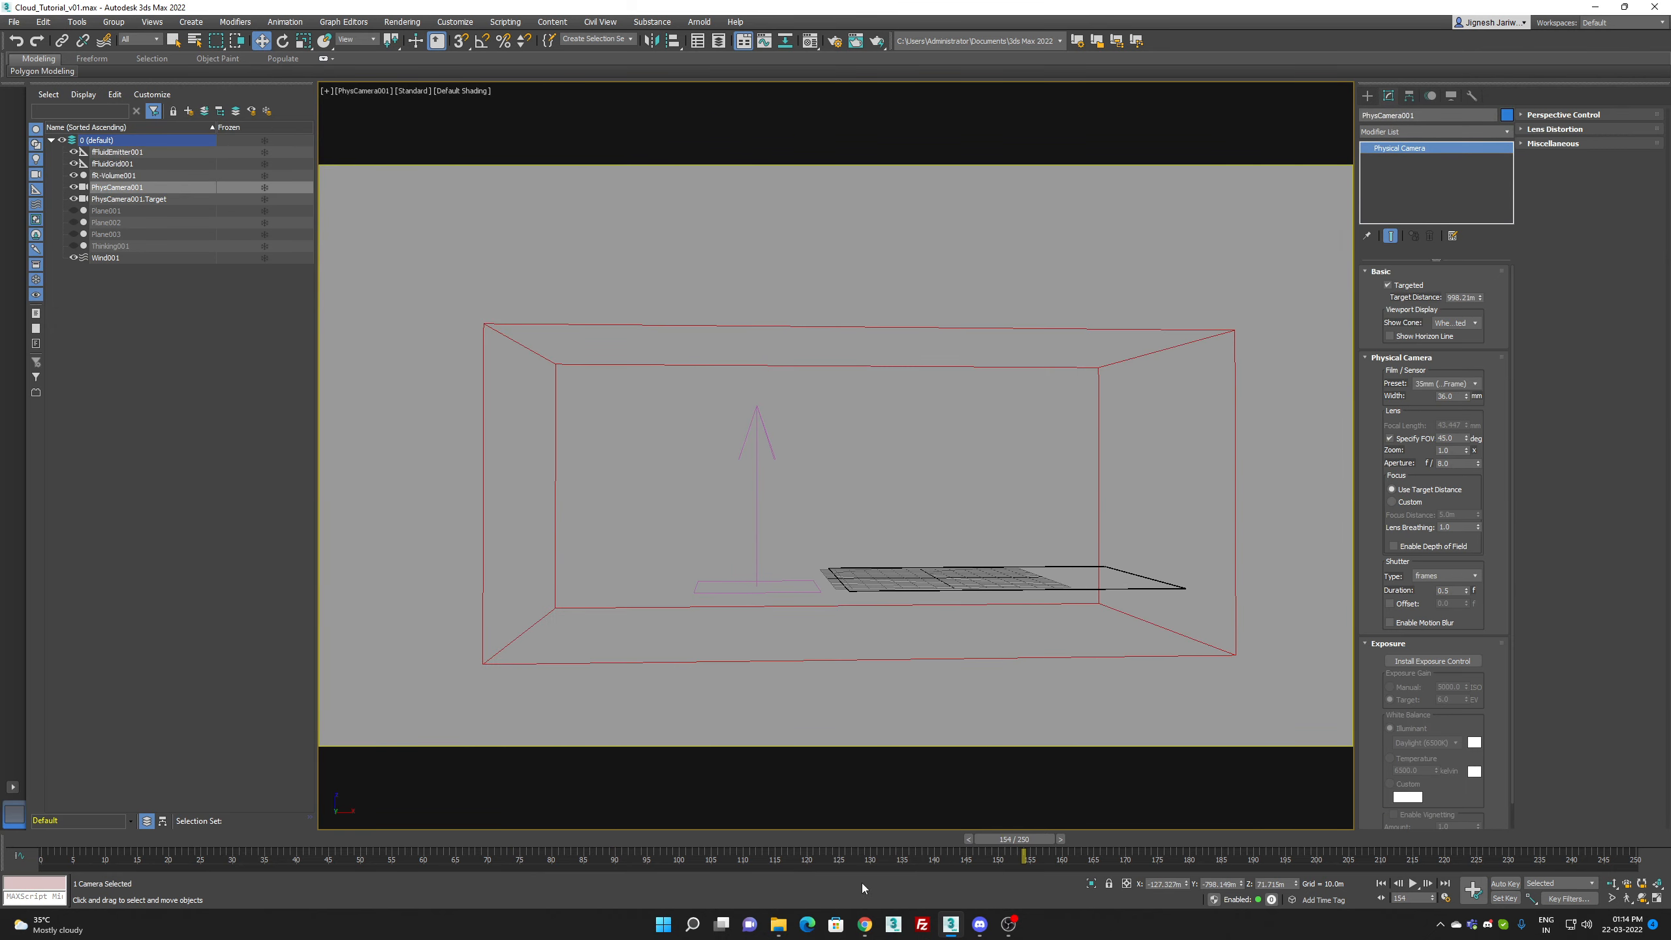
Step: With fR-Volume001 selected at frame 136, open the render setup and make the first sample slot an fR-VolumeVDB material
{"action": "left_click_drag", "start_coordinate": [1031, 839], "coordinate": [903, 839]}
{"action": "left_click", "coordinate": [865, 358]}
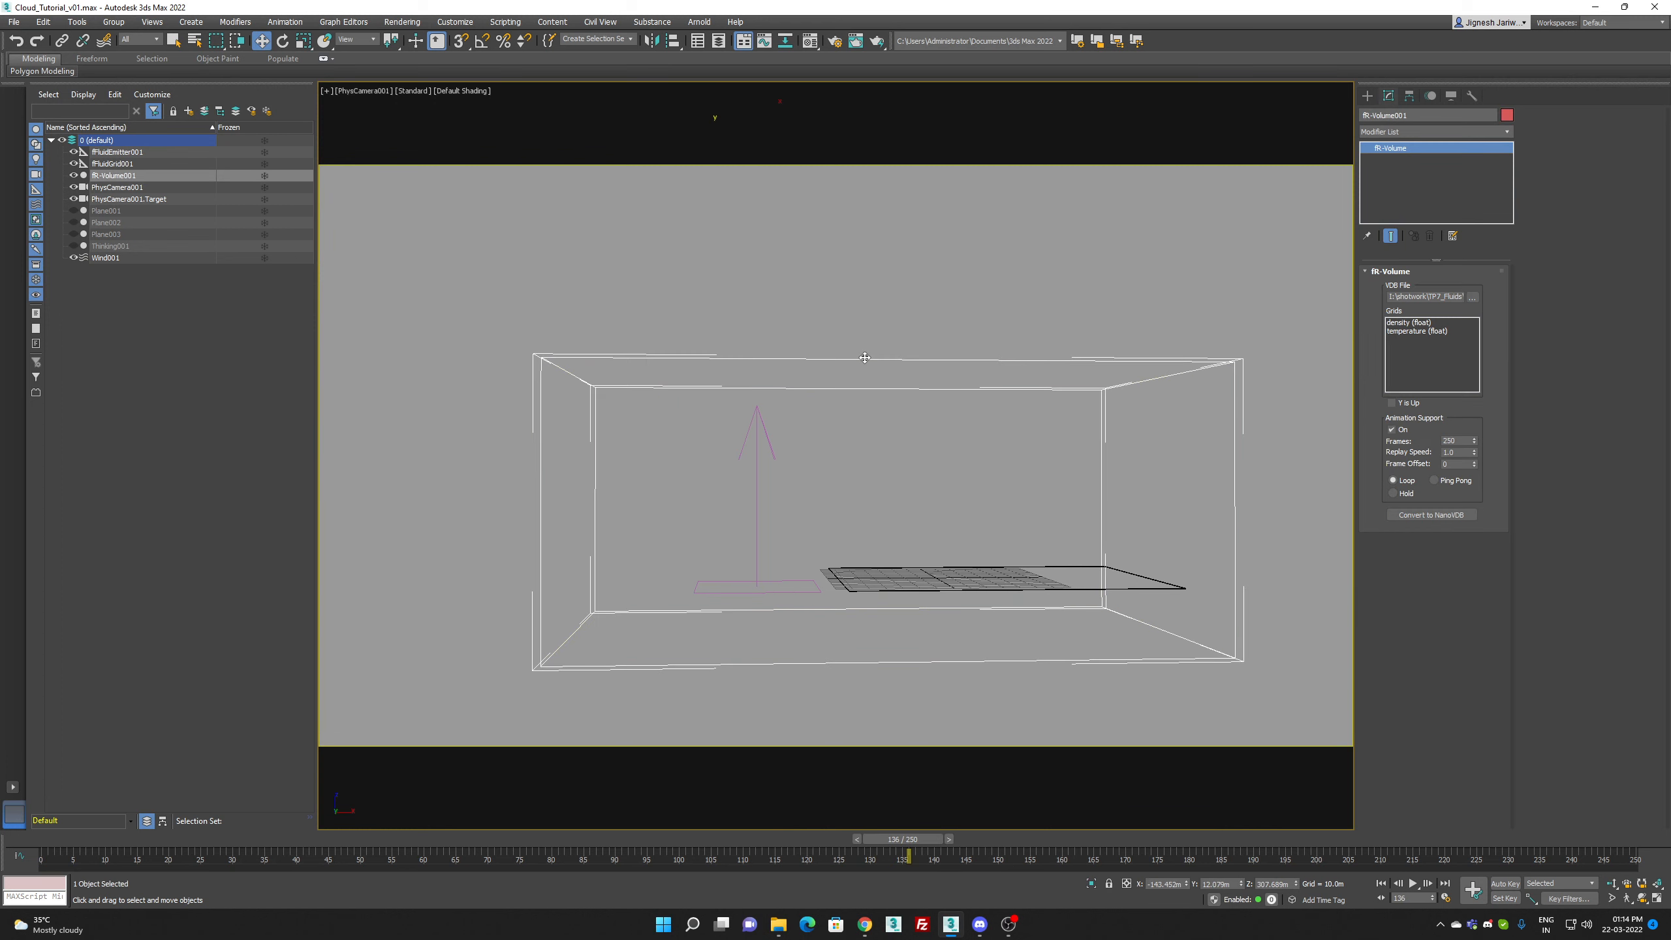
{"action": "key", "text": "F10"}
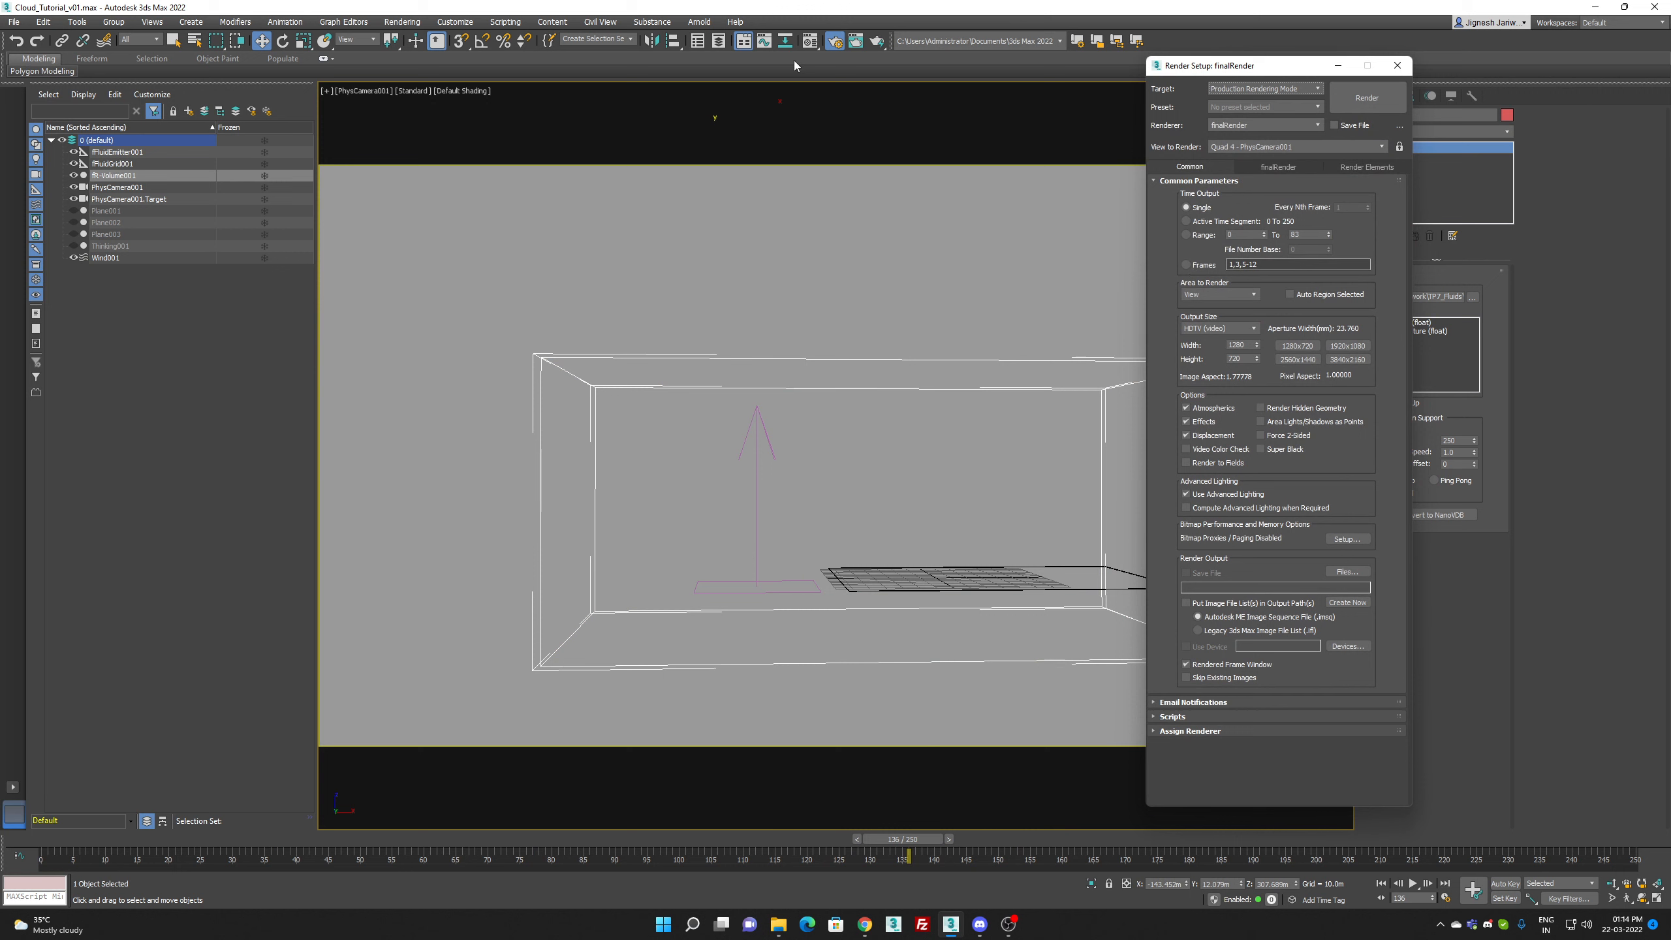
{"action": "left_click", "coordinate": [807, 47]}
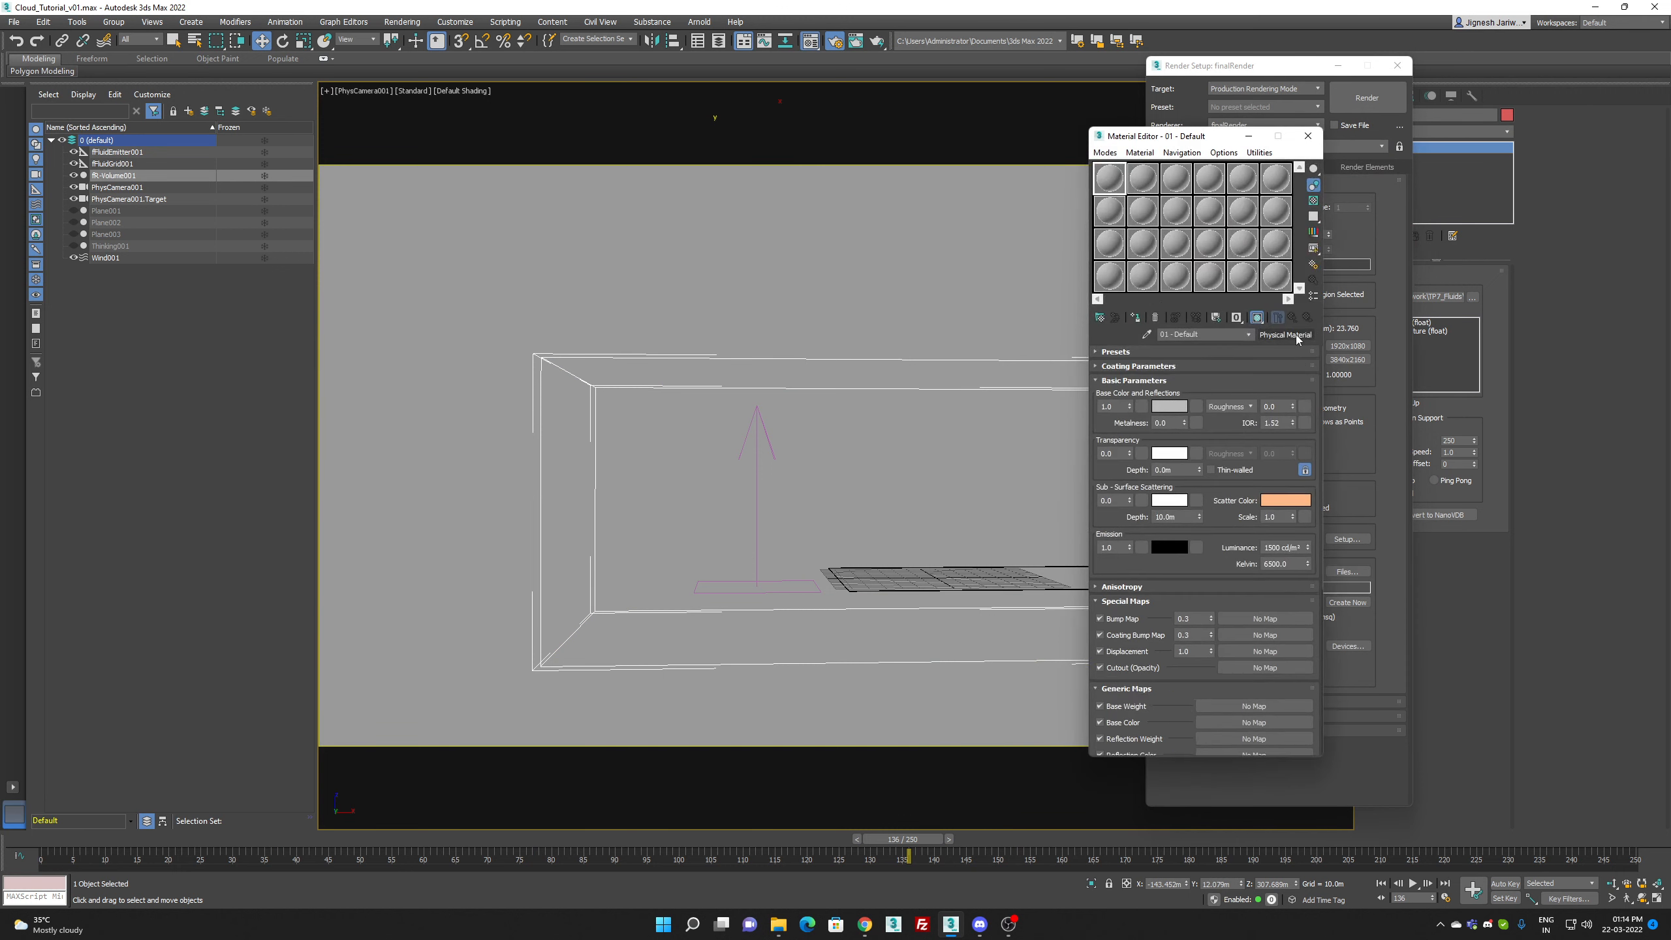
{"action": "left_click", "coordinate": [1282, 334]}
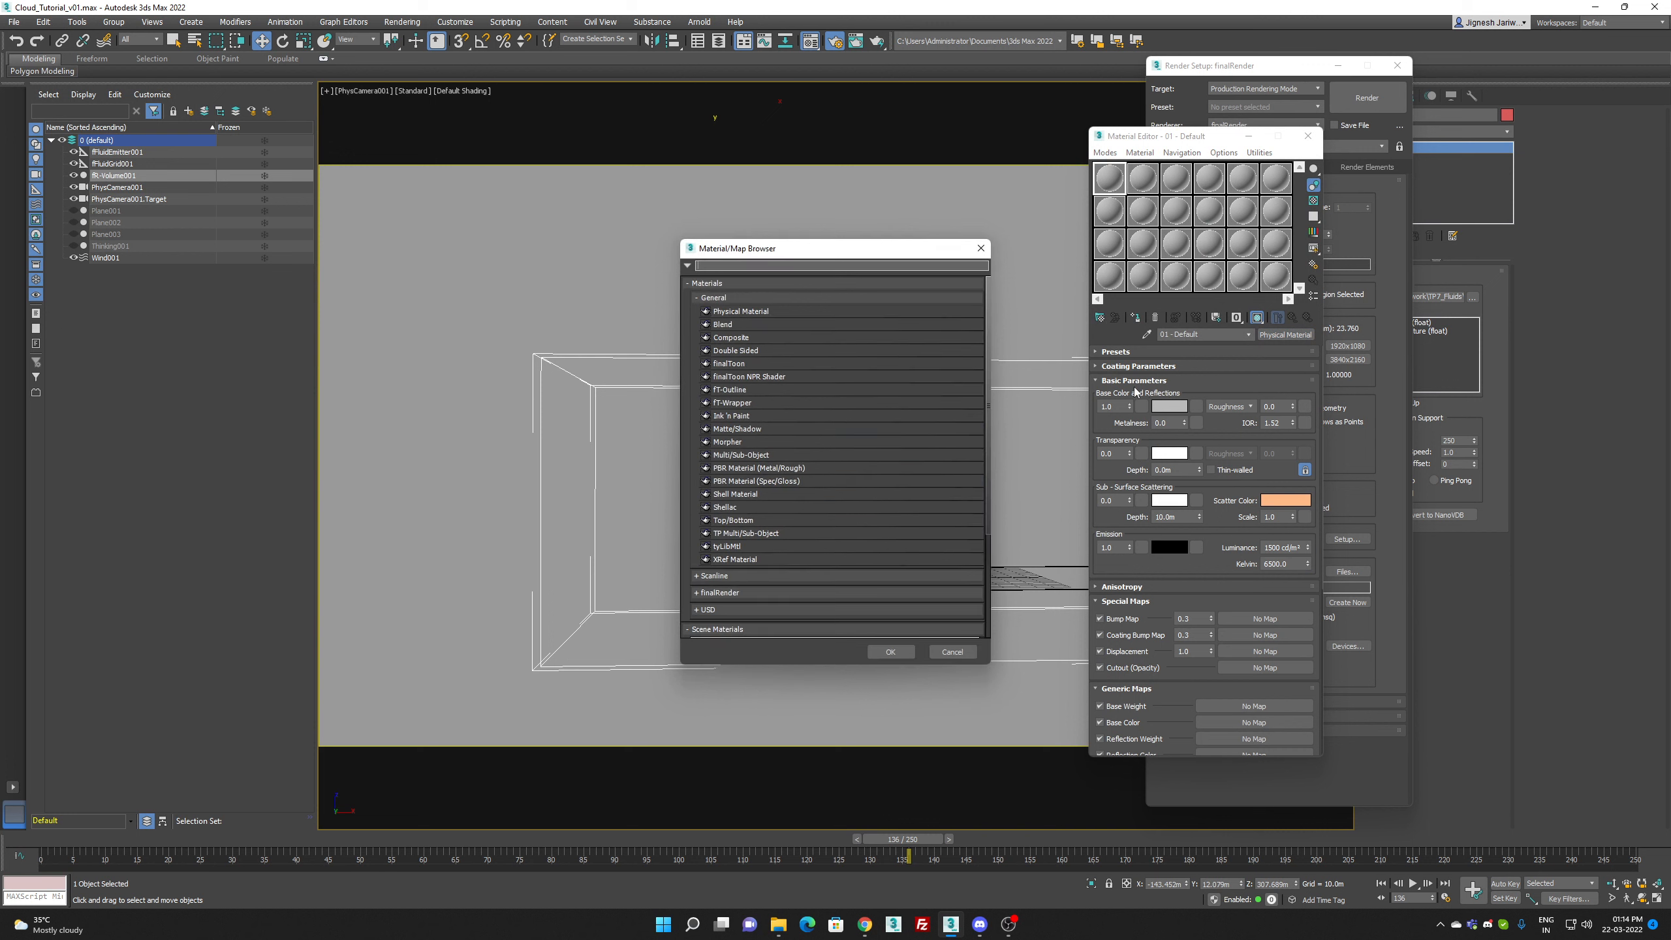
{"action": "left_click", "coordinate": [715, 297]}
{"action": "left_click", "coordinate": [720, 330]}
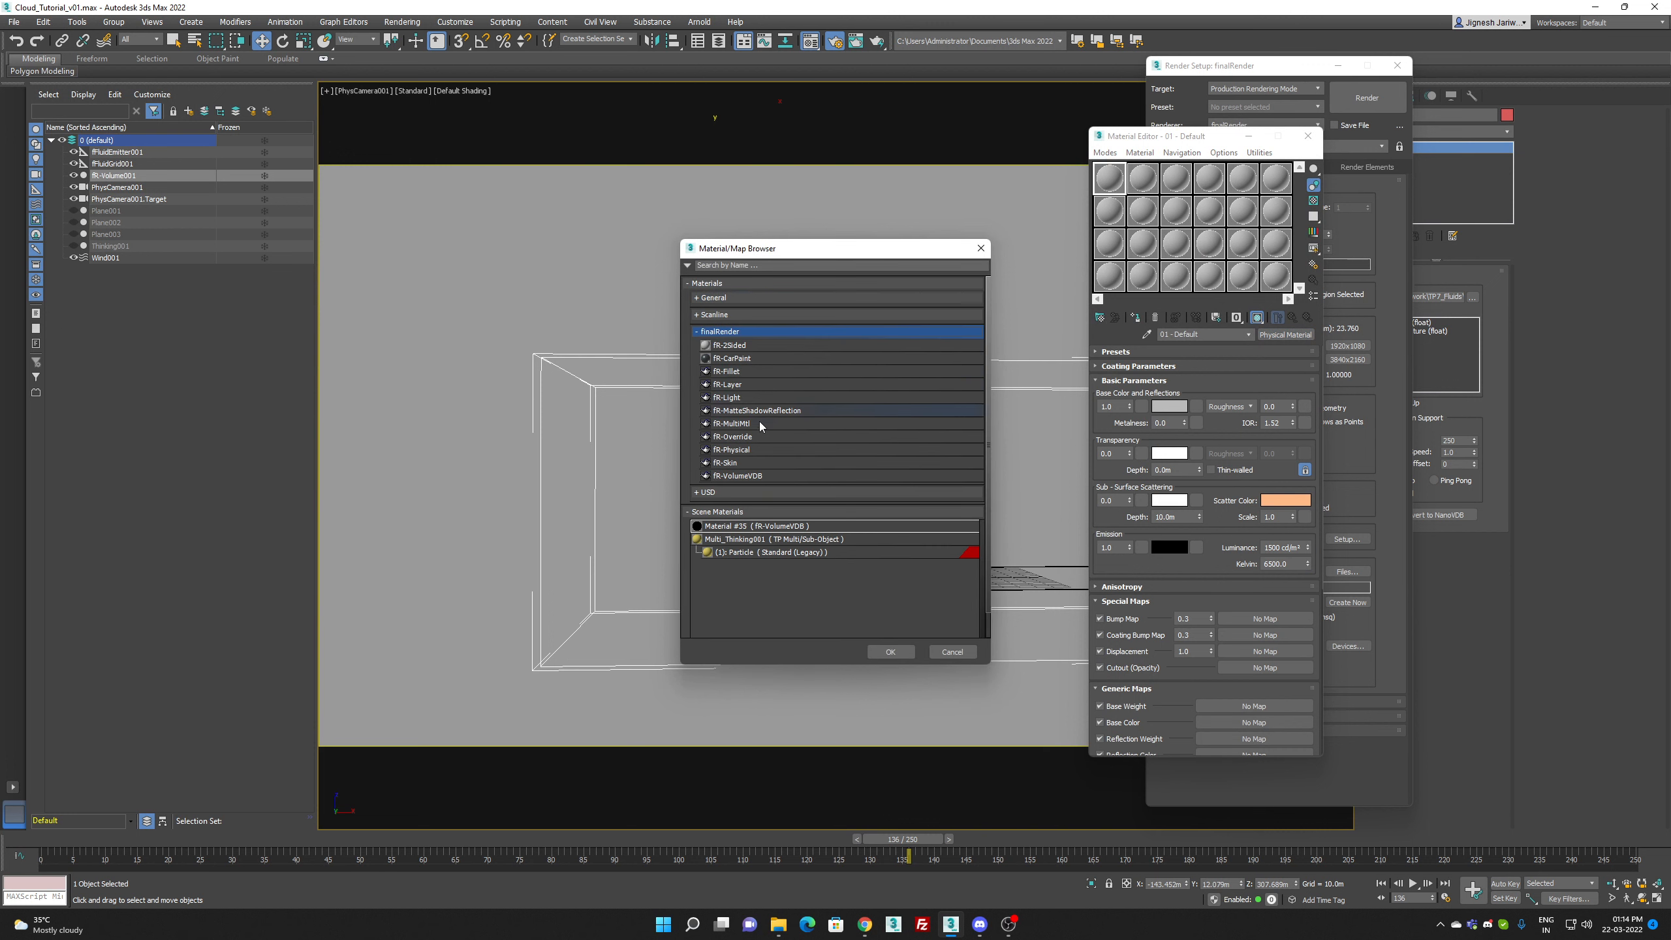
{"action": "double_click", "coordinate": [743, 476]}
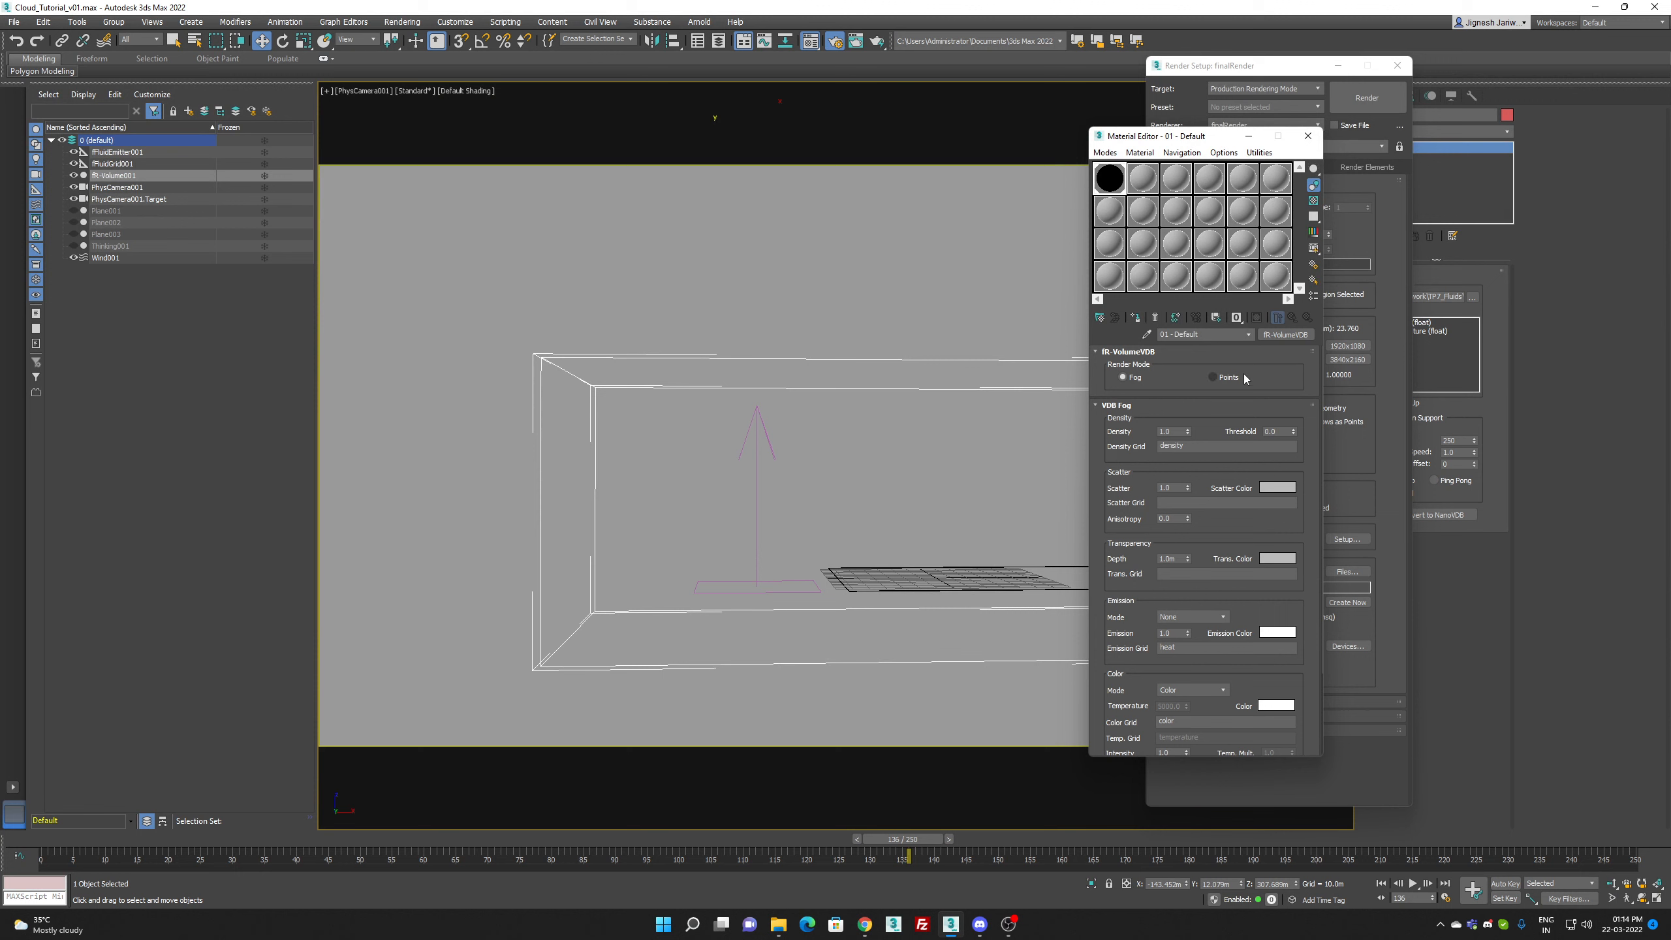
Step: Set the fR-VolumeVDB material's scatter color to a very light blue
{"action": "left_click", "coordinate": [1278, 488]}
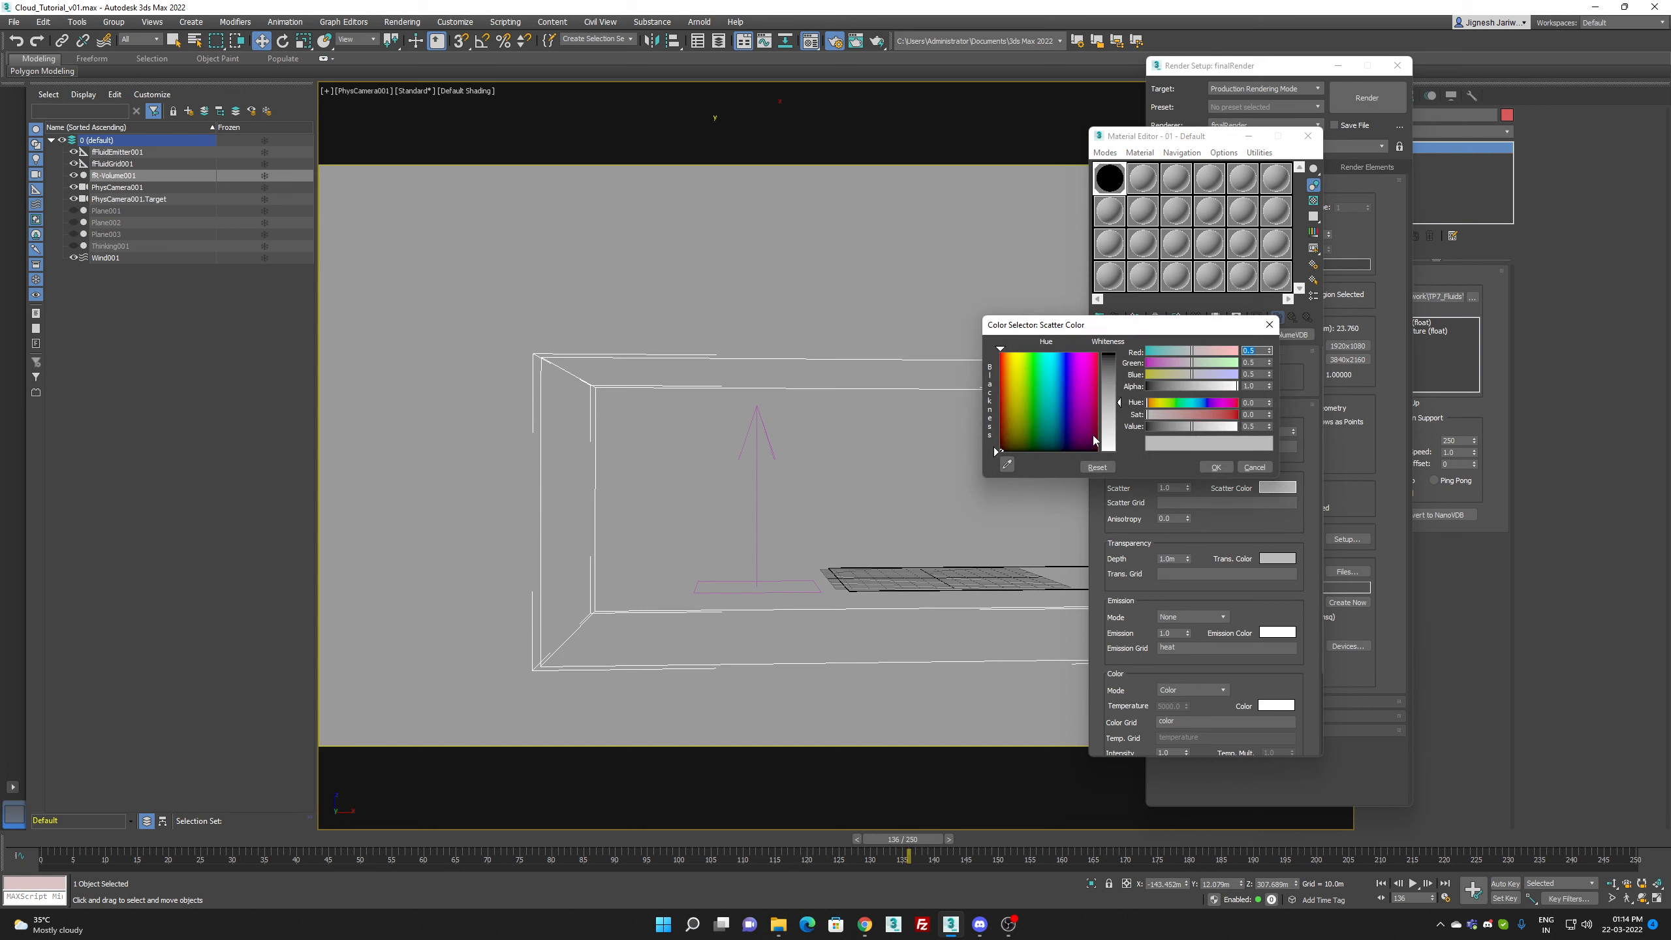
{"action": "left_click_drag", "start_coordinate": [1117, 432], "coordinate": [1152, 455]}
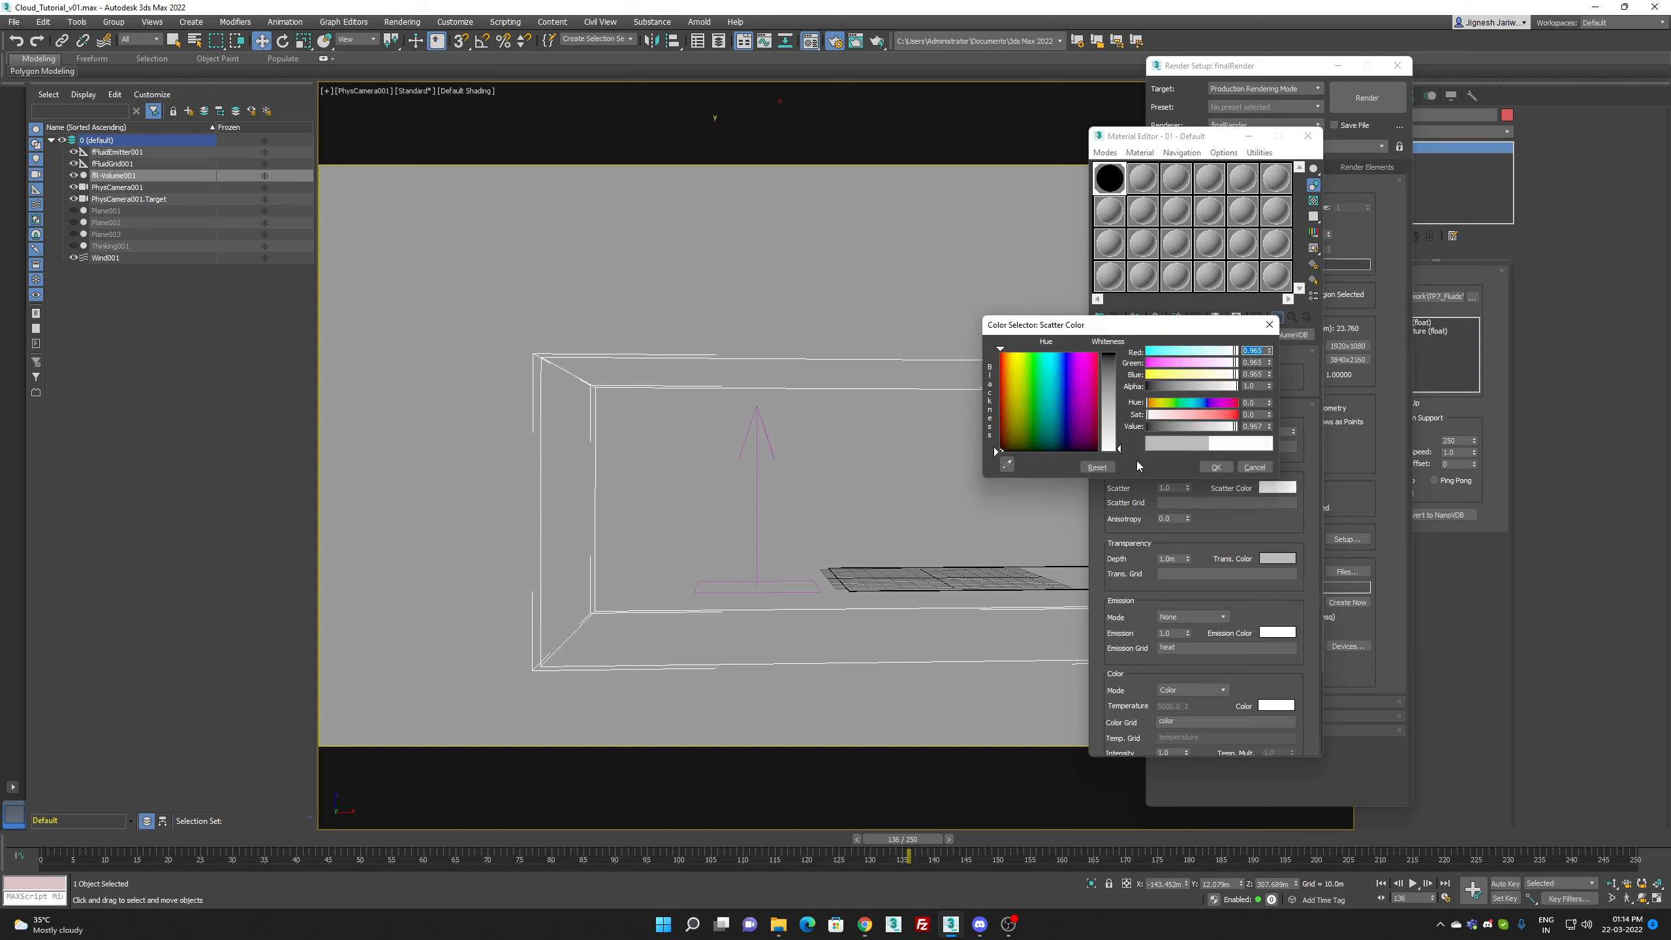
{"action": "left_click", "coordinate": [1063, 382]}
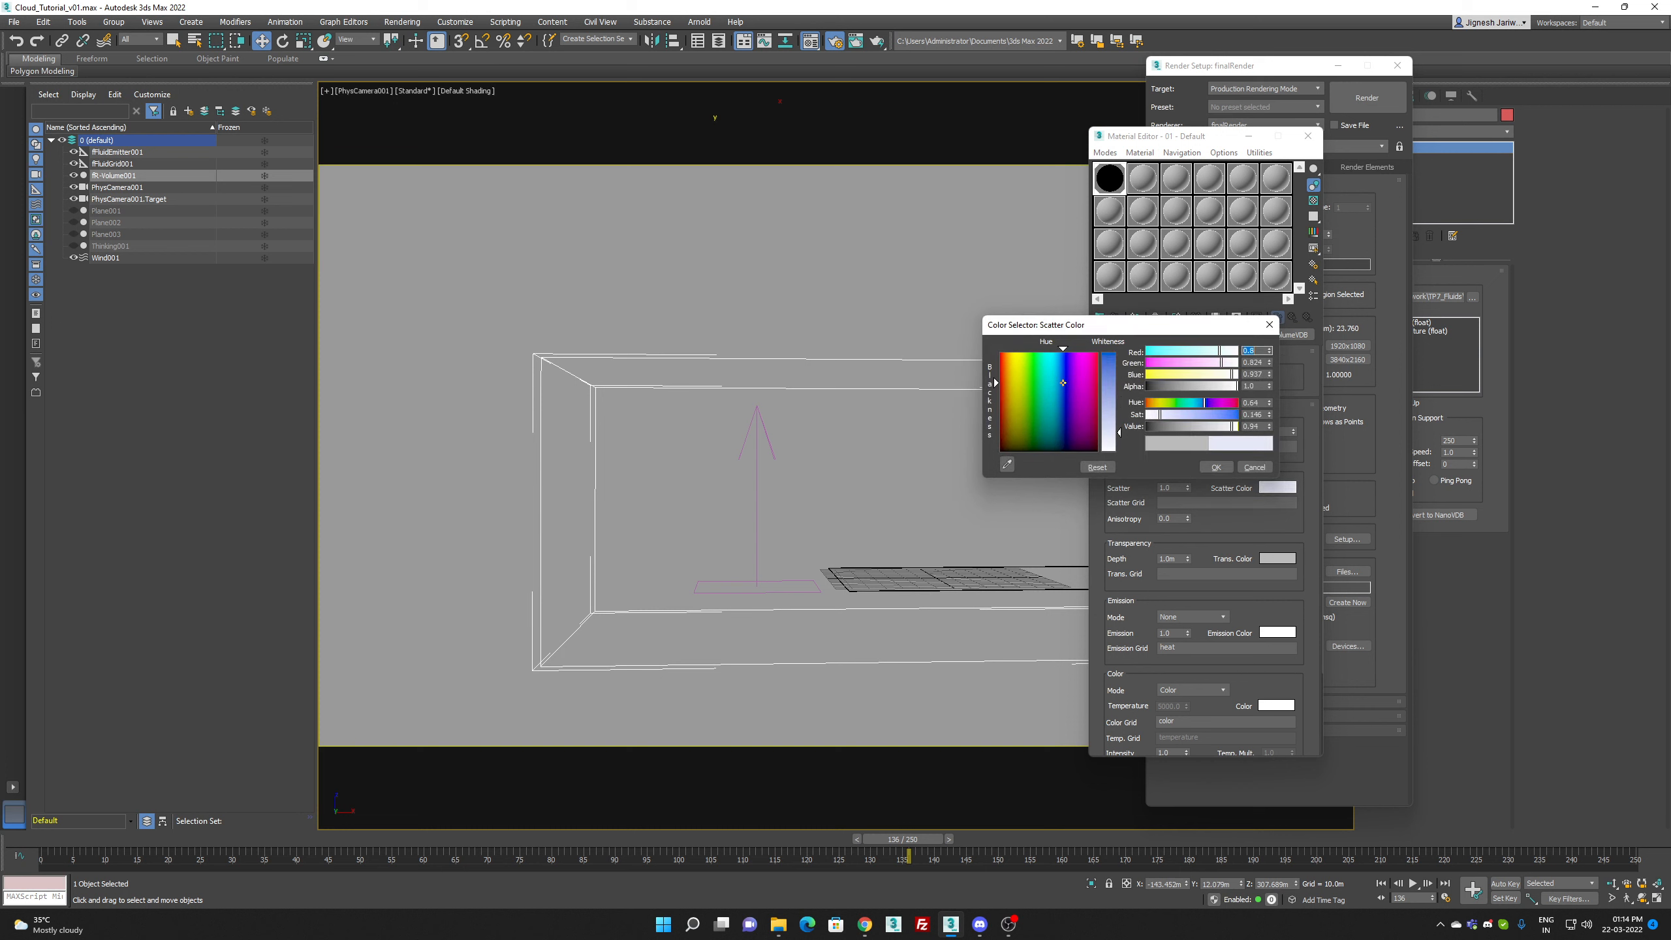
{"action": "left_click_drag", "start_coordinate": [1060, 379], "coordinate": [1062, 376]}
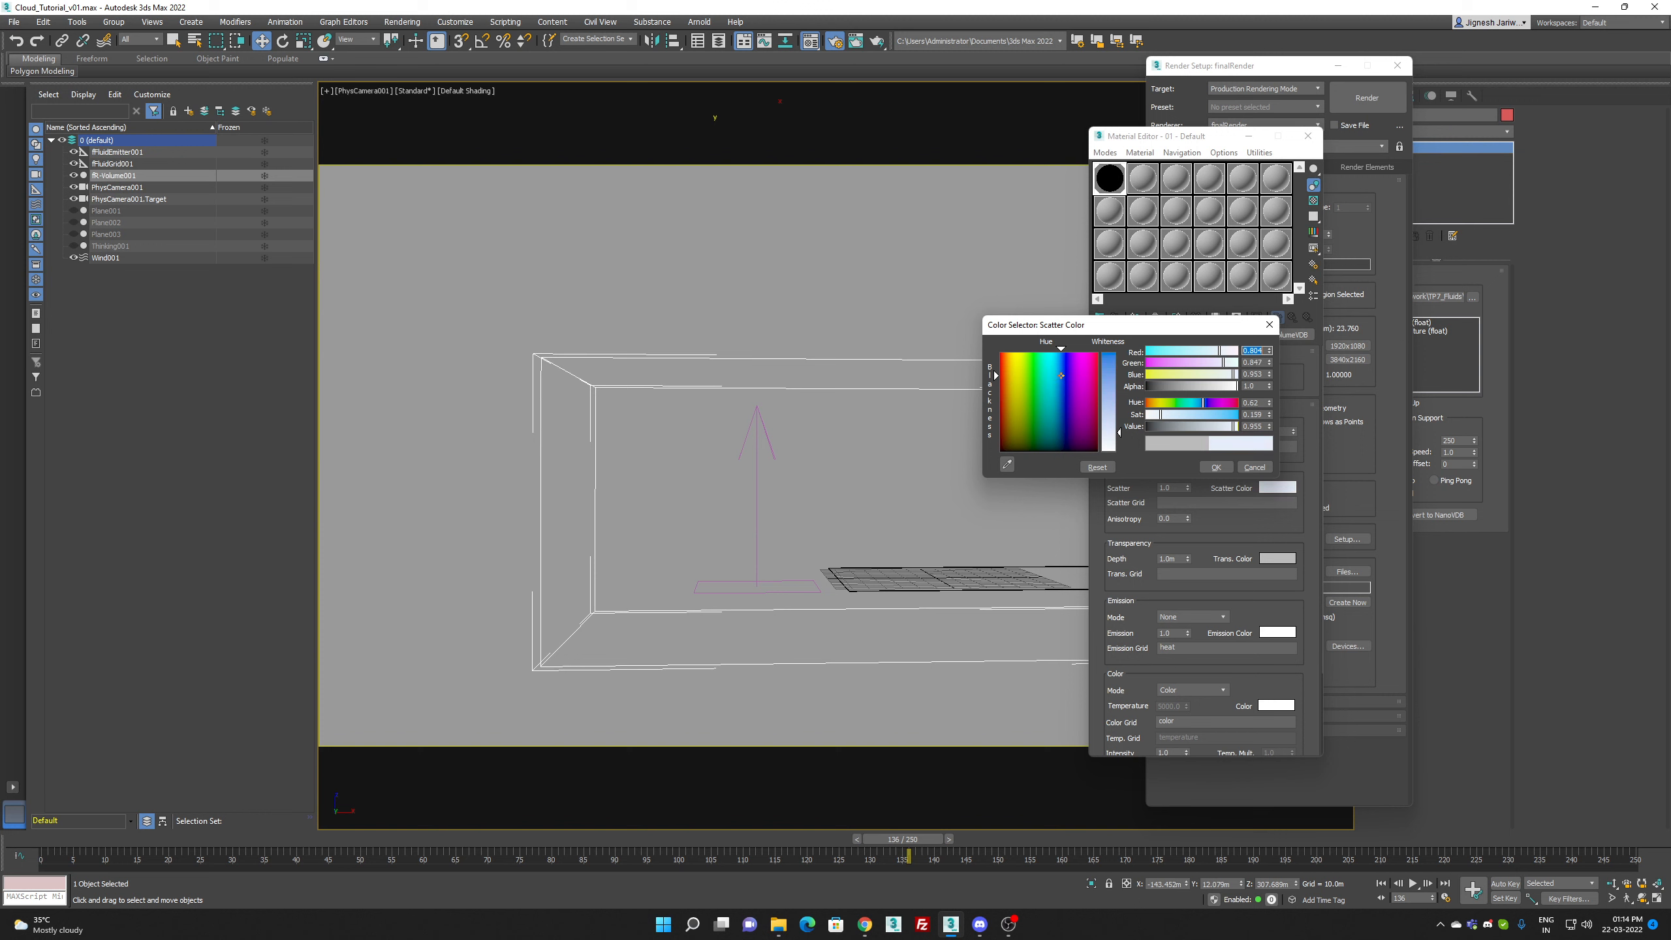
{"action": "left_click", "coordinate": [1216, 467]}
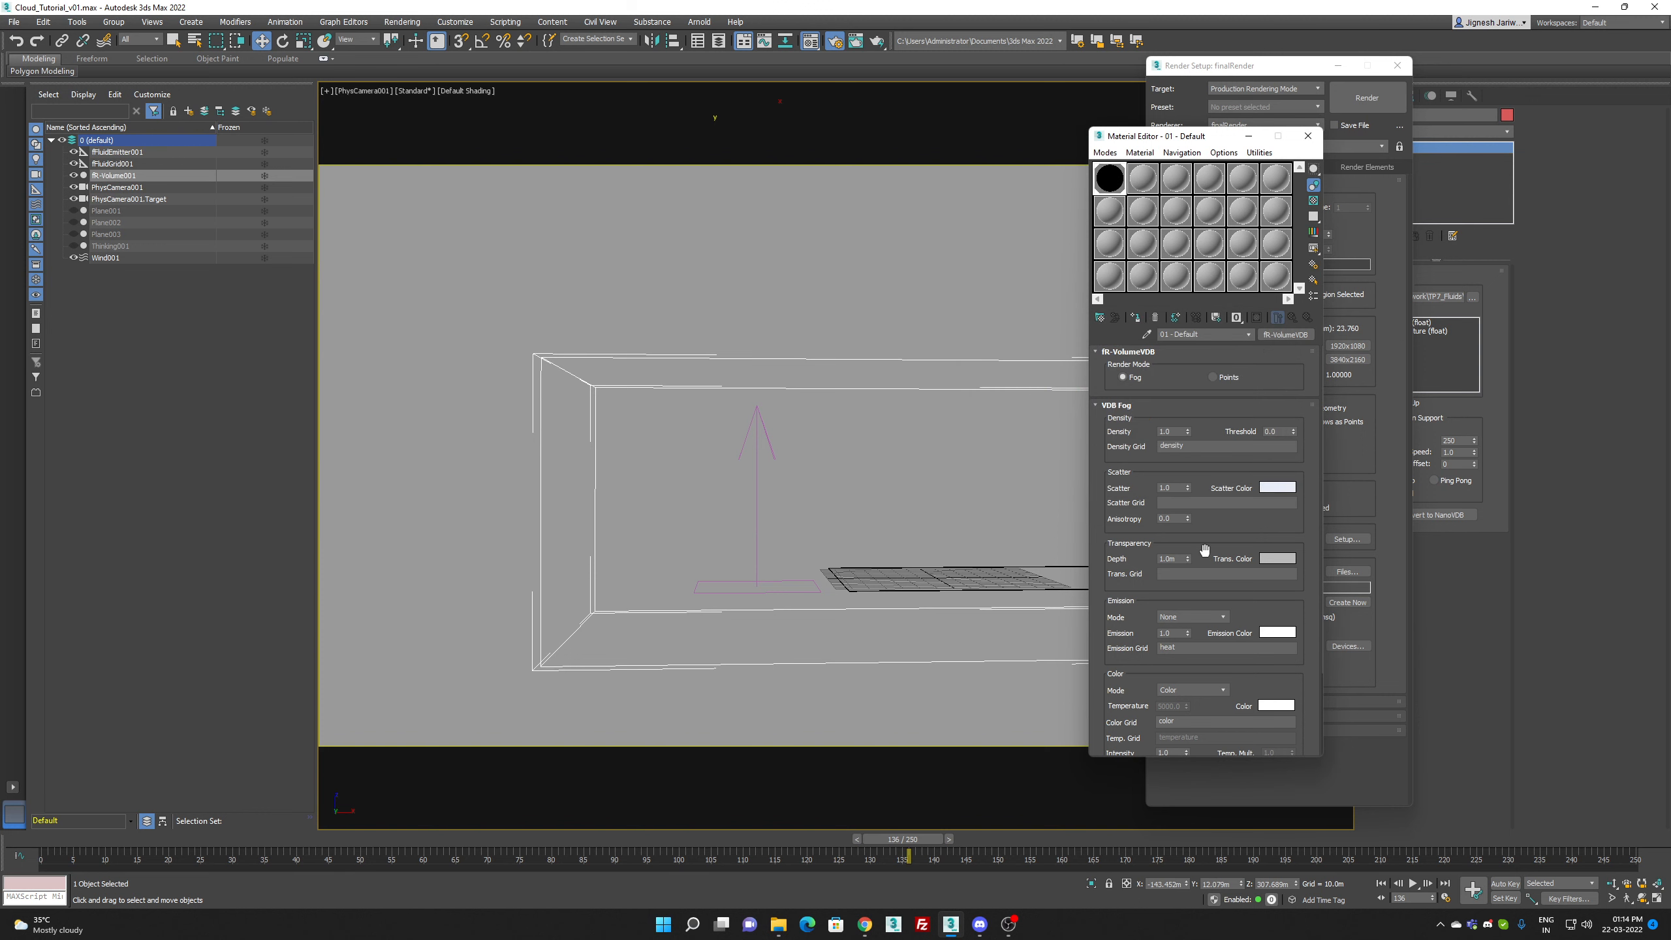
Step: Render frame 136 through PhysCamera001, dismissing the GPU runtime limit warning, and close the framebuffer
{"action": "left_click", "coordinate": [1384, 109]}
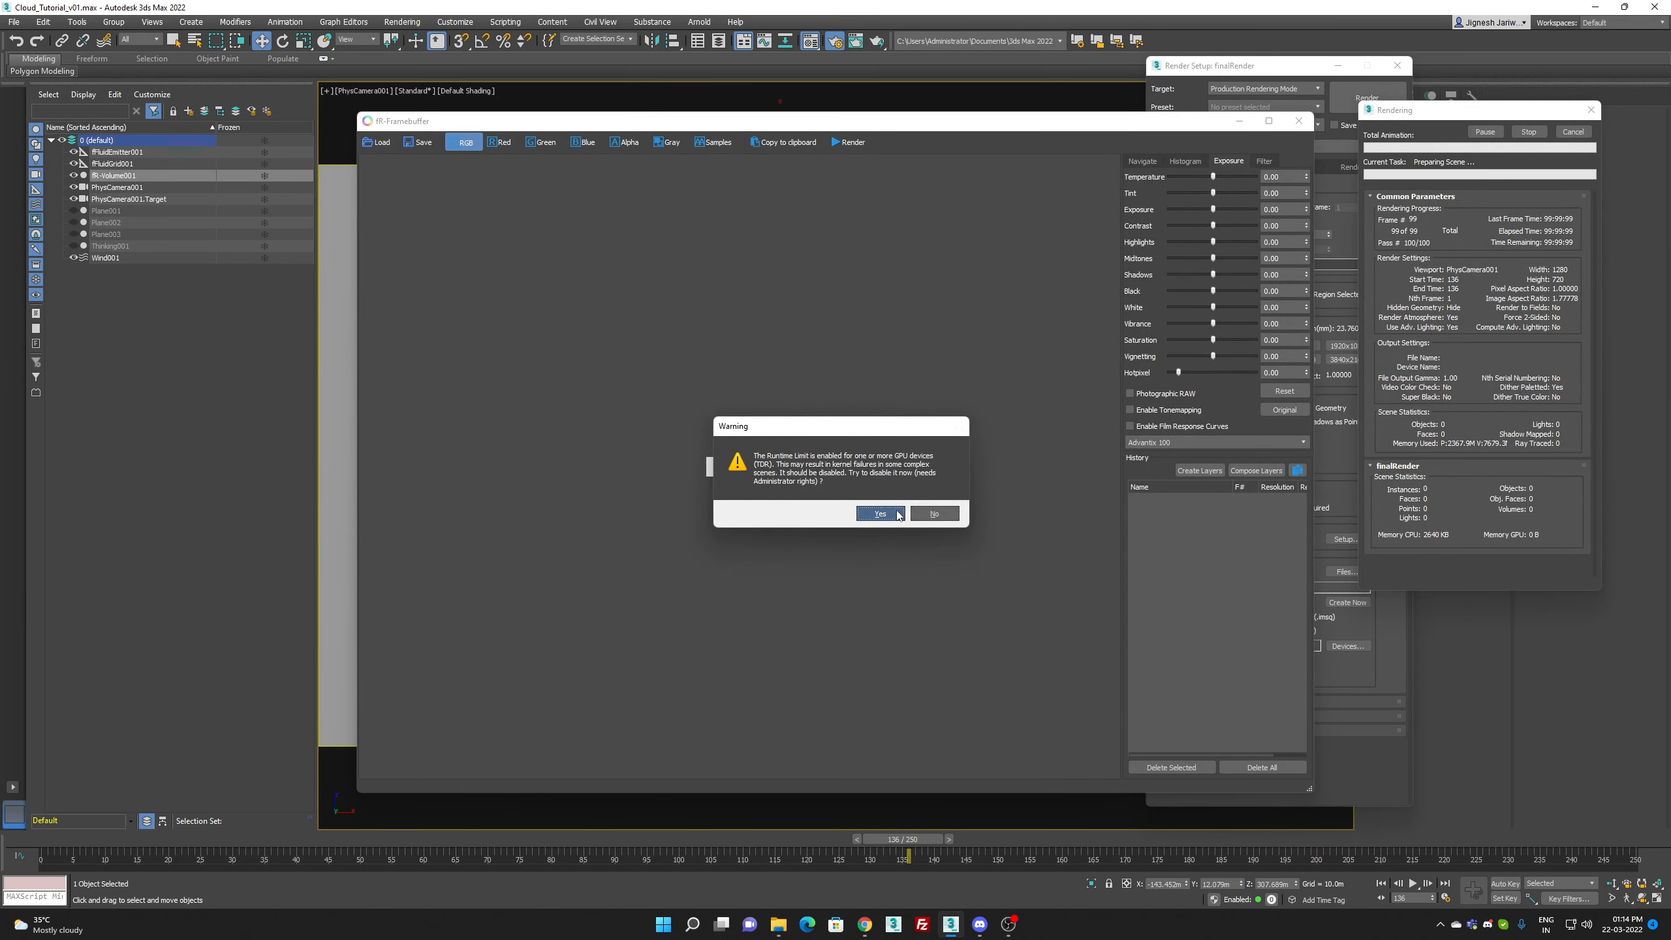
{"action": "left_click", "coordinate": [883, 514]}
{"action": "left_click", "coordinate": [921, 515]}
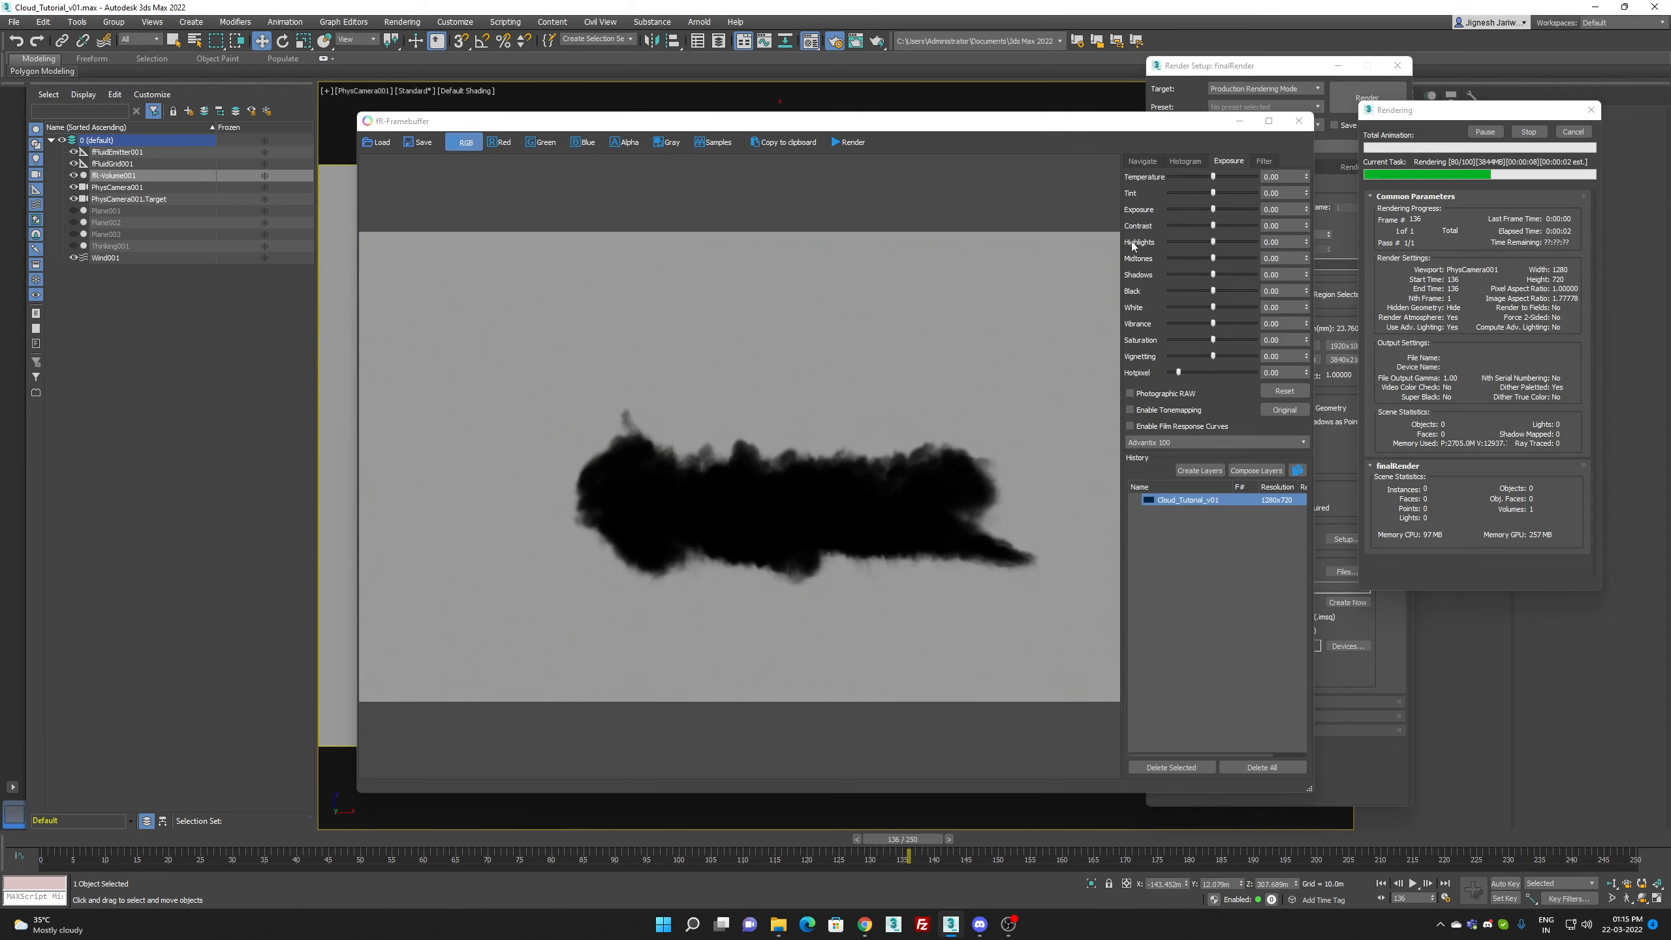
{"action": "left_click", "coordinate": [1299, 121]}
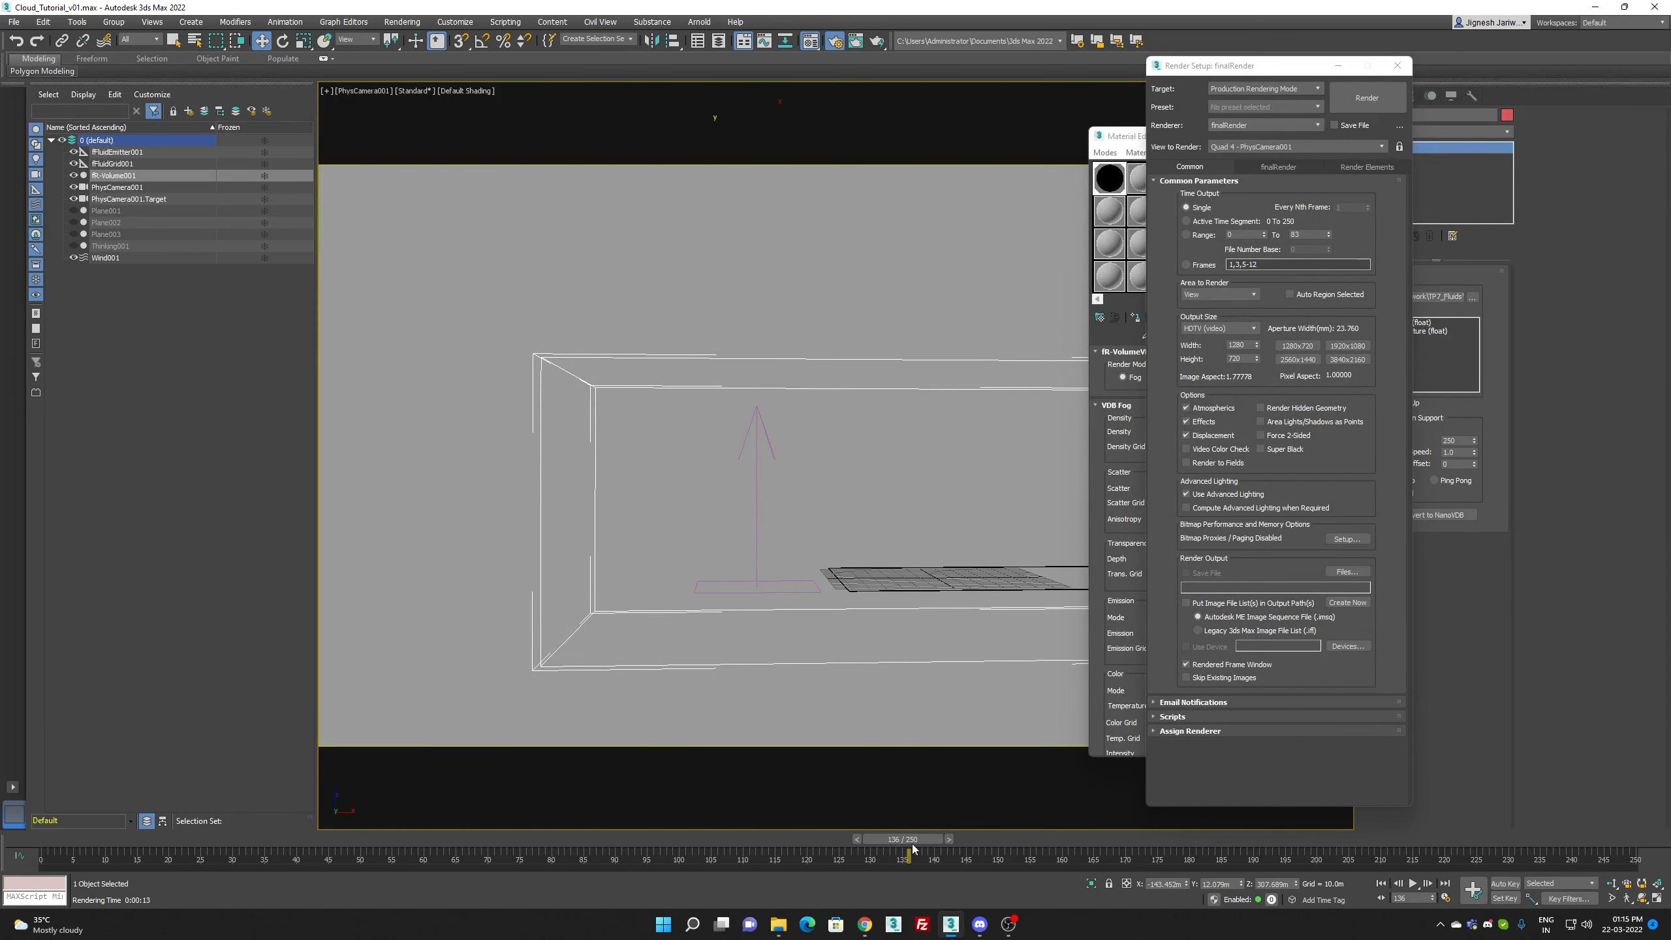
Step: Move to frame 207 and close the environment settings and the render setup
{"action": "left_click_drag", "start_coordinate": [945, 839], "coordinate": [1390, 839]}
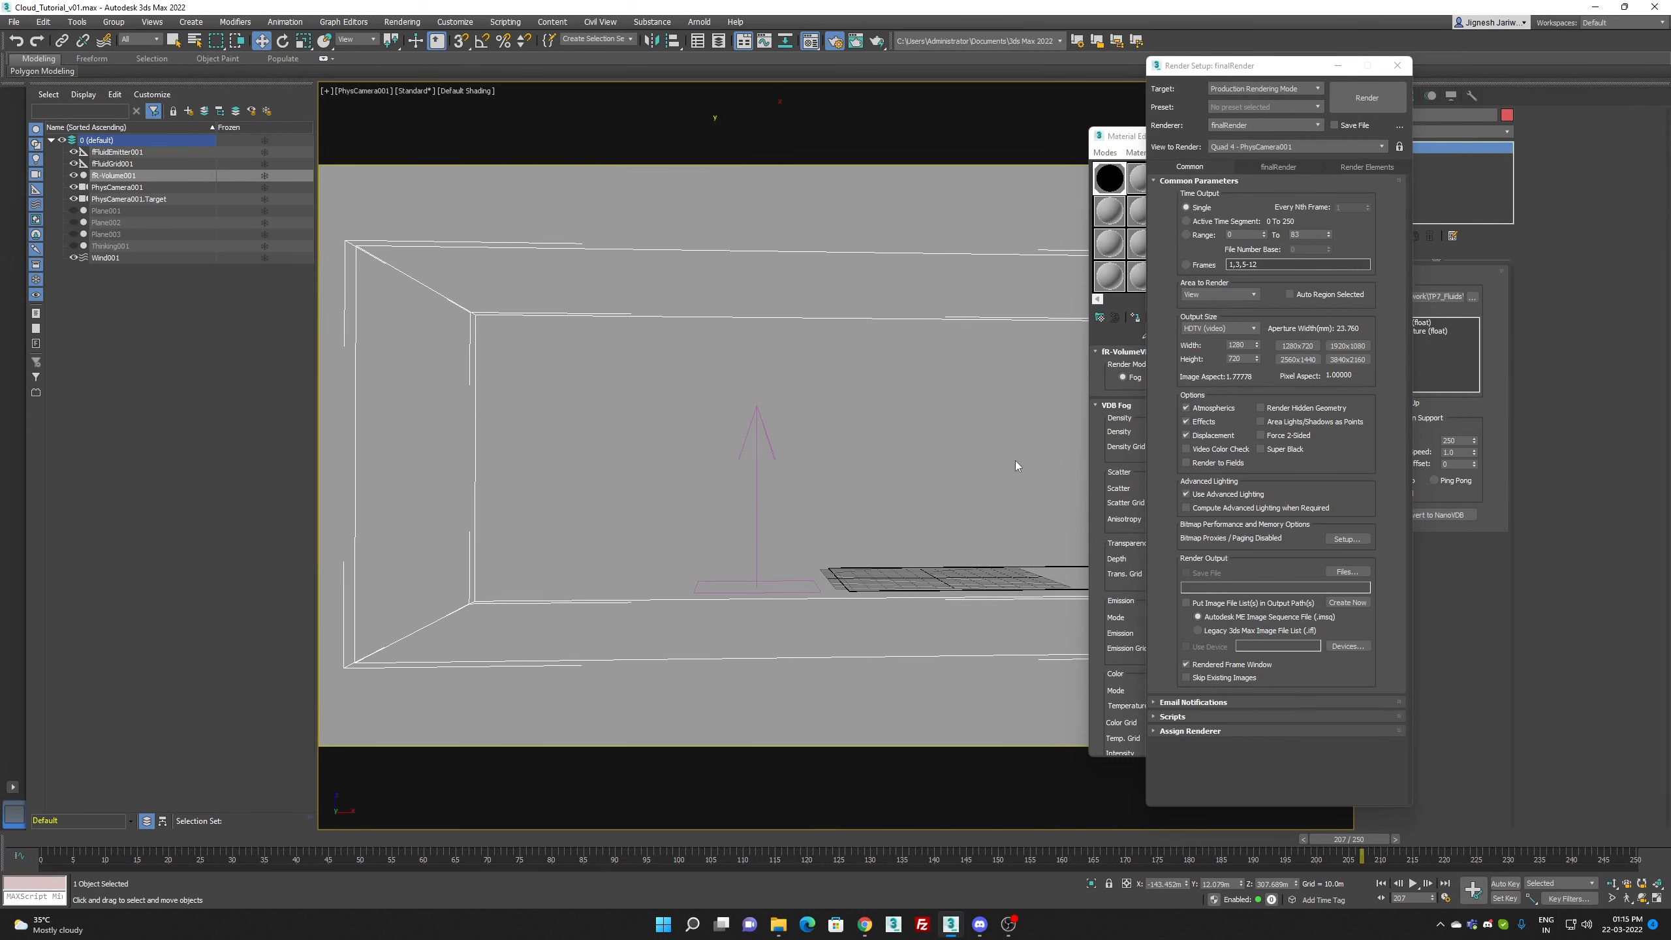
{"action": "key", "text": "8"}
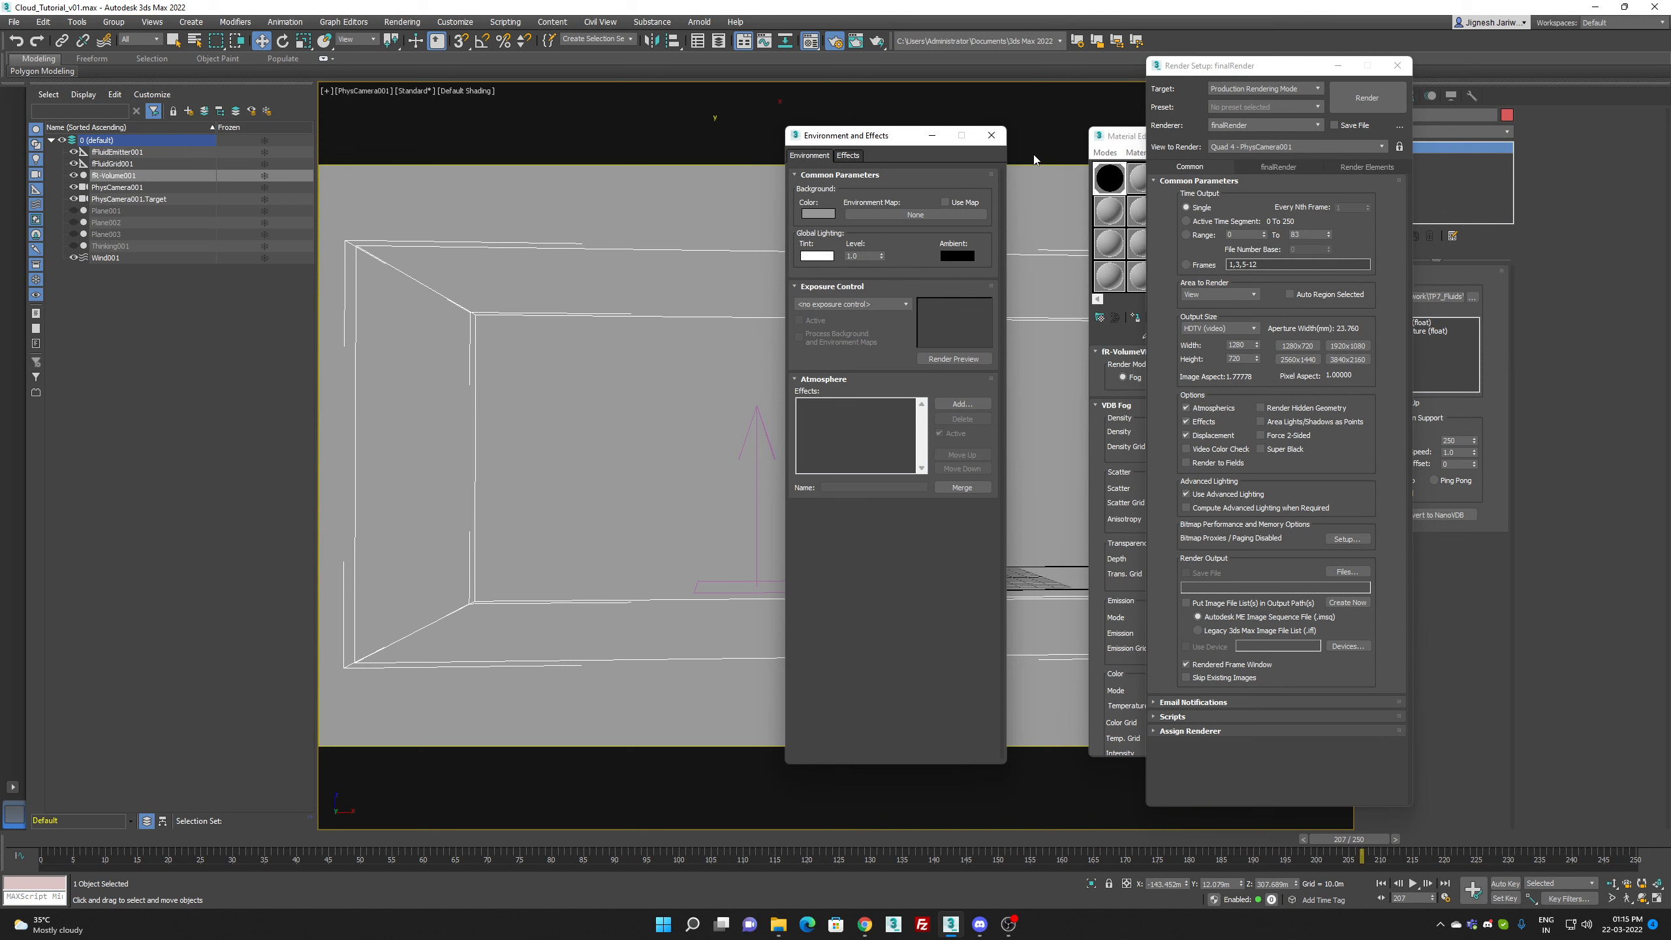
{"action": "left_click", "coordinate": [991, 135]}
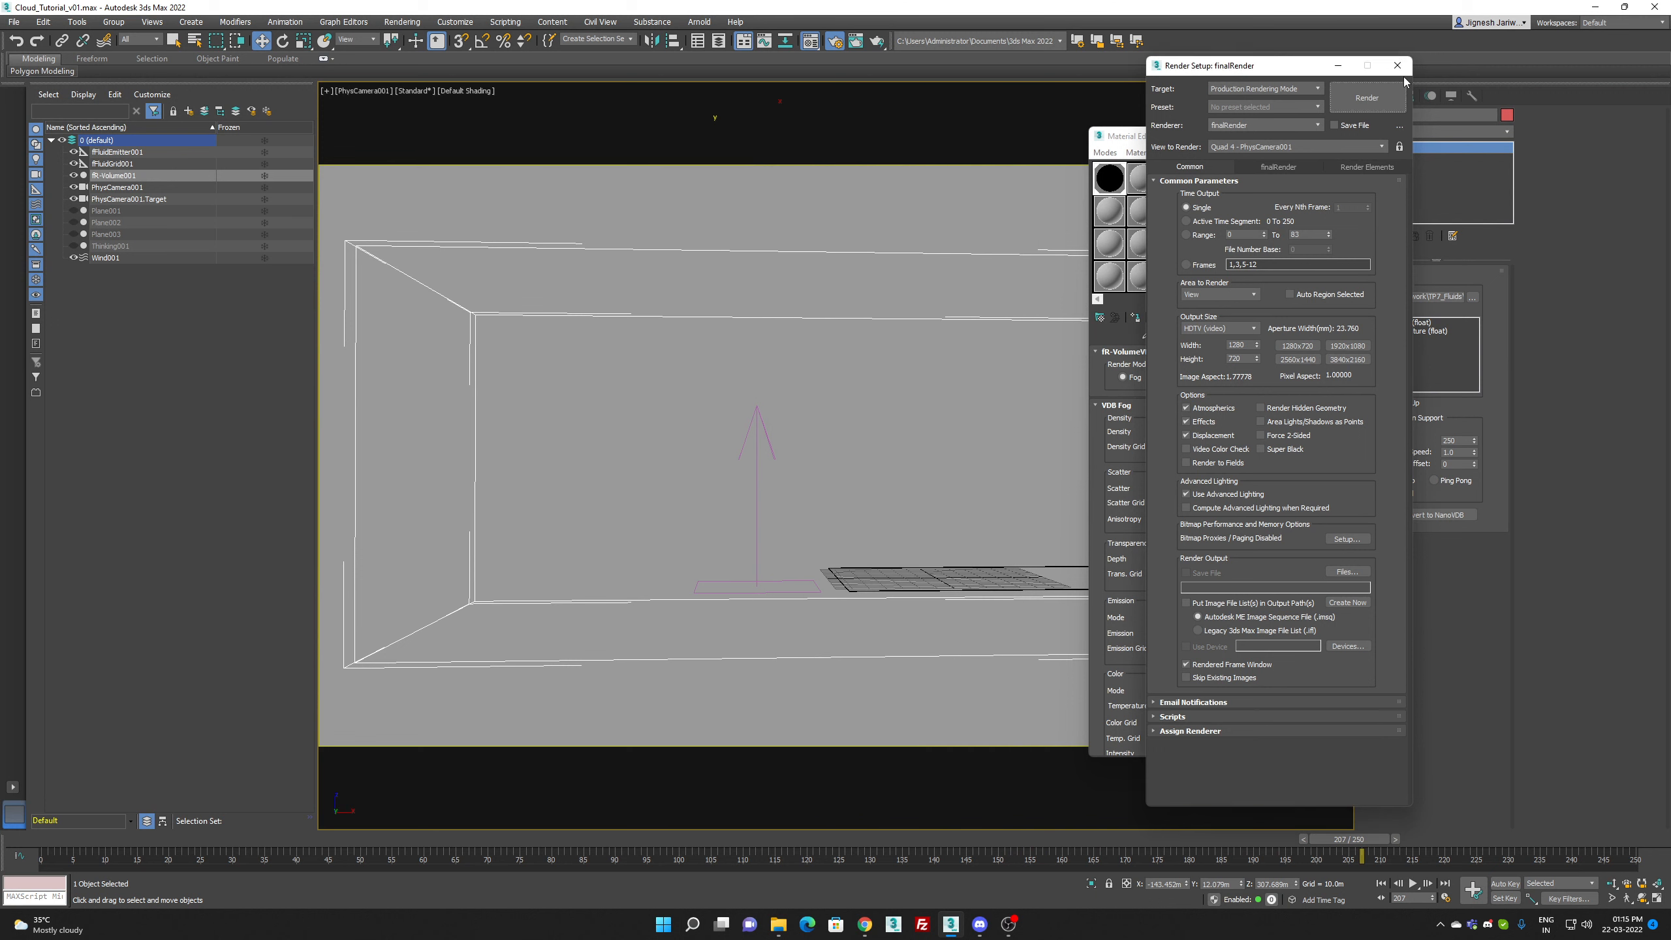
{"action": "left_click", "coordinate": [1397, 65]}
Step: Create a finalRender fR-Sun in the top view, placing its target at the cloud volume
{"action": "left_click", "coordinate": [1368, 96]}
{"action": "left_click", "coordinate": [1403, 118]}
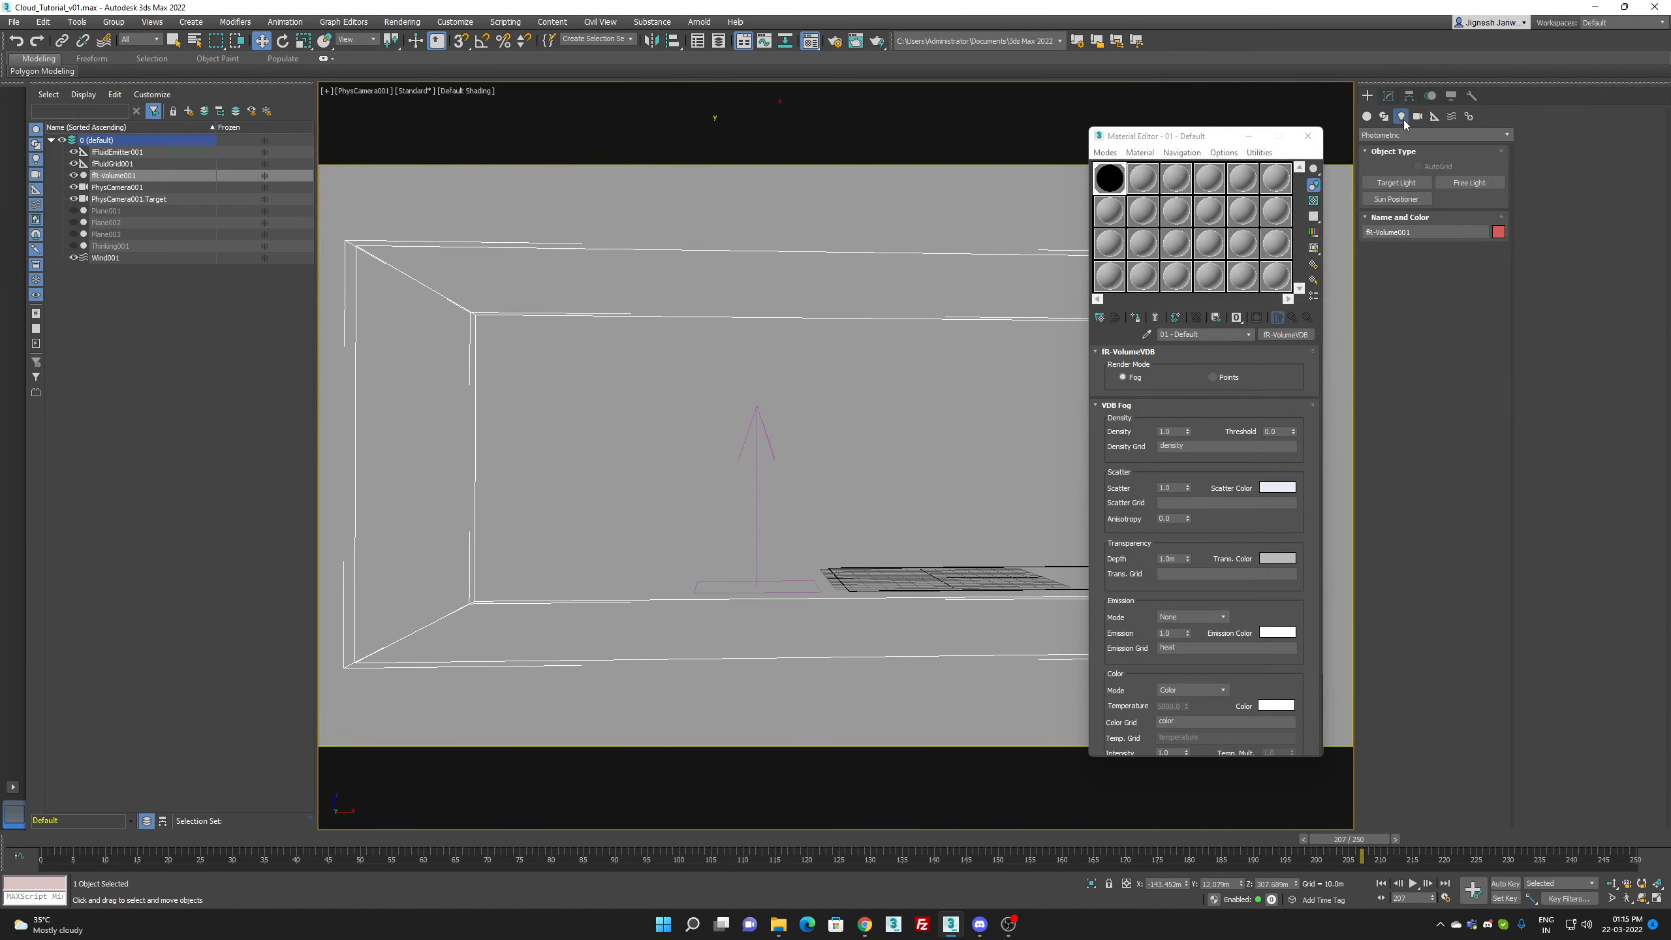
{"action": "left_click", "coordinate": [1410, 134]}
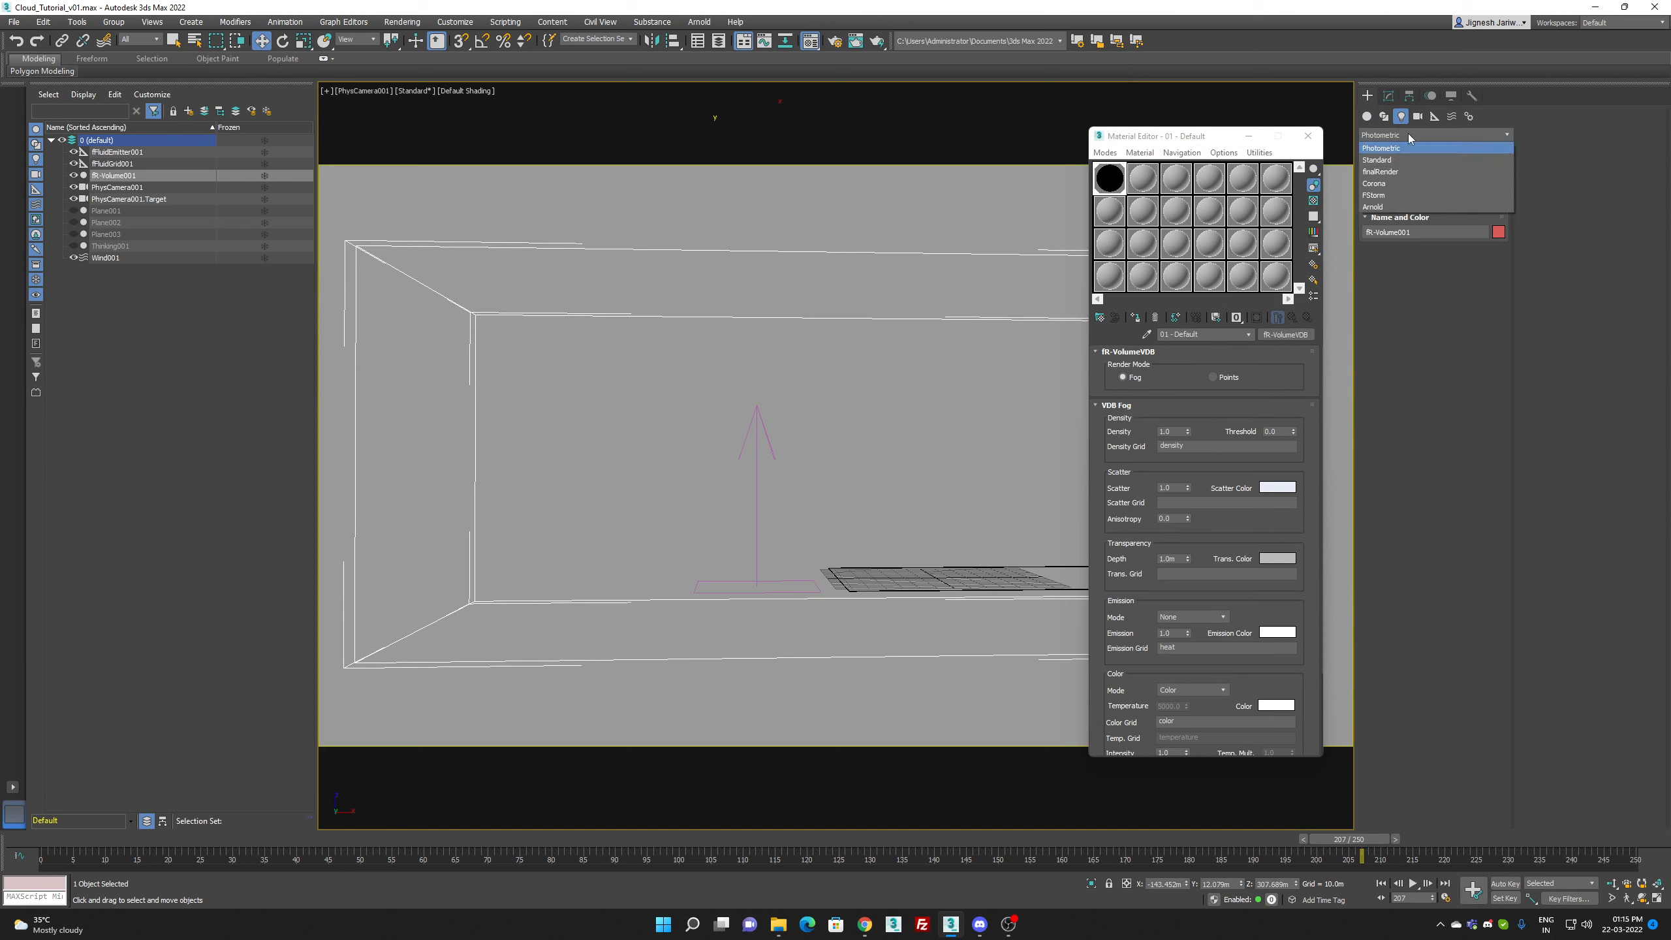
{"action": "left_click", "coordinate": [1410, 172]}
{"action": "left_click", "coordinate": [1406, 183]}
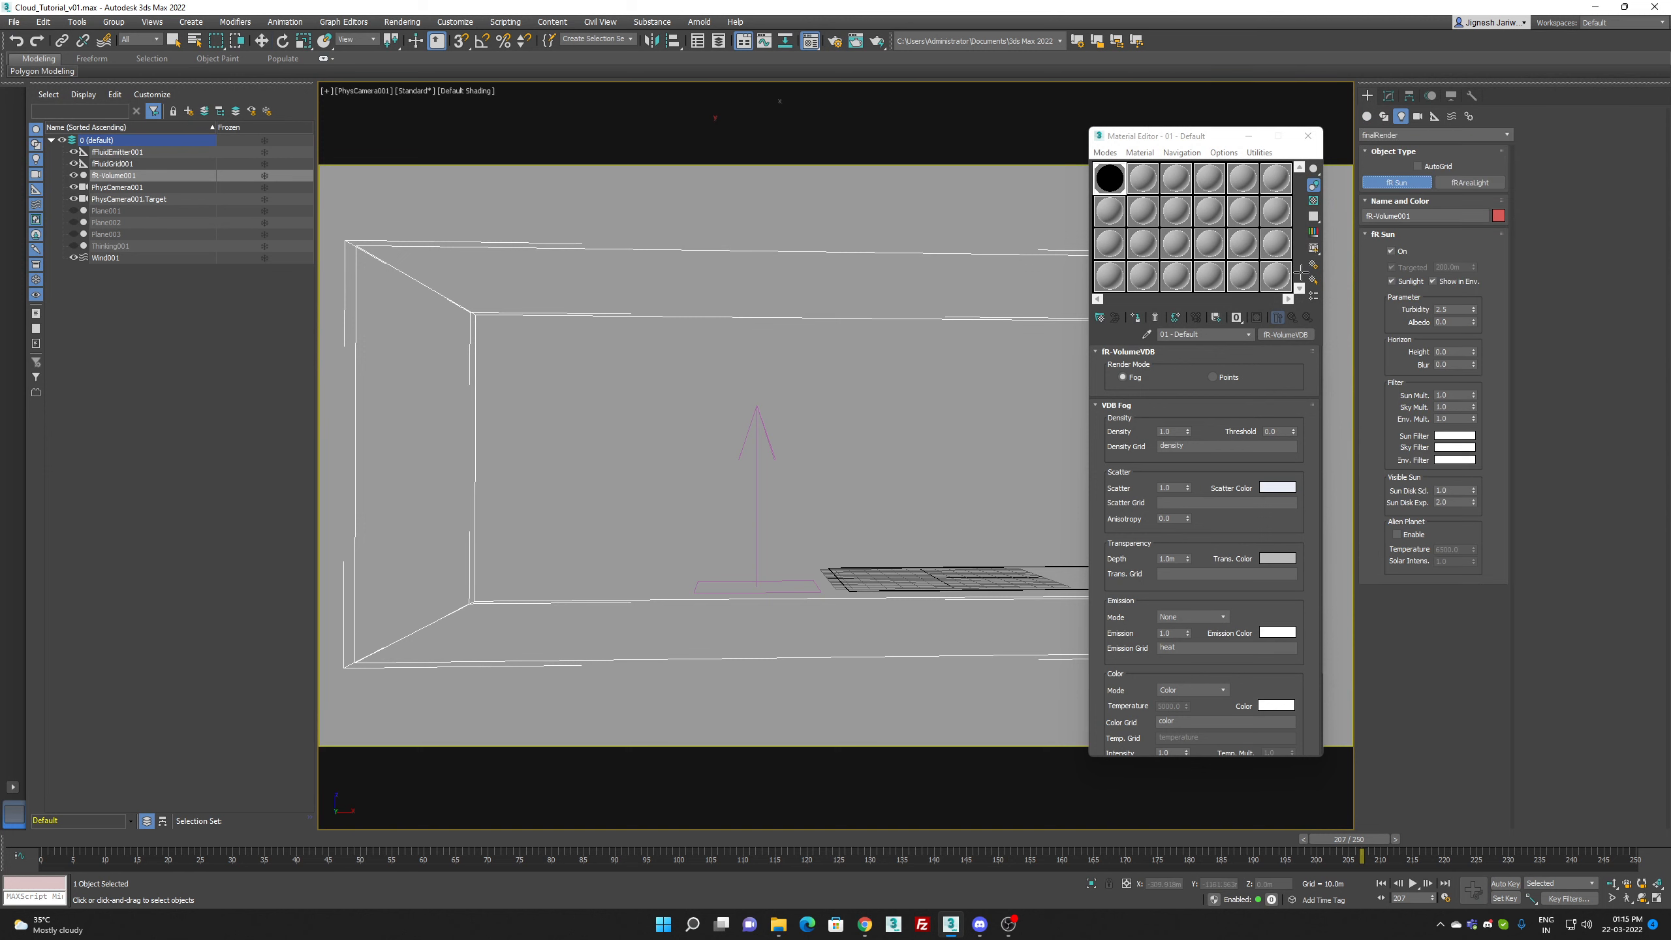
{"action": "key", "text": "t"}
{"action": "scroll", "coordinate": [737, 487], "scroll_direction": "down", "scroll_amount": 5}
{"action": "left_click_drag", "start_coordinate": [943, 541], "coordinate": [675, 407]}
Step: Raise the fR-Sun to a height of about 708 m in the front view and return to the PhysCamera001 view
{"action": "key", "text": "w"}
{"action": "left_click_drag", "start_coordinate": [960, 513], "coordinate": [938, 467]}
{"action": "key", "text": "f"}
{"action": "scroll", "coordinate": [937, 466], "scroll_direction": "down", "scroll_amount": 5}
{"action": "middle_click_drag", "start_coordinate": [917, 458], "coordinate": [617, 490]}
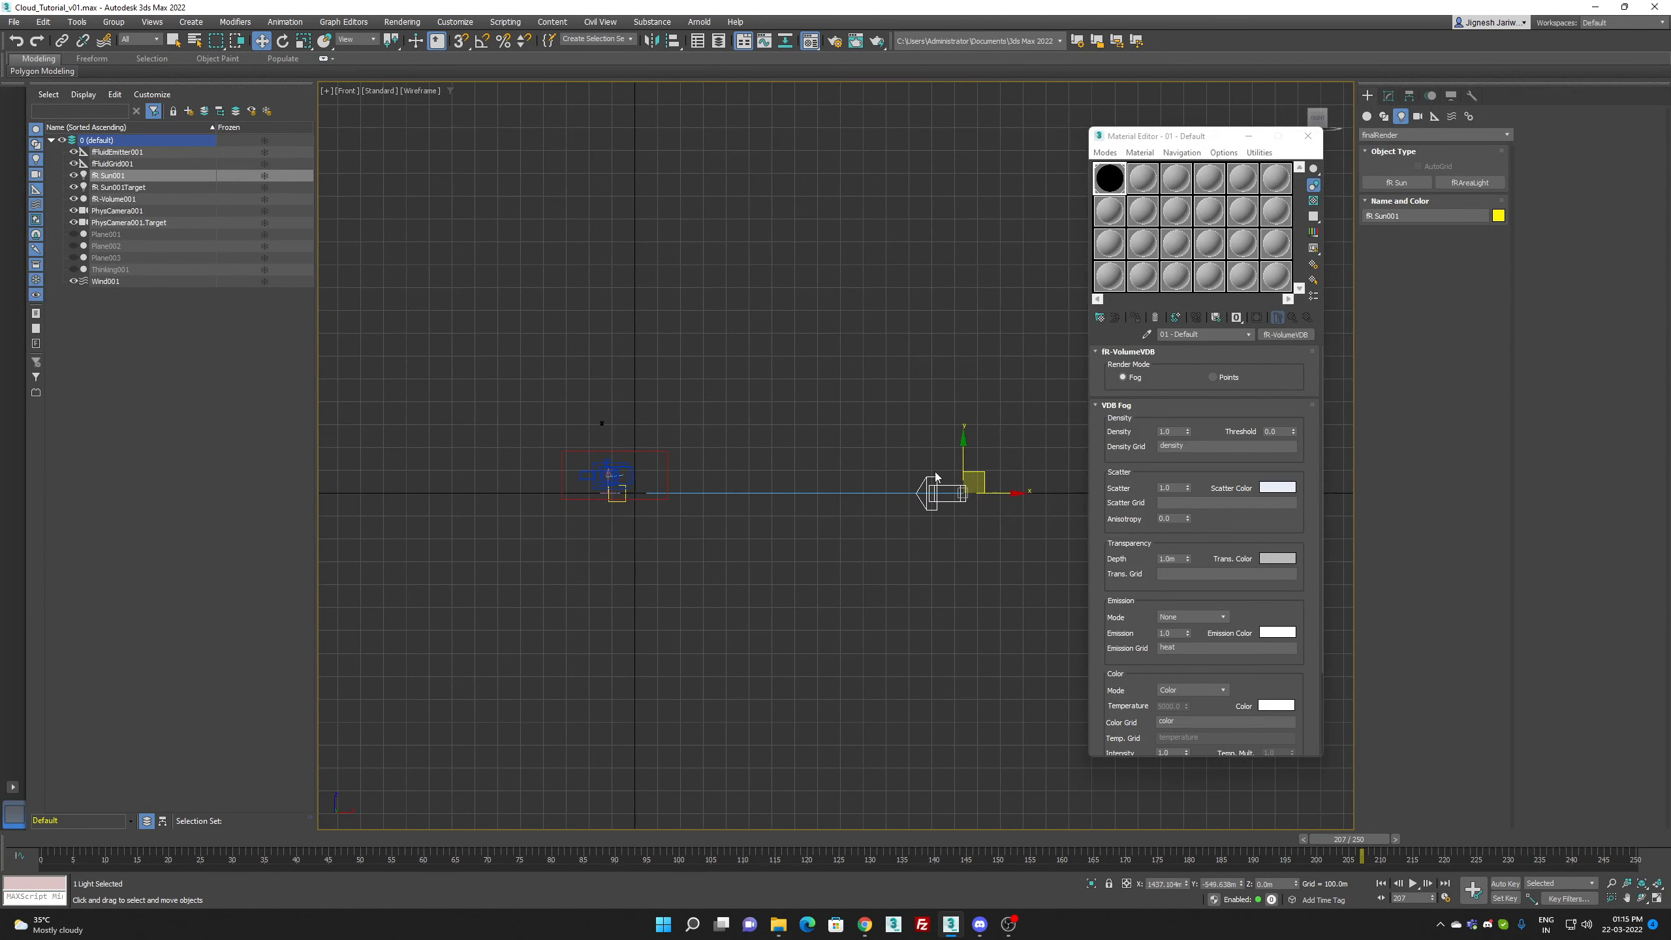
{"action": "left_click_drag", "start_coordinate": [972, 473], "coordinate": [911, 314]}
{"action": "key", "text": "c"}
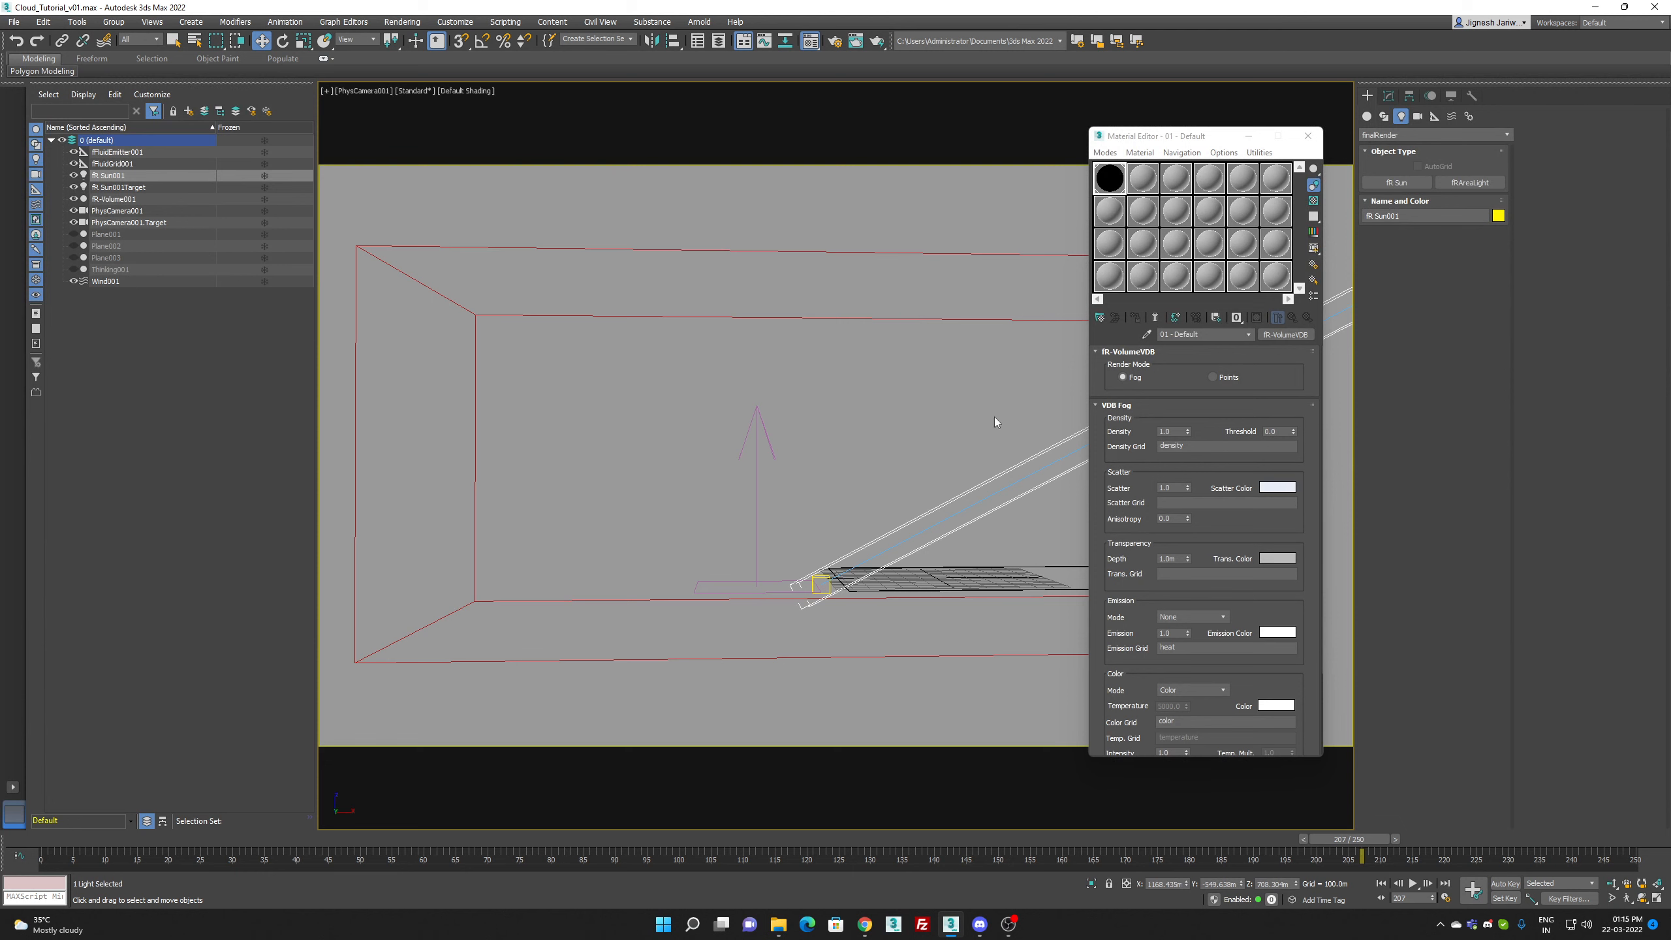
Step: Render frame 207 with the raised sun, clearing the GPU runtime limit warnings, view the result enlarged and close the framebuffer
{"action": "key", "text": "shift+q"}
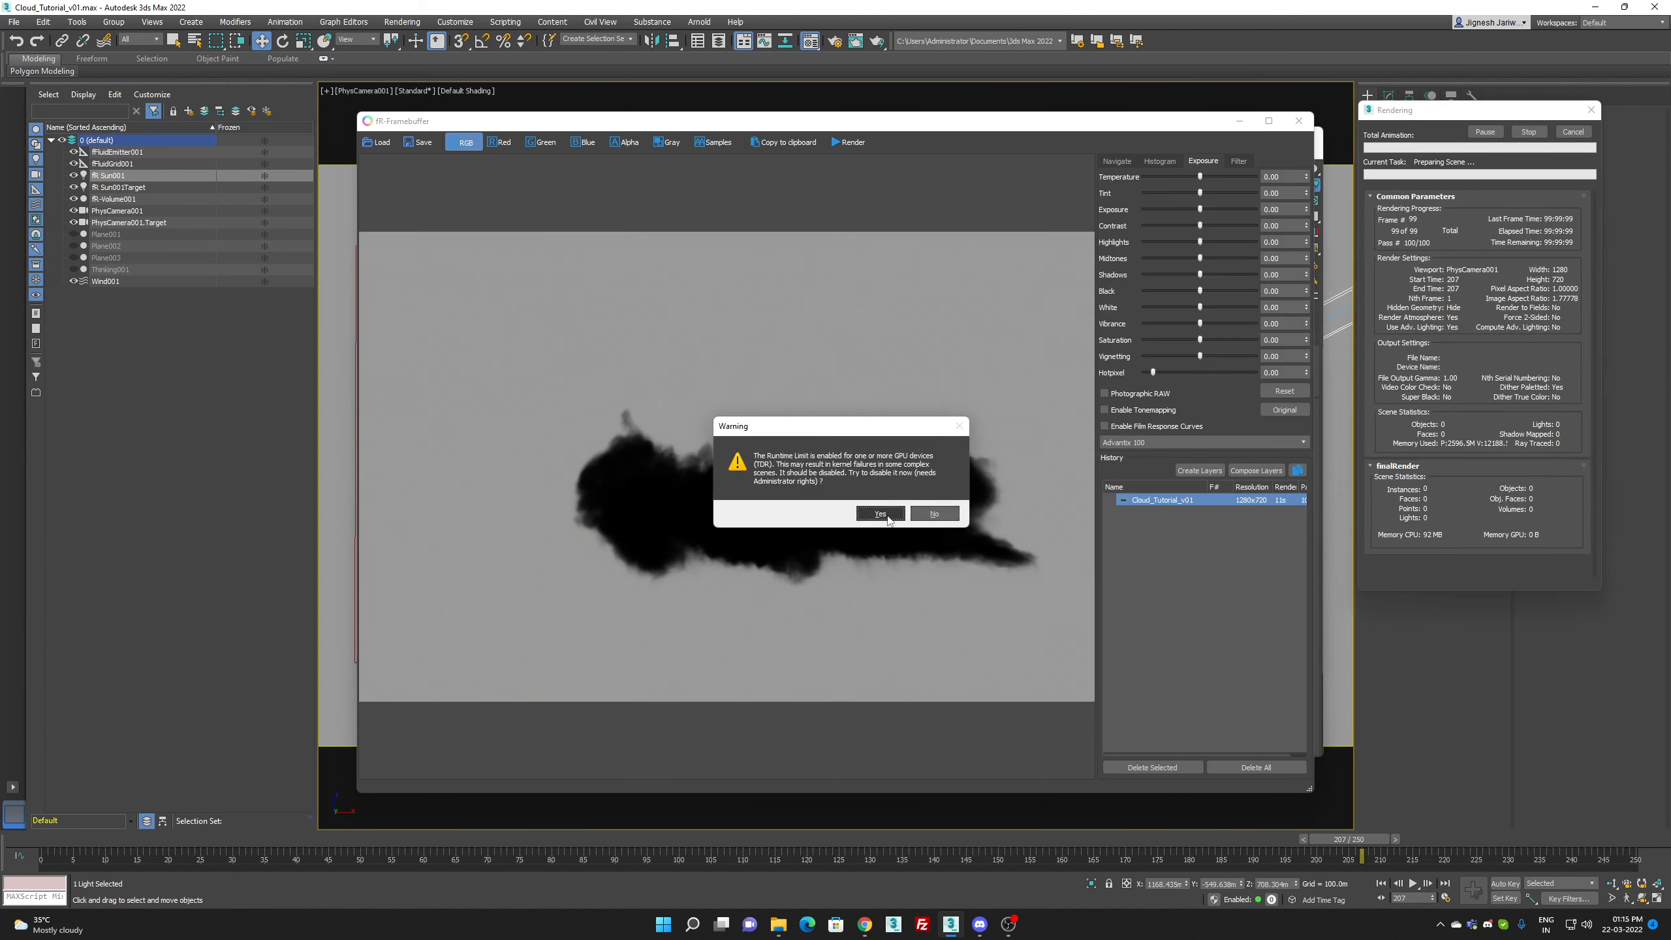
{"action": "left_click", "coordinate": [928, 515]}
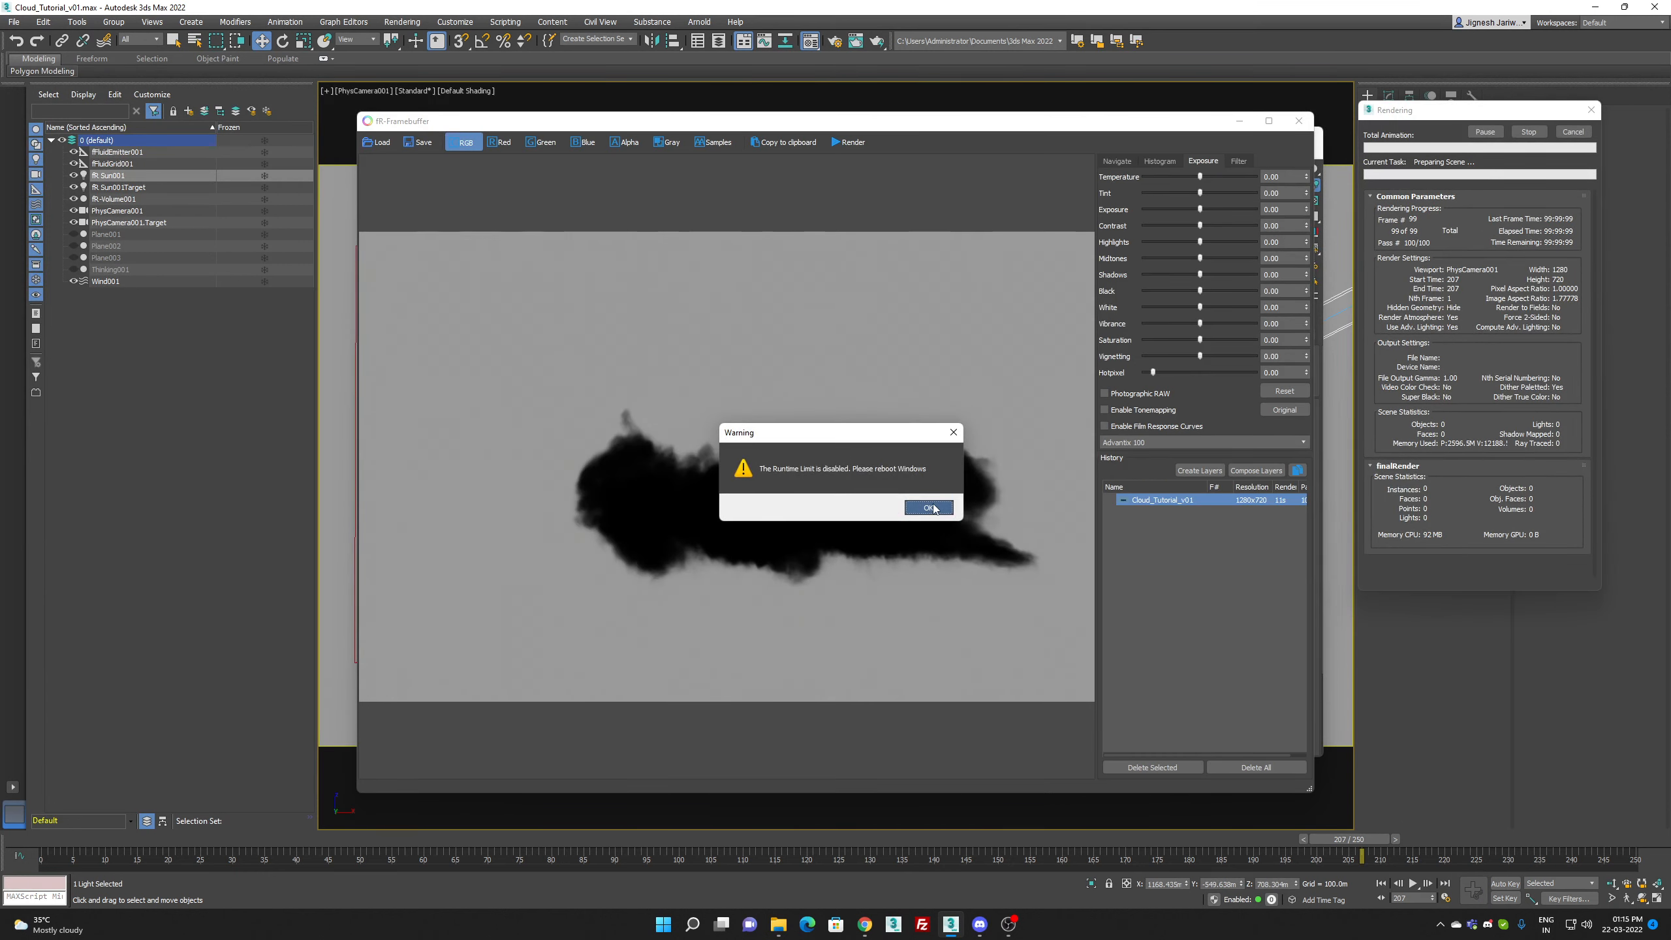
{"action": "left_click", "coordinate": [931, 513]}
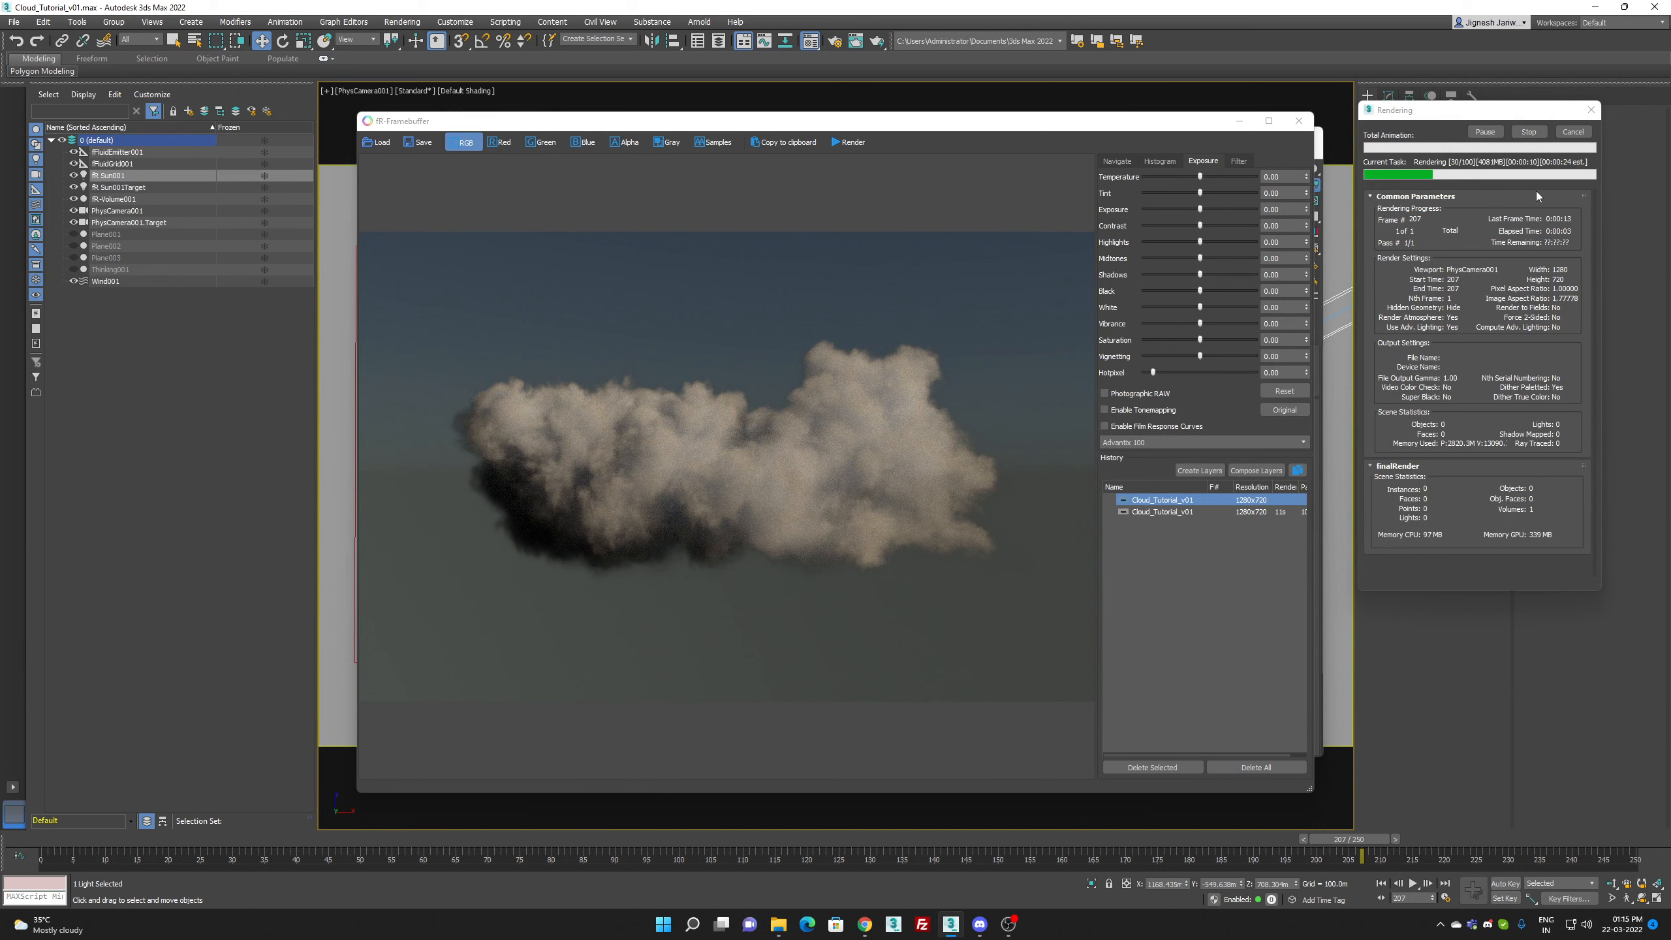
{"action": "left_click", "coordinate": [1270, 121]}
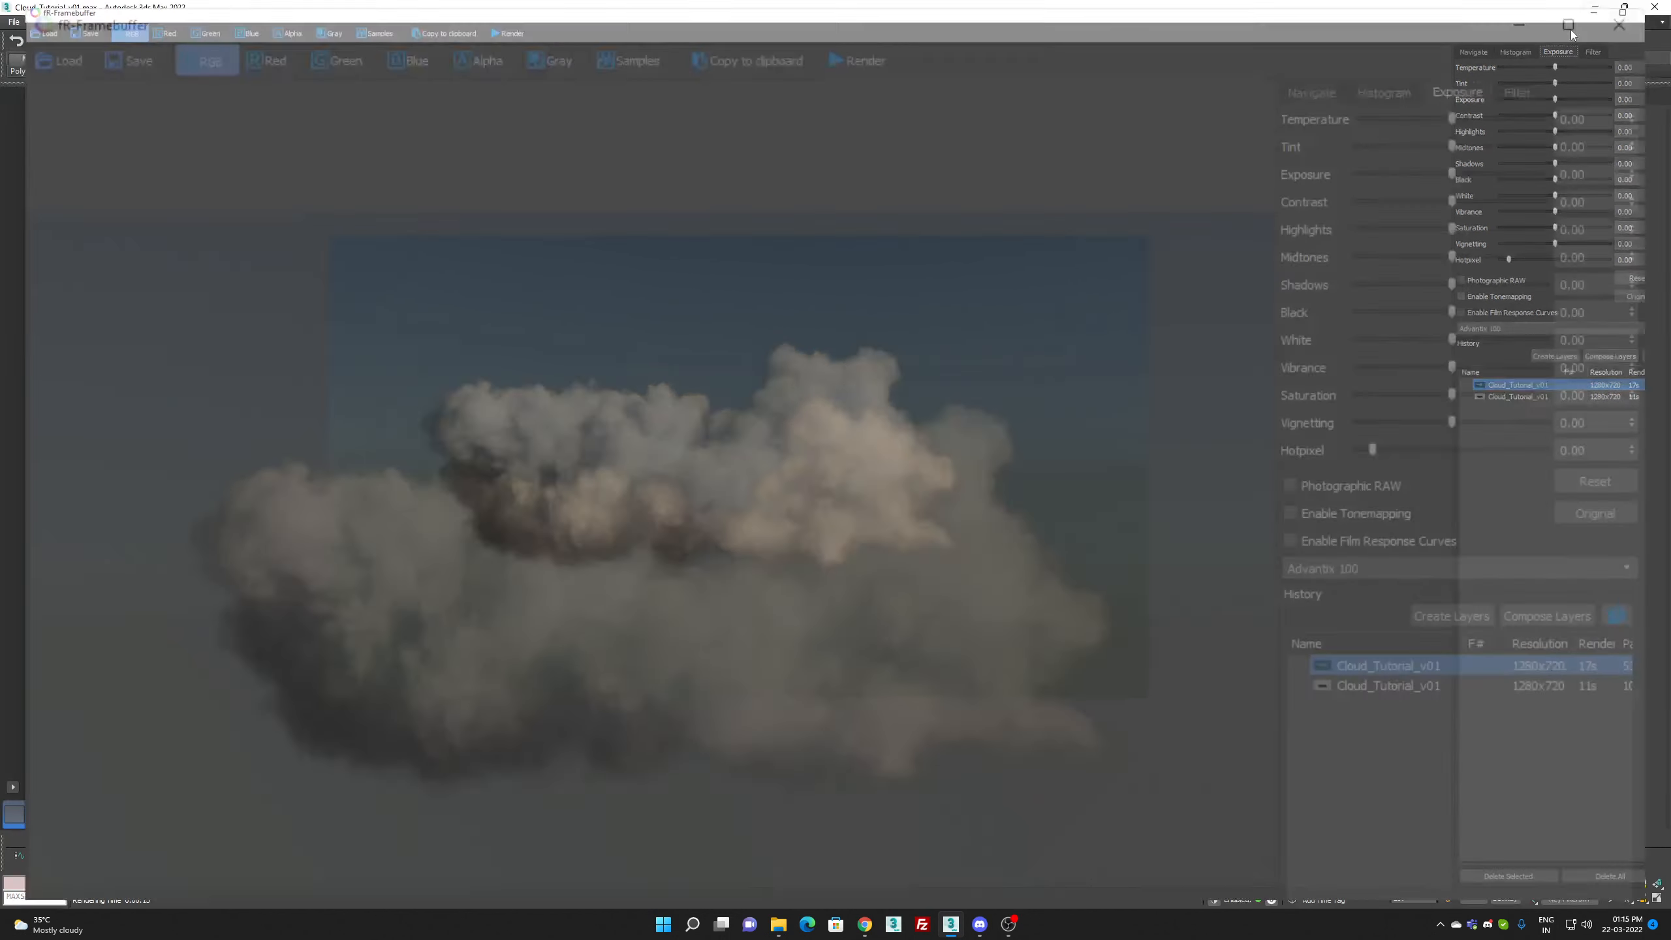
{"action": "left_click", "coordinate": [1571, 30]}
{"action": "left_click", "coordinate": [1299, 118]}
Step: Set the fR-Sun's sun, sky and environment multipliers to 2.0
{"action": "left_click", "coordinate": [1390, 96]}
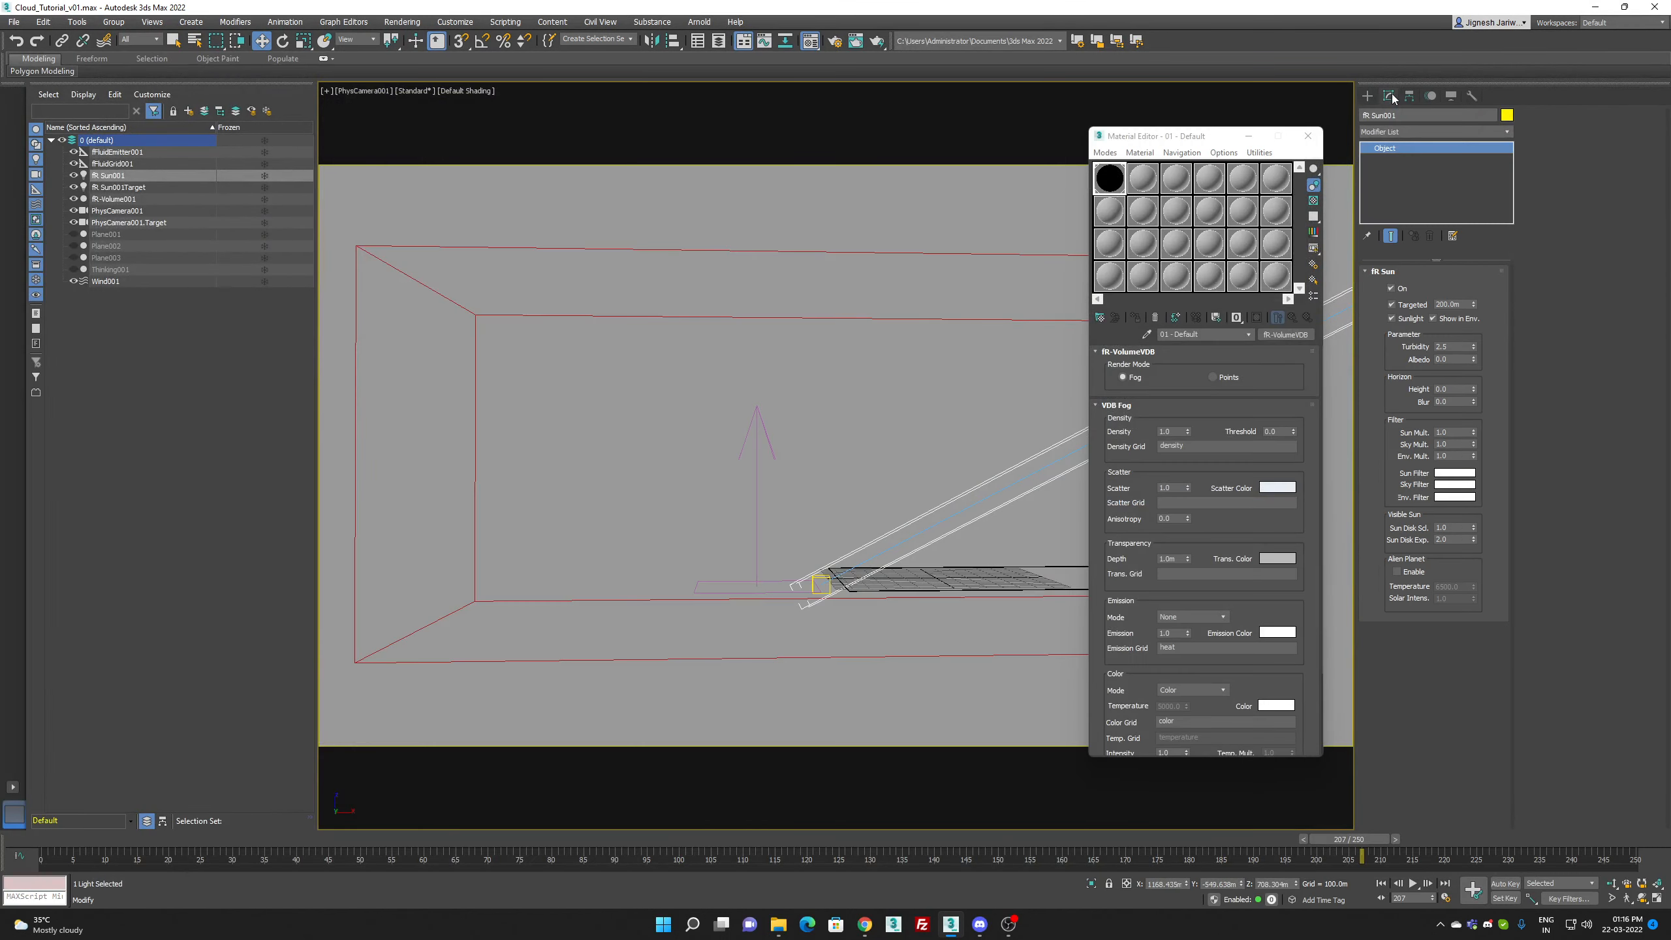
{"action": "left_click", "coordinate": [1455, 434]}
{"action": "left_click", "coordinate": [1455, 444]}
{"action": "type", "text": "2"}
{"action": "key", "text": "Tab"}
Step: Set the fR-VolumeVDB material's emission mode to Blackbody, emission to 0.1 and emission color to light blue
{"action": "scroll", "coordinate": [1224, 520], "scroll_direction": "down", "scroll_amount": 4}
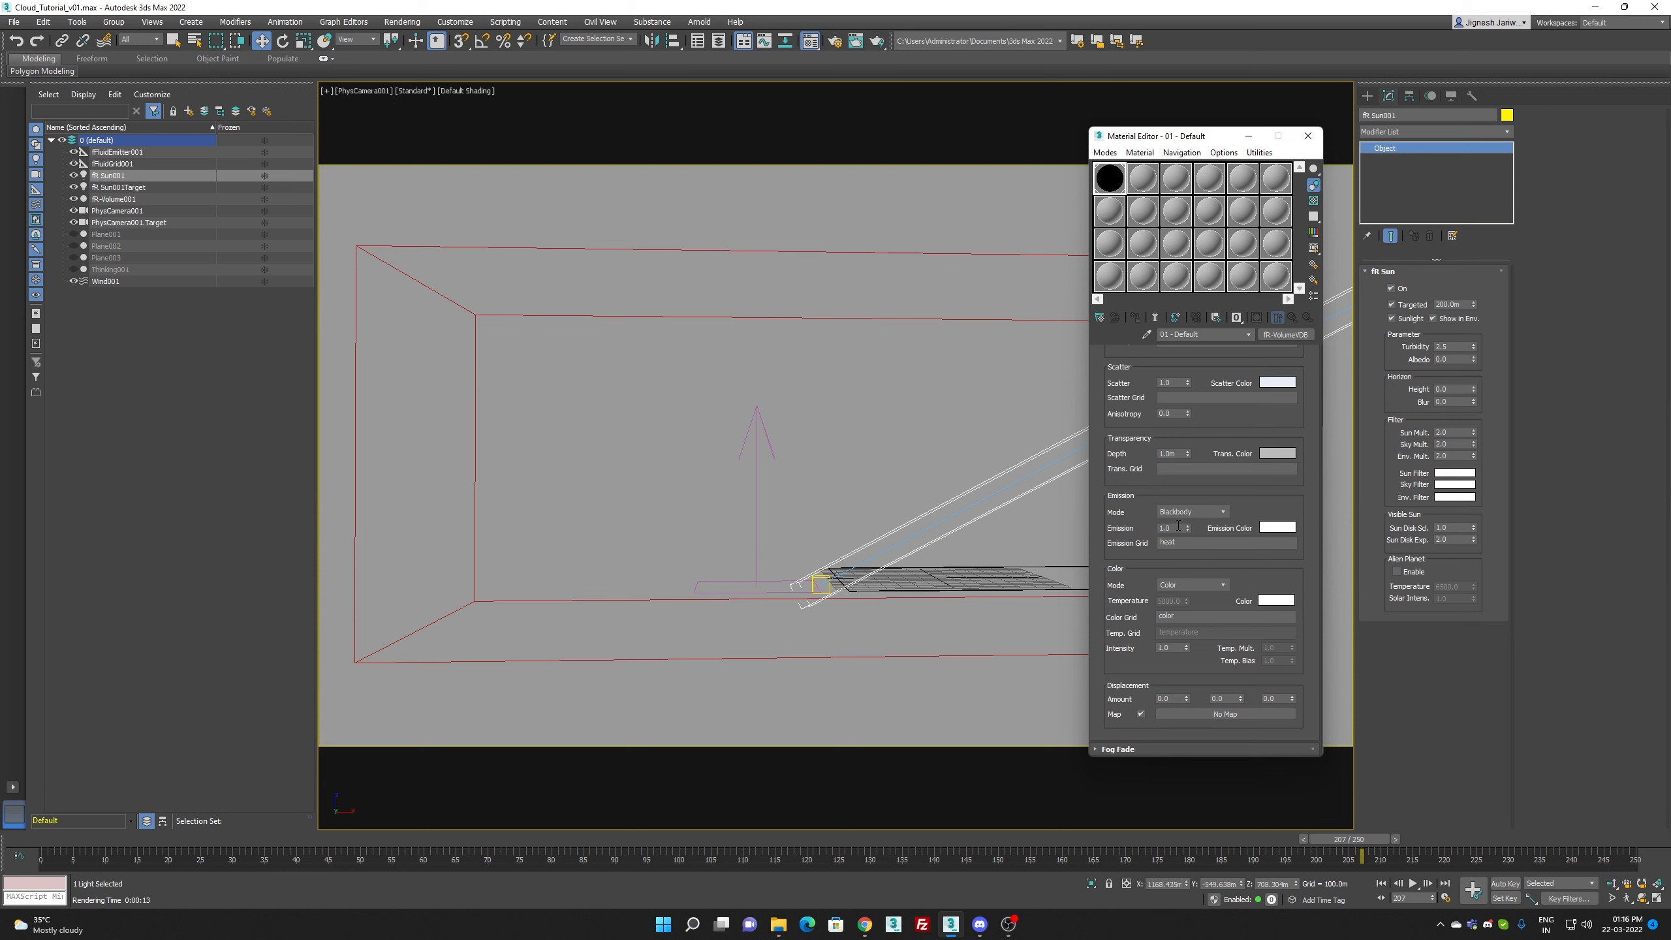
{"action": "left_click_drag", "start_coordinate": [1174, 529], "coordinate": [1084, 498]}
{"action": "left_click", "coordinate": [1278, 527]}
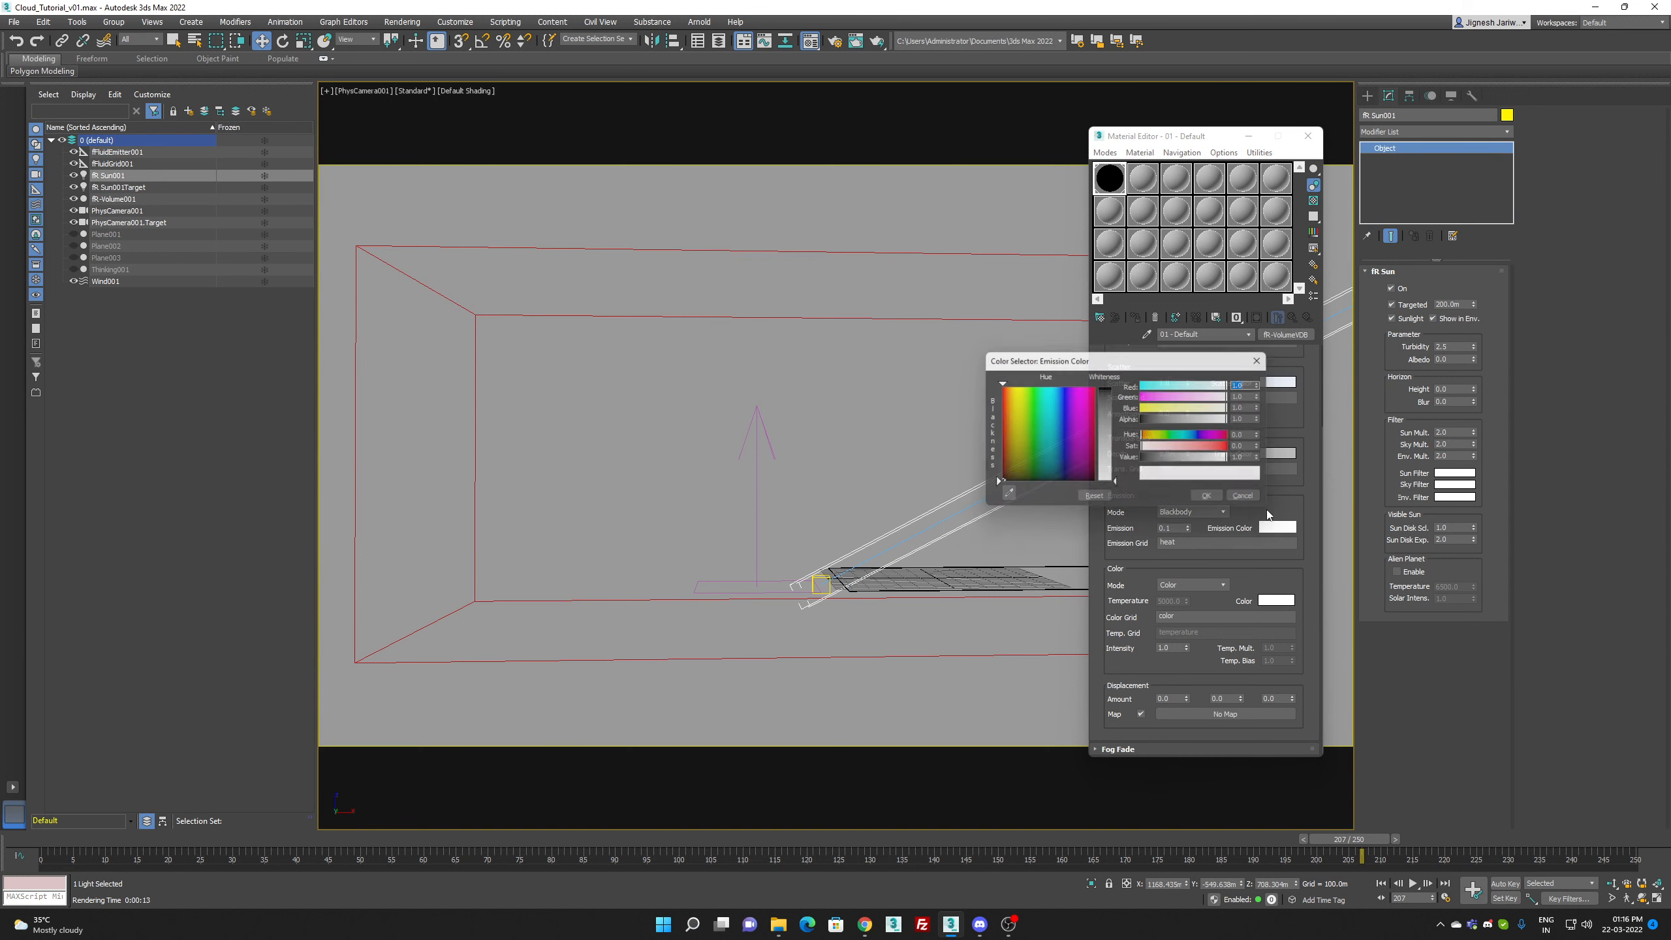
{"action": "left_click", "coordinate": [1106, 413]}
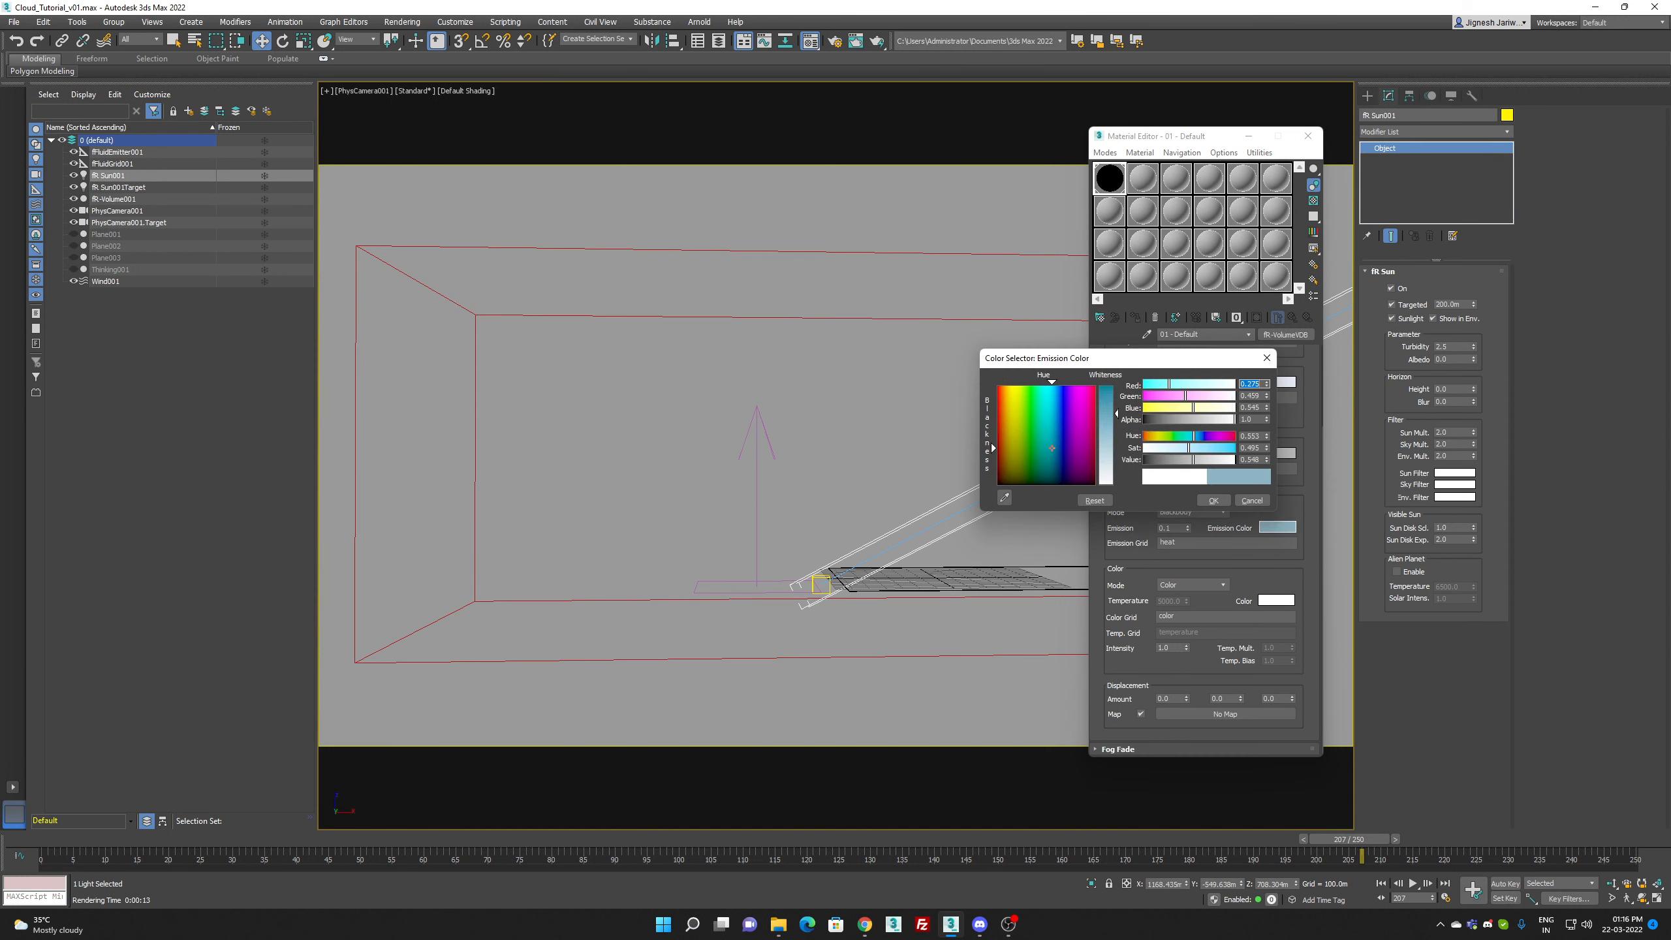
{"action": "left_click_drag", "start_coordinate": [1058, 408], "coordinate": [1058, 413]}
{"action": "left_click", "coordinate": [1110, 443]}
{"action": "left_click", "coordinate": [1209, 502]}
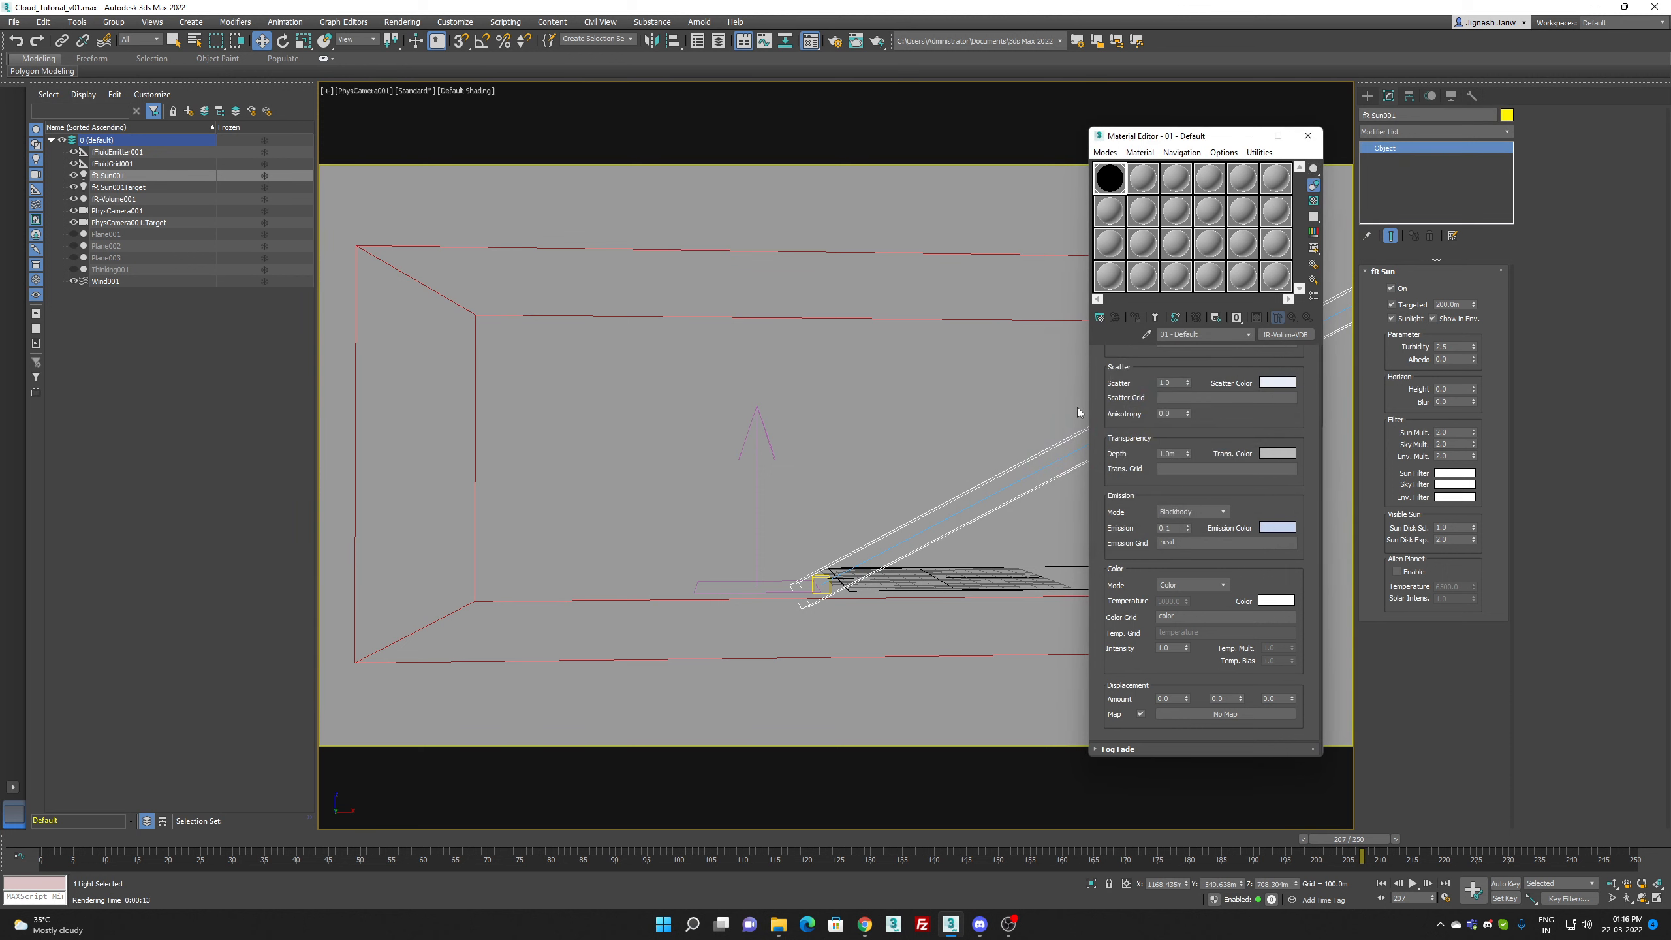
Step: Set finalRender's ray levels to Total 20, Reflections 10, Refractions 10, Global Illumination 10 and Shadows 25
{"action": "key", "text": "F10"}
{"action": "left_click", "coordinate": [1280, 167]}
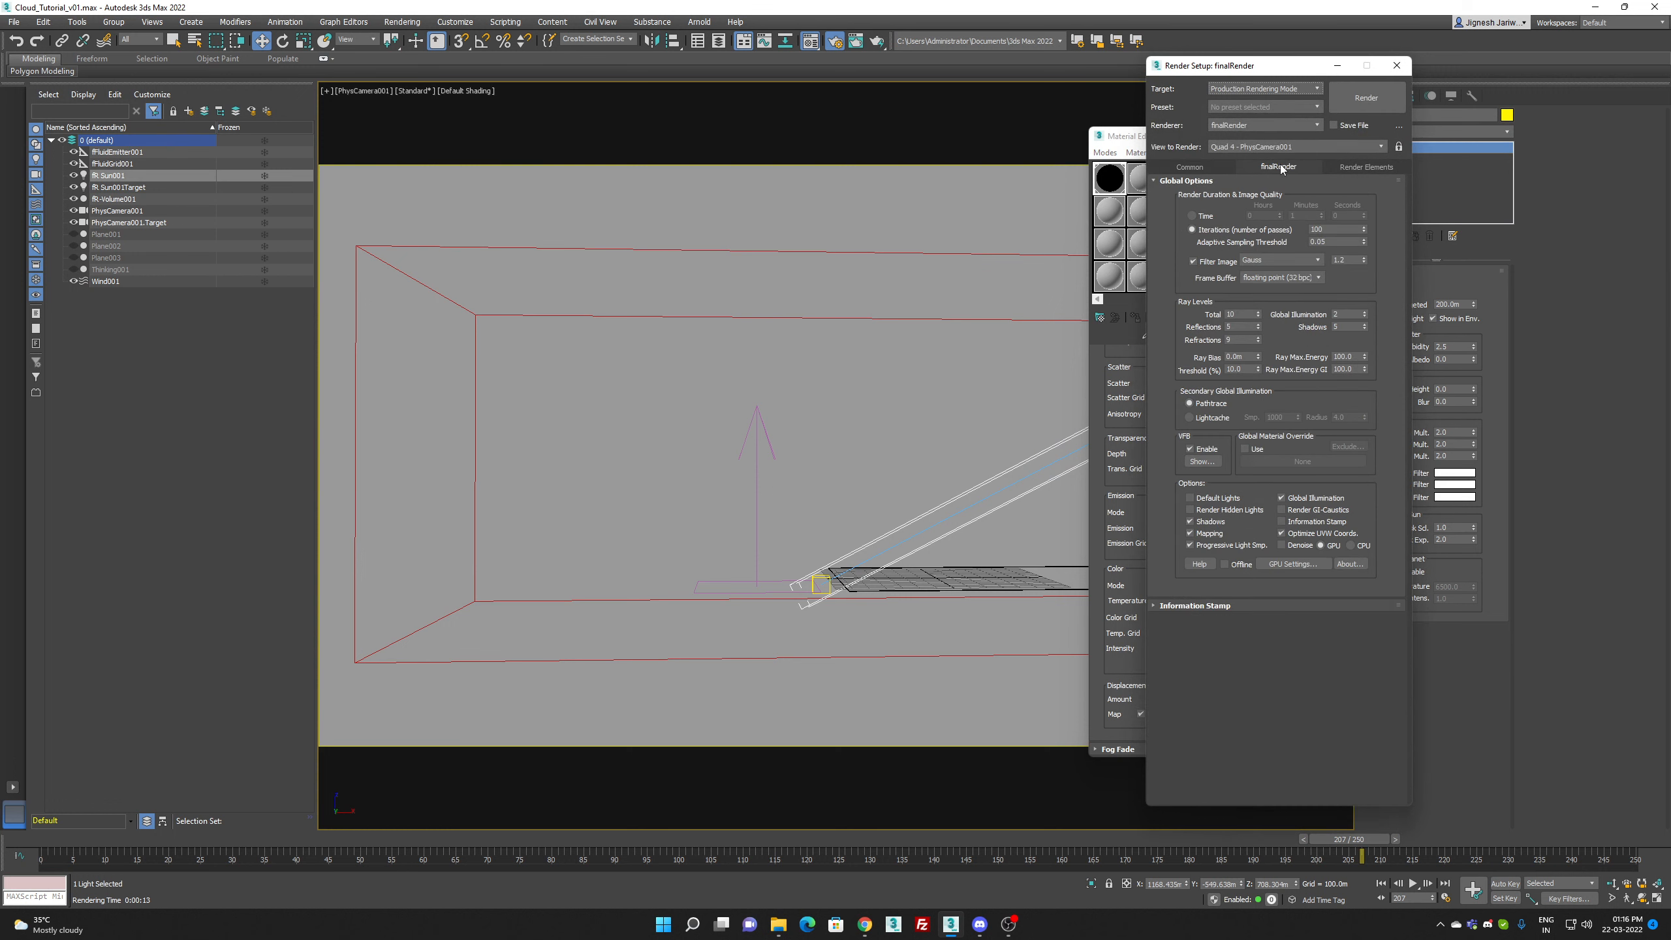
{"action": "double_click", "coordinate": [1355, 327]}
{"action": "type", "text": "2"}
{"action": "double_click", "coordinate": [1349, 314]}
{"action": "double_click", "coordinate": [1248, 328]}
{"action": "double_click", "coordinate": [1238, 338]}
{"action": "double_click", "coordinate": [1236, 314]}
Step: Test-render the cloud at frame 207 with the new ray levels, cancel partway, and close the render setup and framebuffer
{"action": "left_click", "coordinate": [1349, 106]}
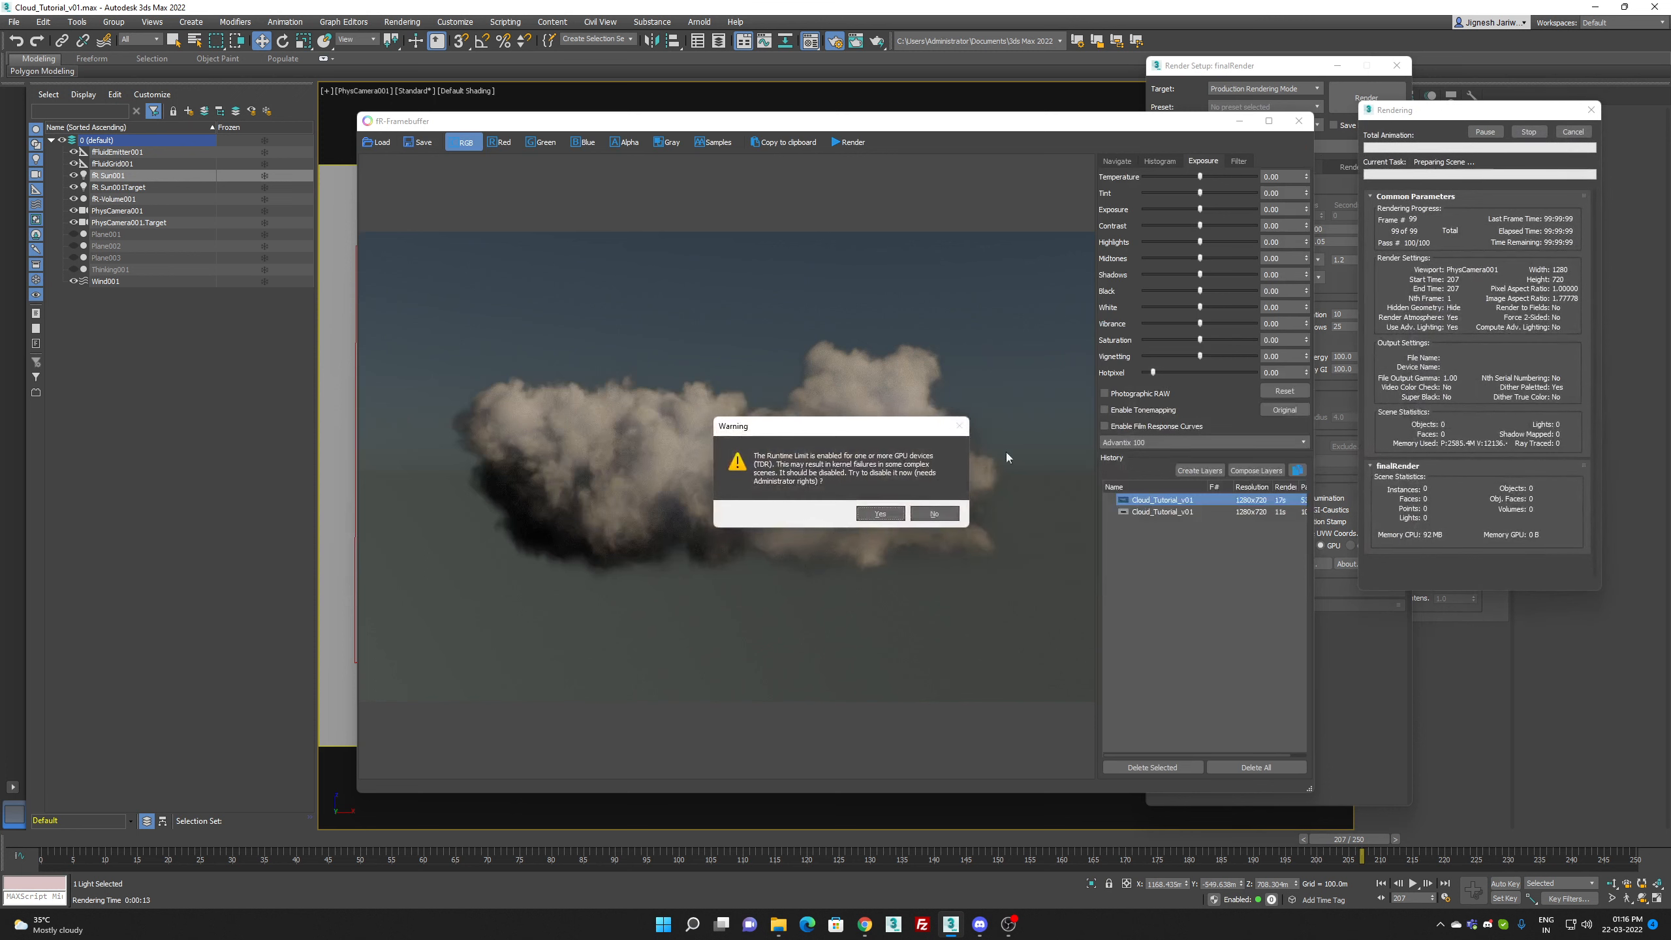
{"action": "left_click", "coordinate": [928, 506]}
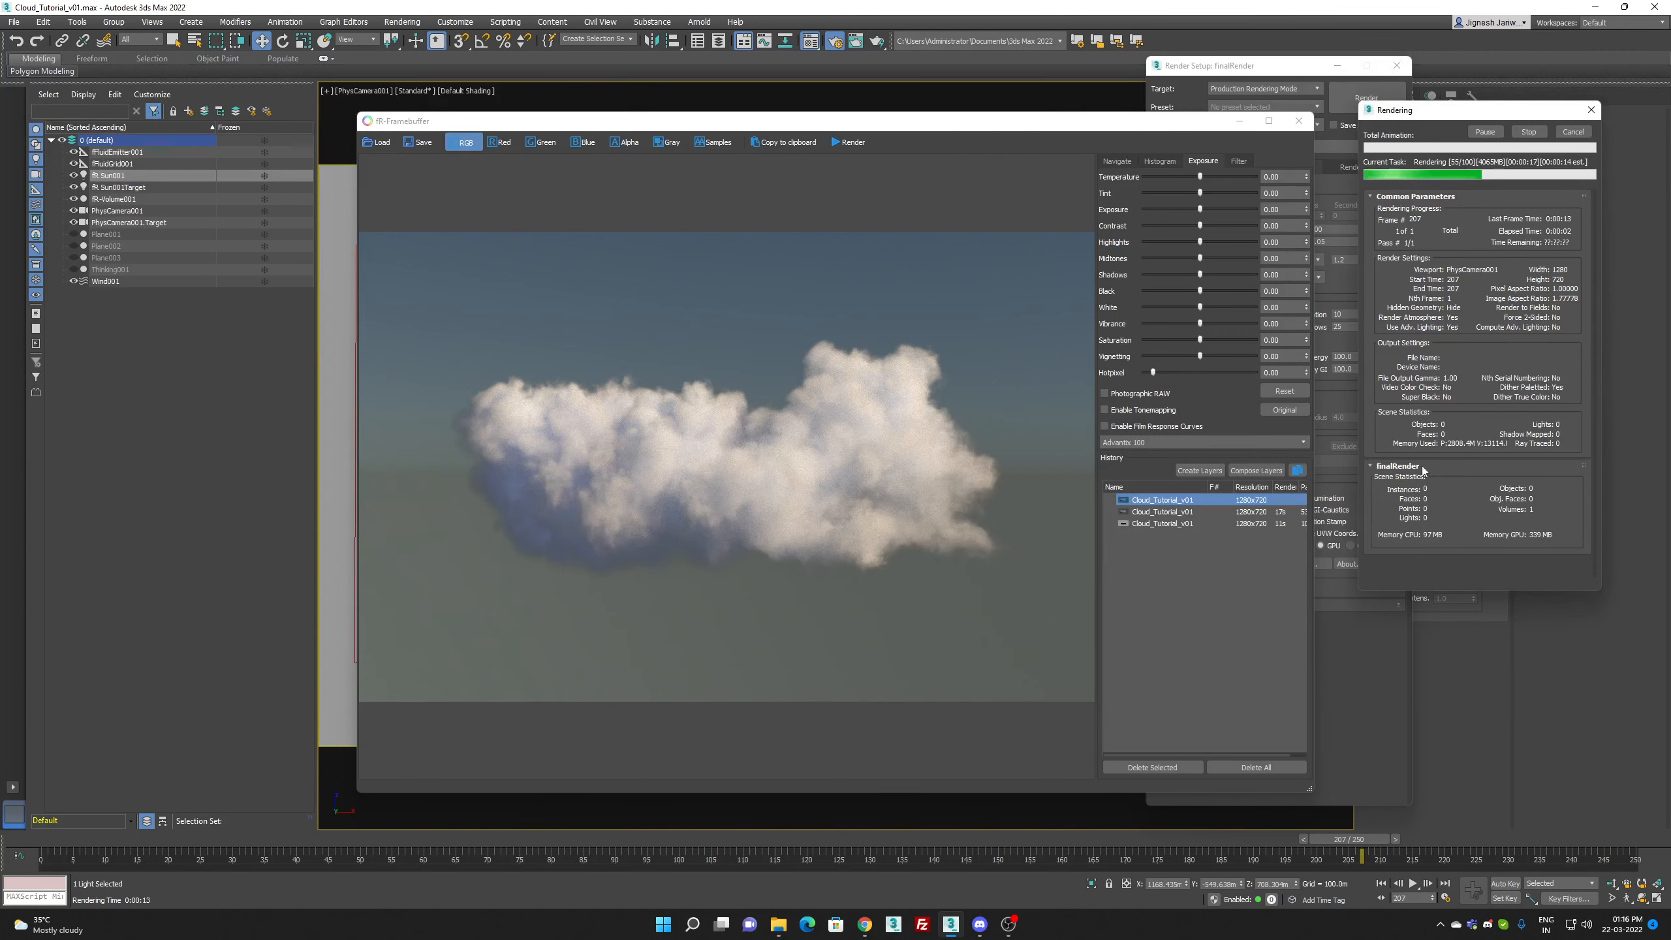
{"action": "left_click", "coordinate": [1572, 133]}
{"action": "left_click", "coordinate": [1397, 66]}
{"action": "left_click", "coordinate": [1299, 132]}
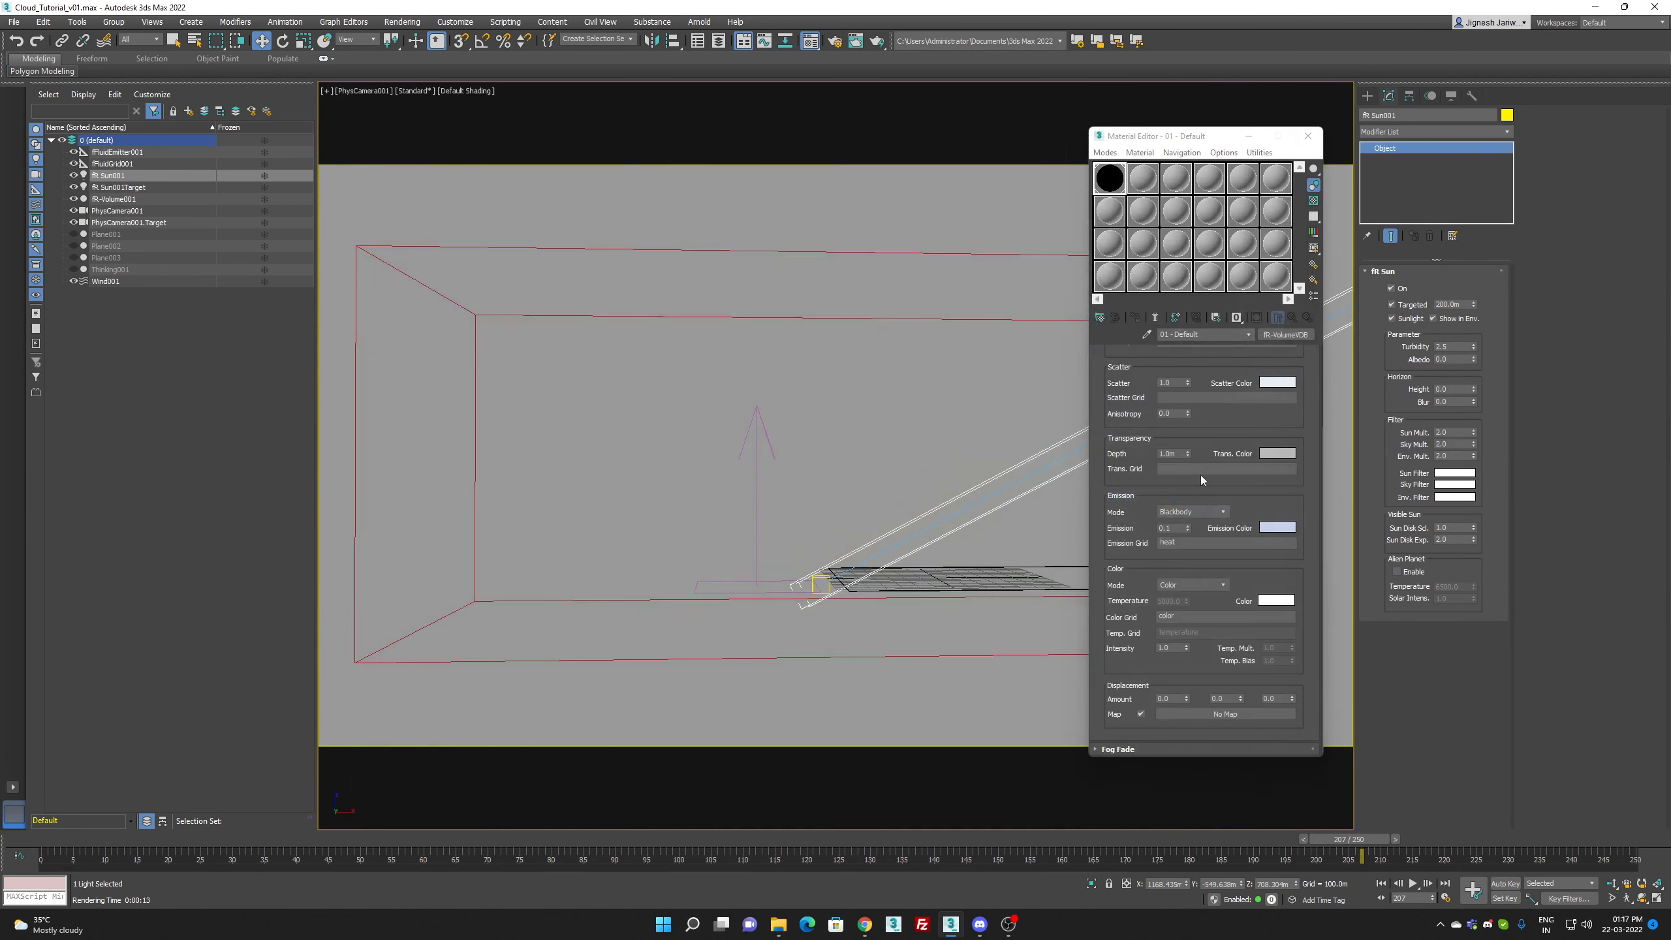
Step: Lighten the emission color to a very pale blue and set the emission mode to Density
{"action": "left_click", "coordinate": [1273, 528]}
{"action": "left_click_drag", "start_coordinate": [1092, 446], "coordinate": [1092, 468]}
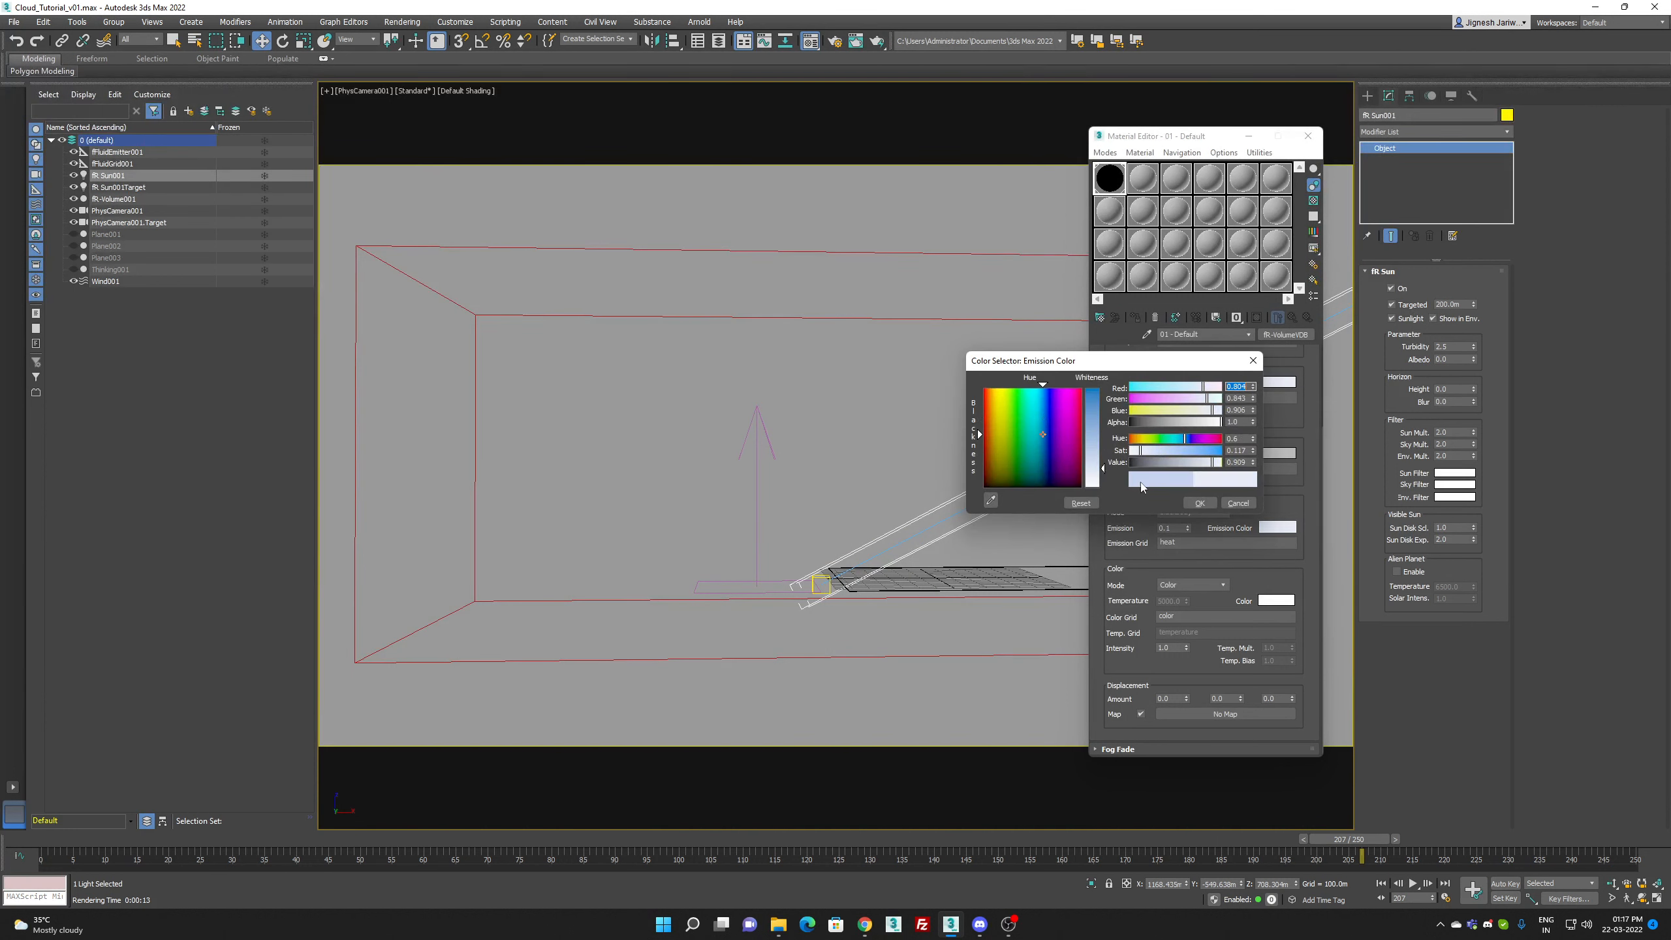
{"action": "left_click", "coordinate": [1207, 502]}
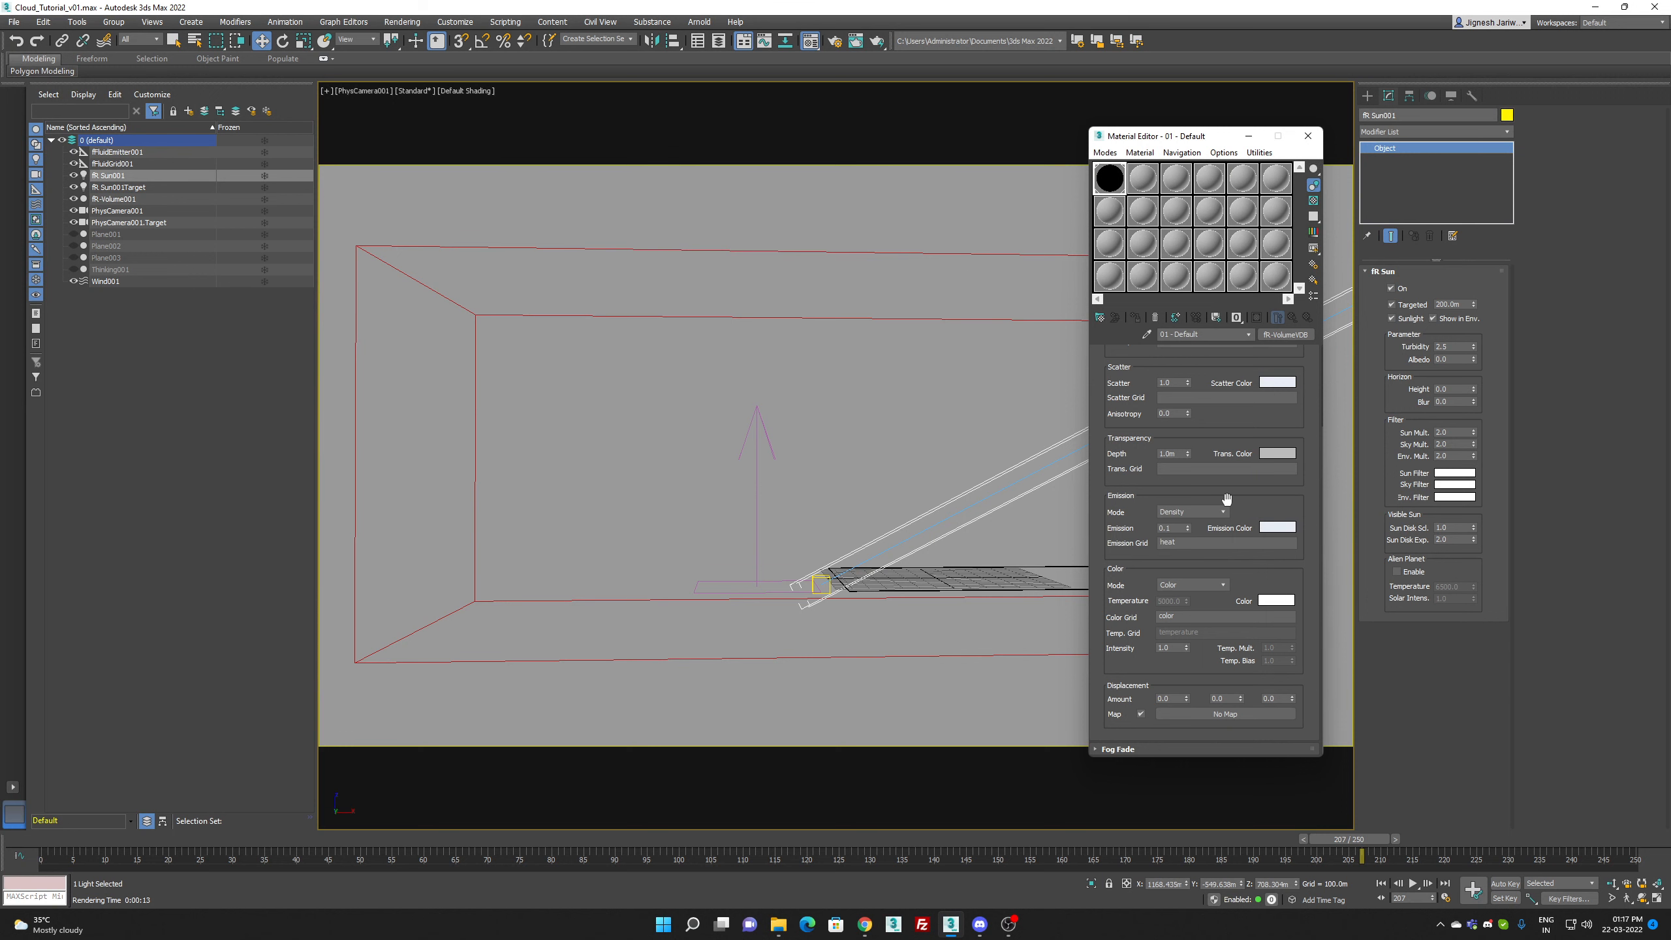
Step: Test-render the cloud with Density emission, cancel the render partway and close the framebuffer
{"action": "key", "text": "shift+q"}
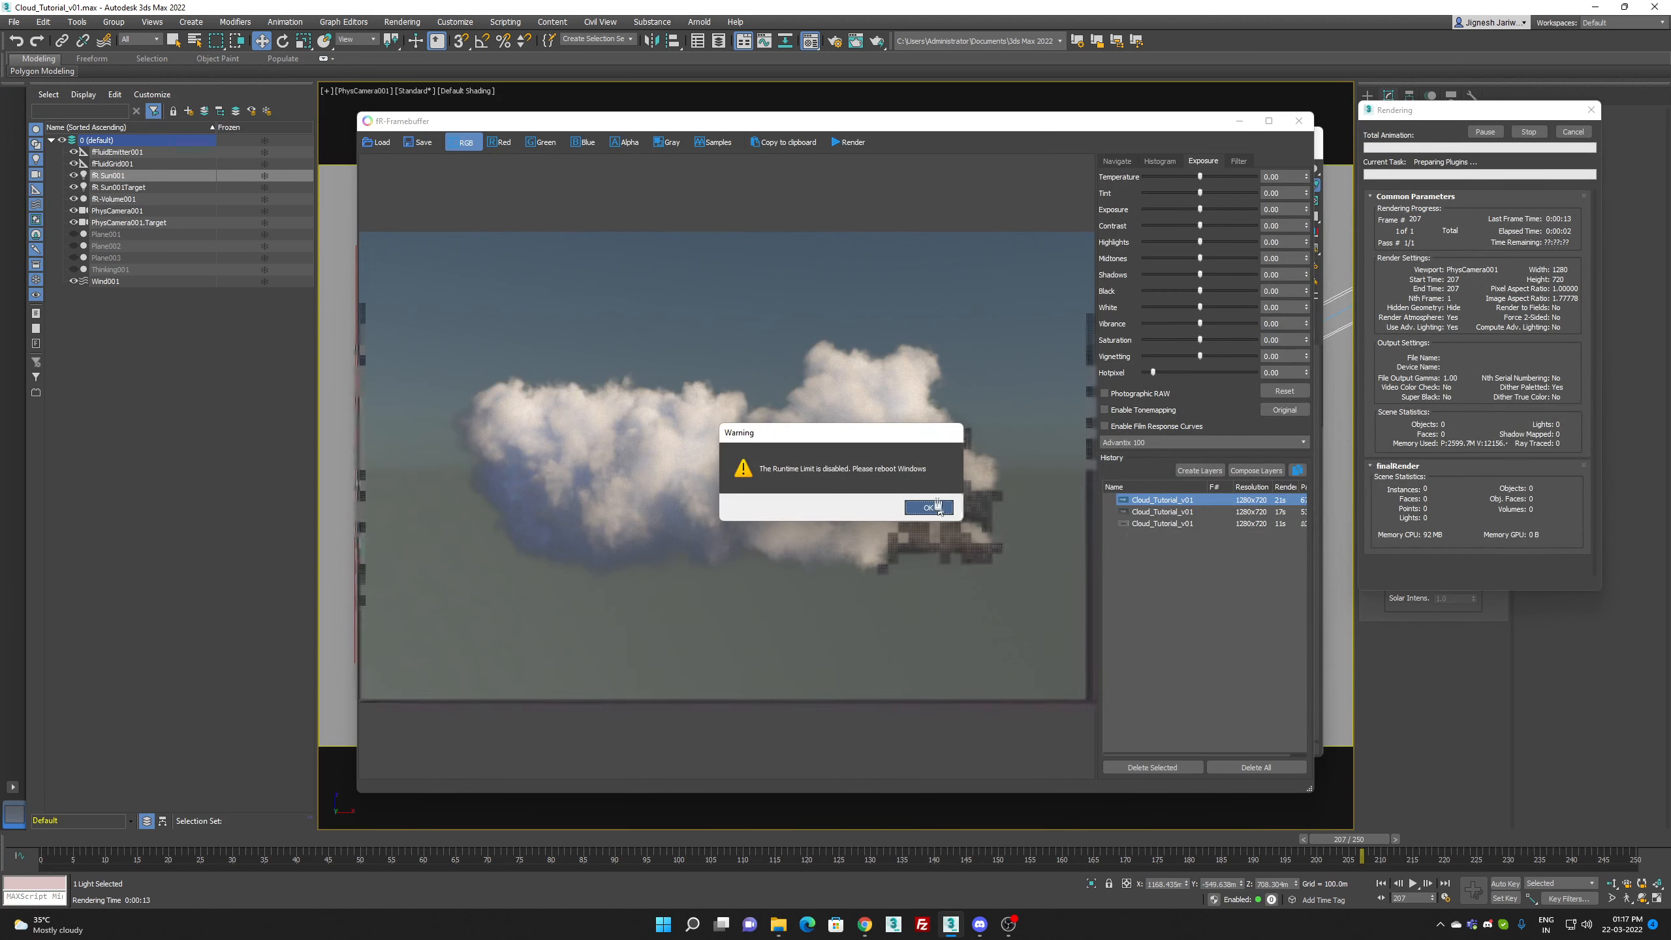
{"action": "left_click", "coordinate": [931, 507]}
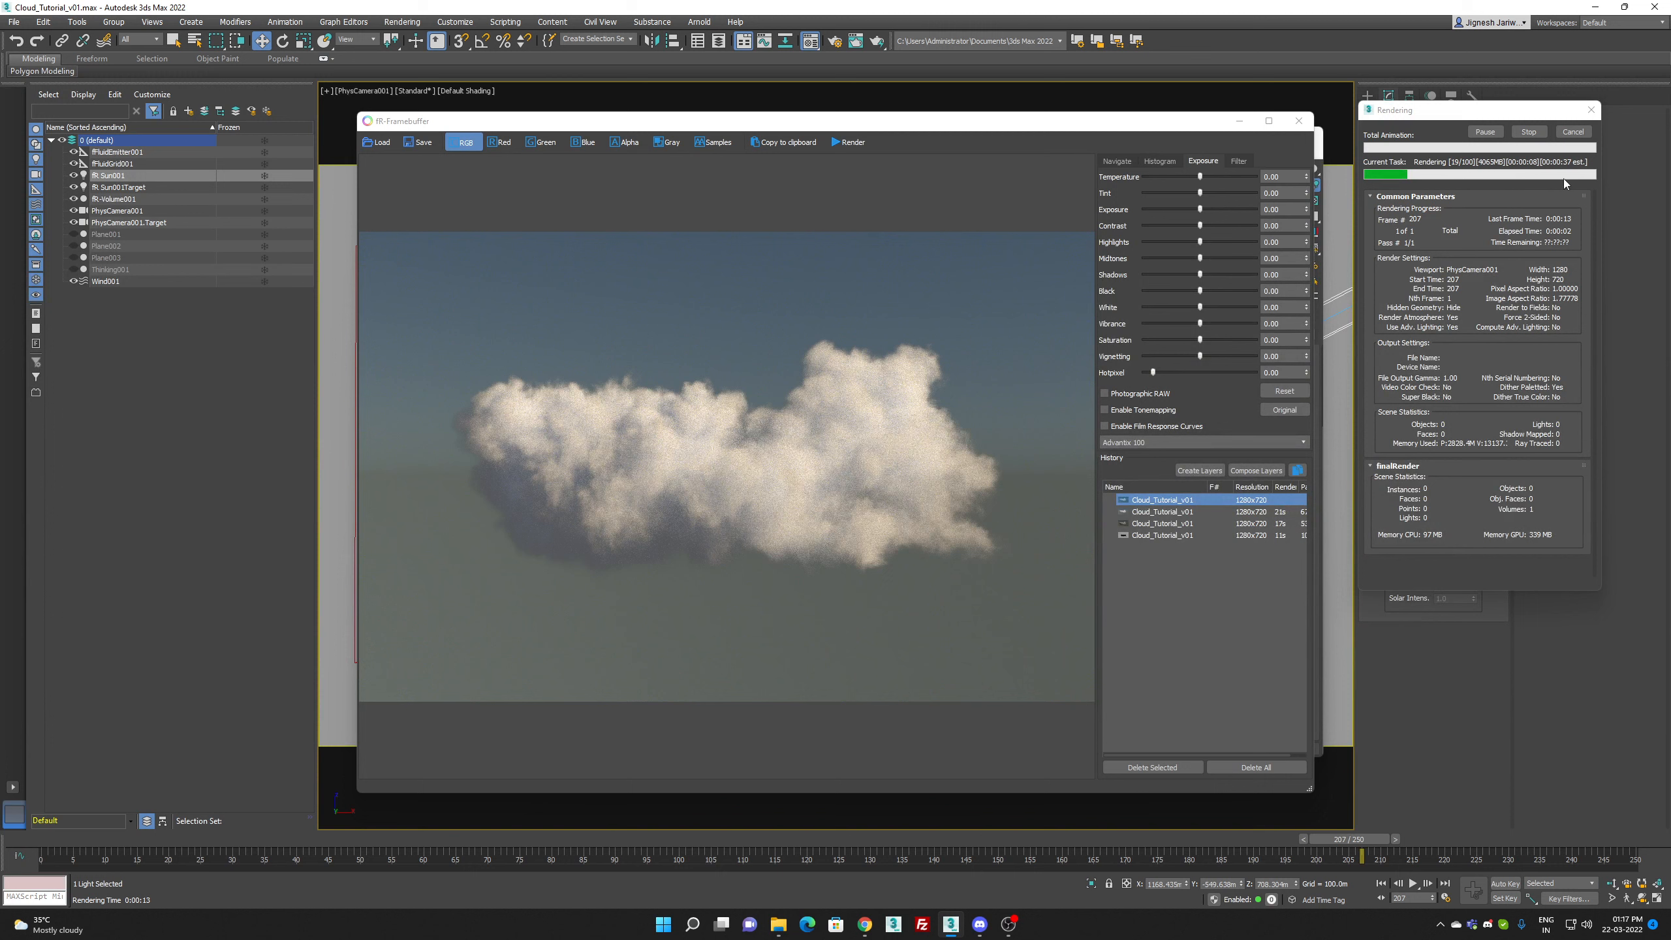
{"action": "left_click", "coordinate": [1584, 134]}
{"action": "left_click", "coordinate": [1574, 132]}
{"action": "left_click", "coordinate": [1299, 121]}
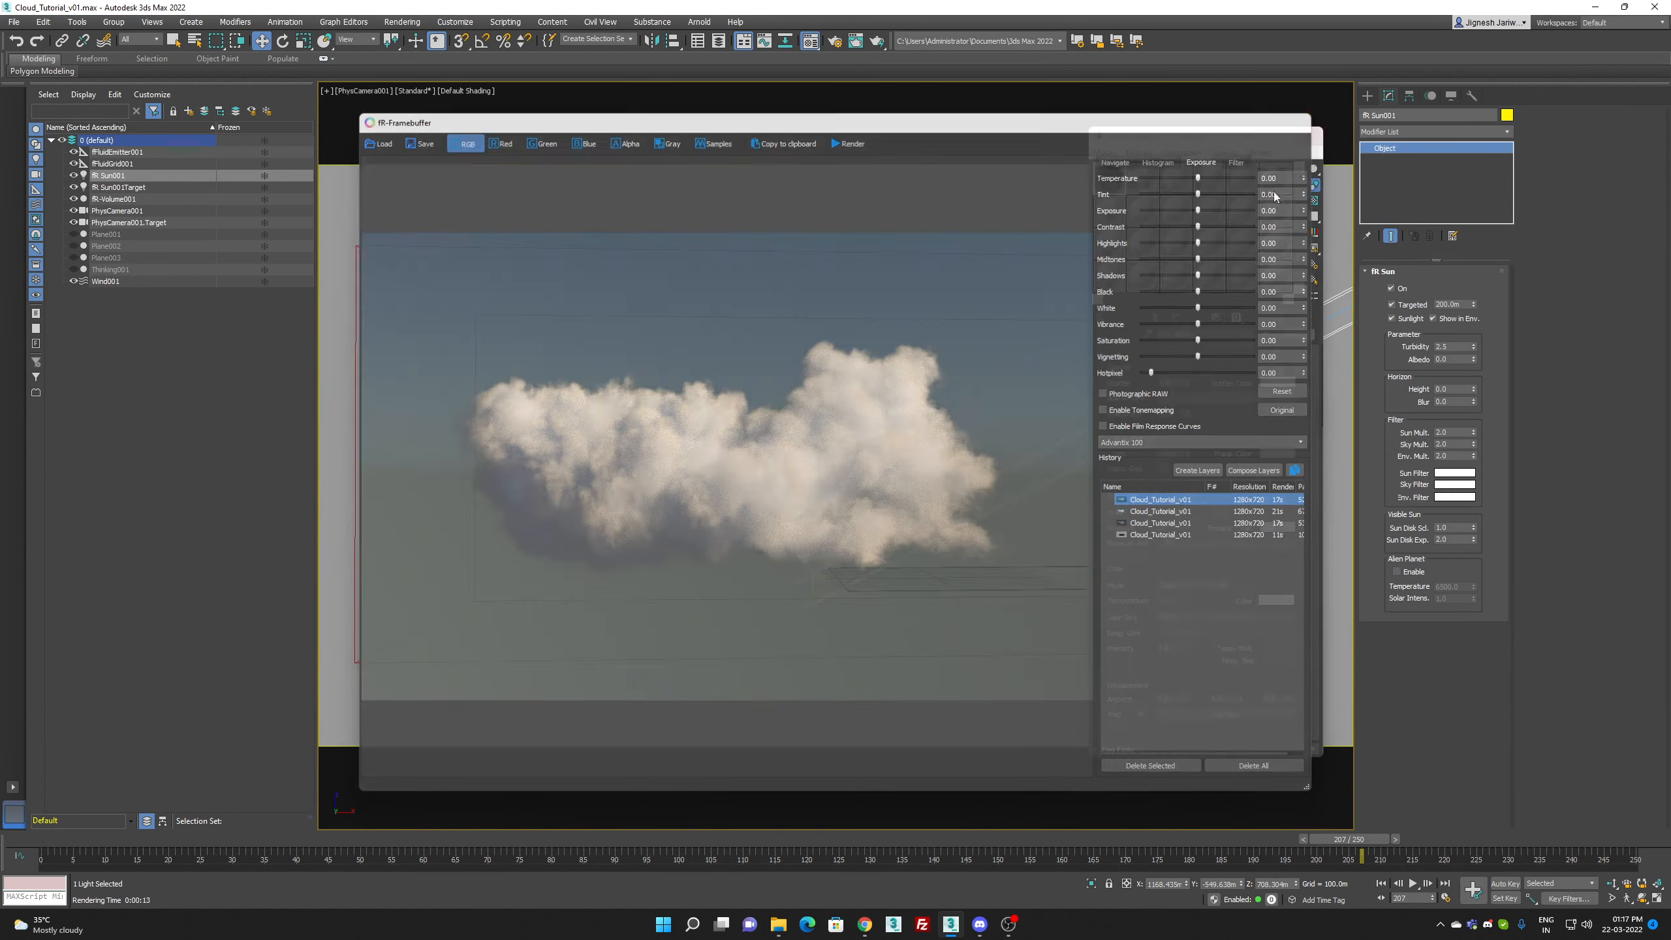
Step: Set the emission mode to Blackbody and the emission color to a deeper light blue
{"action": "left_click", "coordinate": [1188, 512]}
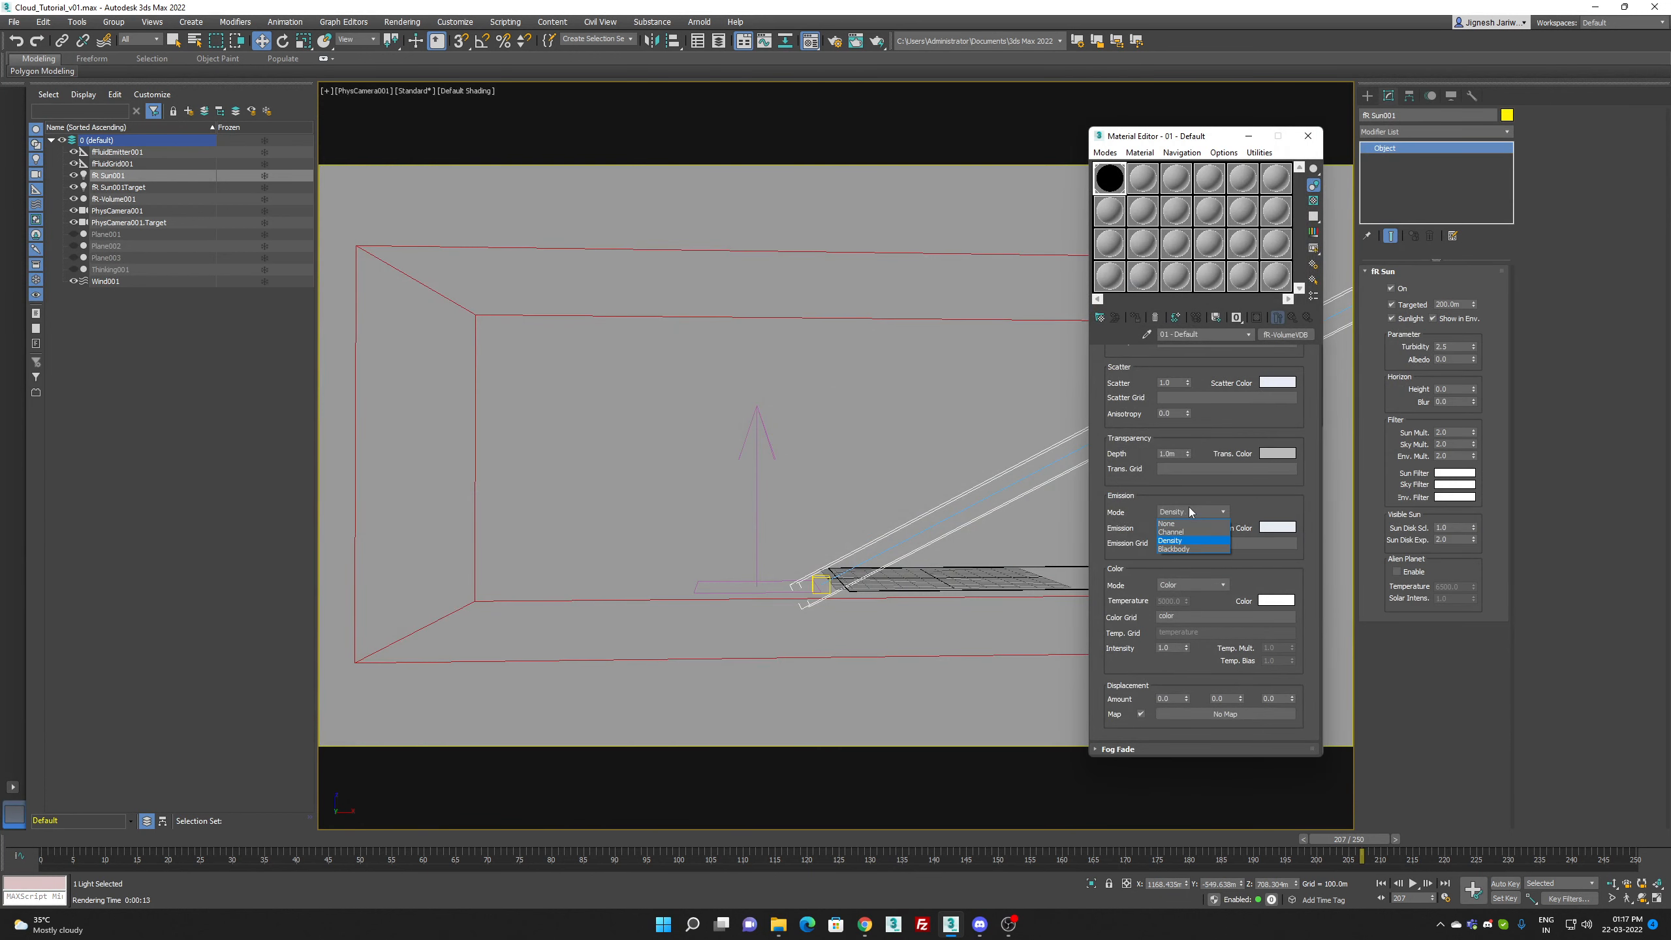
{"action": "left_click", "coordinate": [1191, 548]}
{"action": "left_click", "coordinate": [1268, 529]}
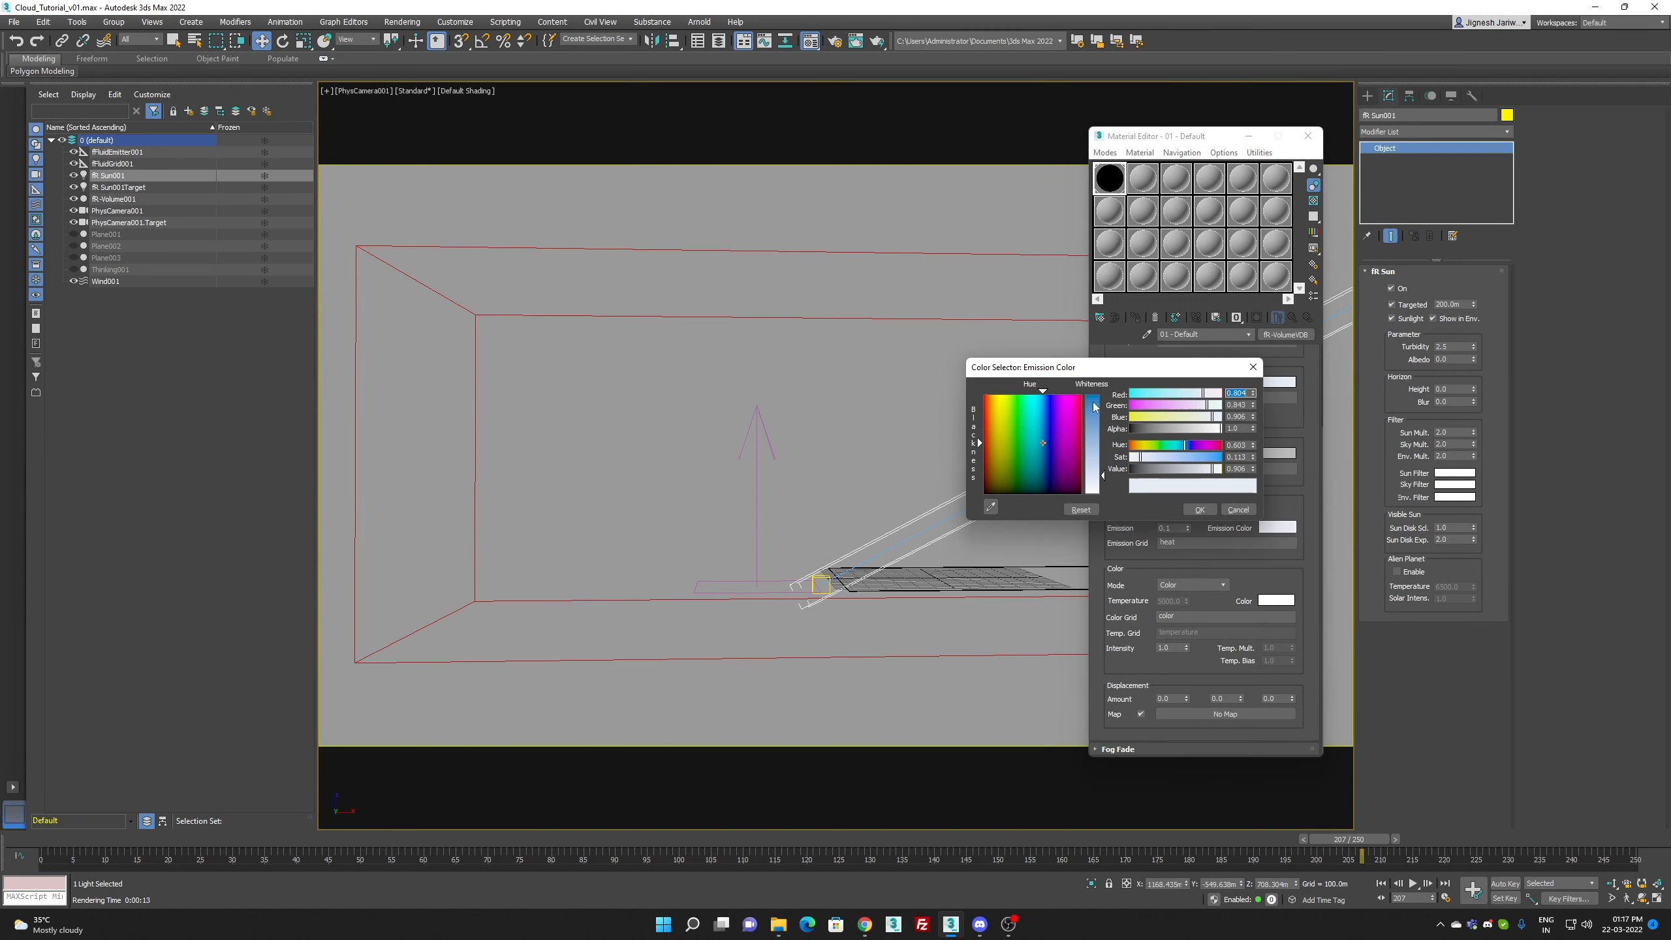
{"action": "left_click_drag", "start_coordinate": [1047, 436], "coordinate": [1102, 448]}
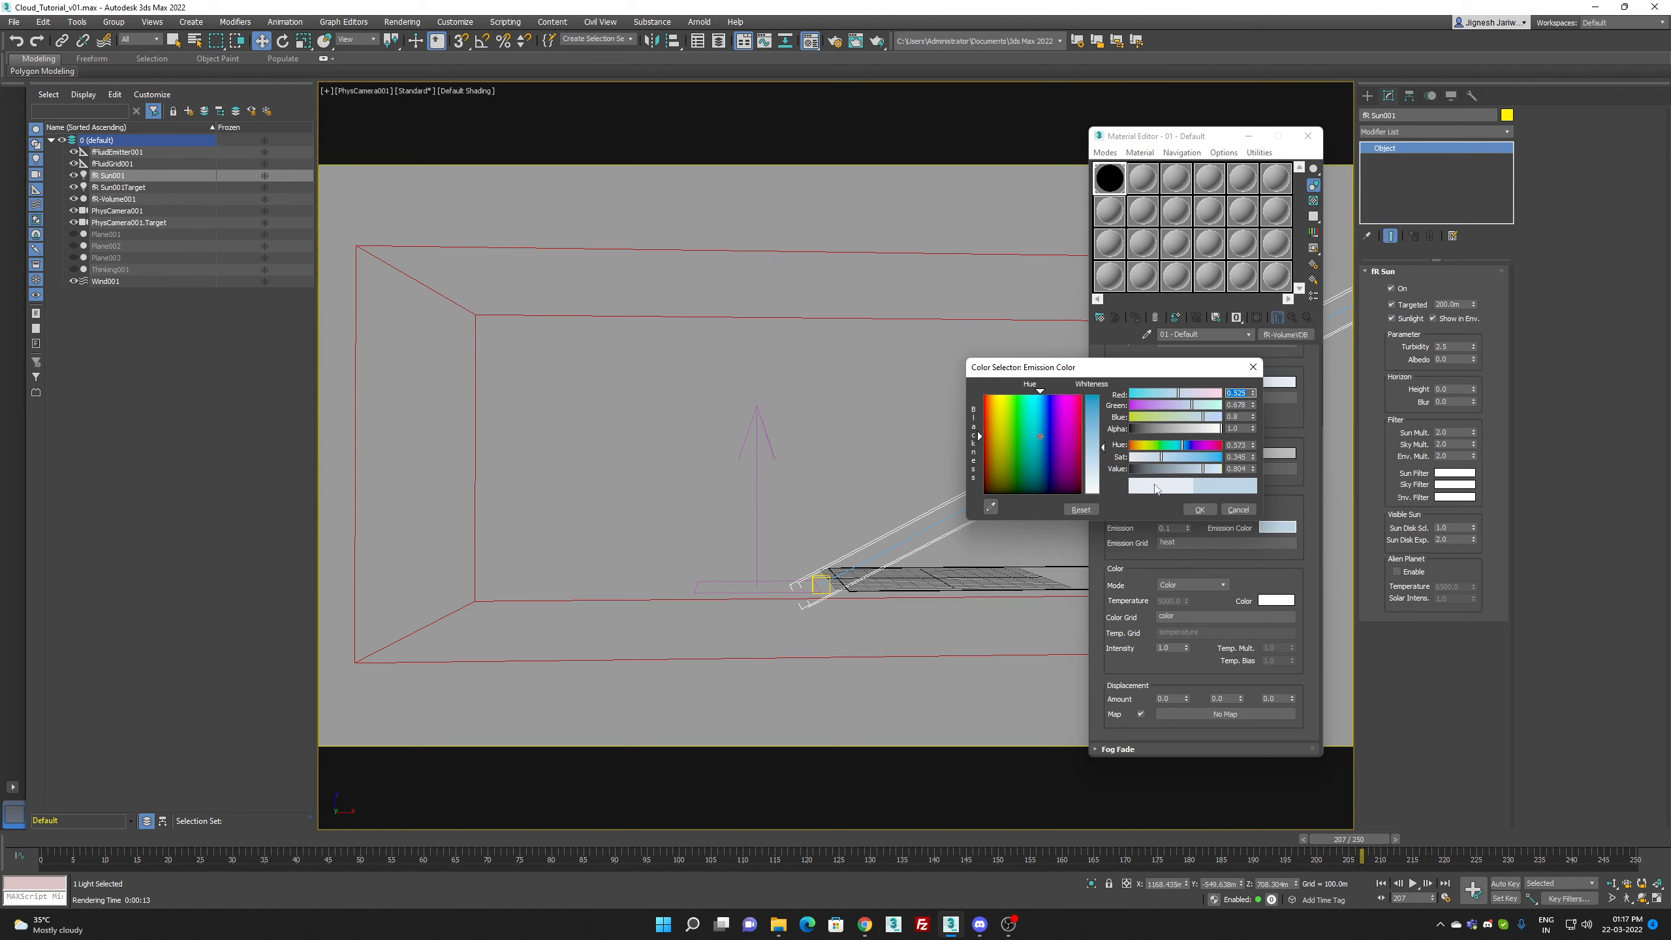
{"action": "left_click", "coordinate": [1201, 508]}
Step: Set the material's scatter amount to 1.0 and edit the fog density
{"action": "double_click", "coordinate": [1174, 383]}
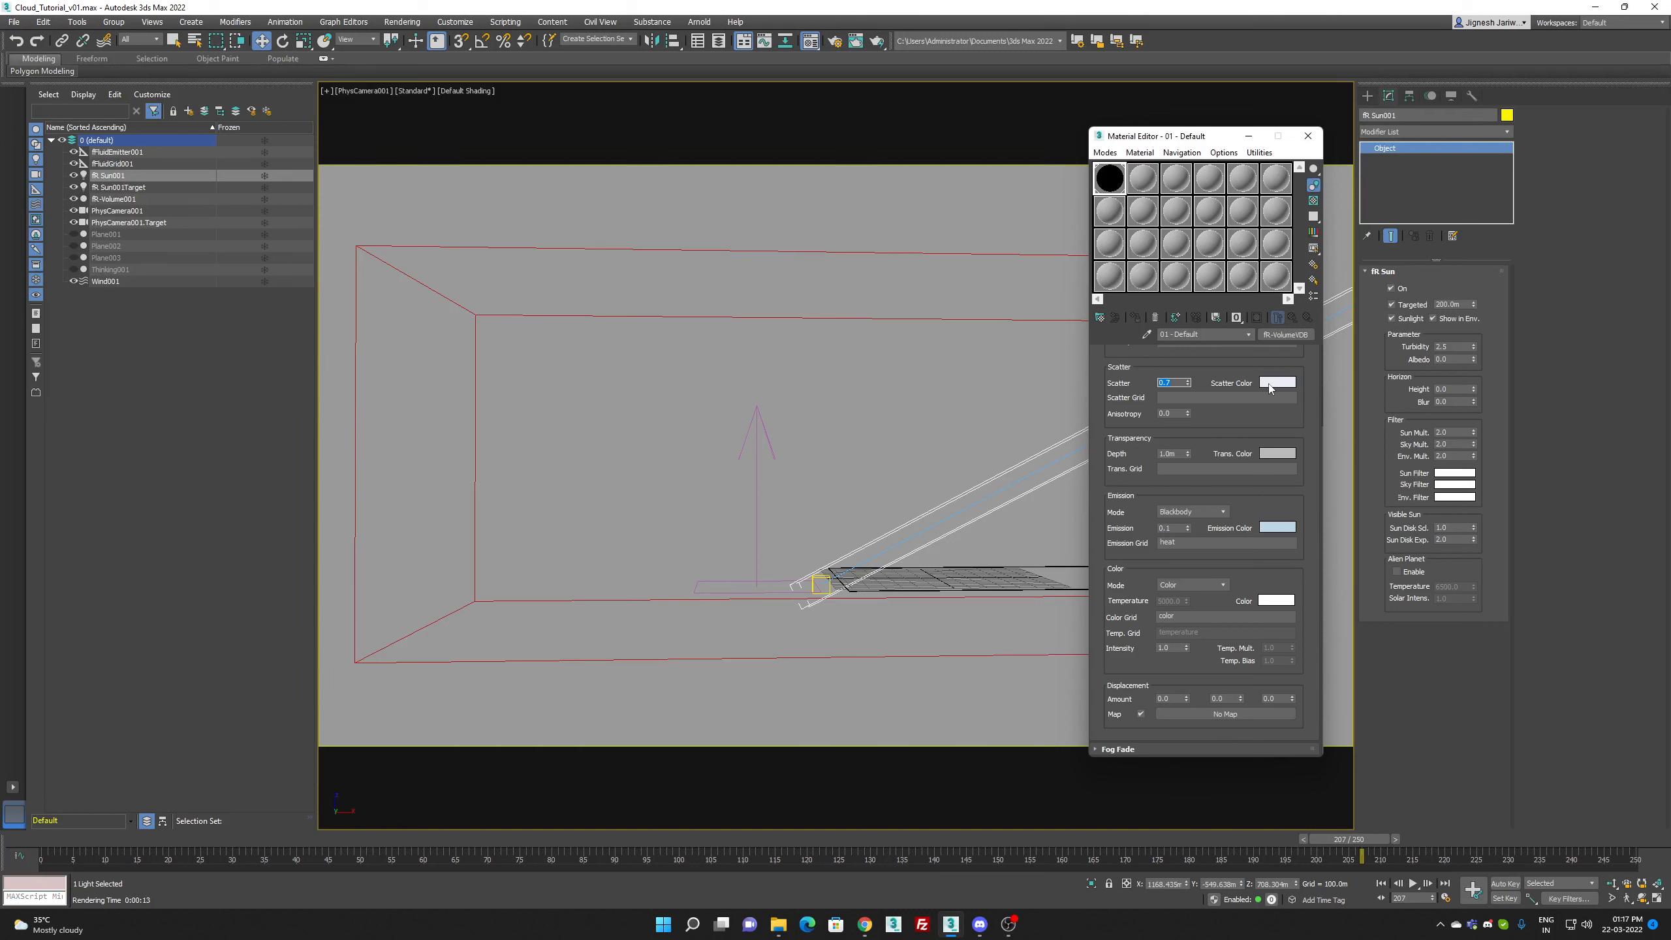
{"action": "type", "text": "1"}
{"action": "key", "text": "Return"}
{"action": "scroll", "coordinate": [1250, 427], "scroll_direction": "up", "scroll_amount": 4}
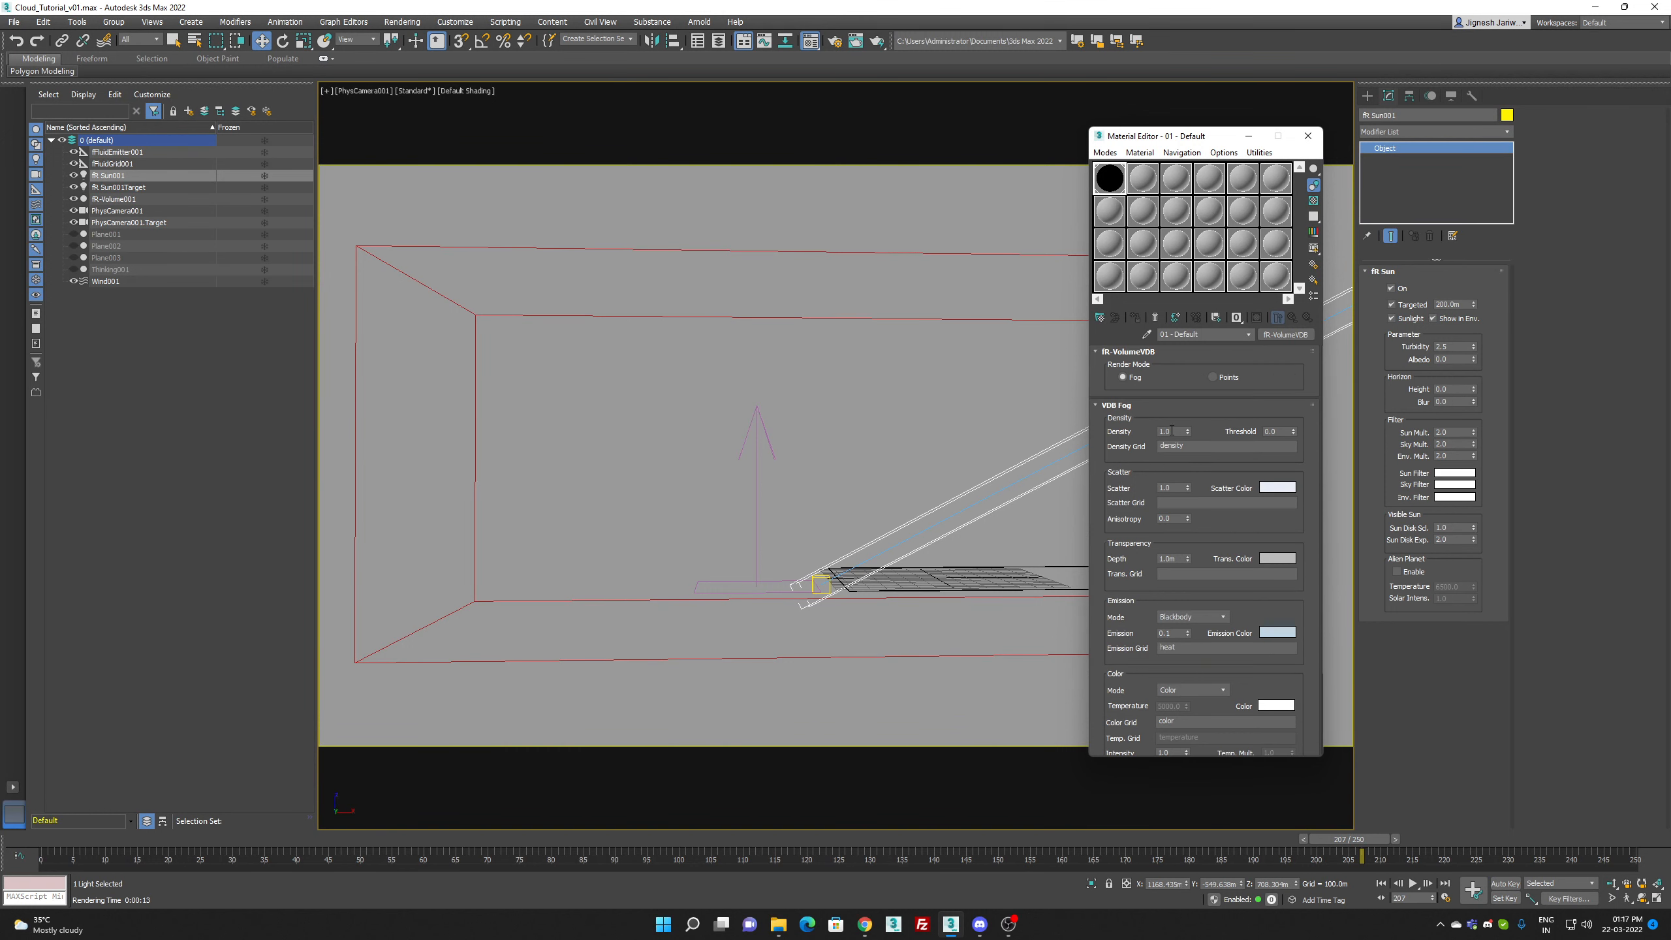
{"action": "double_click", "coordinate": [1166, 432]}
{"action": "type", "text": ".8"}
Step: Set the scatter color to a stronger light blue with red 0.643, green 0.737 and blue 0.875
{"action": "left_click", "coordinate": [1273, 492]}
{"action": "left_click_drag", "start_coordinate": [1103, 433], "coordinate": [1103, 417]}
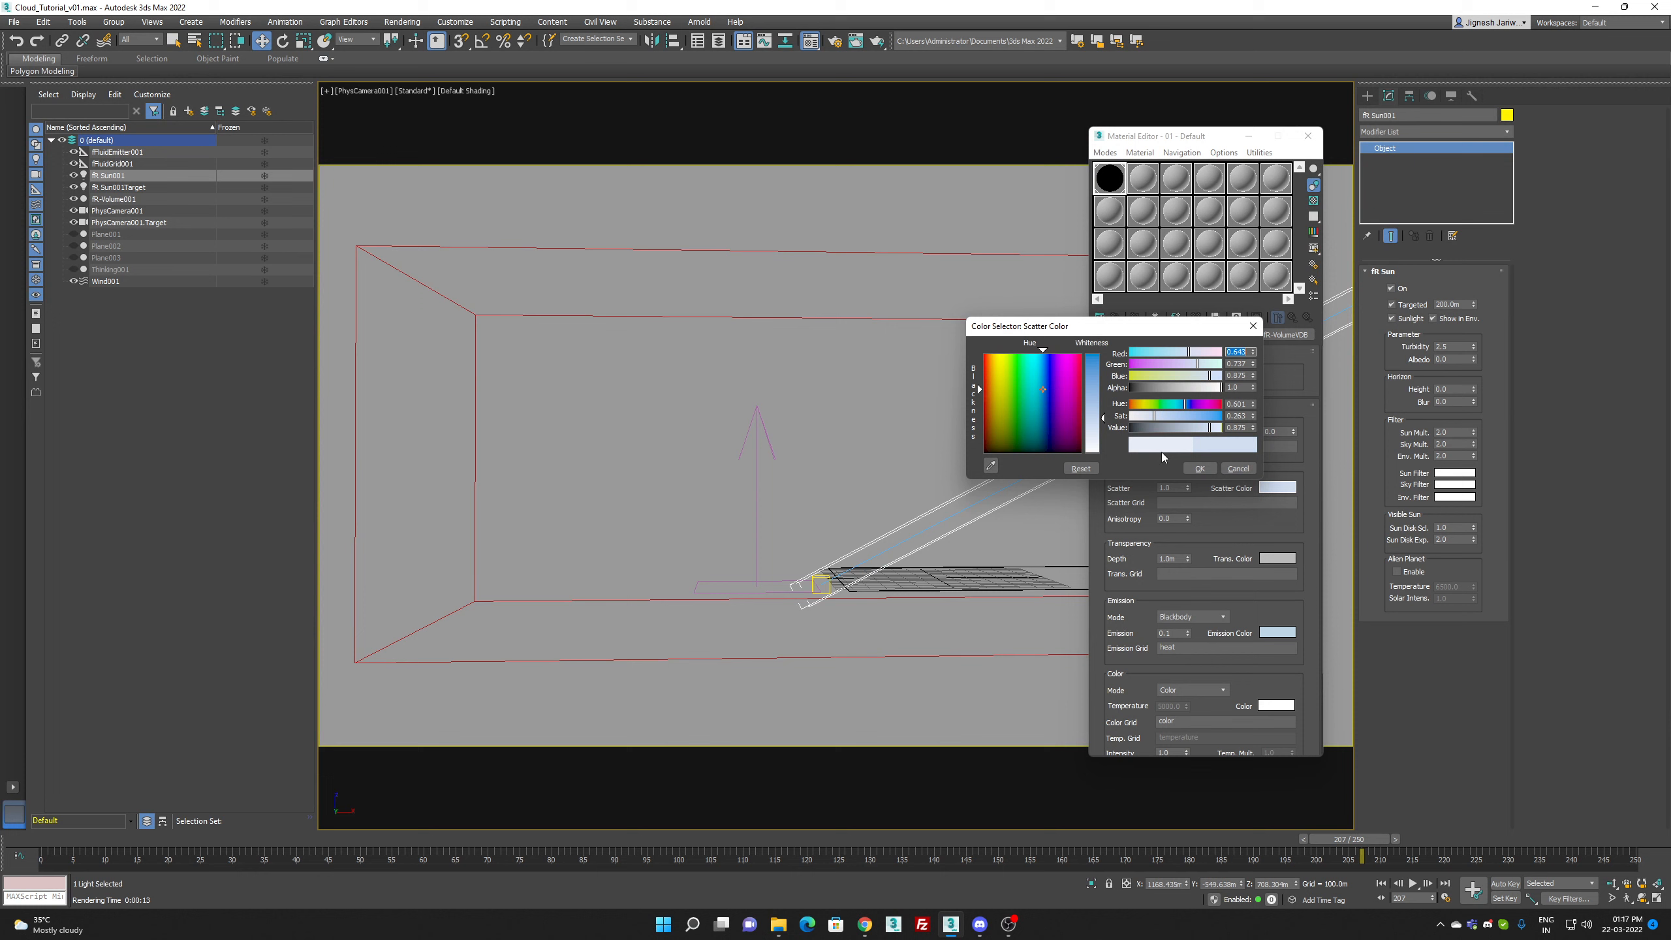
{"action": "left_click", "coordinate": [1195, 469]}
Step: Render frame 207 with the adjusted cloud material, clearing the GPU warnings, and close the framebuffer and material editor
{"action": "key", "text": "shift+q"}
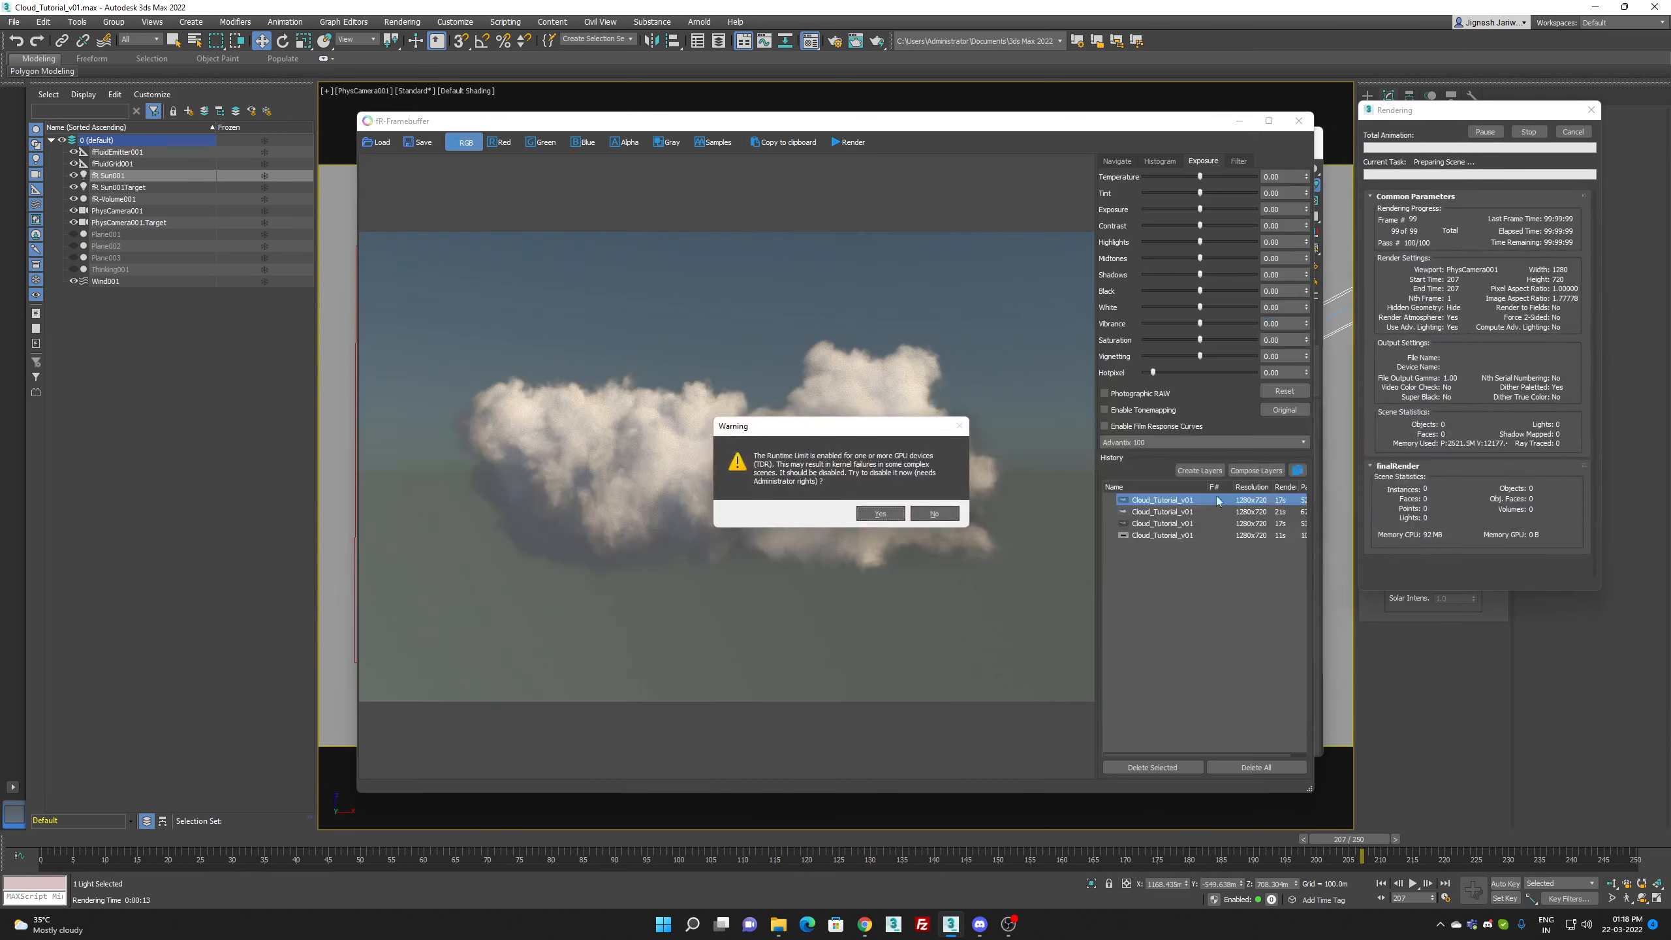
{"action": "left_click", "coordinate": [933, 514]}
{"action": "left_click", "coordinate": [927, 506]}
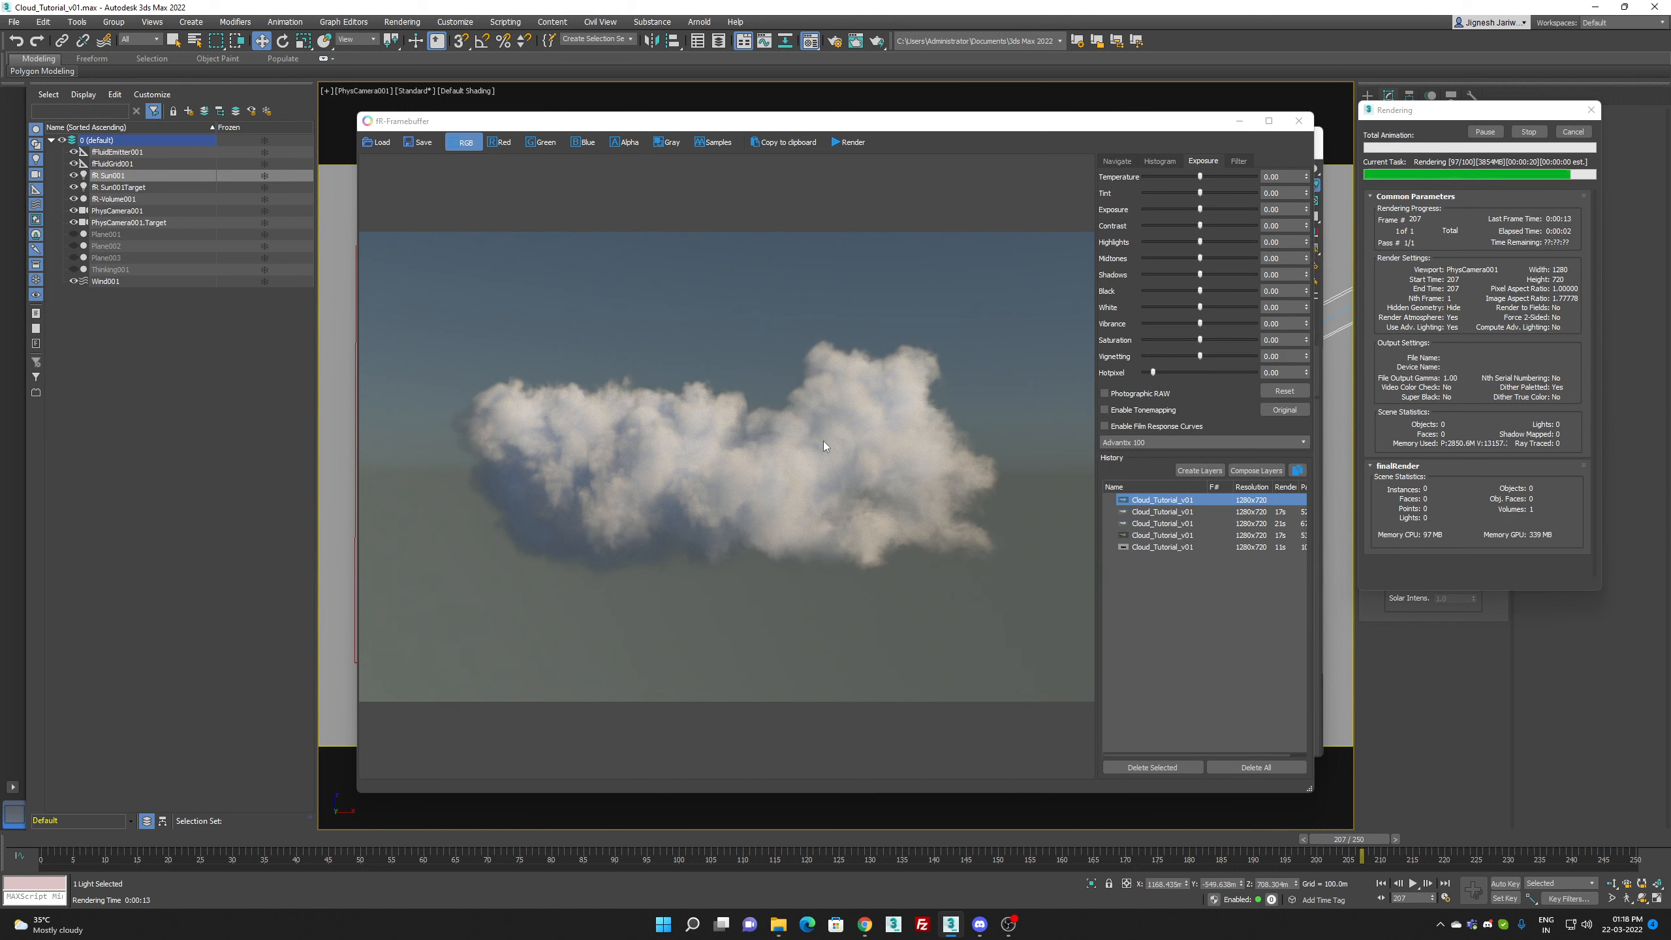
{"action": "left_click", "coordinate": [1299, 121]}
{"action": "left_click", "coordinate": [1307, 137]}
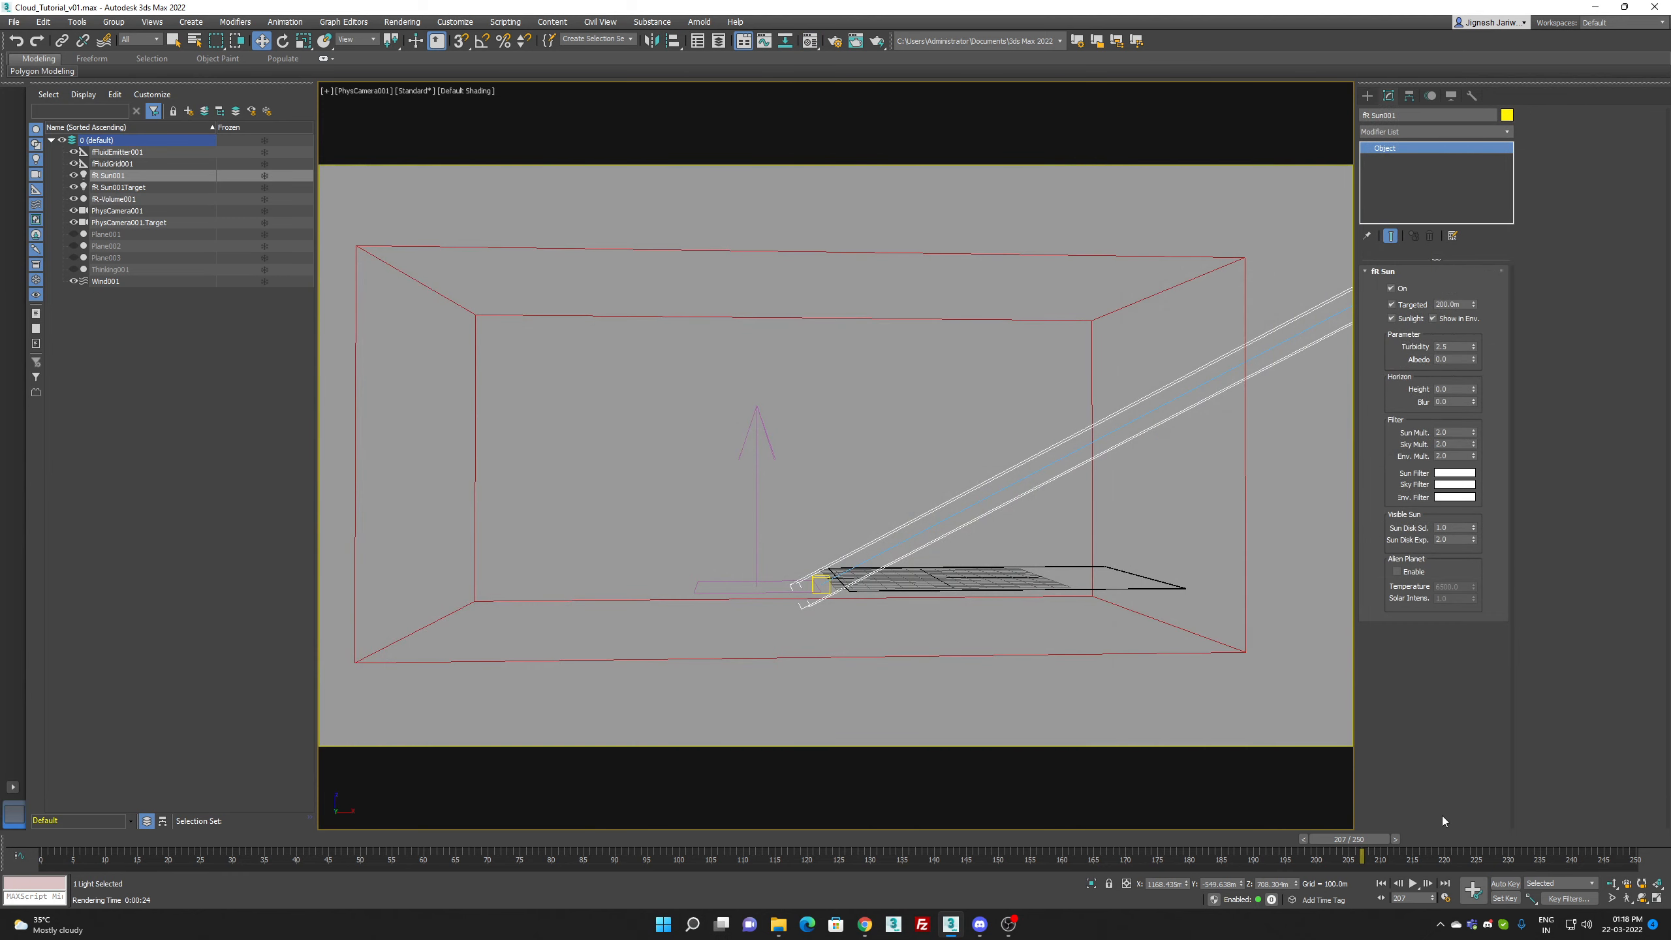
Step: Dolly PhysCamera001 closer to the cloud volume, adjust its framing and move to frame 244
{"action": "left_click", "coordinate": [1611, 883]}
{"action": "left_click_drag", "start_coordinate": [1019, 658], "coordinate": [1019, 614]}
{"action": "middle_click_drag", "start_coordinate": [1019, 615], "coordinate": [1066, 624]}
{"action": "left_click_drag", "start_coordinate": [1506, 836], "coordinate": [1590, 836]}
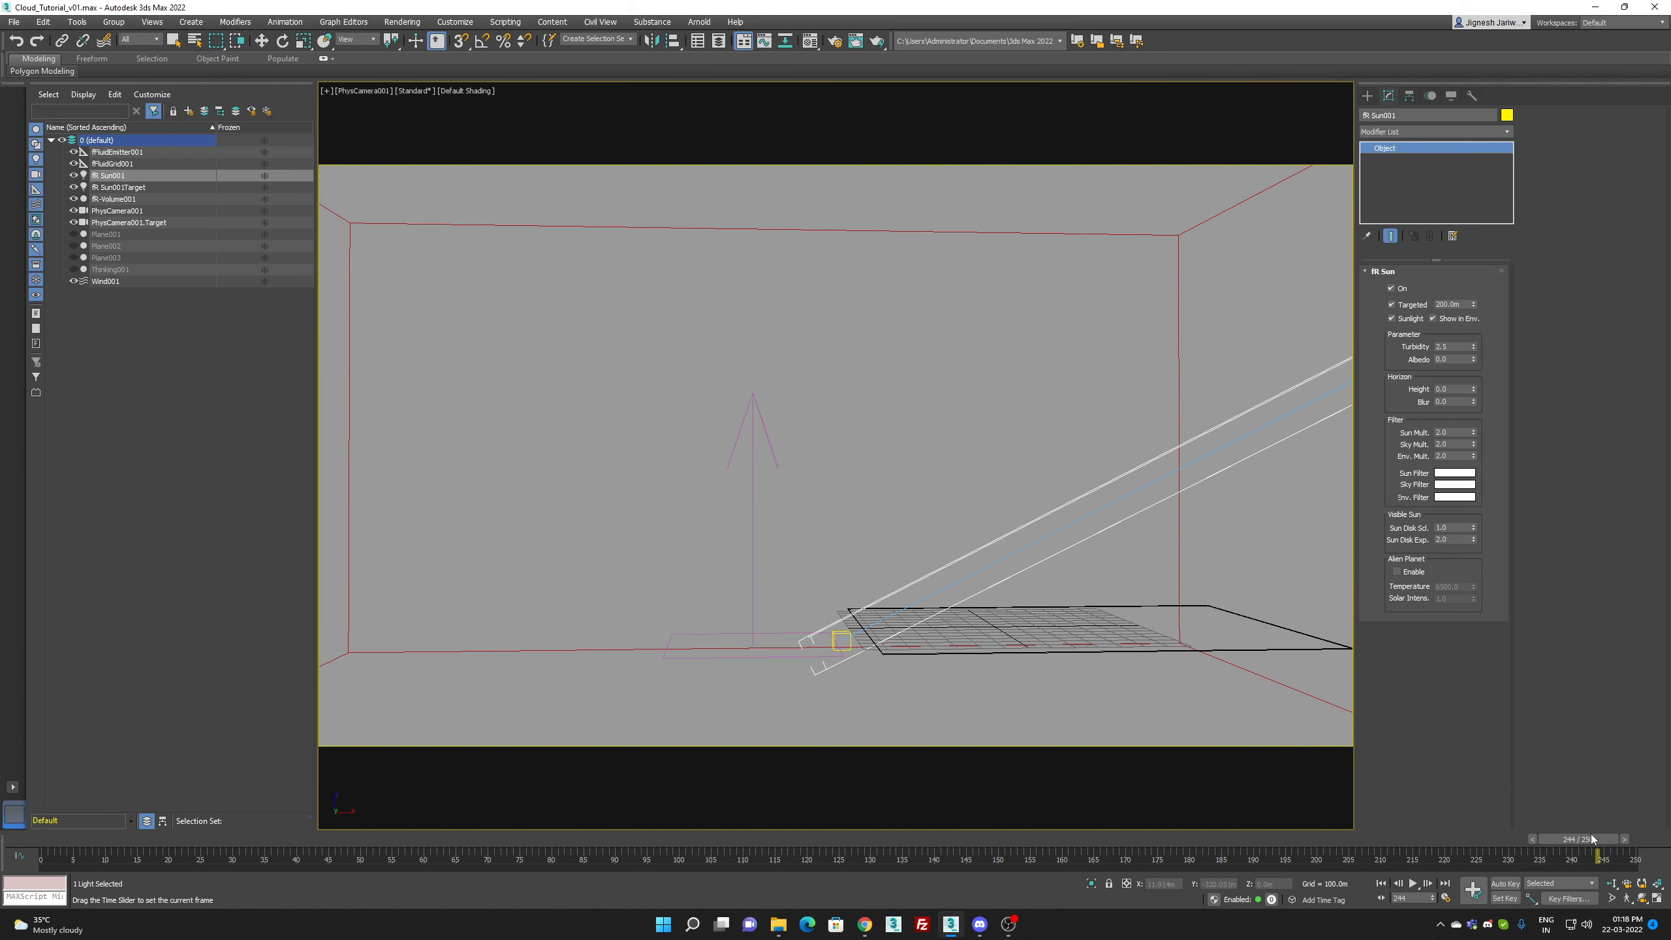
Step: Test-render frame 244 from the closer camera, clearing the GPU warnings, cancel partway and close the framebuffer
{"action": "key", "text": "shift+q"}
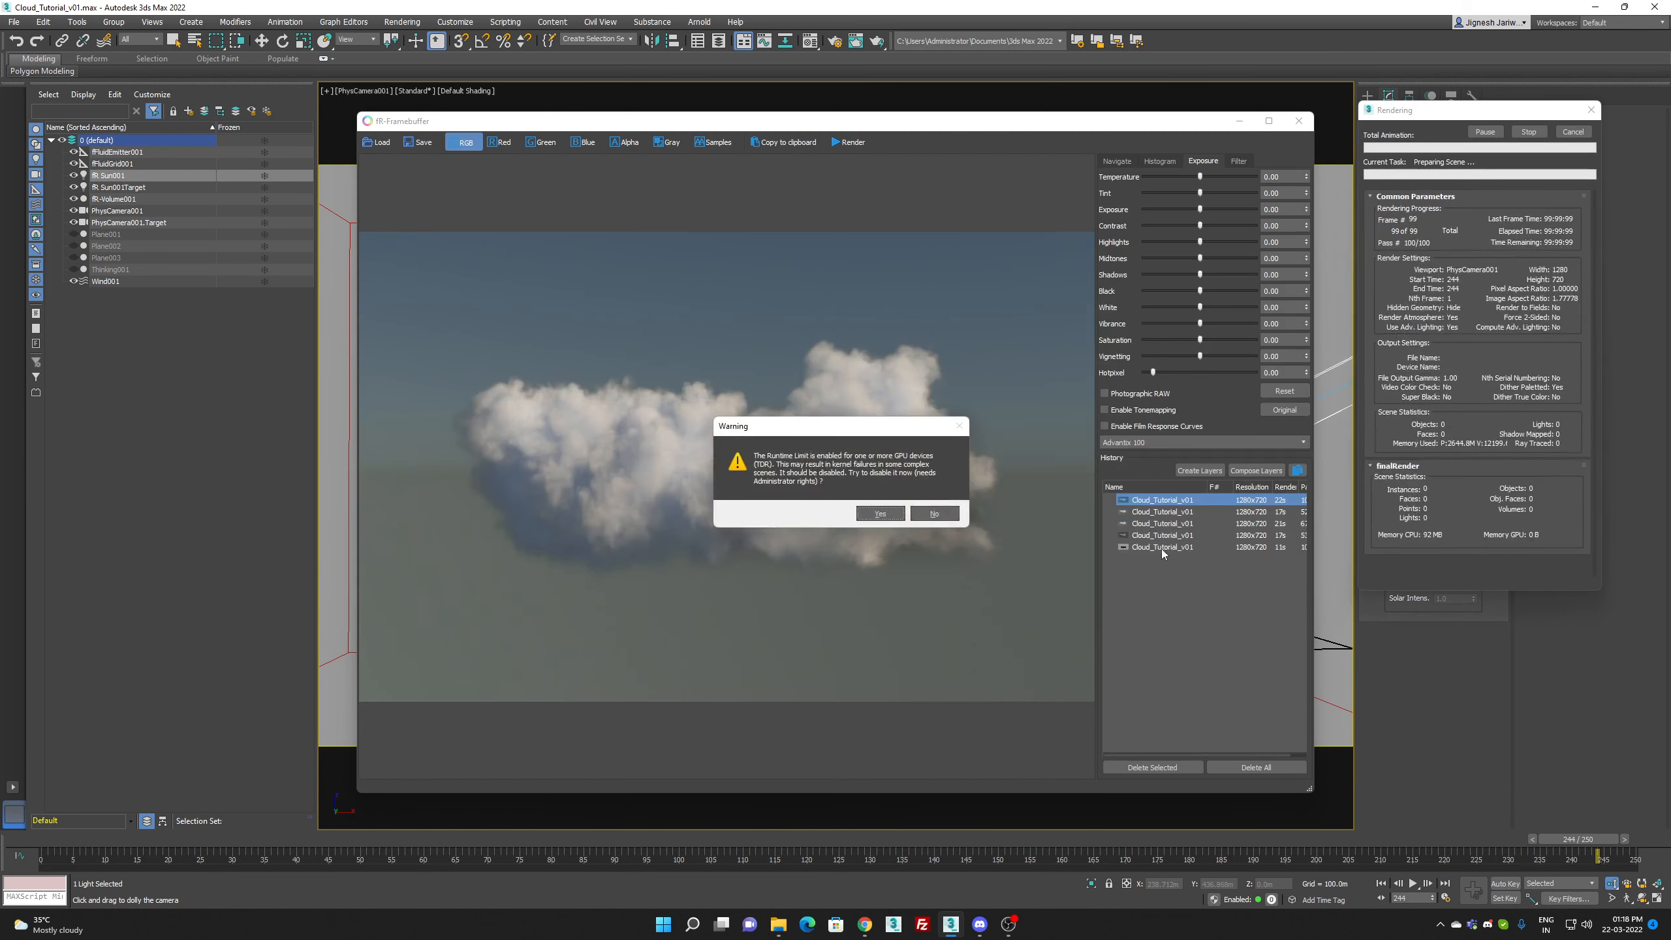
{"action": "left_click", "coordinate": [883, 516]}
{"action": "left_click", "coordinate": [936, 508]}
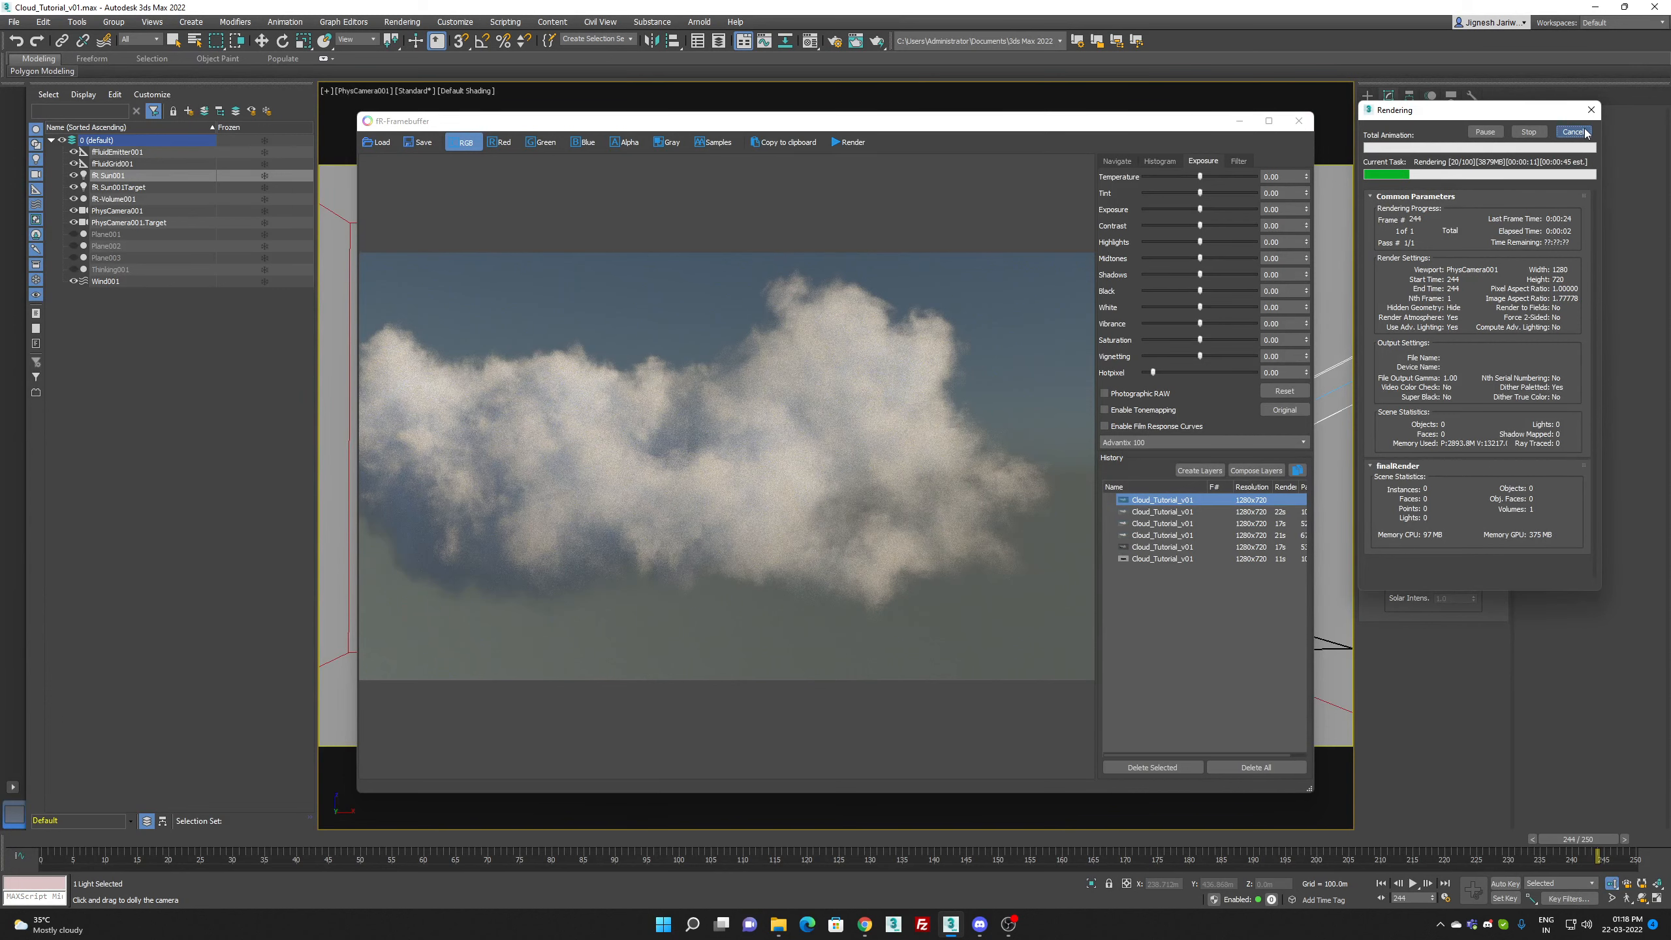
{"action": "key", "text": "Escape"}
{"action": "left_click", "coordinate": [1305, 125]}
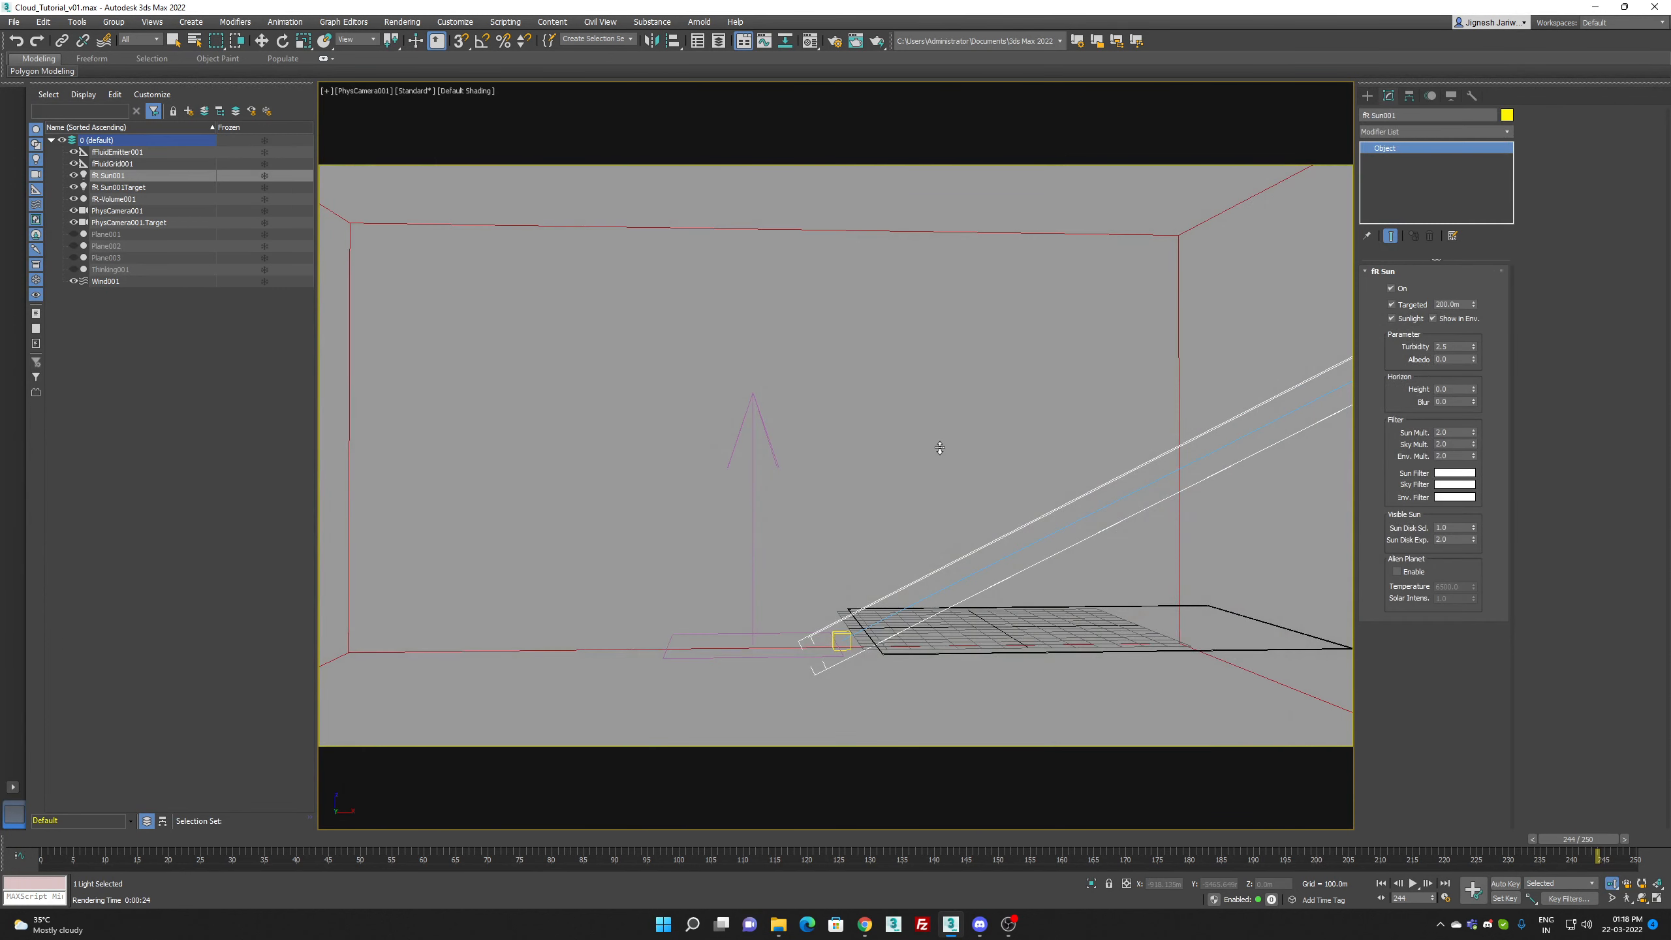
Step: Pull PhysCamera001 slightly back from the cloud volume, adjust its framing and move to frame 190
{"action": "scroll", "coordinate": [943, 452], "scroll_direction": "down", "scroll_amount": 2}
{"action": "middle_click_drag", "start_coordinate": [944, 452], "coordinate": [988, 465]}
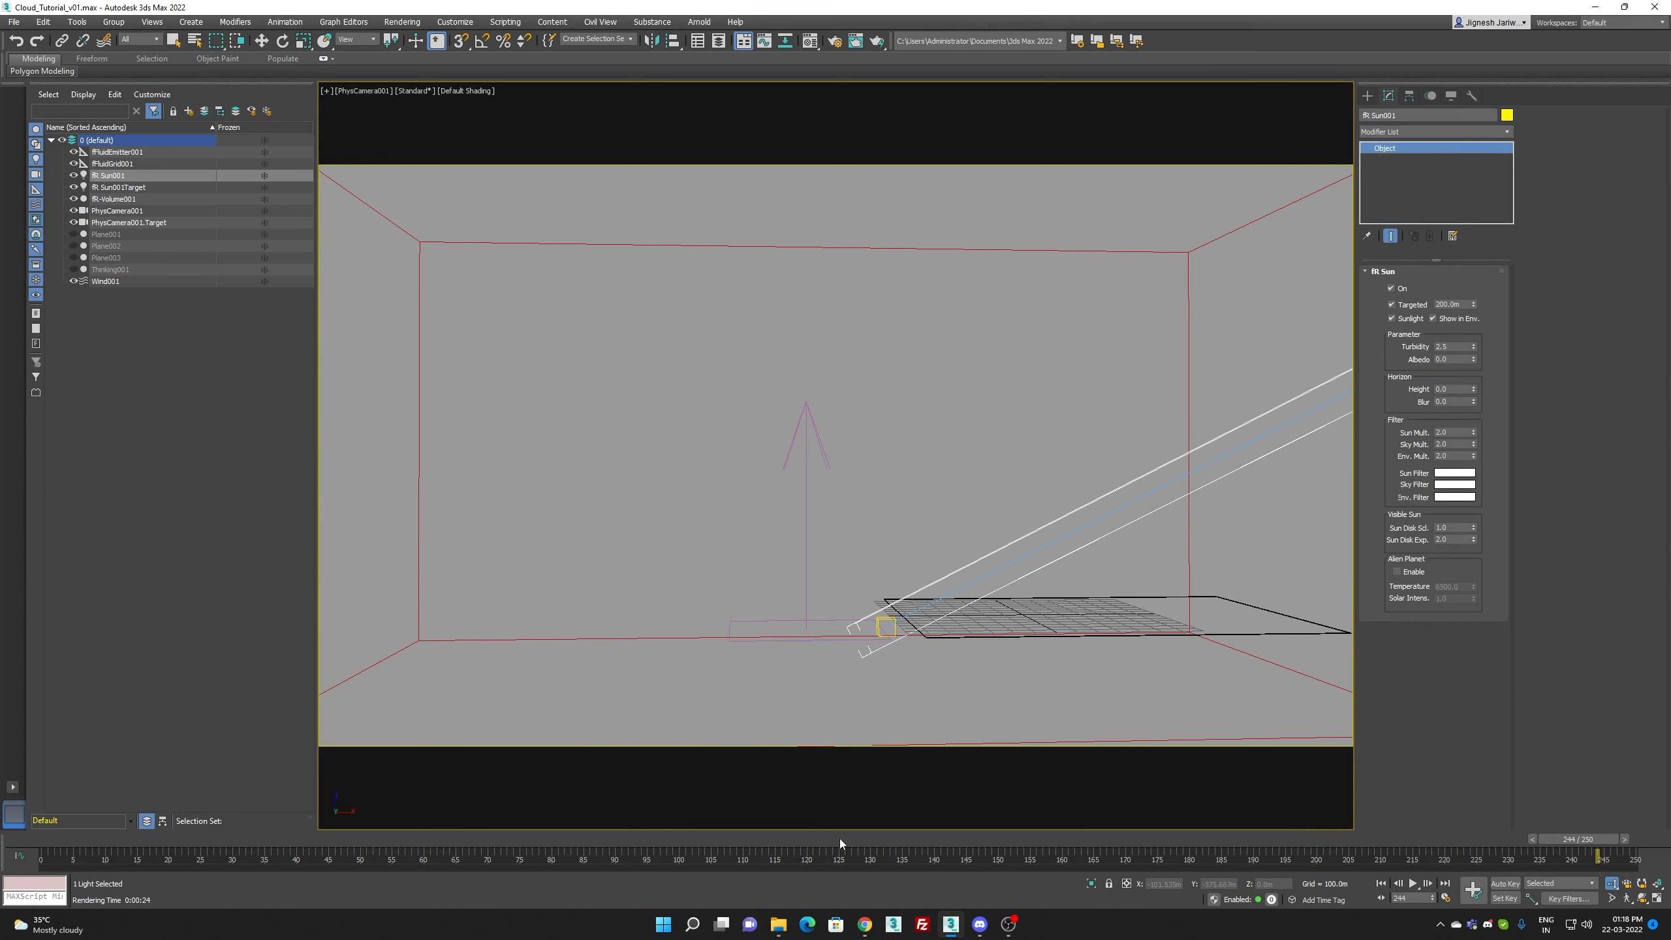
{"action": "left_click_drag", "start_coordinate": [640, 841], "coordinate": [1253, 848]}
Step: Open the material editor, lower the fR-Sun's horizon height below zero and set its horizon blur to 0.2
{"action": "key", "text": "w"}
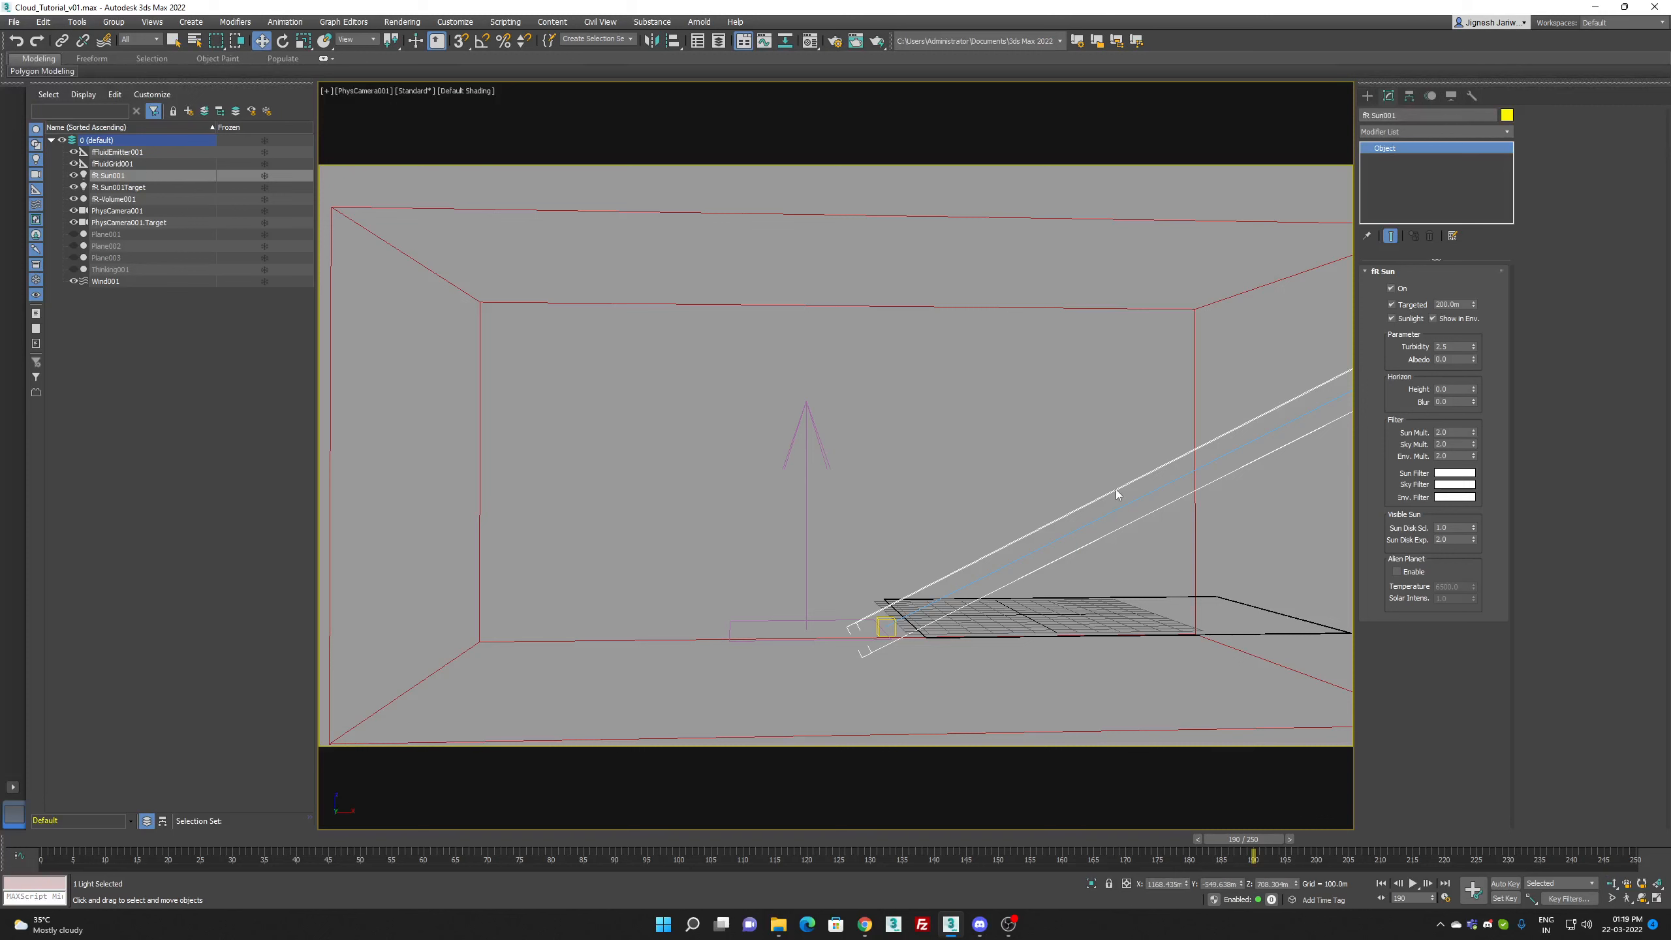
{"action": "key", "text": "m"}
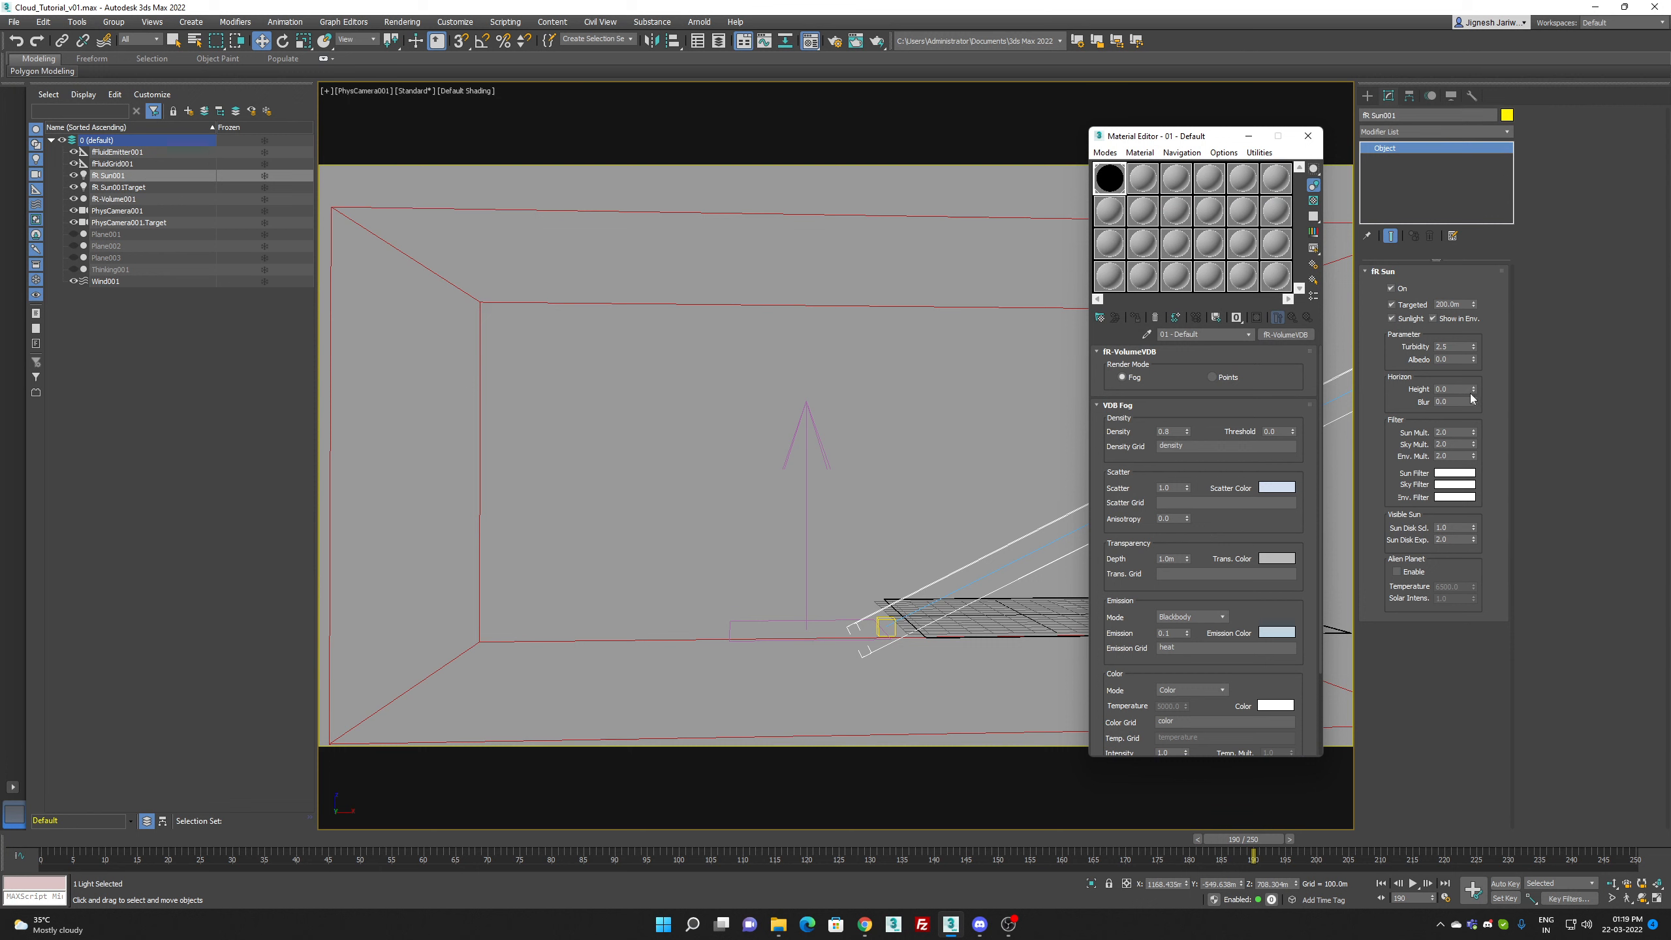
{"action": "left_click_drag", "start_coordinate": [1475, 391], "coordinate": [1475, 409]}
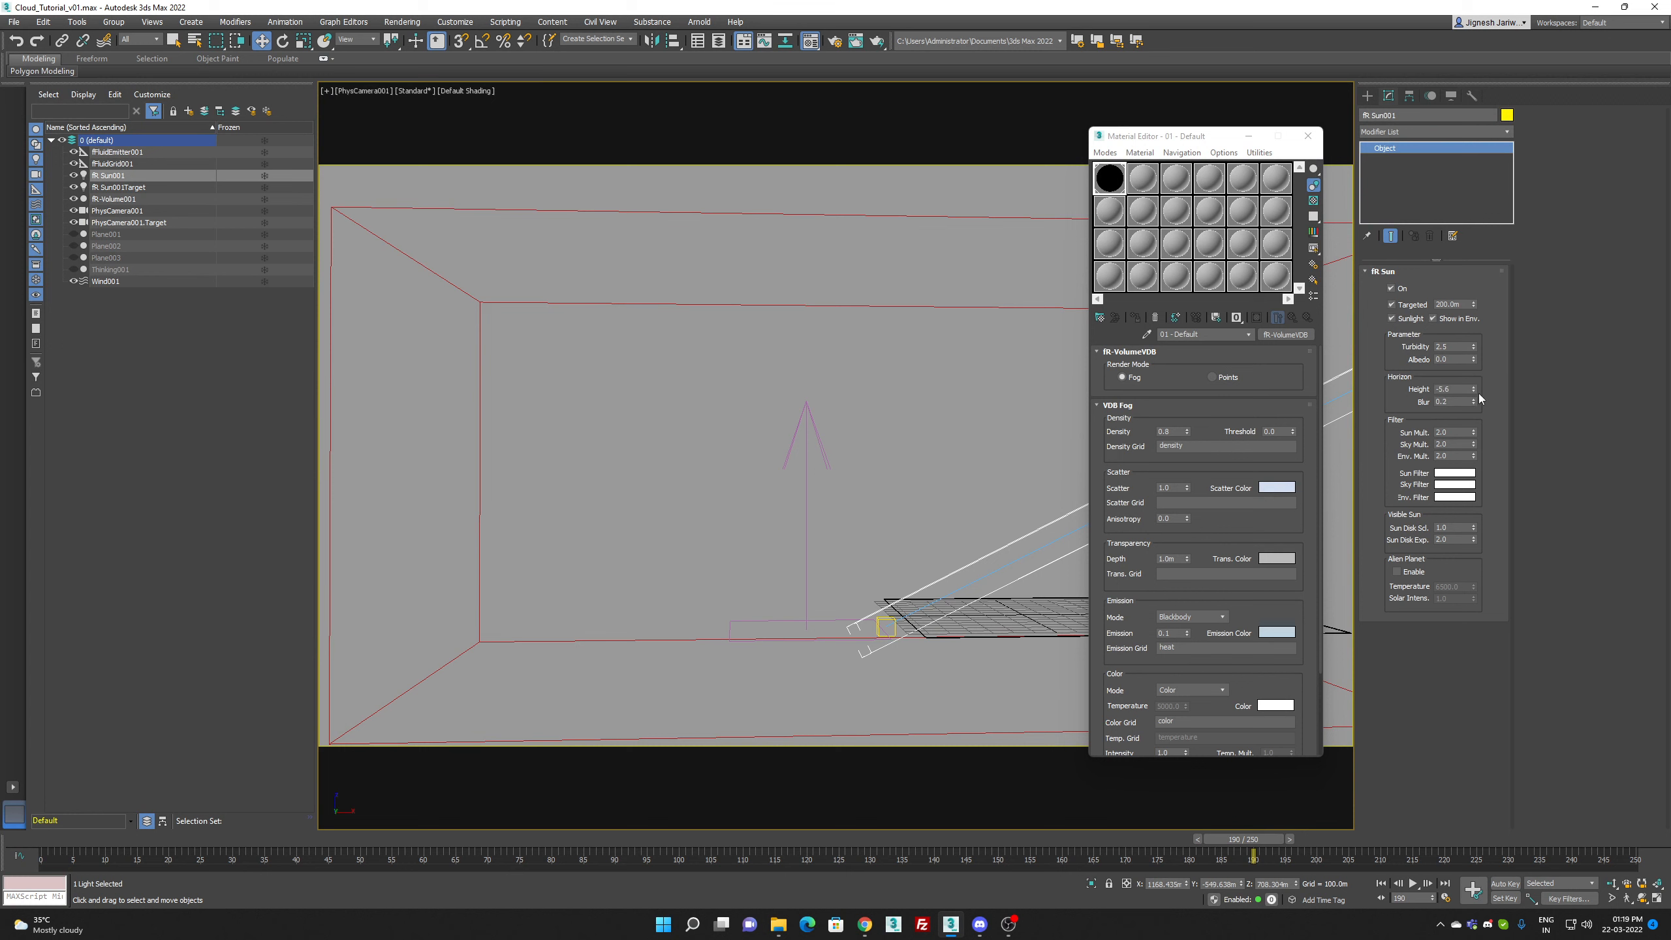
Step: Render frame 190 with the adjusted sun horizon, clearing the GPU warnings
{"action": "key", "text": "shift+q"}
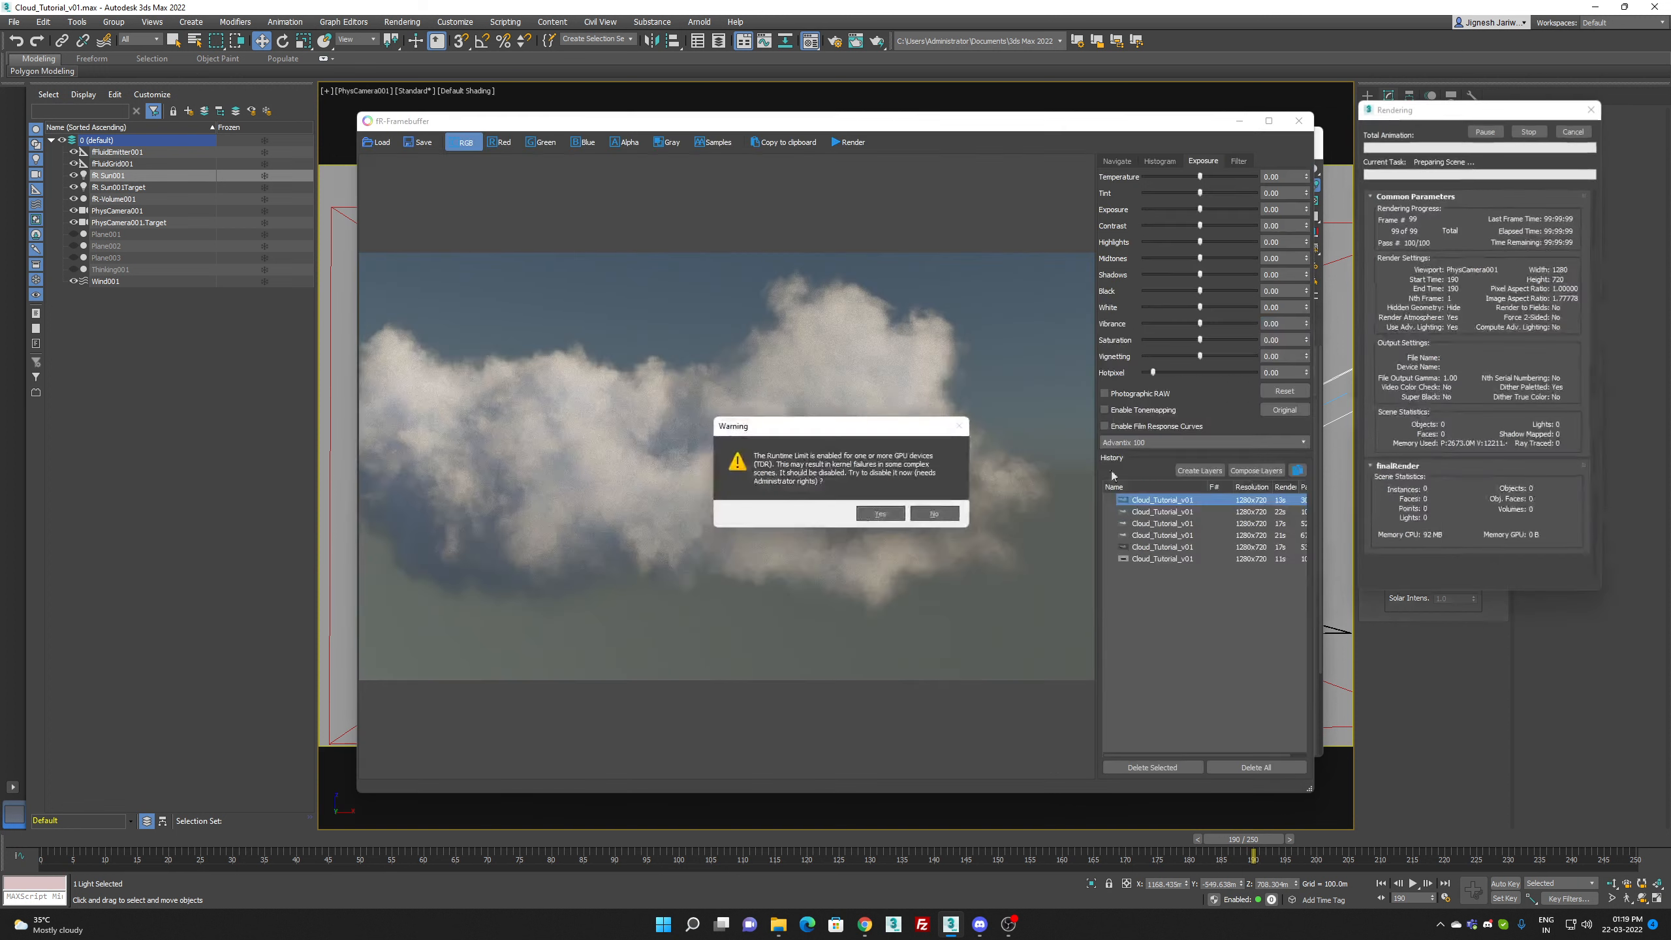
{"action": "left_click", "coordinate": [891, 512]}
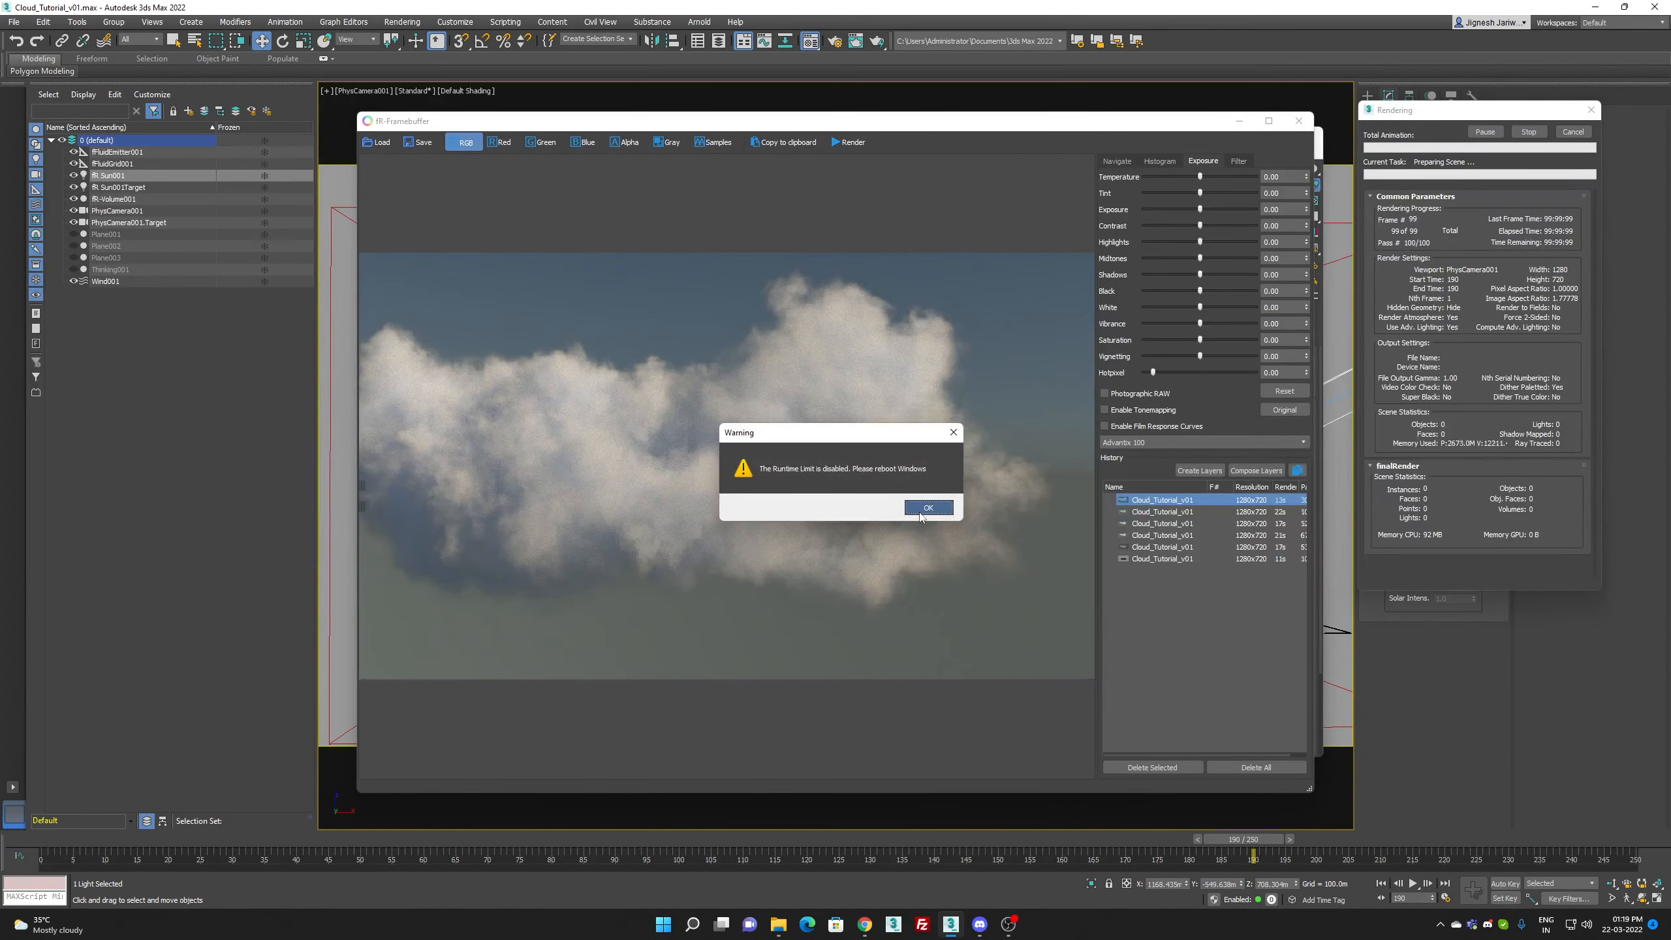
{"action": "left_click", "coordinate": [920, 514]}
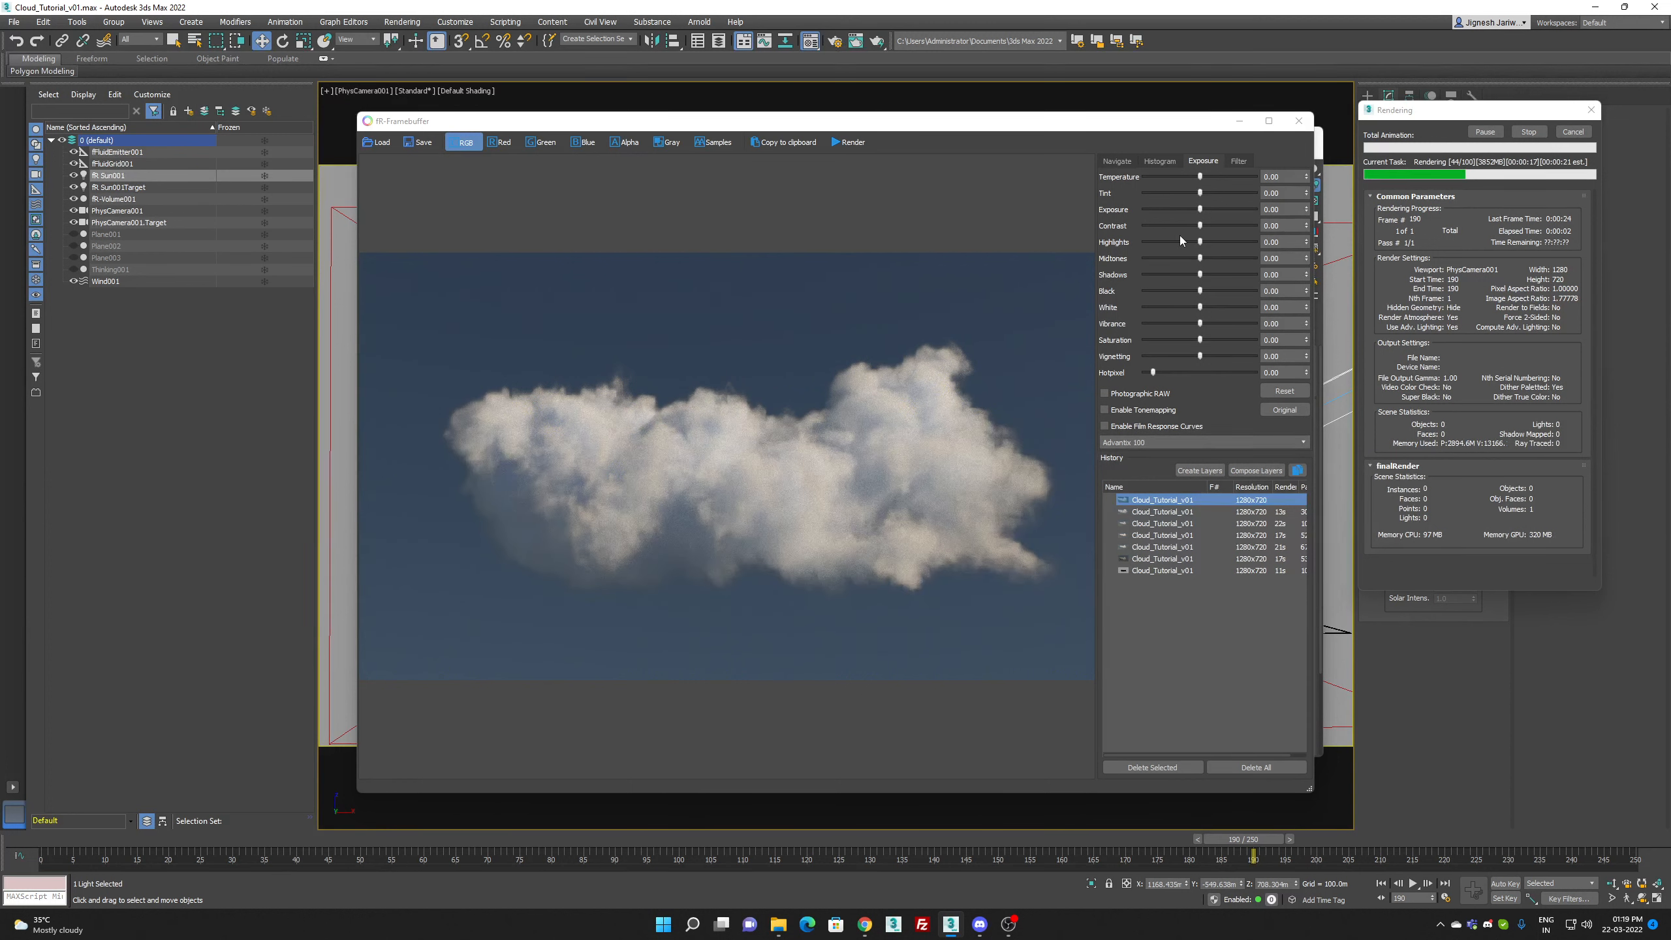
Step: Enable tonemapping and grade the render with exposure 1.10, contrast 44, highlights 4, midtones -8, shadows 13.5 and black -13.5
{"action": "left_click_drag", "start_coordinate": [1200, 210], "coordinate": [1201, 209]}
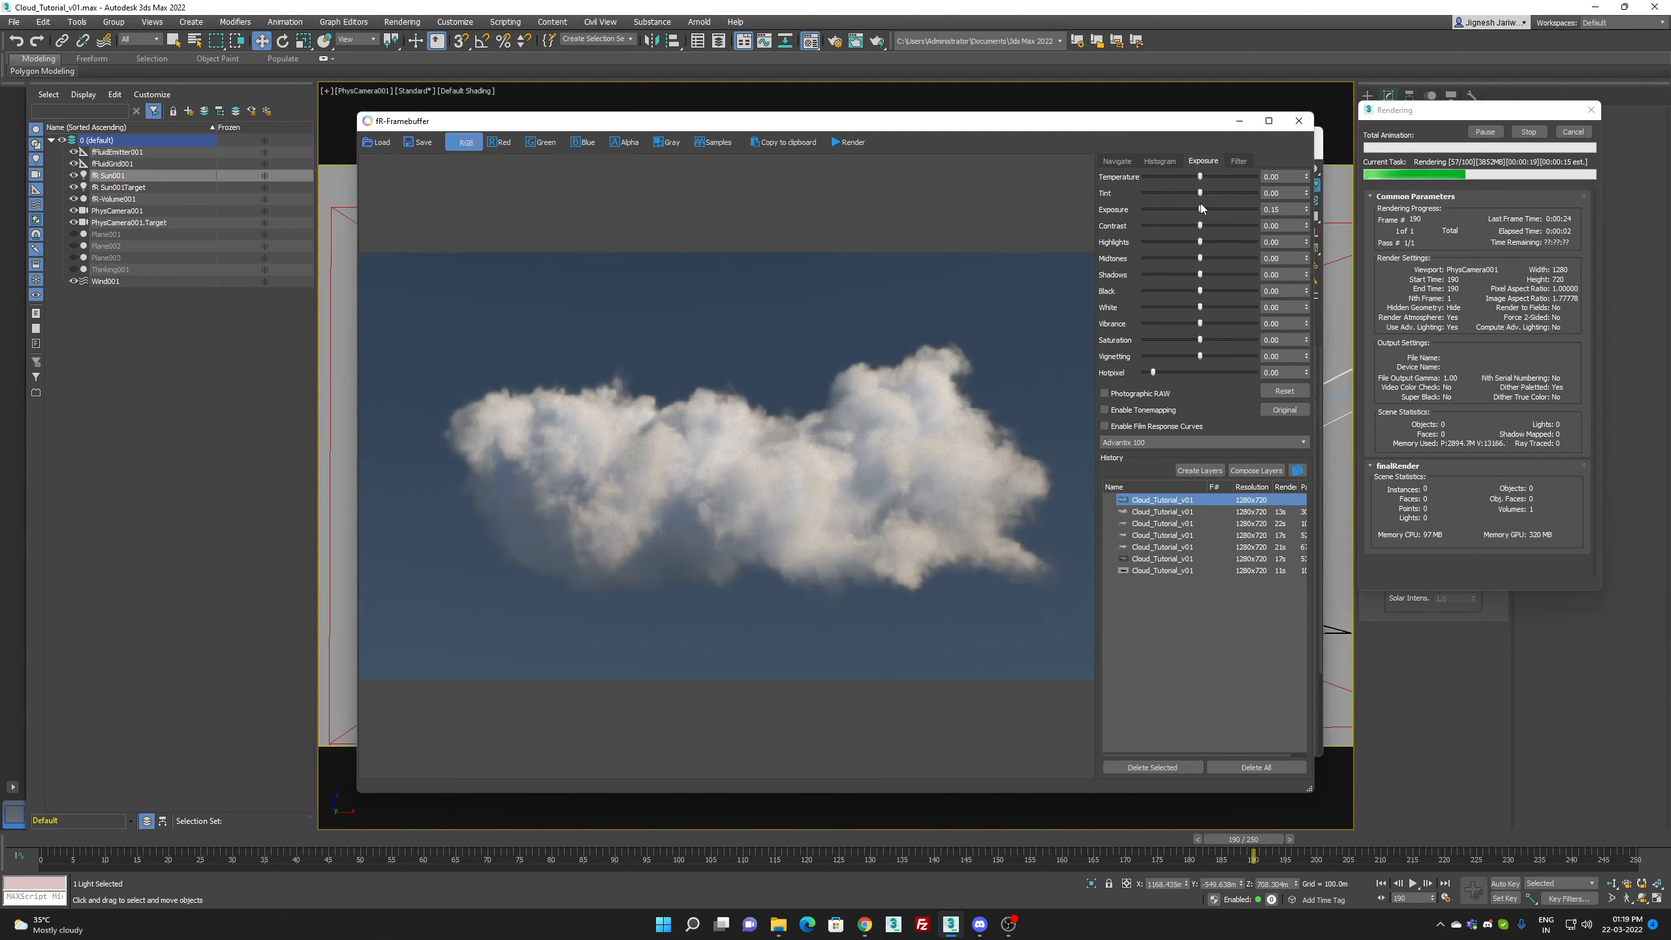
{"action": "left_click", "coordinate": [1149, 410]}
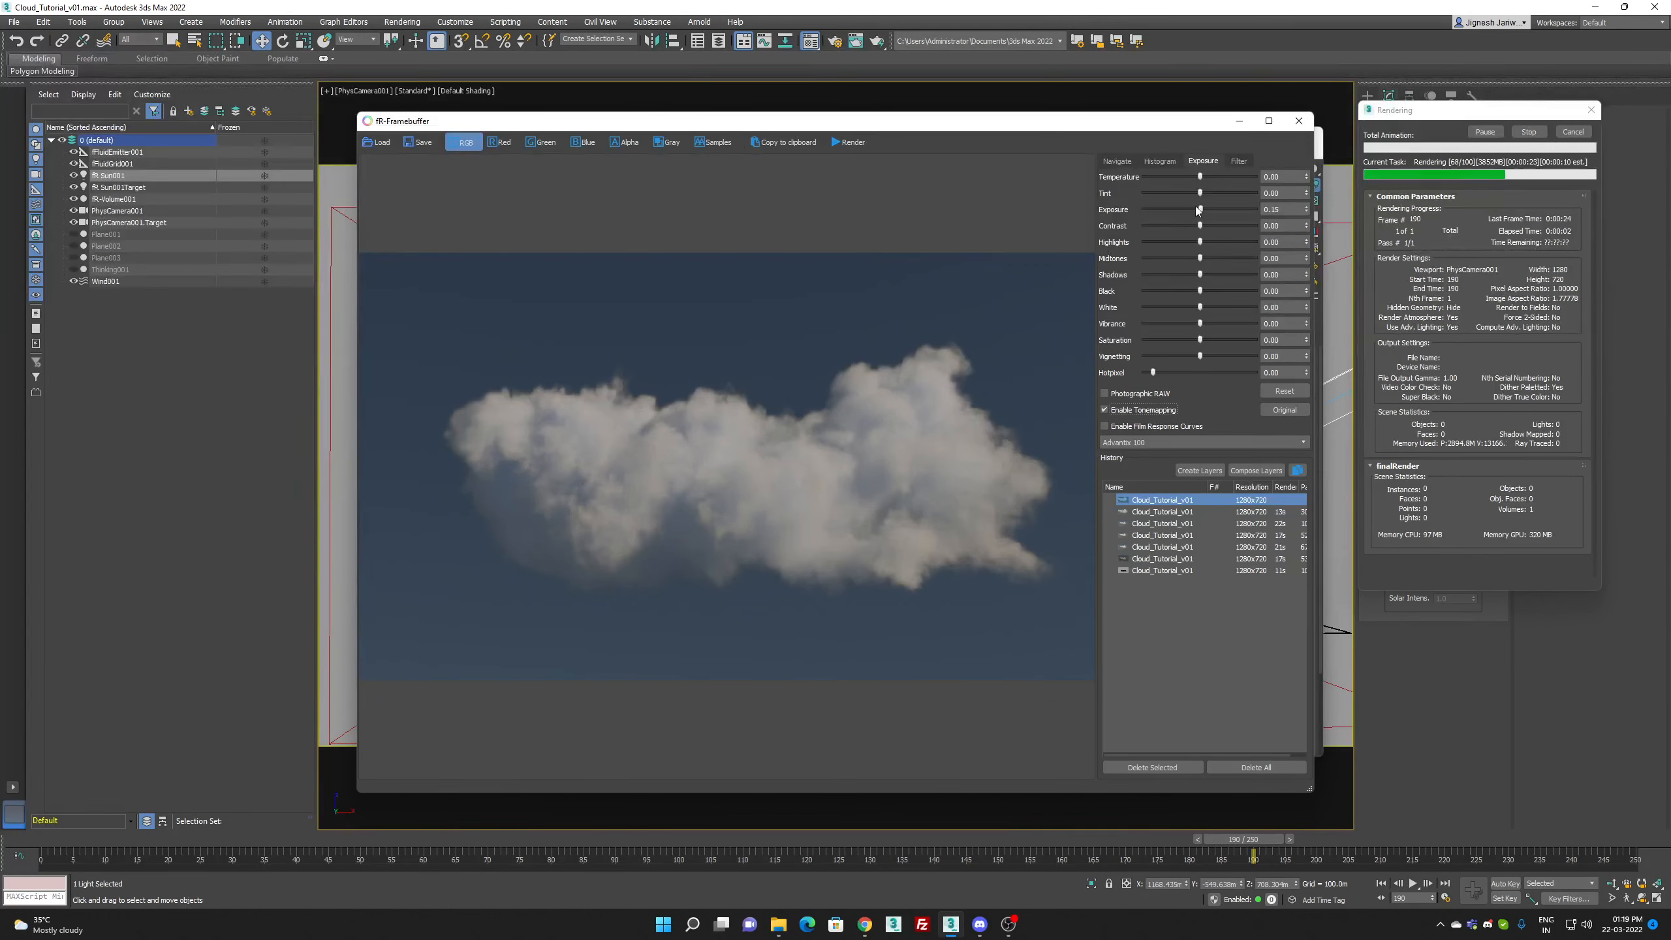
{"action": "left_click_drag", "start_coordinate": [1197, 209], "coordinate": [1206, 280]}
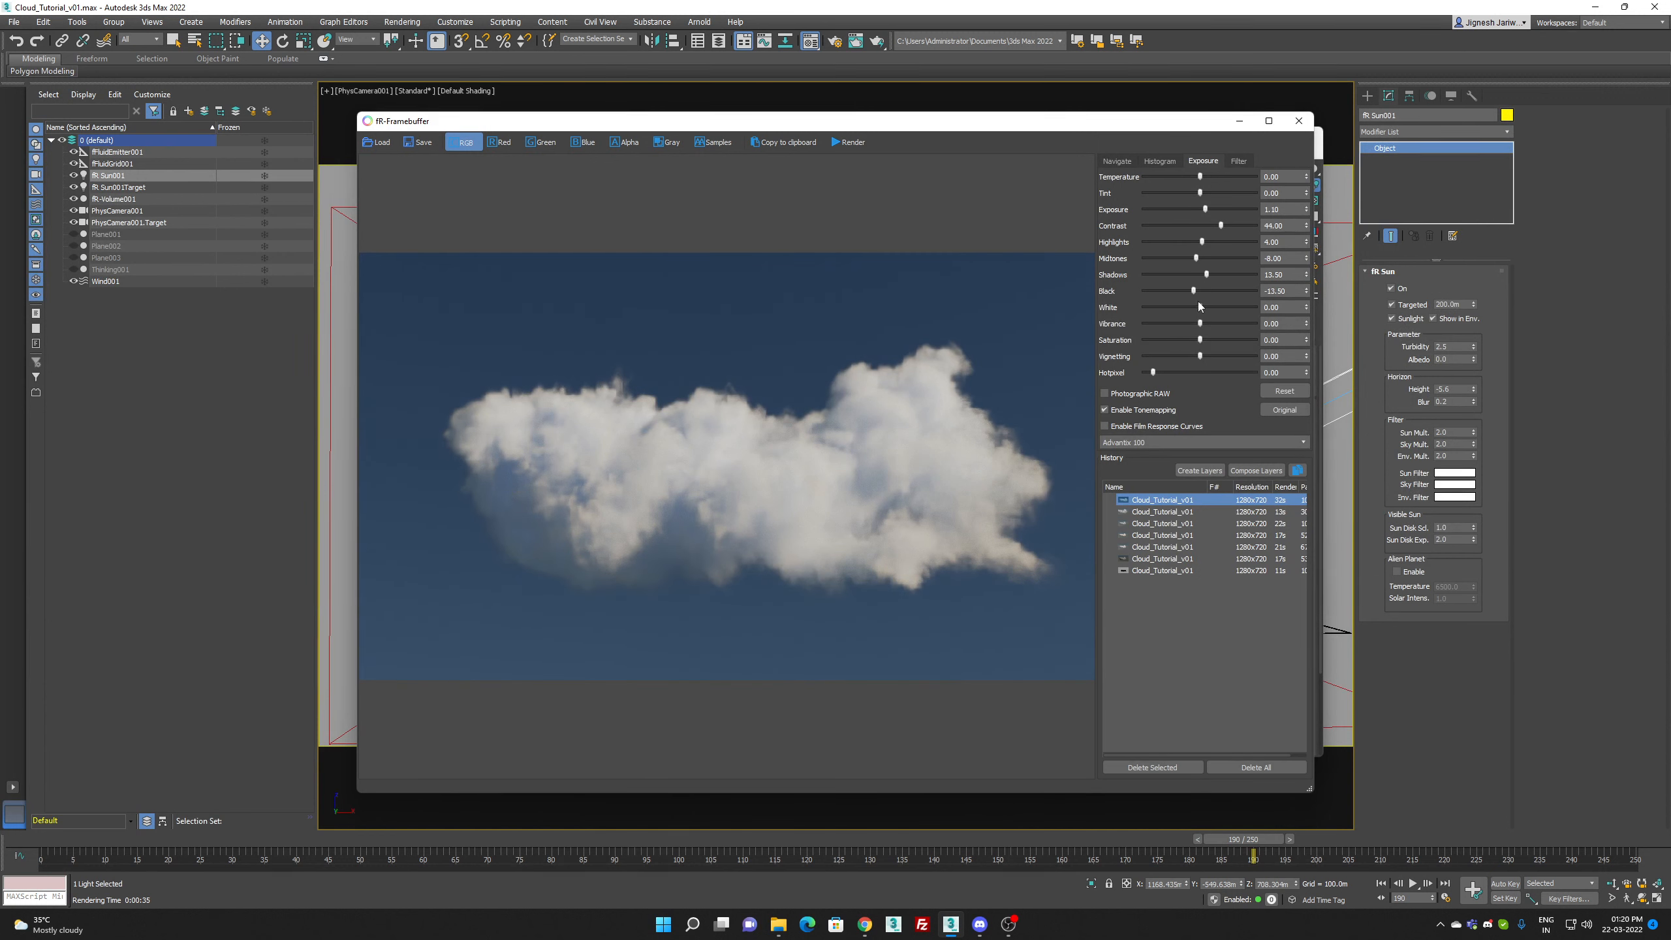
Step: Finish the grading with white 67, vibrance 29, saturation 4 and tint 4, and close the framebuffer
{"action": "left_click_drag", "start_coordinate": [1199, 306], "coordinate": [1228, 312]}
{"action": "left_click_drag", "start_coordinate": [1211, 323], "coordinate": [1215, 323]}
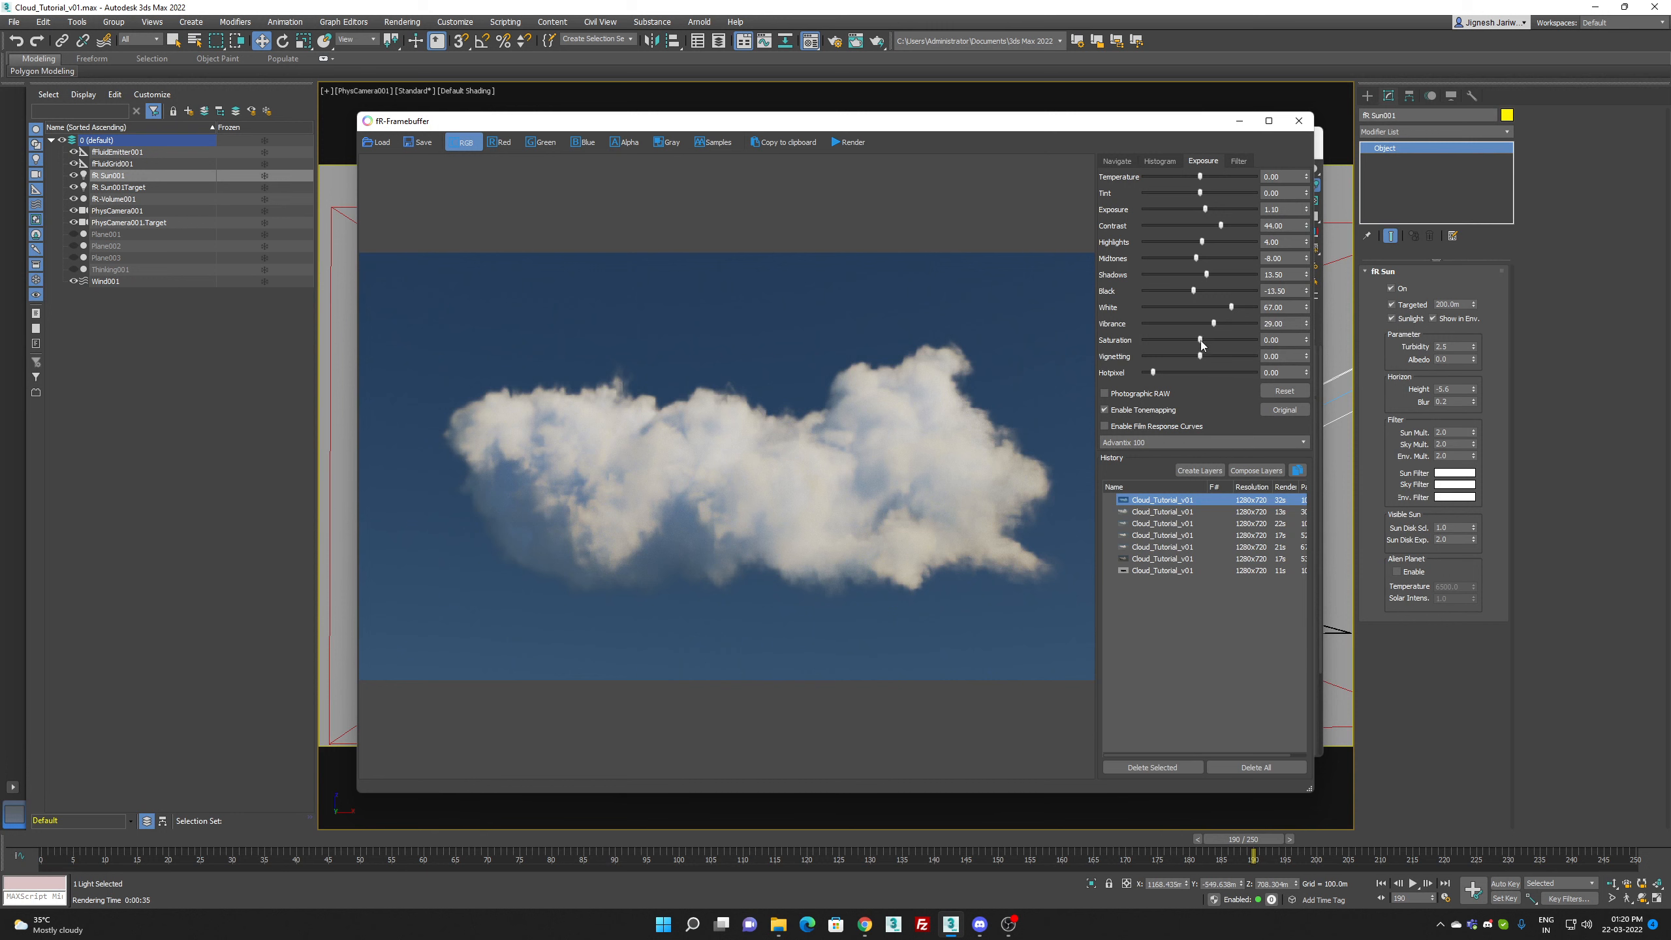
{"action": "left_click_drag", "start_coordinate": [1205, 341], "coordinate": [1202, 341]}
{"action": "left_click_drag", "start_coordinate": [1202, 176], "coordinate": [1205, 180]}
{"action": "left_click_drag", "start_coordinate": [1205, 192], "coordinate": [1204, 192]}
{"action": "left_click_drag", "start_coordinate": [1205, 194], "coordinate": [1202, 194]}
{"action": "left_click", "coordinate": [1307, 123]}
Step: Try fR-Sun001 at a low height near the horizon with a test render of frame 190, cancel partway and close the framebuffer
{"action": "key", "text": "f"}
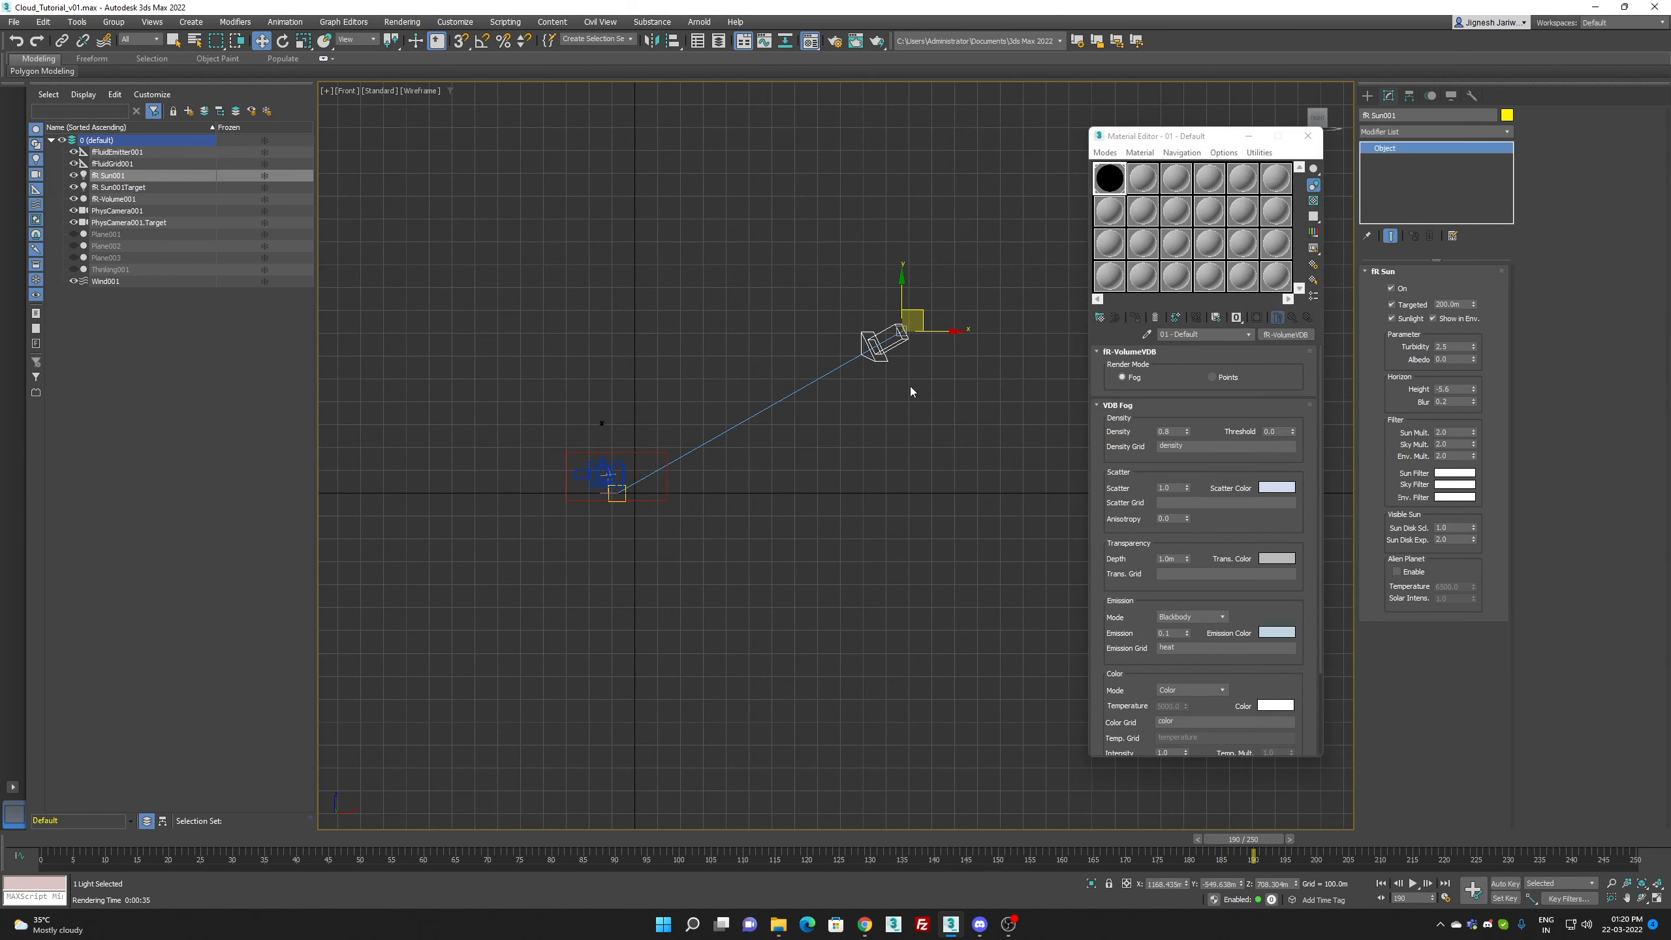
{"action": "left_click_drag", "start_coordinate": [914, 309], "coordinate": [939, 429]}
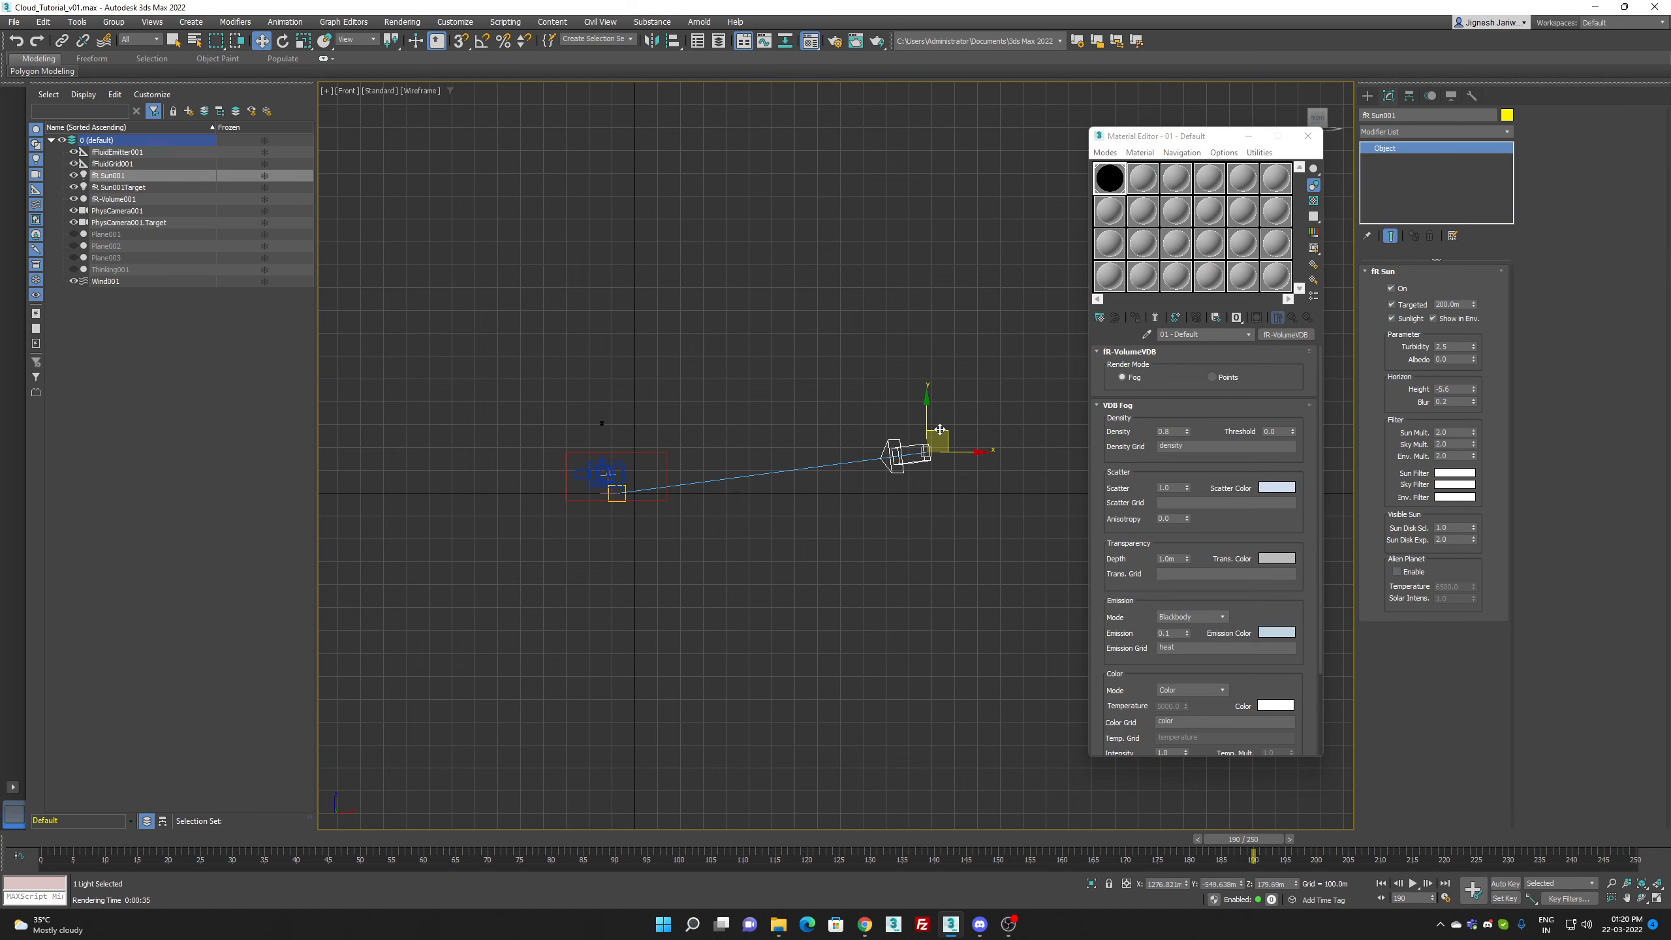
{"action": "key", "text": "c"}
{"action": "key", "text": "shift+q"}
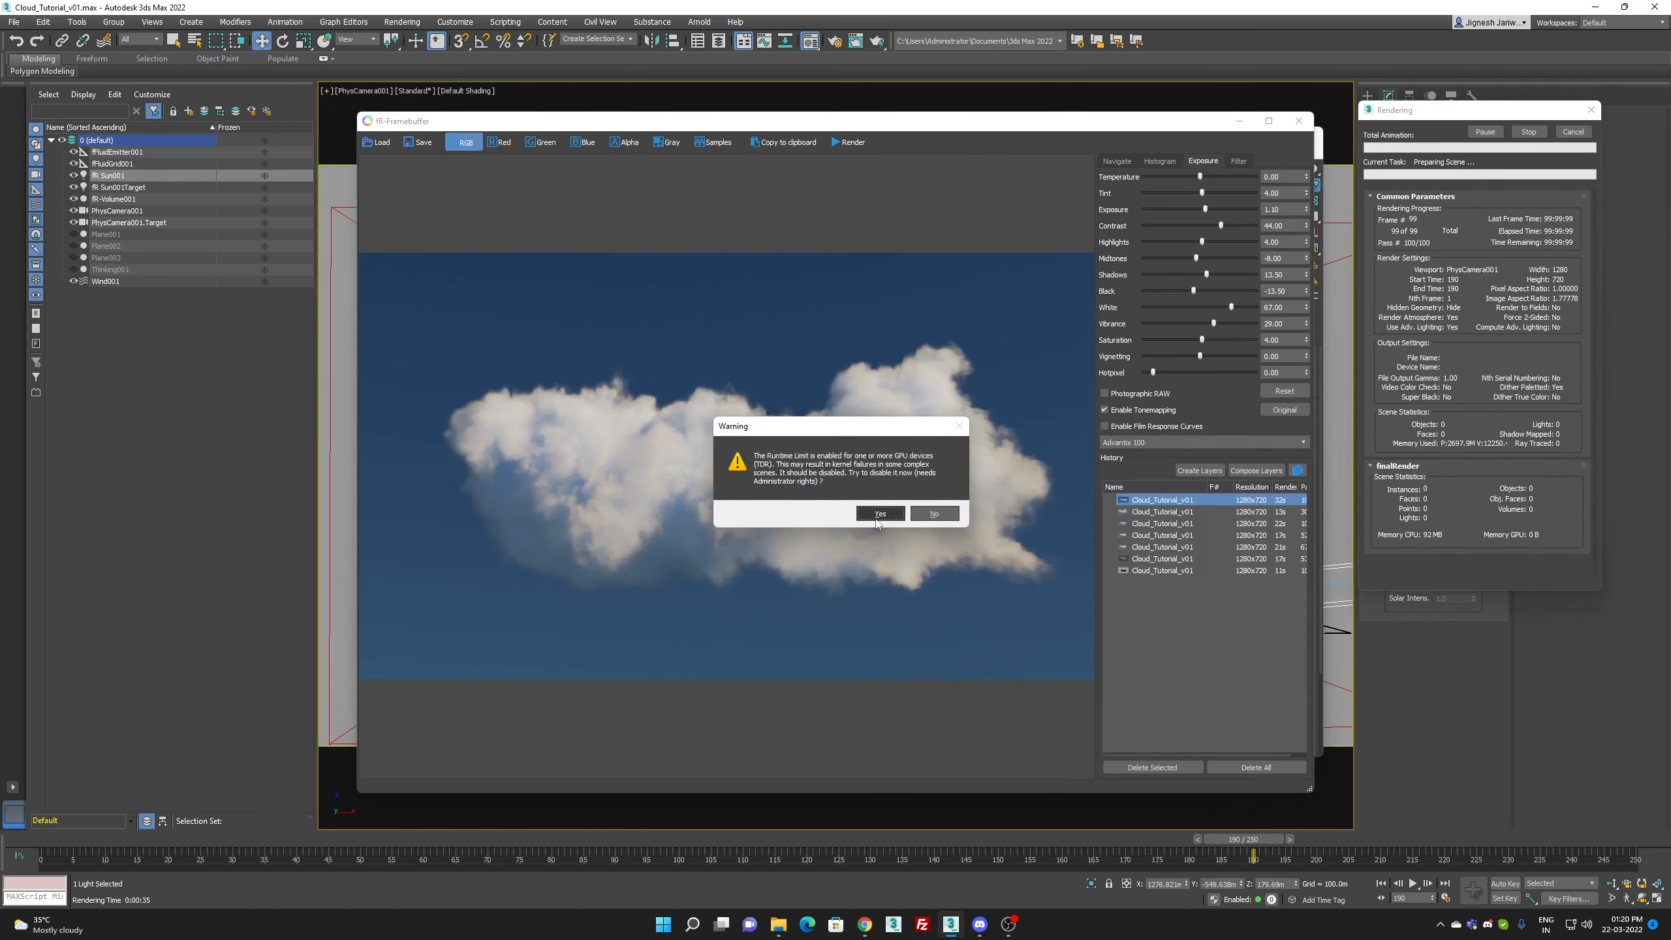
{"action": "left_click", "coordinate": [878, 518]}
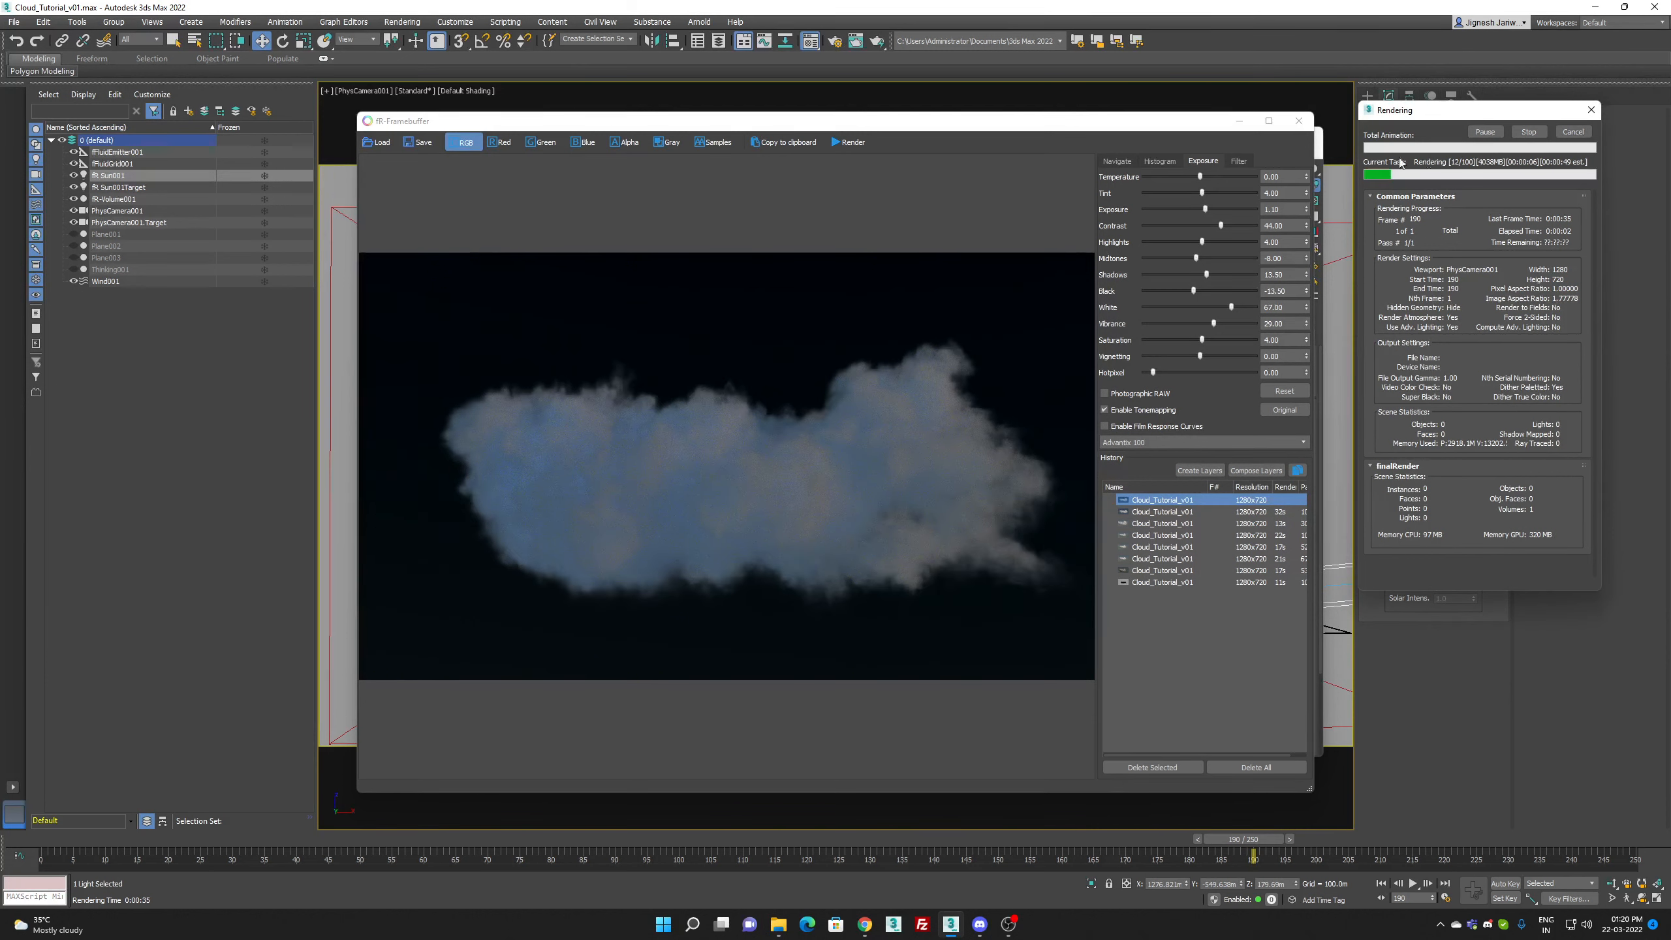
{"action": "left_click", "coordinate": [1574, 133]}
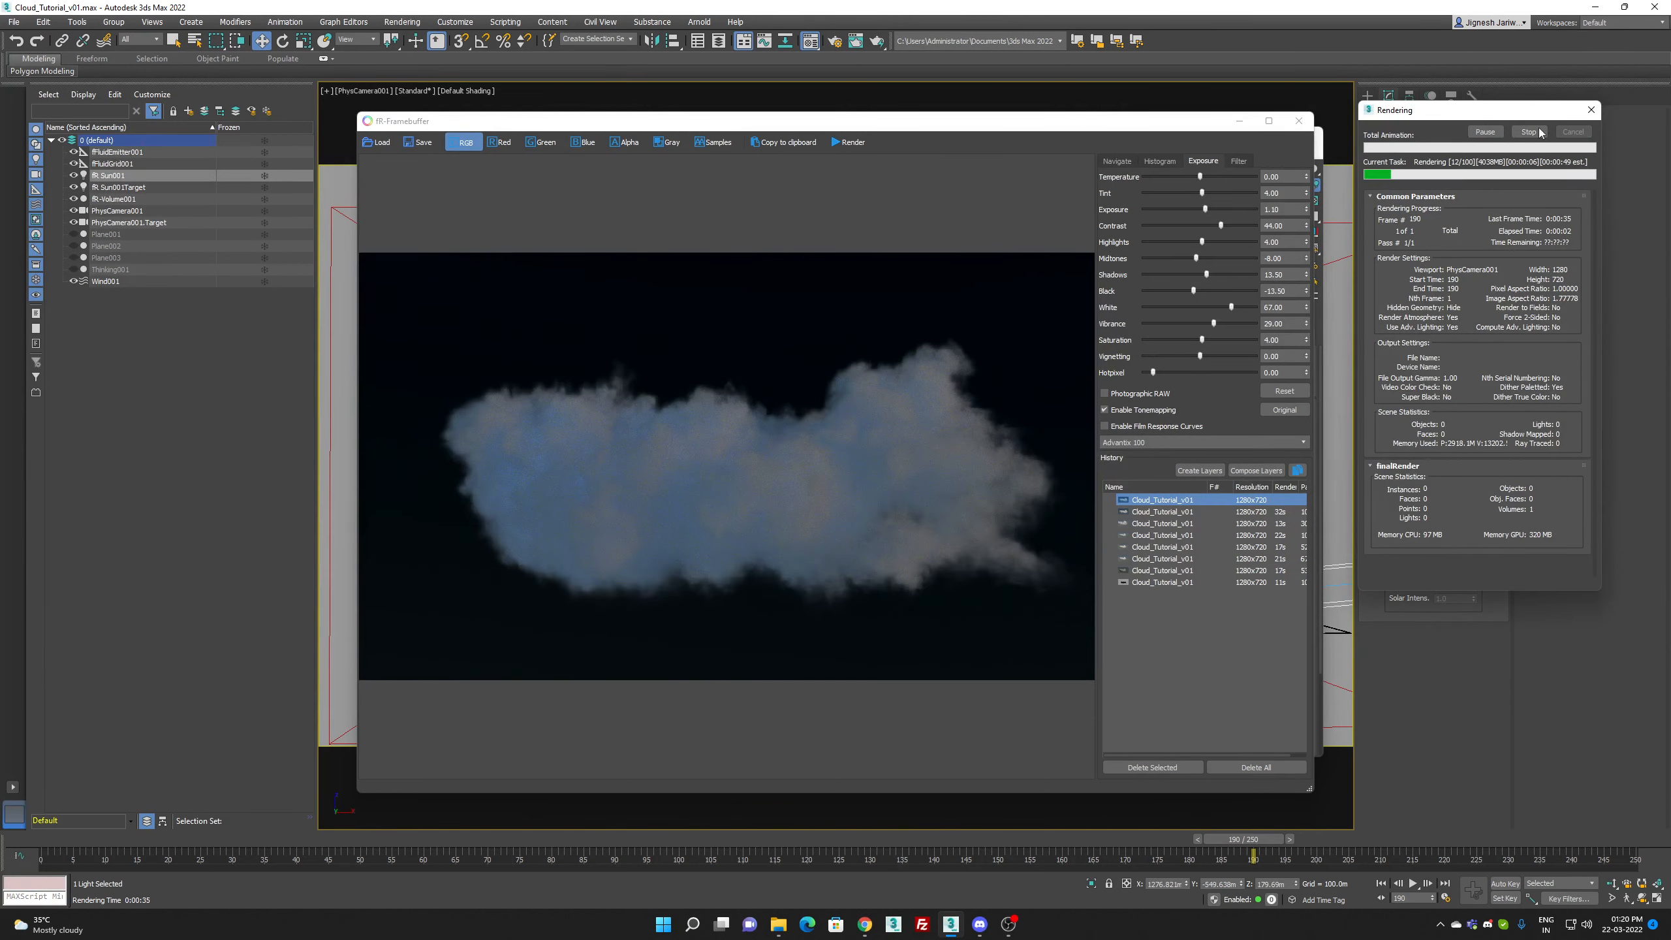
{"action": "left_click", "coordinate": [1299, 121]}
Step: Raise fR-Sun001 high above the cloud in the Front view and render frame 190 from the camera, clearing the GPU warnings
{"action": "key", "text": "f"}
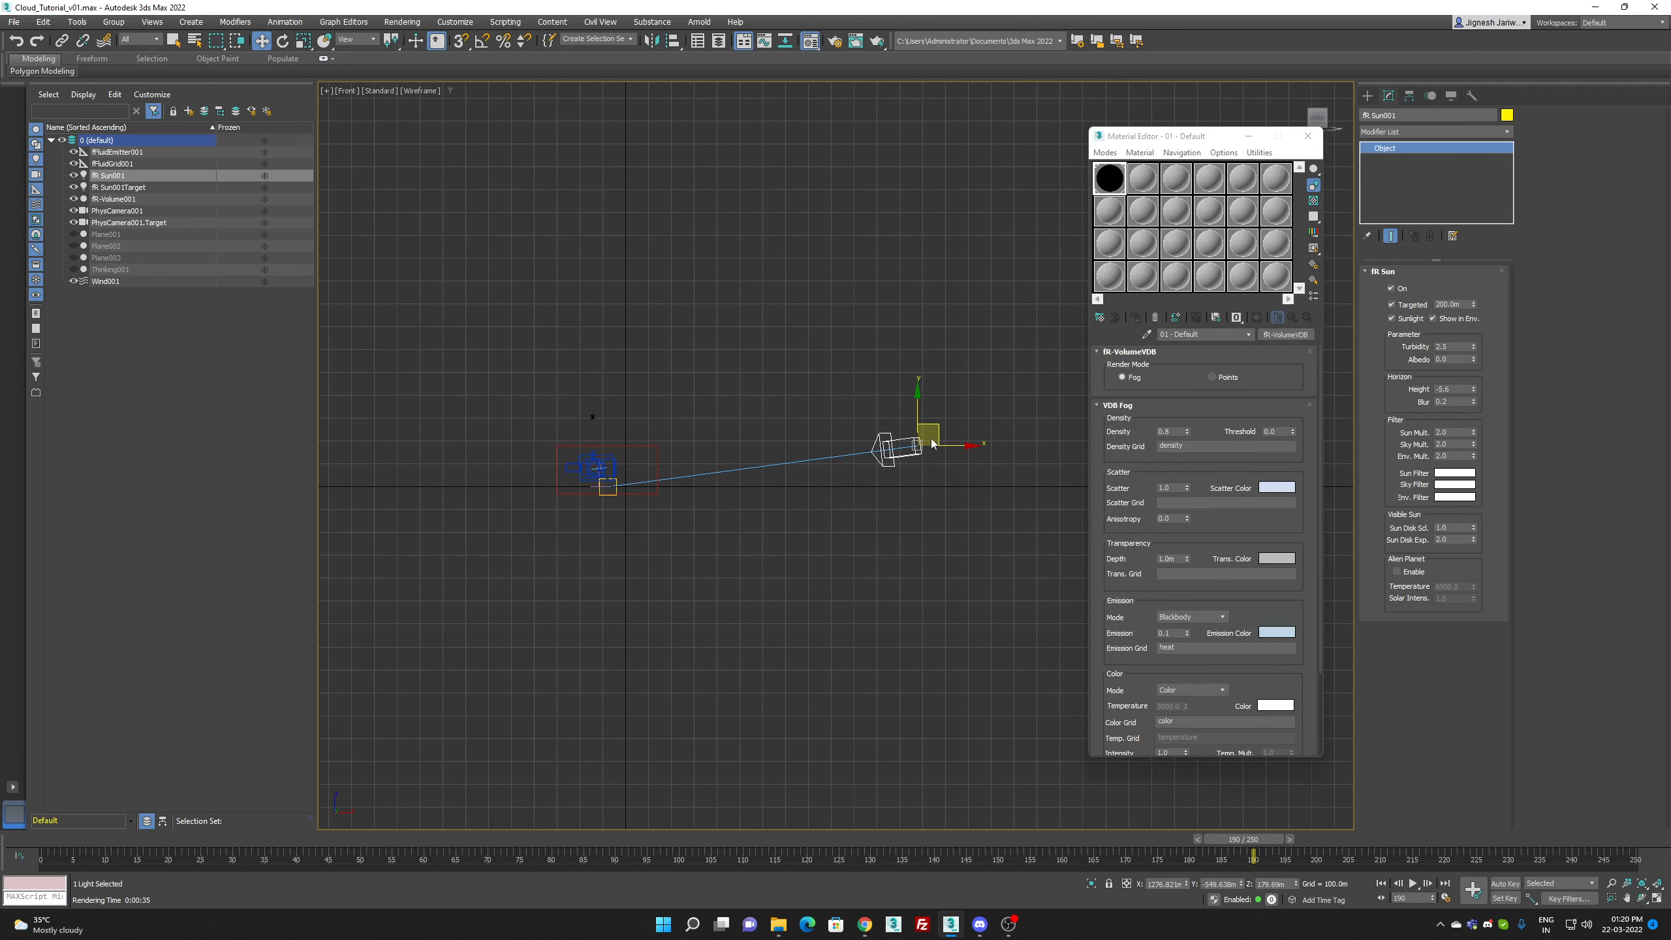
{"action": "left_click_drag", "start_coordinate": [939, 435], "coordinate": [897, 327]}
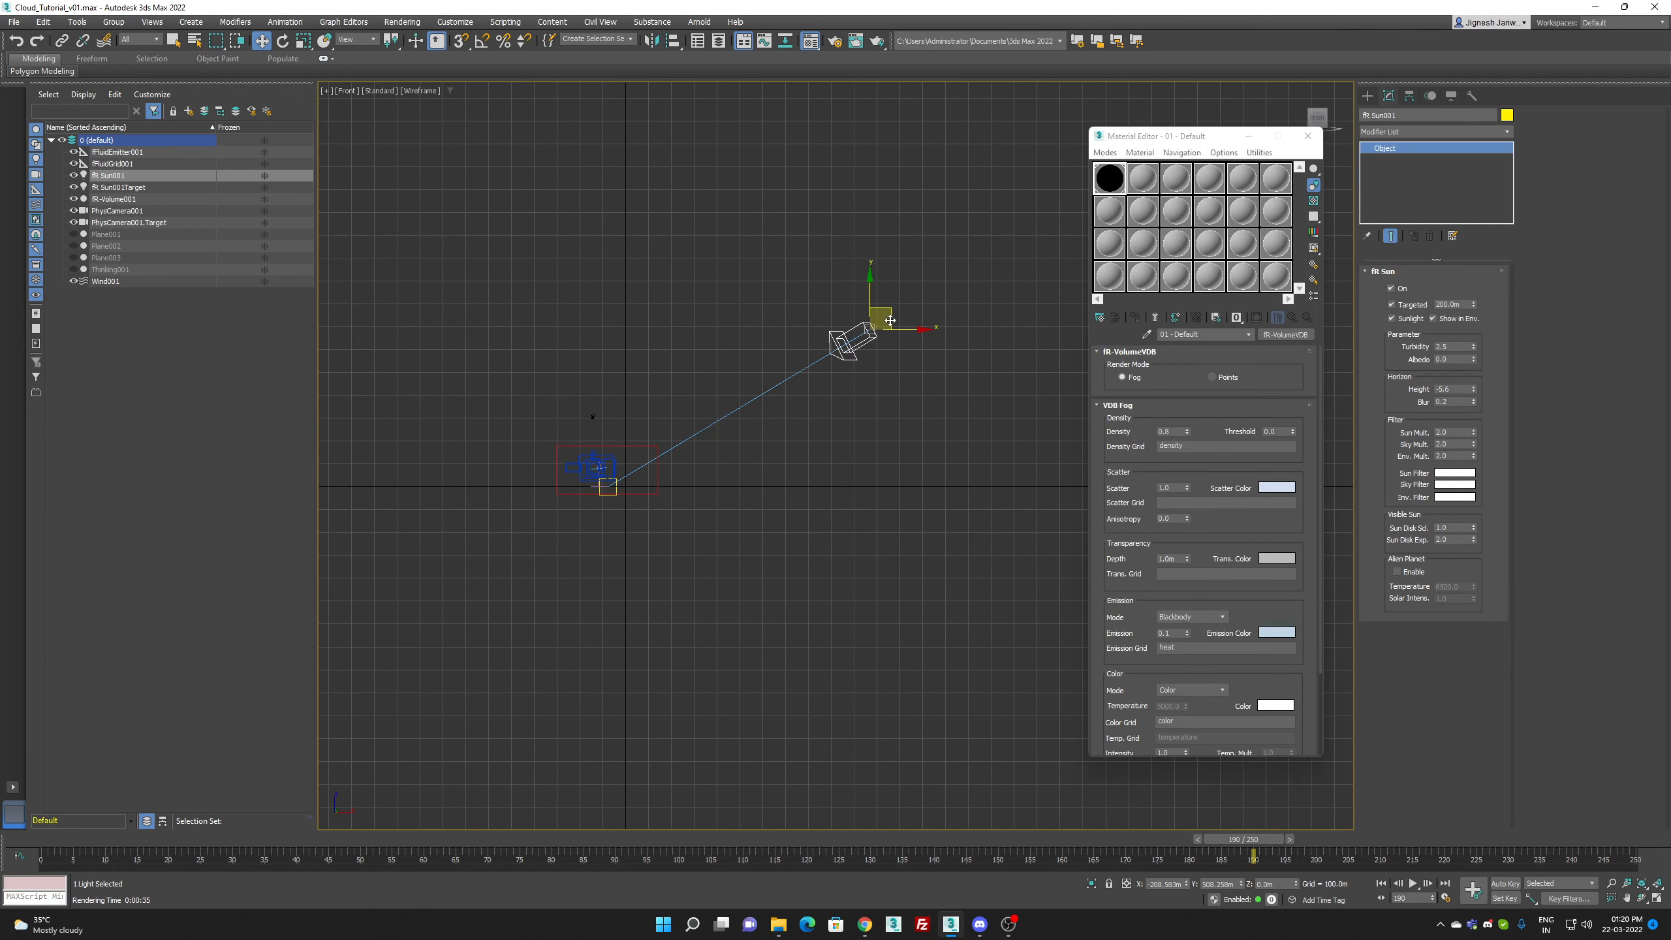
{"action": "key", "text": "c"}
{"action": "key", "text": "shift+q"}
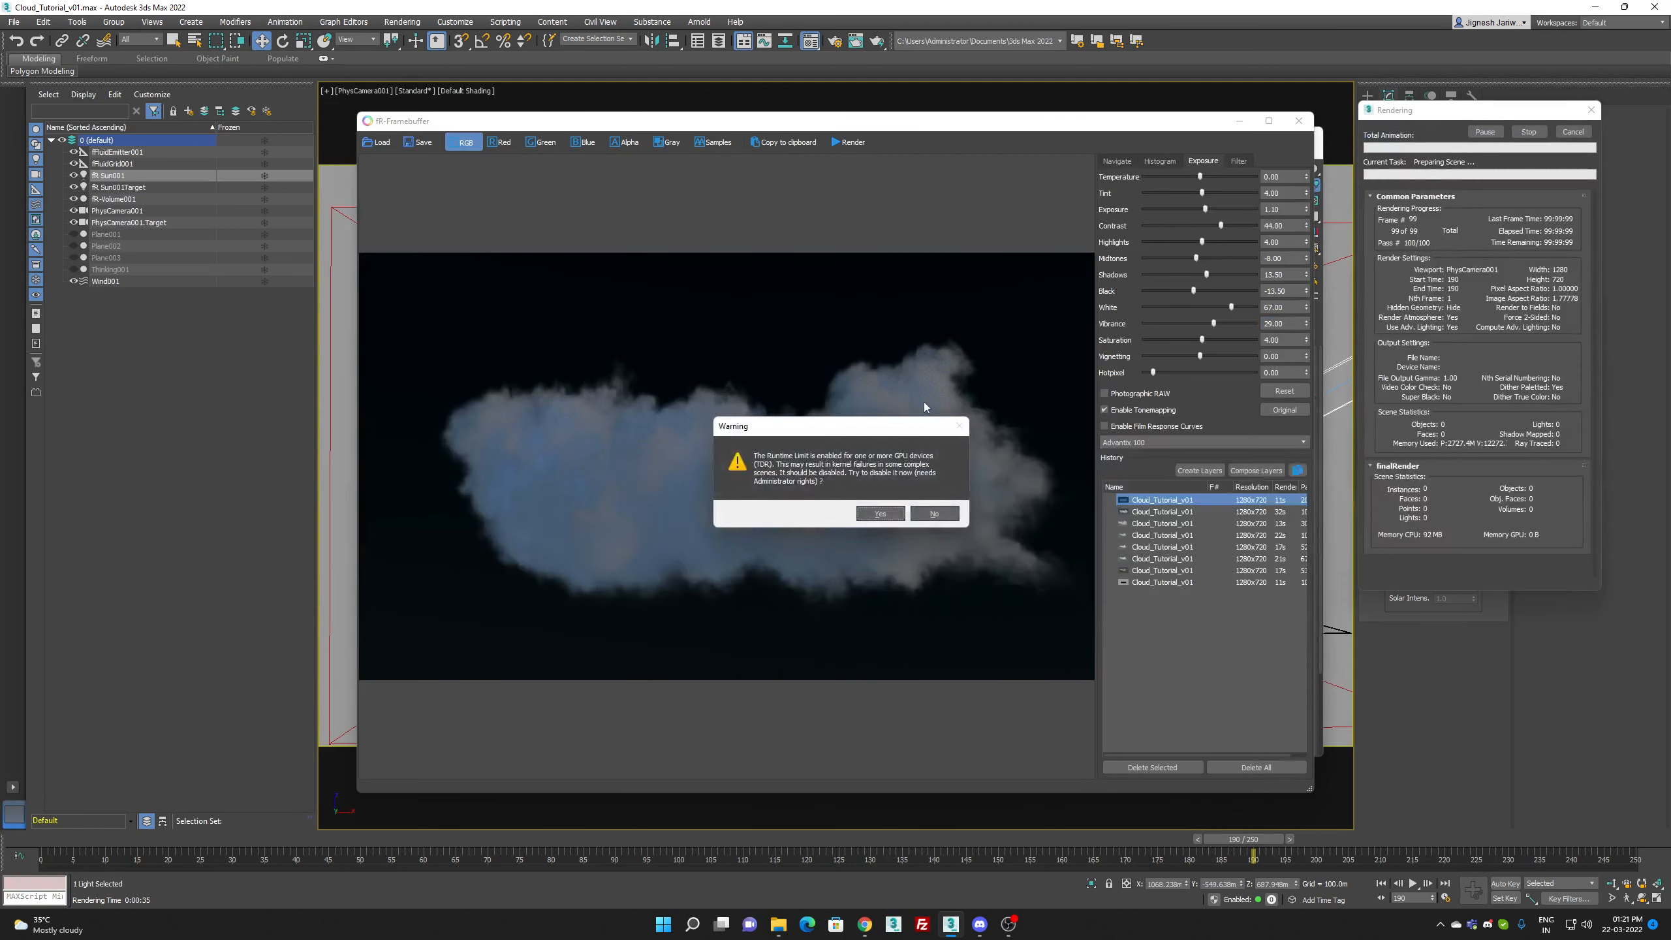
{"action": "left_click", "coordinate": [880, 512]}
{"action": "left_click", "coordinate": [935, 512]}
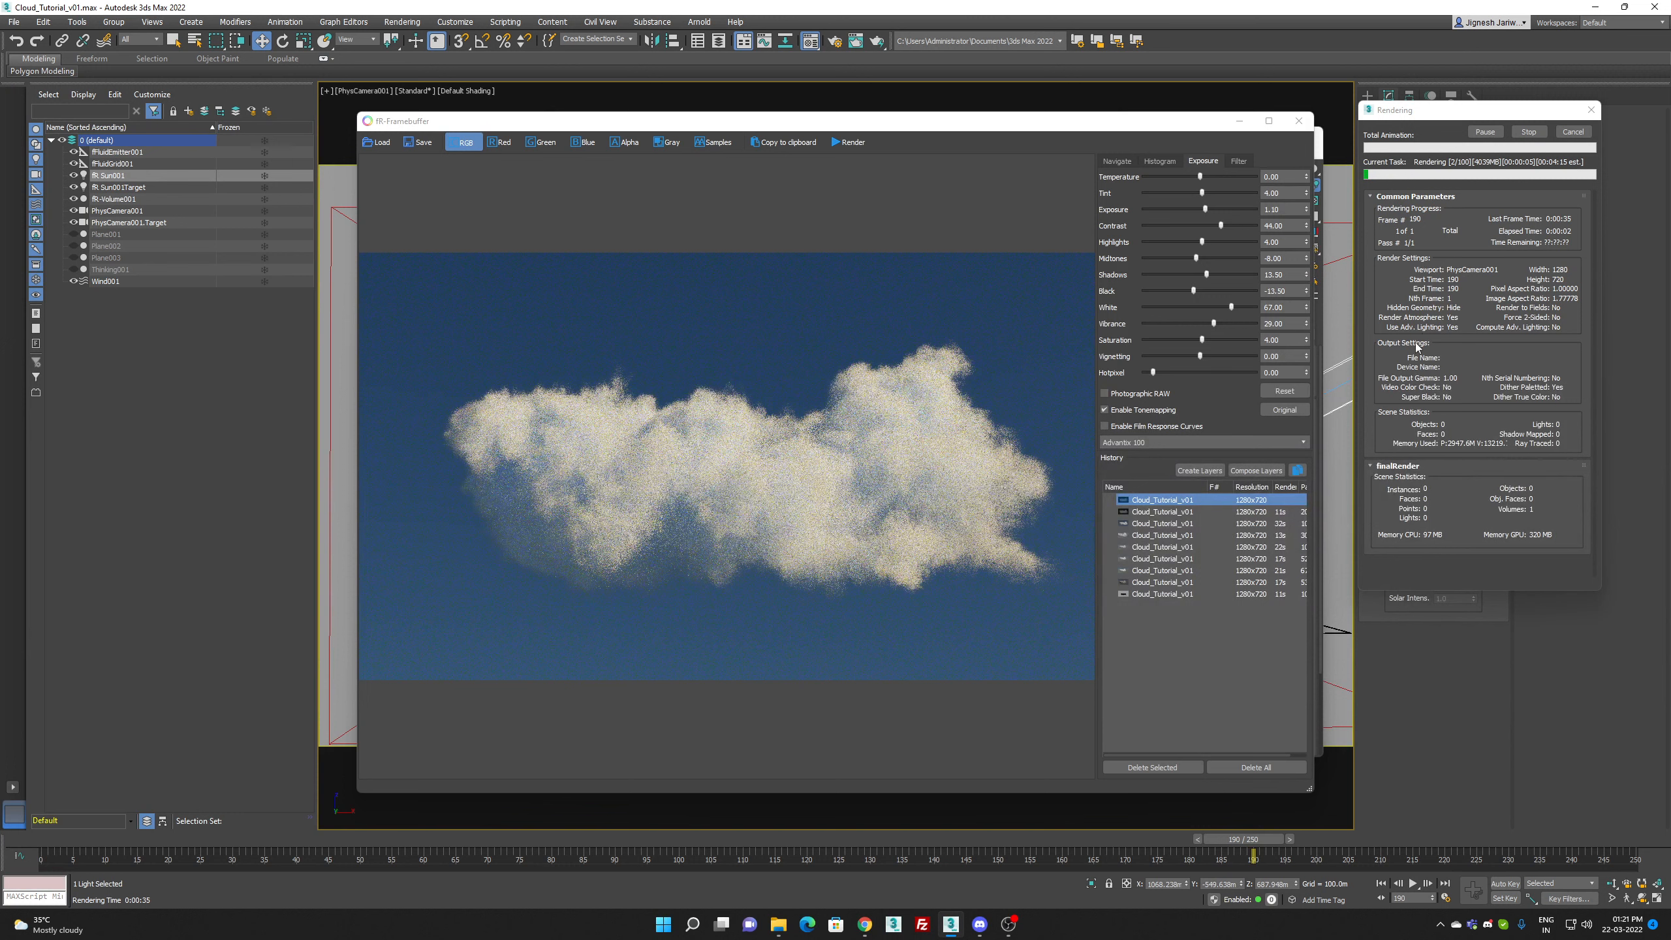
Step: Enable the Denoise filter at amount 100 with the GPU engine for the render and close the framebuffer
{"action": "left_click", "coordinate": [1232, 161]}
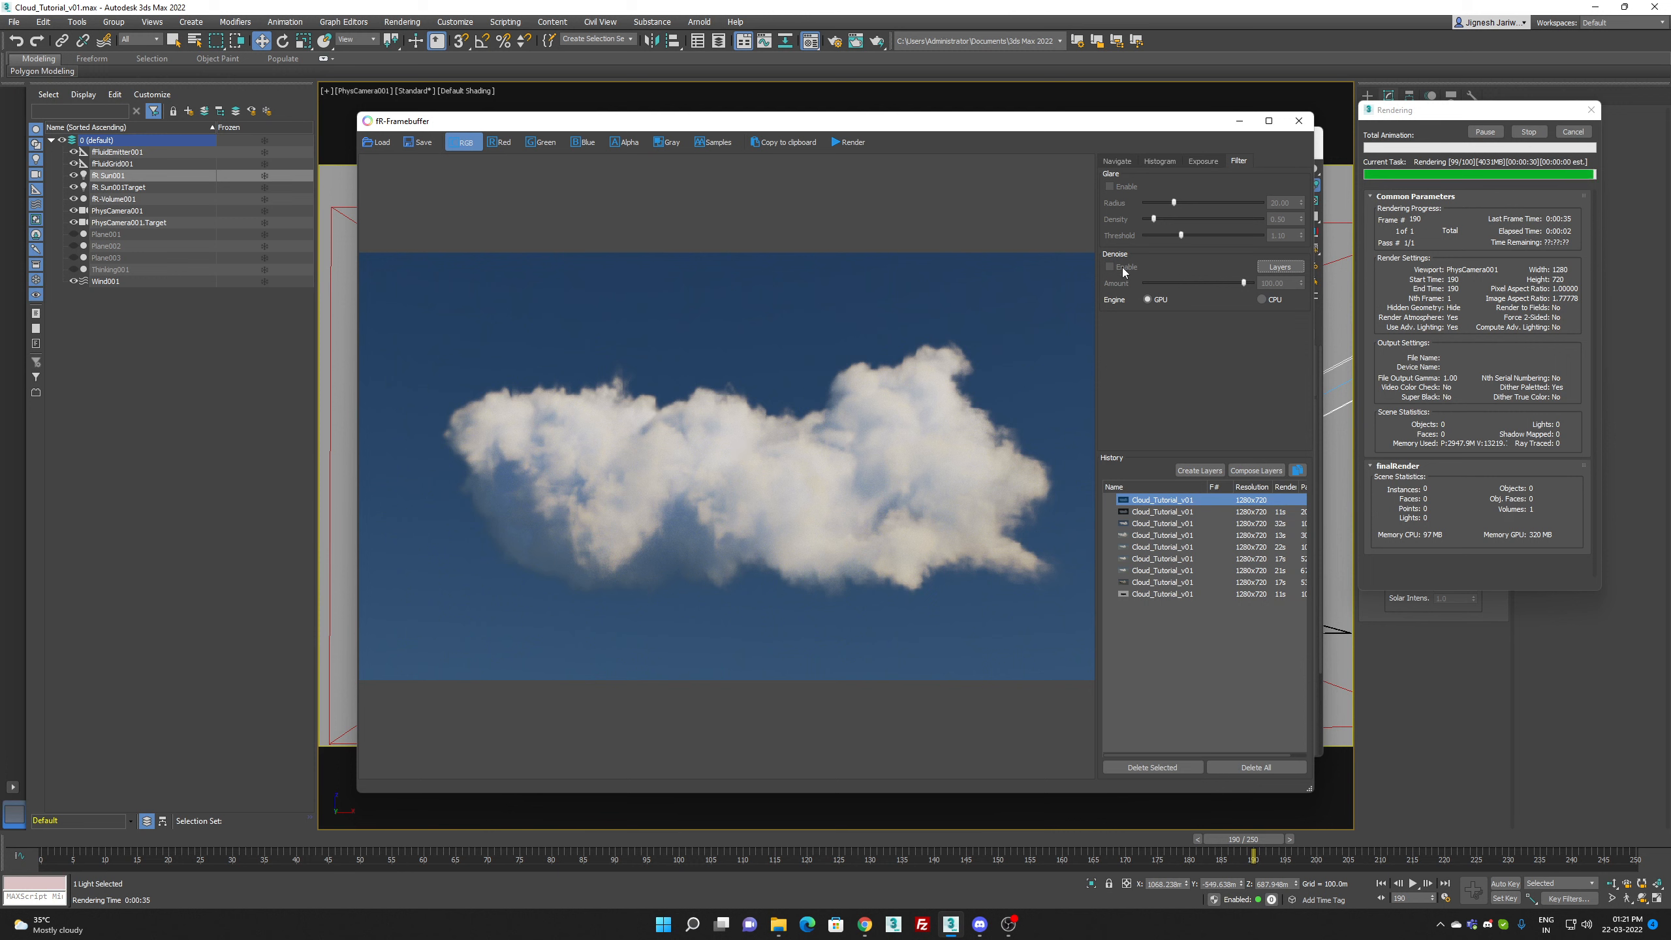
{"action": "left_click", "coordinate": [1123, 267]}
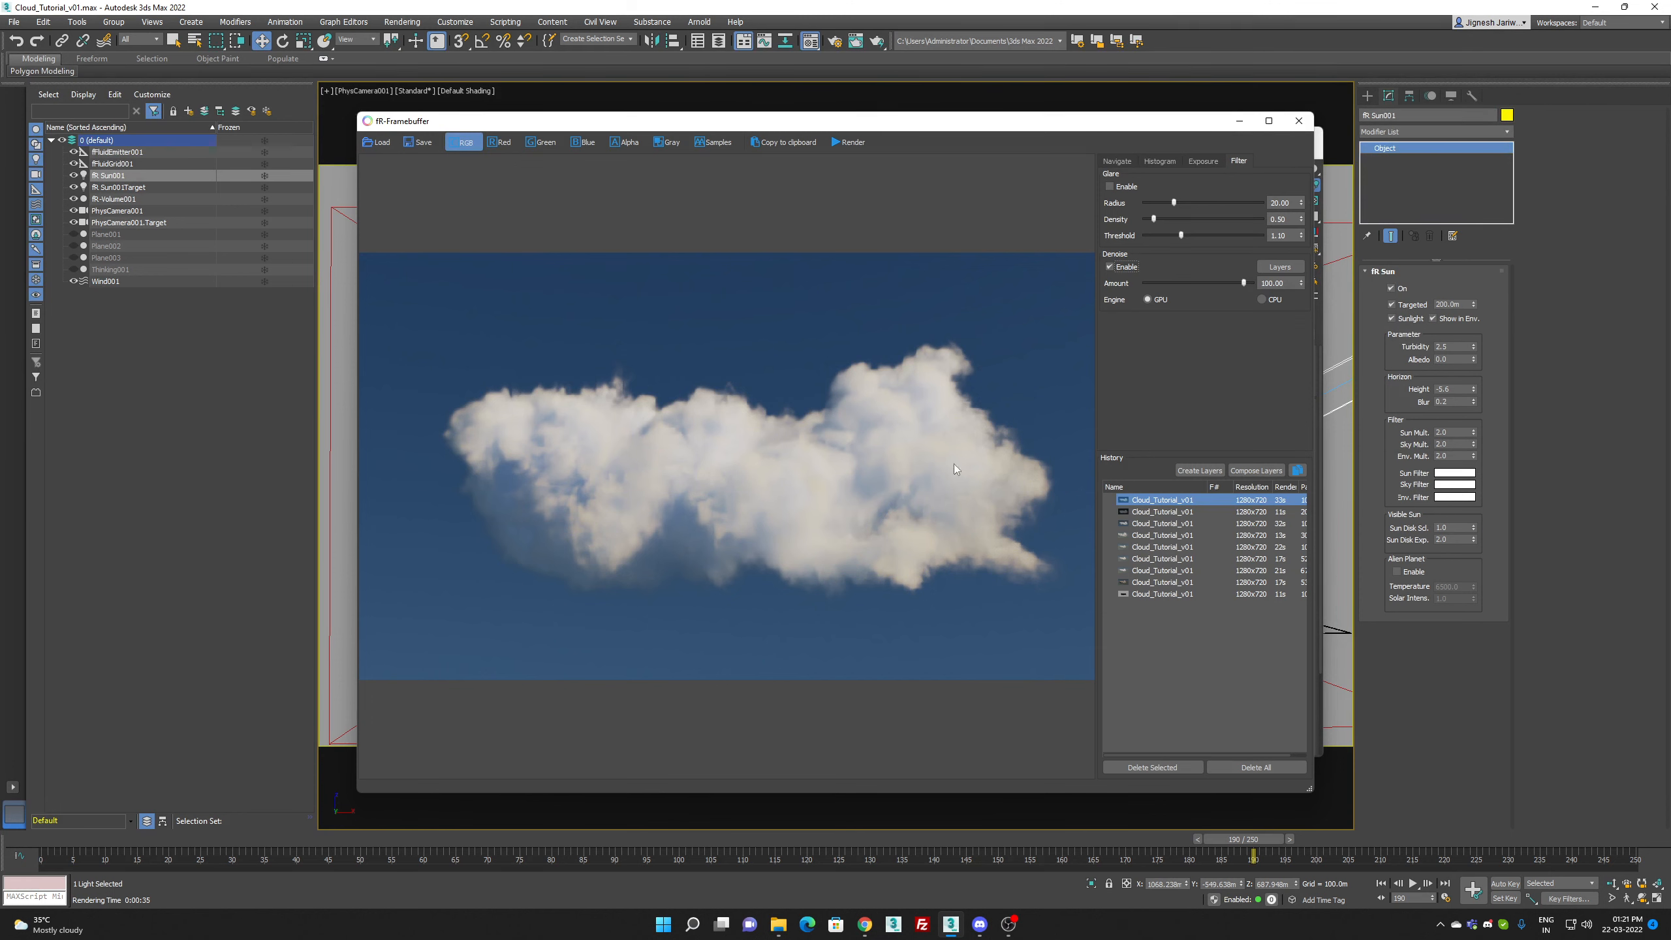
{"action": "left_click", "coordinate": [1299, 122]}
Step: Move fR-Sun001 behind the cloud volume in the Top view, go to frame 206 and return to the camera view
{"action": "key", "text": "t"}
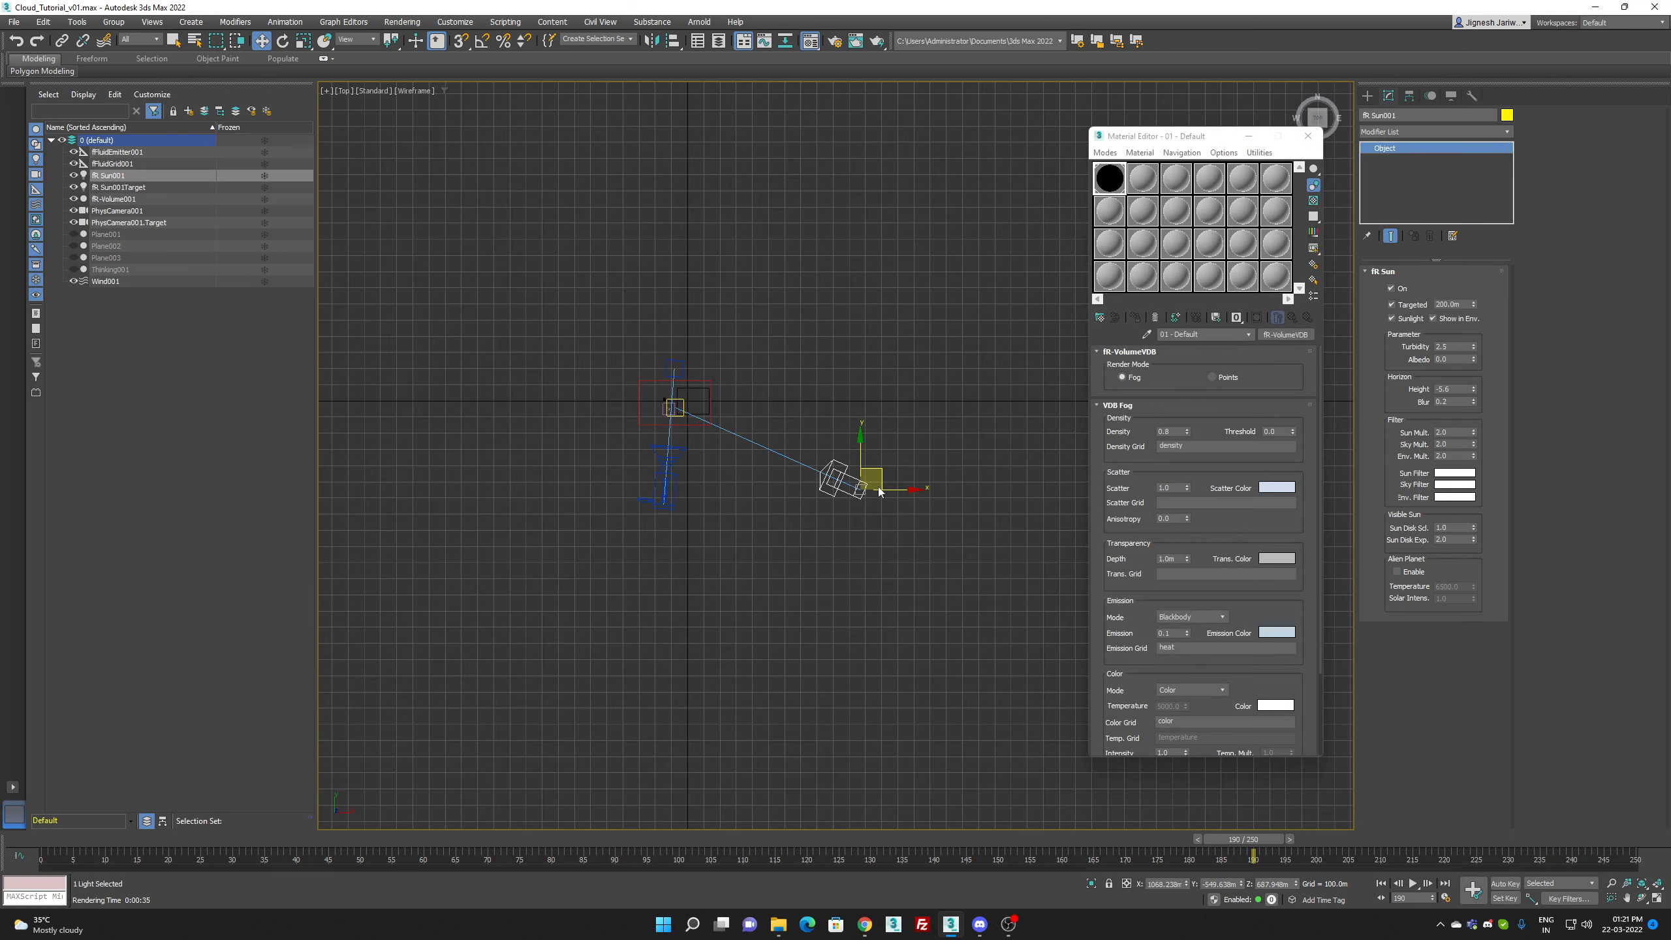
{"action": "left_click_drag", "start_coordinate": [838, 471], "coordinate": [833, 313]}
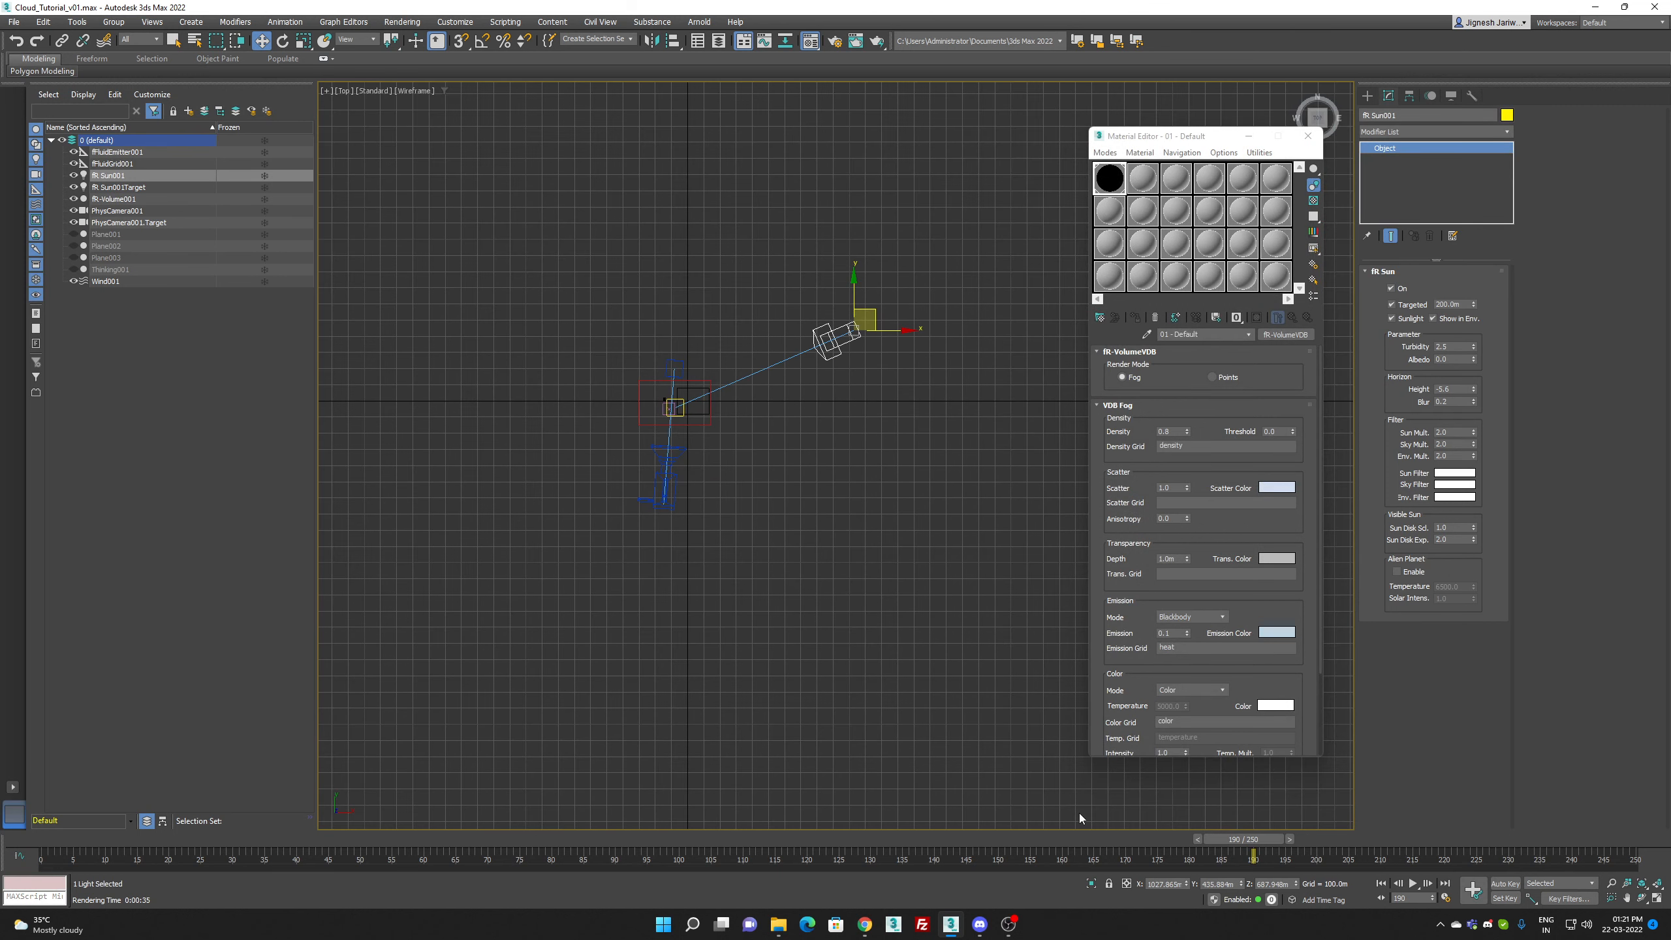
{"action": "left_click", "coordinate": [1380, 841]}
{"action": "key", "text": "c"}
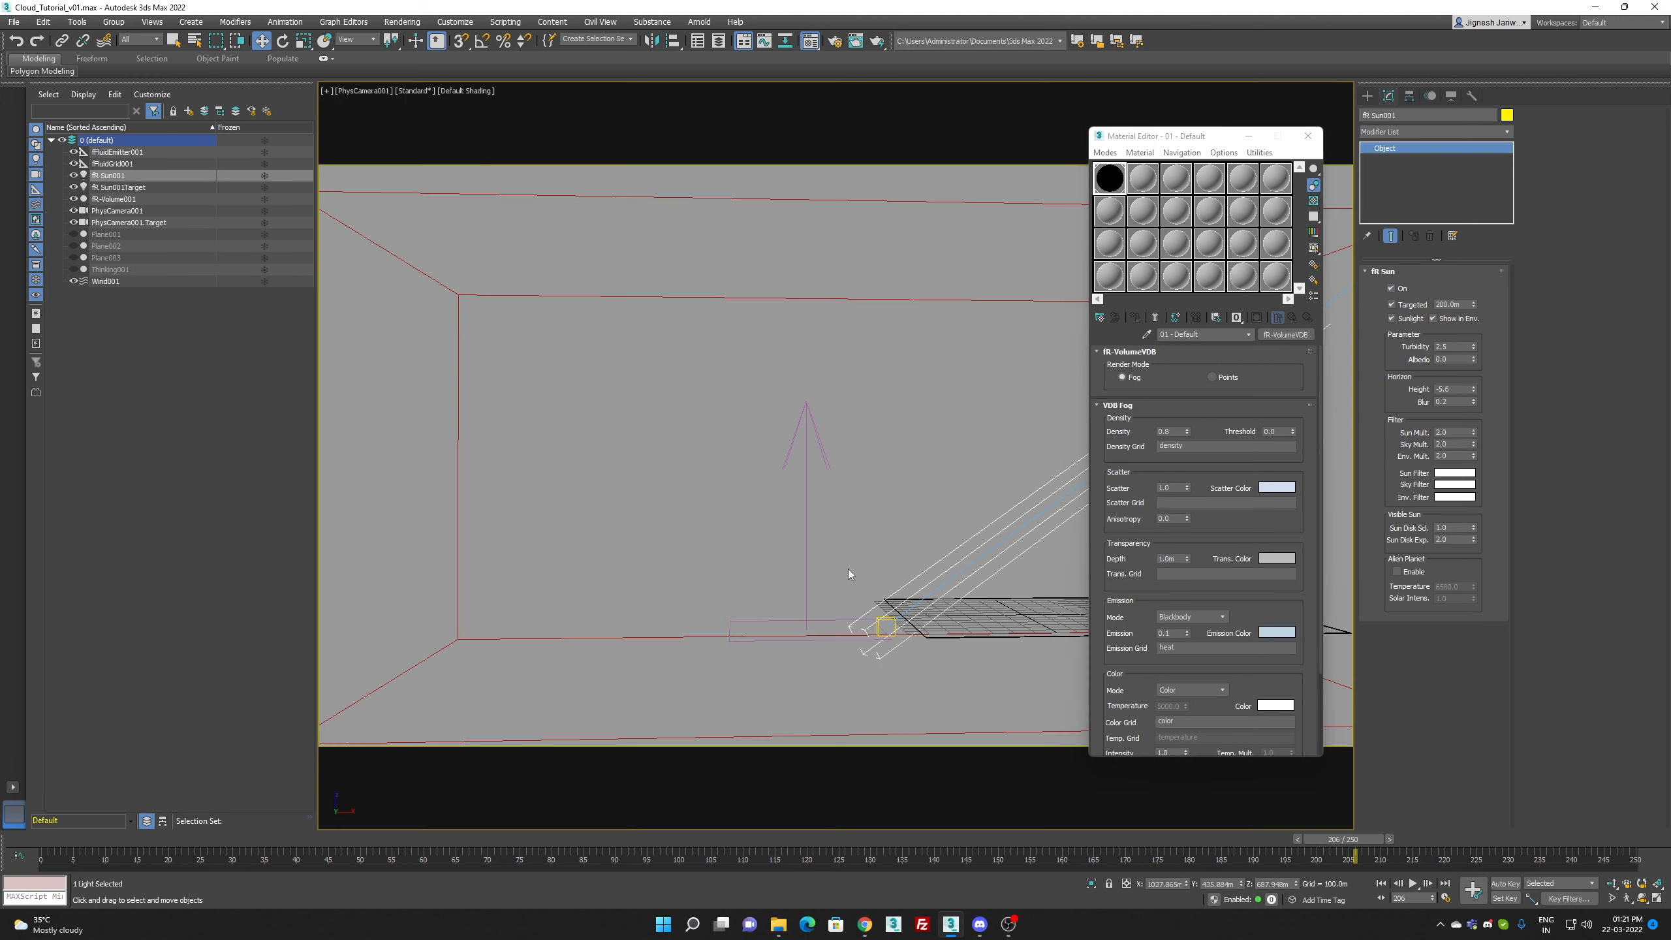
Step: Render frame 206 with the sun behind the cloud, clearing the GPU warnings, close the framebuffer and deselect the sun
{"action": "key", "text": "shift+q"}
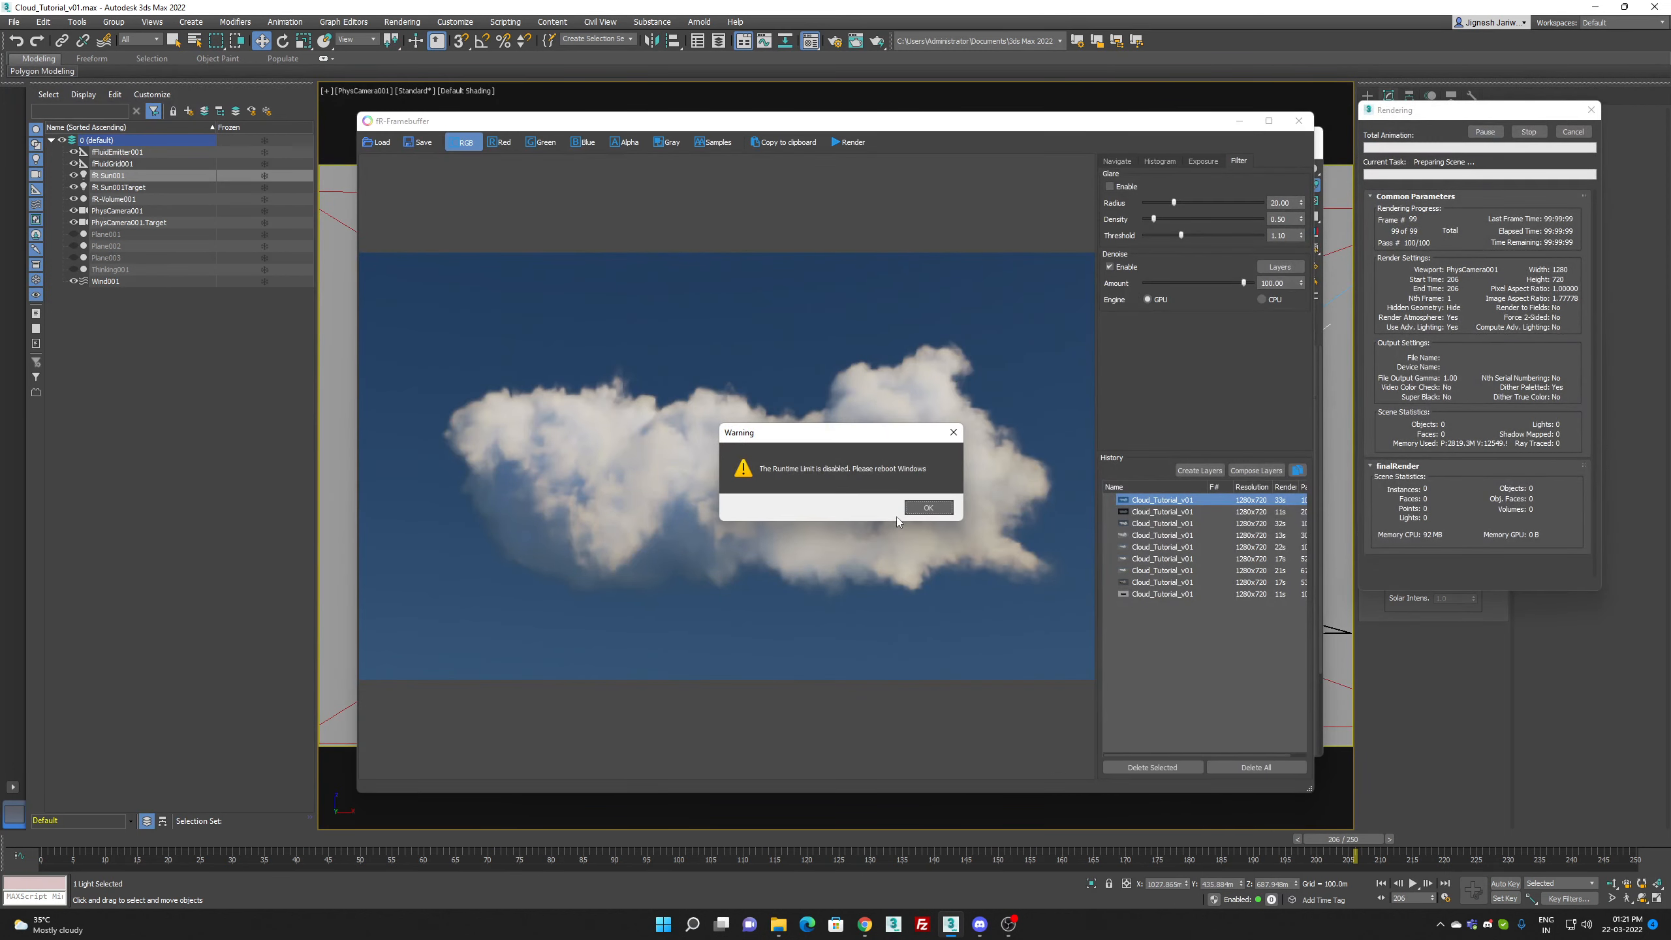
{"action": "left_click", "coordinate": [928, 514]}
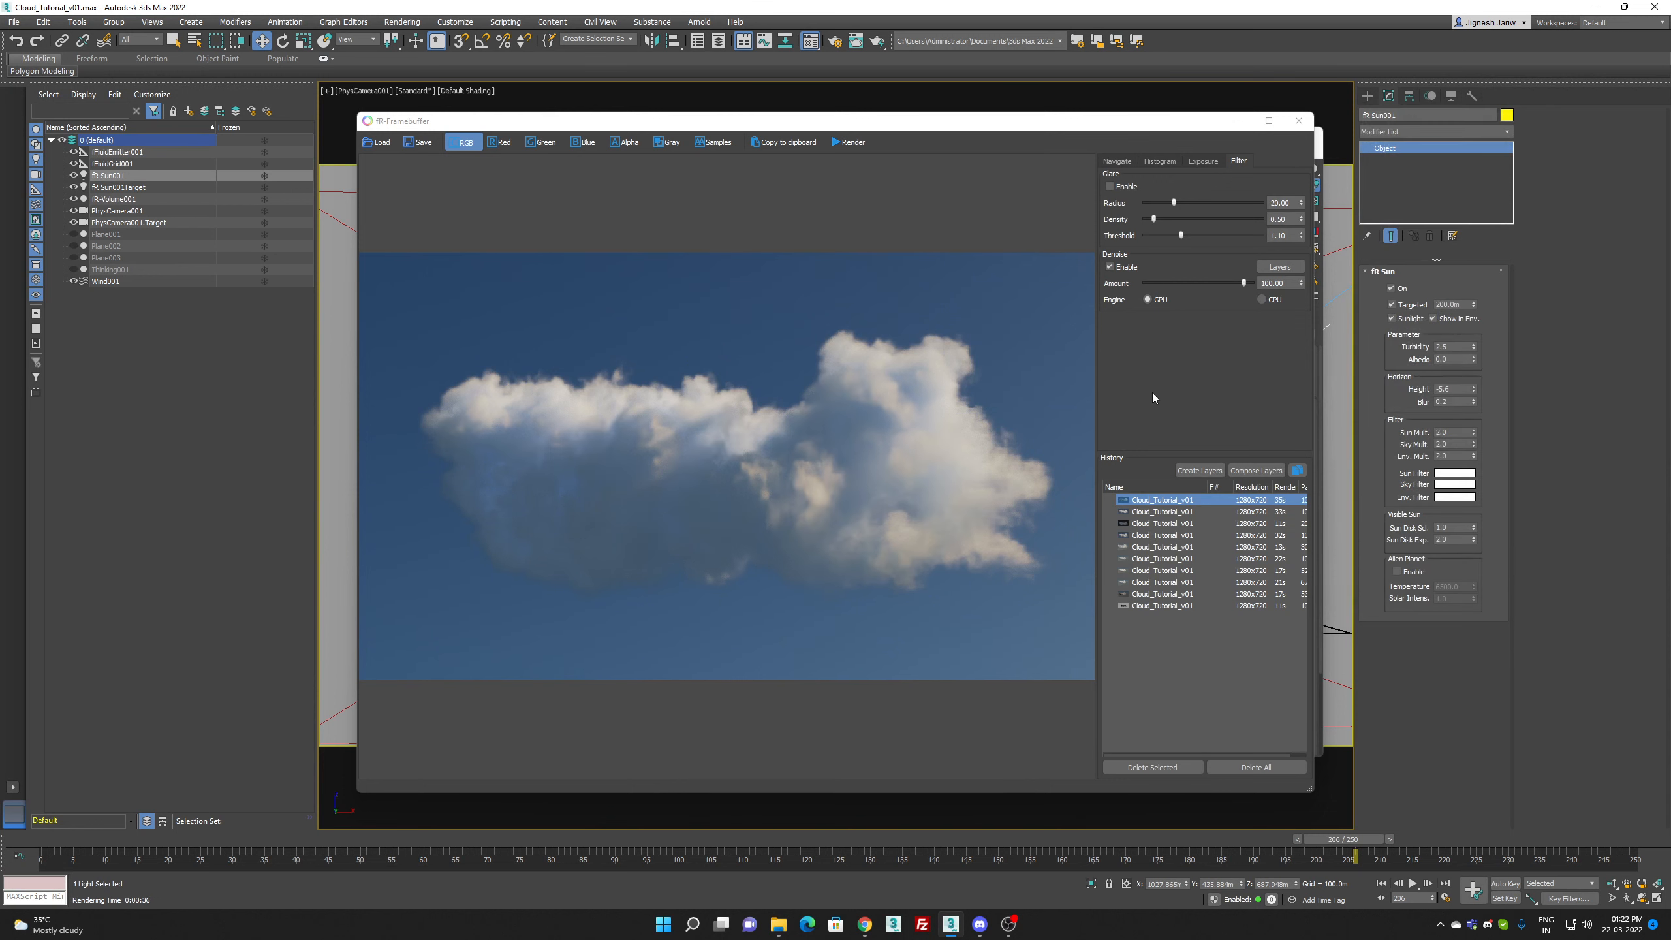
{"action": "left_click", "coordinate": [1301, 119]}
{"action": "left_click", "coordinate": [950, 457]}
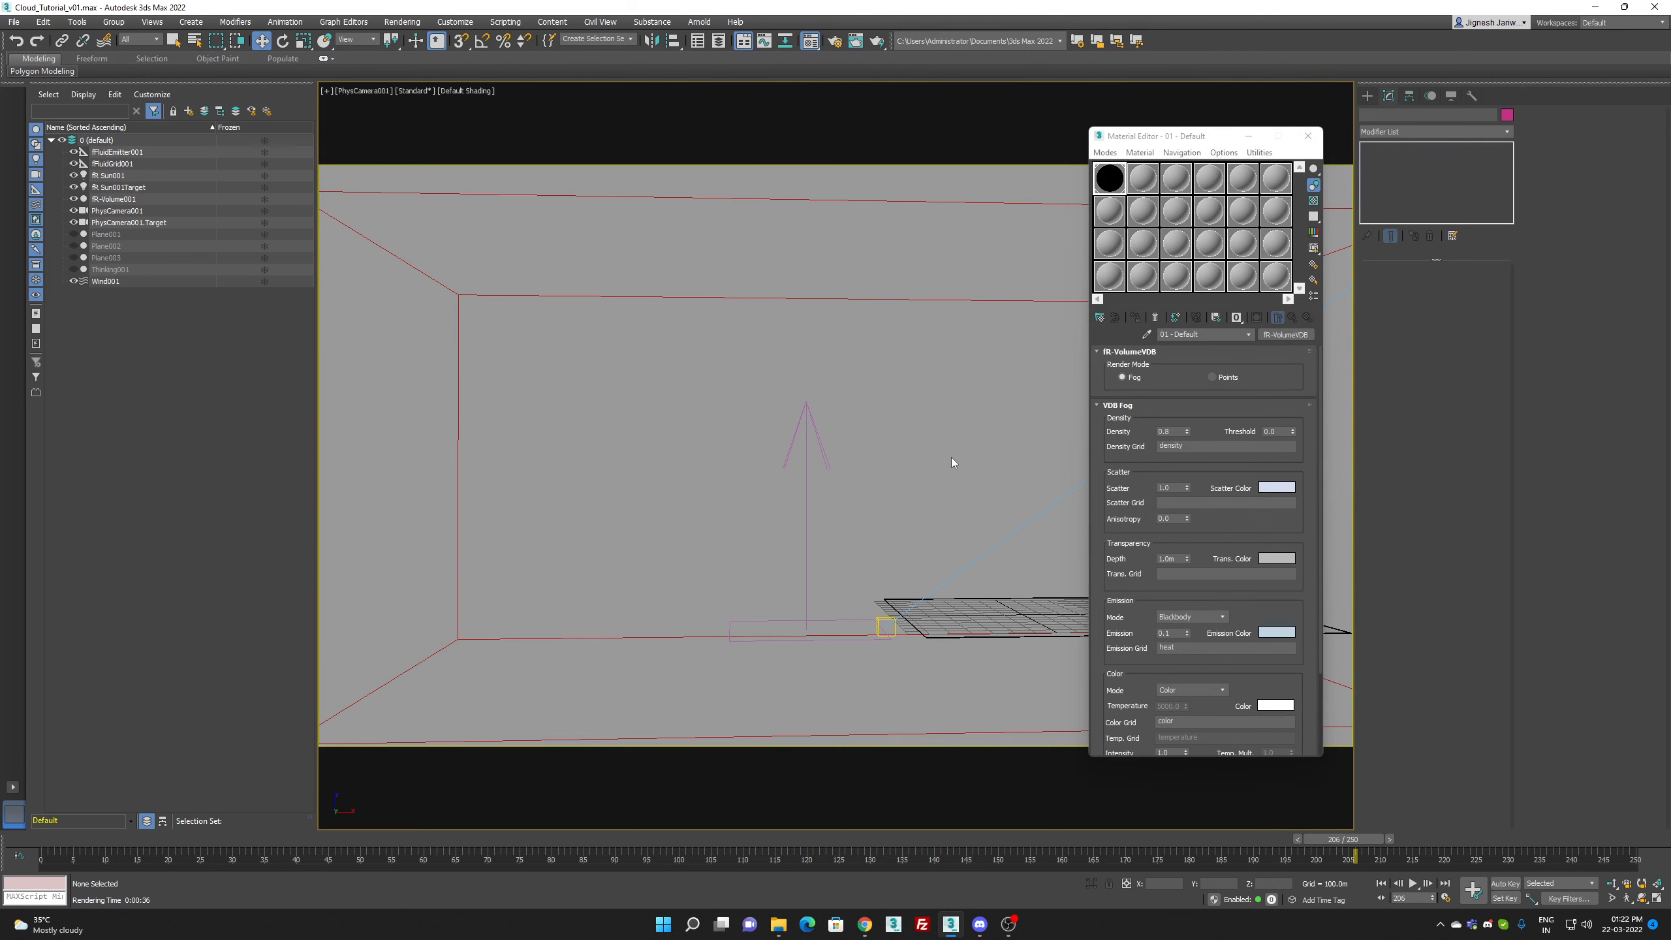